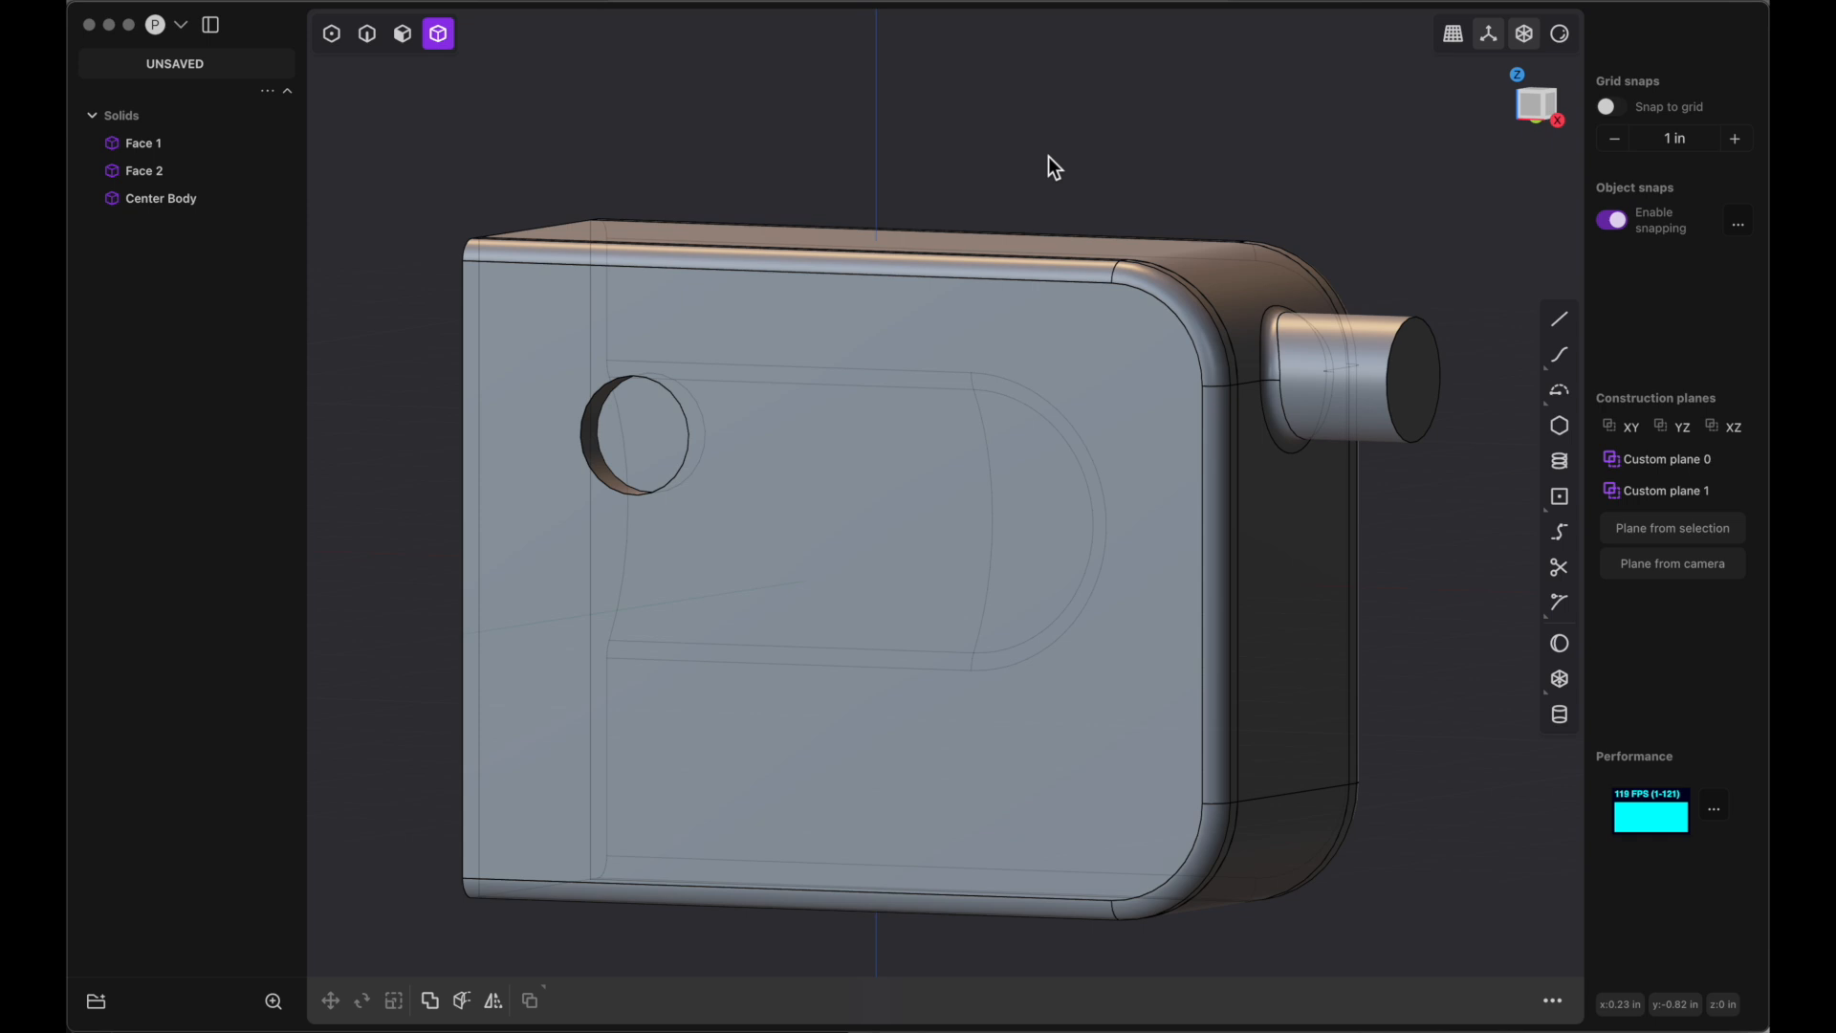
Delete all three solids, Face 1, Face 2 and Center Body, to leave an empty scene
{"action": "scroll", "coordinate": [1048, 157], "scroll_direction": "right", "scroll_amount": 10}
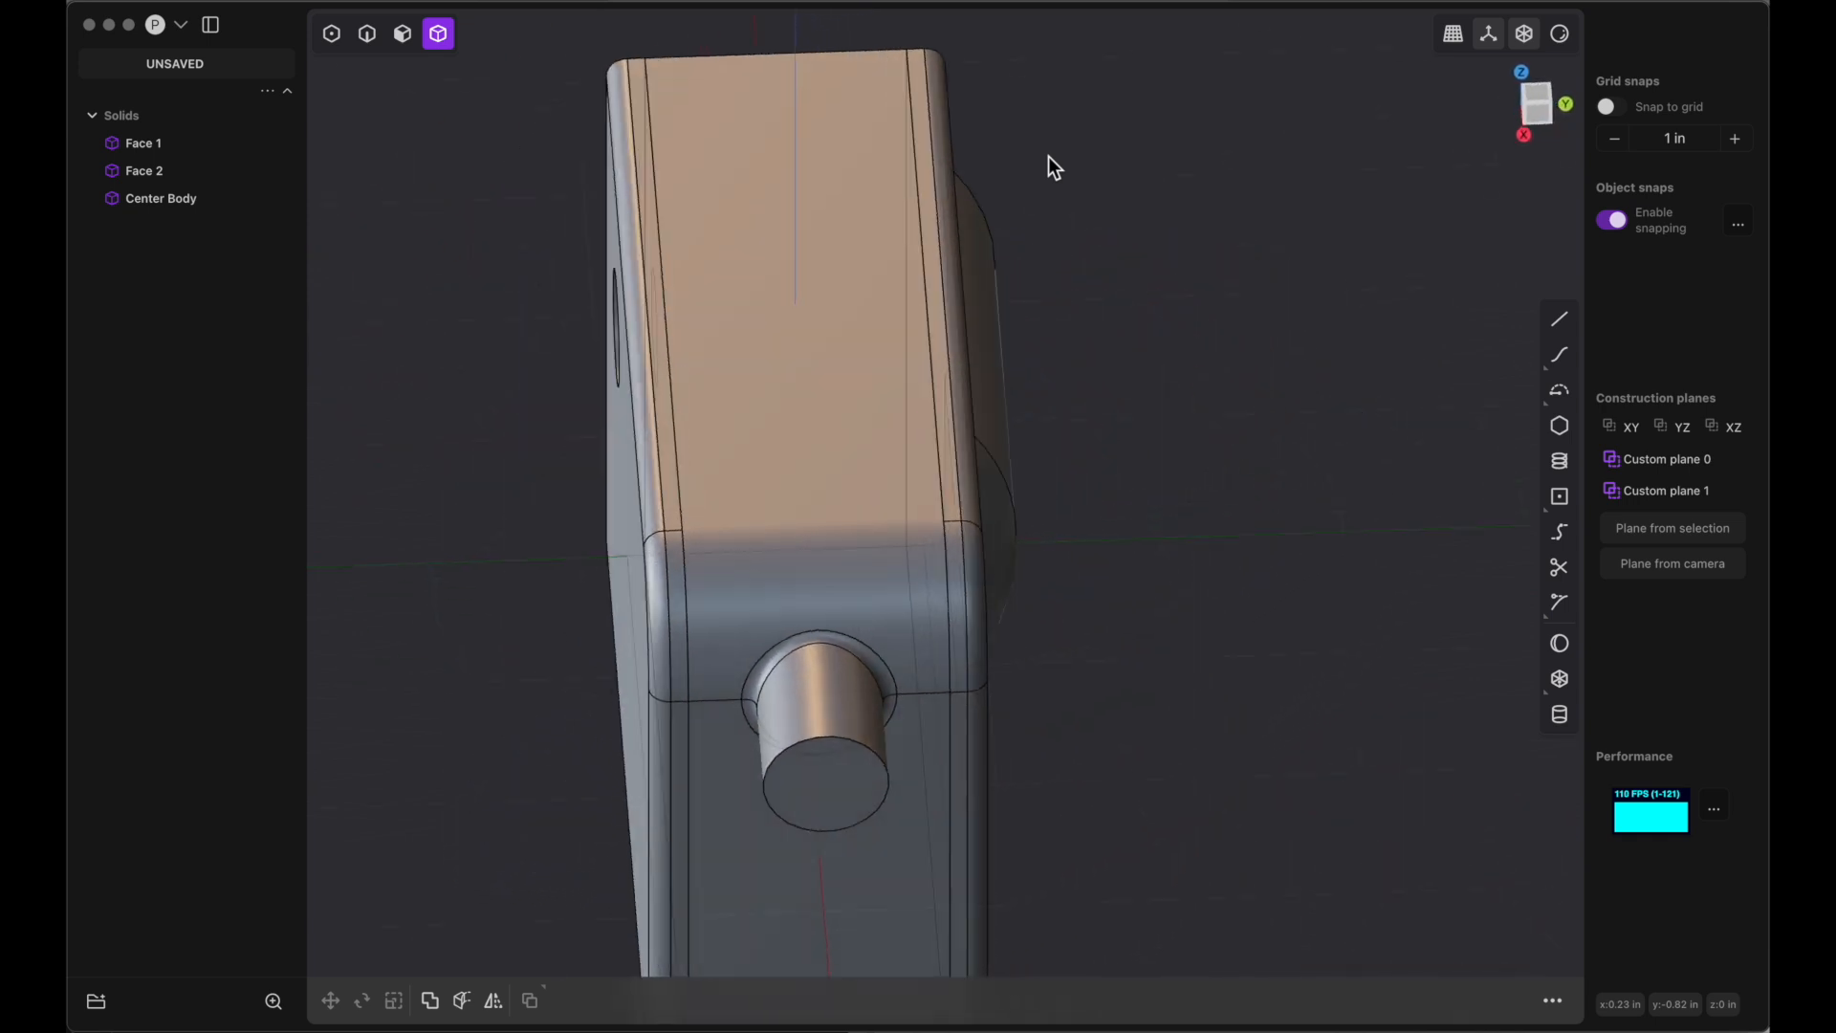
{"action": "scroll", "coordinate": [1048, 157], "scroll_direction": "right", "scroll_amount": 10}
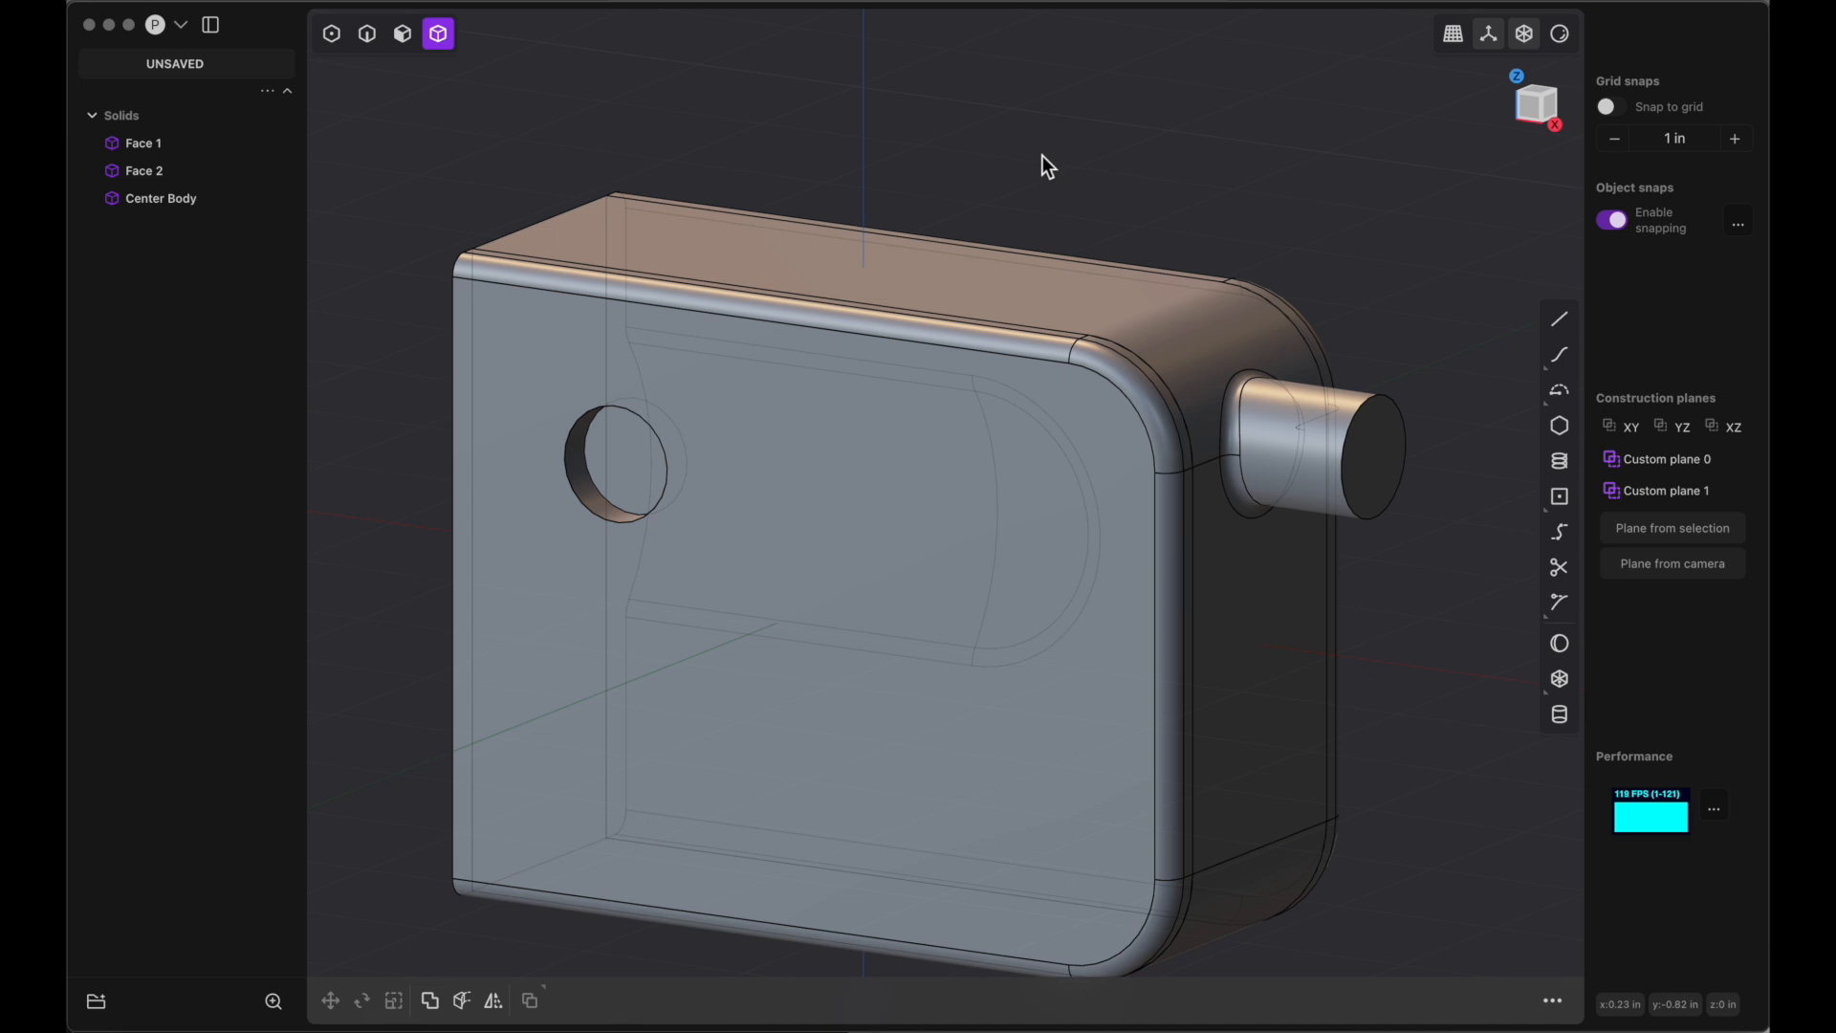
{"action": "left_click", "coordinate": [162, 147]}
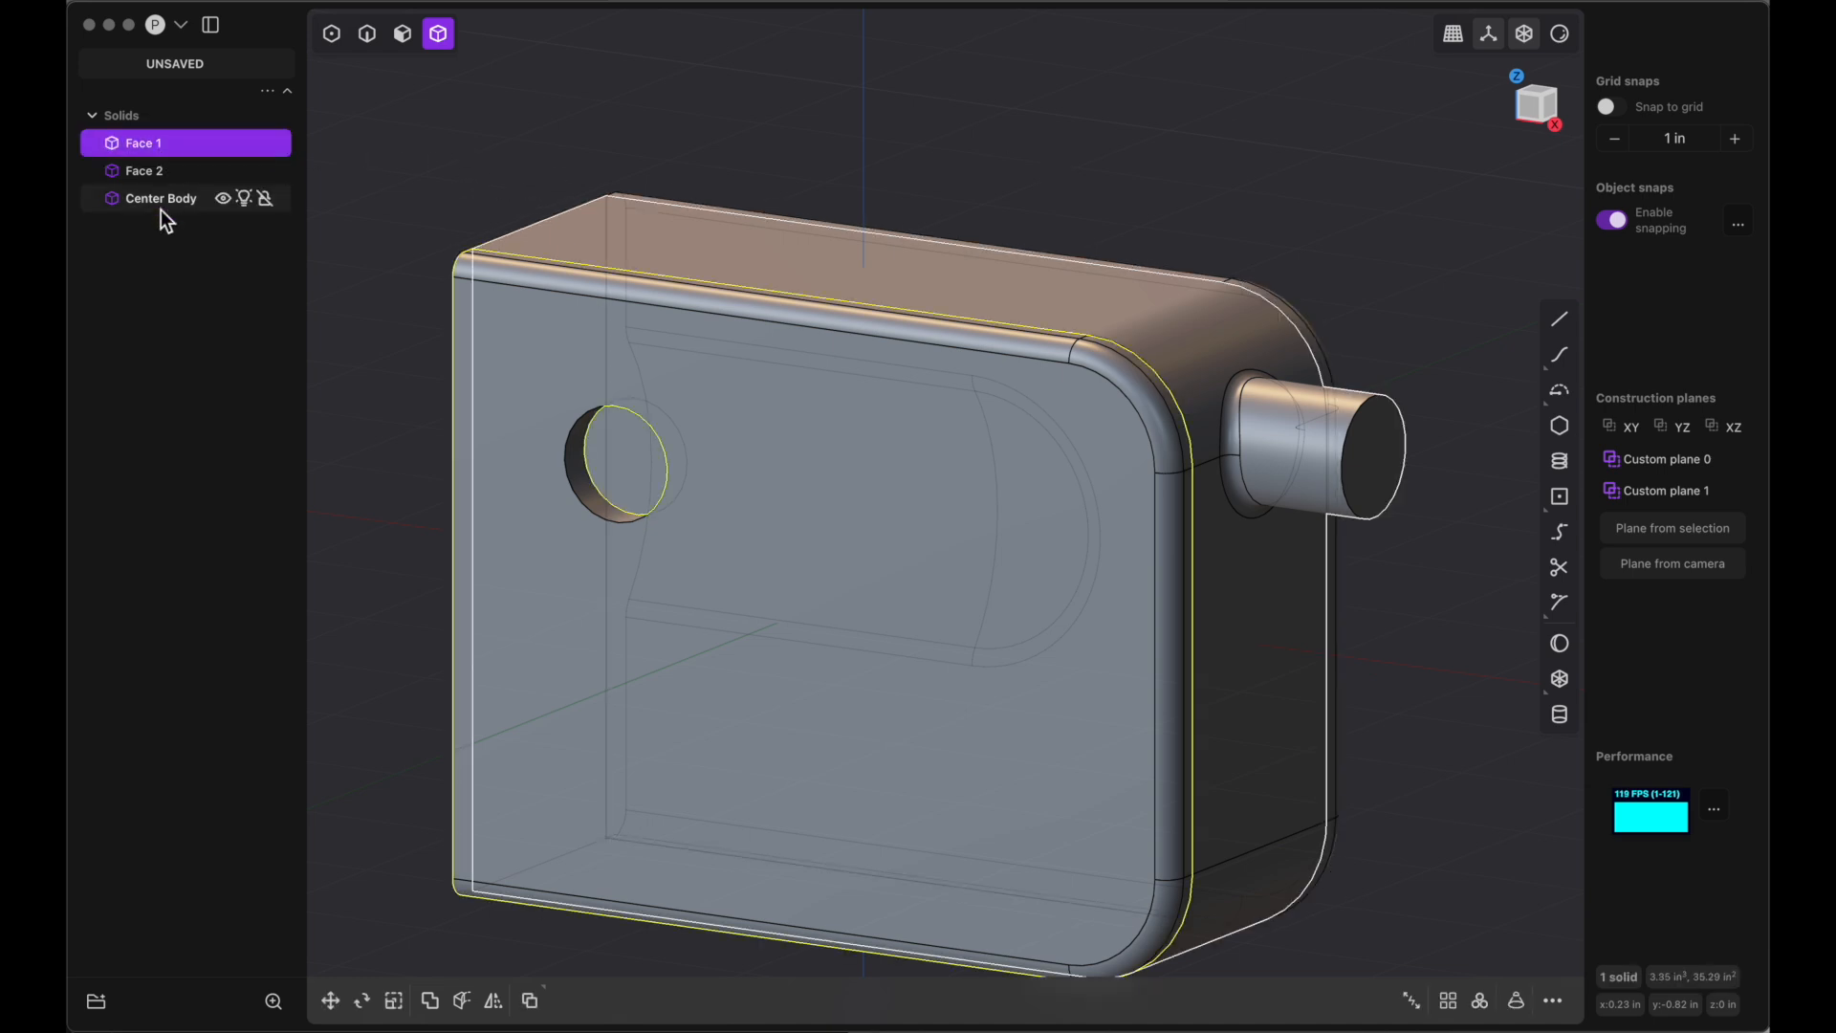
{"action": "left_click", "coordinate": [160, 208], "text": "shift"}
{"action": "key", "text": "Delete"}
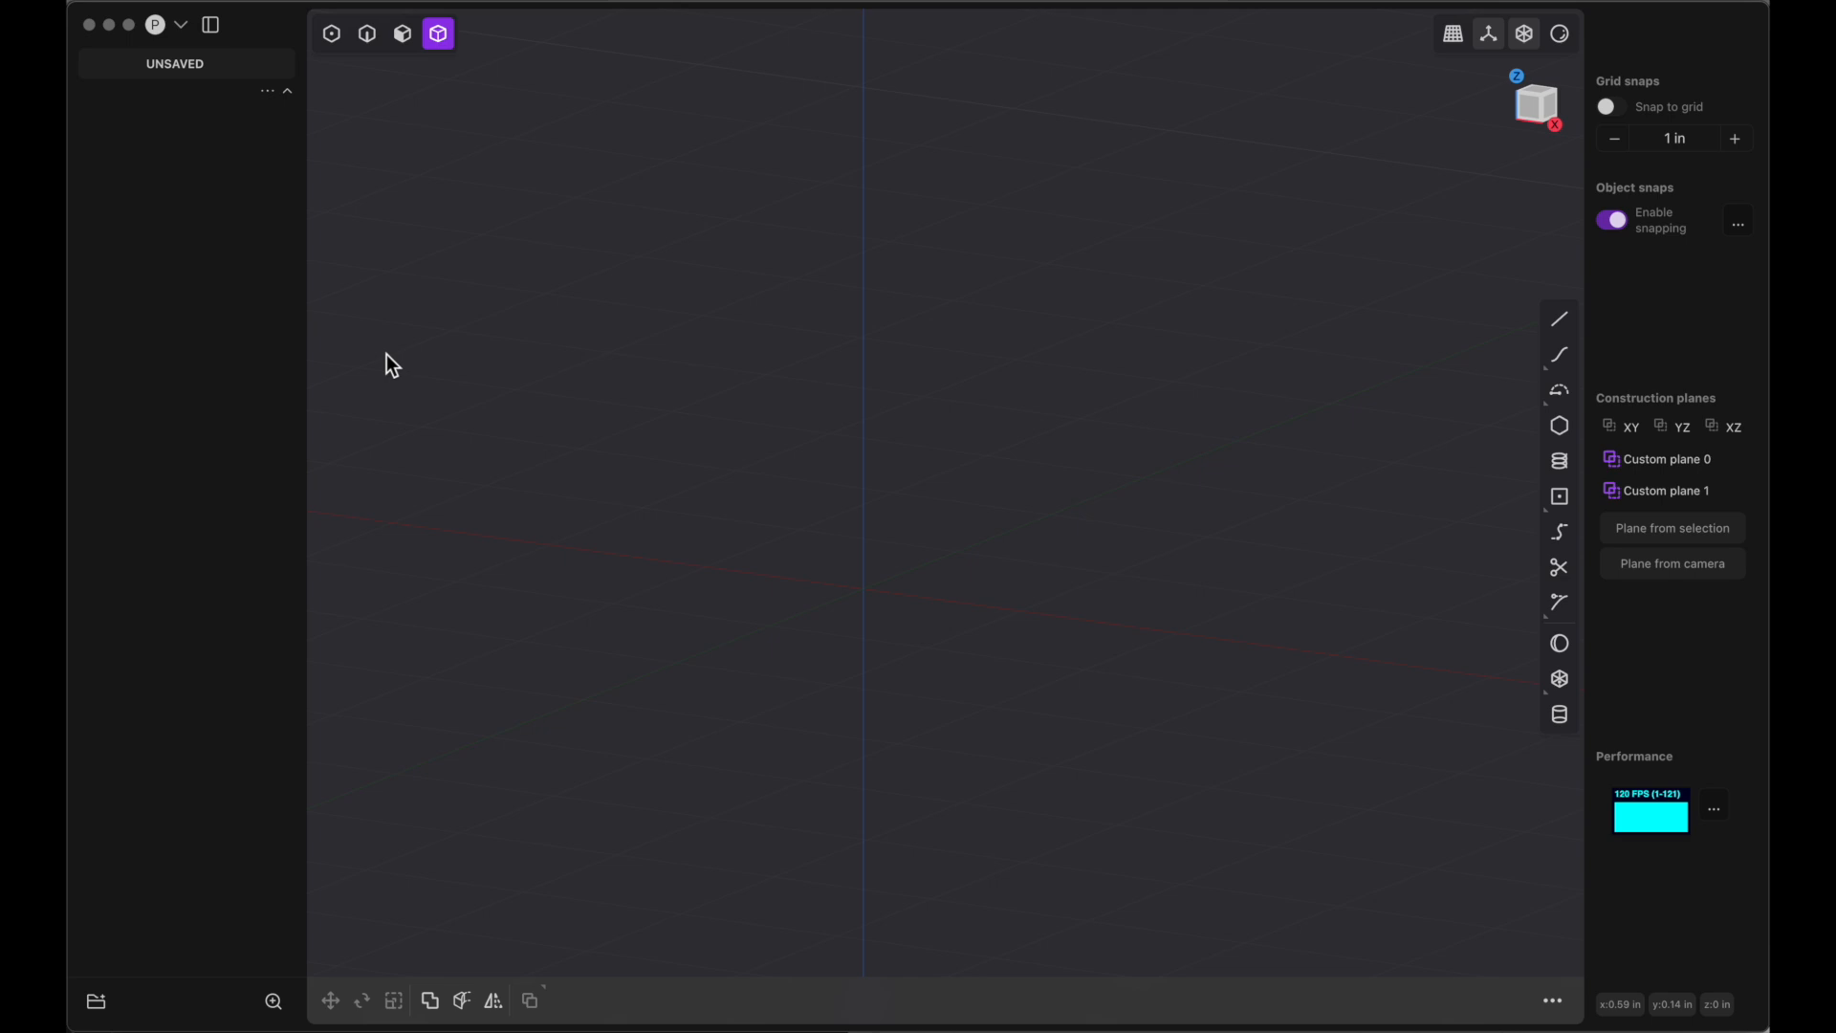
Switch to the front view and begin a center-based rectangle centered on the origin
{"action": "left_click", "coordinate": [1536, 122]}
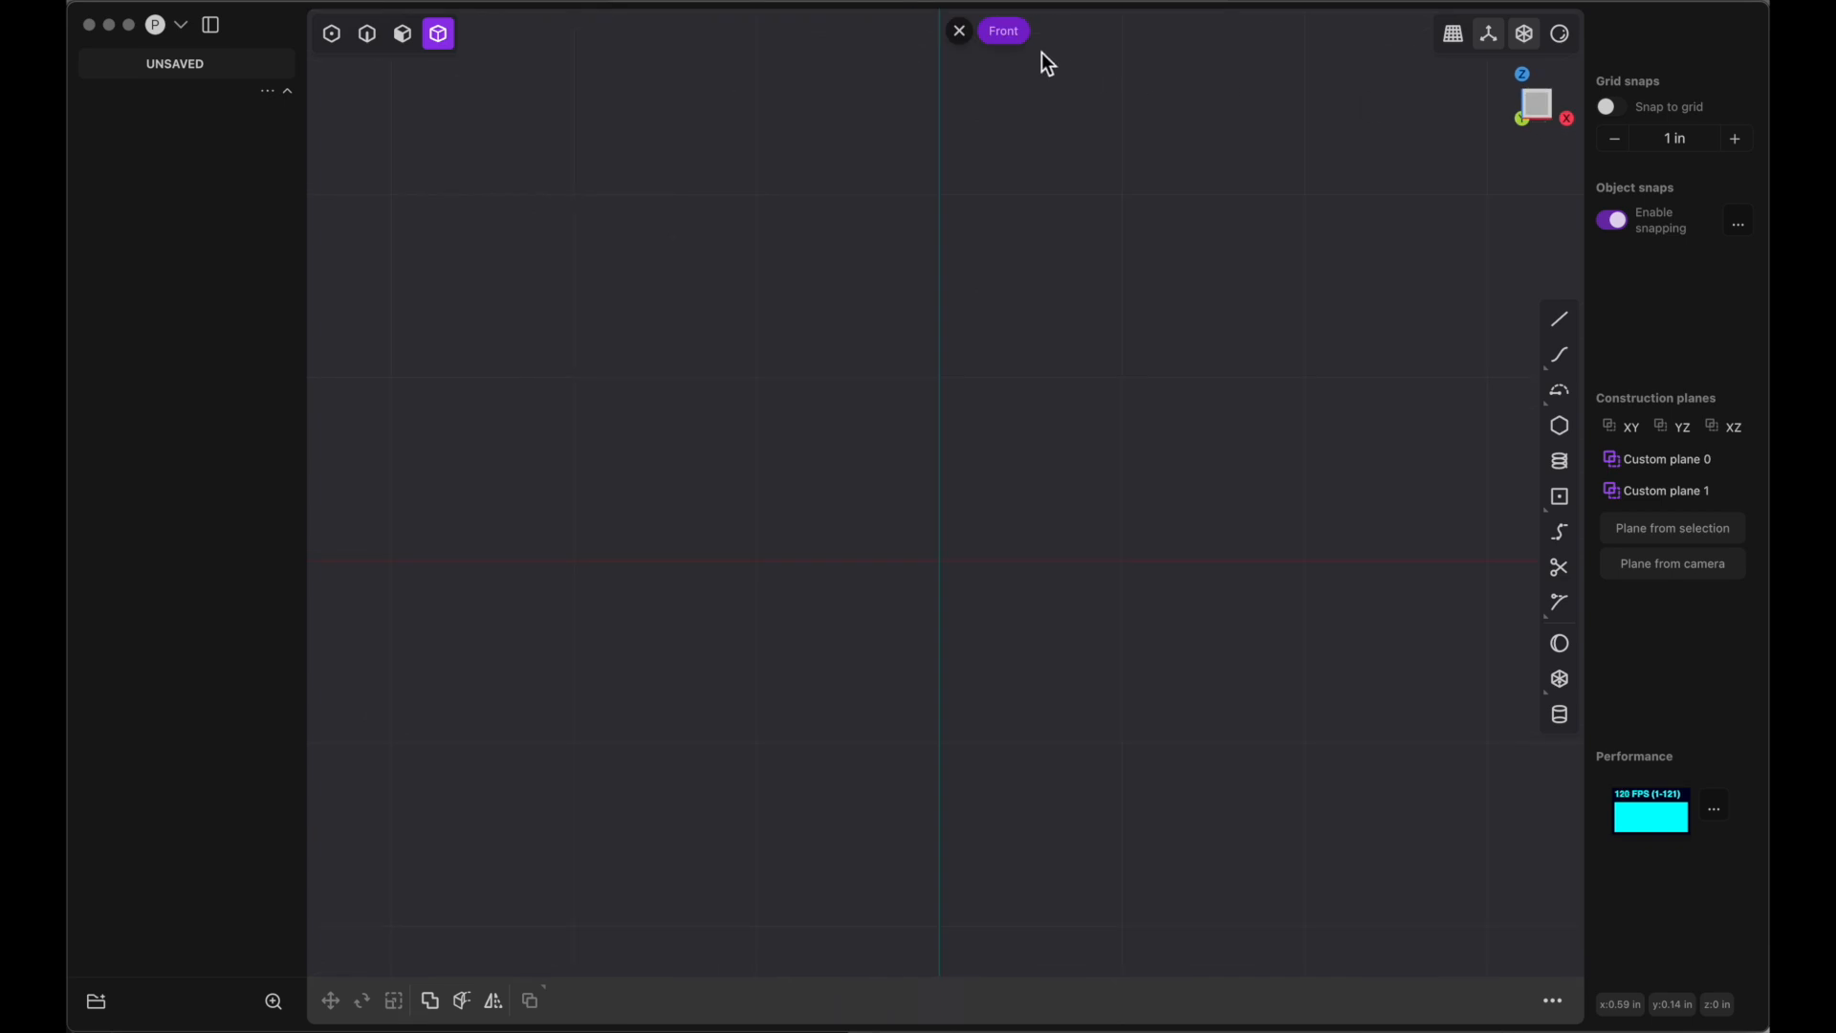
{"action": "left_click", "coordinate": [1568, 505]}
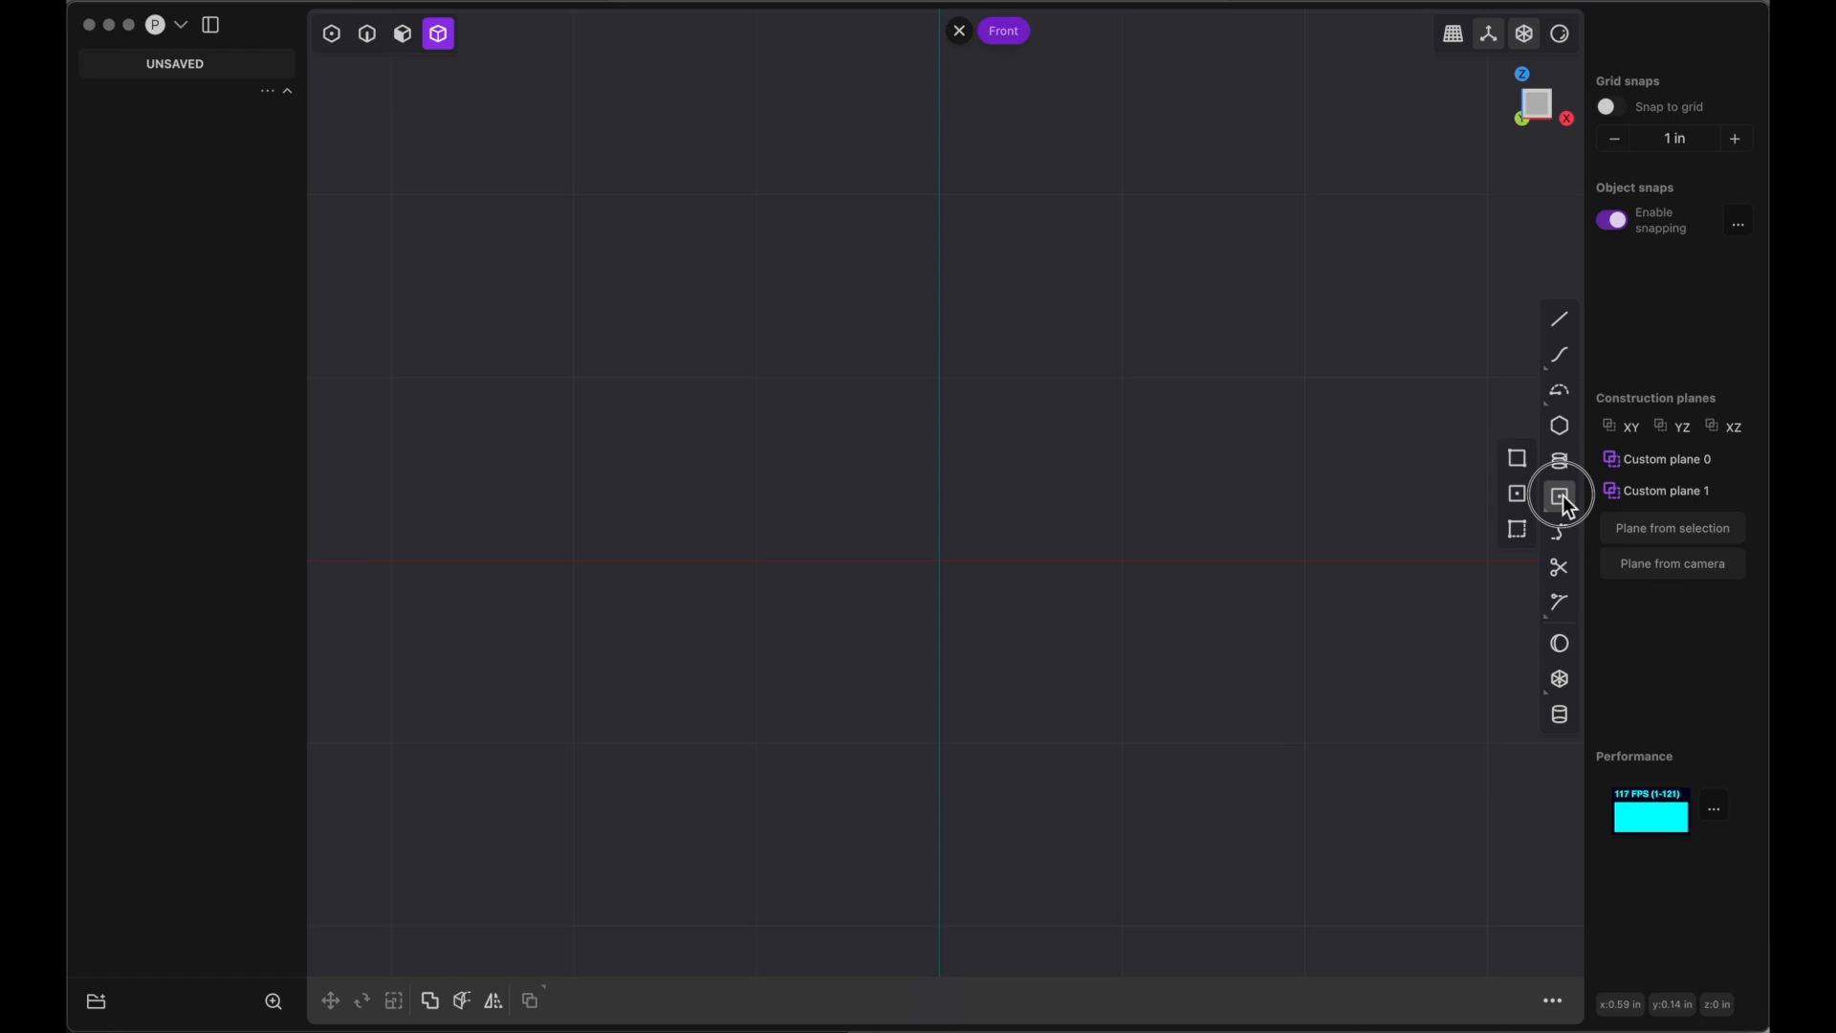
{"action": "left_click", "coordinate": [1519, 497]}
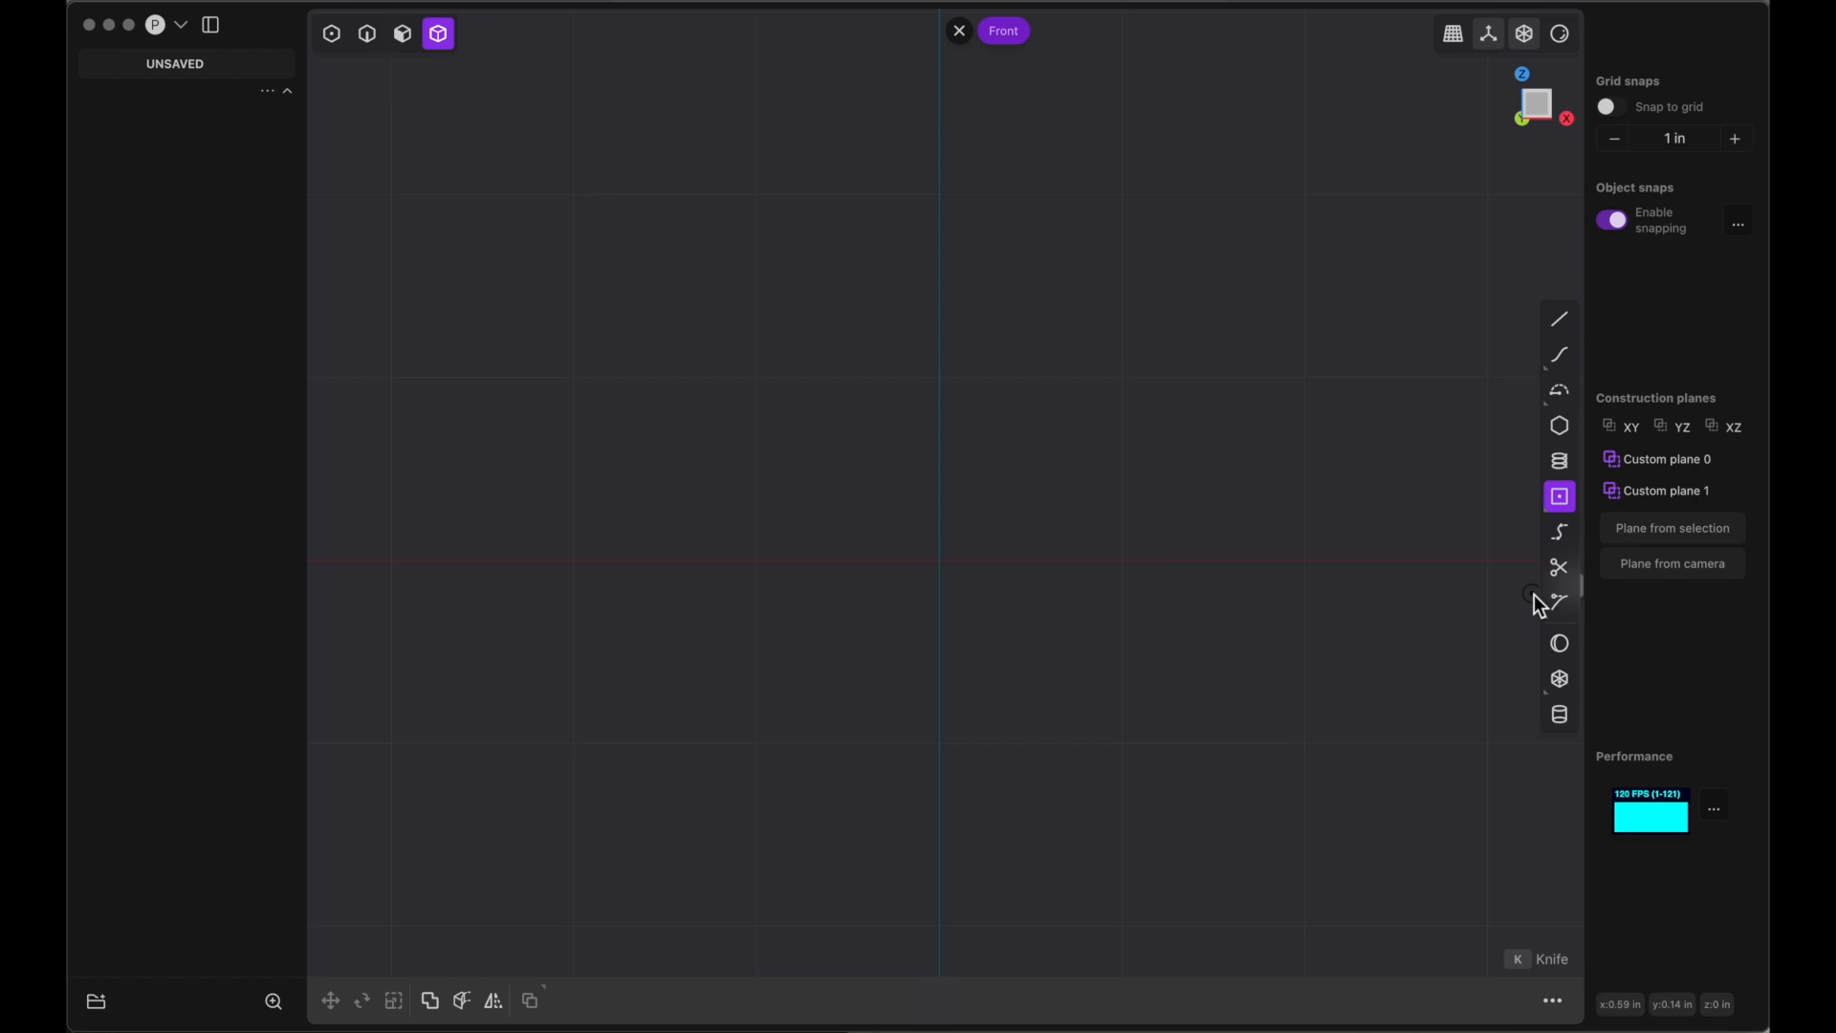
{"action": "left_click", "coordinate": [941, 562]}
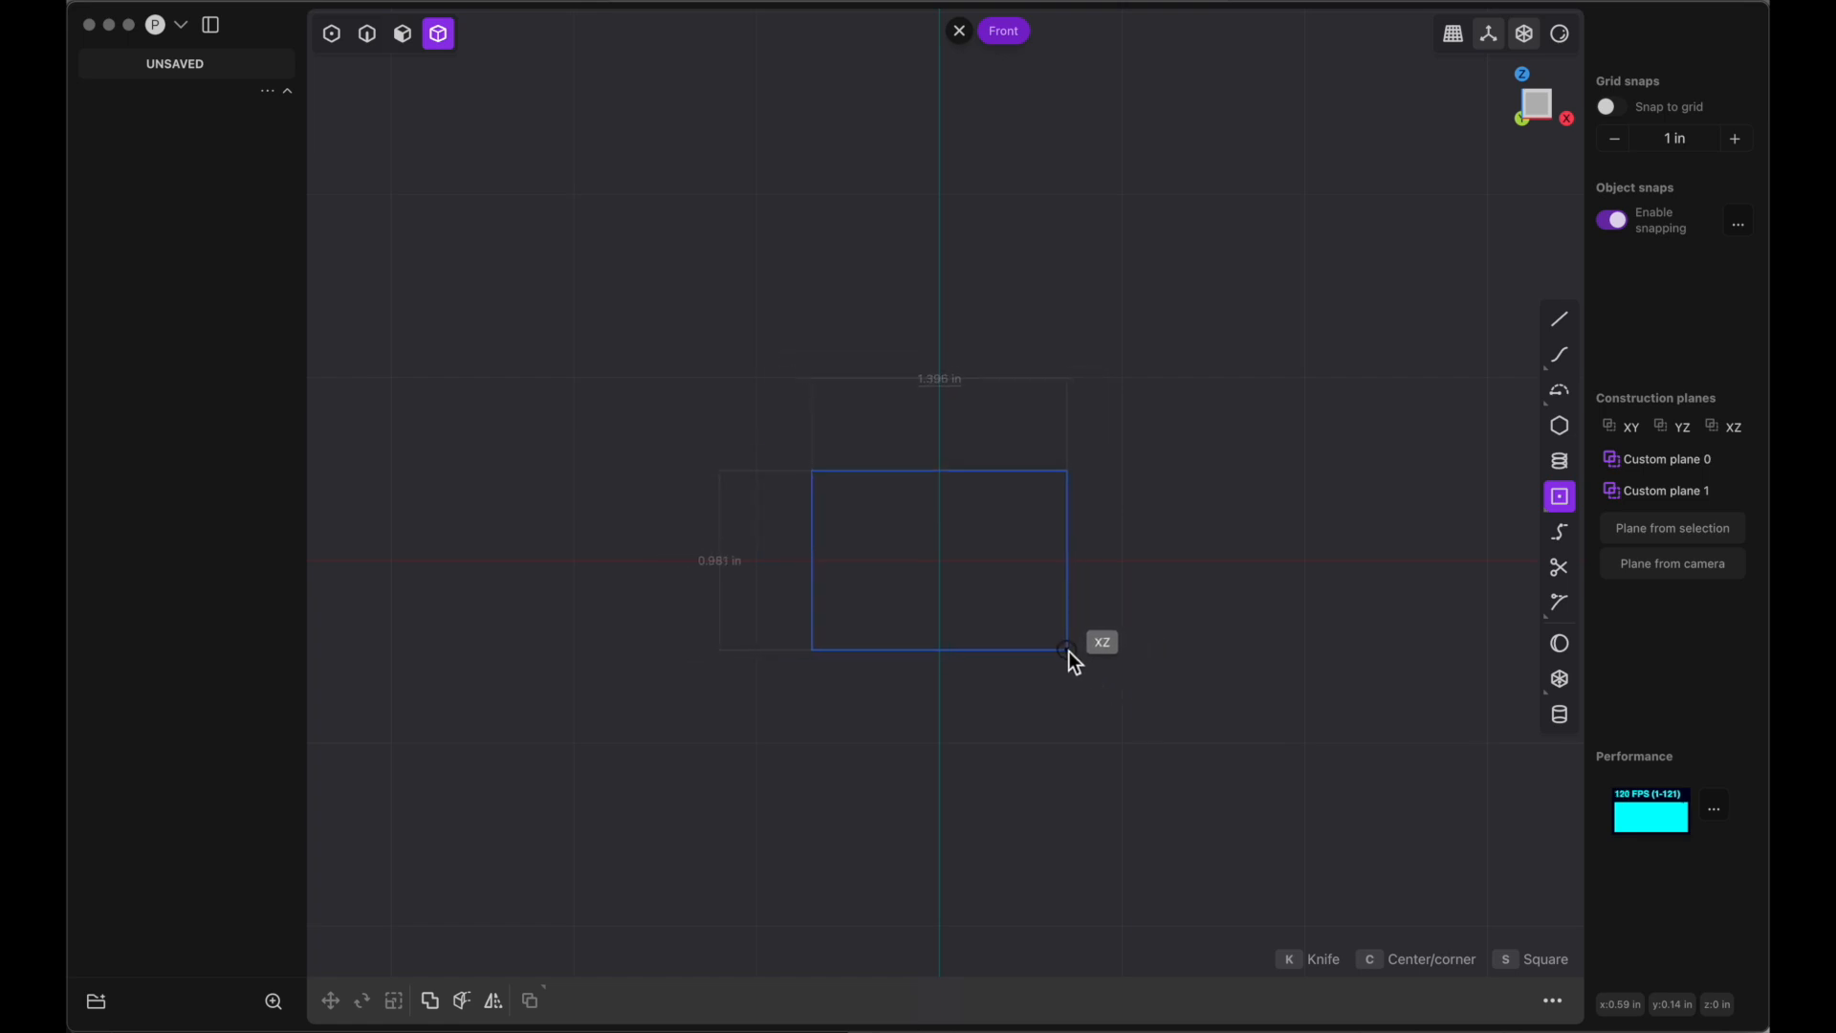
{"action": "key", "text": "Tab"}
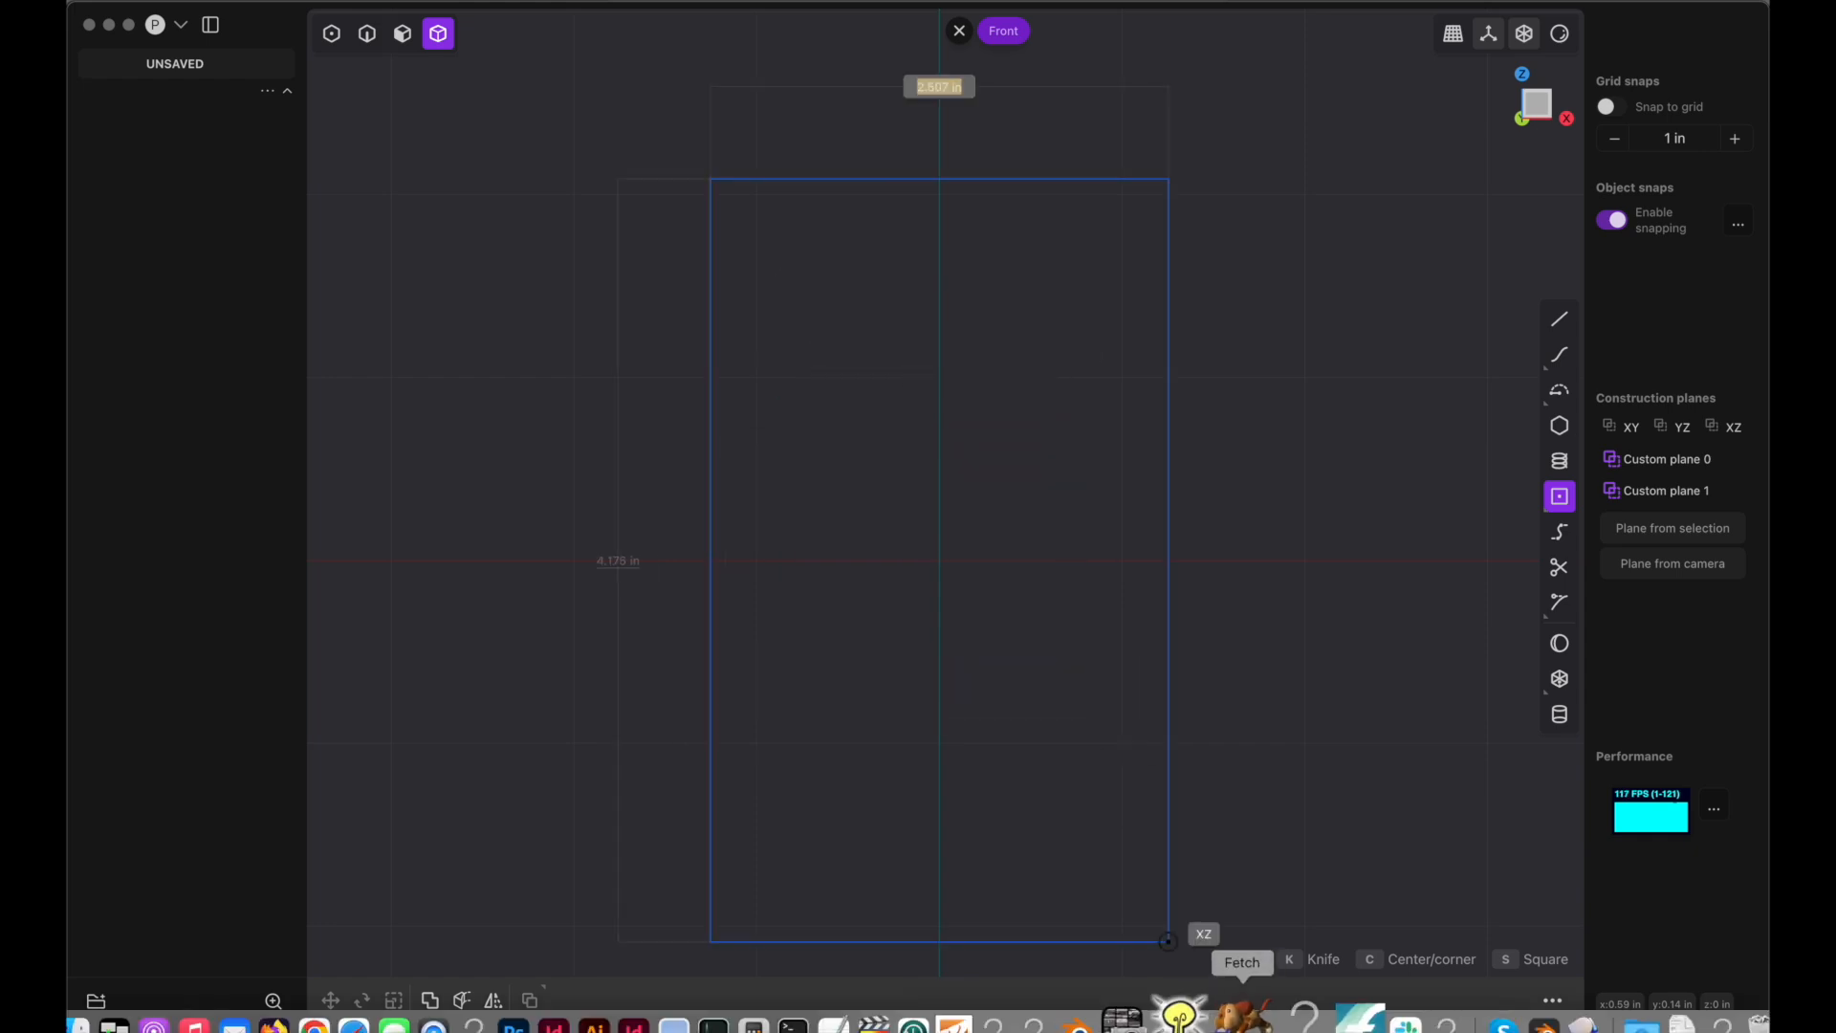
Switch to Blender, select the front face plate and look up its exact X dimension
{"action": "left_click", "coordinate": [1497, 1020]}
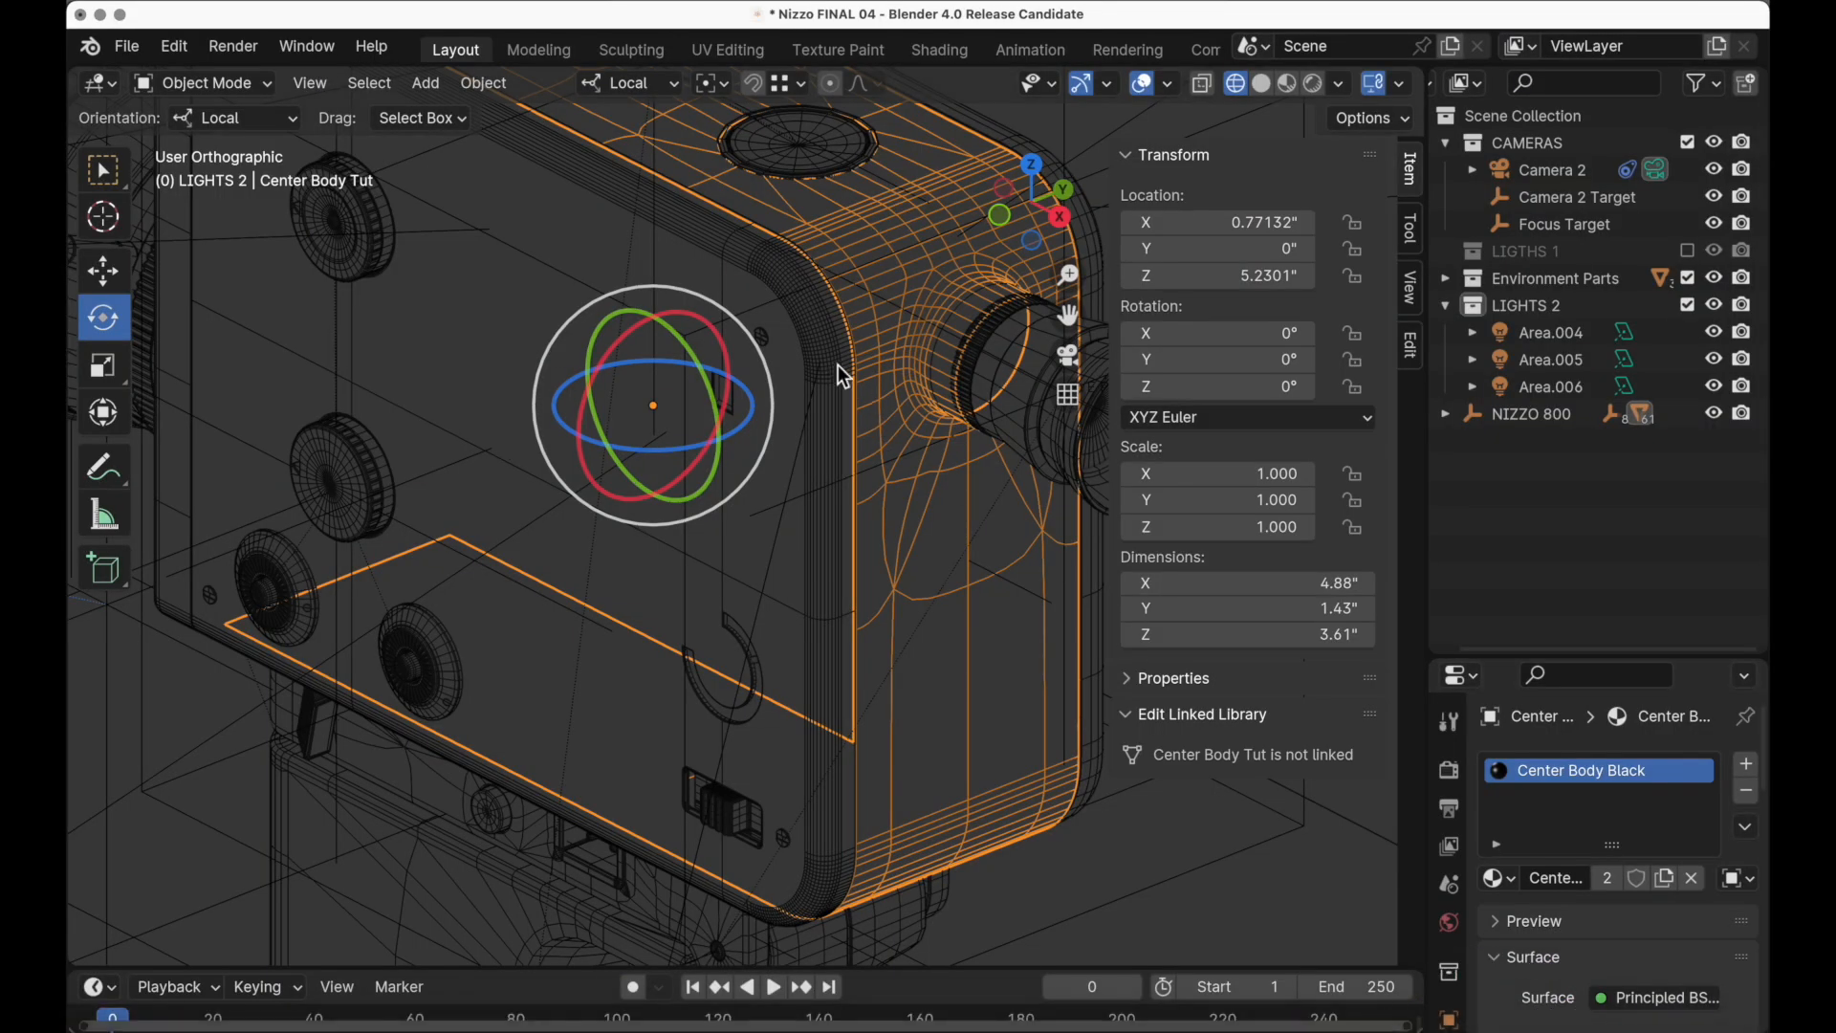
{"action": "left_click", "coordinate": [821, 339]}
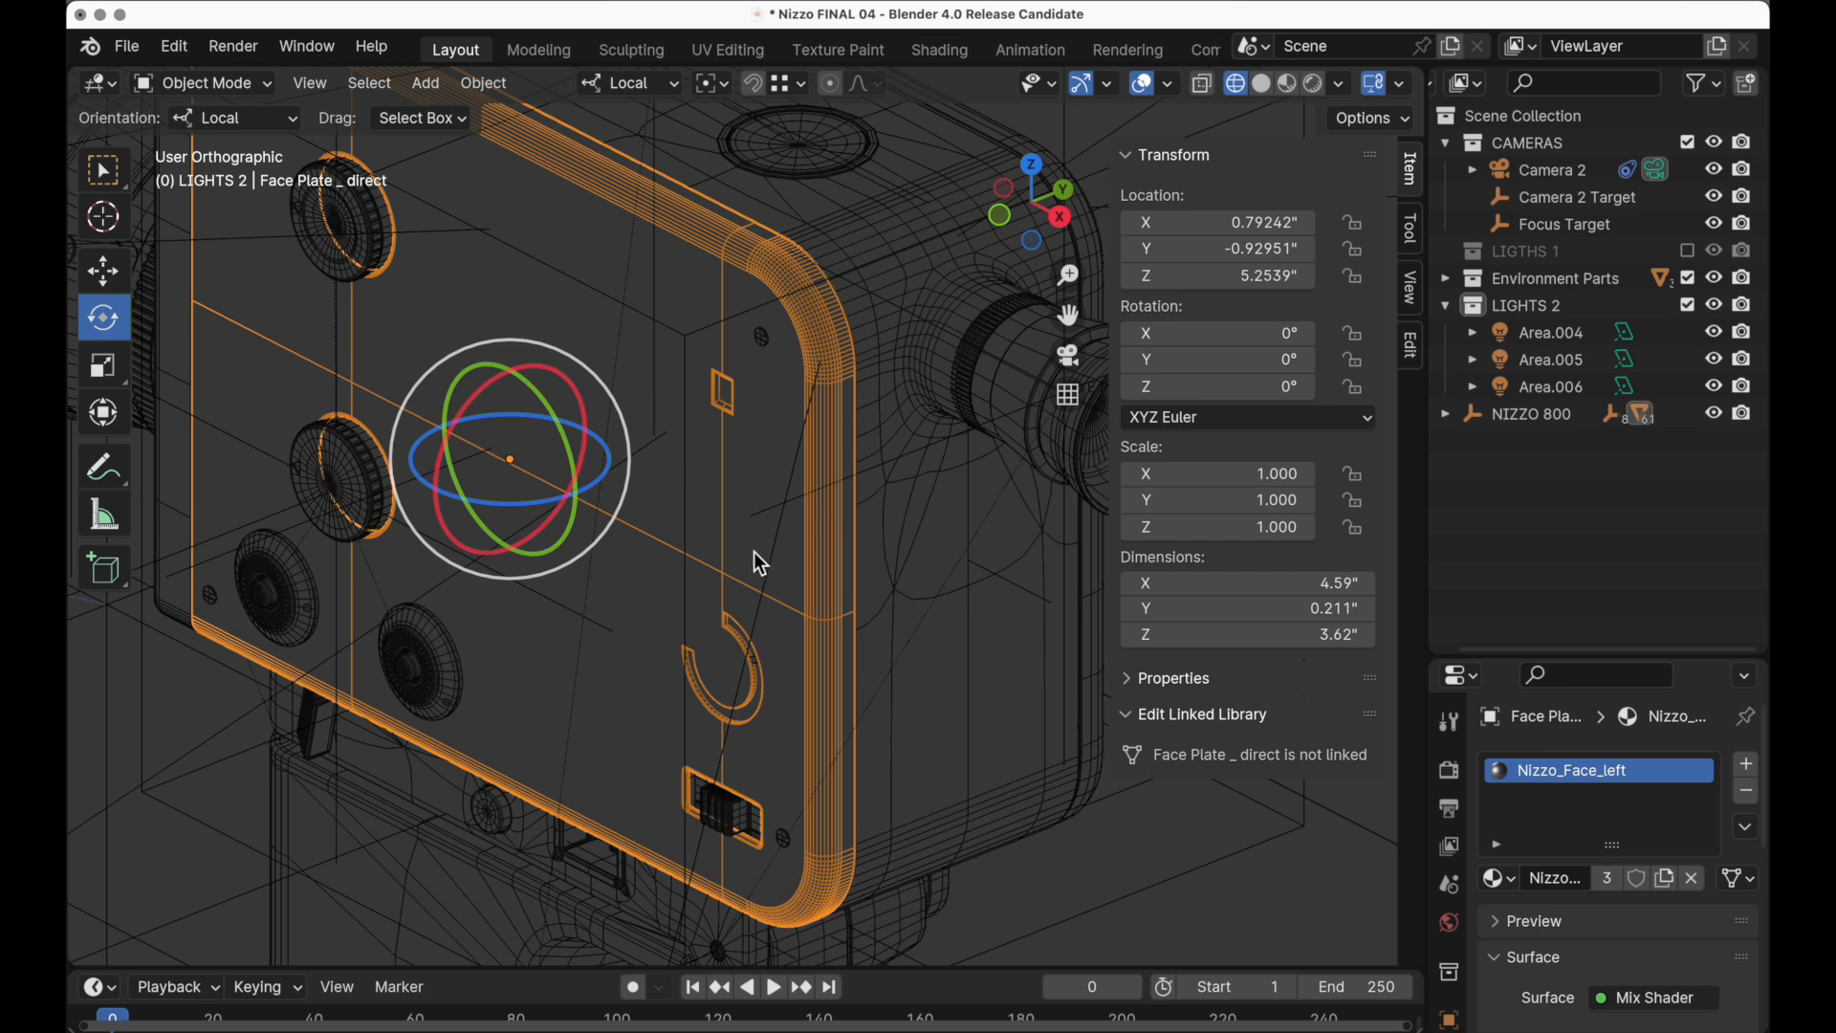
{"action": "left_click", "coordinate": [1311, 585]}
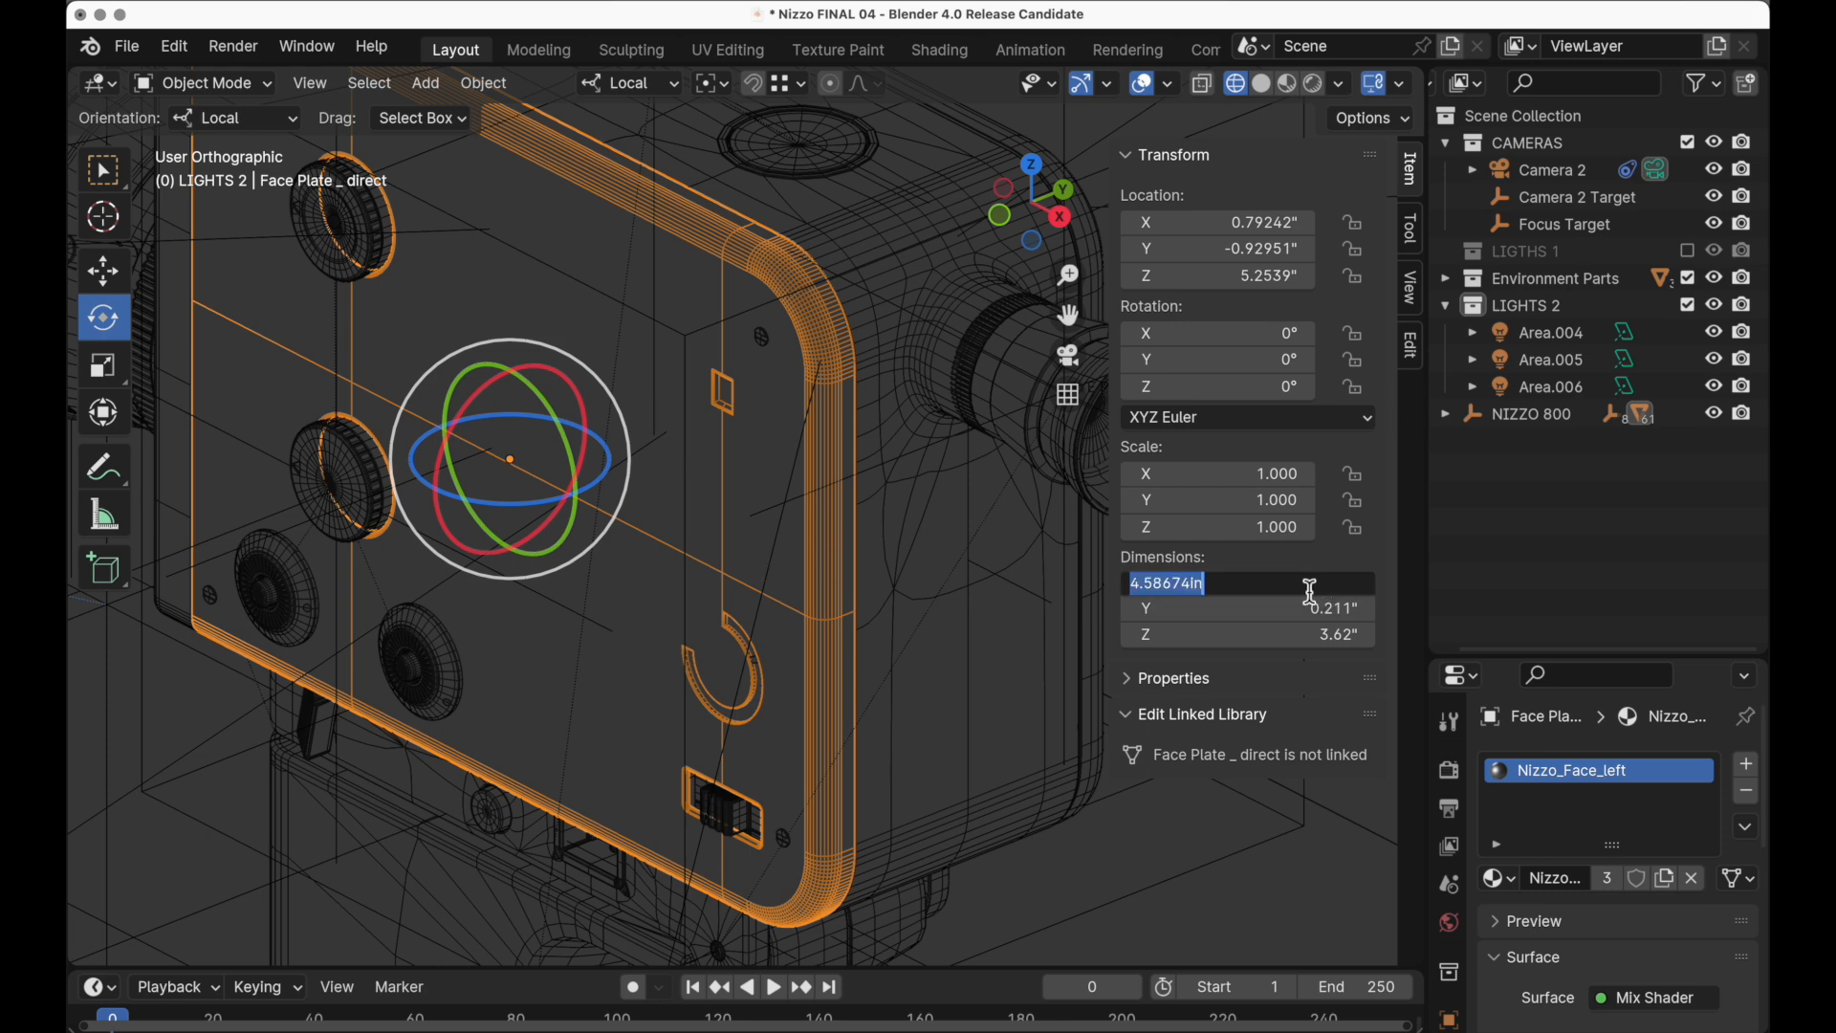
{"action": "key", "text": "Return"}
Switch back to Plasticity and set the center rectangle's width to 4.58674 in
{"action": "mouse_move", "coordinate": [1493, 1021]}
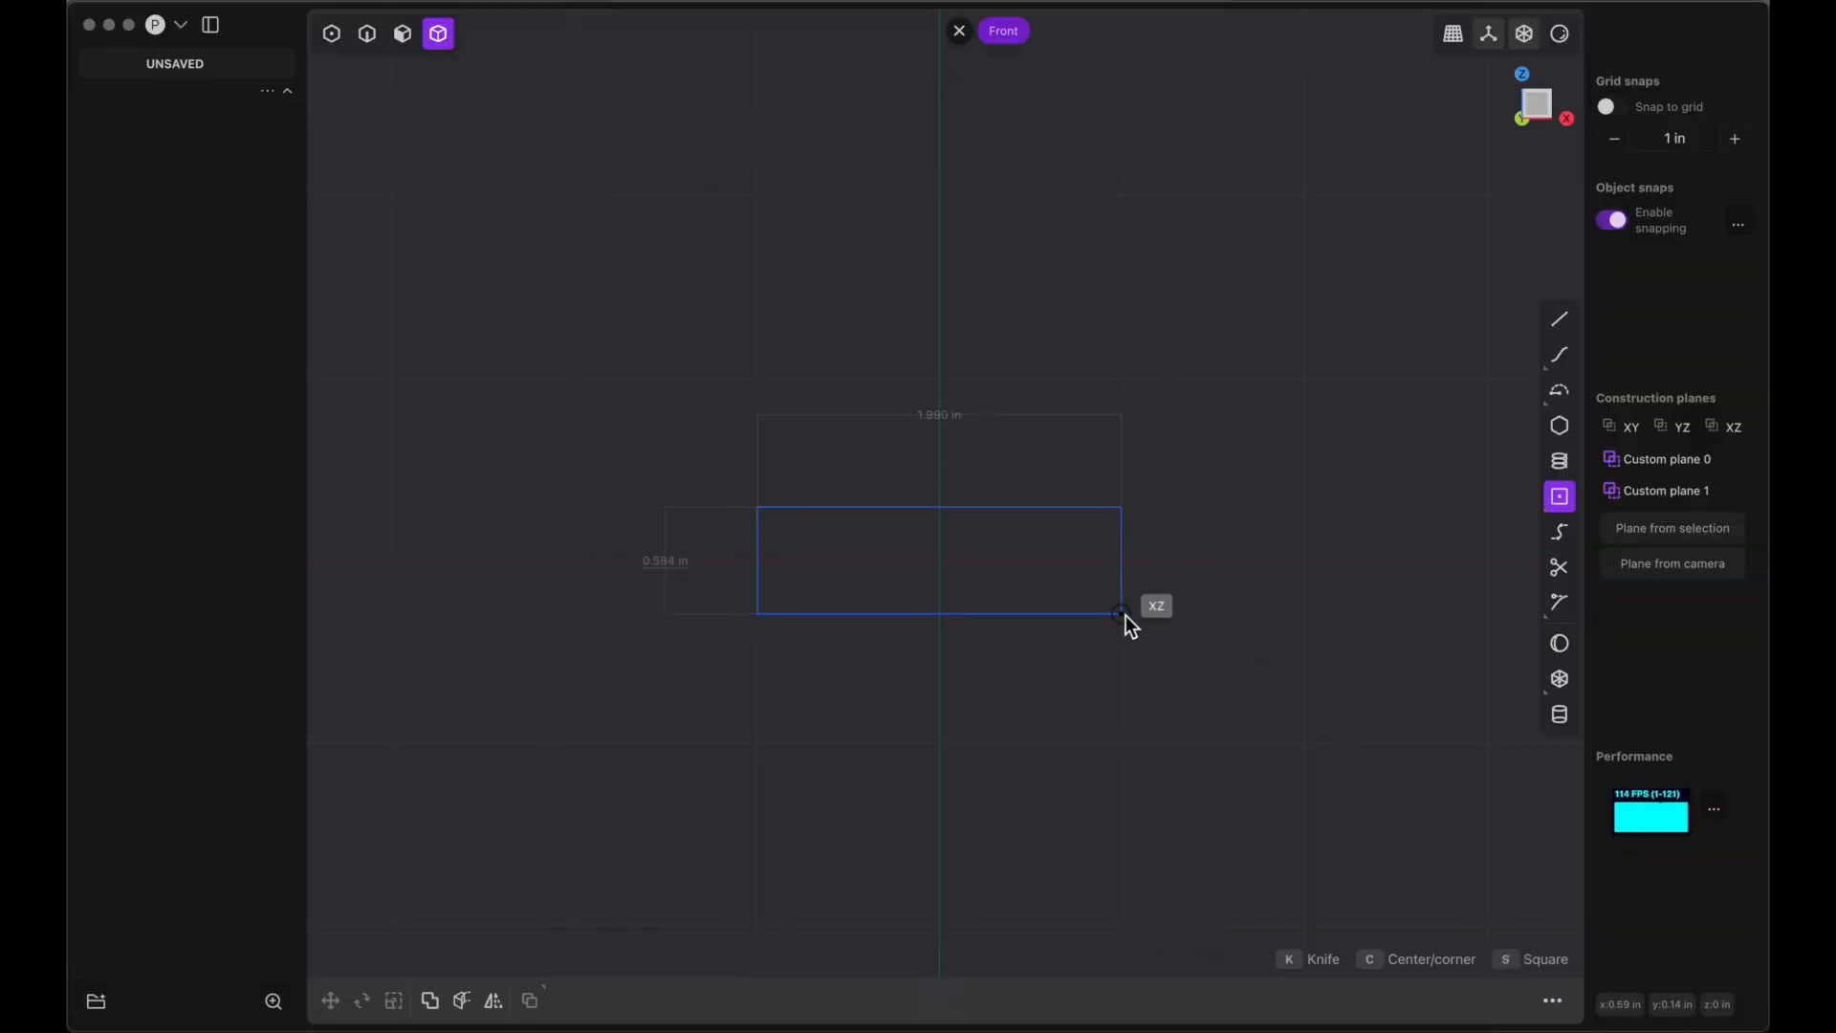
{"action": "key", "text": "Tab"}
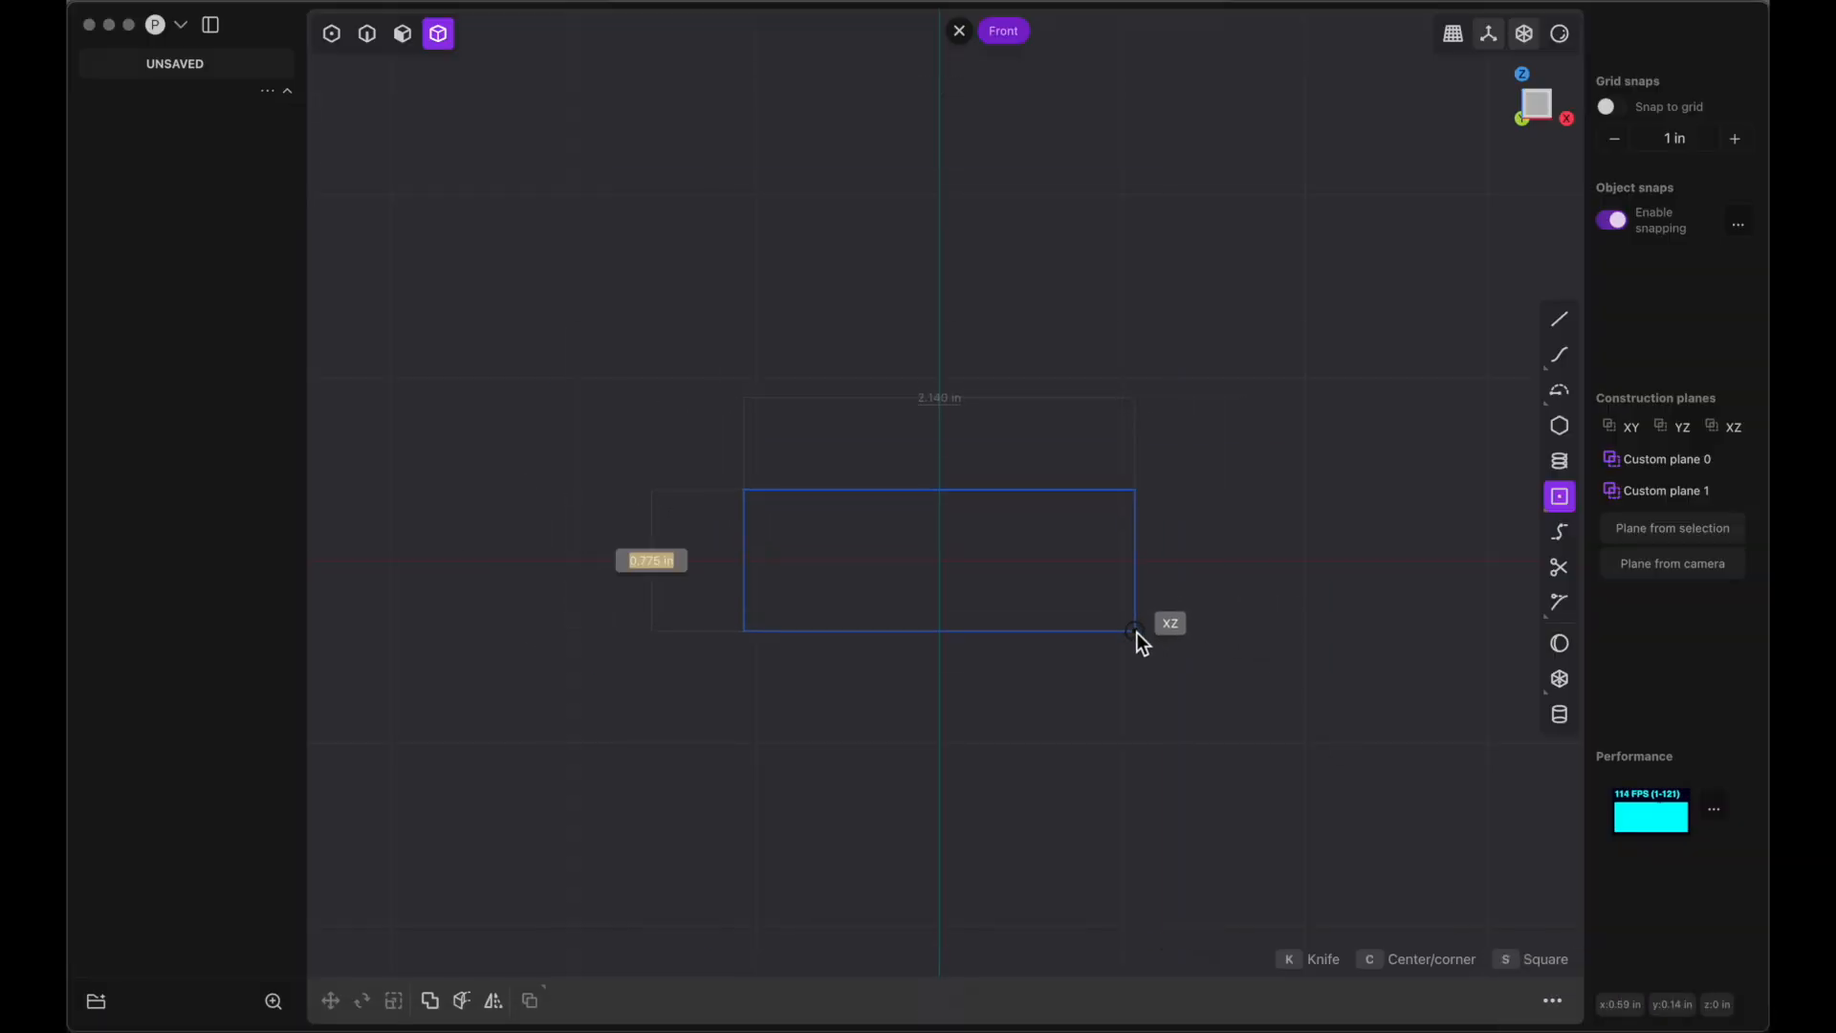
{"action": "key", "text": "Tab"}
{"action": "type", "text": "4.58674"}
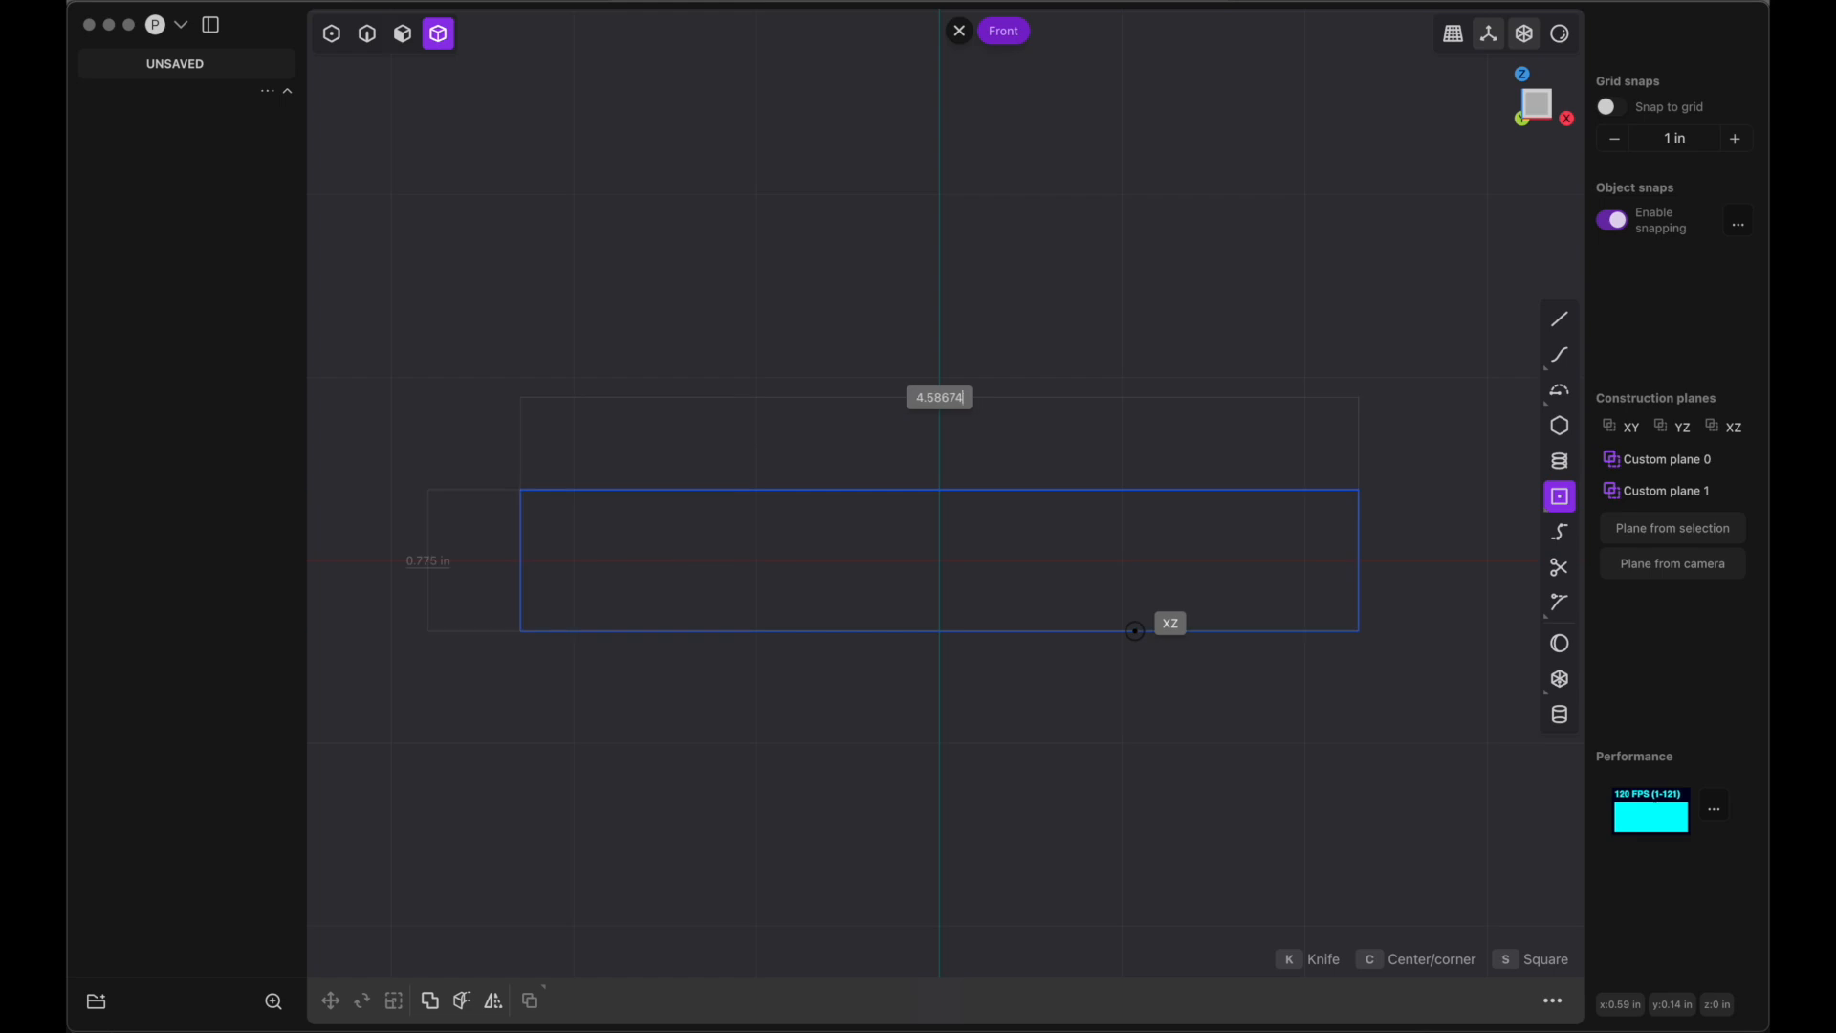
{"action": "key", "text": "Tab"}
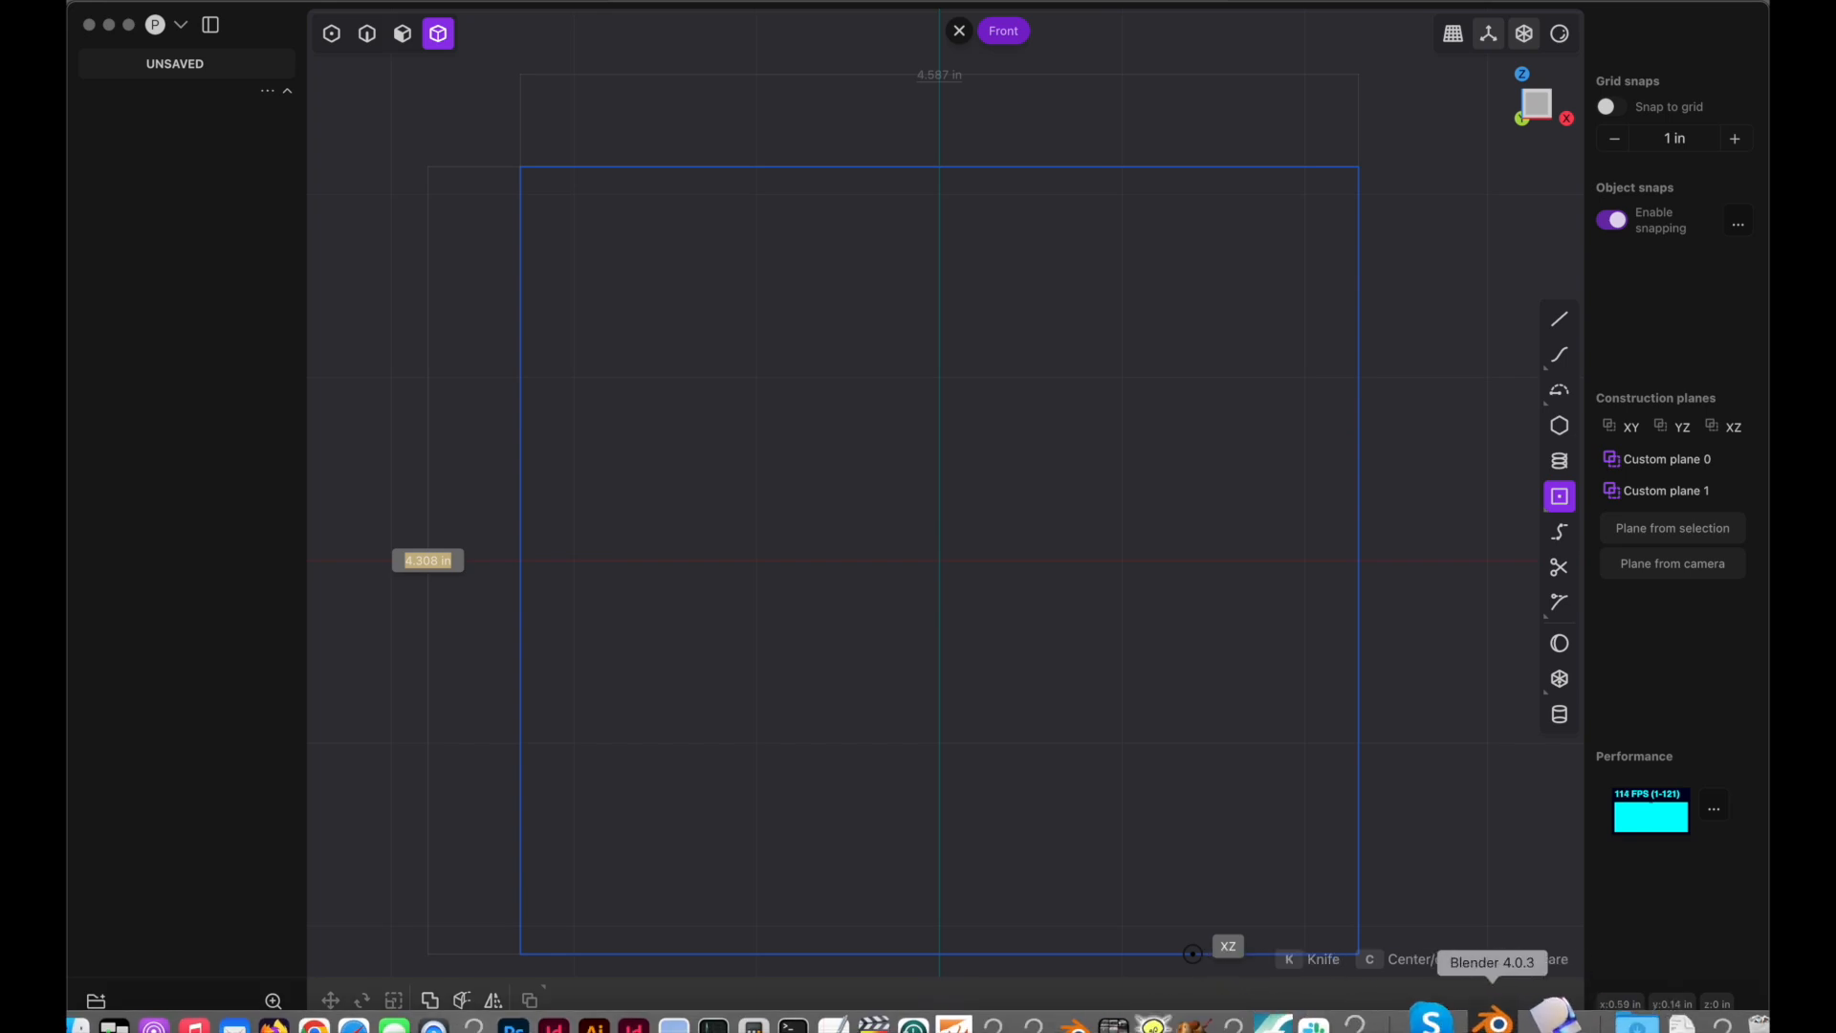
Switch to Blender and copy the exact Z dimension of the selected face plate
{"action": "left_click", "coordinate": [1496, 1024]}
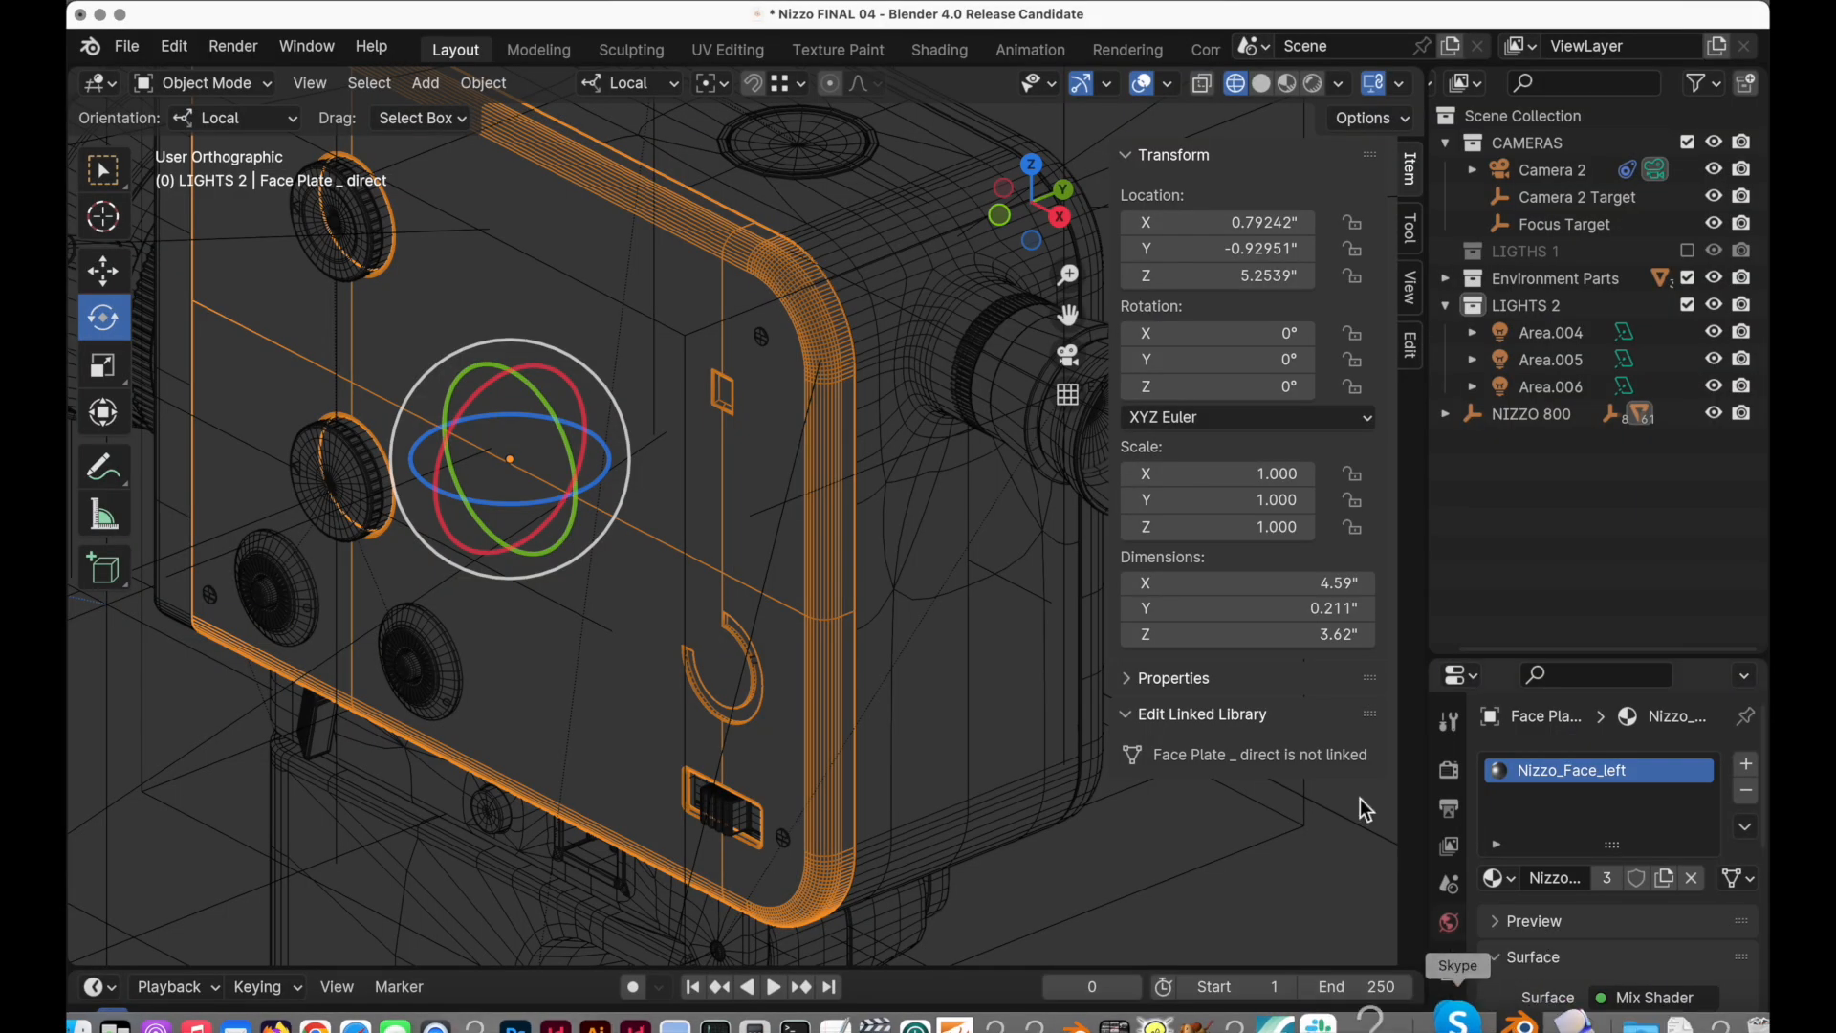
{"action": "left_click", "coordinate": [1289, 636]}
{"action": "key", "text": "super+c"}
{"action": "key", "text": "Escape"}
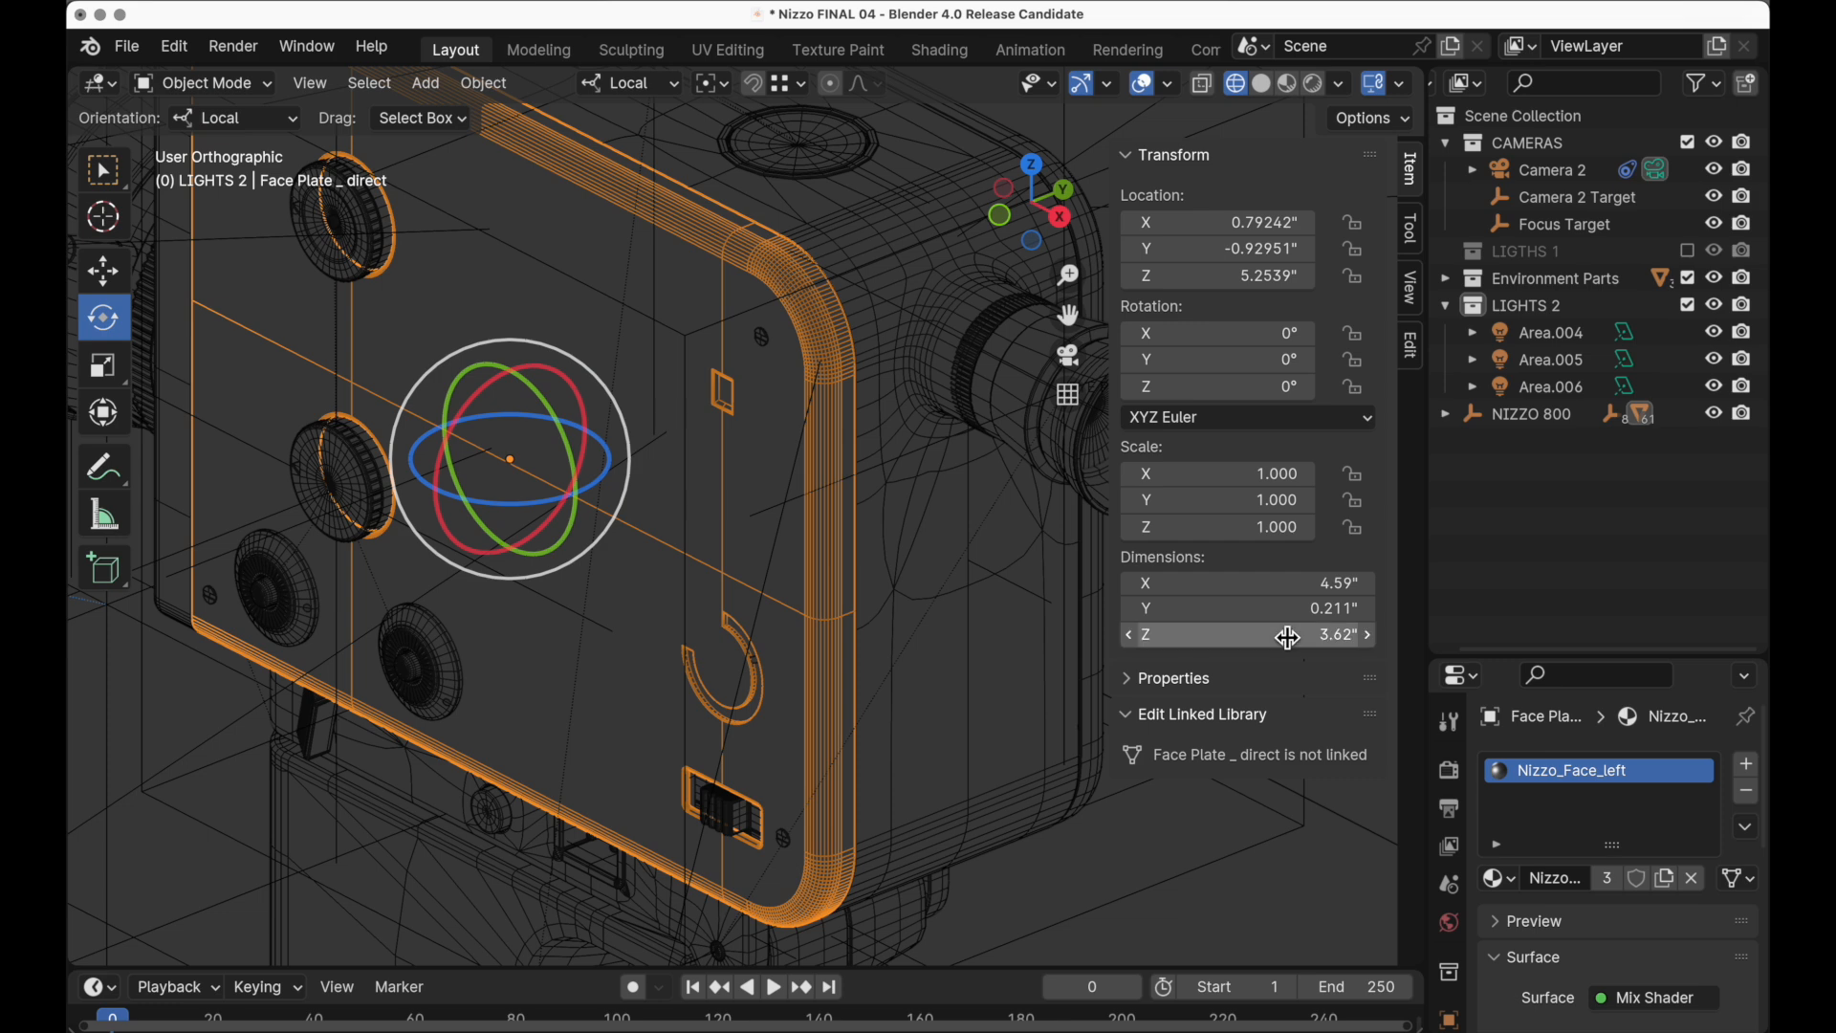
Switch back to Plasticity, set the rectangle's height to 3.61604 in and finish the rectangle
{"action": "left_click", "coordinate": [1536, 1018]}
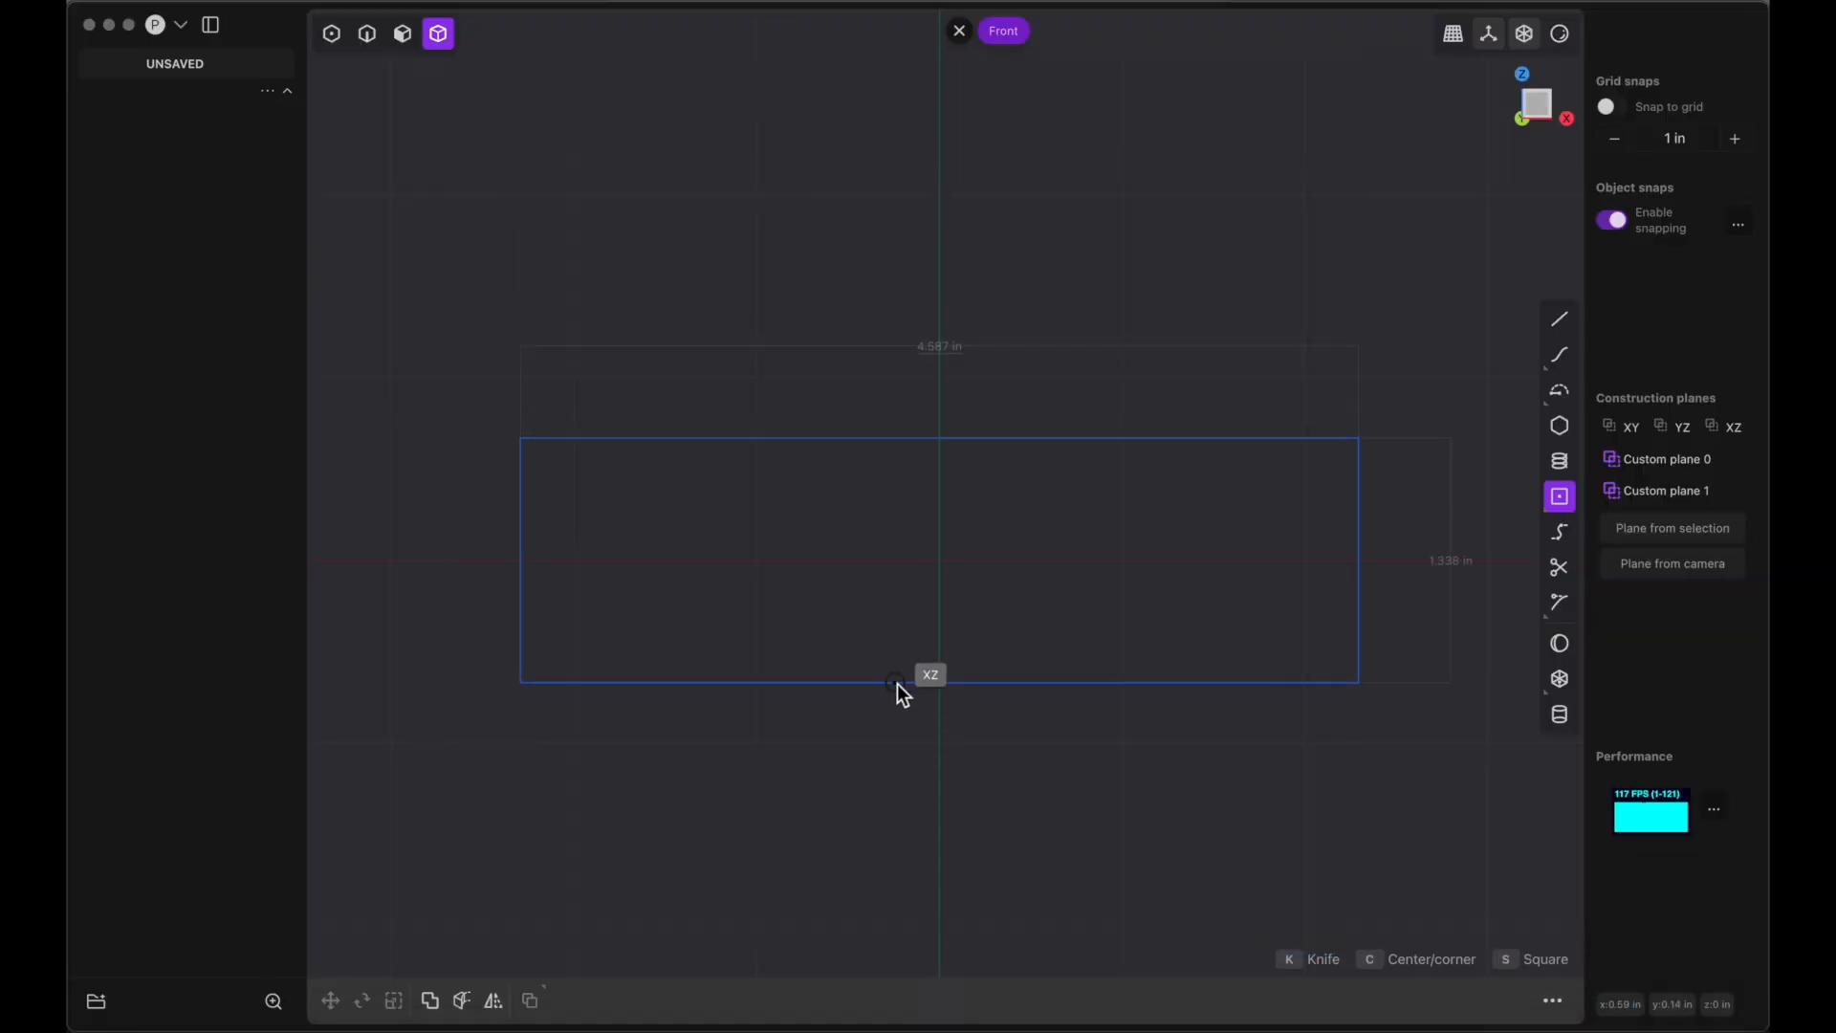
{"action": "key", "text": "Tab"}
{"action": "key", "text": "Tab"}
{"action": "key", "text": "super+v"}
{"action": "key", "text": "BackSpace"}
{"action": "key", "text": "BackSpace"}
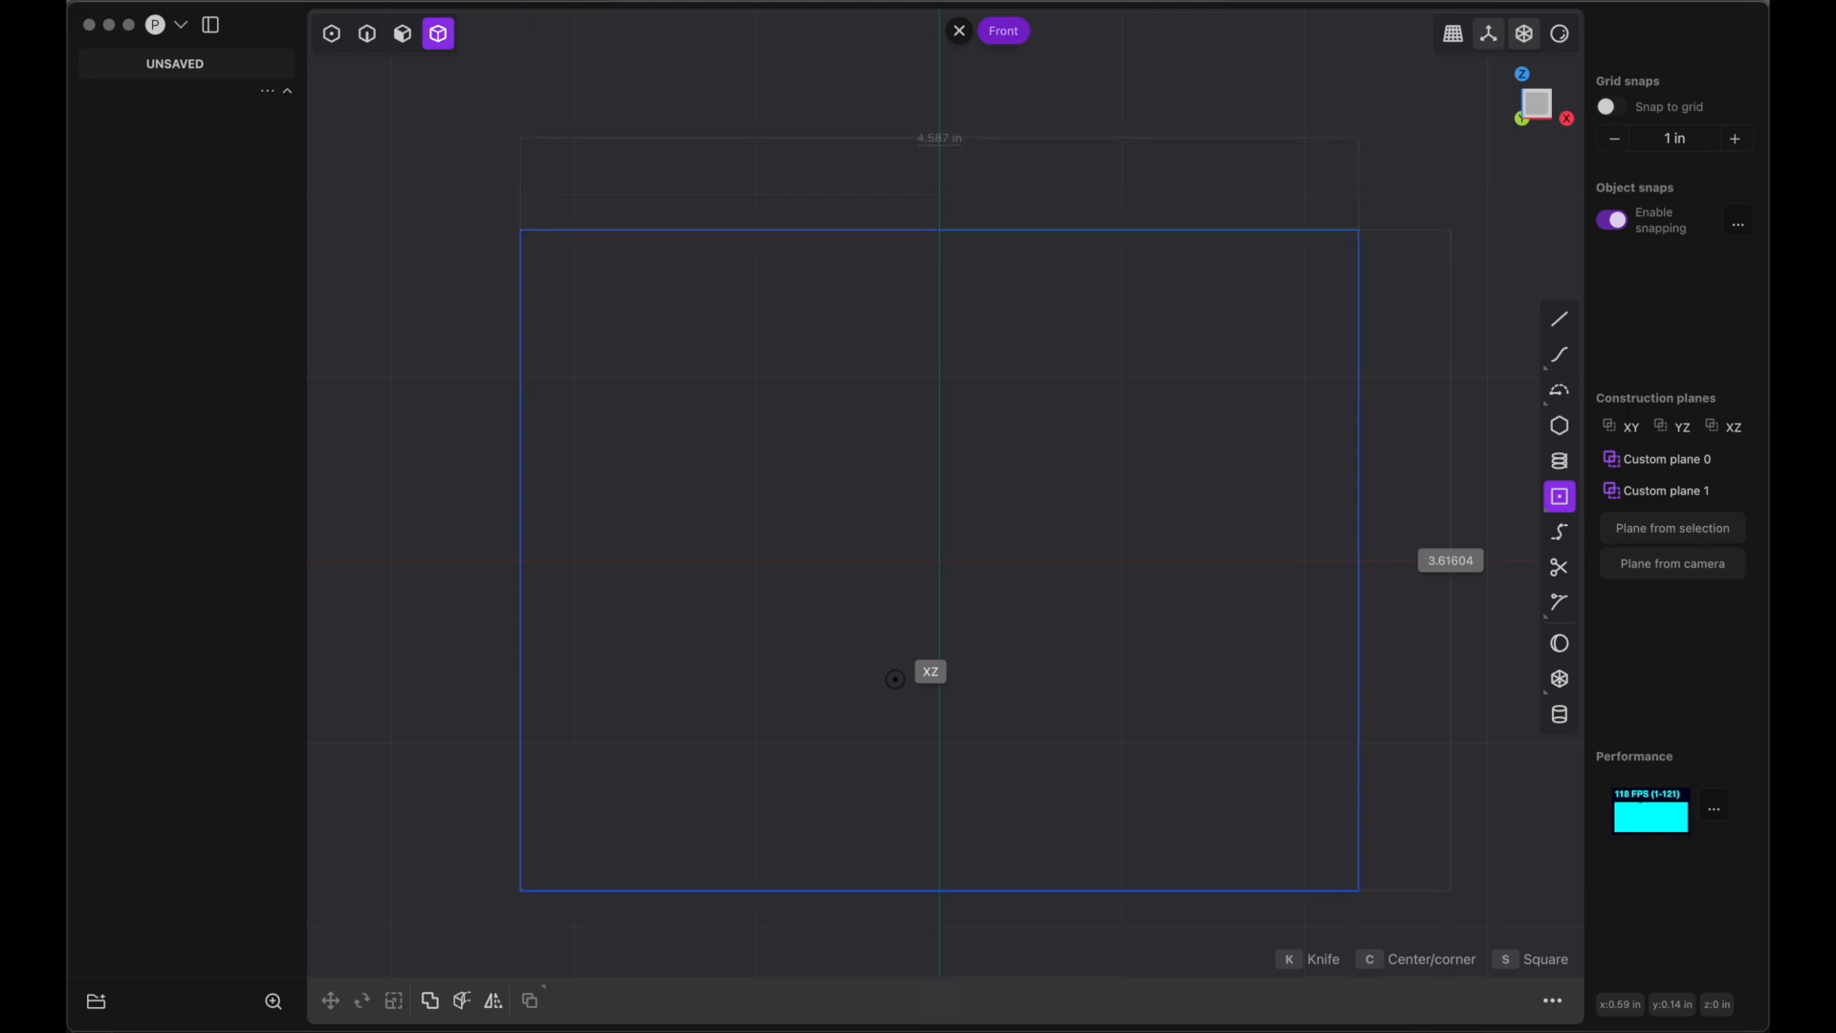
{"action": "key", "text": "Return"}
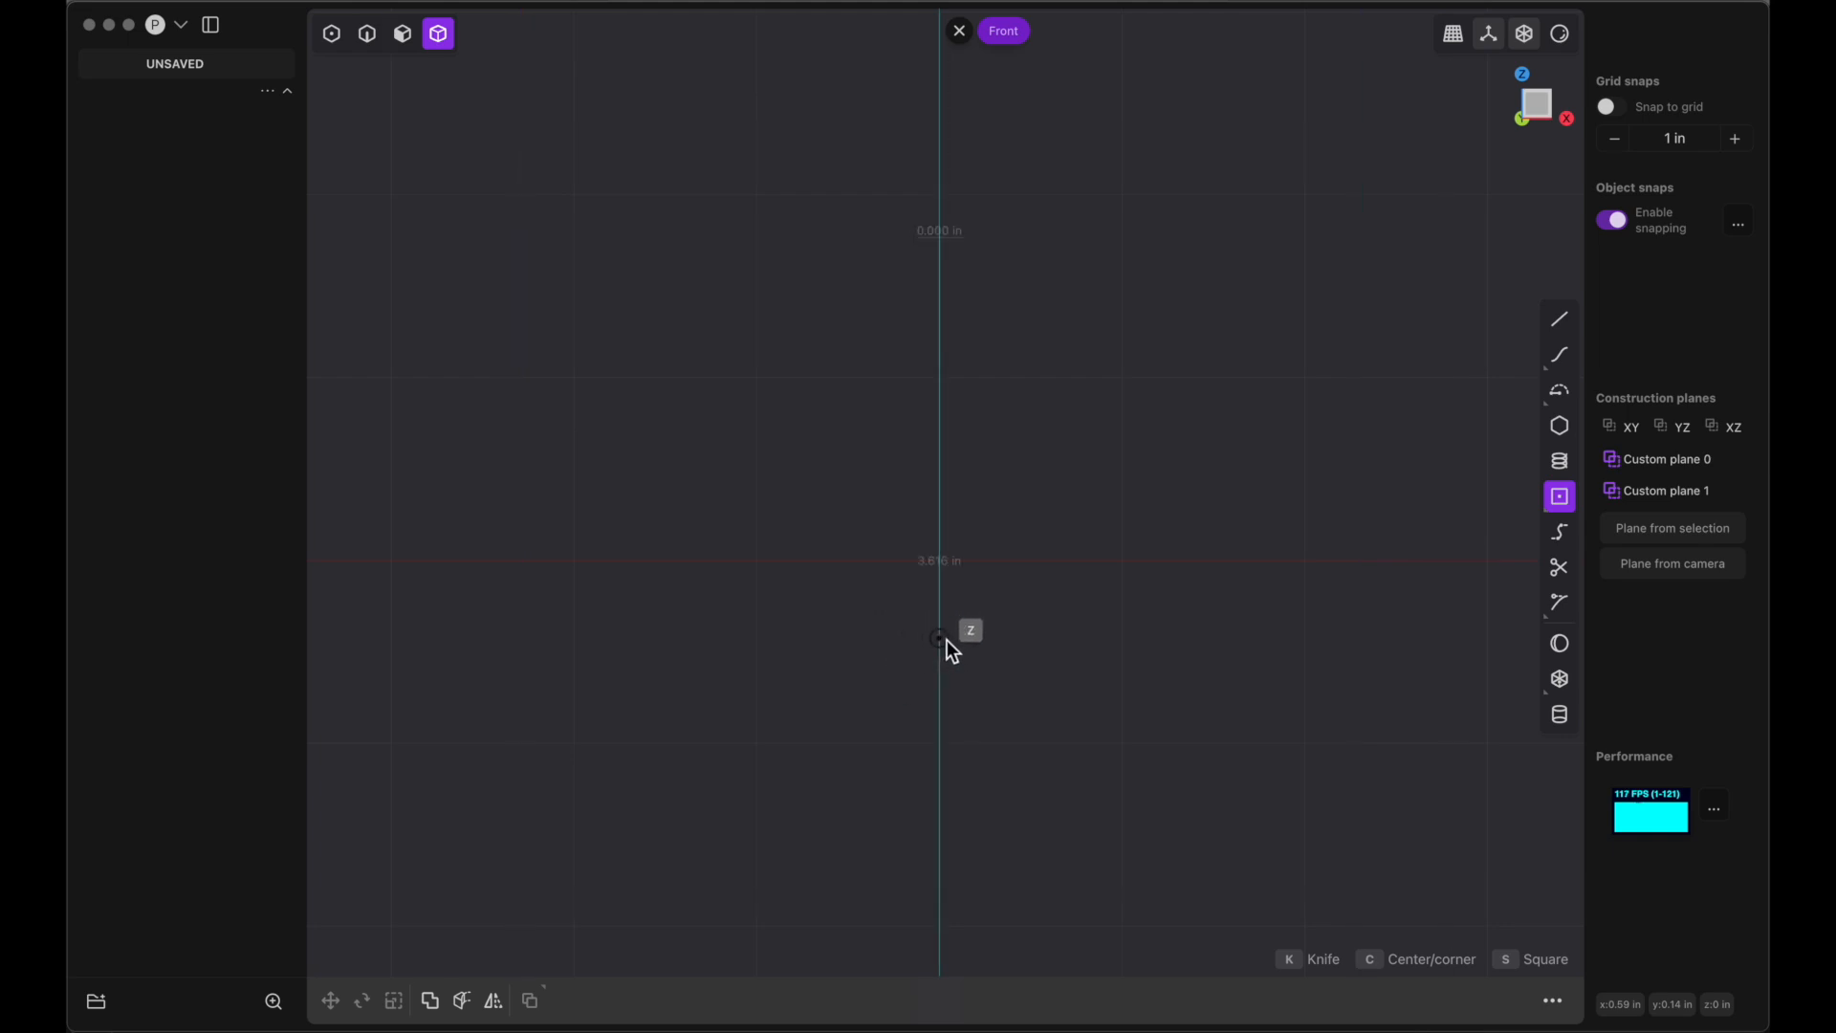
Extrude the rectangle by 0.211 in to give the faceplate its thickness
{"action": "scroll", "coordinate": [983, 656], "scroll_direction": "right", "scroll_amount": 5}
{"action": "left_click", "coordinate": [984, 656]}
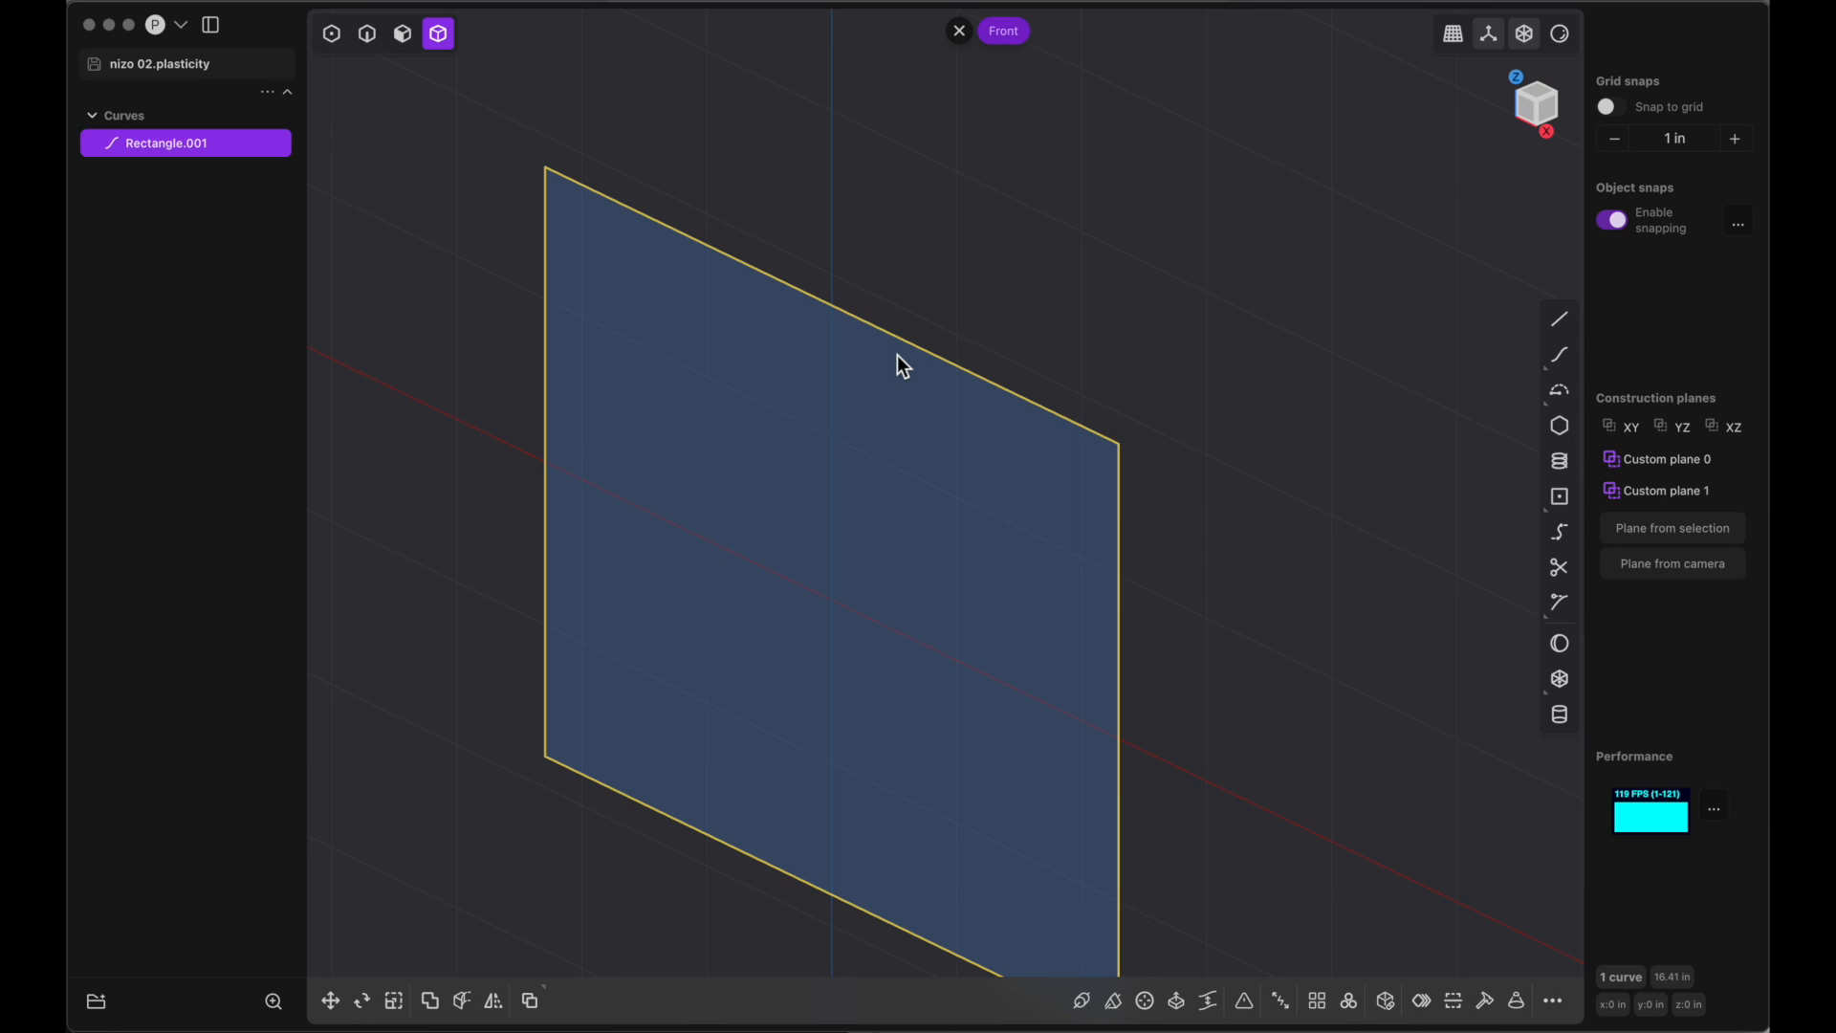
{"action": "key", "text": "e"}
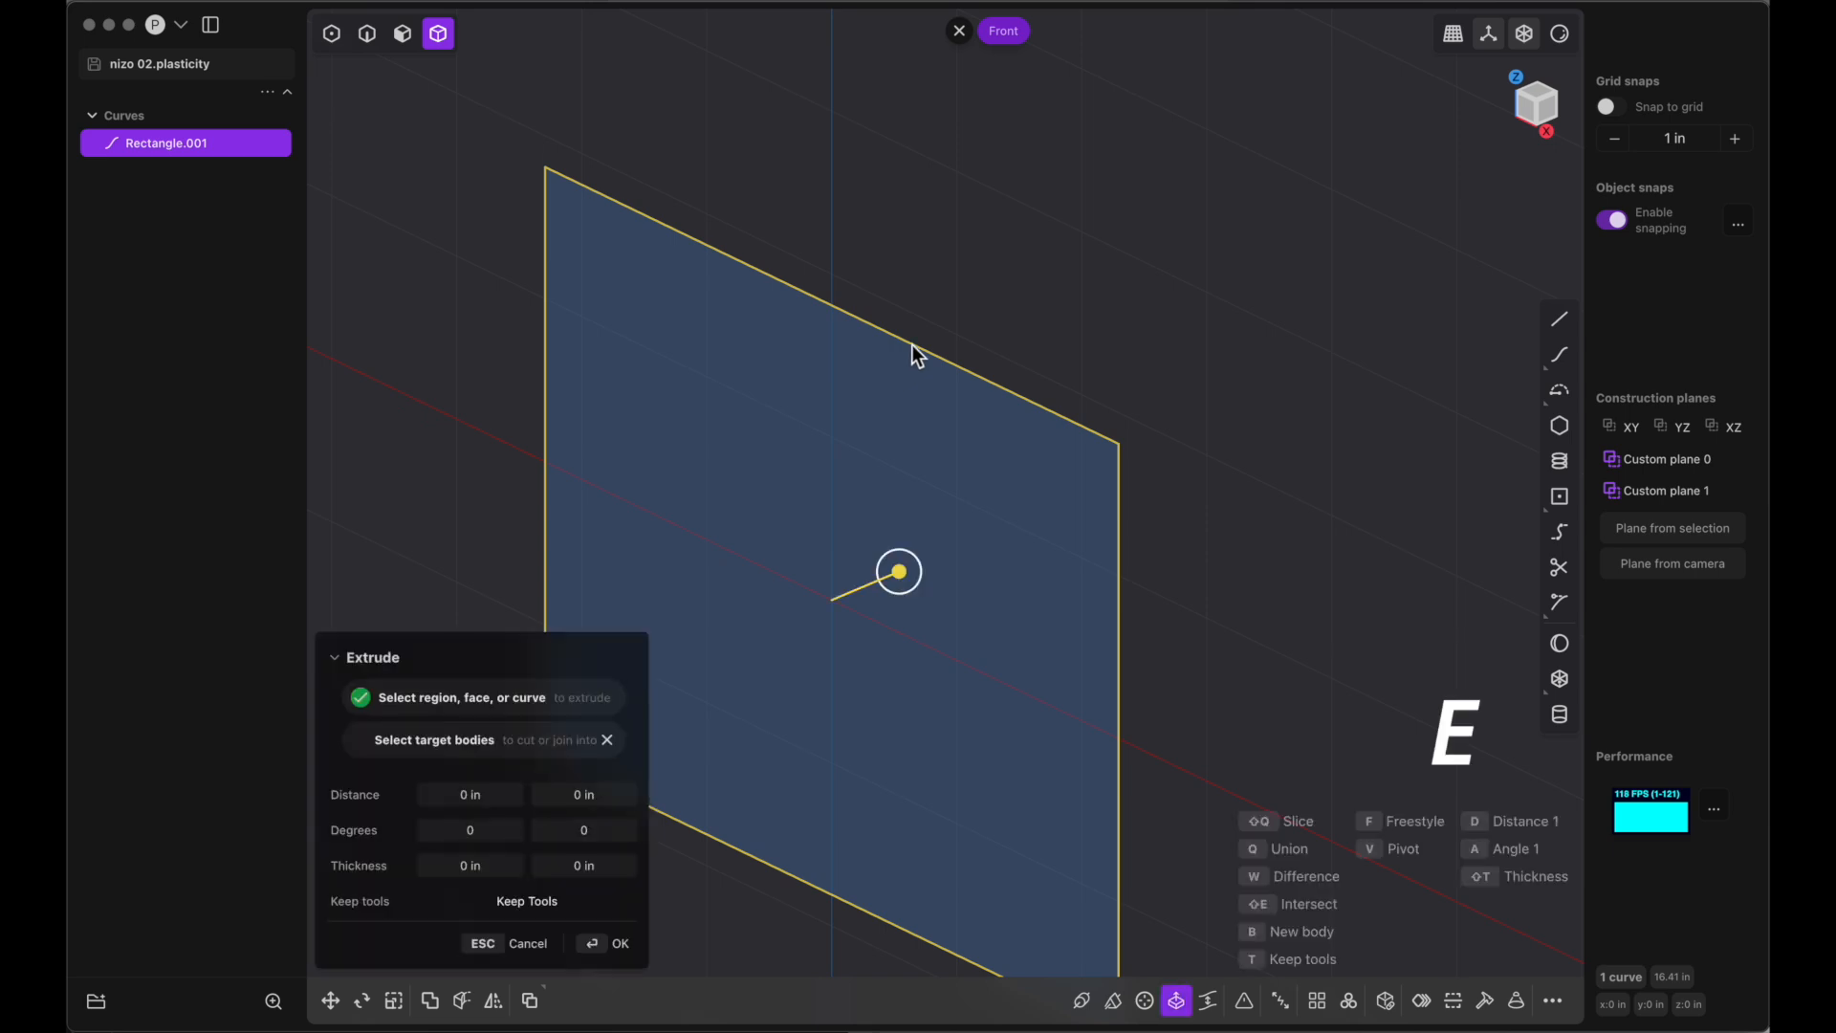
{"action": "left_click_drag", "start_coordinate": [901, 572], "coordinate": [934, 563]}
{"action": "left_click", "coordinate": [480, 793]}
{"action": "type", "text": ".211"}
{"action": "key", "text": "Return"}
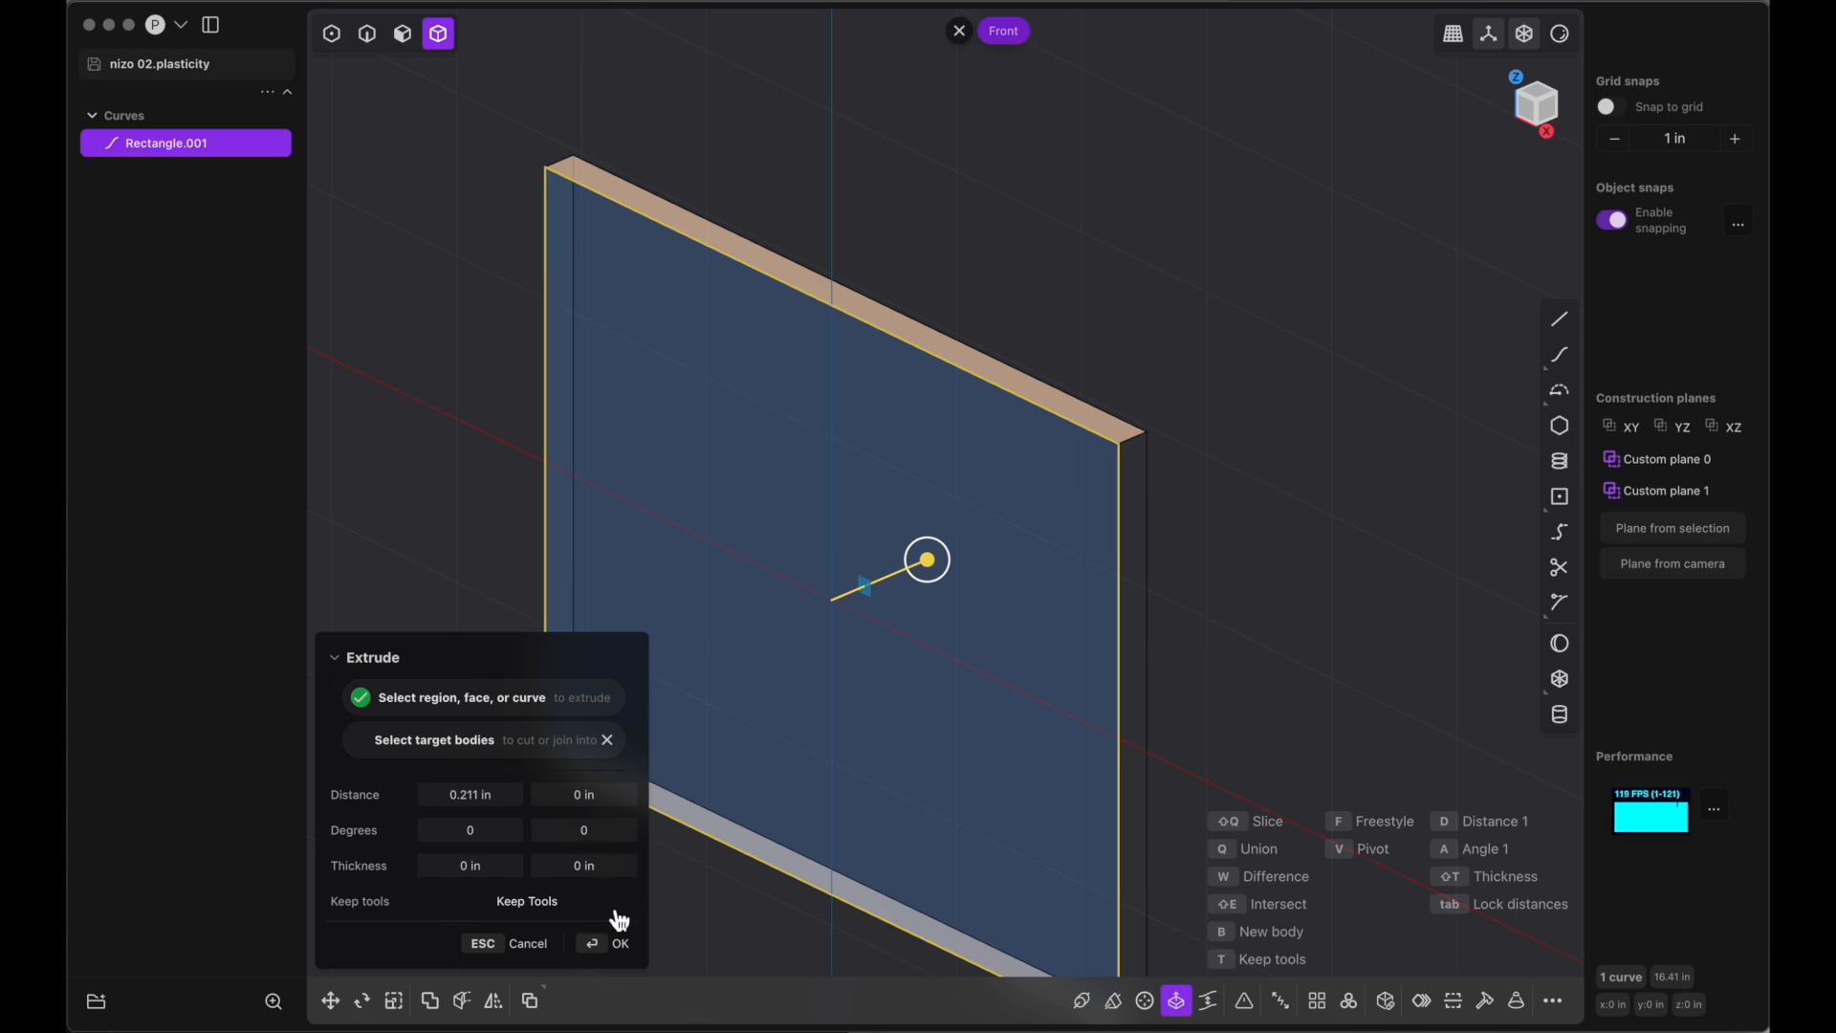
{"action": "left_click", "coordinate": [615, 944]}
{"action": "left_click", "coordinate": [1026, 277]}
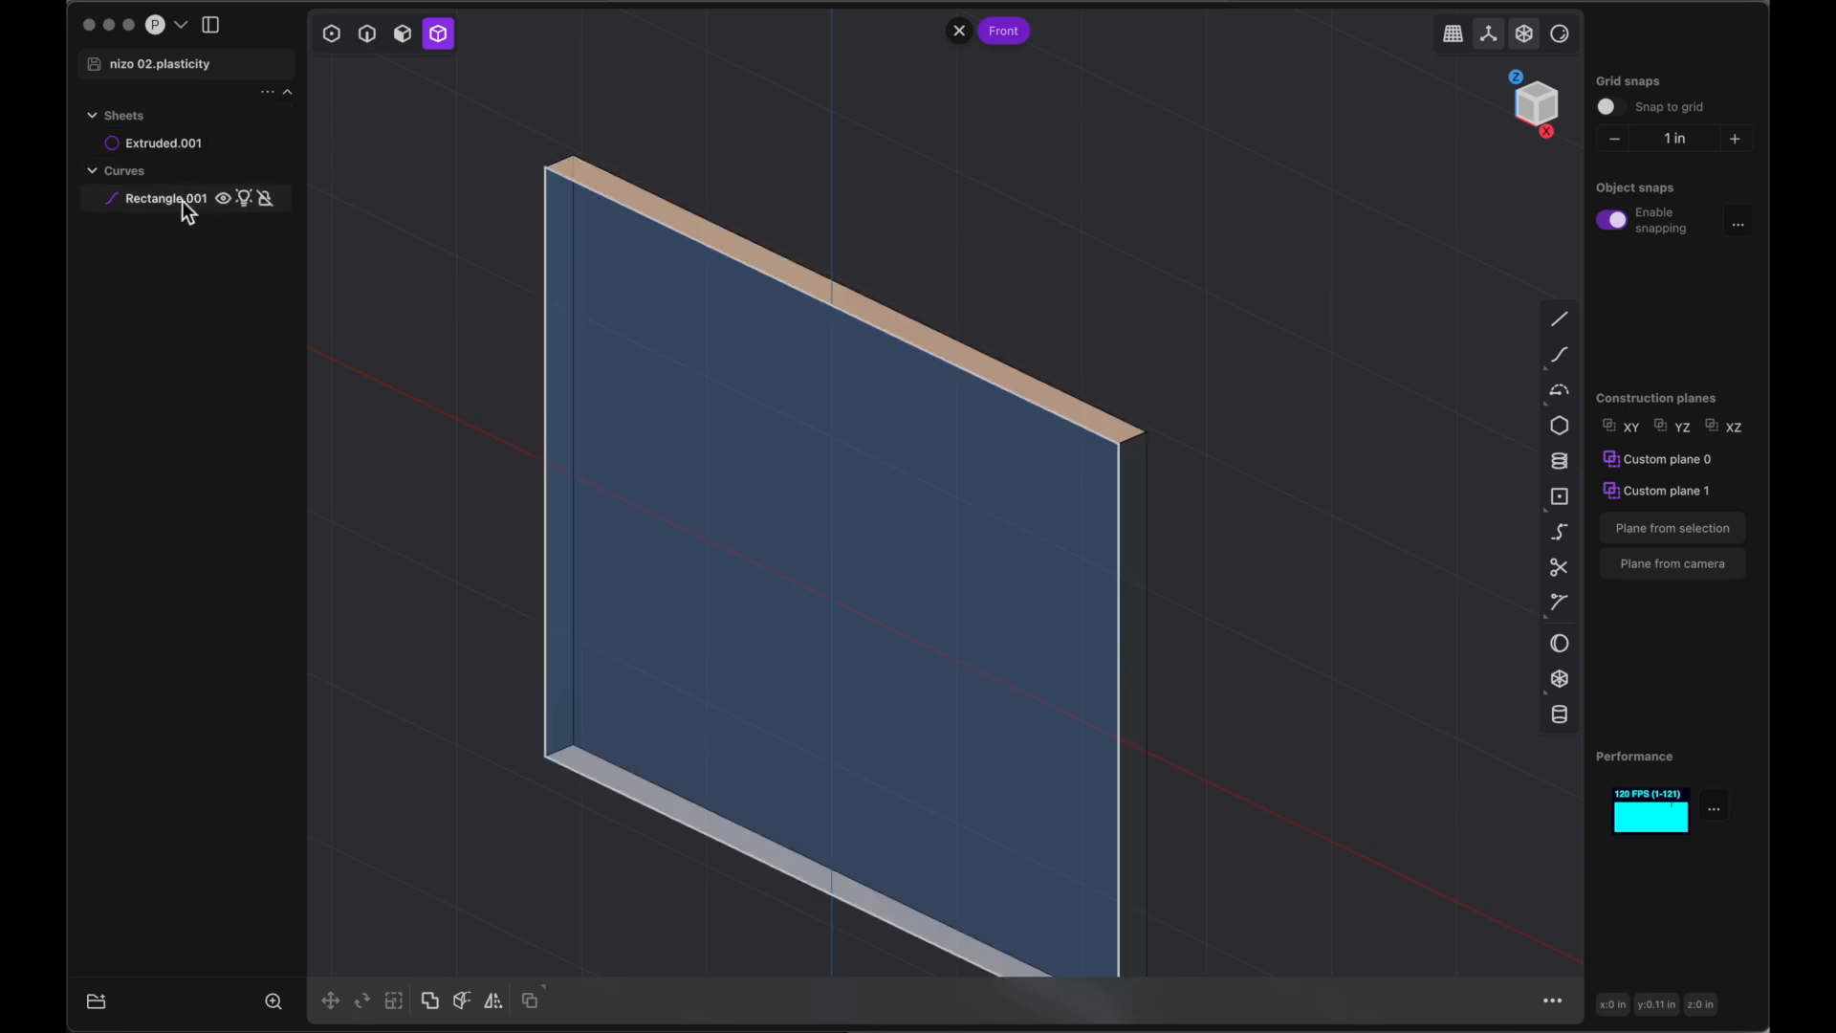
Delete the leftover rectangle curve and cap the open sides of the extruded sheet to make it a solid
{"action": "left_click", "coordinate": [140, 205]}
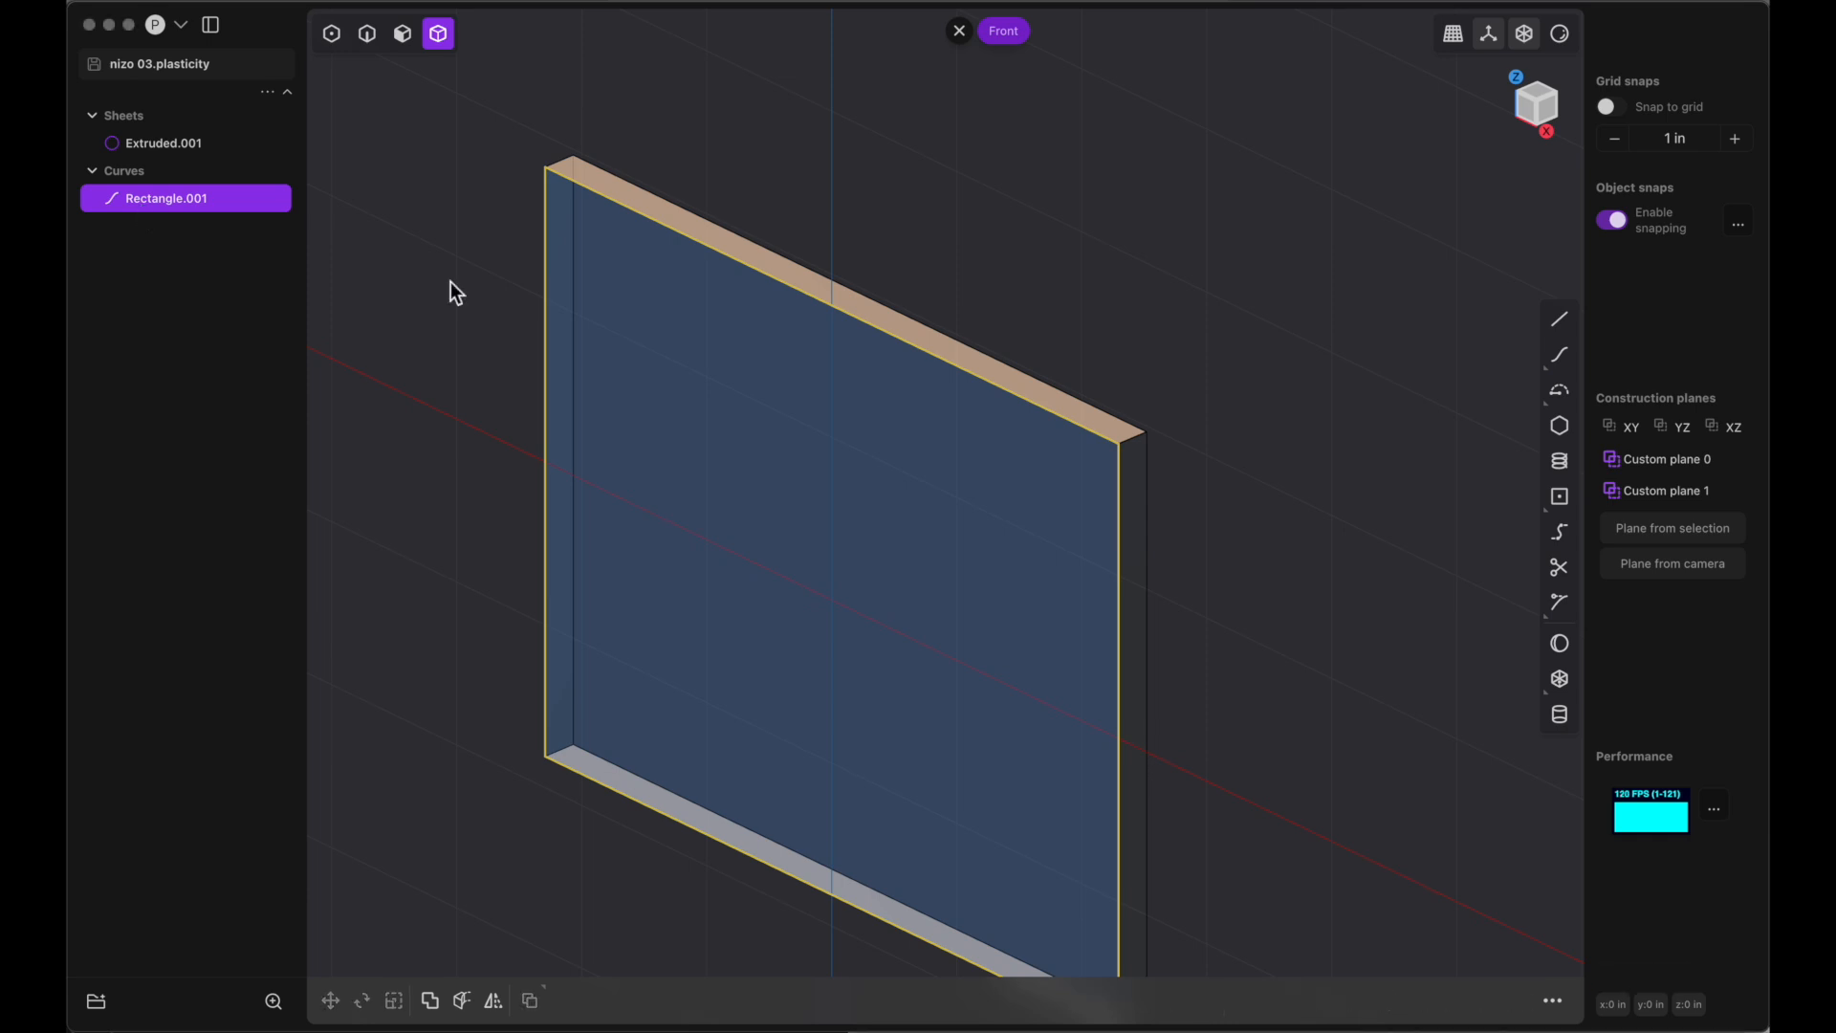
{"action": "key", "text": "x"}
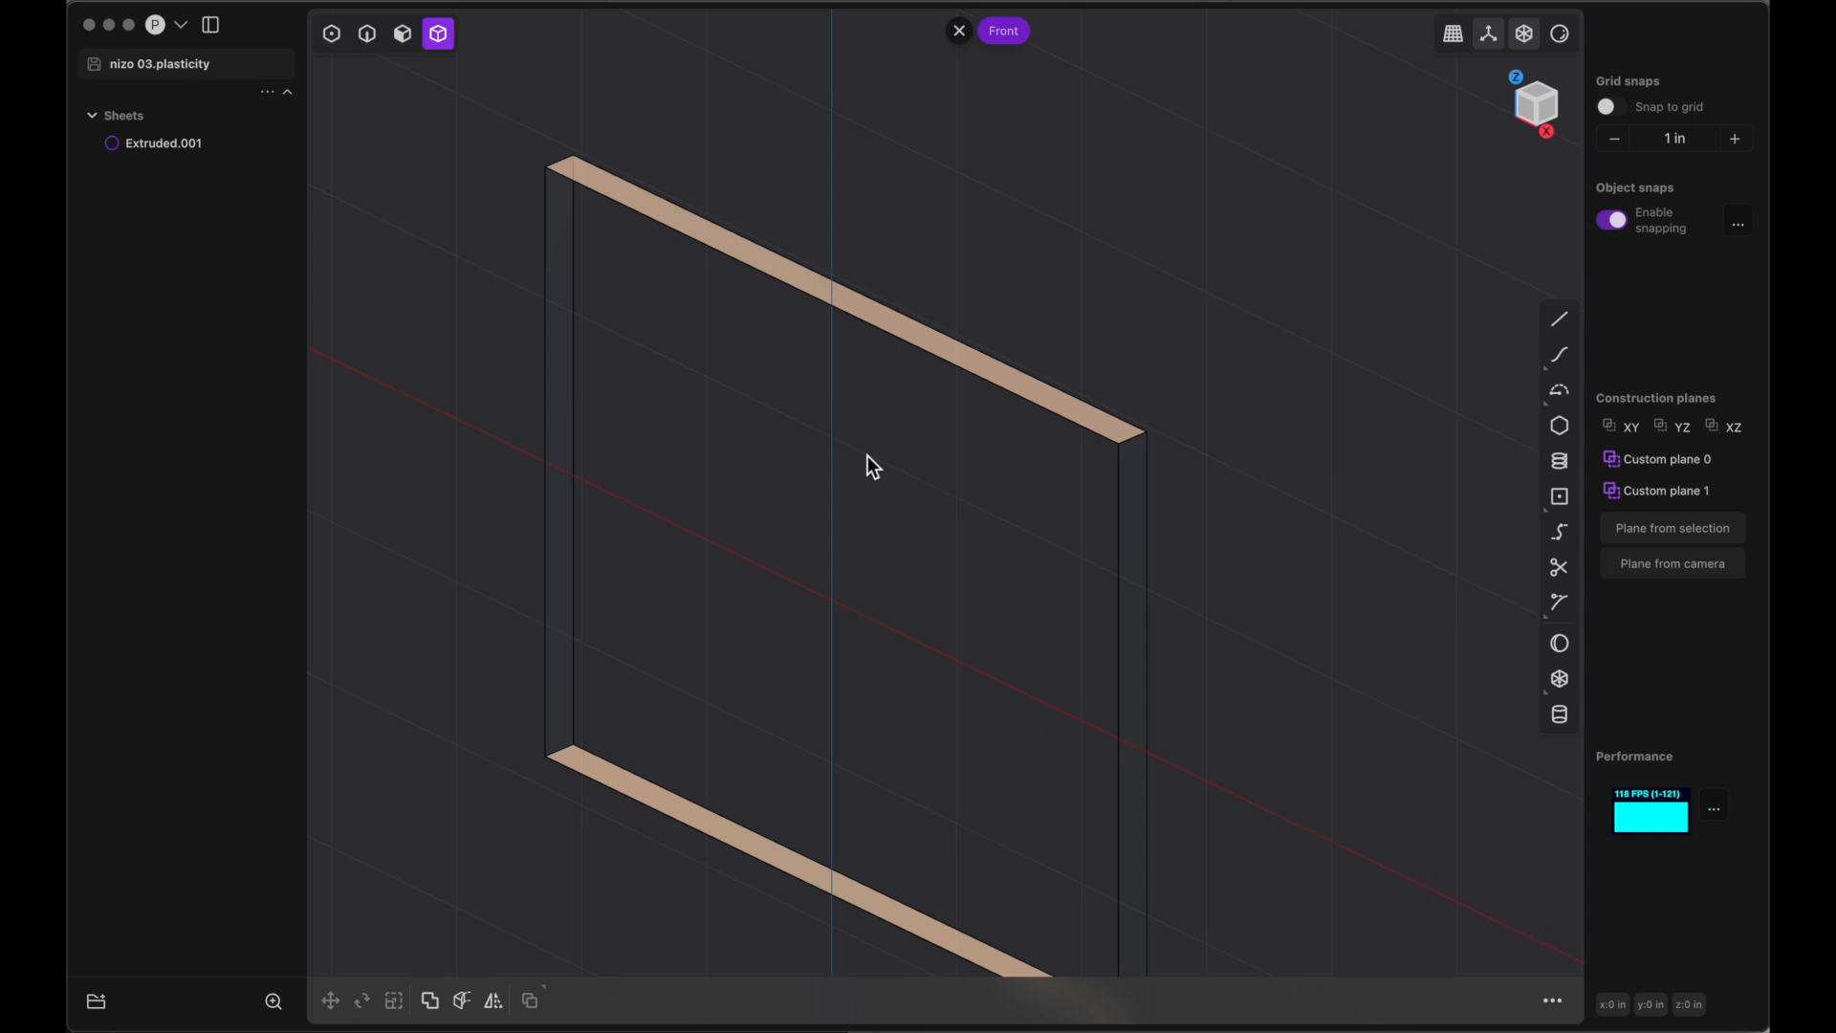
{"action": "left_click", "coordinate": [899, 328]}
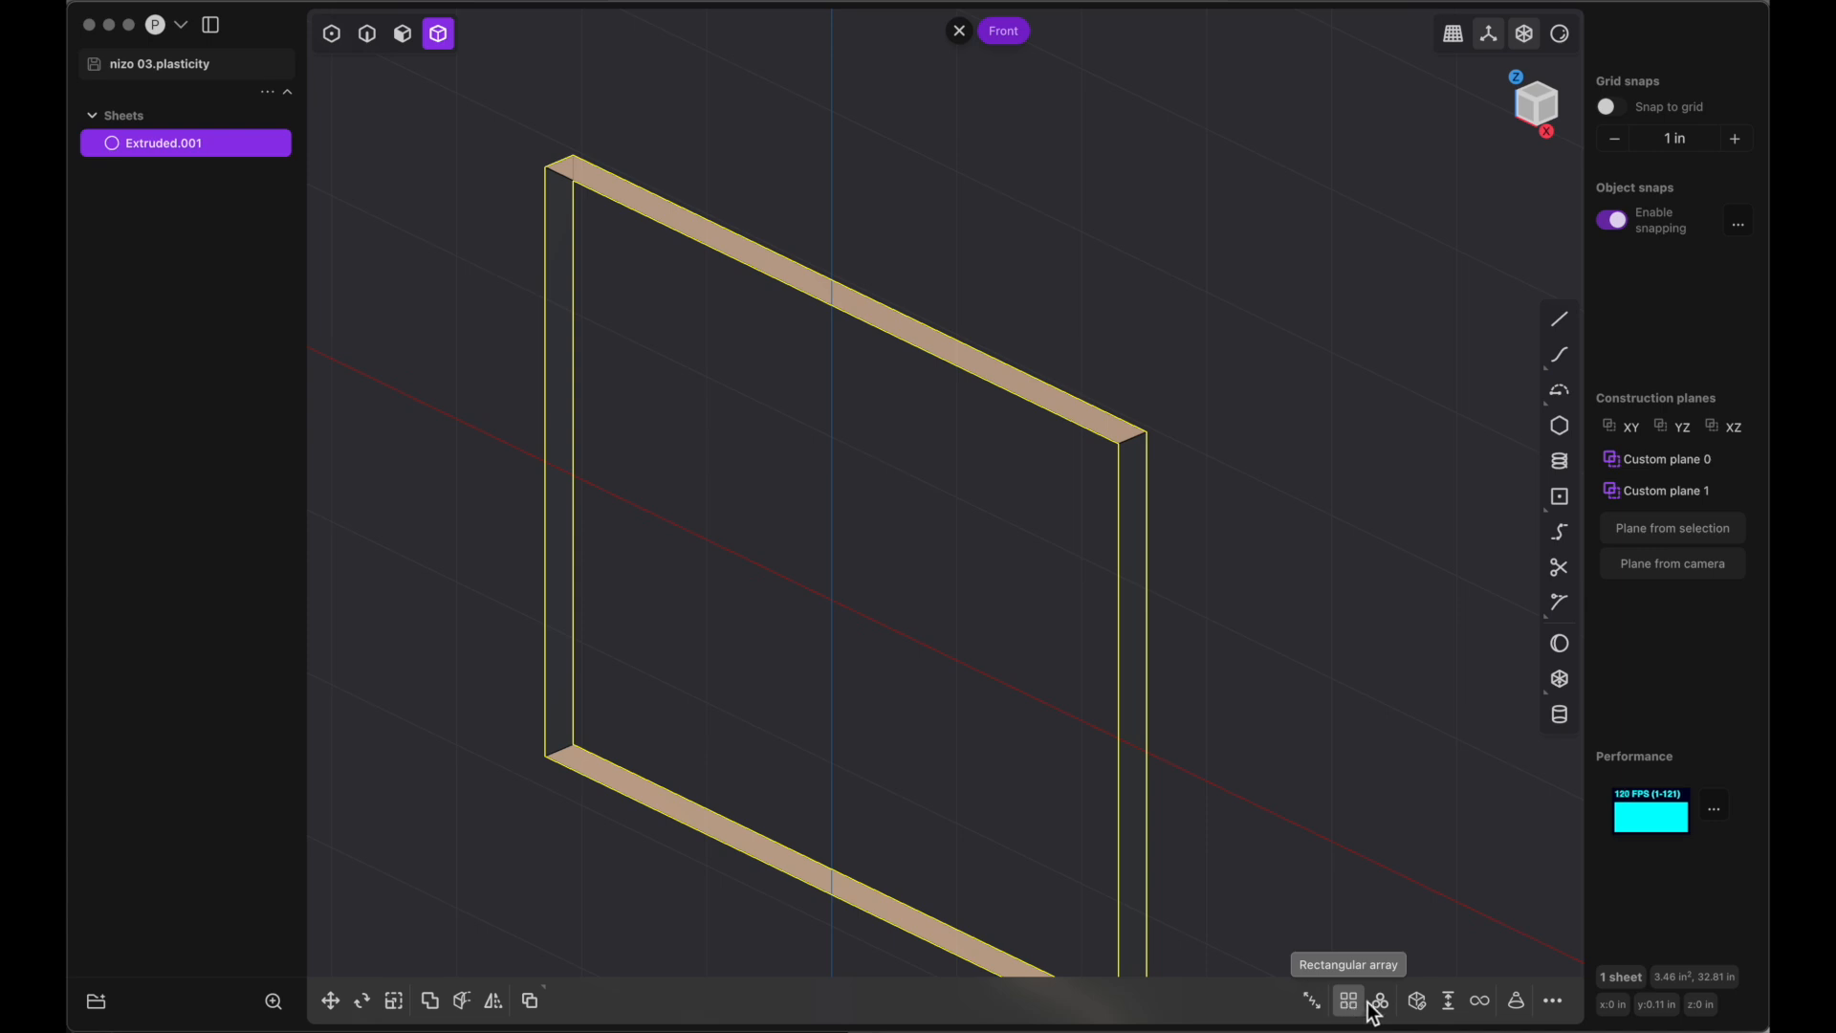
{"action": "left_click", "coordinate": [1417, 1001]}
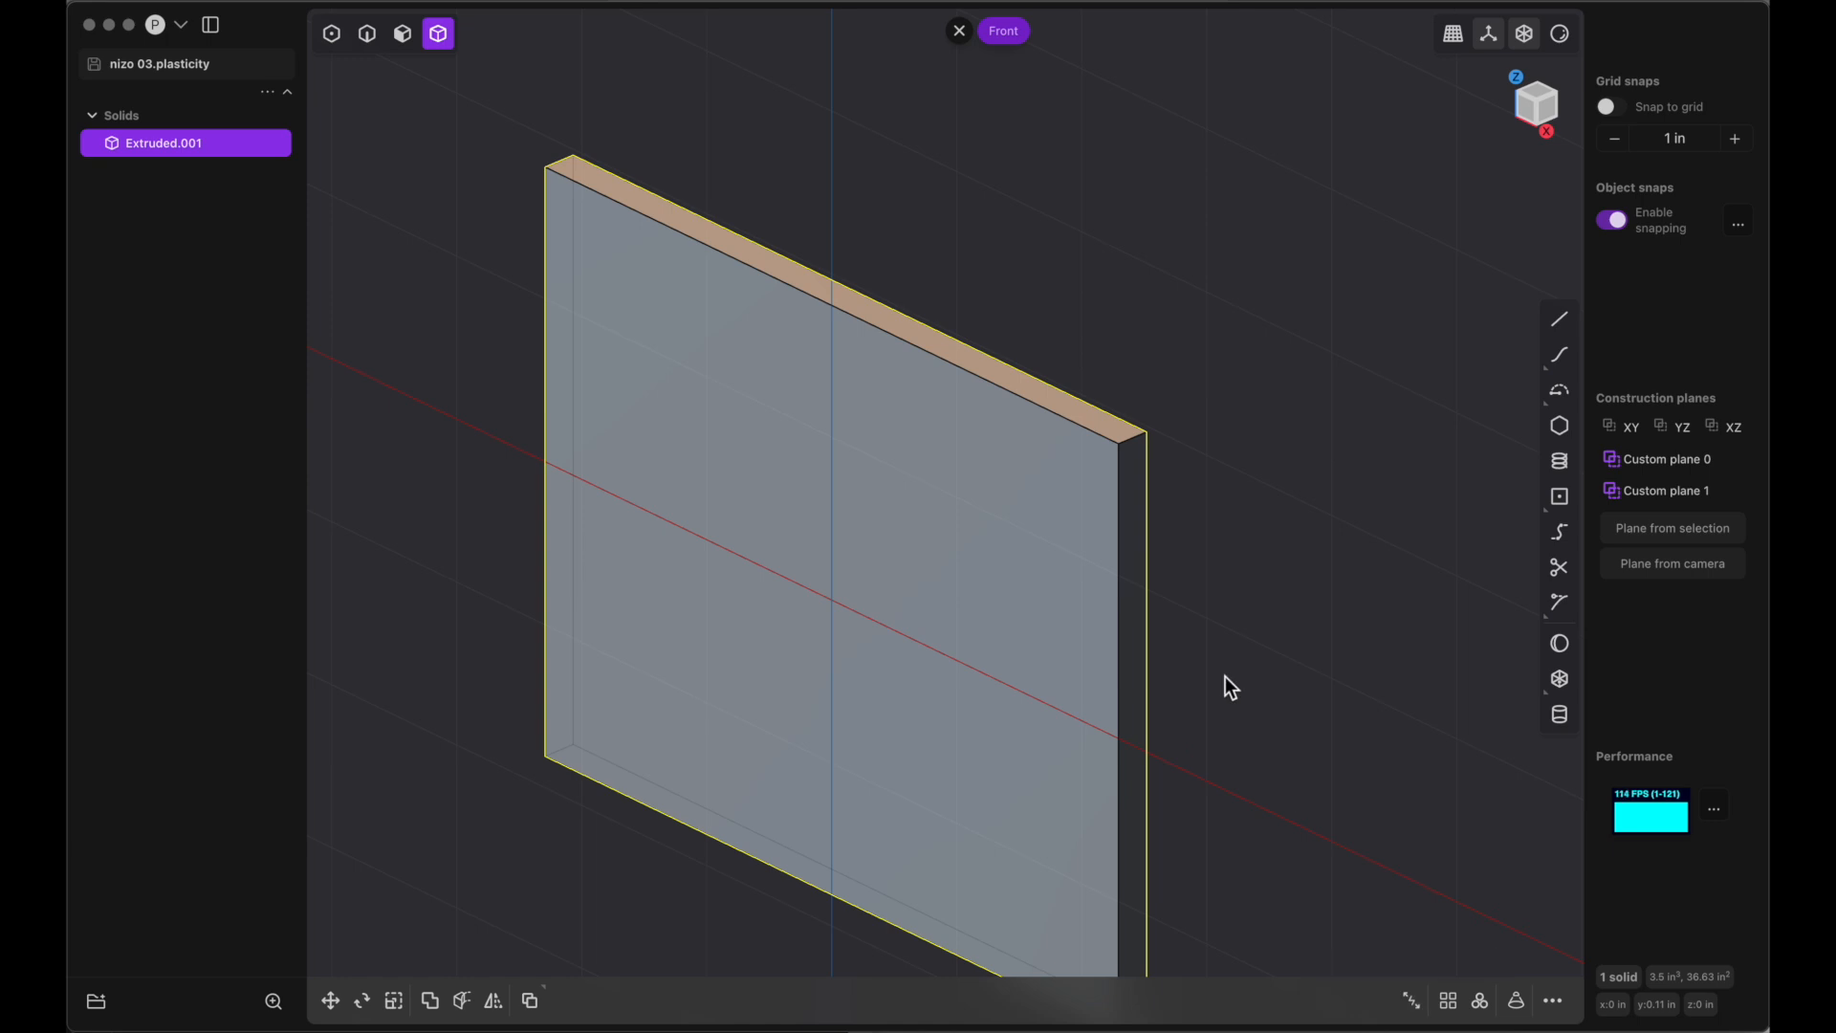
Rename the extruded solid as Faceplate 1
{"action": "scroll", "coordinate": [1225, 675], "scroll_direction": "right", "scroll_amount": 10}
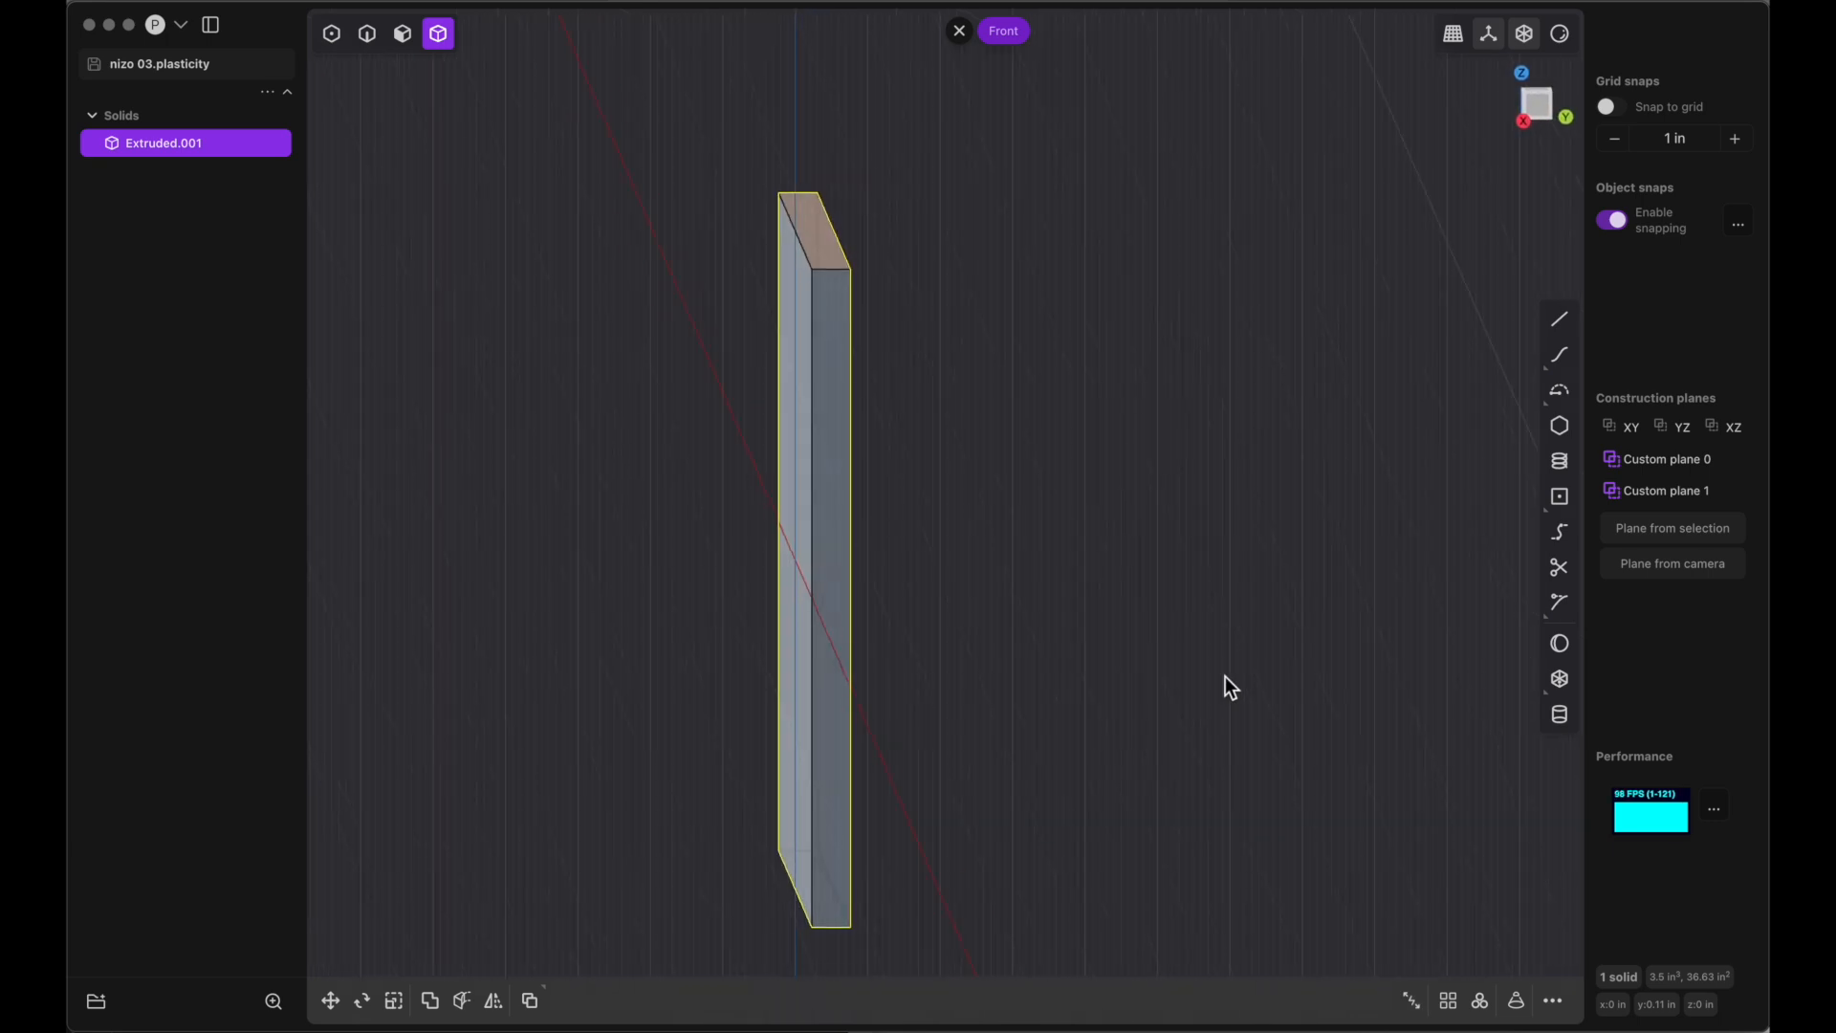
{"action": "scroll", "coordinate": [1225, 675], "scroll_direction": "right", "scroll_amount": 10}
{"action": "scroll", "coordinate": [1225, 675], "scroll_direction": "right", "scroll_amount": 5}
{"action": "scroll", "coordinate": [1225, 675], "scroll_direction": "up", "scroll_amount": 2}
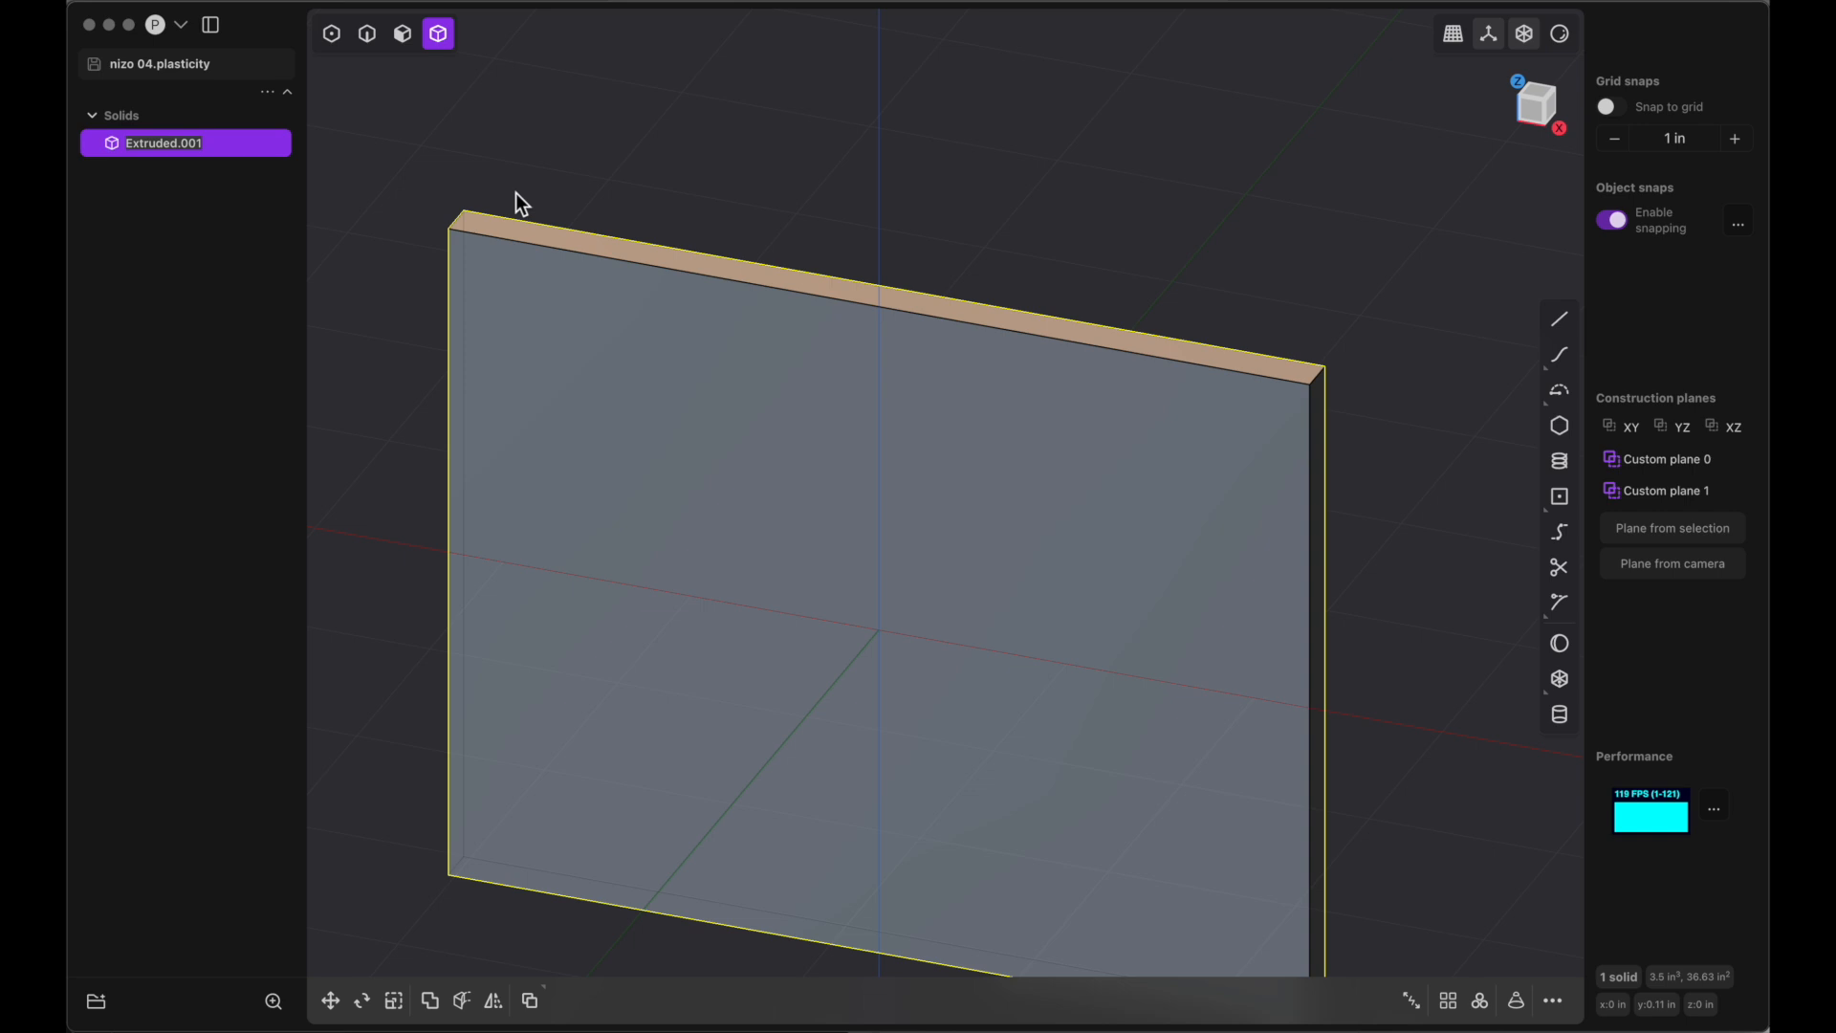
{"action": "type", "text": "Faceplate 1"}
Fillet the faceplate's upper and lower corner edges at the +X end with a distance of about 0.497 in
{"action": "left_click", "coordinate": [369, 39]}
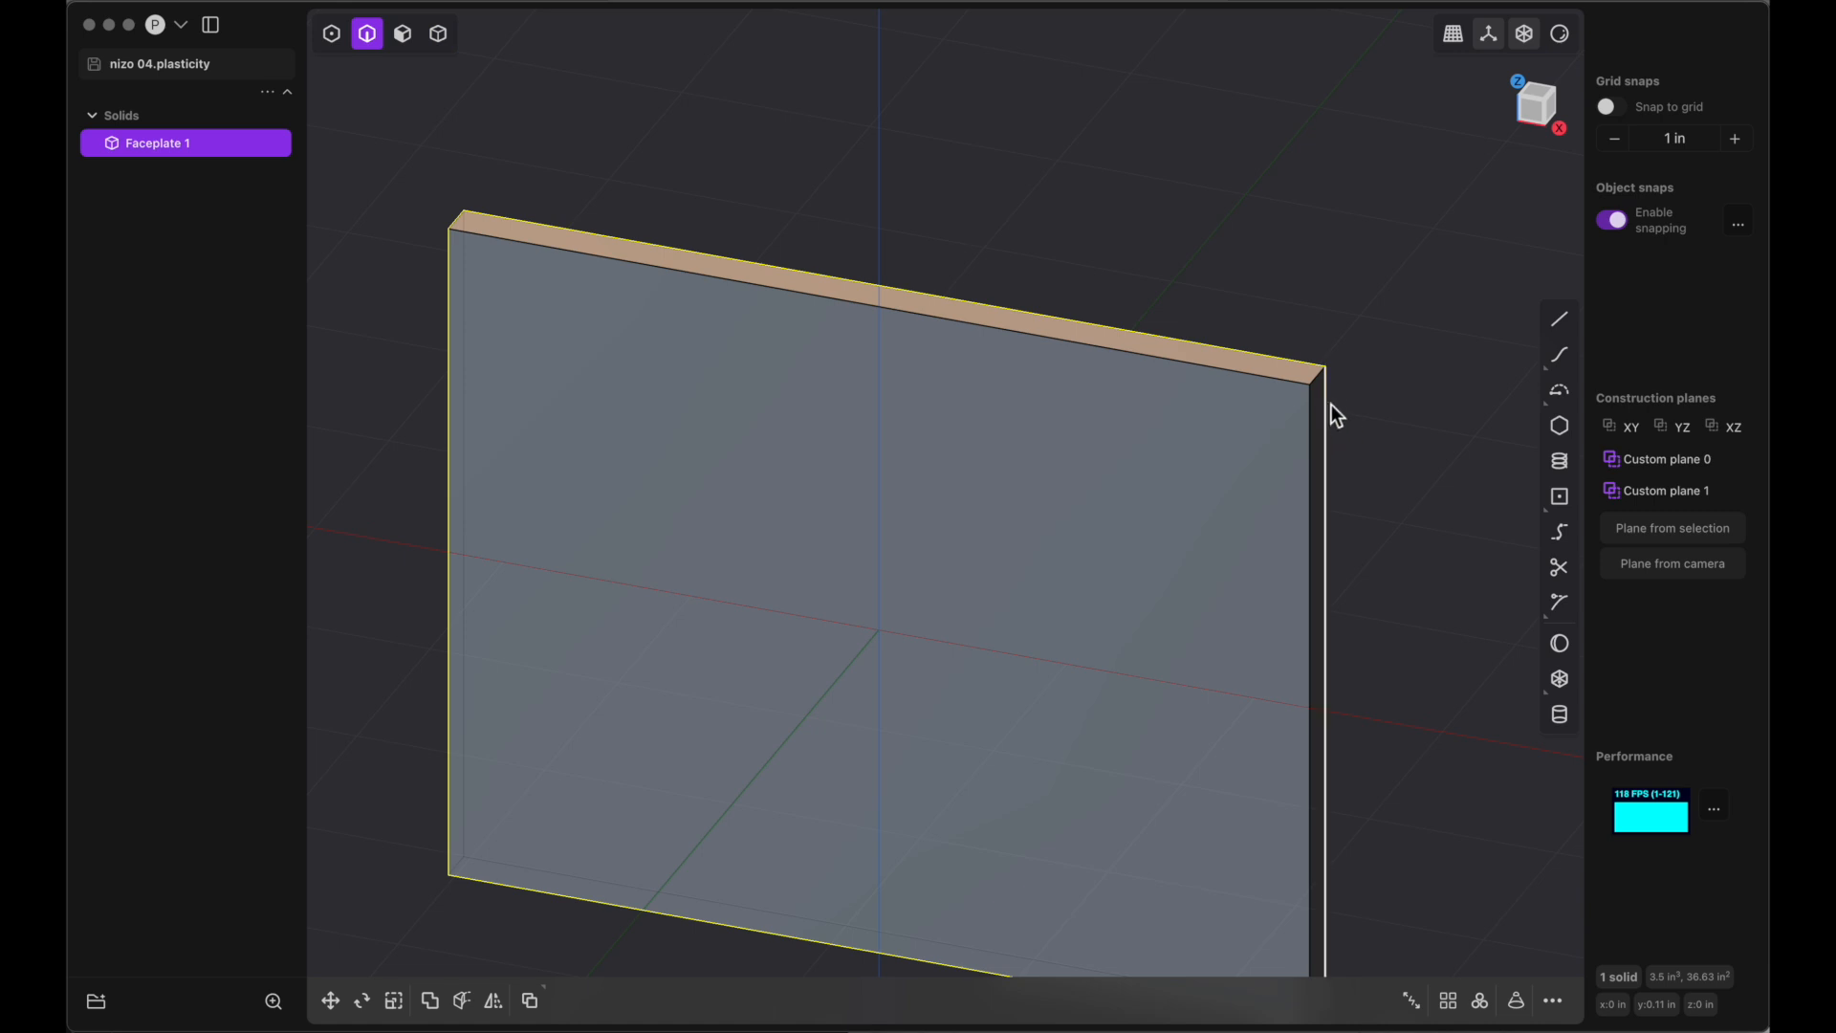
{"action": "left_click", "coordinate": [1316, 381]}
{"action": "key", "text": "f"}
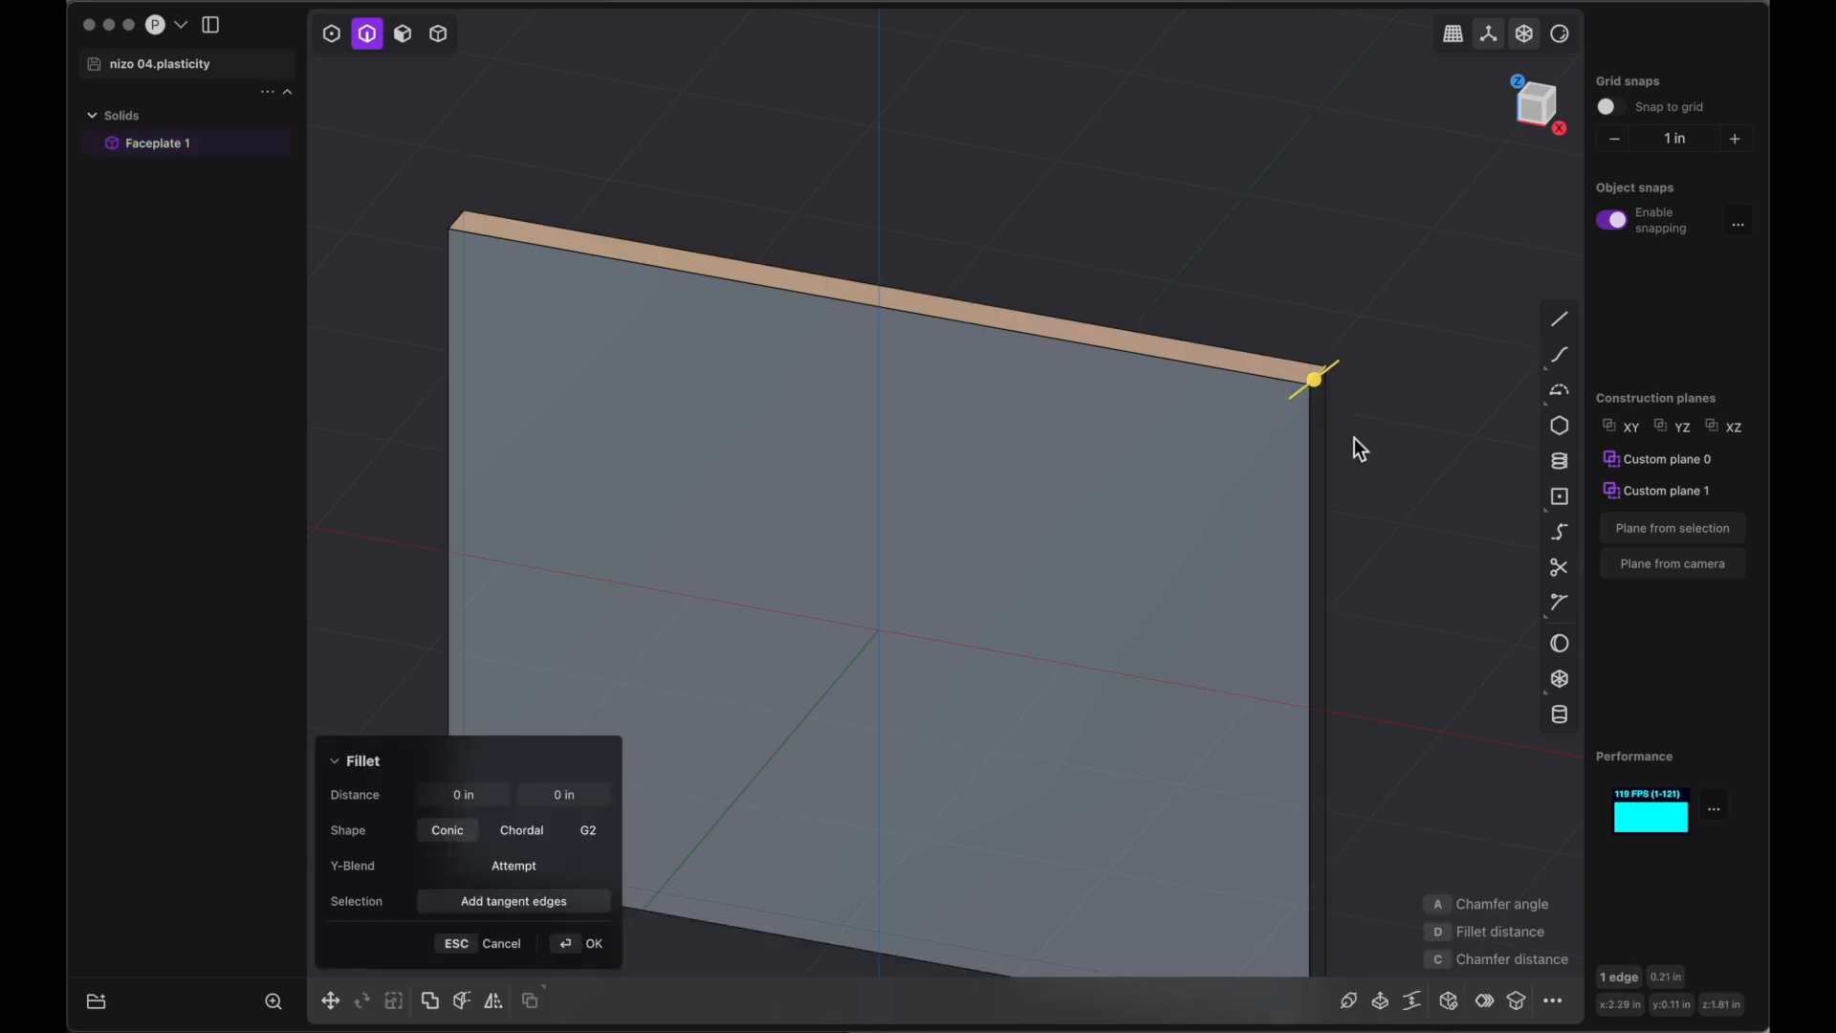
{"action": "scroll", "coordinate": [1354, 438], "scroll_direction": "up", "scroll_amount": 5}
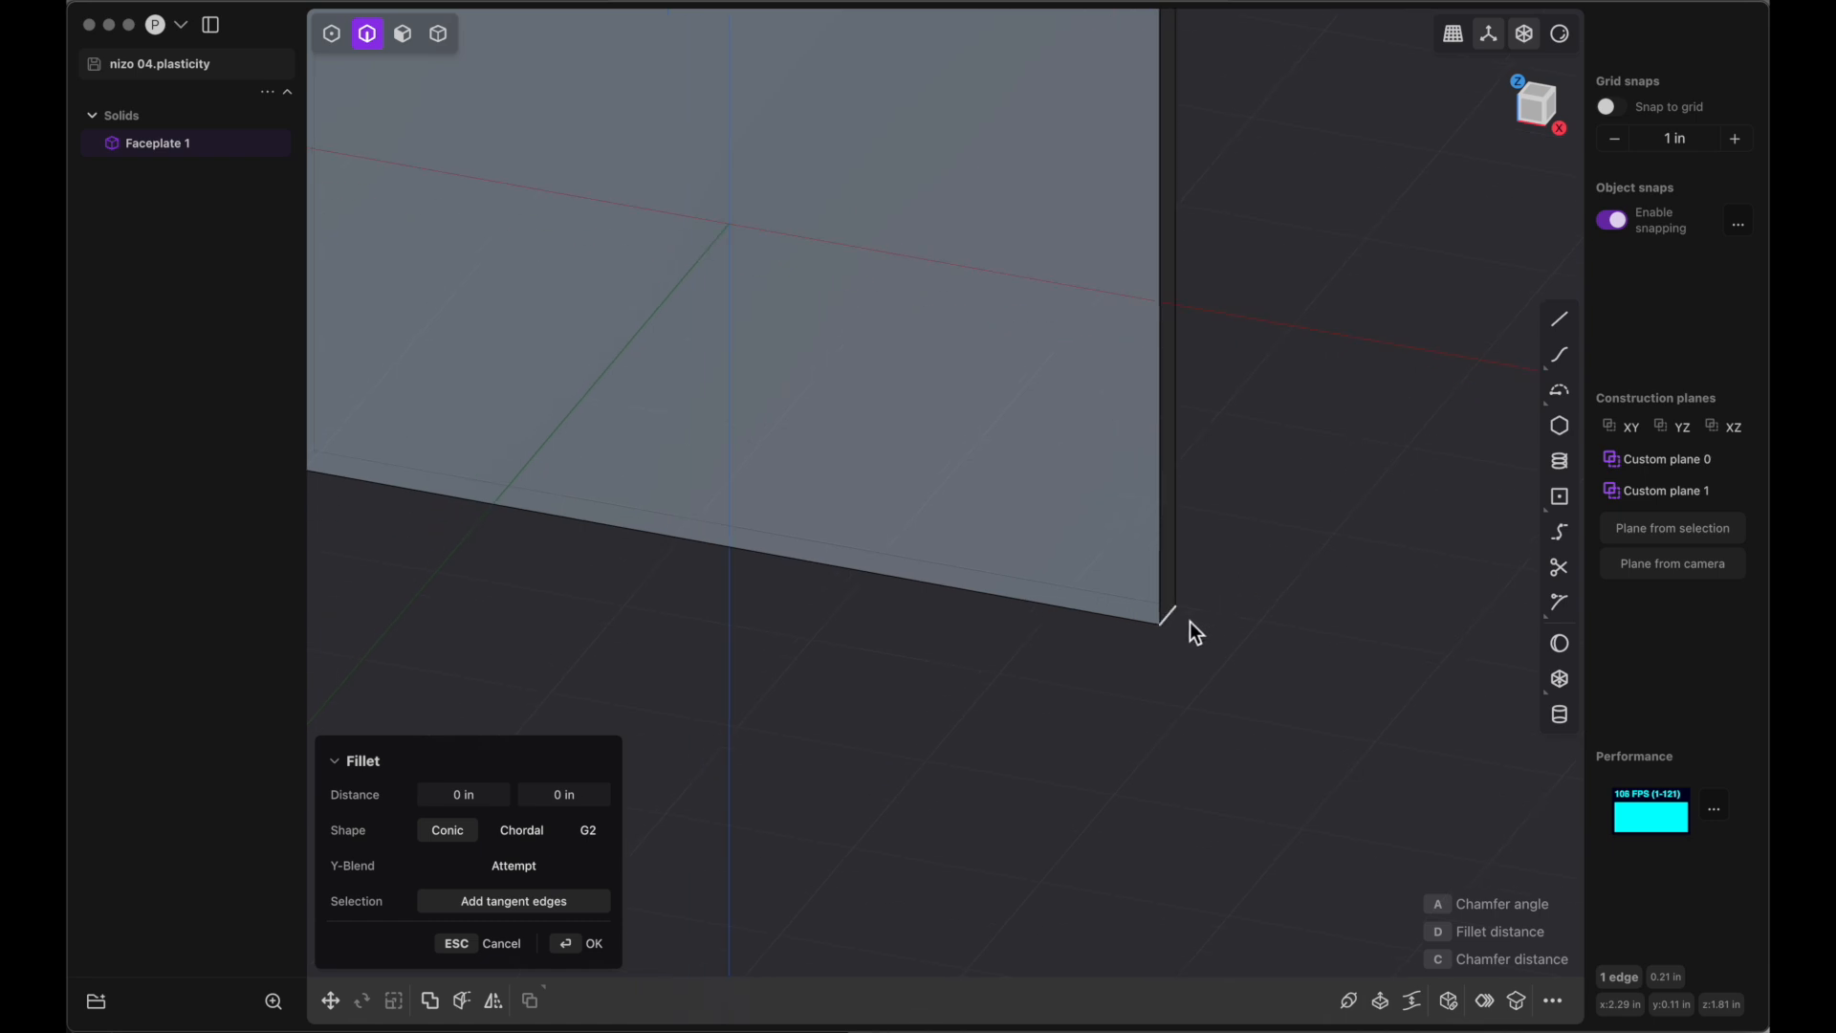
{"action": "left_click", "coordinate": [1173, 619]}
{"action": "scroll", "coordinate": [1204, 660], "scroll_direction": "up", "scroll_amount": 3}
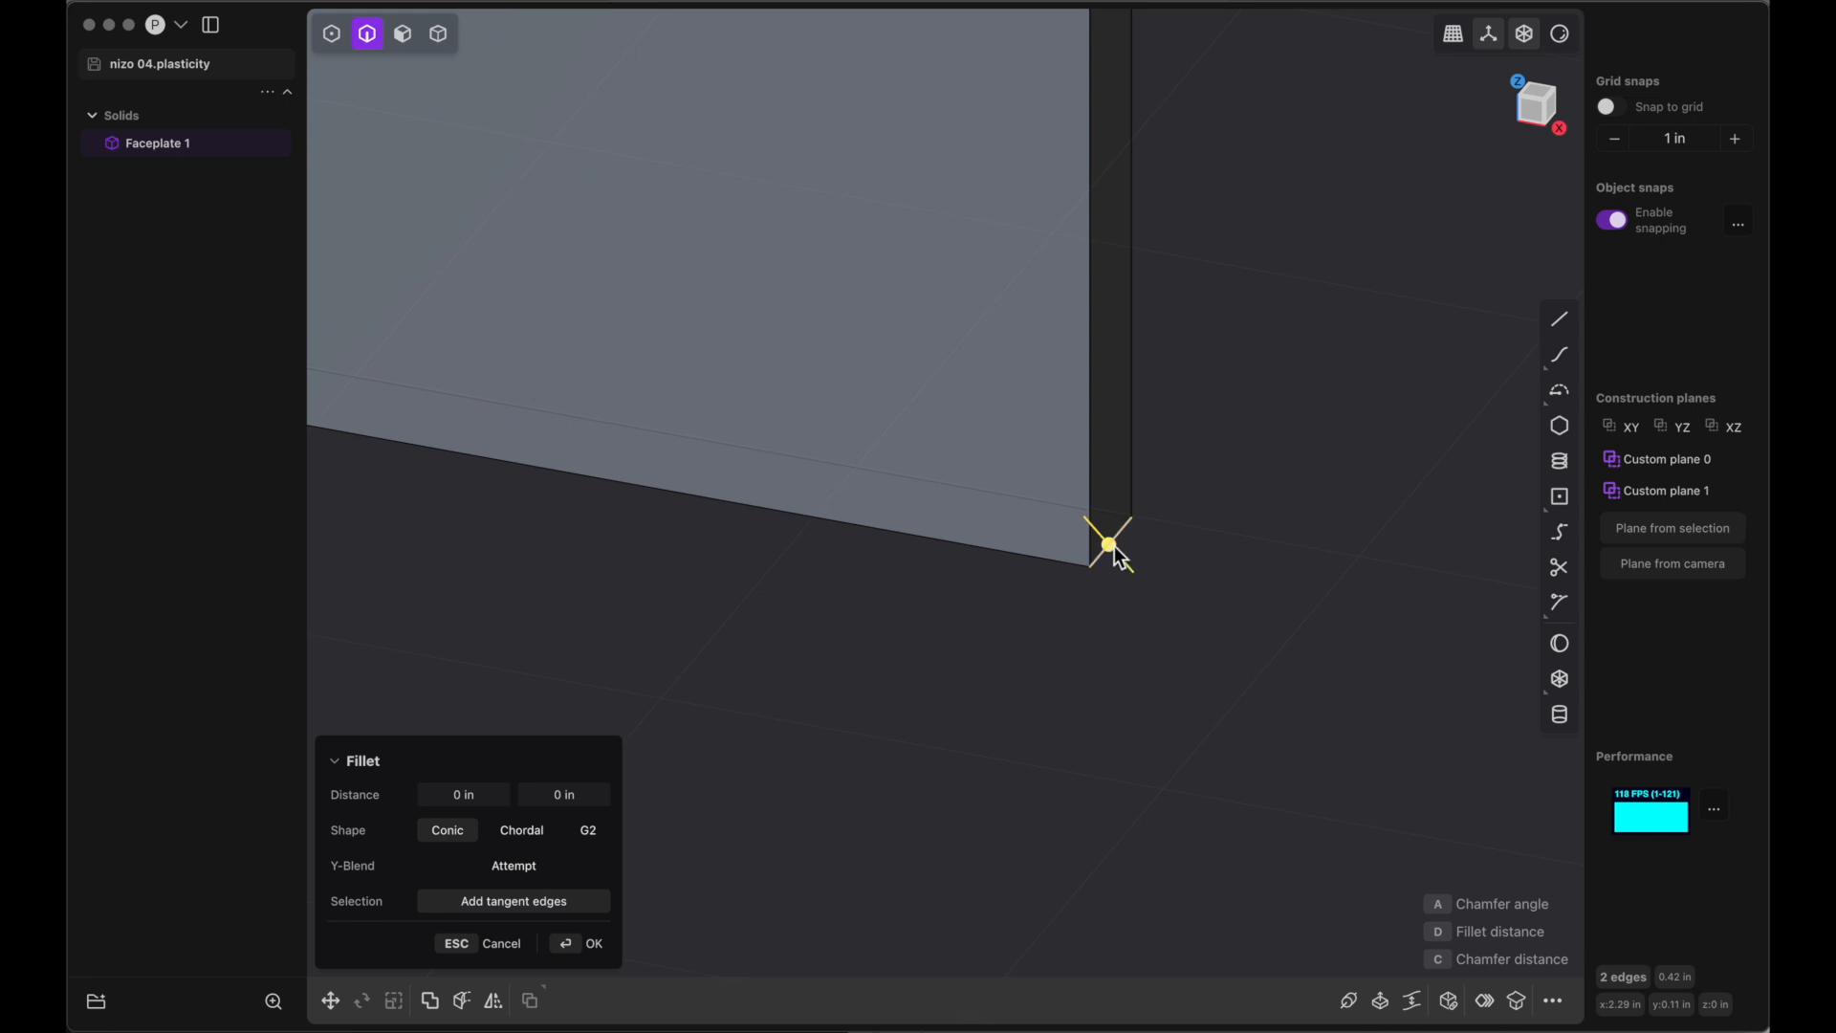
{"action": "left_click_drag", "start_coordinate": [1119, 557], "coordinate": [1270, 755]}
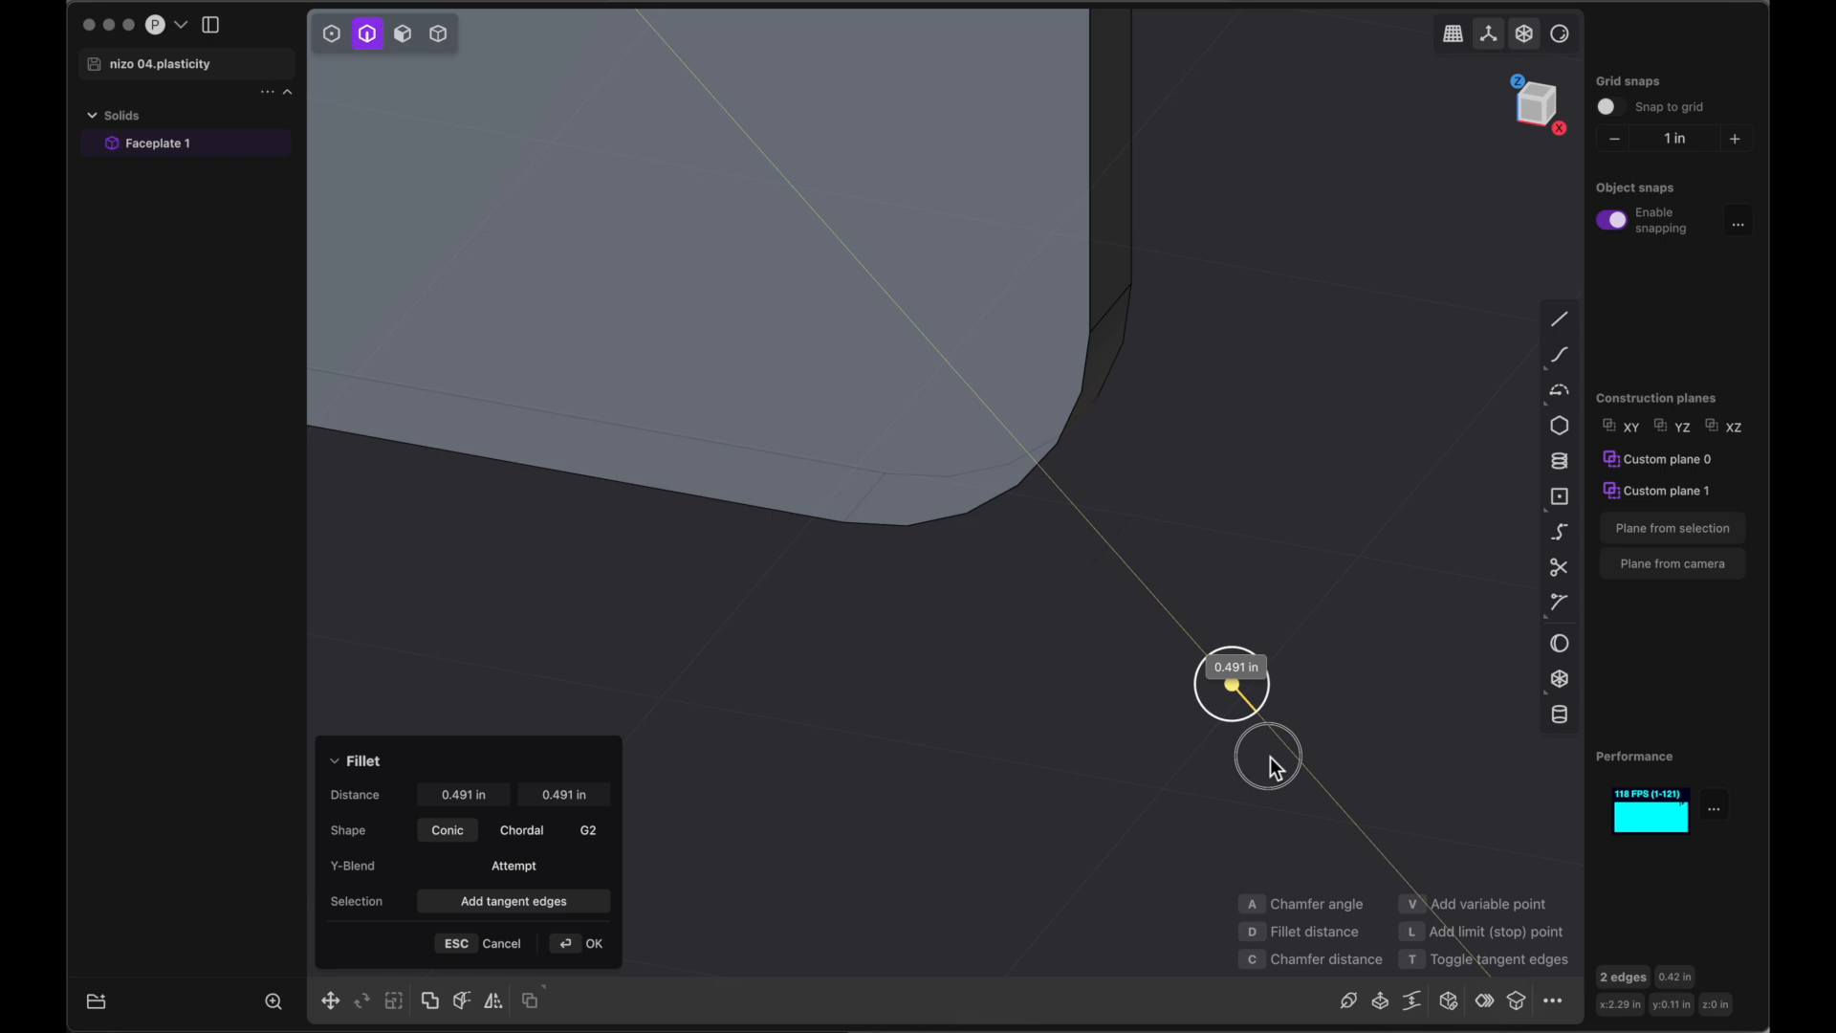
{"action": "left_click_drag", "start_coordinate": [1270, 755], "coordinate": [1278, 771]}
Enlarge the two corner fillets to about 0.695 in and finish the fillet
{"action": "scroll", "coordinate": [1221, 546], "scroll_direction": "down", "scroll_amount": 10}
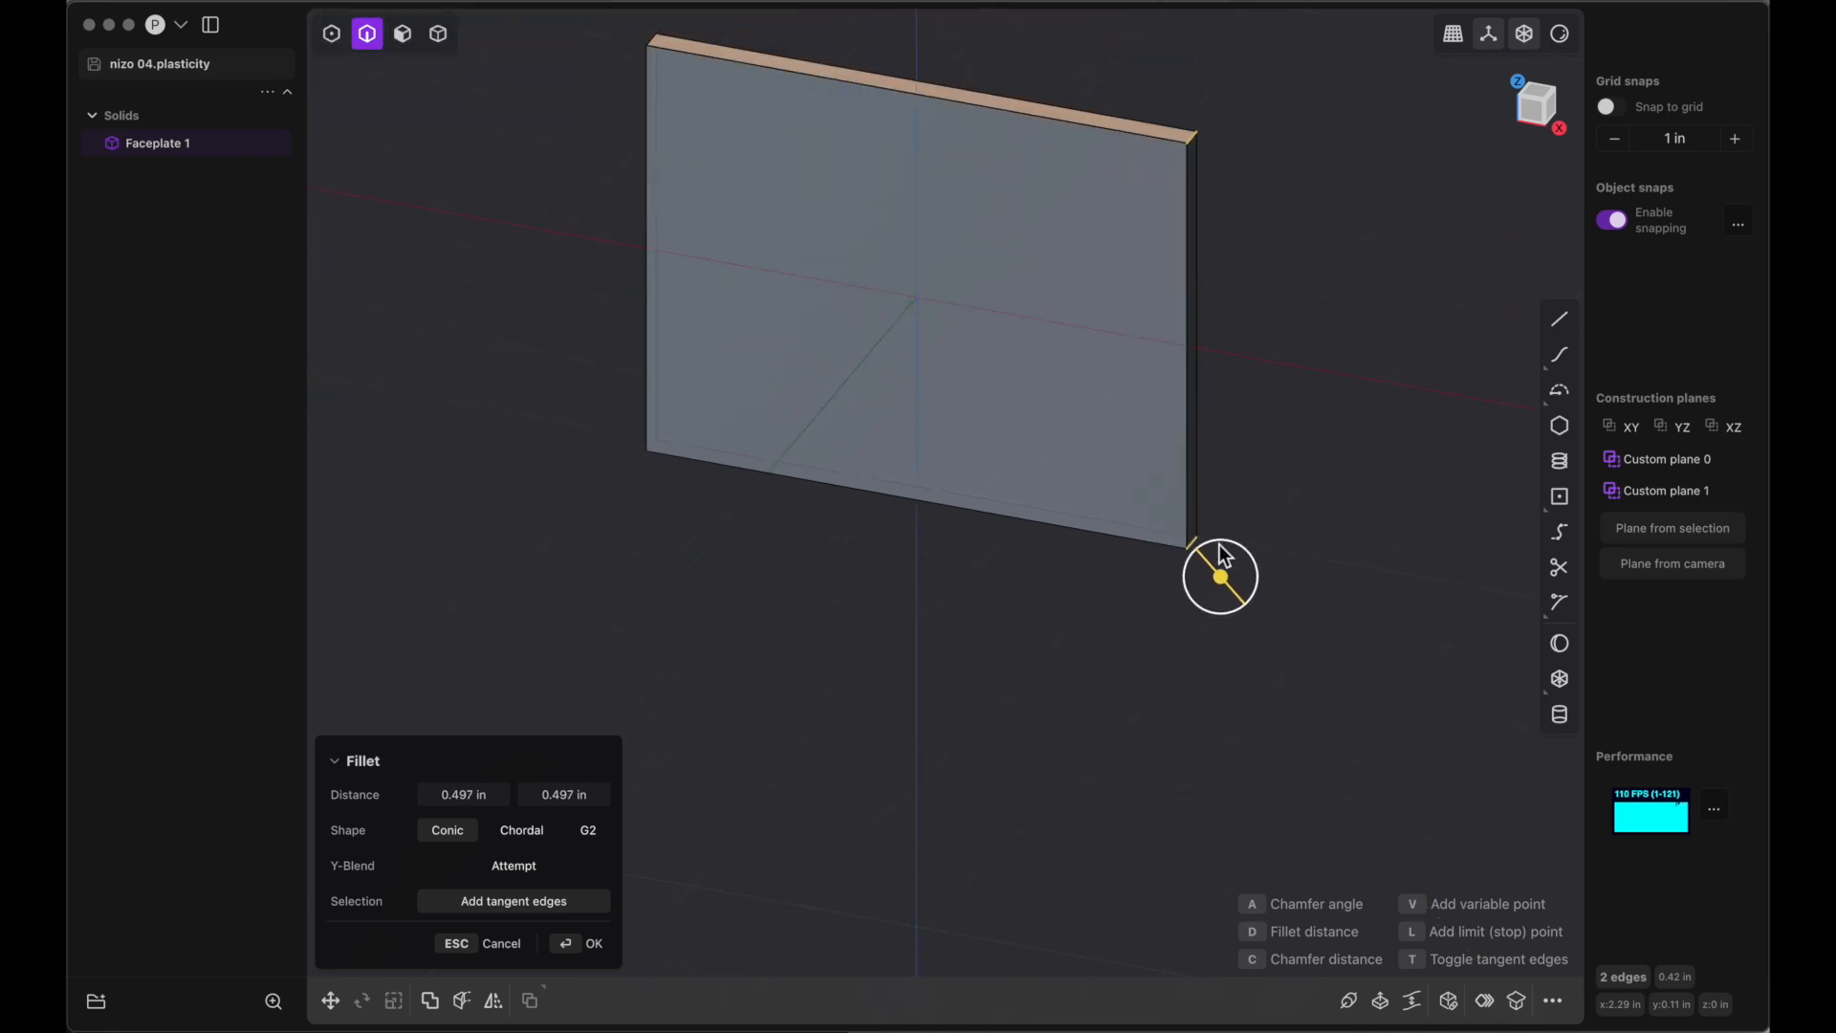
{"action": "scroll", "coordinate": [1221, 555], "scroll_direction": "up", "scroll_amount": 5}
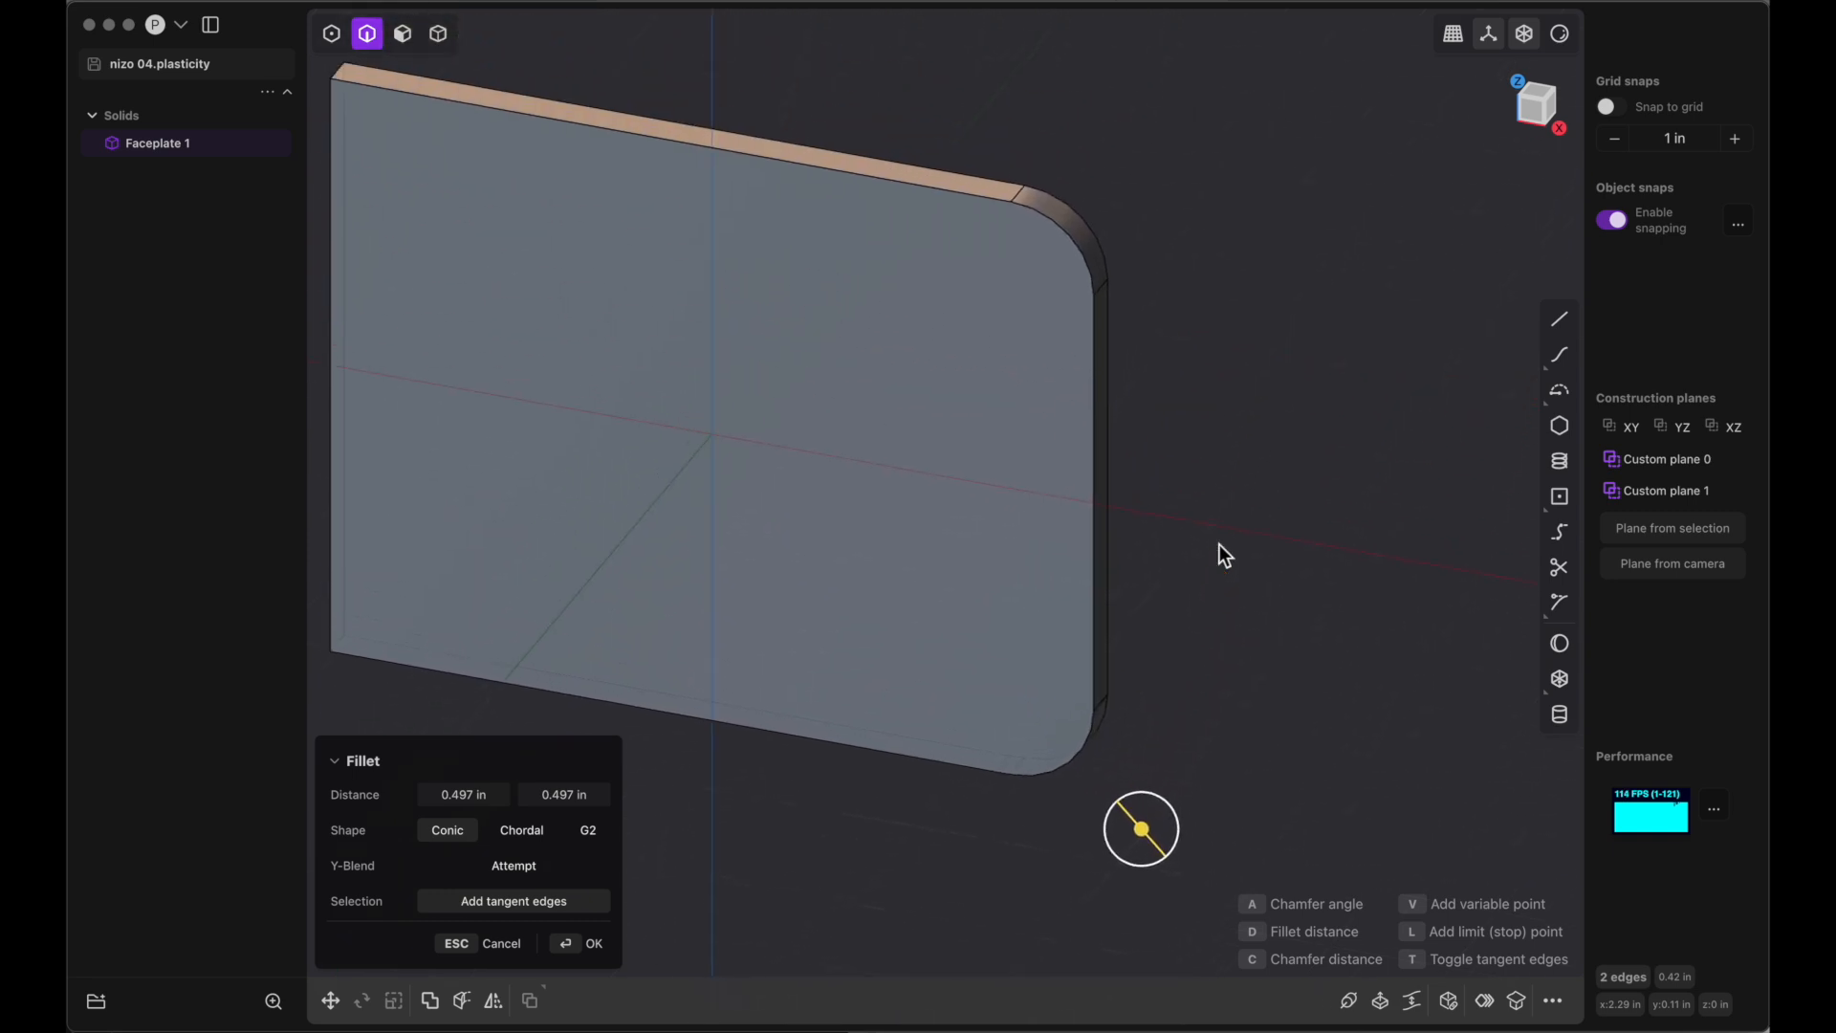
{"action": "middle_click_drag", "start_coordinate": [1220, 543], "coordinate": [1214, 567]}
{"action": "mouse_move", "coordinate": [1143, 859]}
{"action": "left_mouse_down"}
{"action": "mouse_move", "coordinate": [1007, 681]}
{"action": "mouse_move", "coordinate": [1165, 873]}
{"action": "left_mouse_up"}
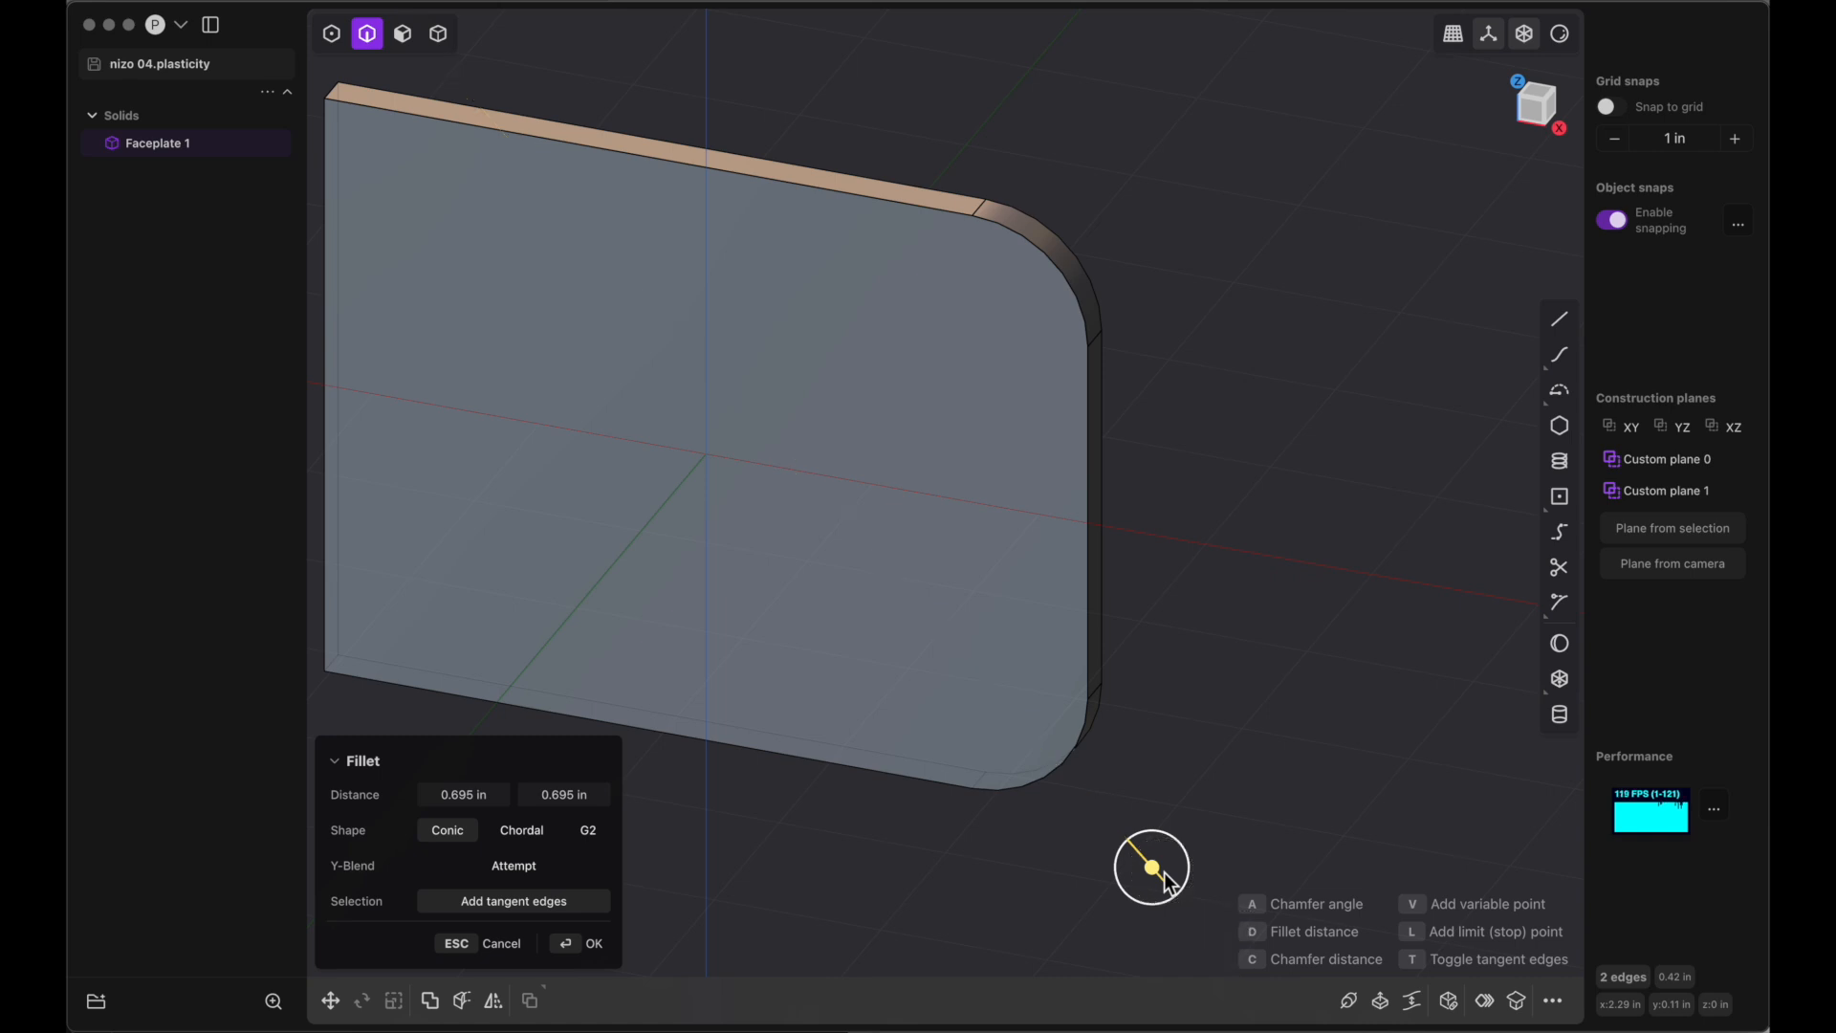
{"action": "key", "text": "Return"}
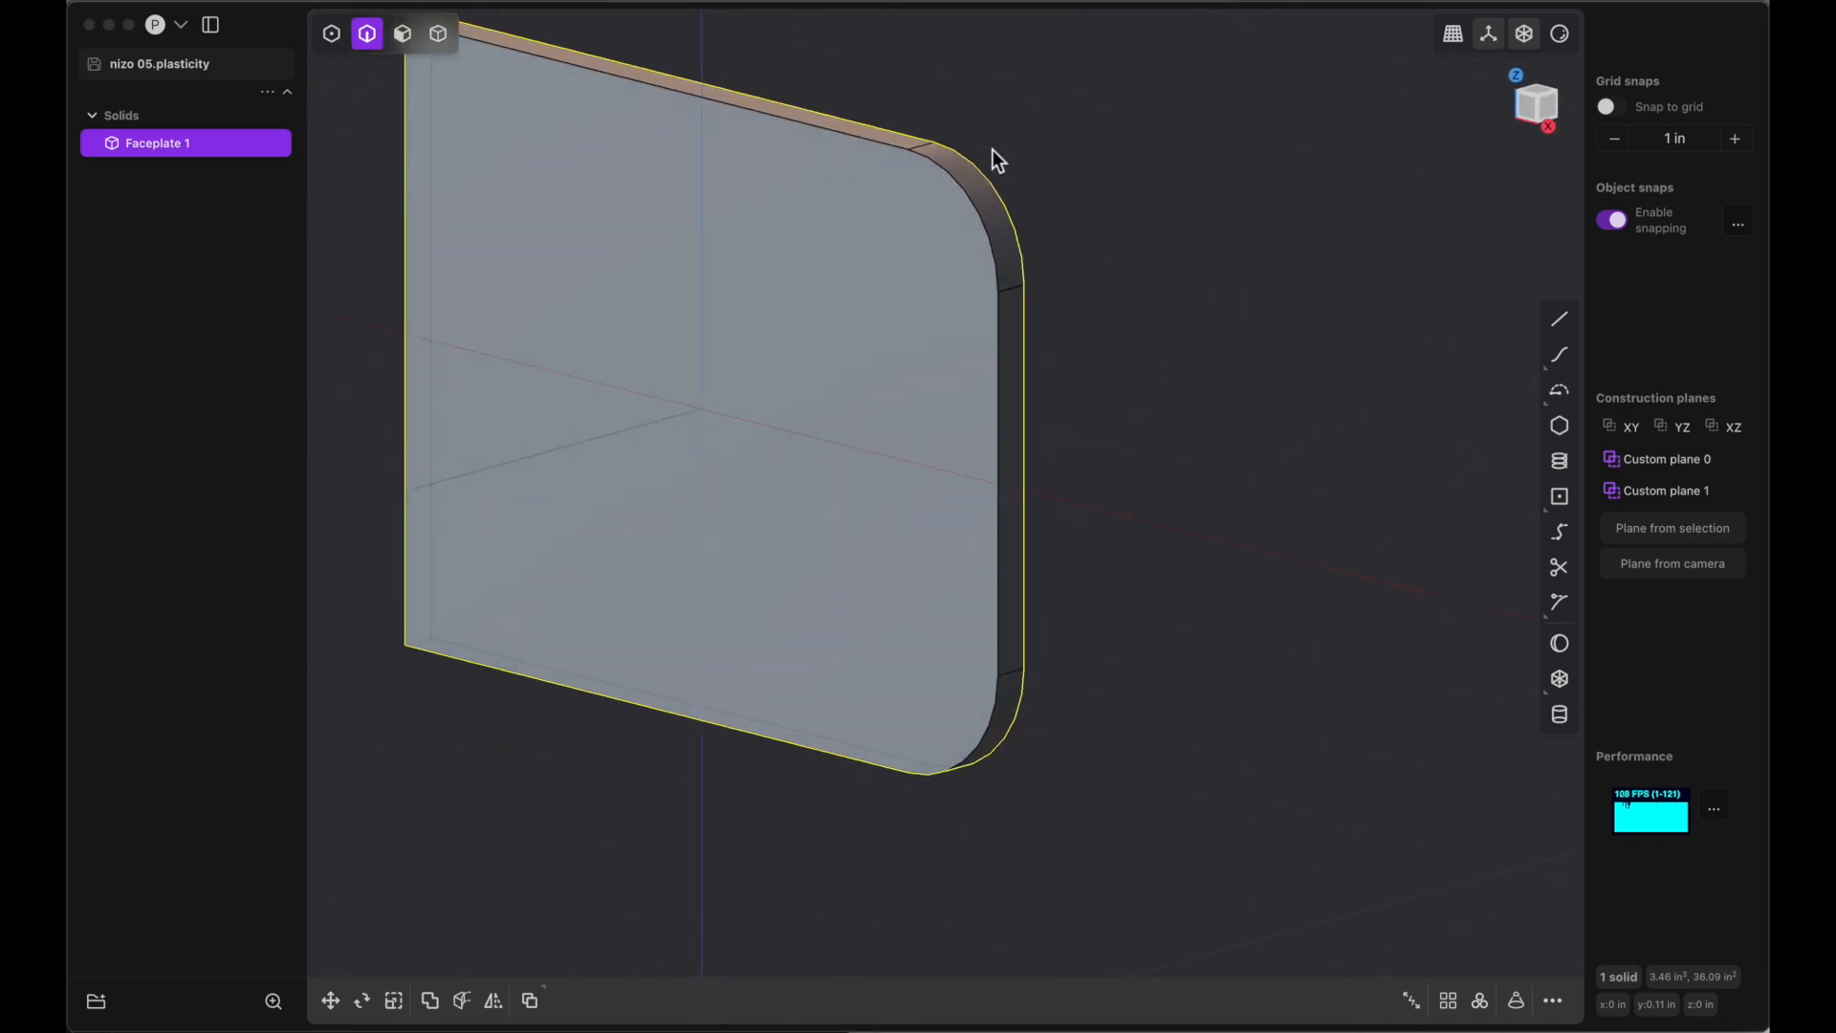
Fillet the front face's top, rounded-end and bottom edges as one chain of five edges by about 0.119 in
{"action": "scroll", "coordinate": [990, 149], "scroll_direction": "up", "scroll_amount": 4}
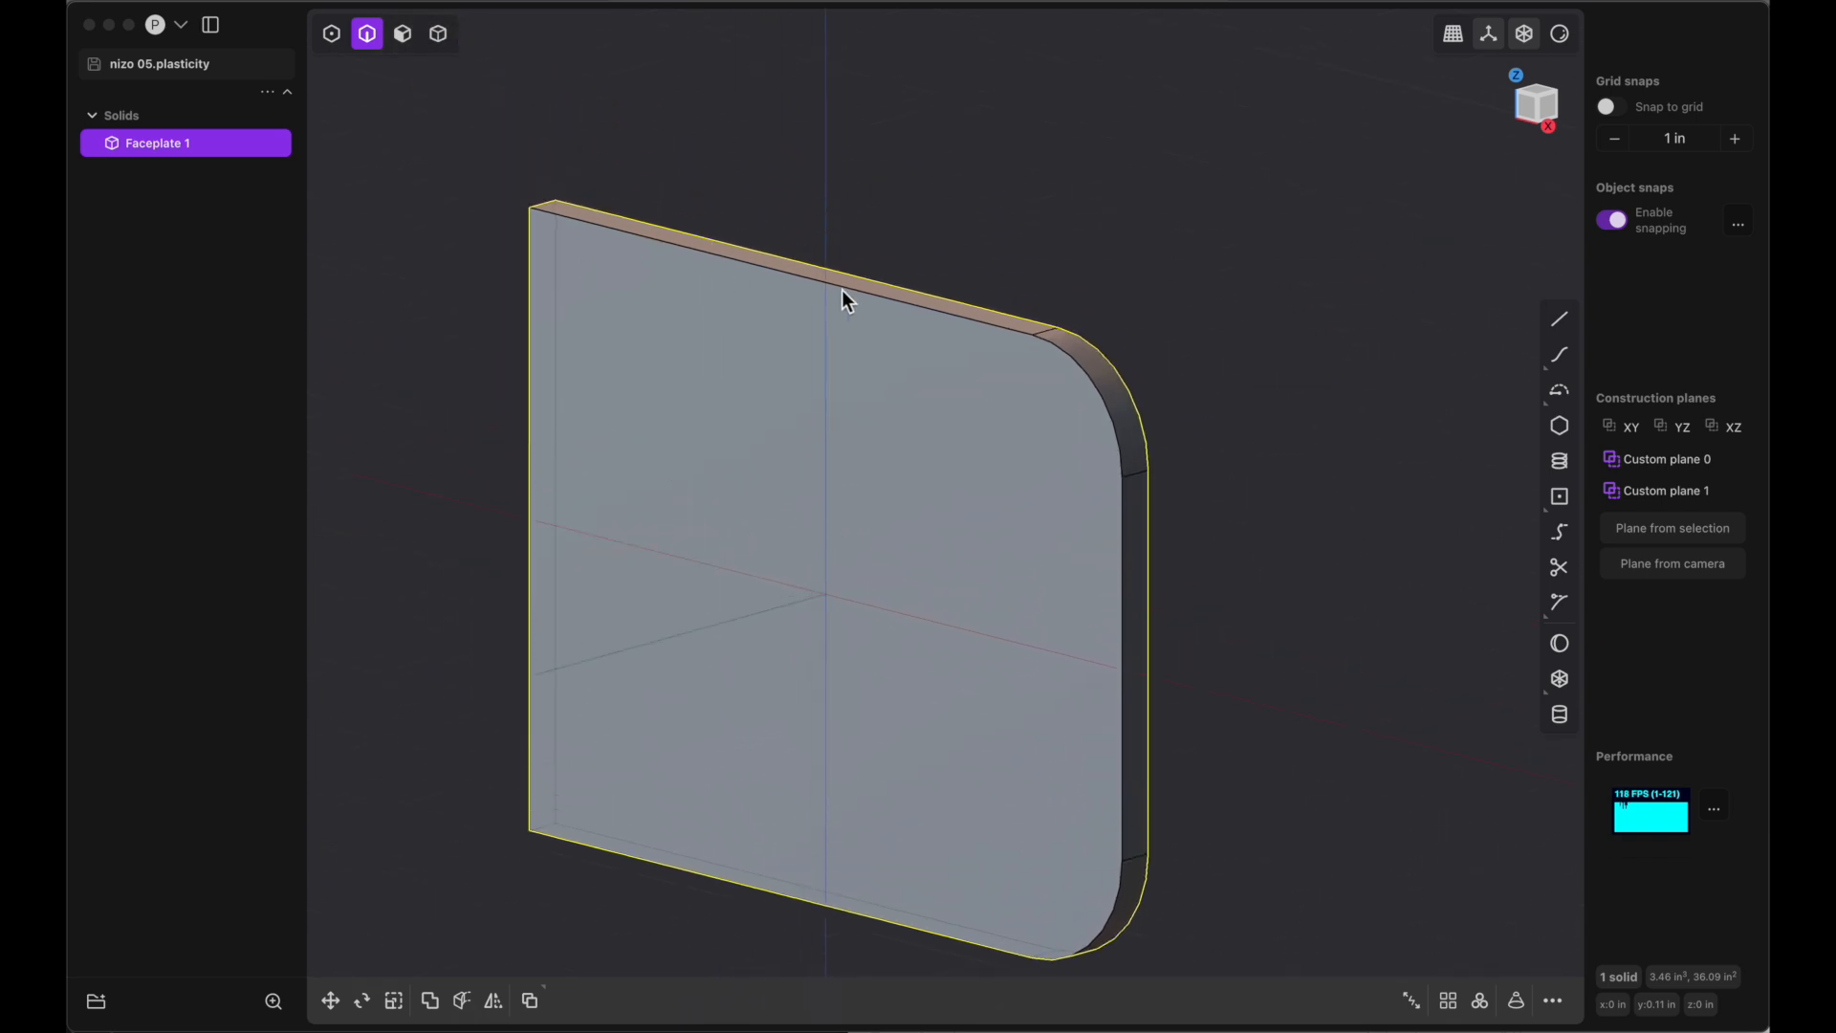
{"action": "left_click", "coordinate": [630, 231]}
{"action": "key", "text": "f"}
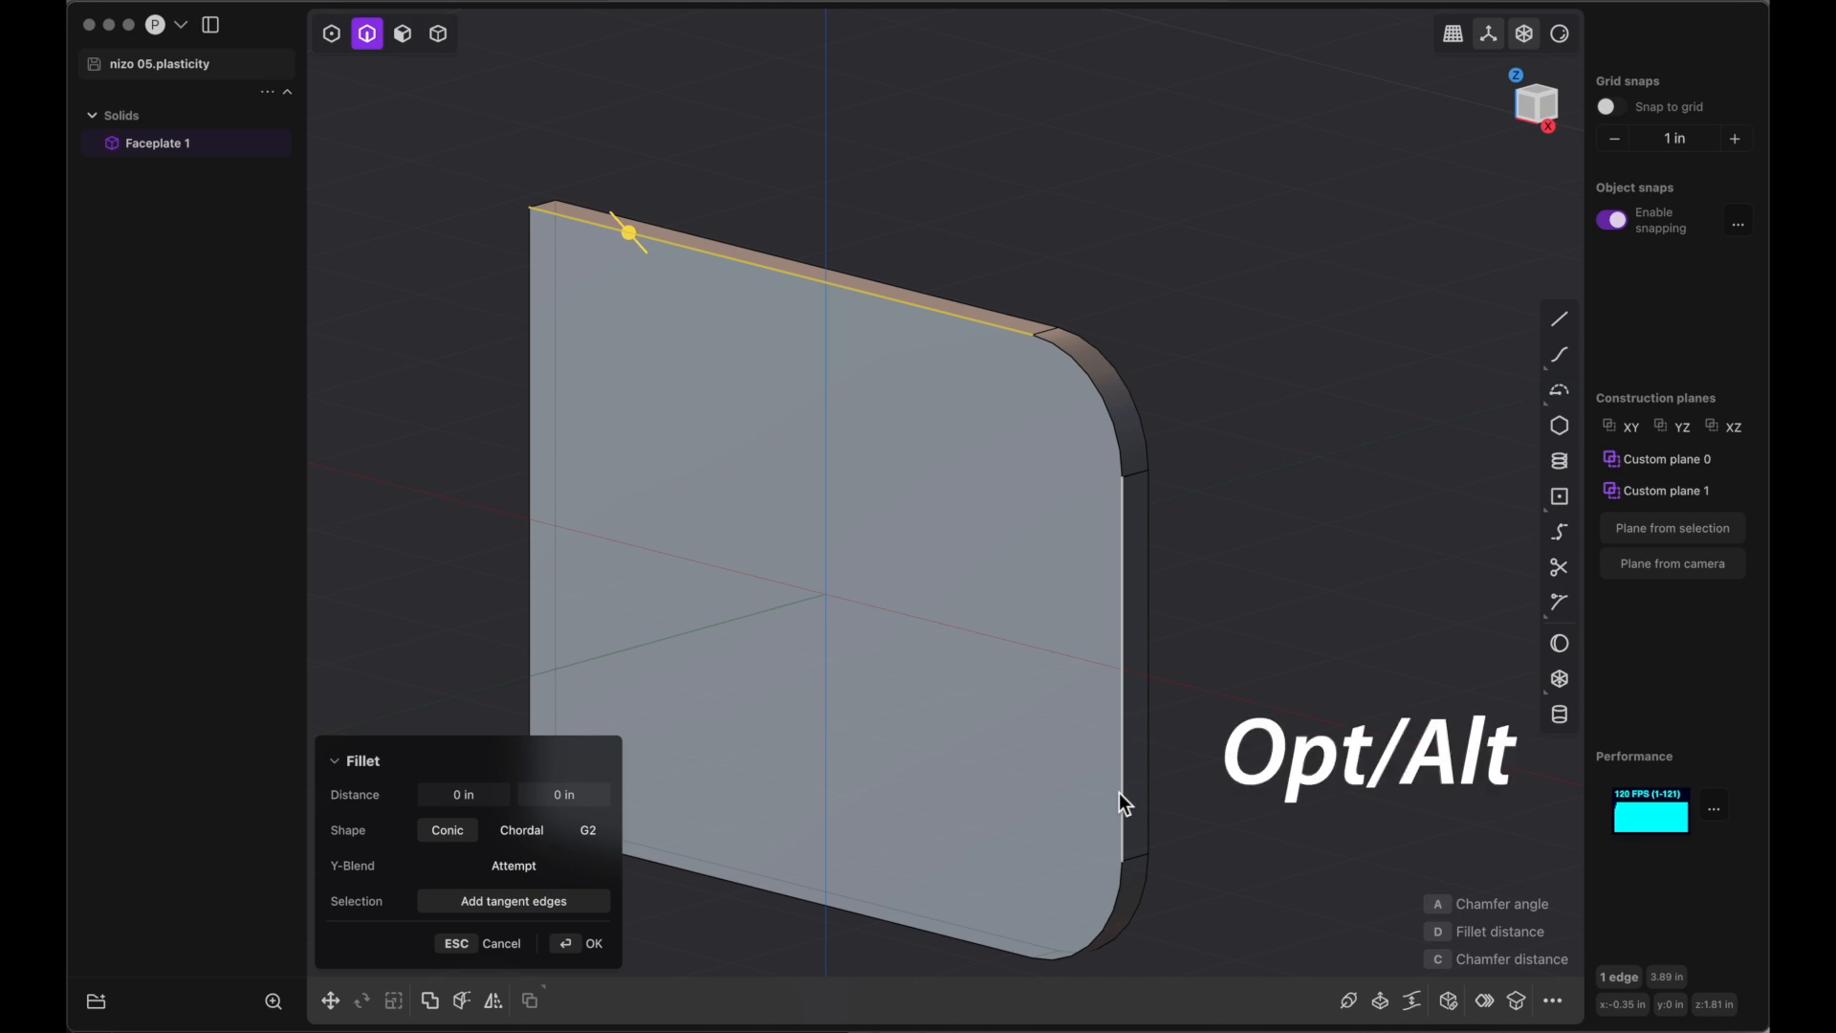
{"action": "left_click", "coordinate": [1070, 358], "text": "alt"}
{"action": "scroll", "coordinate": [893, 691], "scroll_direction": "left", "scroll_amount": 5}
{"action": "scroll", "coordinate": [893, 690], "scroll_direction": "left", "scroll_amount": 5}
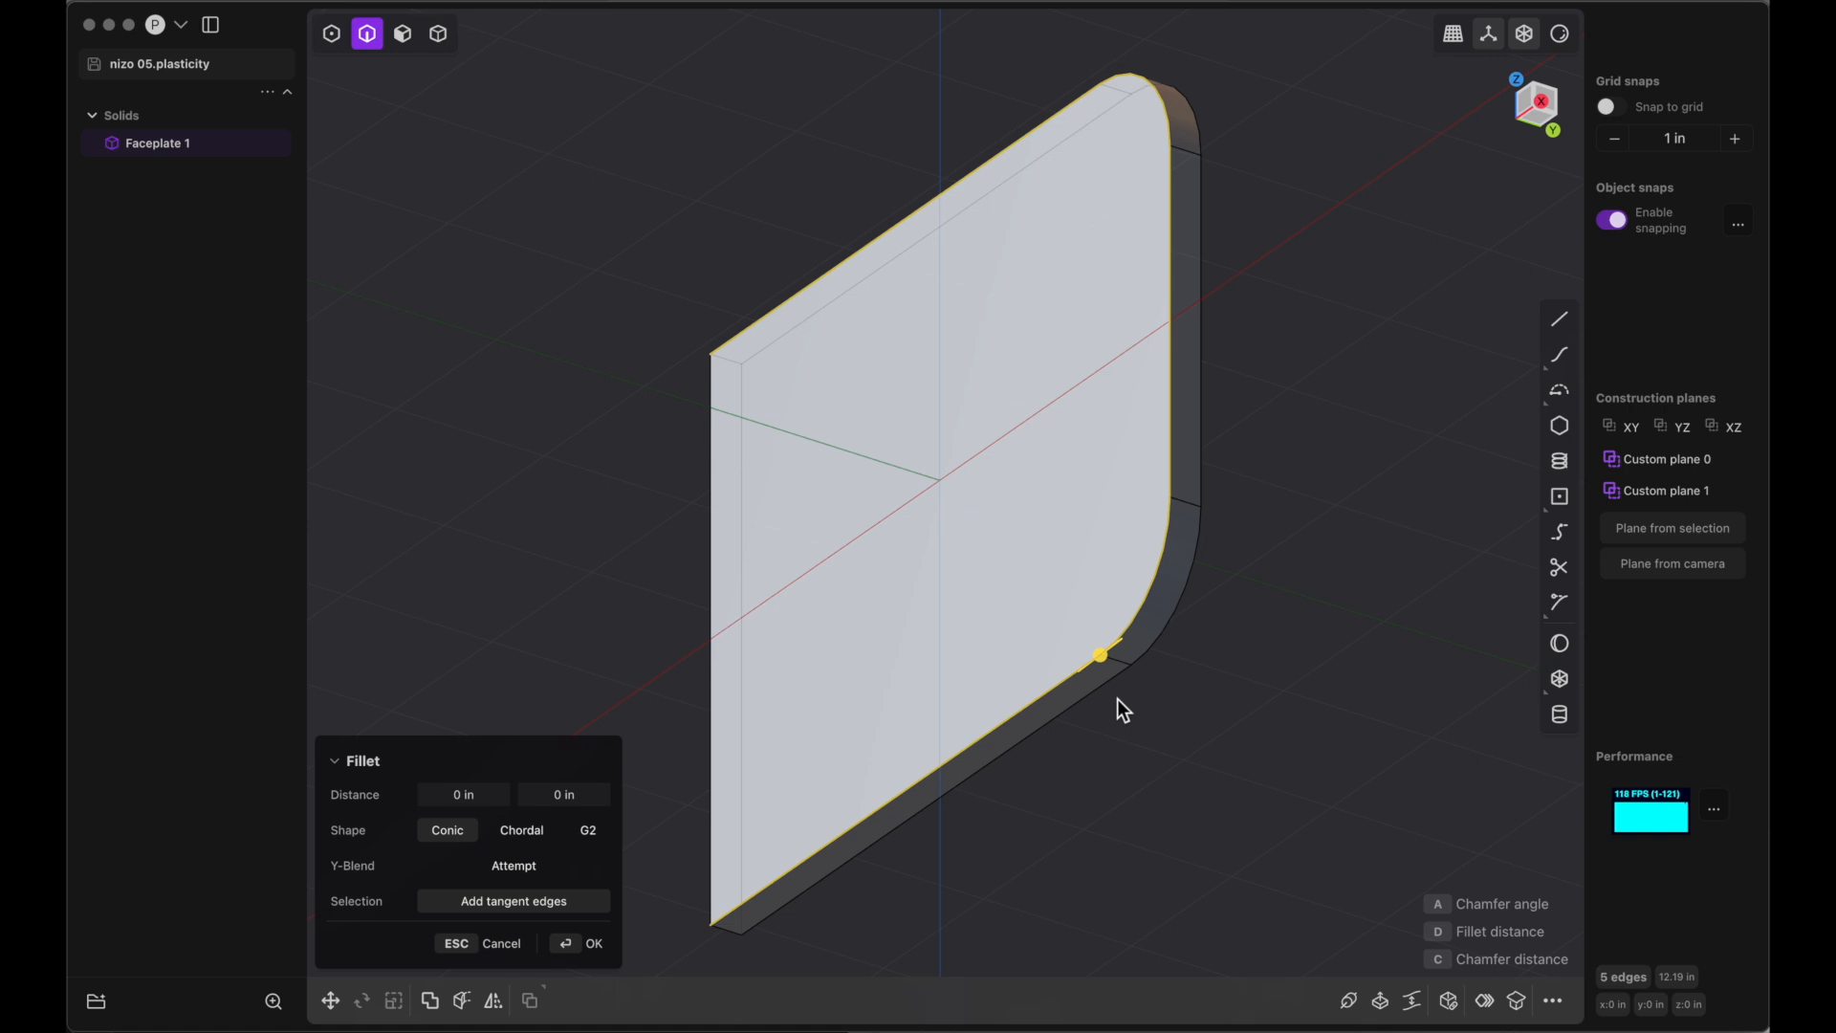
{"action": "scroll", "coordinate": [1117, 700], "scroll_direction": "up", "scroll_amount": 3}
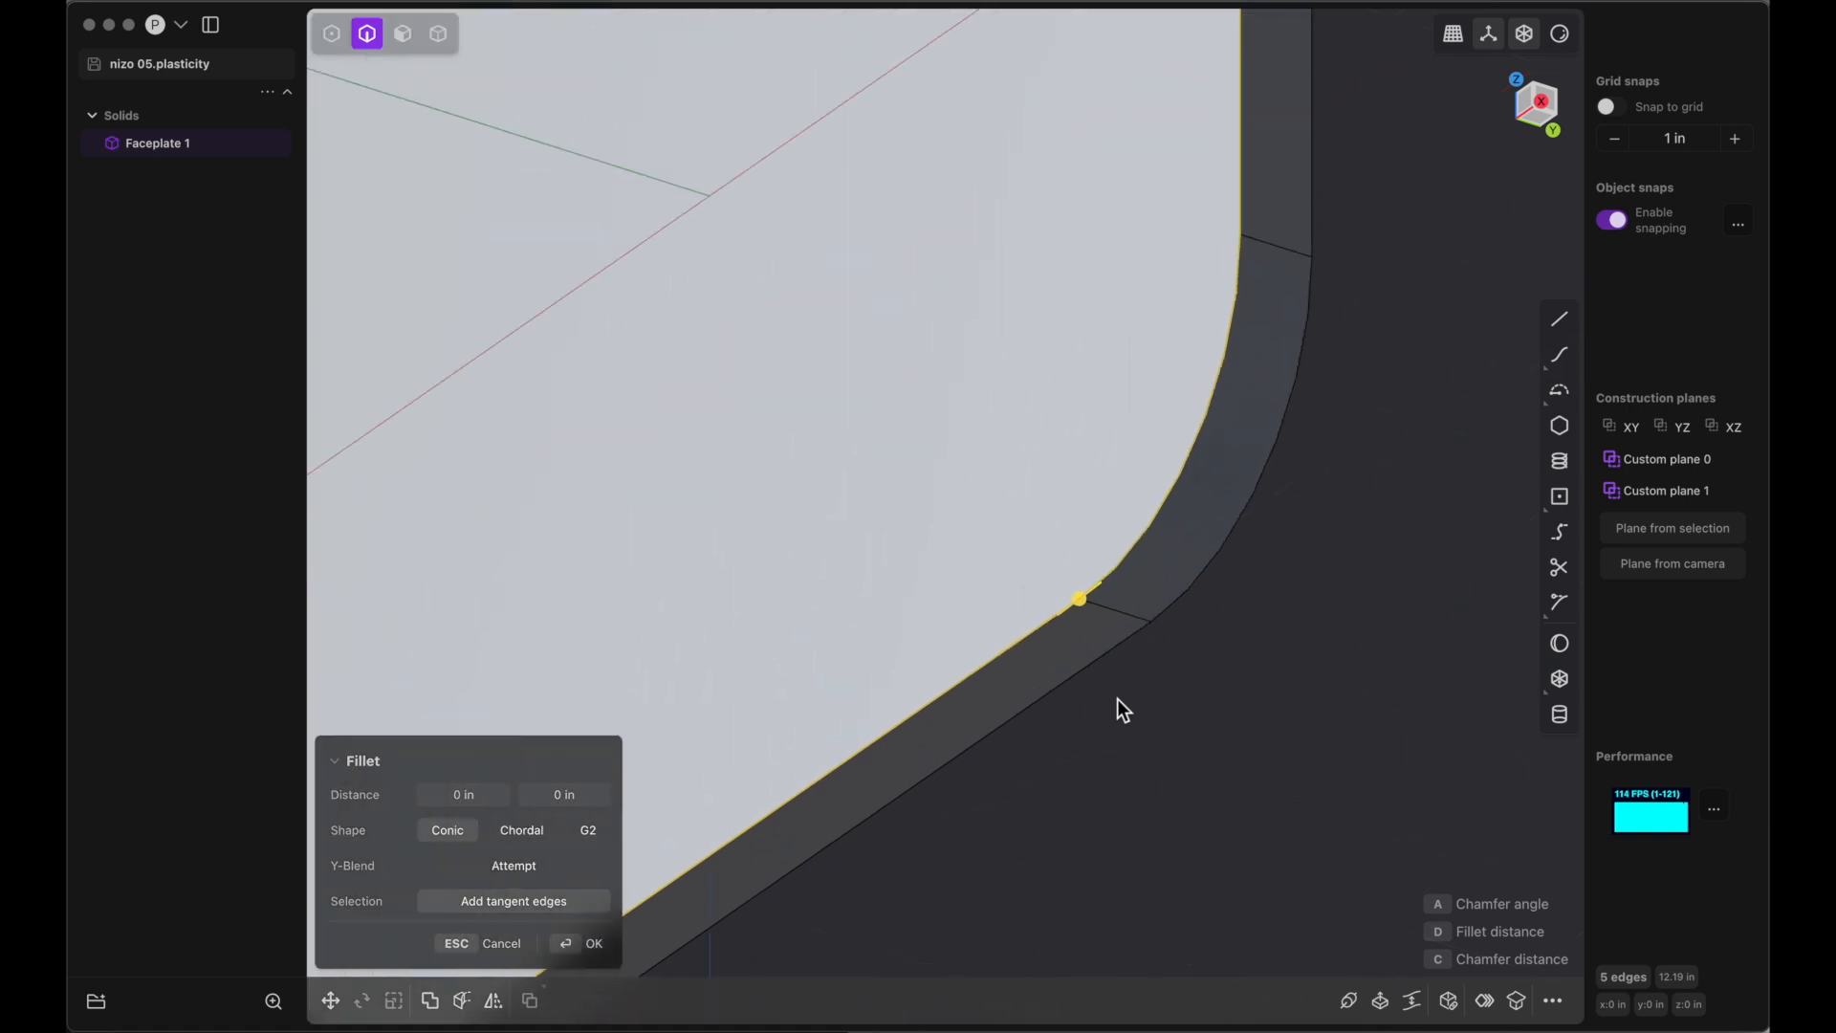
{"action": "left_click_drag", "start_coordinate": [1082, 601], "coordinate": [1056, 623]}
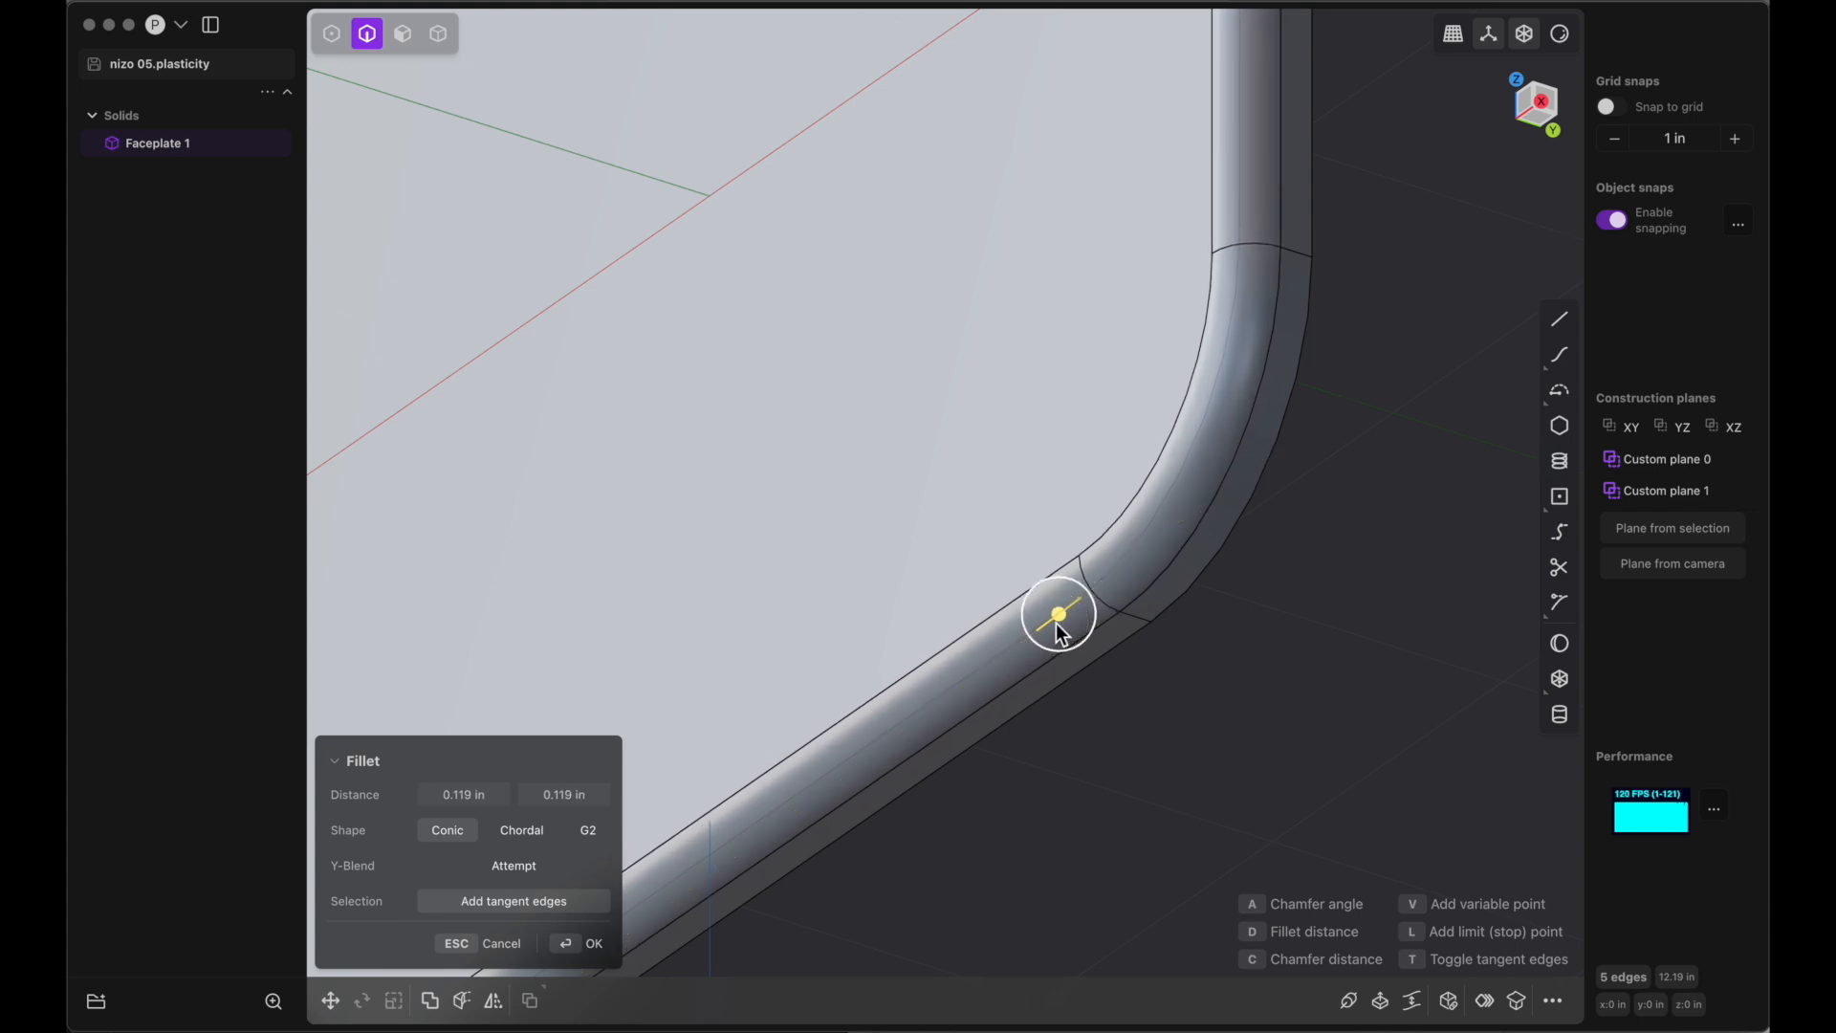
{"action": "left_click", "coordinate": [566, 944]}
Inspect the filleted faceplate, check the center body's dimensions in Blender, and return to Plasticity
{"action": "scroll", "coordinate": [830, 594], "scroll_direction": "up", "scroll_amount": 5}
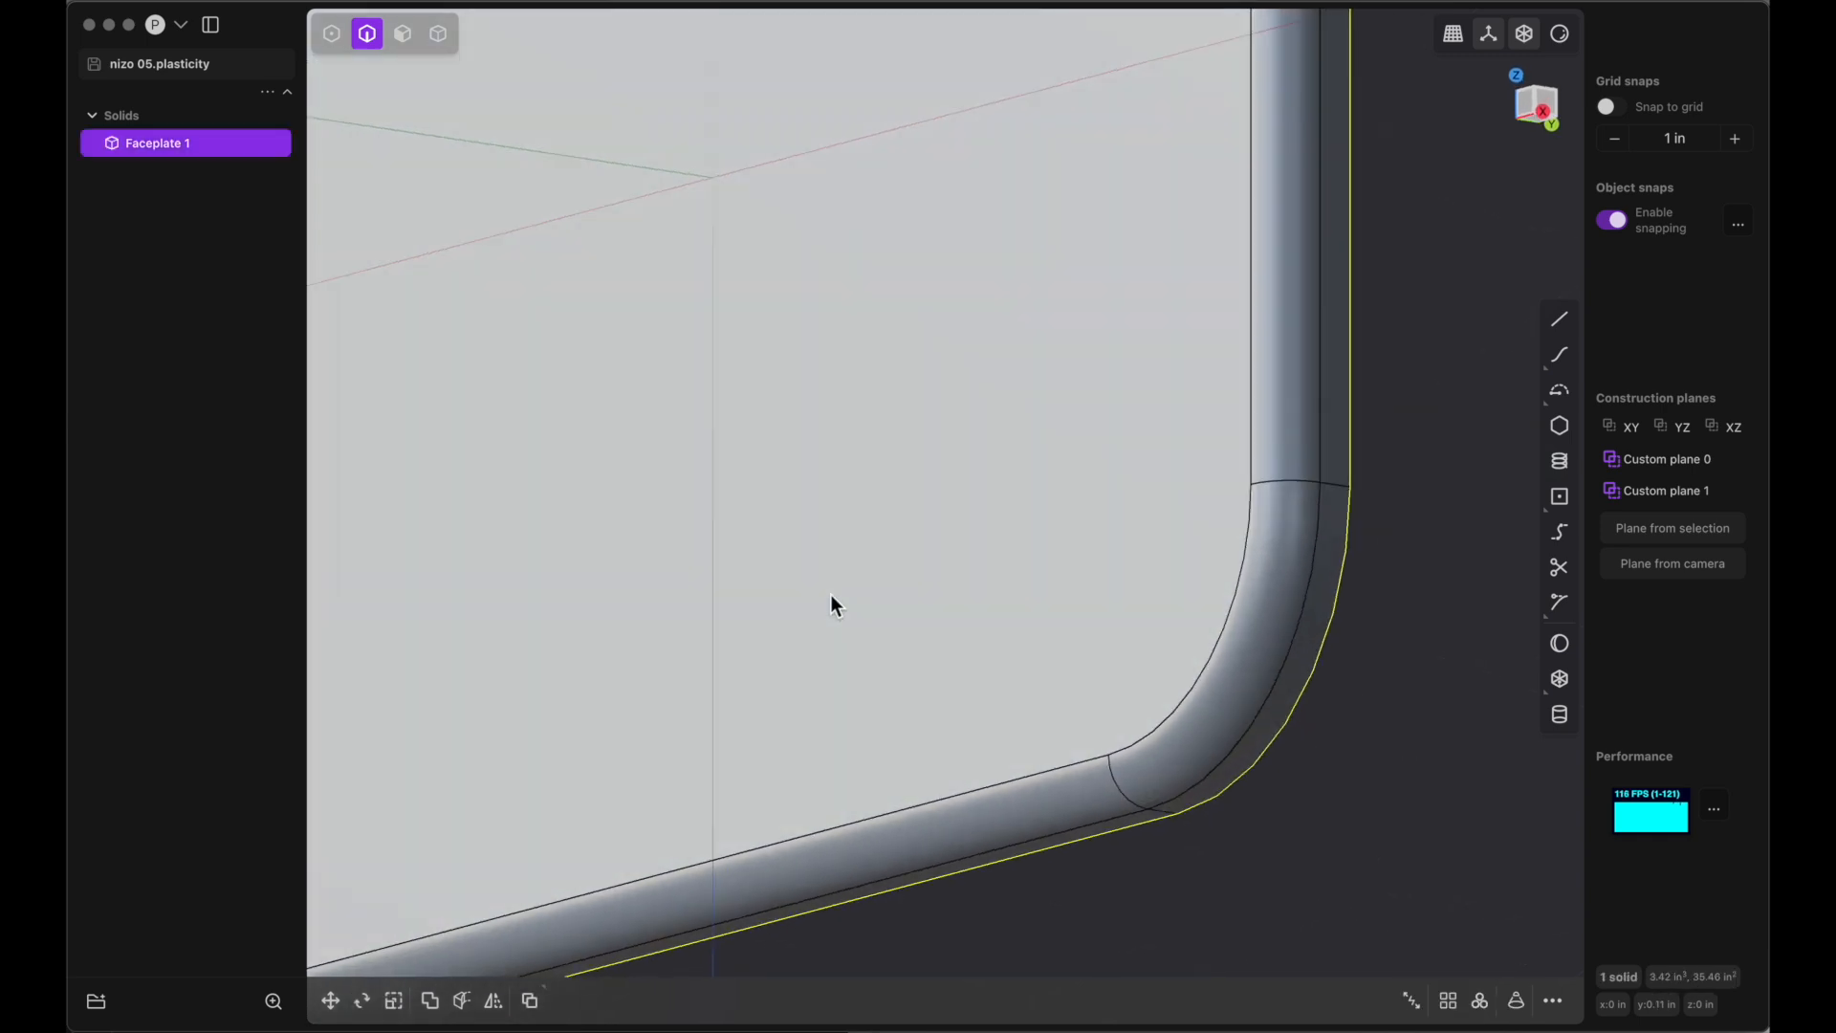
{"action": "scroll", "coordinate": [830, 595], "scroll_direction": "down", "scroll_amount": 10}
{"action": "scroll", "coordinate": [830, 595], "scroll_direction": "up", "scroll_amount": 10}
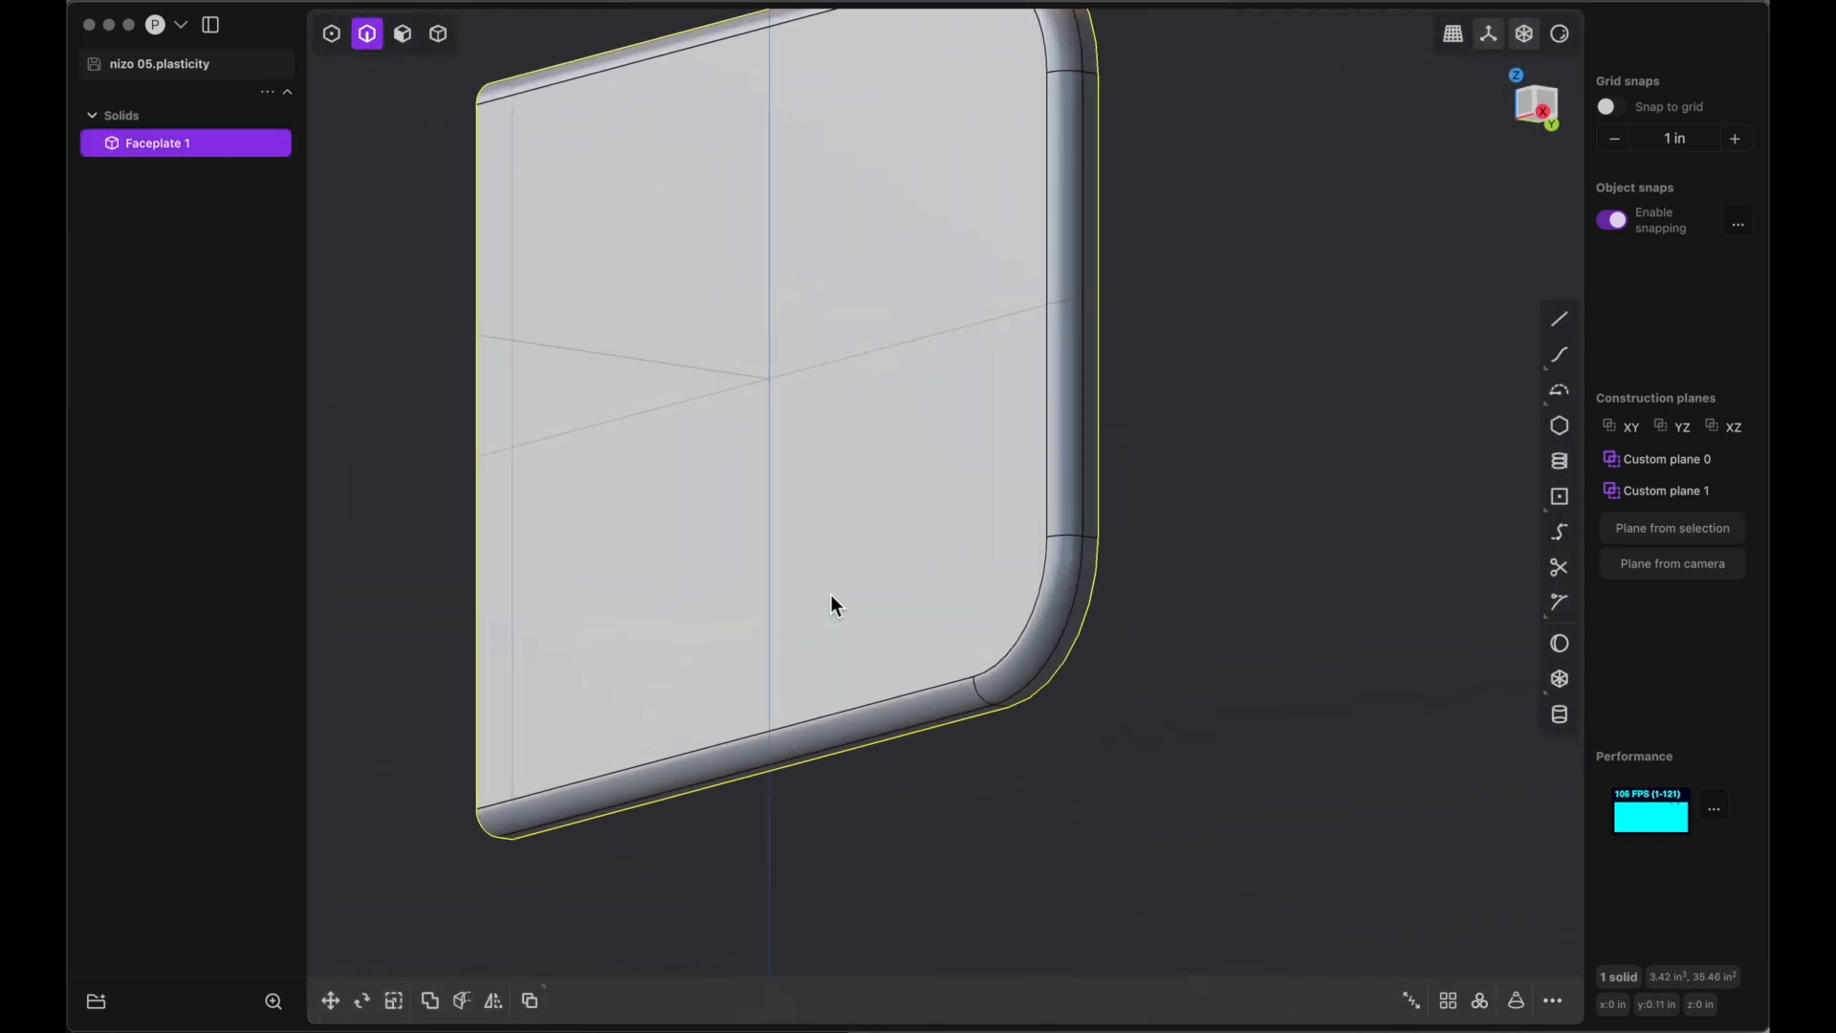
{"action": "scroll", "coordinate": [830, 595], "scroll_direction": "up", "scroll_amount": 5}
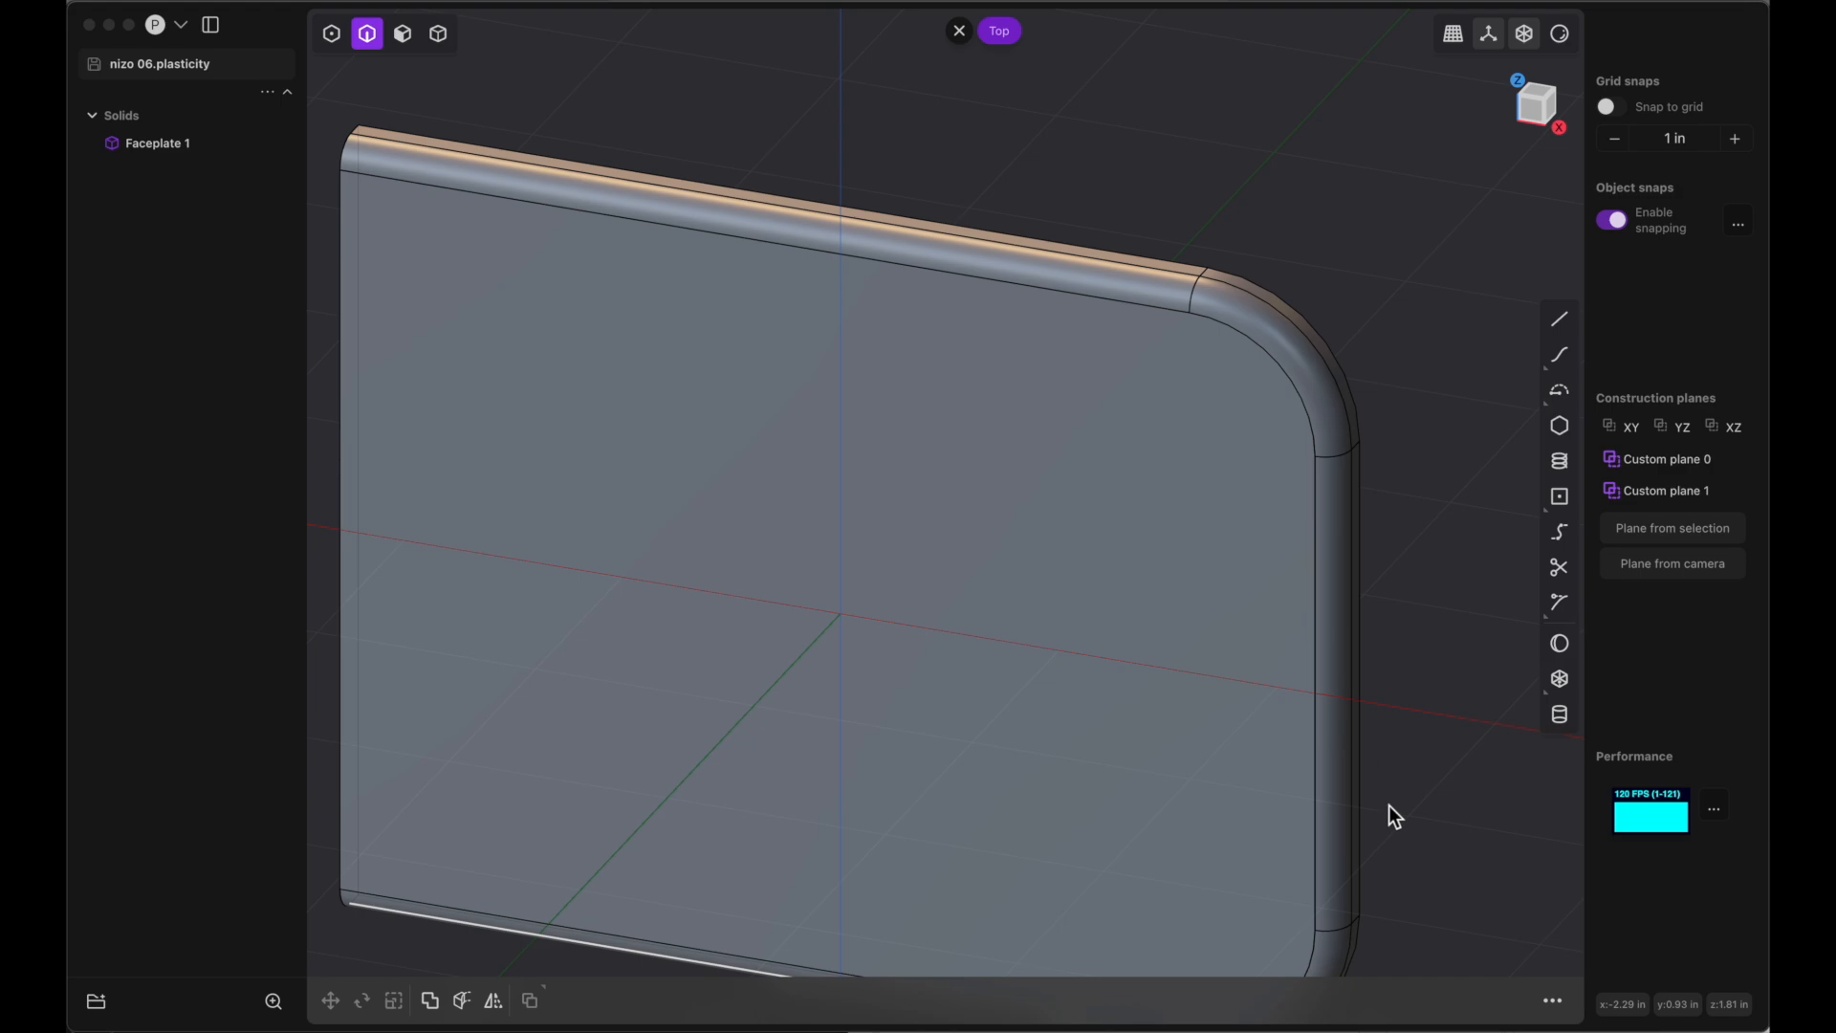
{"action": "mouse_move", "coordinate": [1531, 1022]}
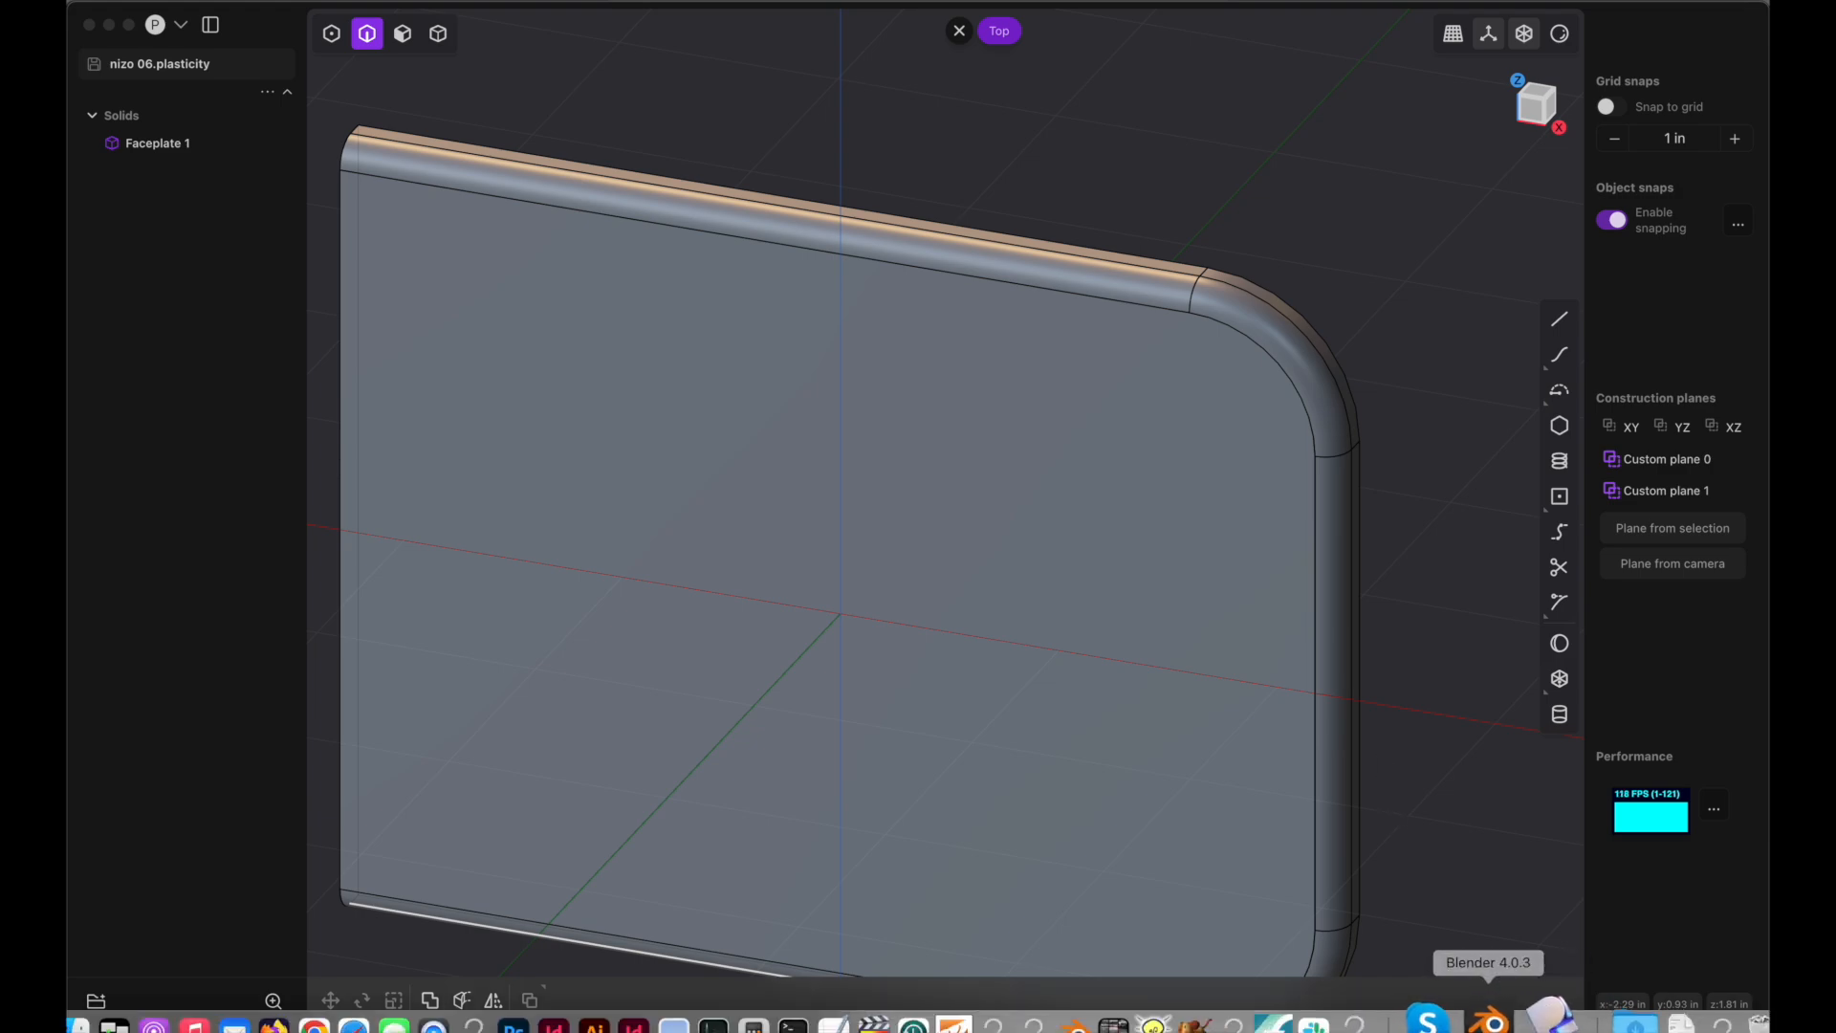
{"action": "left_click", "coordinate": [1474, 1023]}
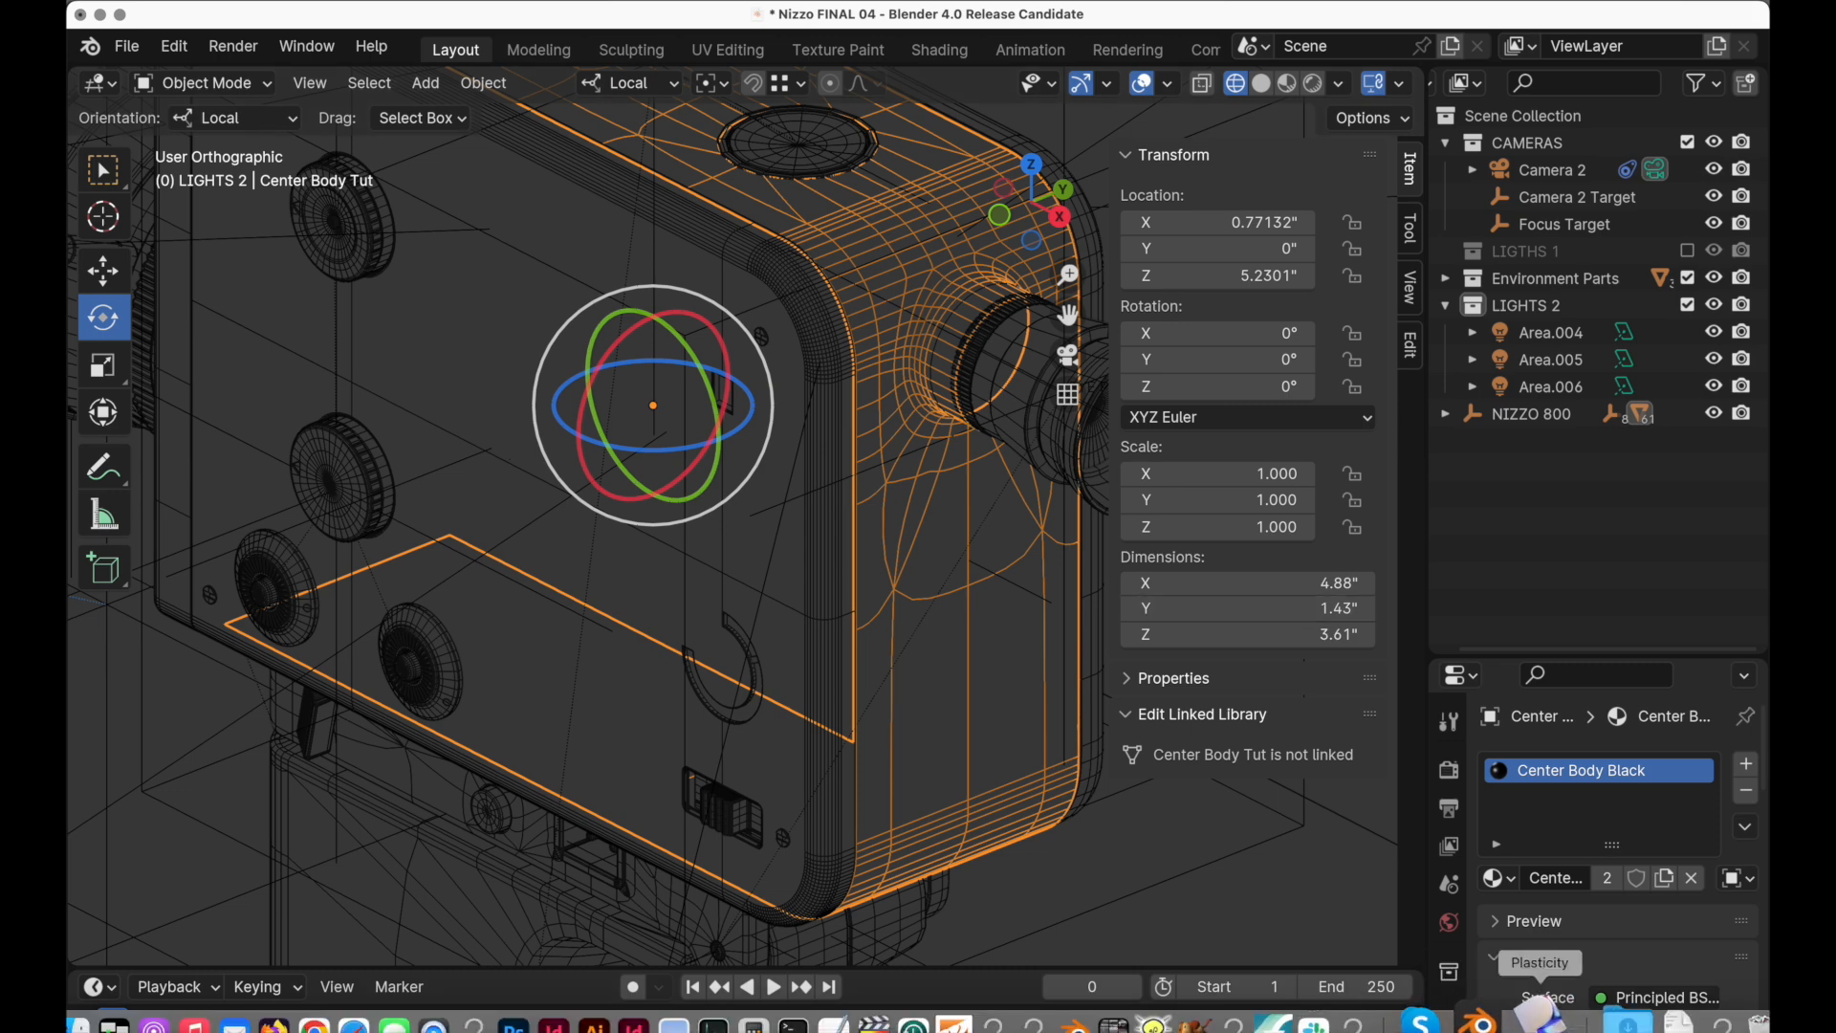
{"action": "left_click", "coordinate": [1540, 1020]}
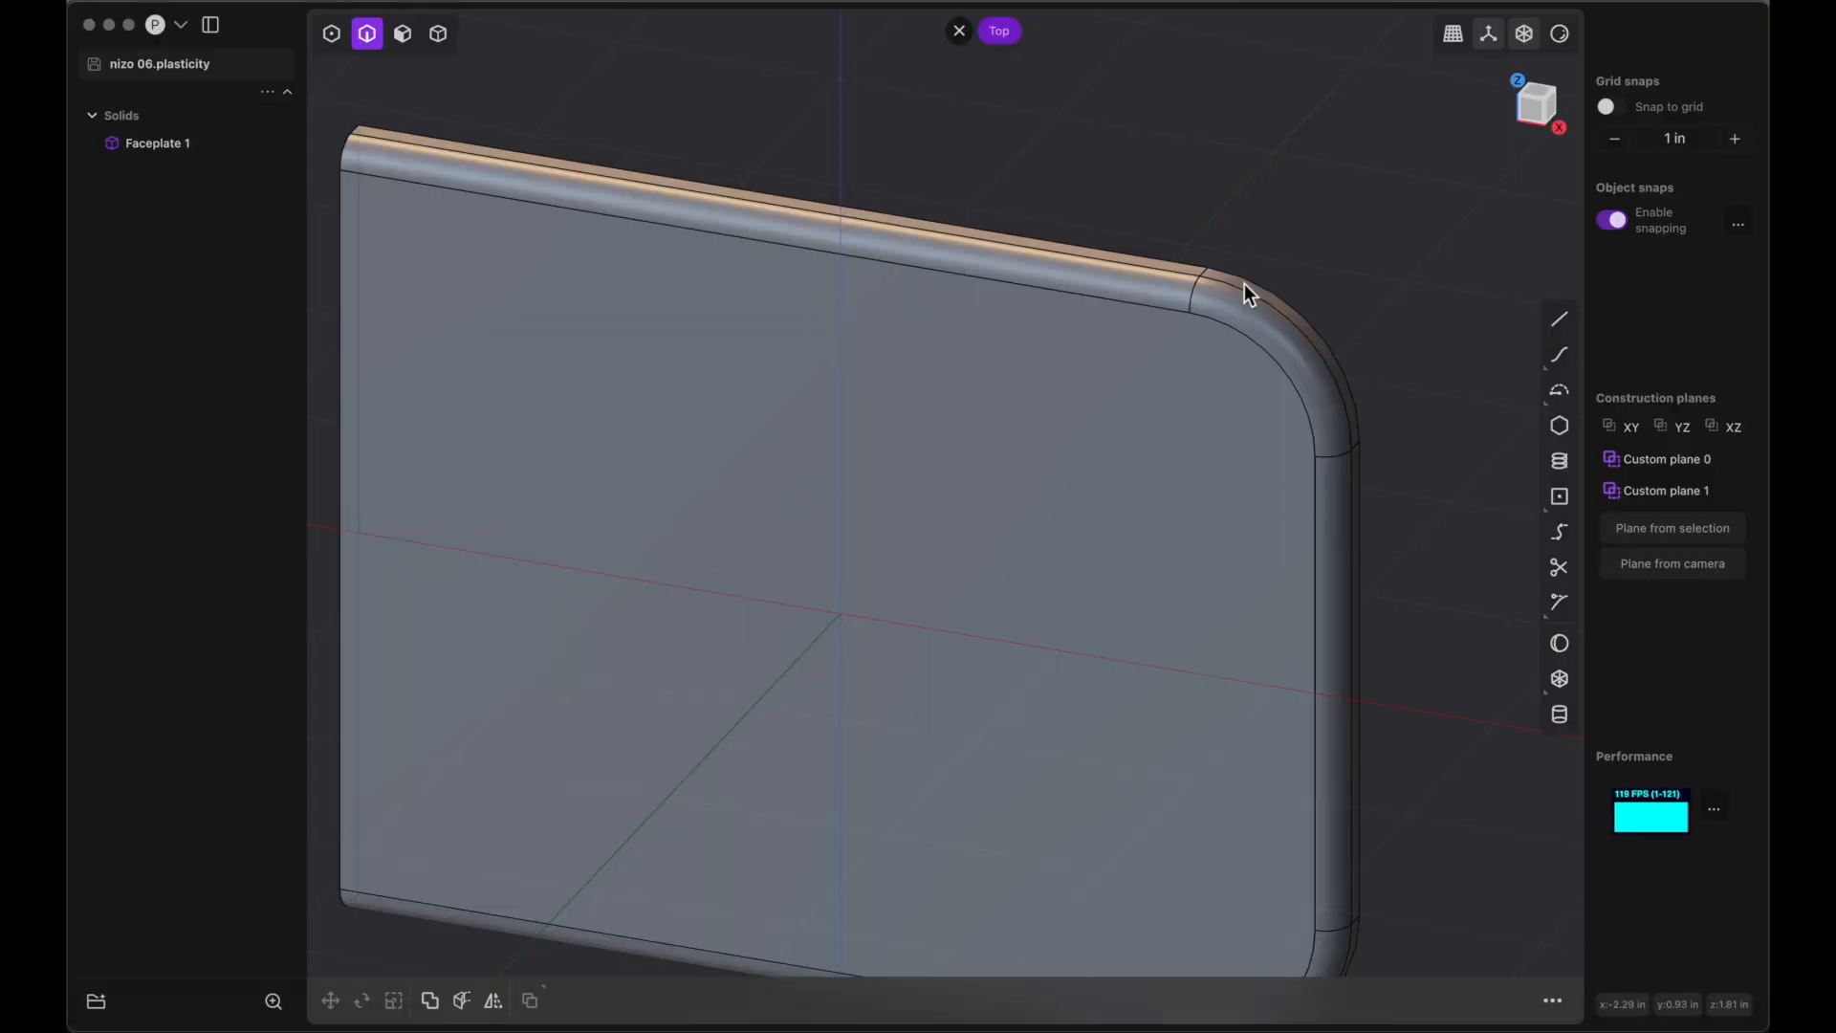
In the top view, draw a 1.43 in line along Y from the faceplate's rear corner at the square, -X end
{"action": "left_click", "coordinate": [1540, 100]}
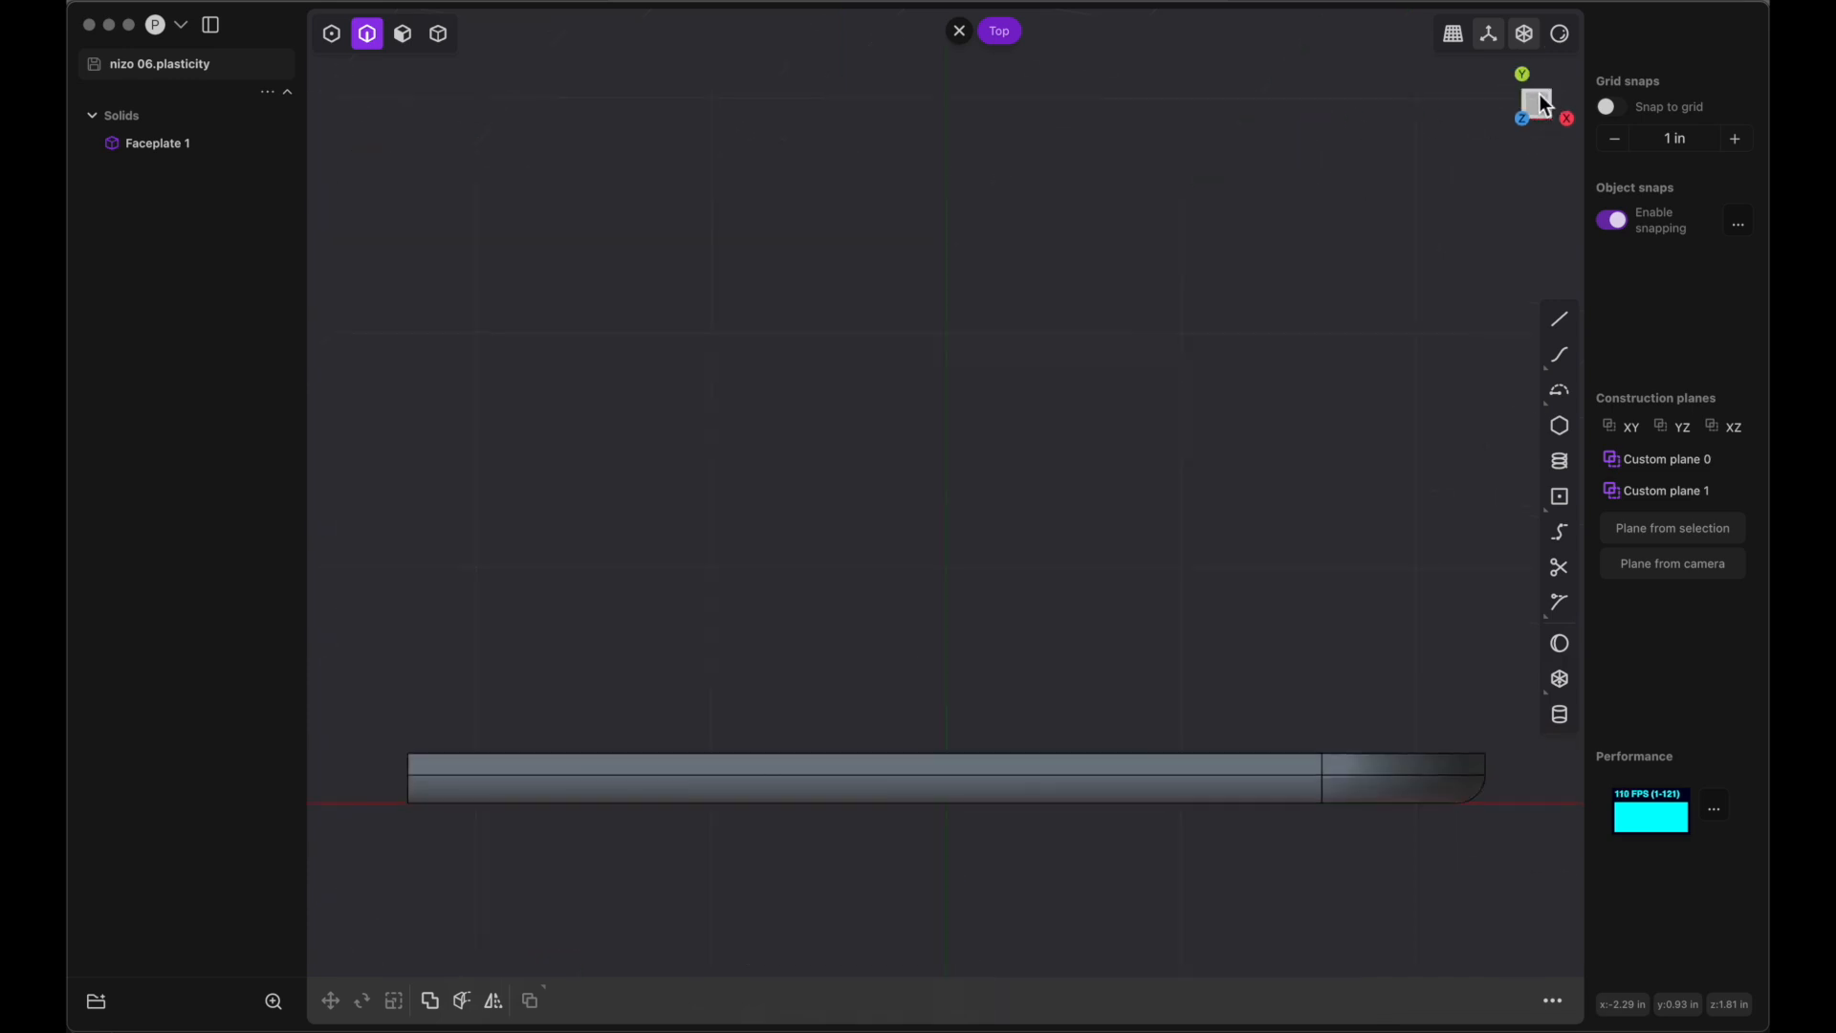
{"action": "left_click", "coordinate": [1563, 319]}
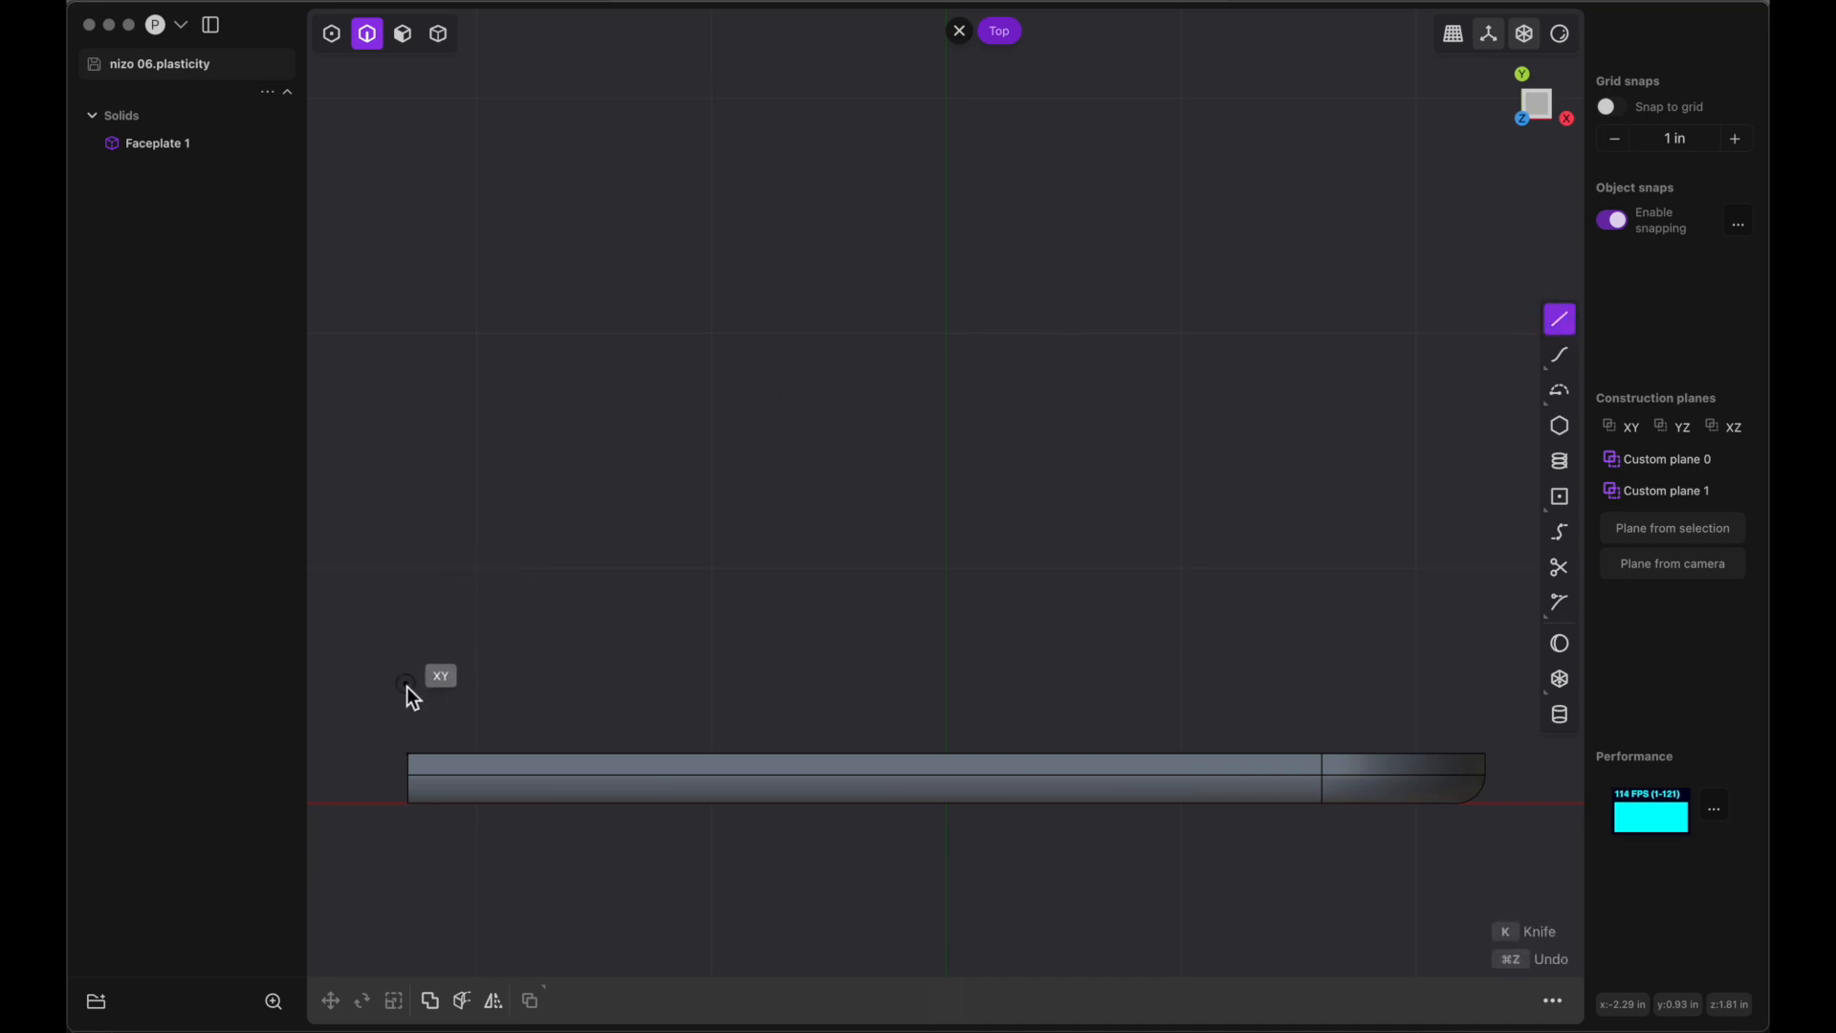
{"action": "left_click", "coordinate": [409, 753]}
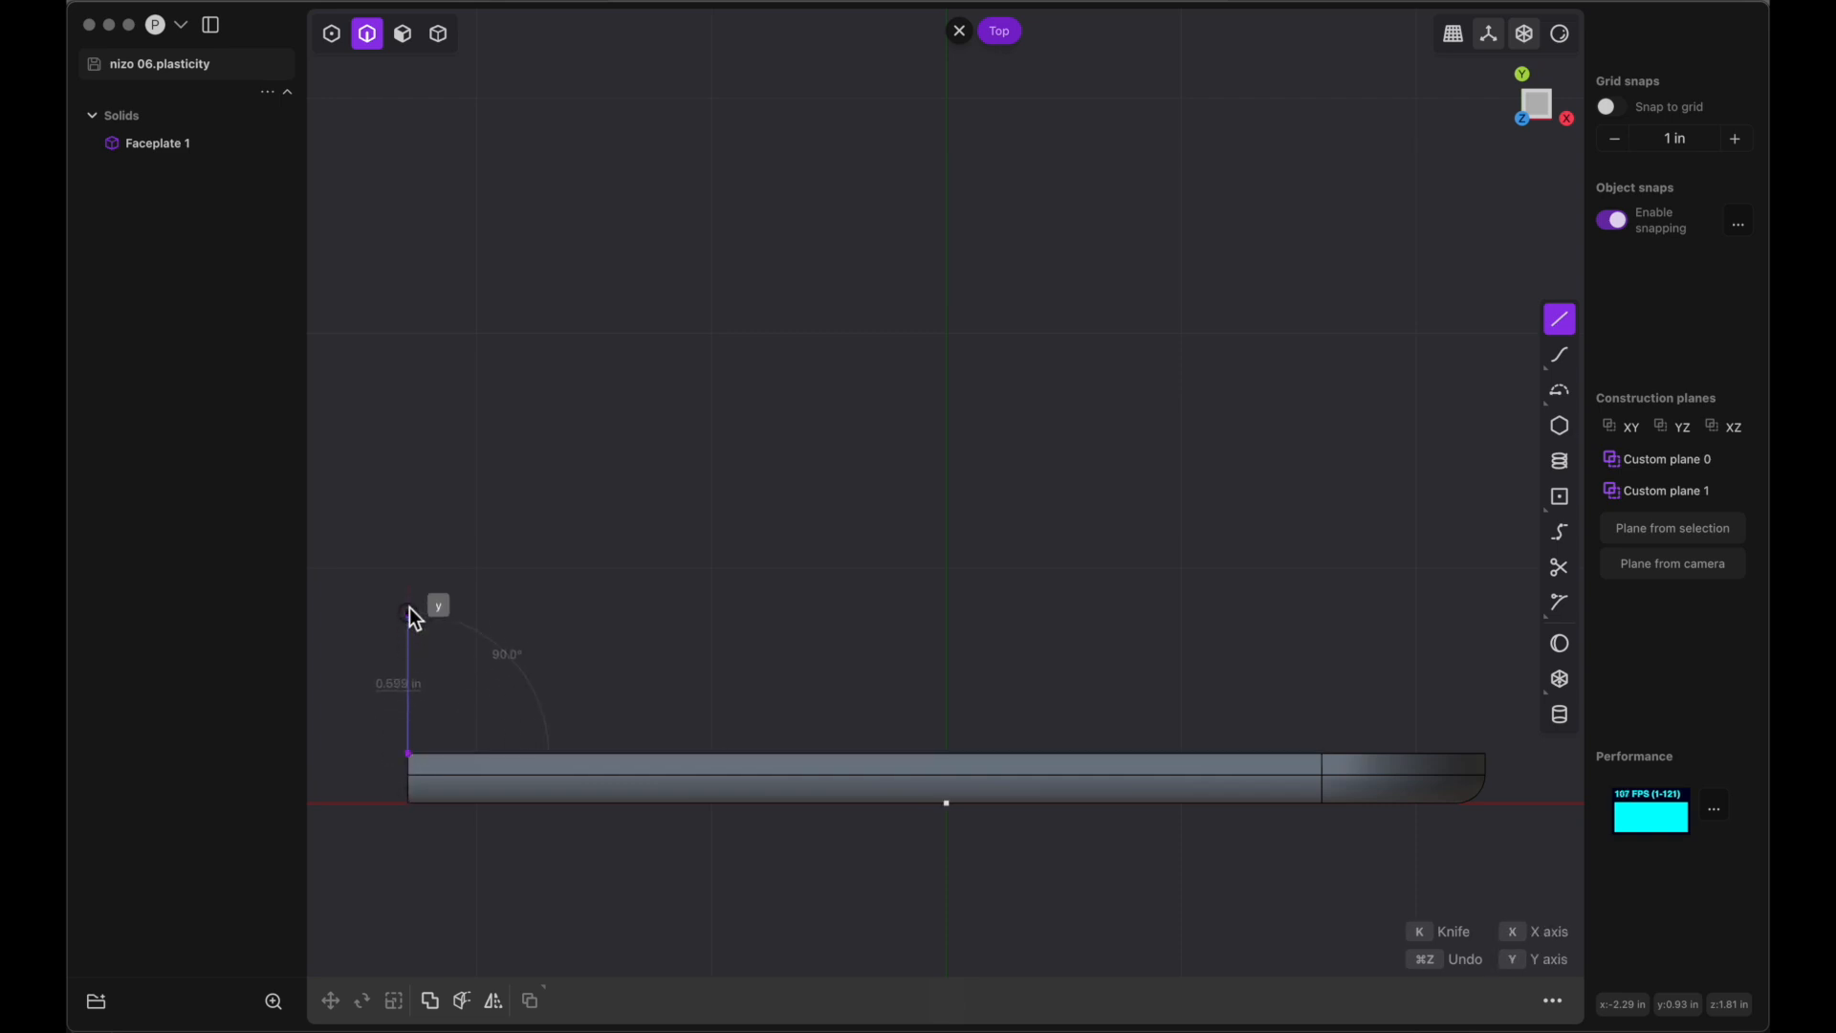
{"action": "key", "text": "Tab"}
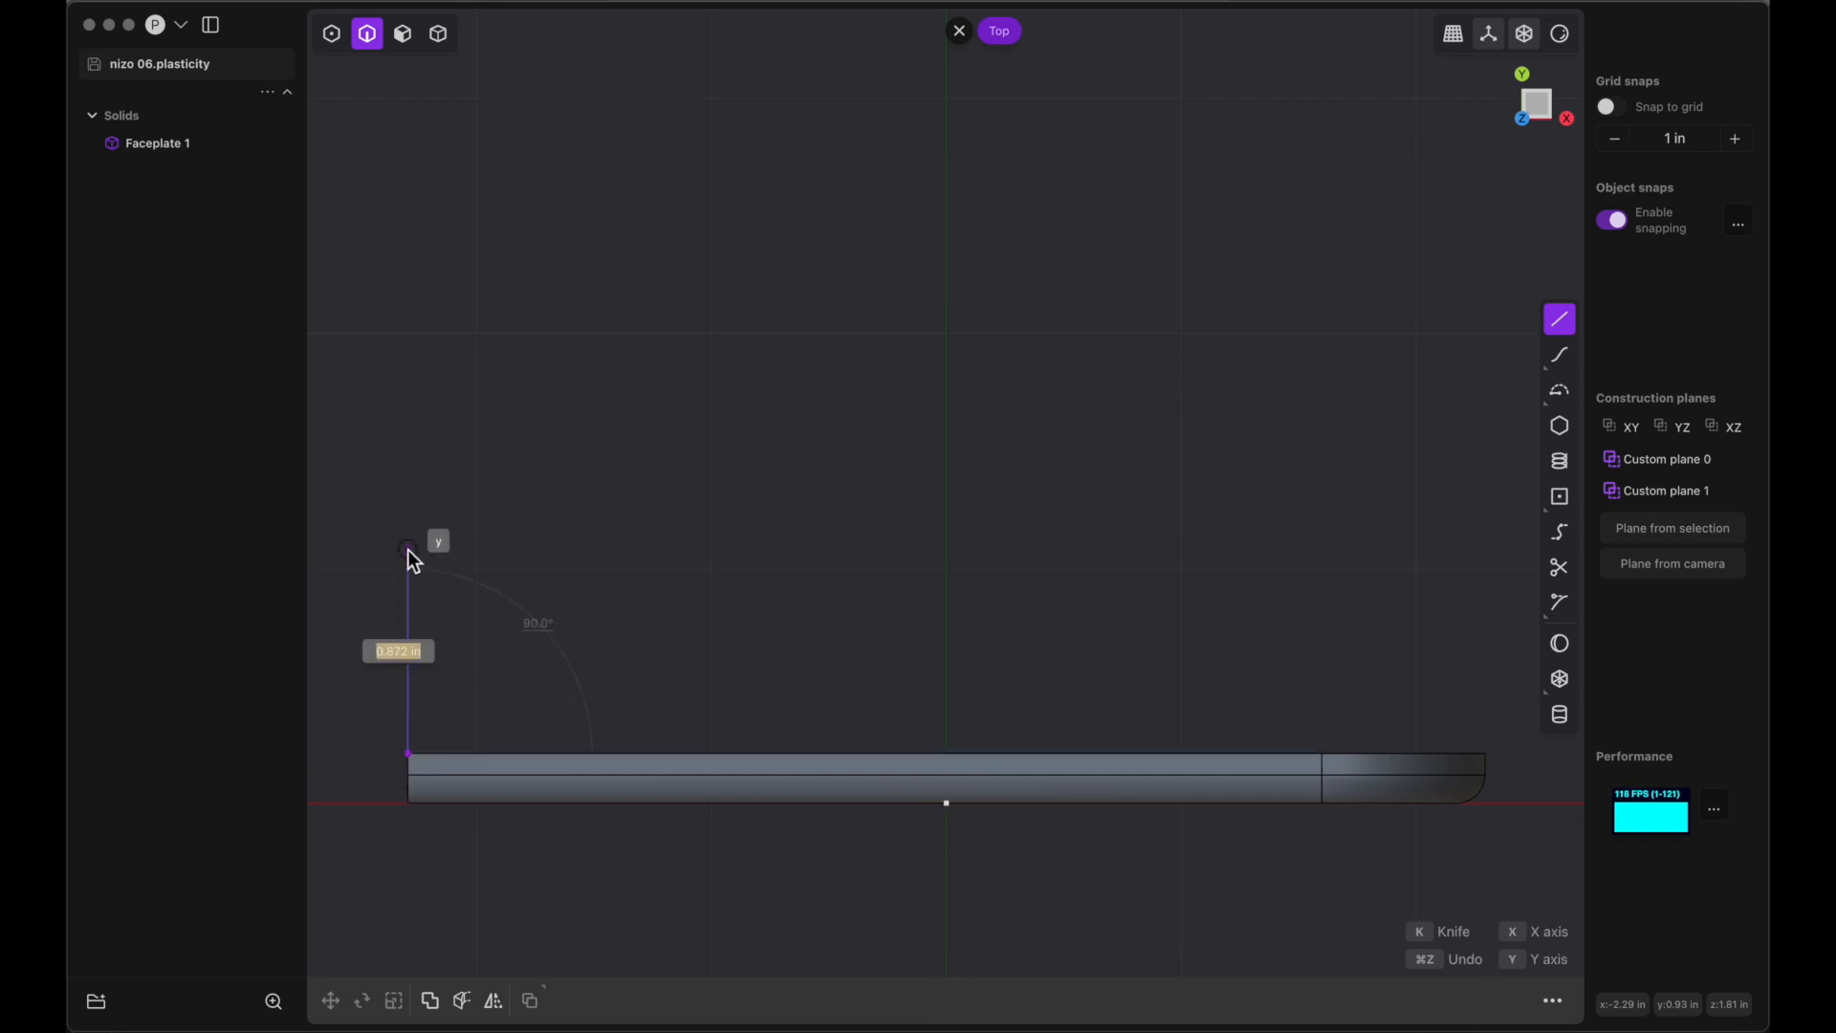
{"action": "type", "text": "1.43"}
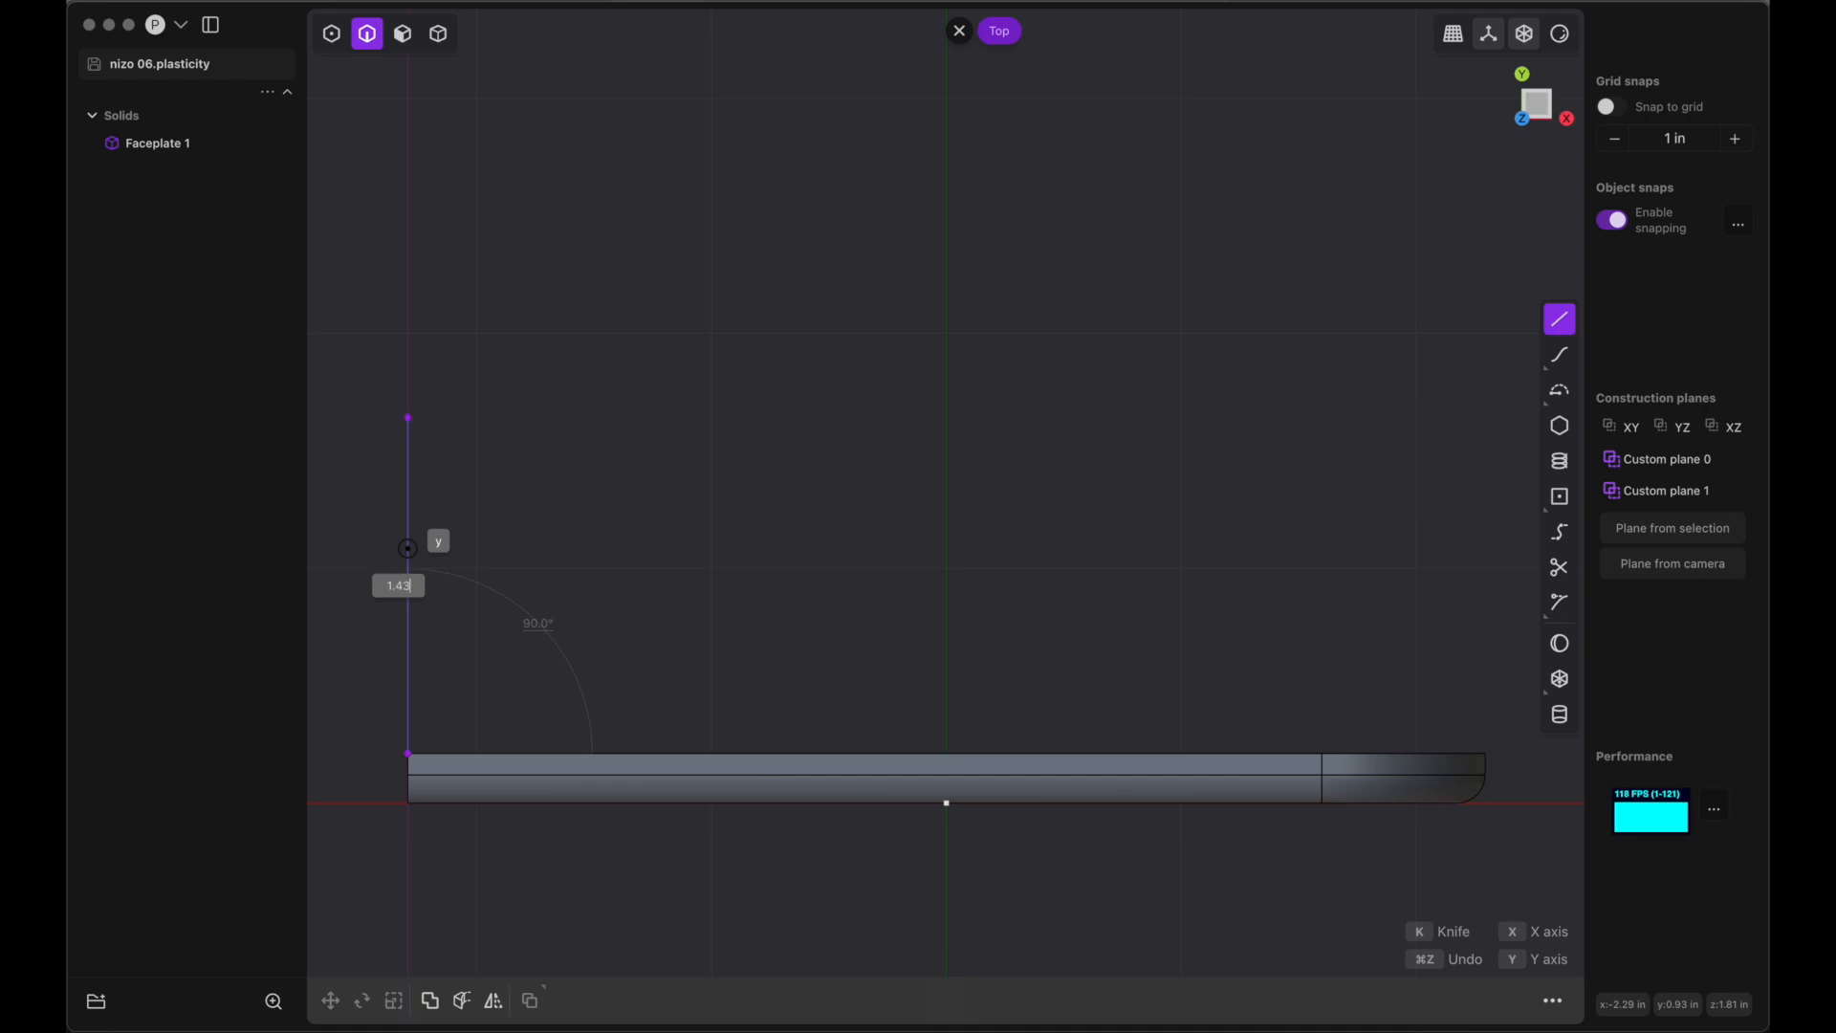
{"action": "key", "text": "Return"}
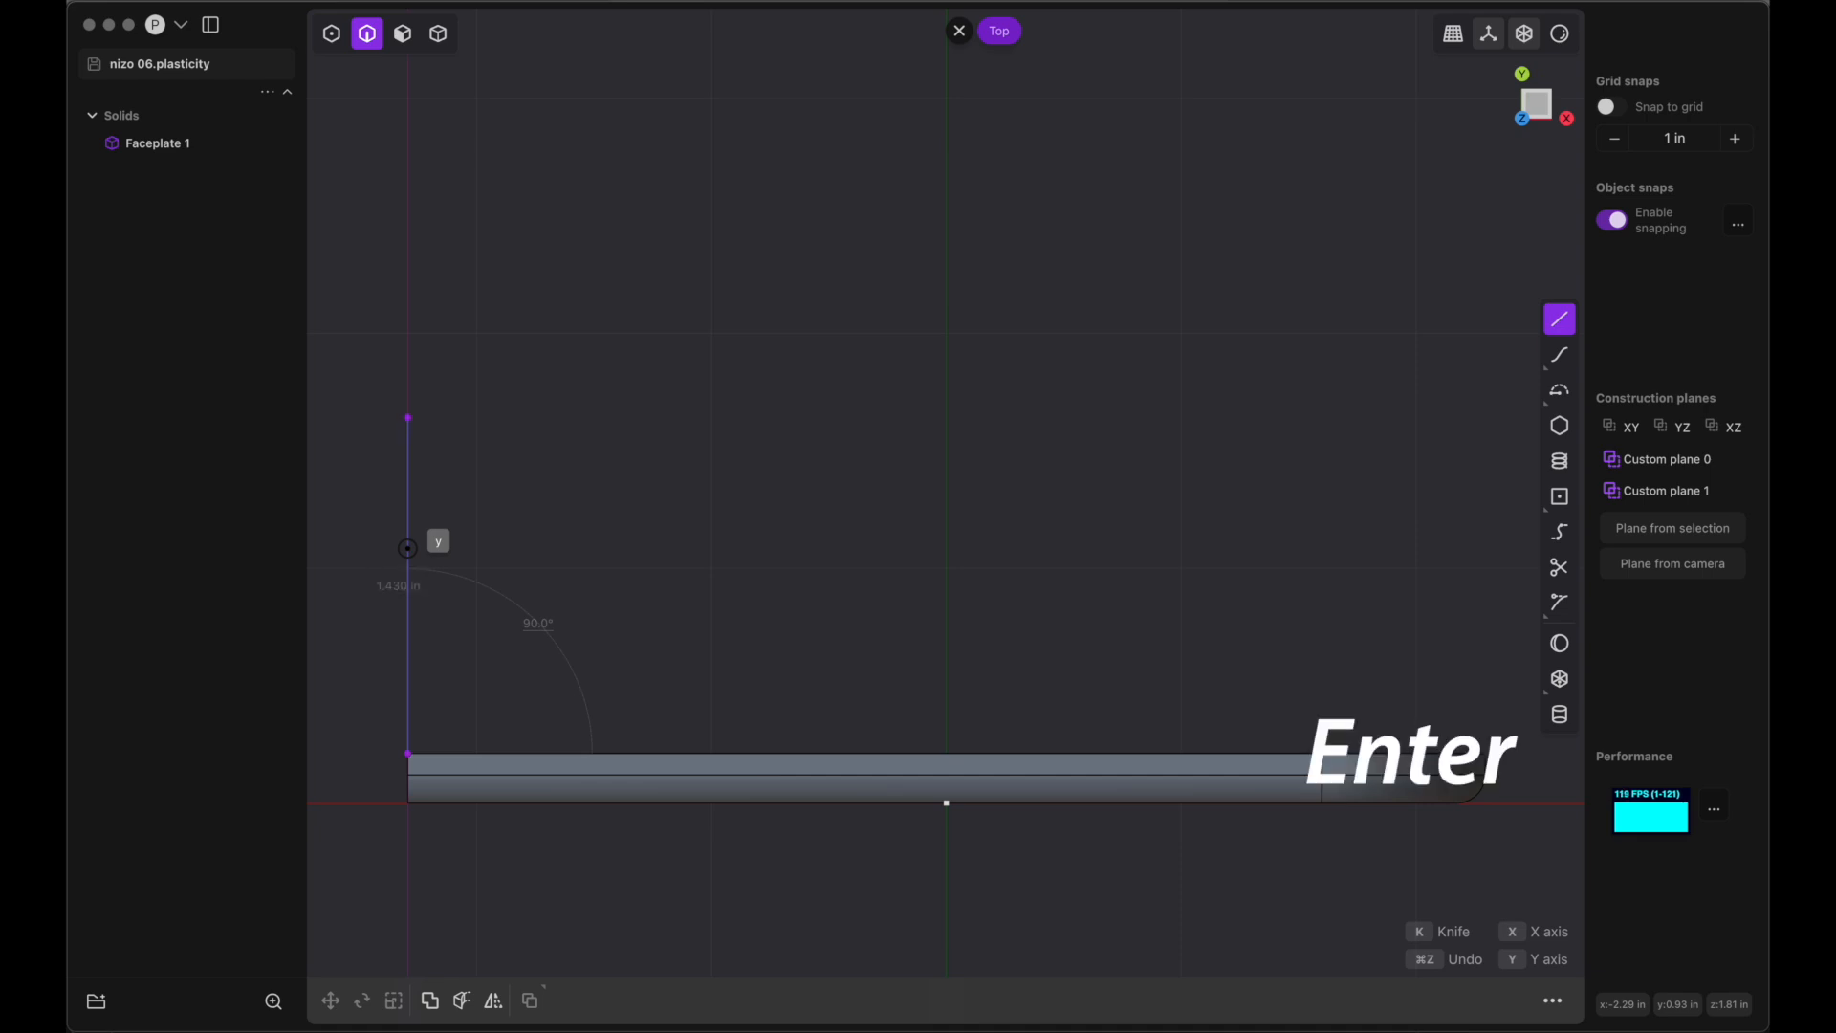
{"action": "key", "text": "Return"}
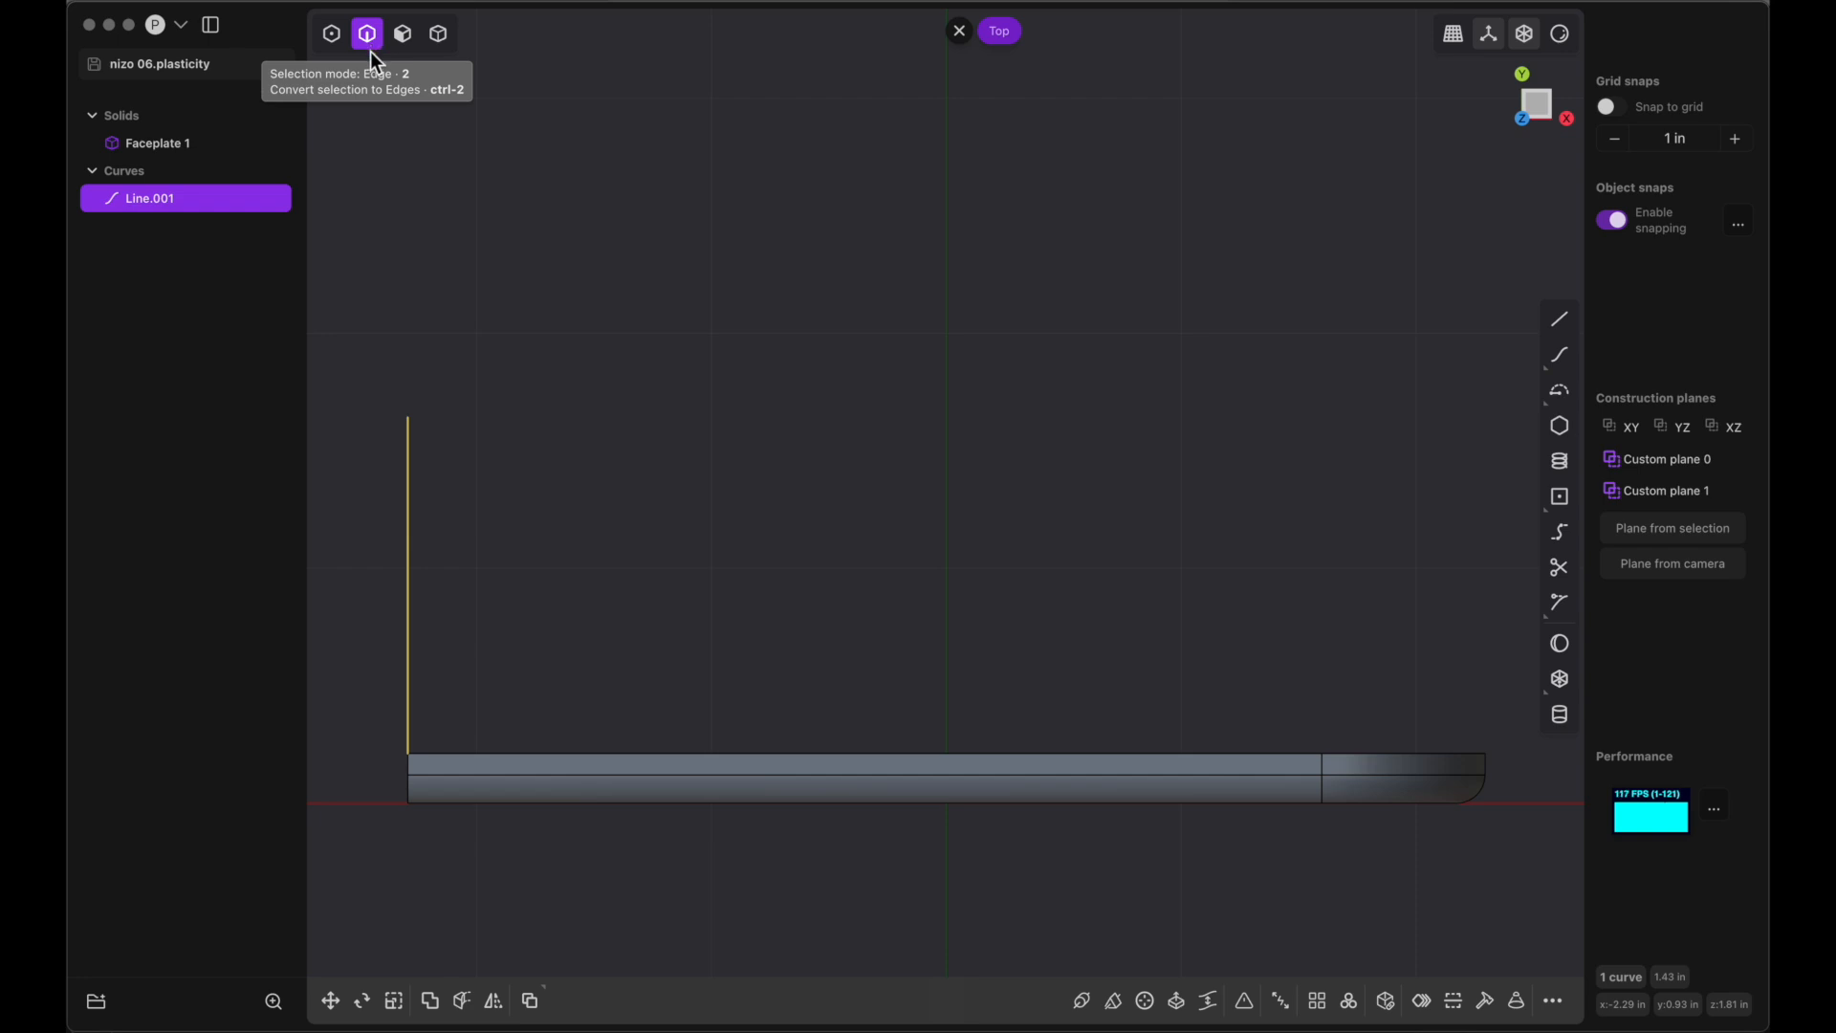
Select the faceplate together with the line and move both freestyle, placing the line's midpoint on the X axis
{"action": "left_click", "coordinate": [441, 43]}
{"action": "key", "text": "shift"}
{"action": "key", "text": "shift"}
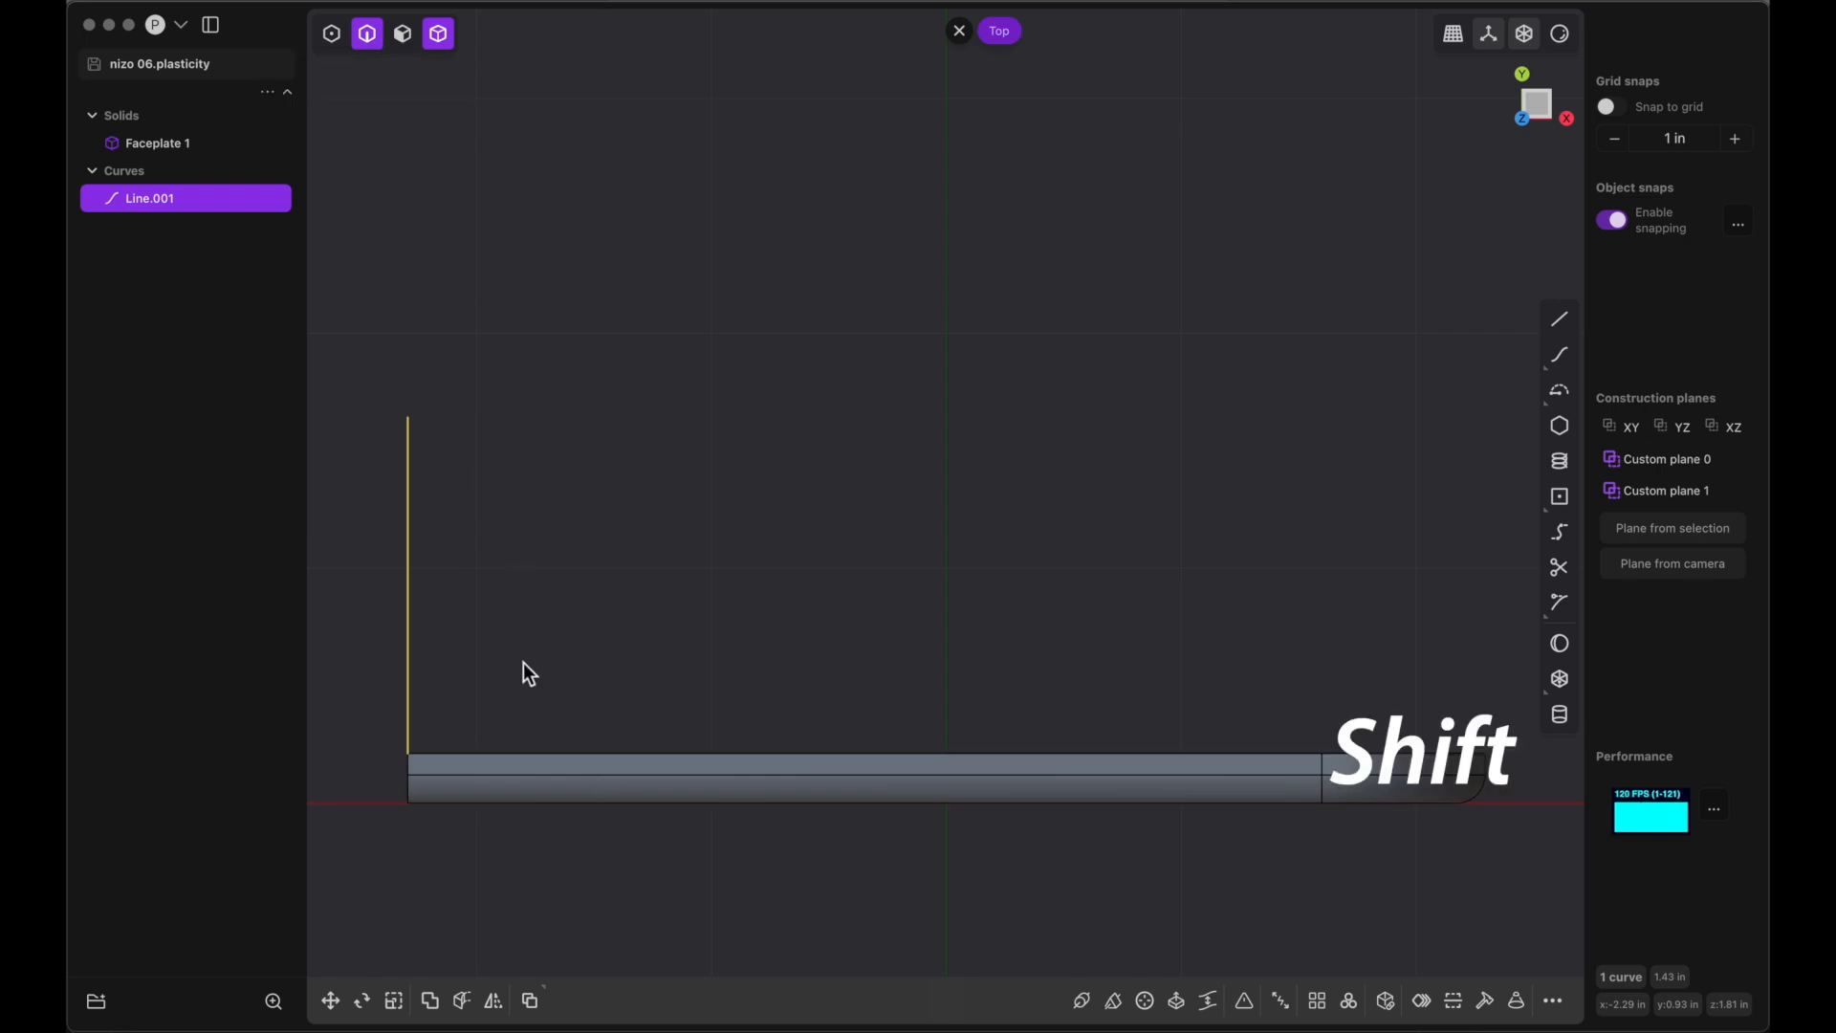
{"action": "left_click", "coordinate": [509, 792], "text": "shift"}
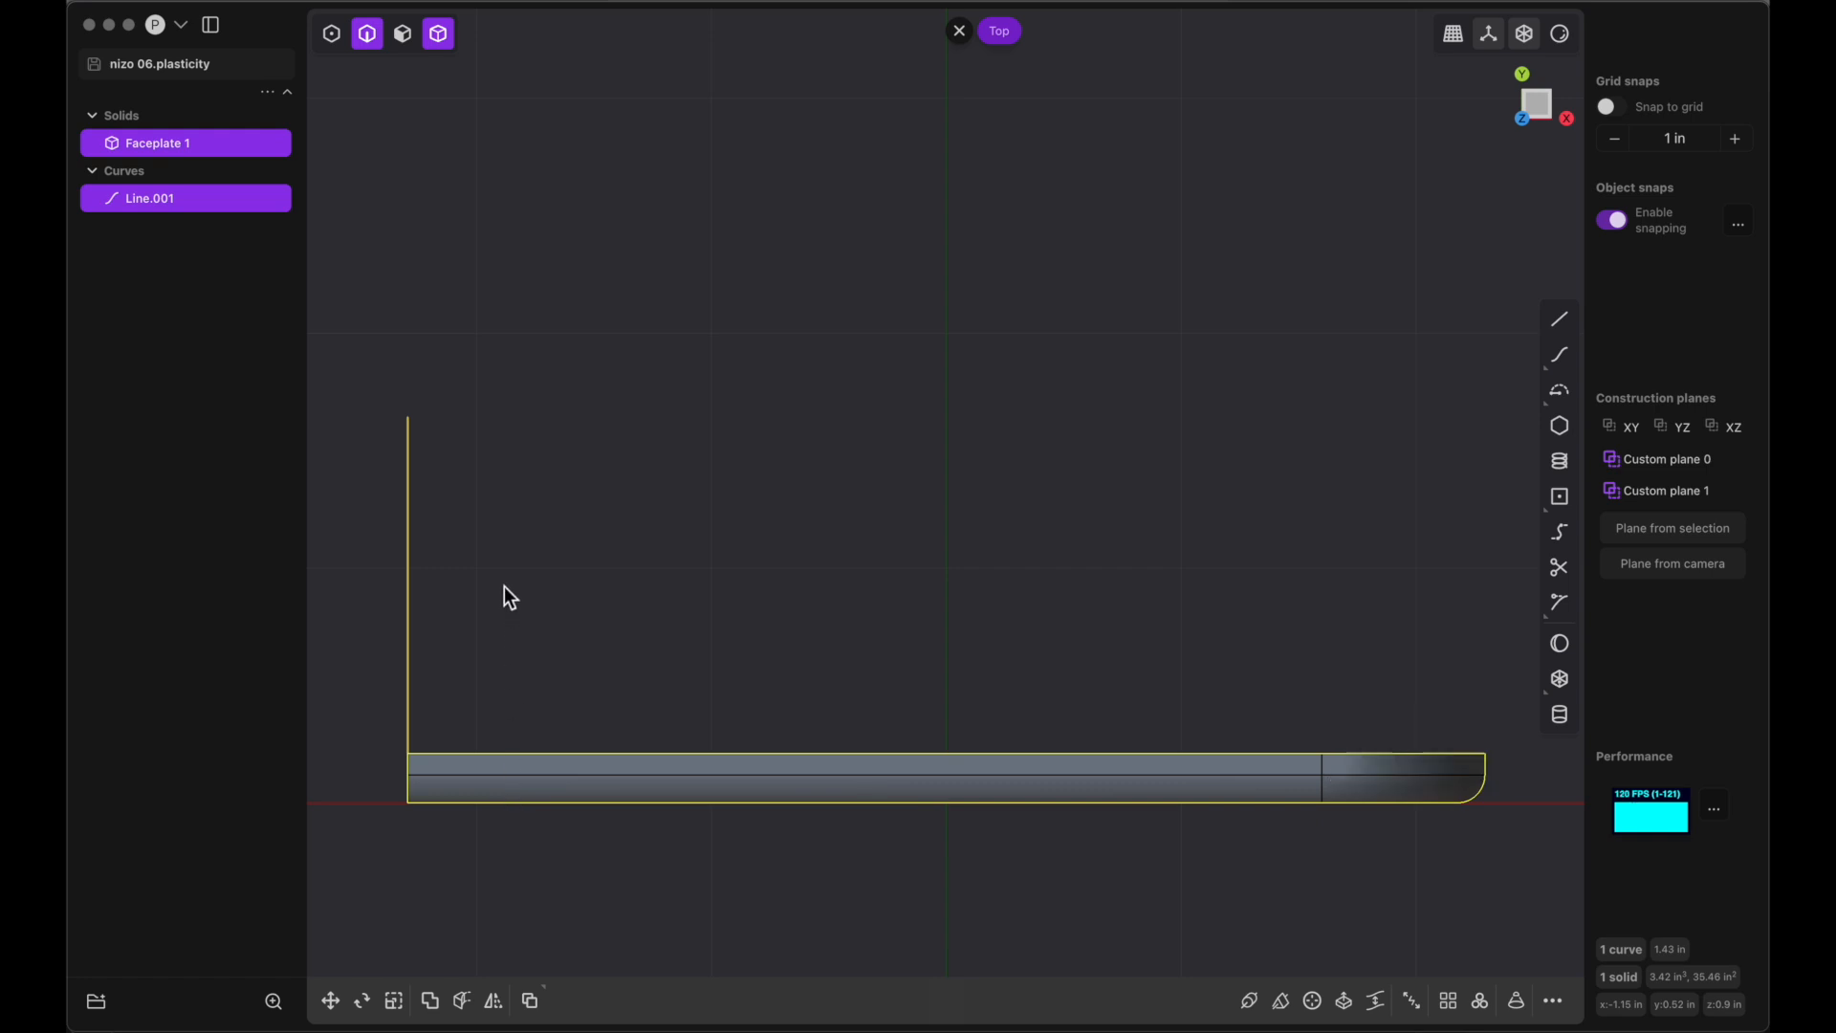
{"action": "key", "text": "g"}
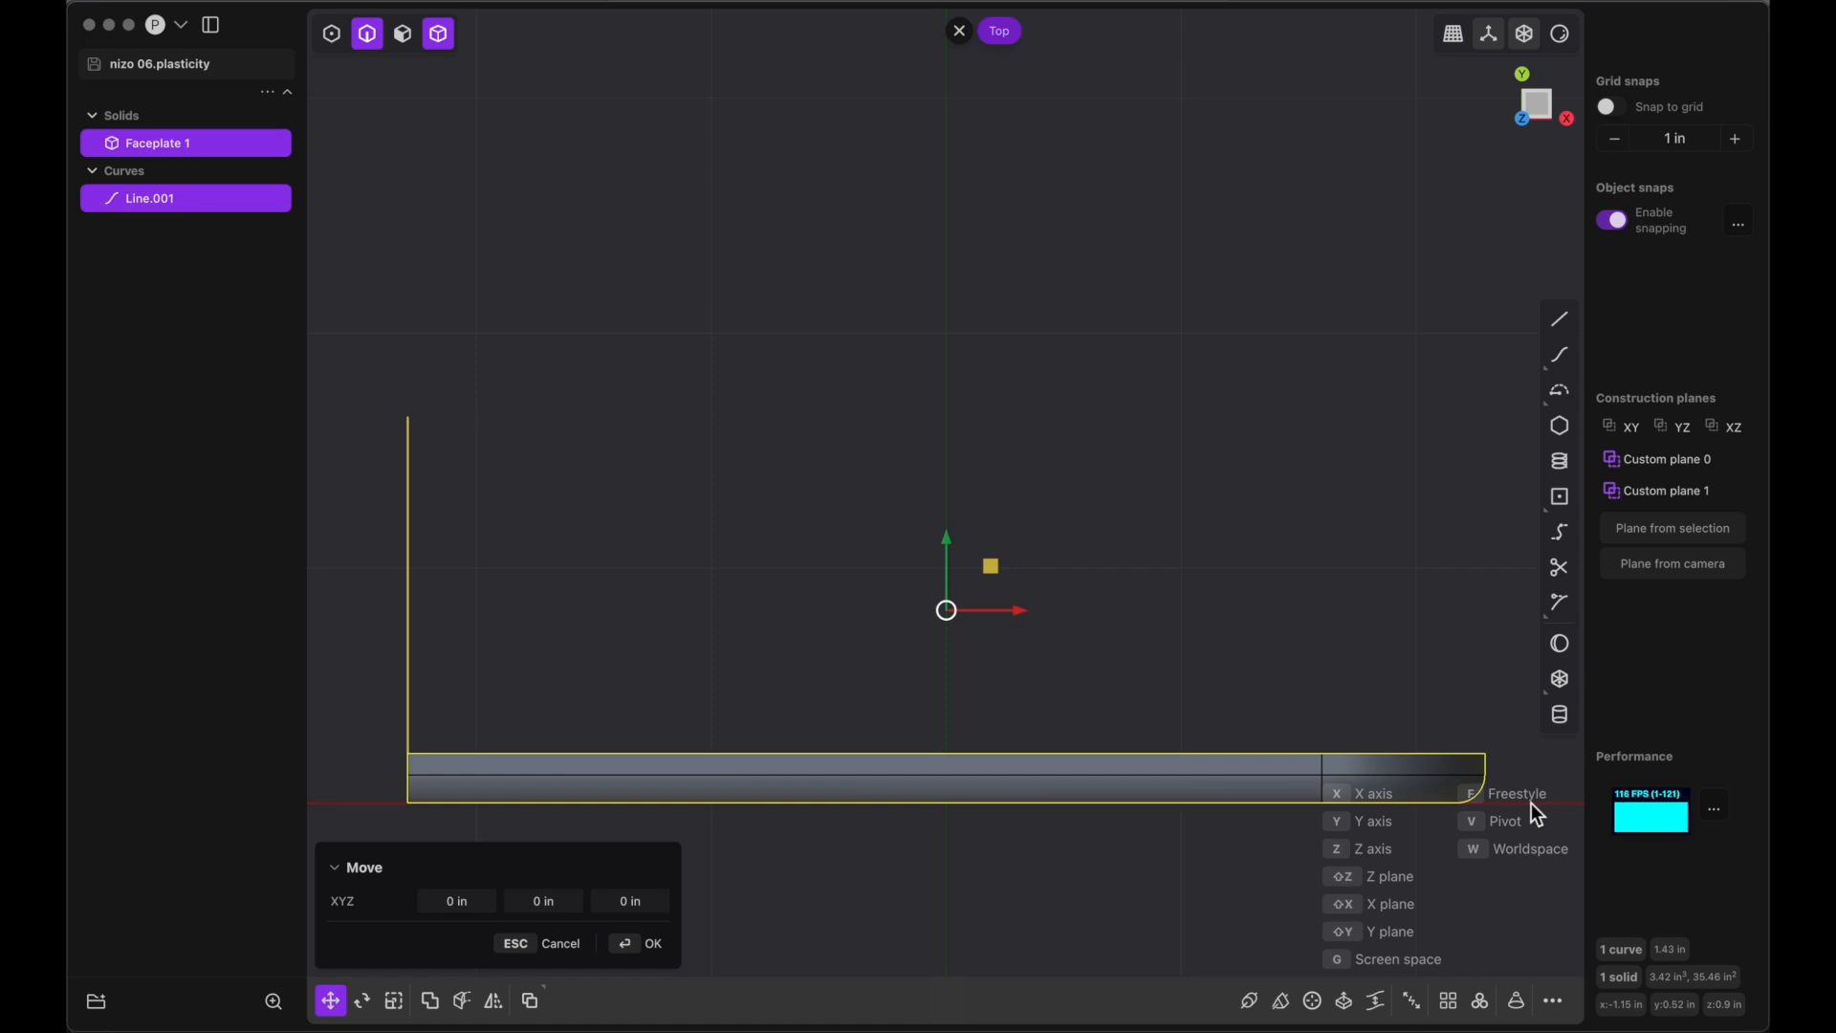
{"action": "key", "text": "f"}
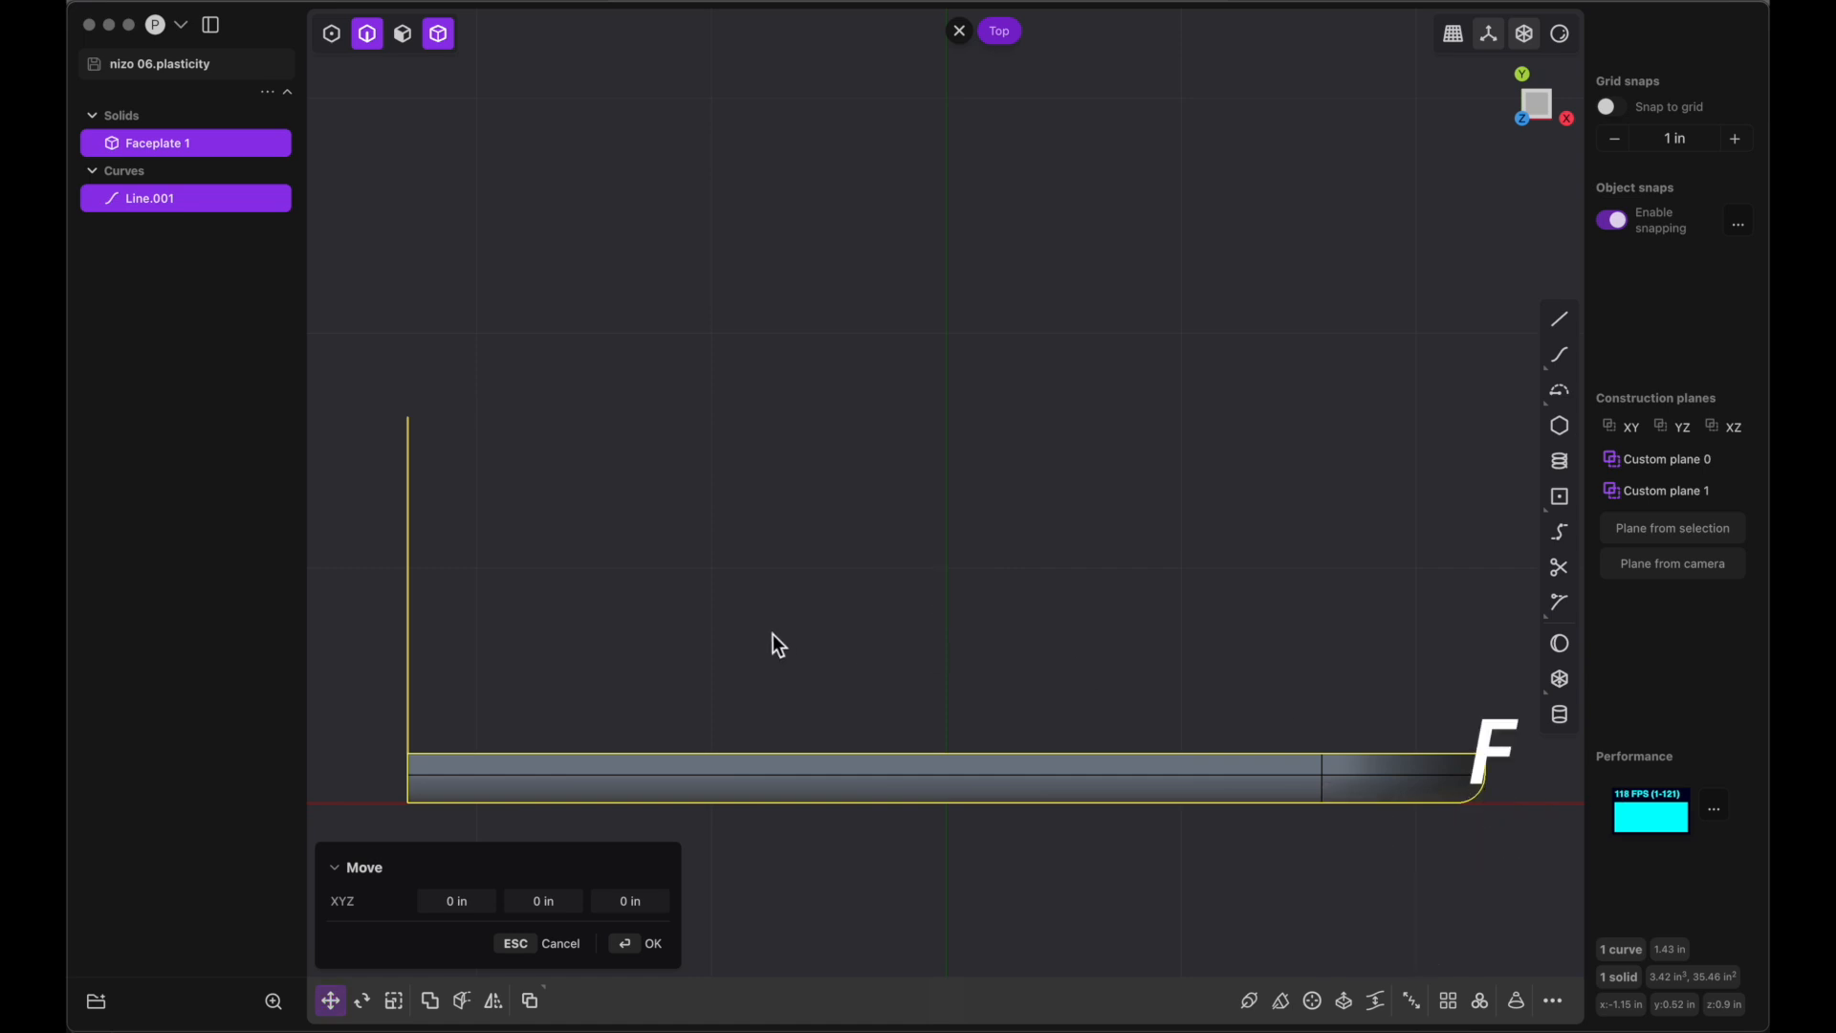
{"action": "left_click", "coordinate": [413, 585]}
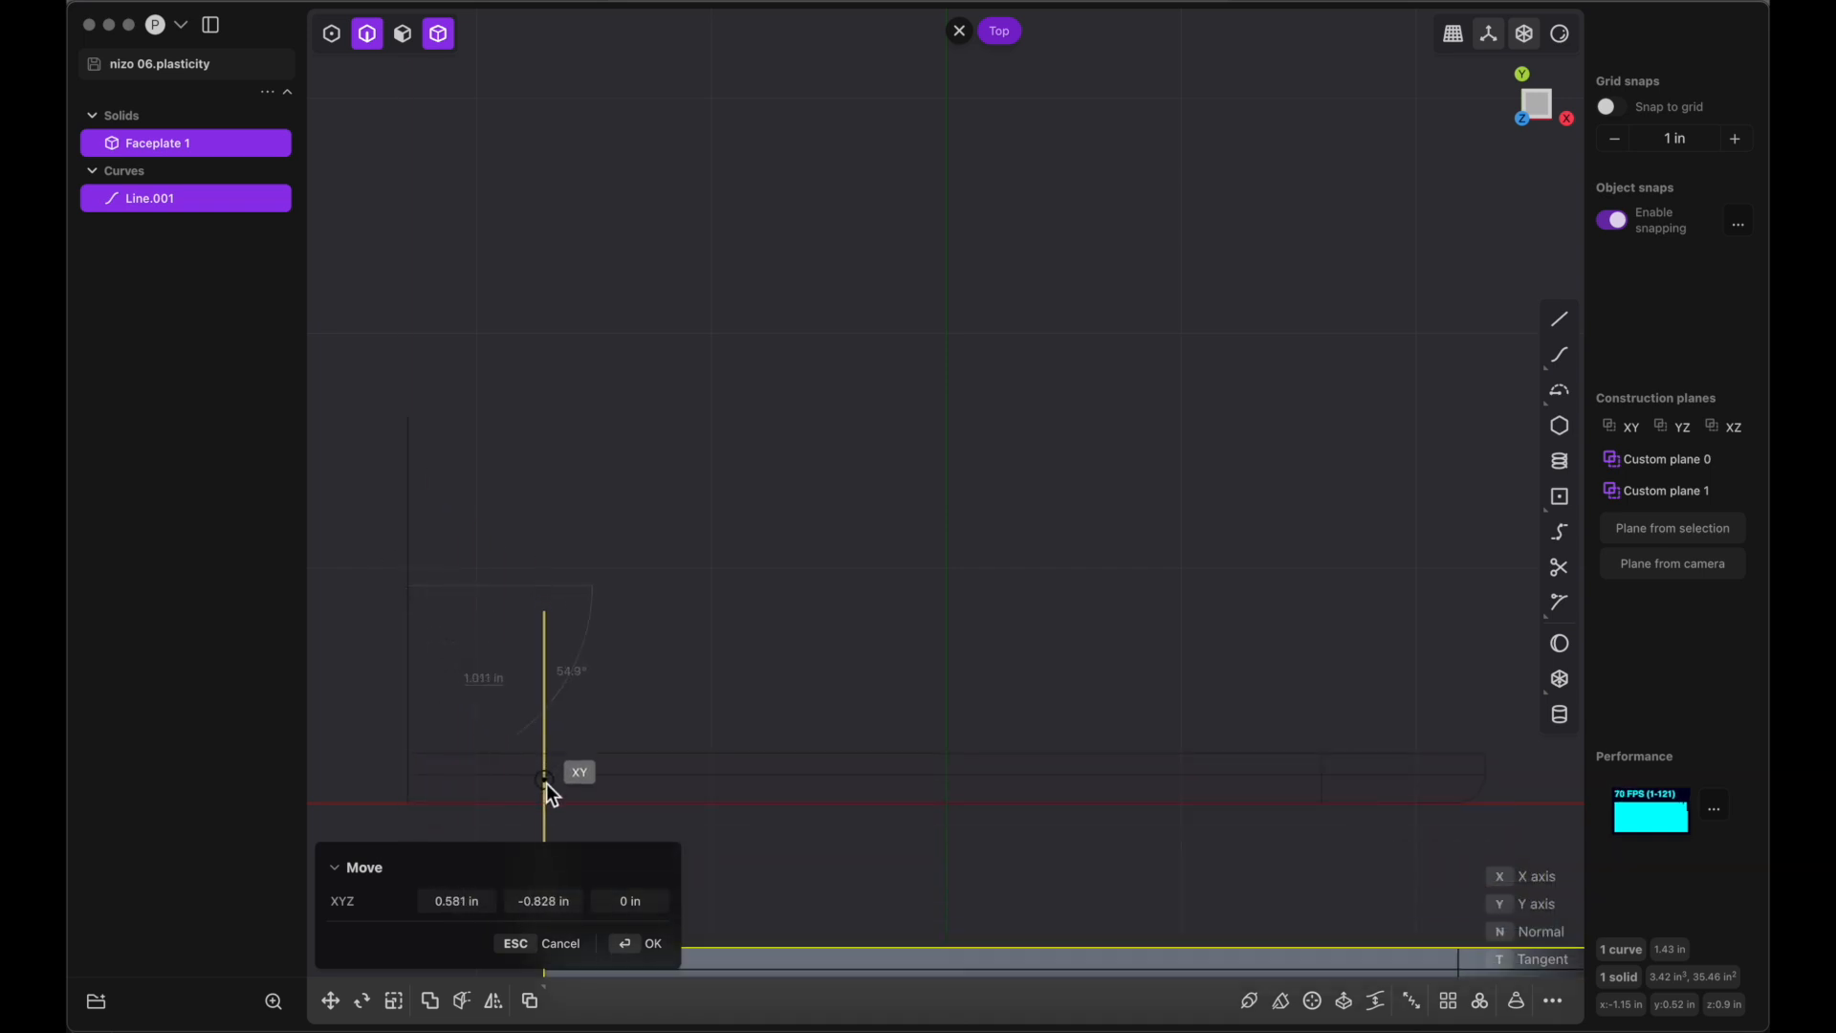
{"action": "left_click", "coordinate": [548, 797]}
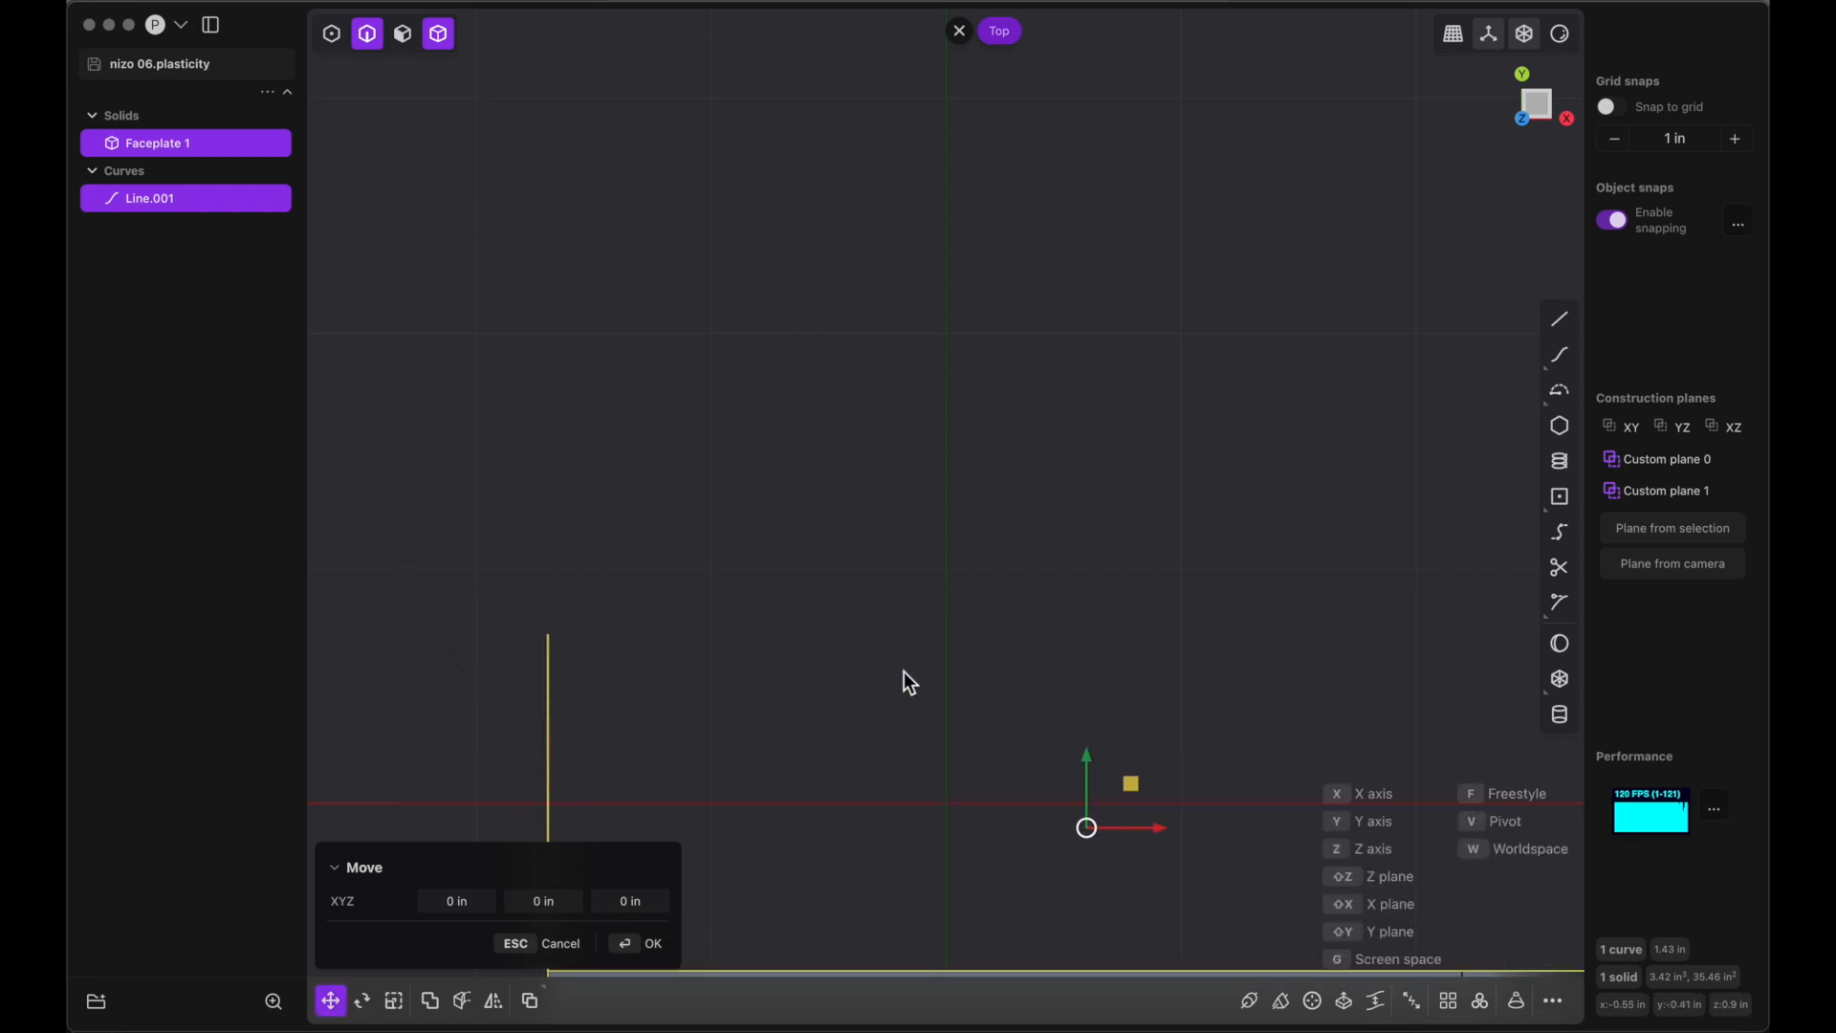
{"action": "scroll", "coordinate": [903, 671], "scroll_direction": "down", "scroll_amount": 5}
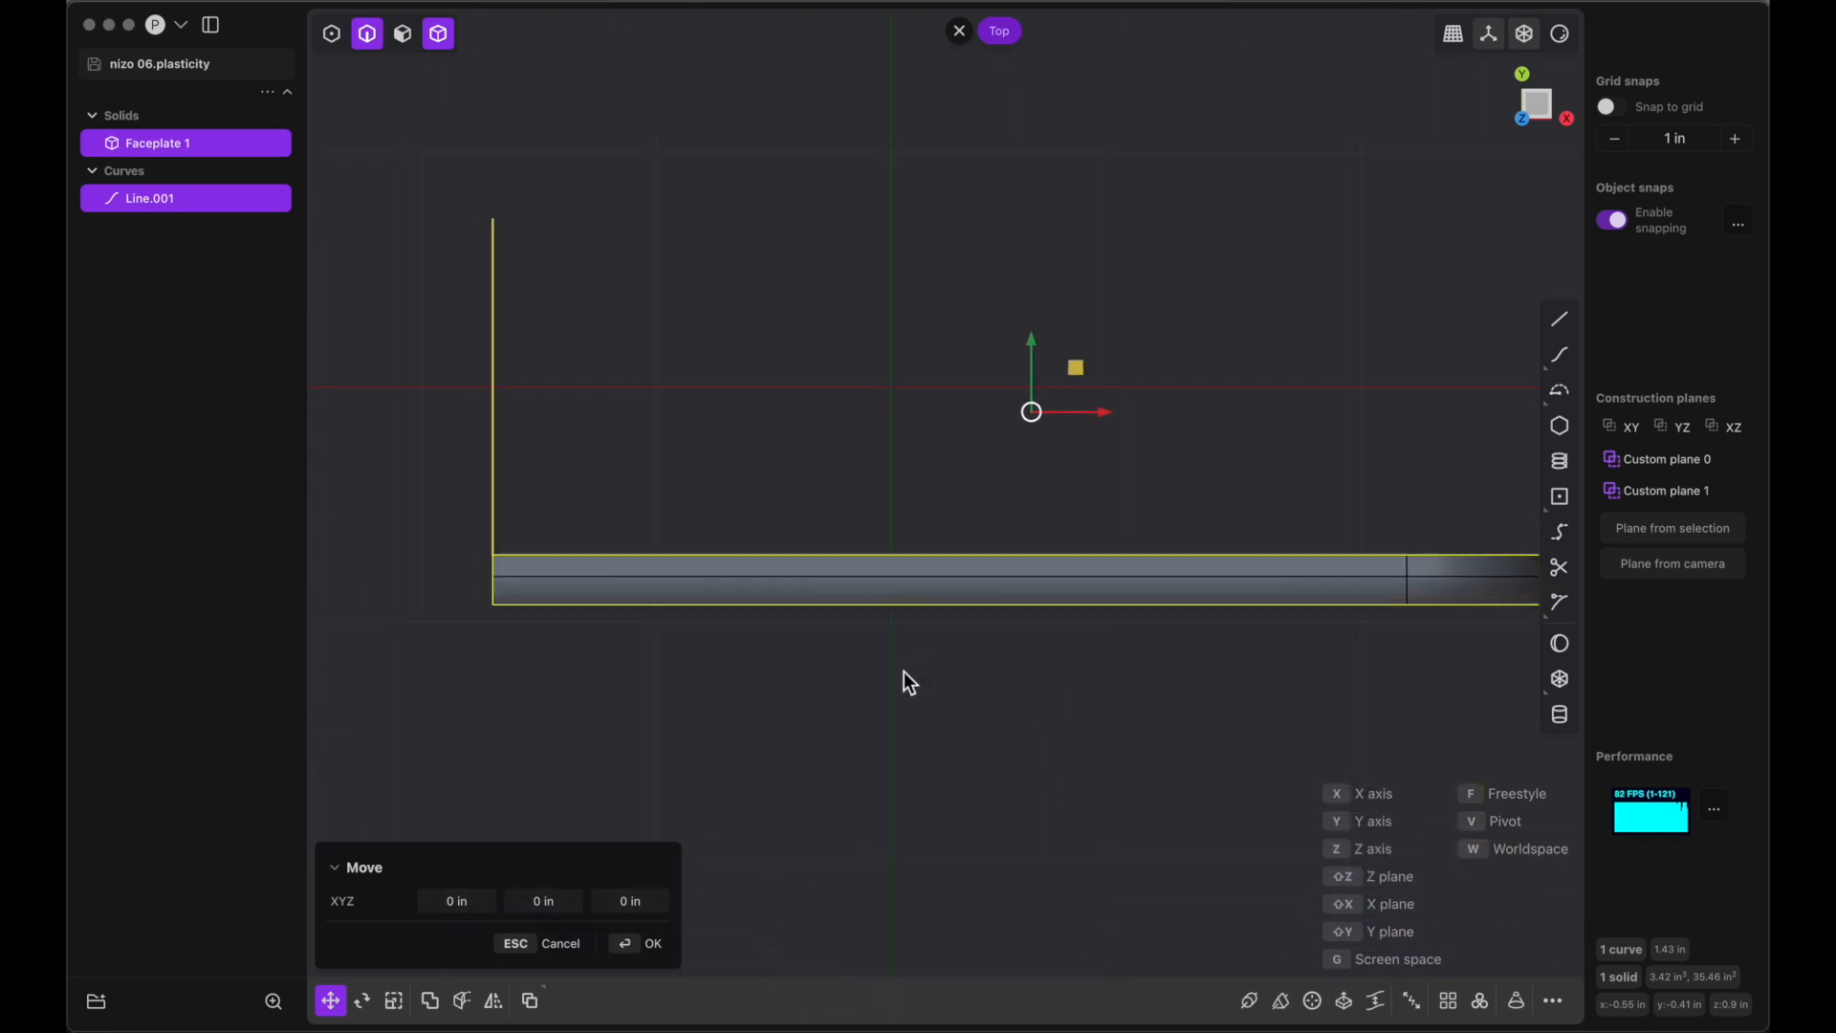
{"action": "scroll", "coordinate": [903, 671], "scroll_direction": "right", "scroll_amount": 1}
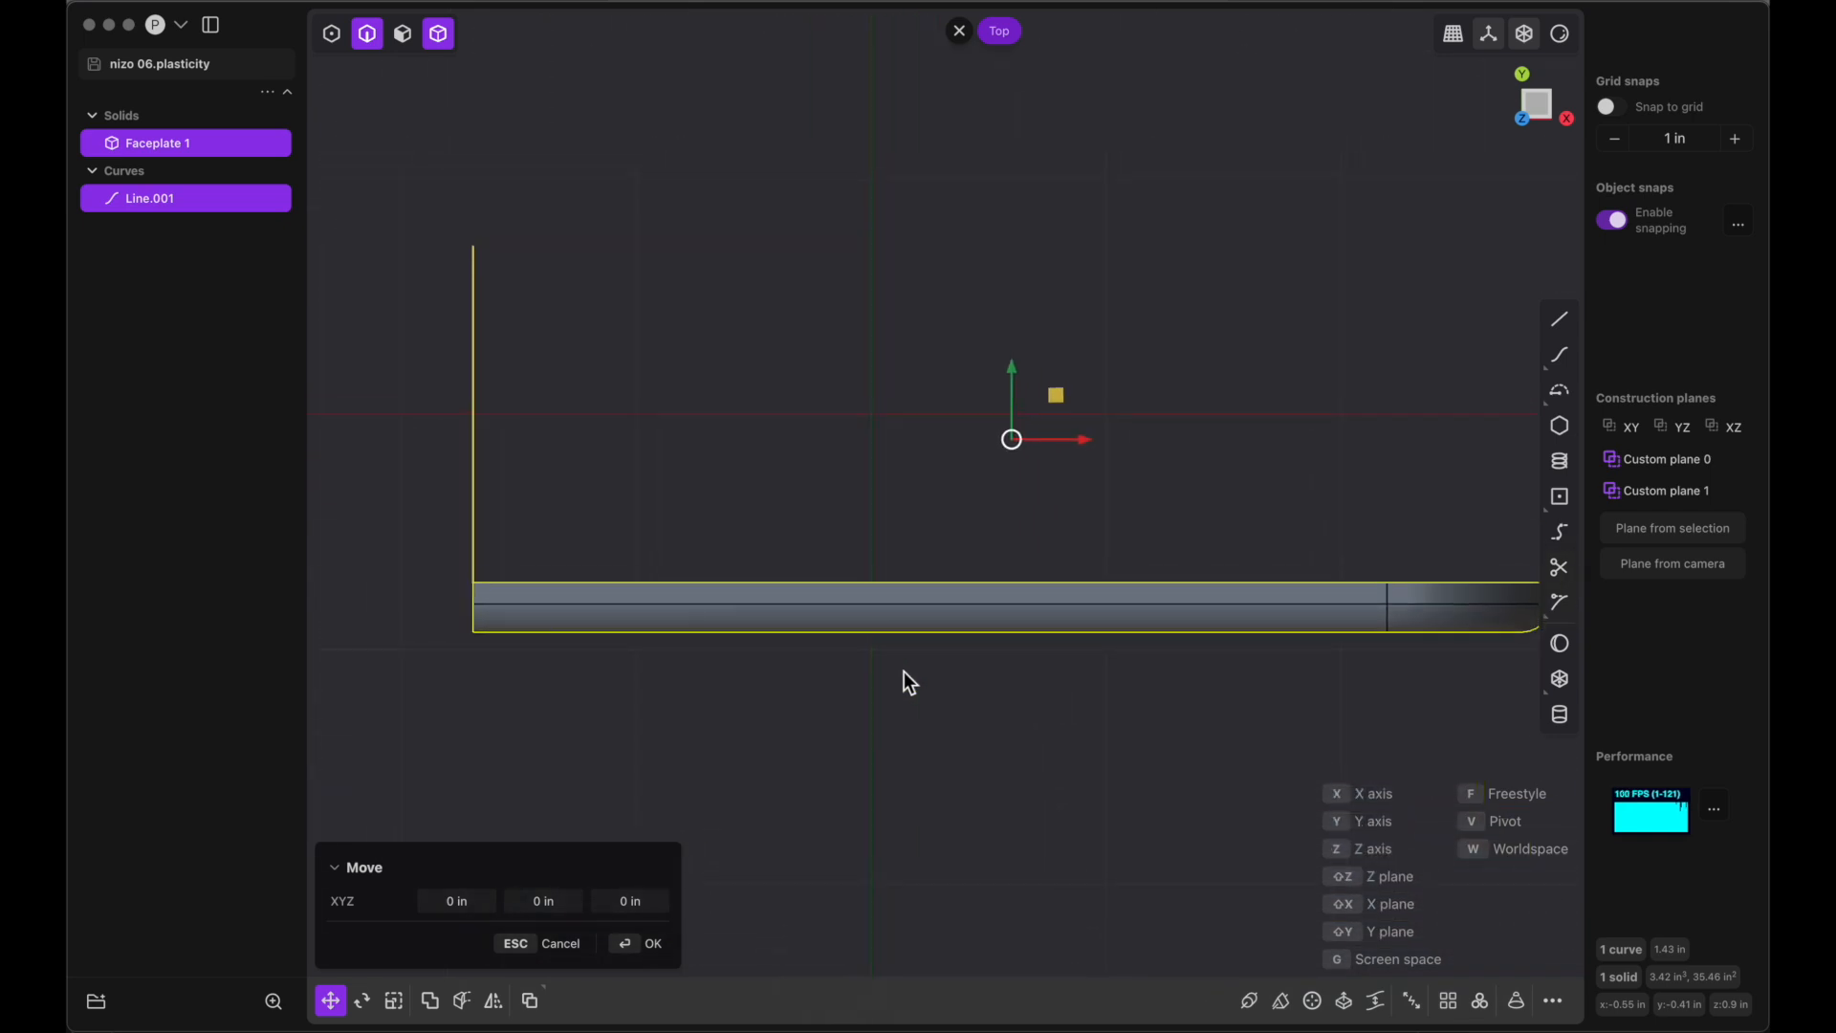
Mirror Faceplate 1 across the XZ plane toward positive Y to create the opposite faceplate
{"action": "left_click", "coordinate": [1076, 743]}
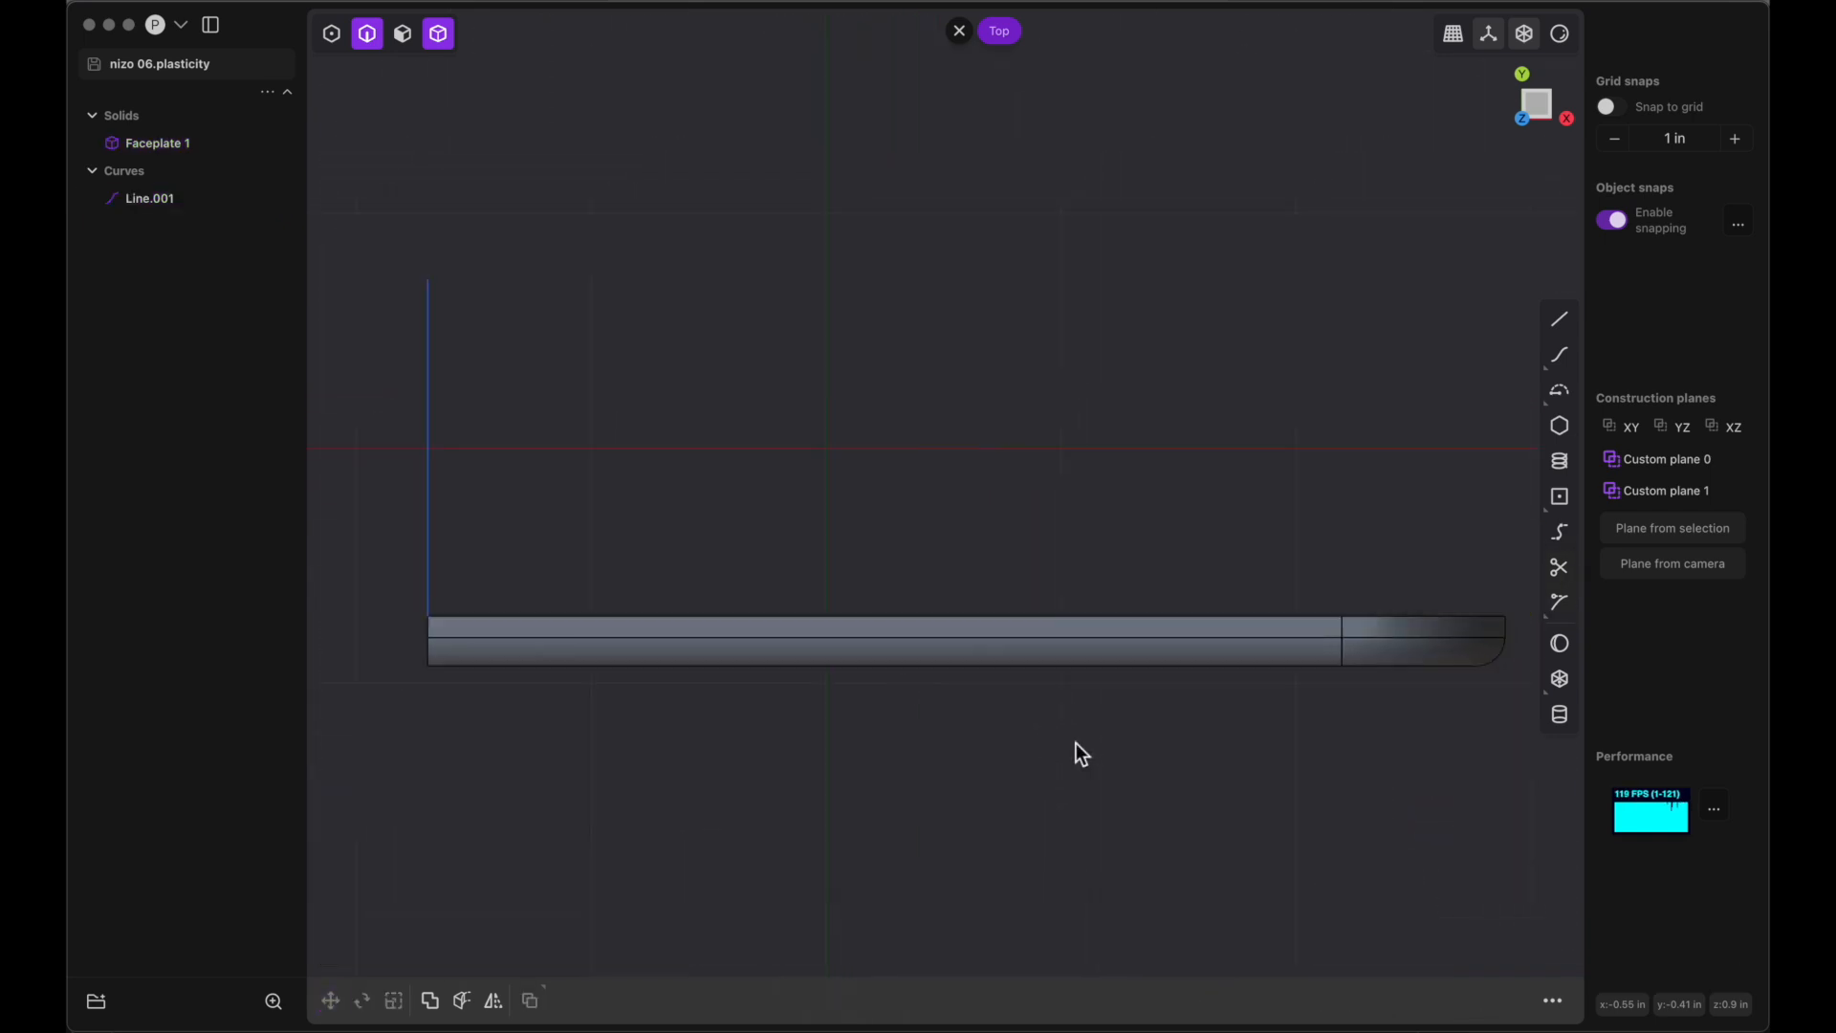
{"action": "left_click", "coordinate": [1054, 663]}
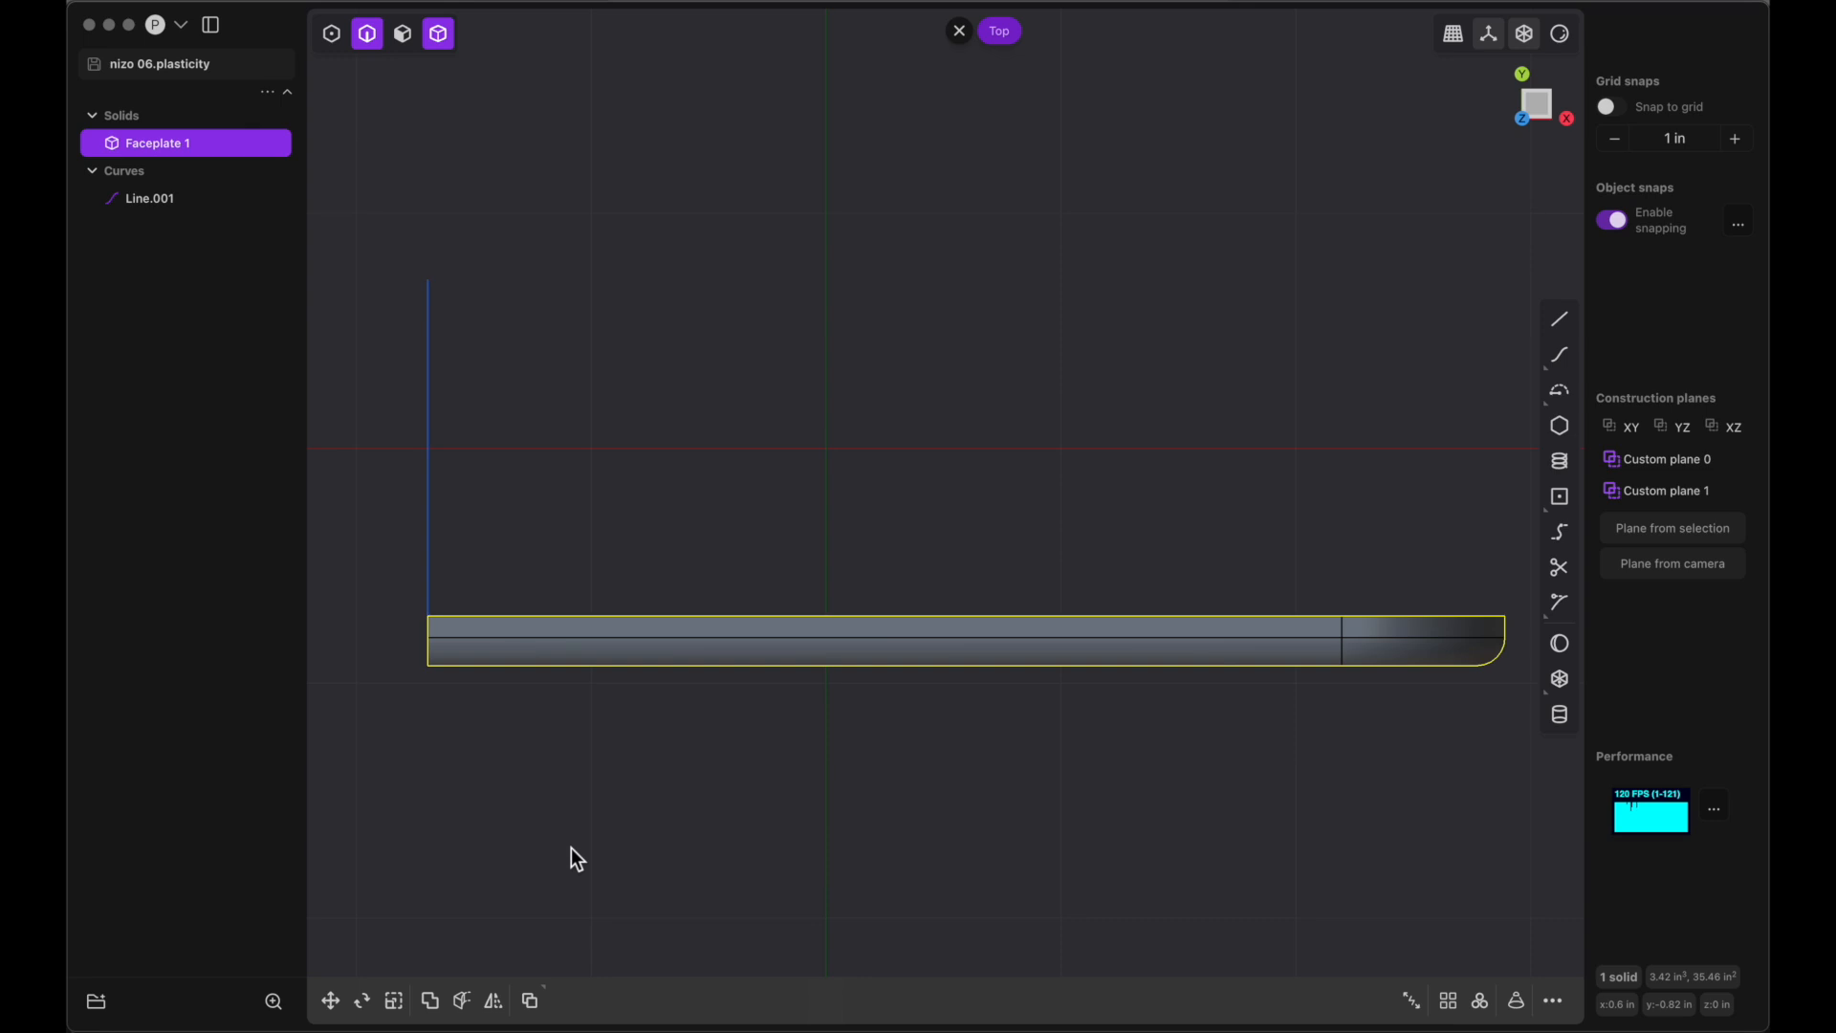
{"action": "left_click", "coordinate": [495, 1001]}
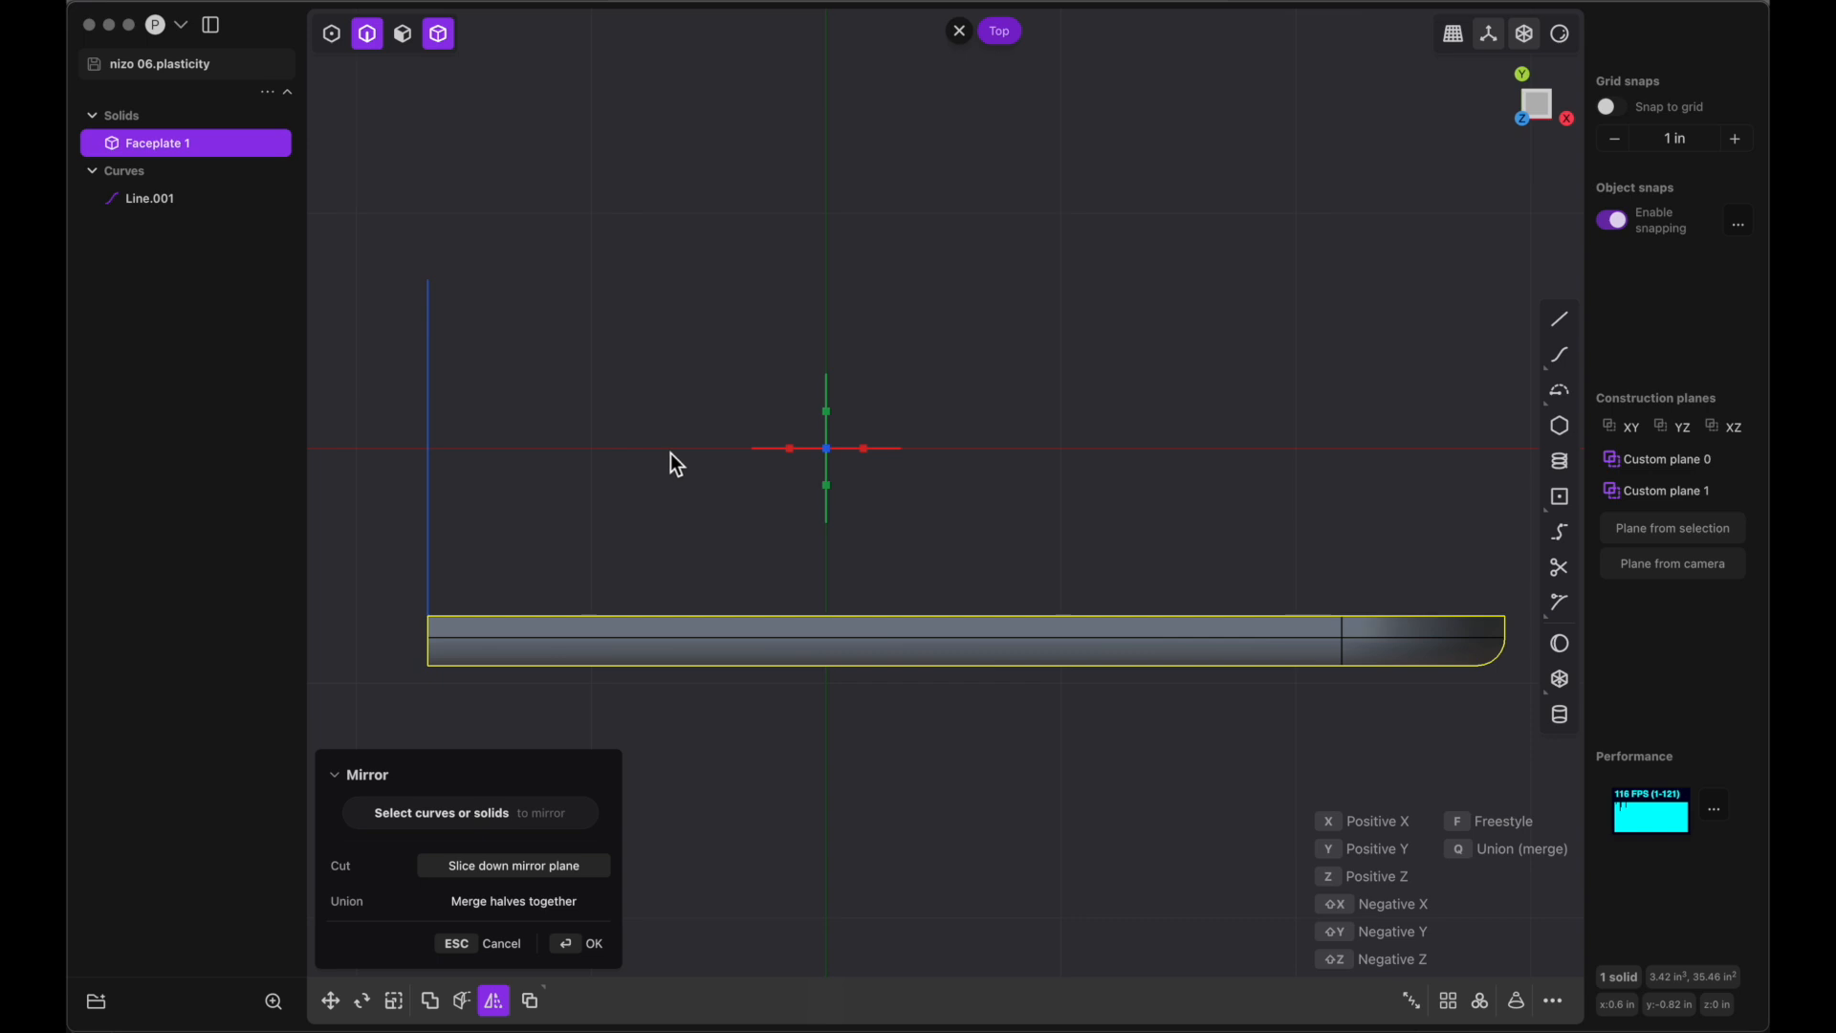
{"action": "left_click", "coordinate": [831, 414]}
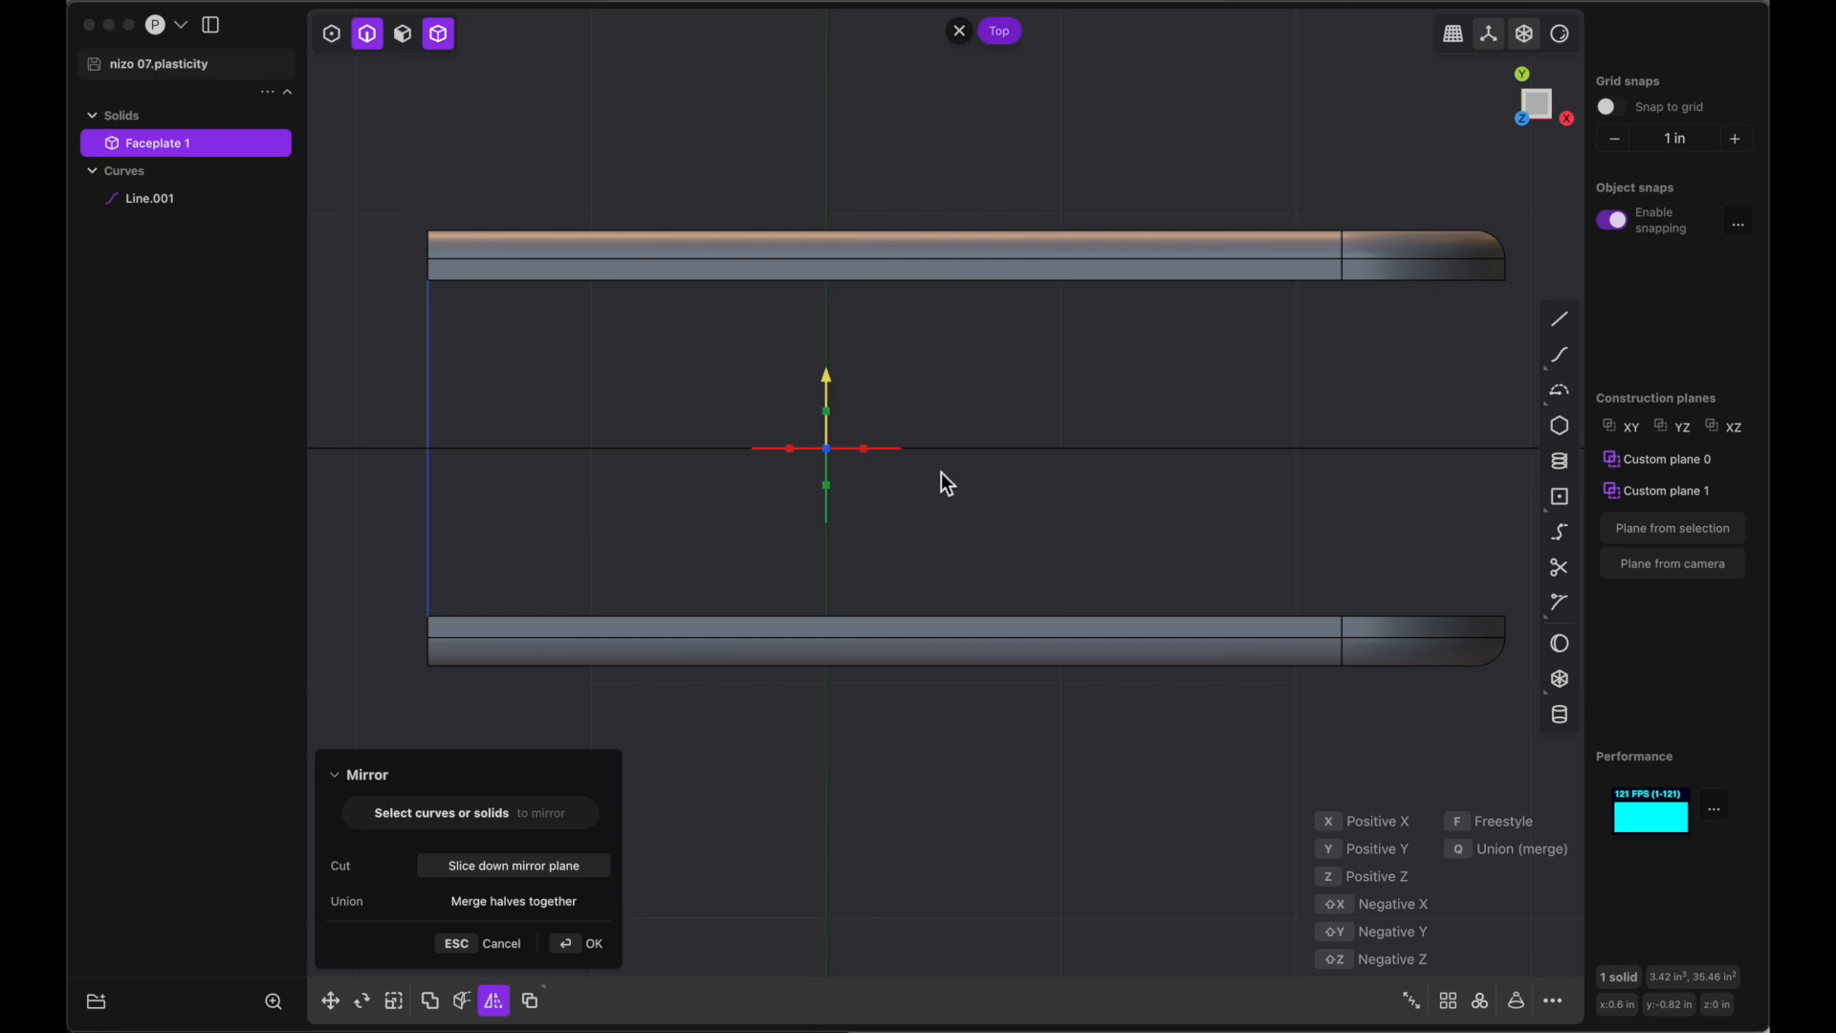
{"action": "left_click", "coordinate": [581, 950]}
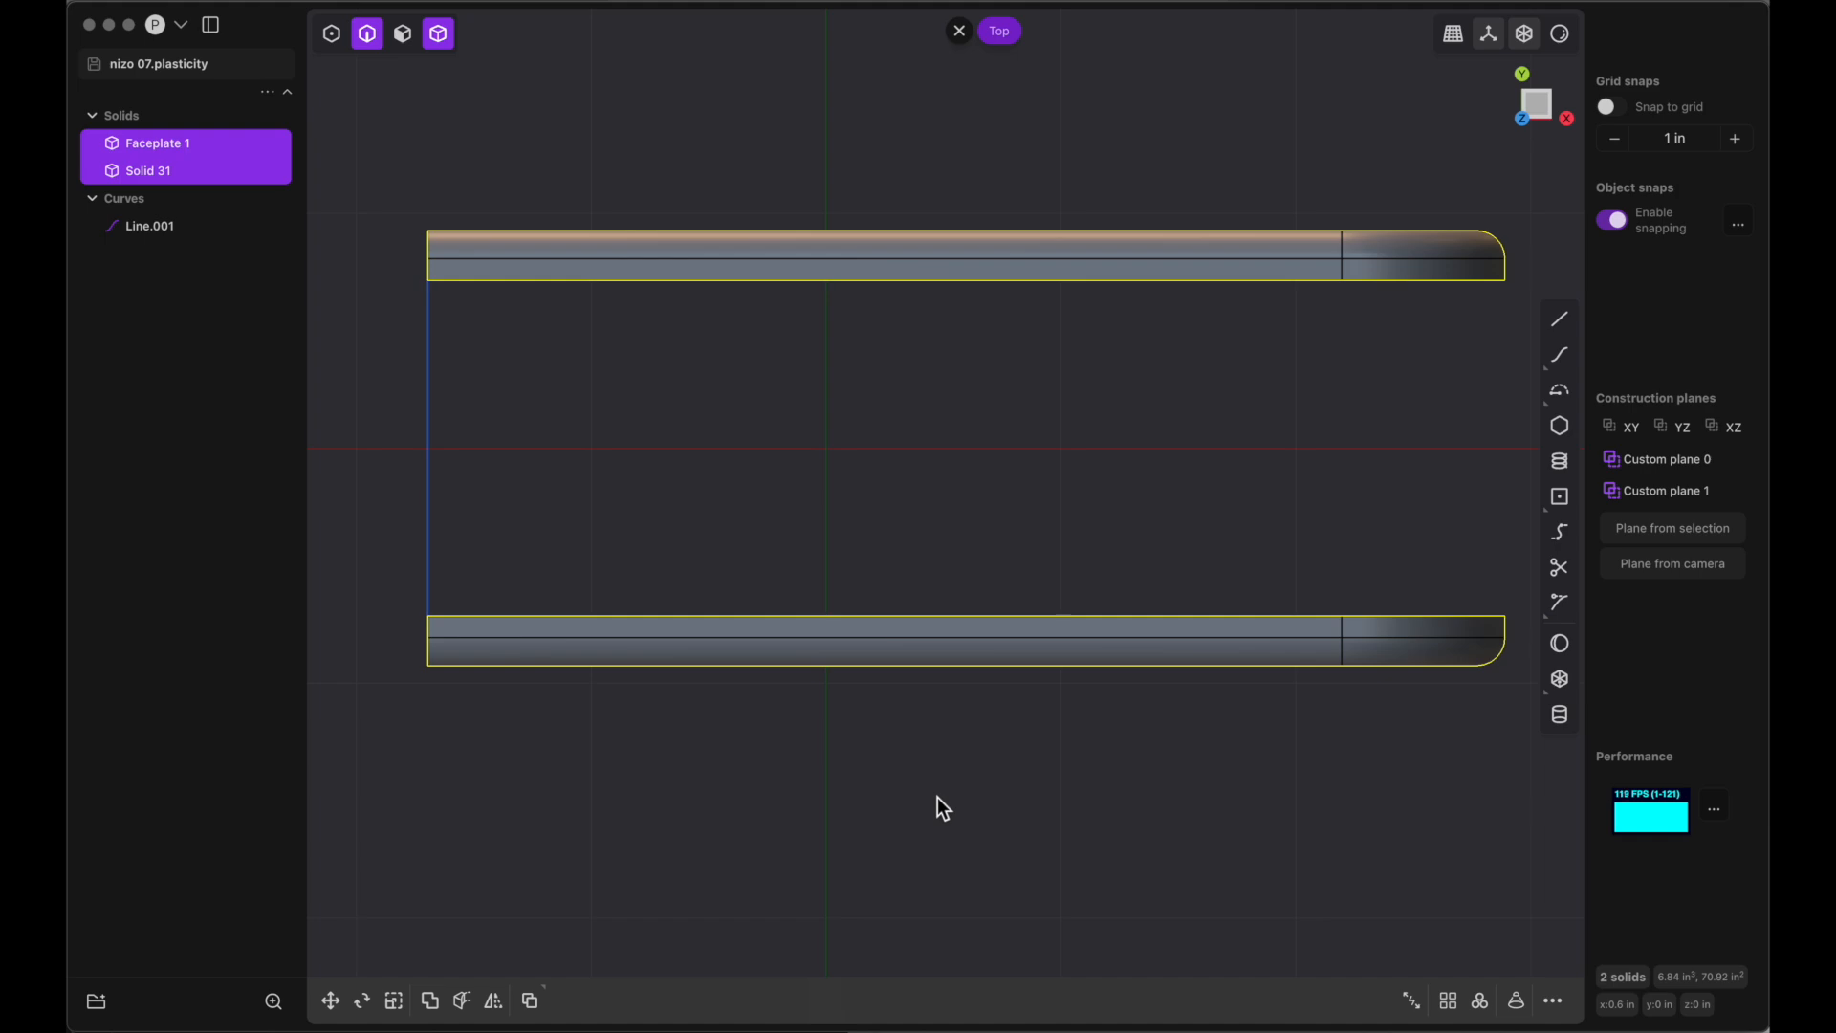
Delete the spacing line between the two faceplates
{"action": "middle_click_drag", "start_coordinate": [937, 796], "coordinate": [937, 795]}
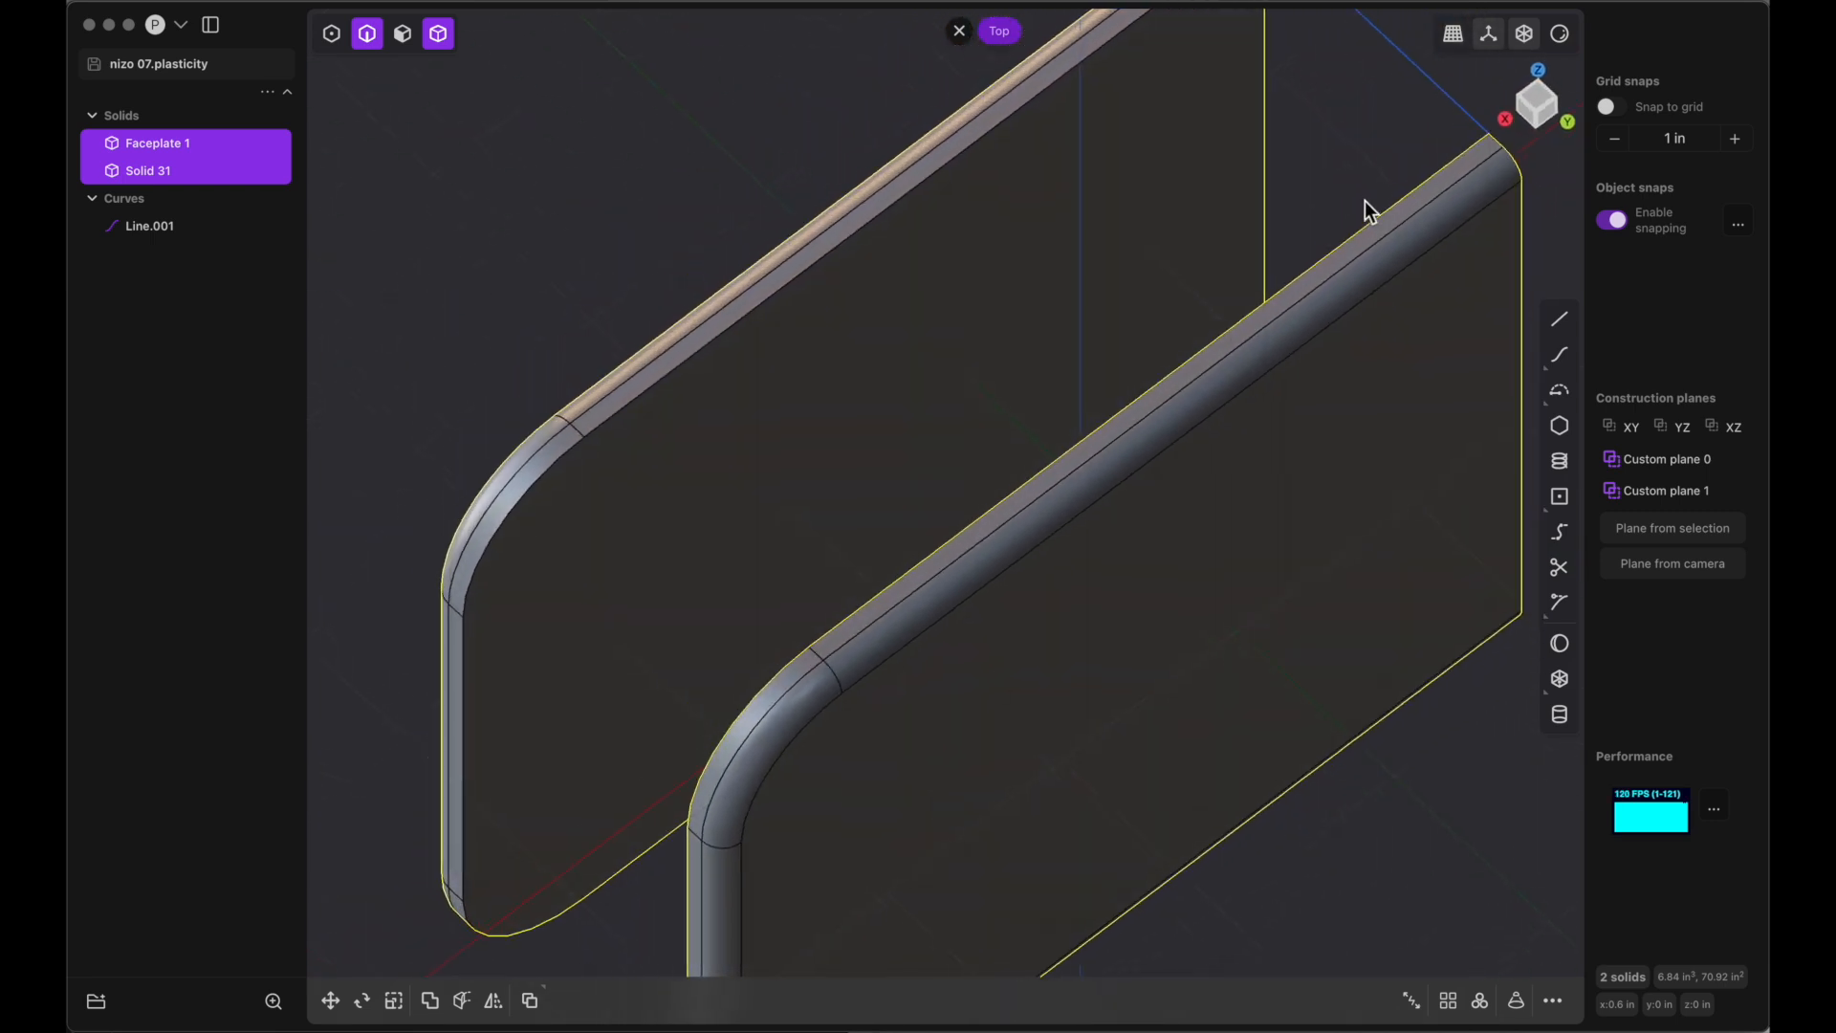
{"action": "left_click", "coordinate": [1436, 88]}
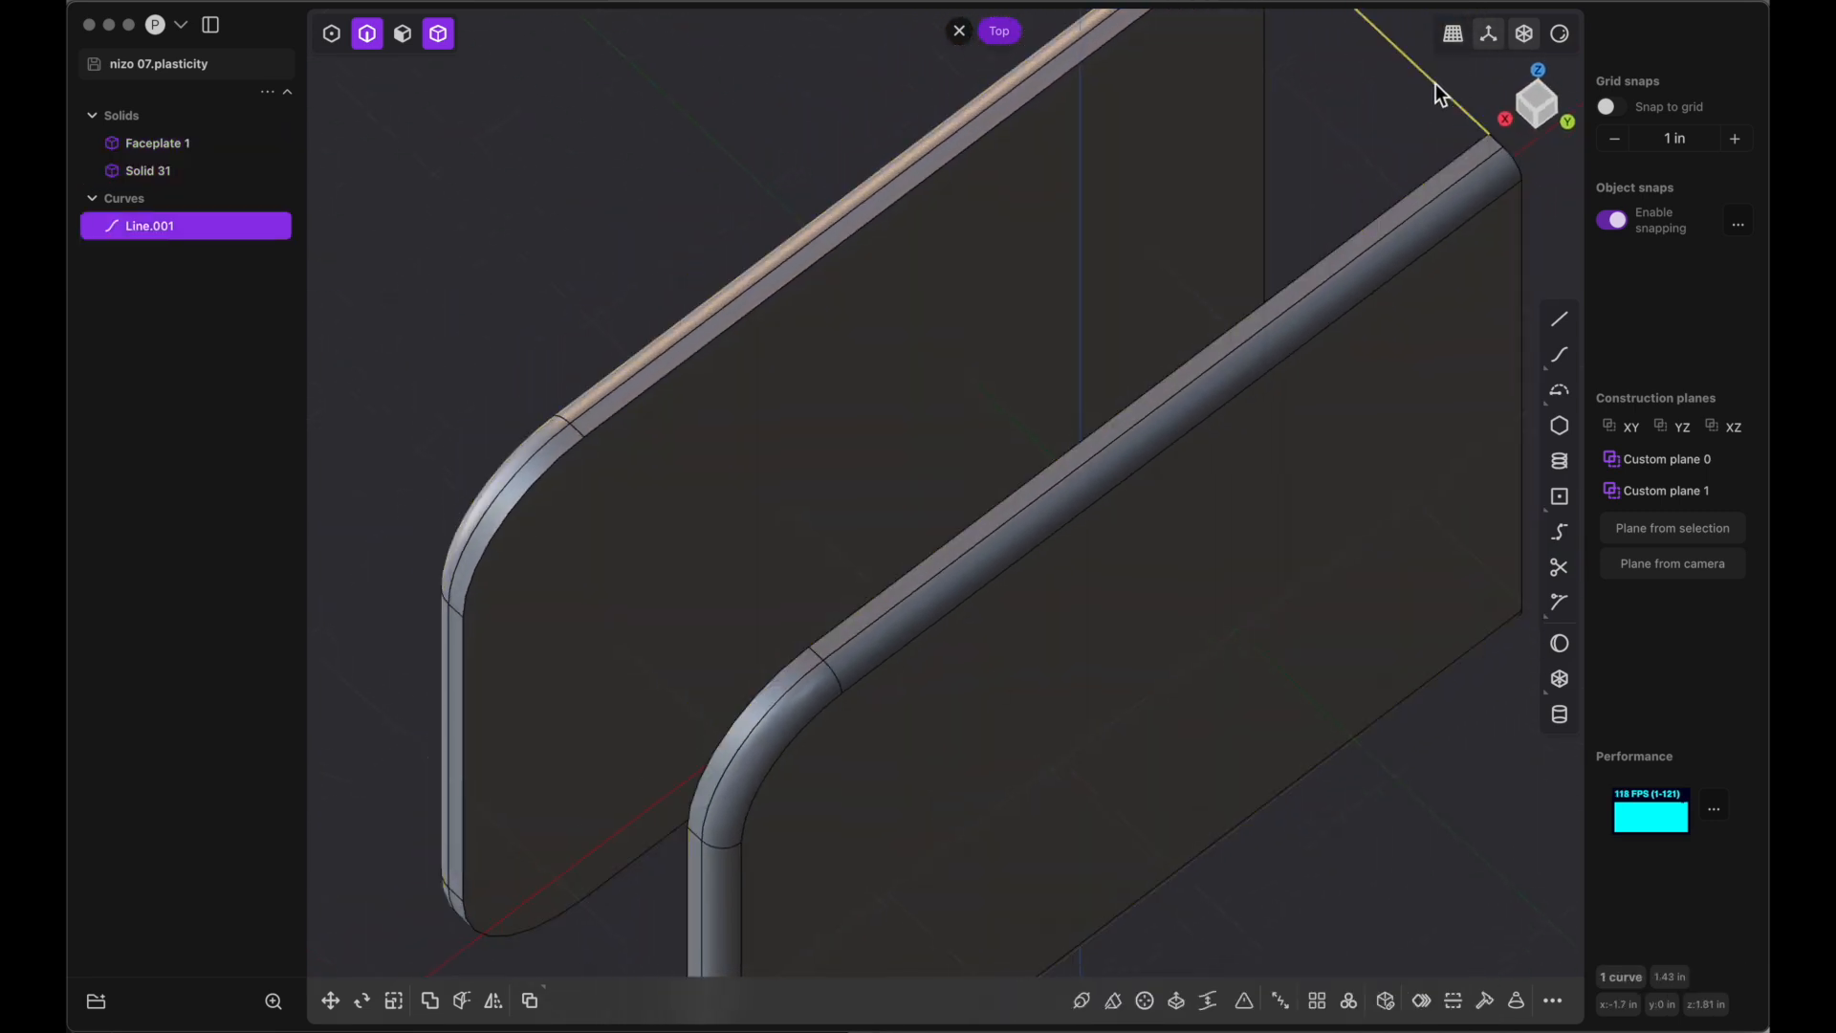
{"action": "key", "text": "Delete"}
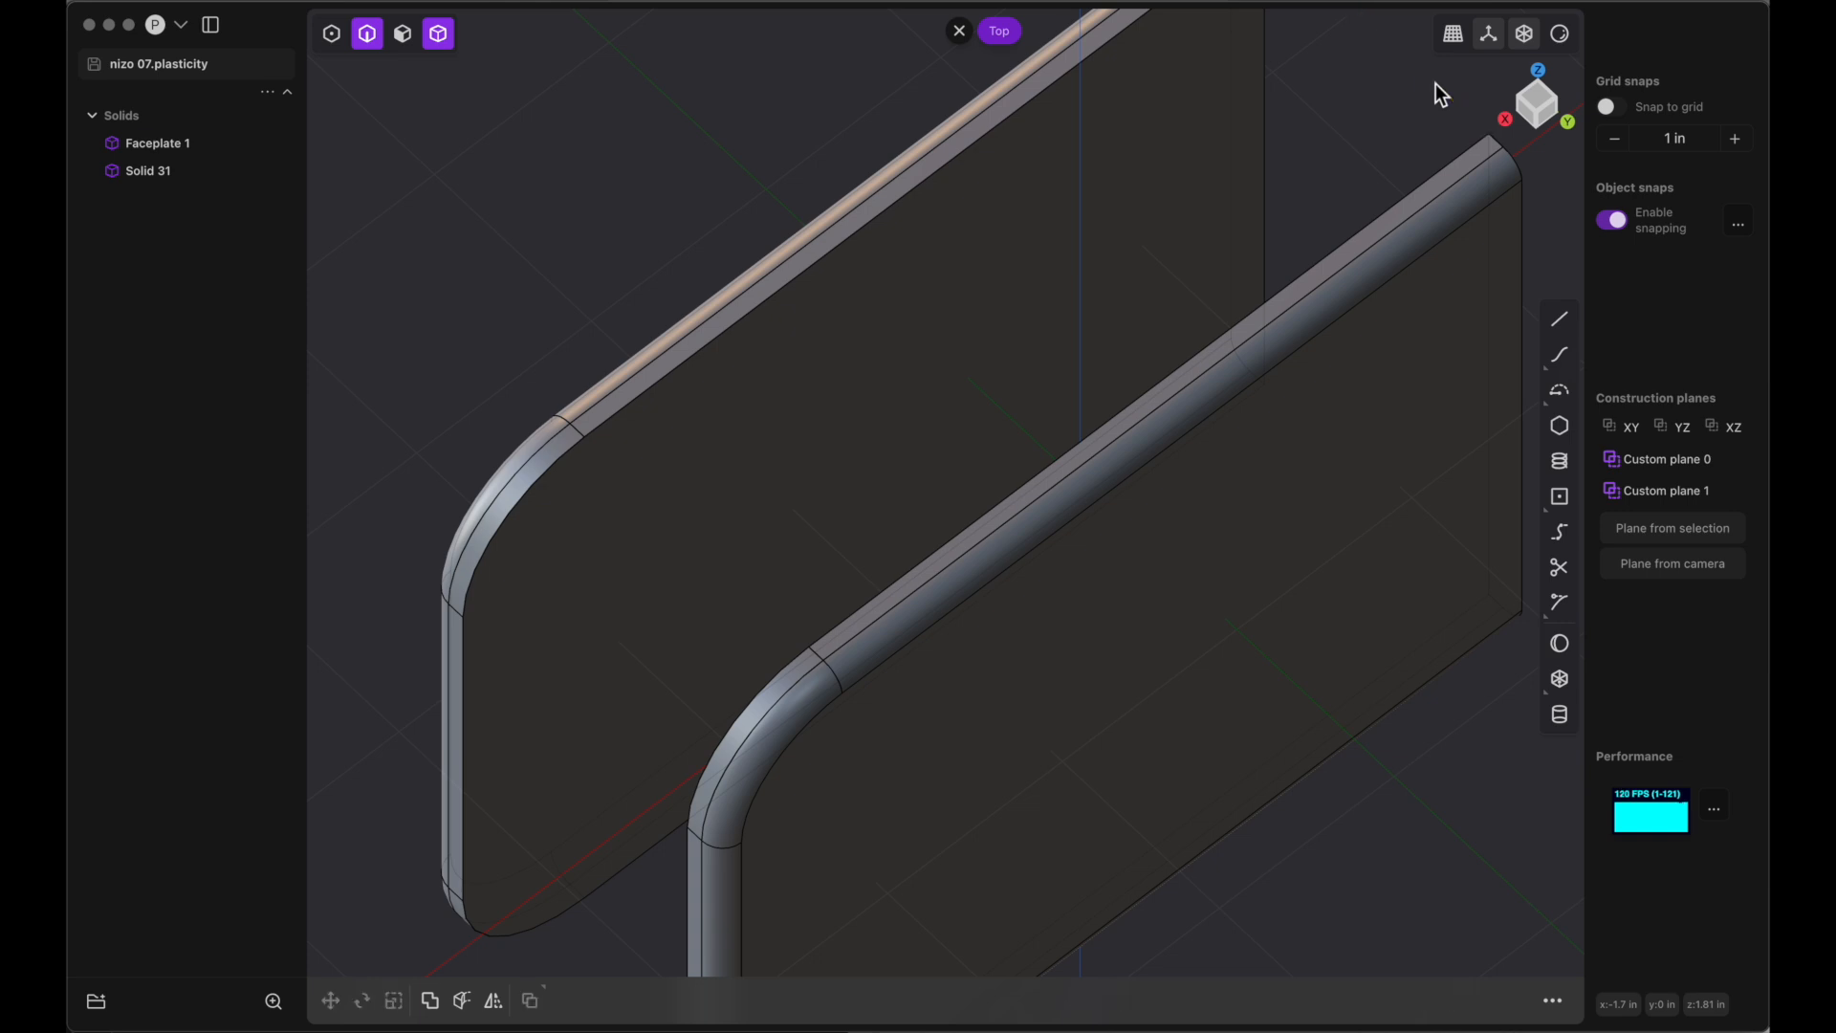
Rename the mirrored solid as Faceplate 2
{"action": "left_click", "coordinate": [160, 145]}
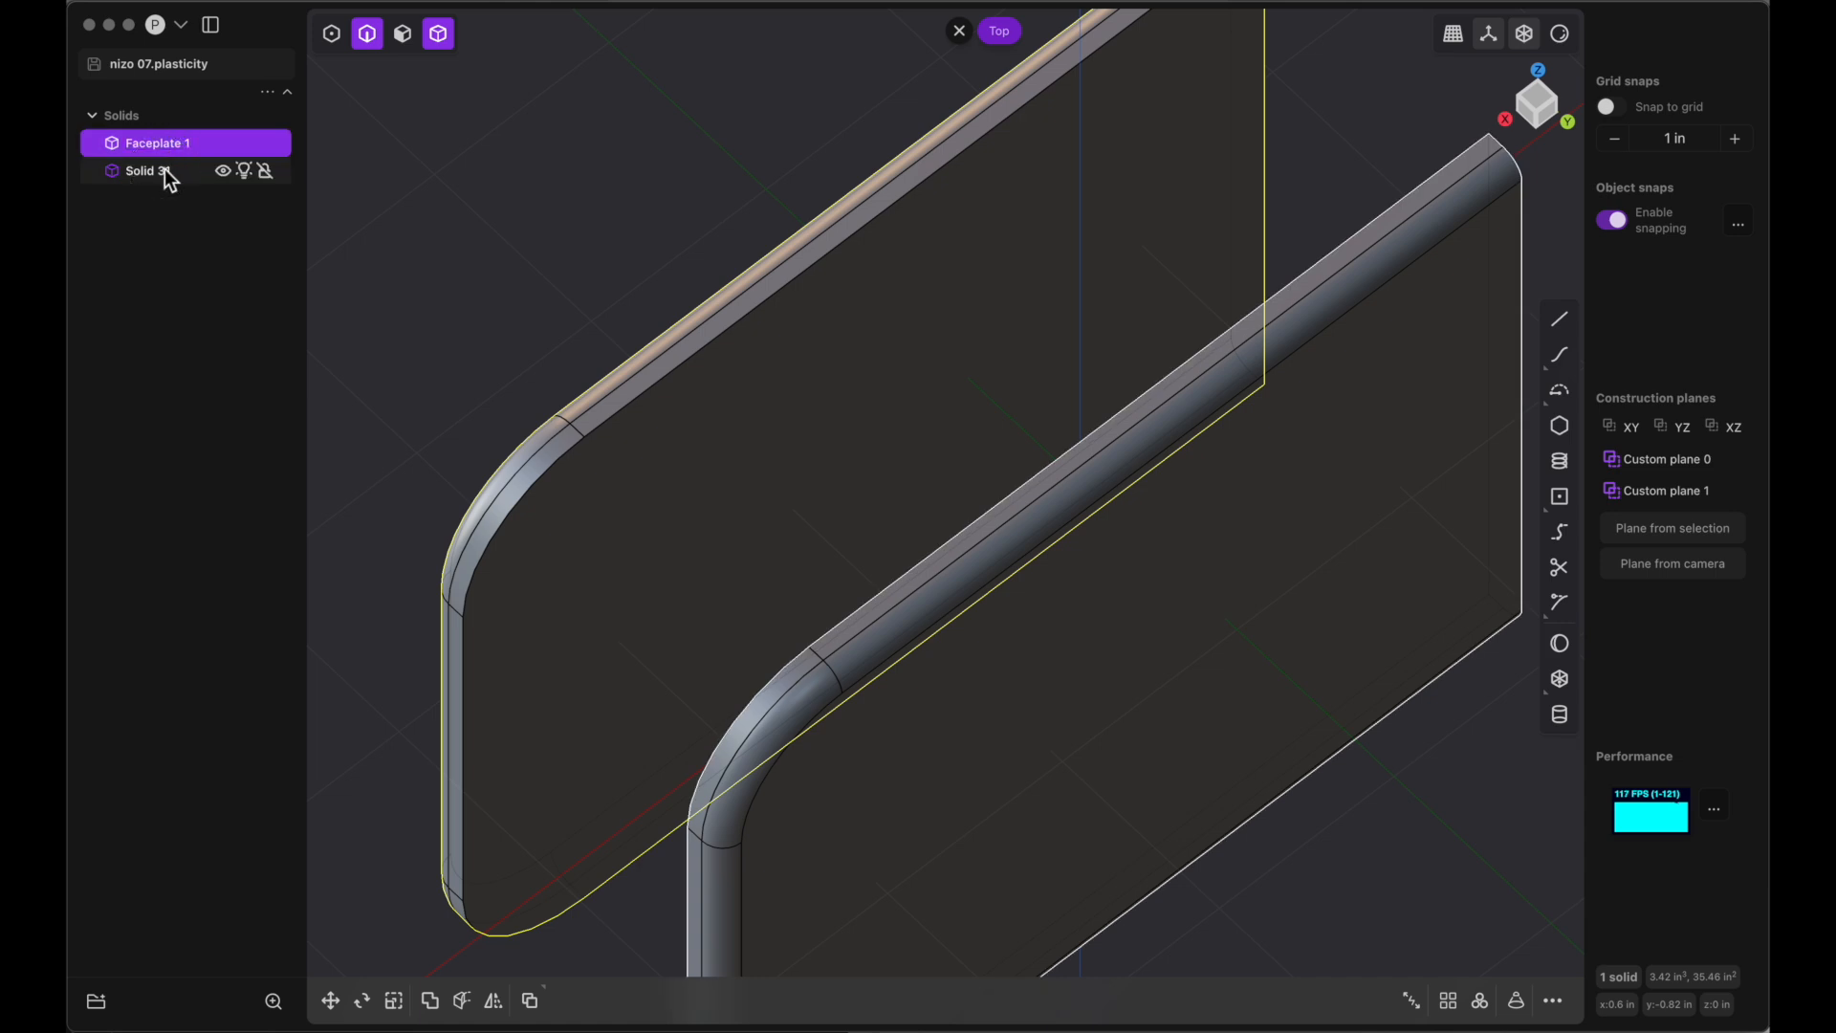
{"action": "double_click", "coordinate": [165, 170]}
{"action": "type", "text": "Faceplate 2"}
{"action": "key", "text": "Return"}
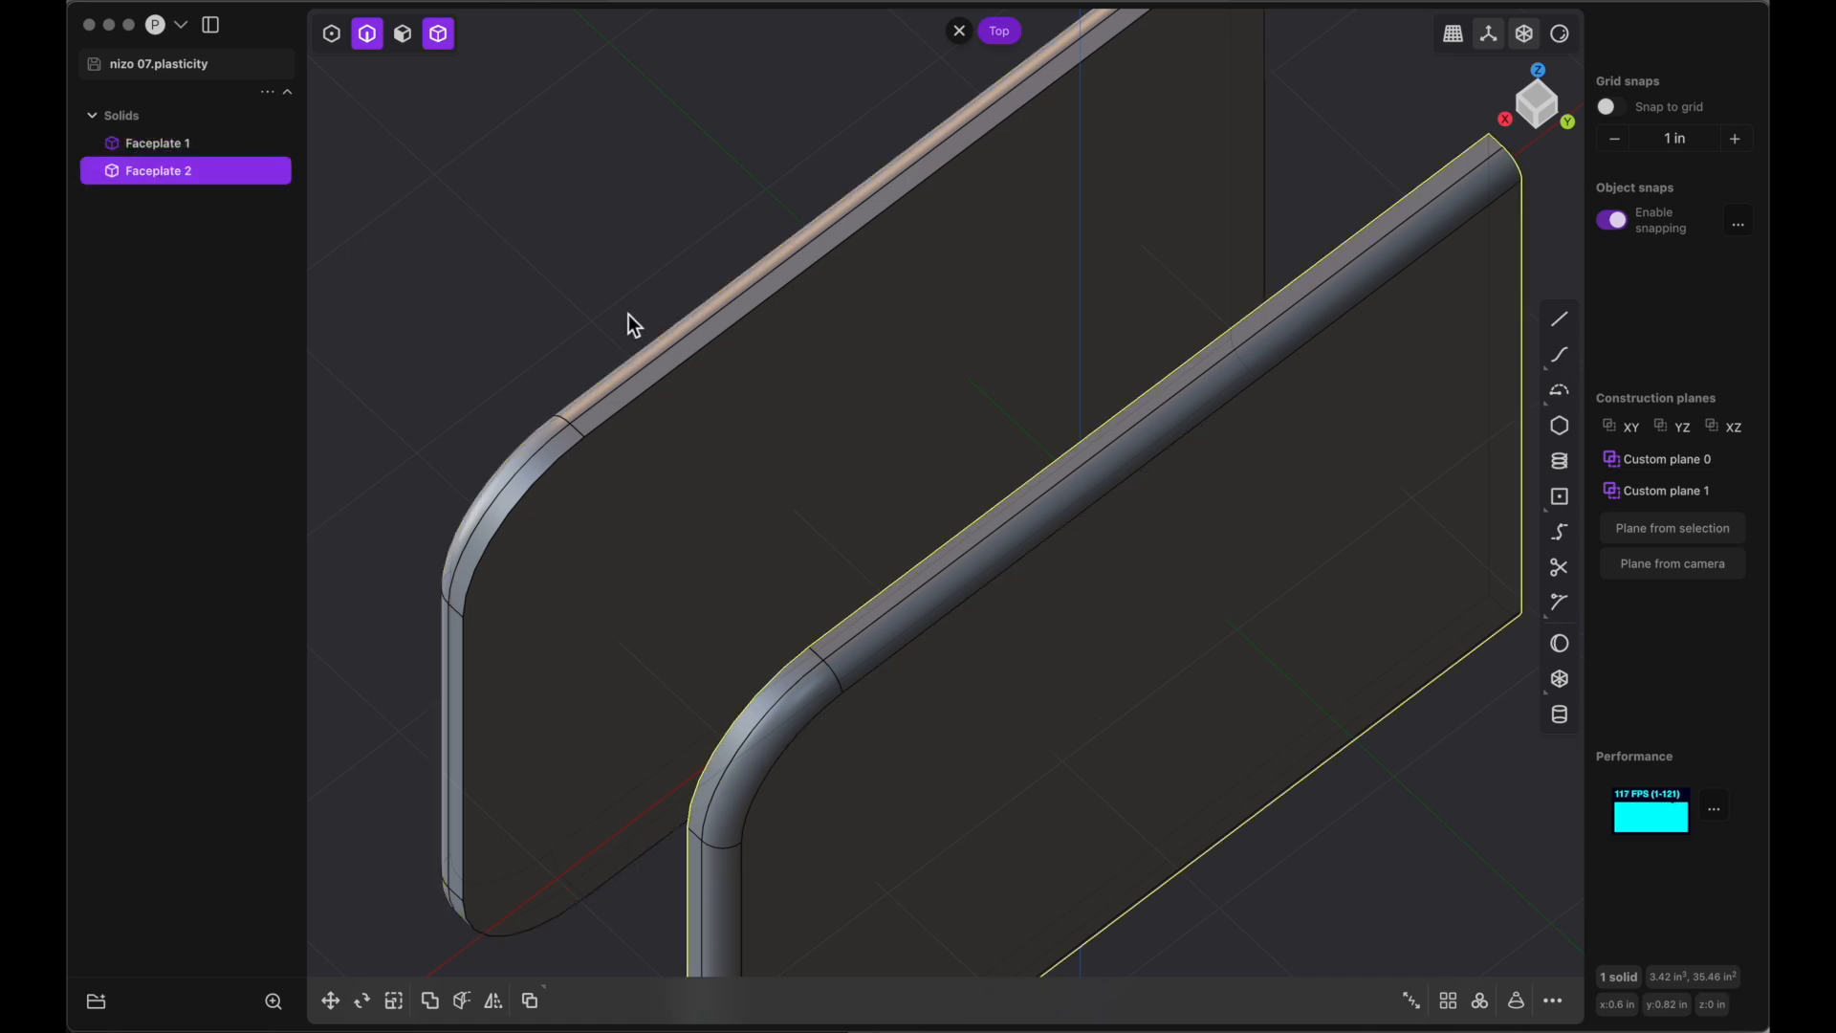
Duplicate the five-edge chain around the inner face of each faceplate as a separate curve, excluding the square end
{"action": "left_click", "coordinate": [368, 37]}
{"action": "scroll", "coordinate": [843, 289], "scroll_direction": "down", "scroll_amount": 5}
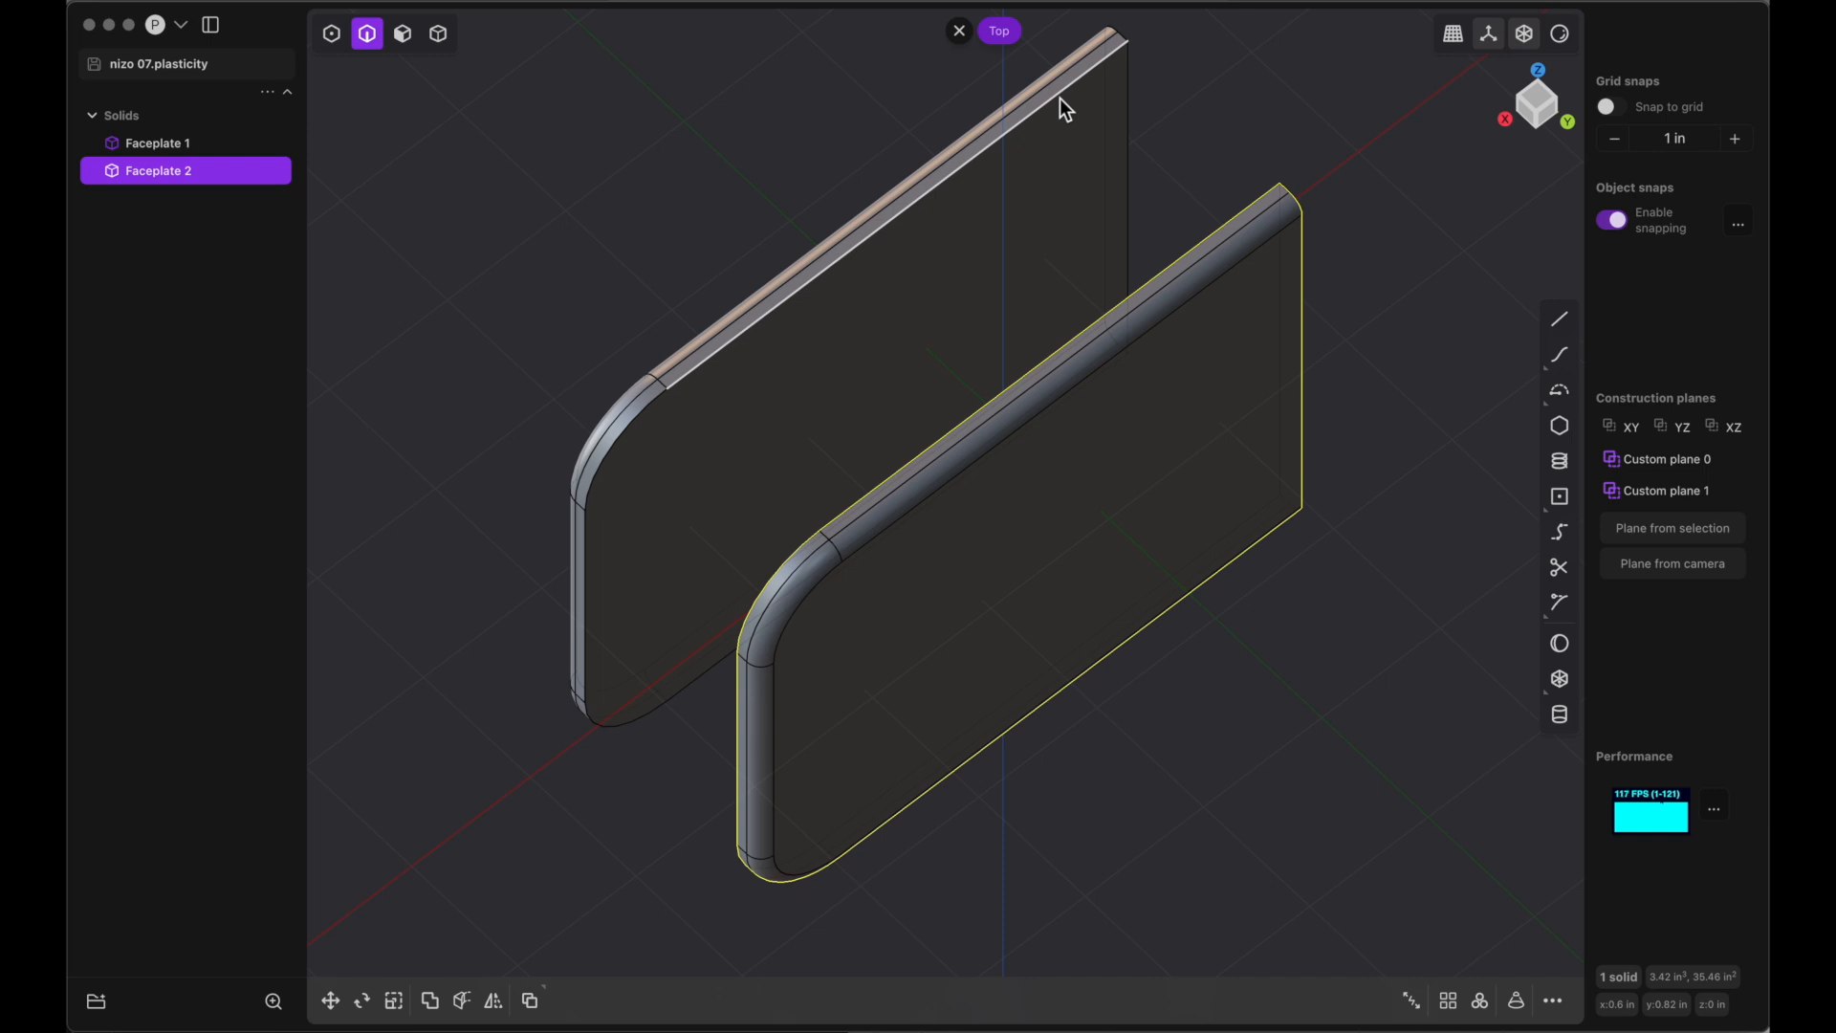
{"action": "left_click", "coordinate": [1060, 100]}
{"action": "key", "text": "f"}
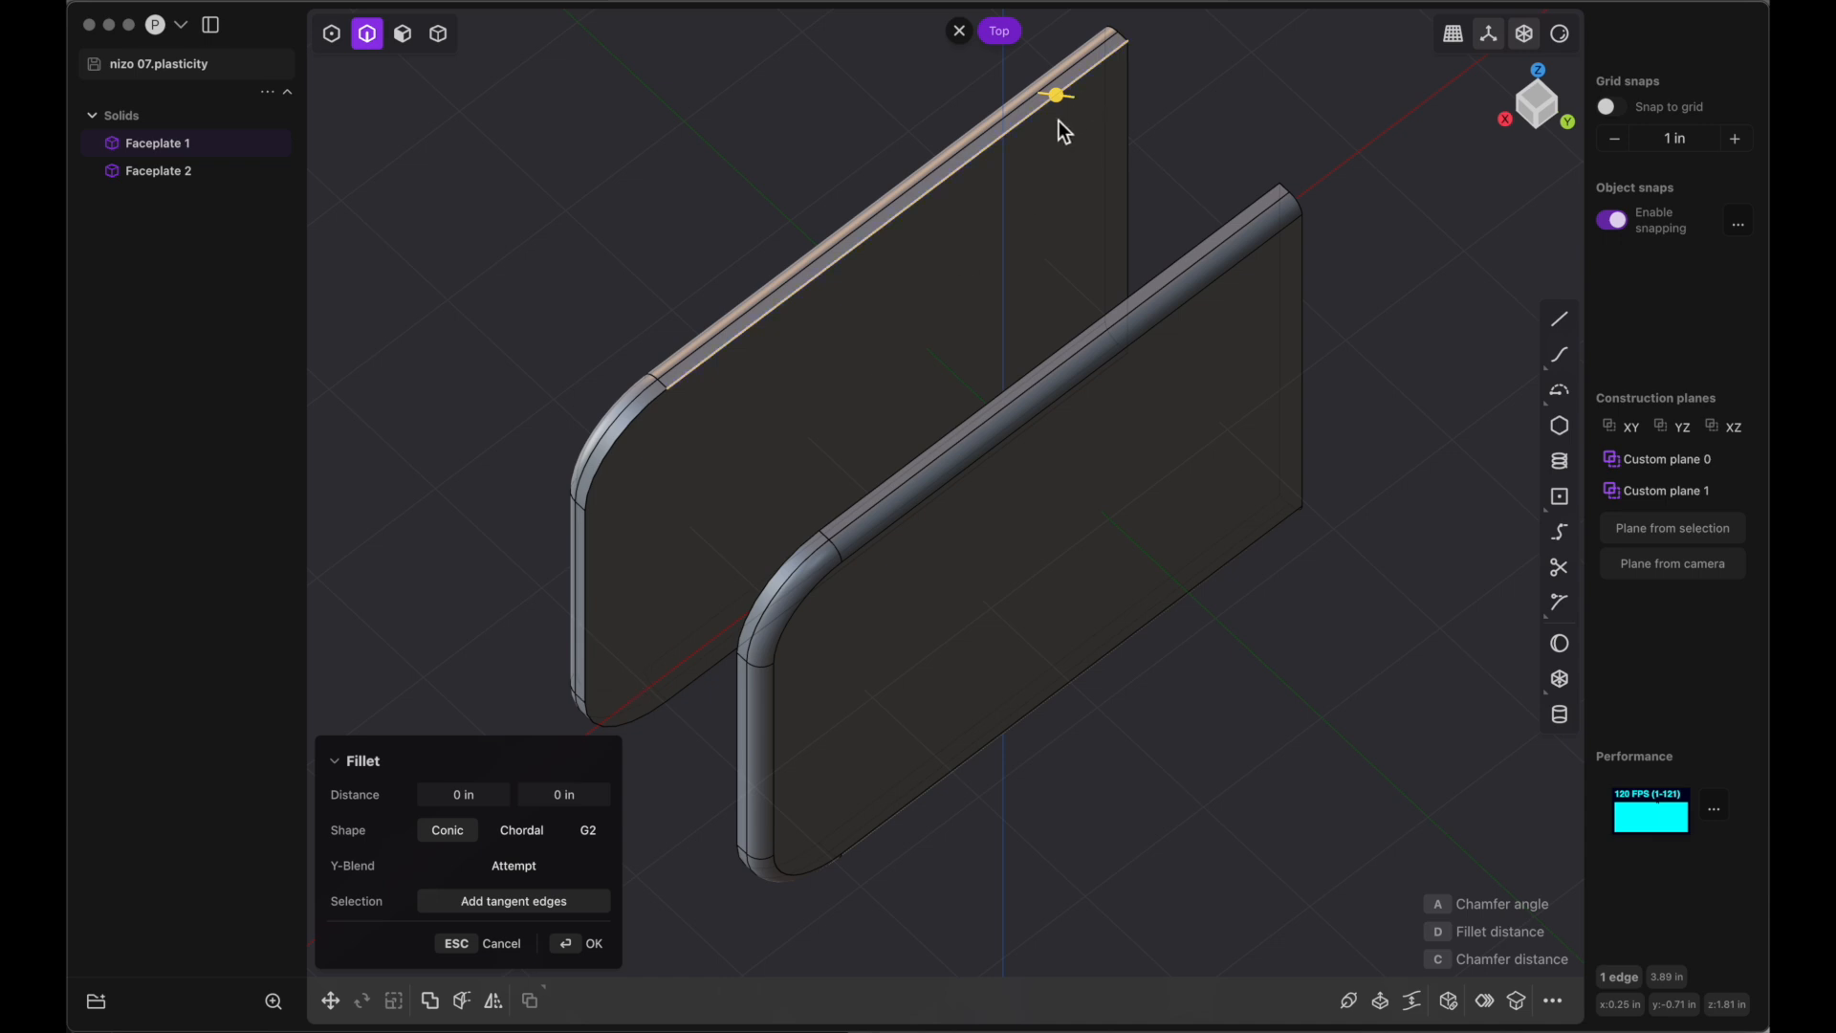
{"action": "left_click", "coordinate": [958, 176], "text": "alt"}
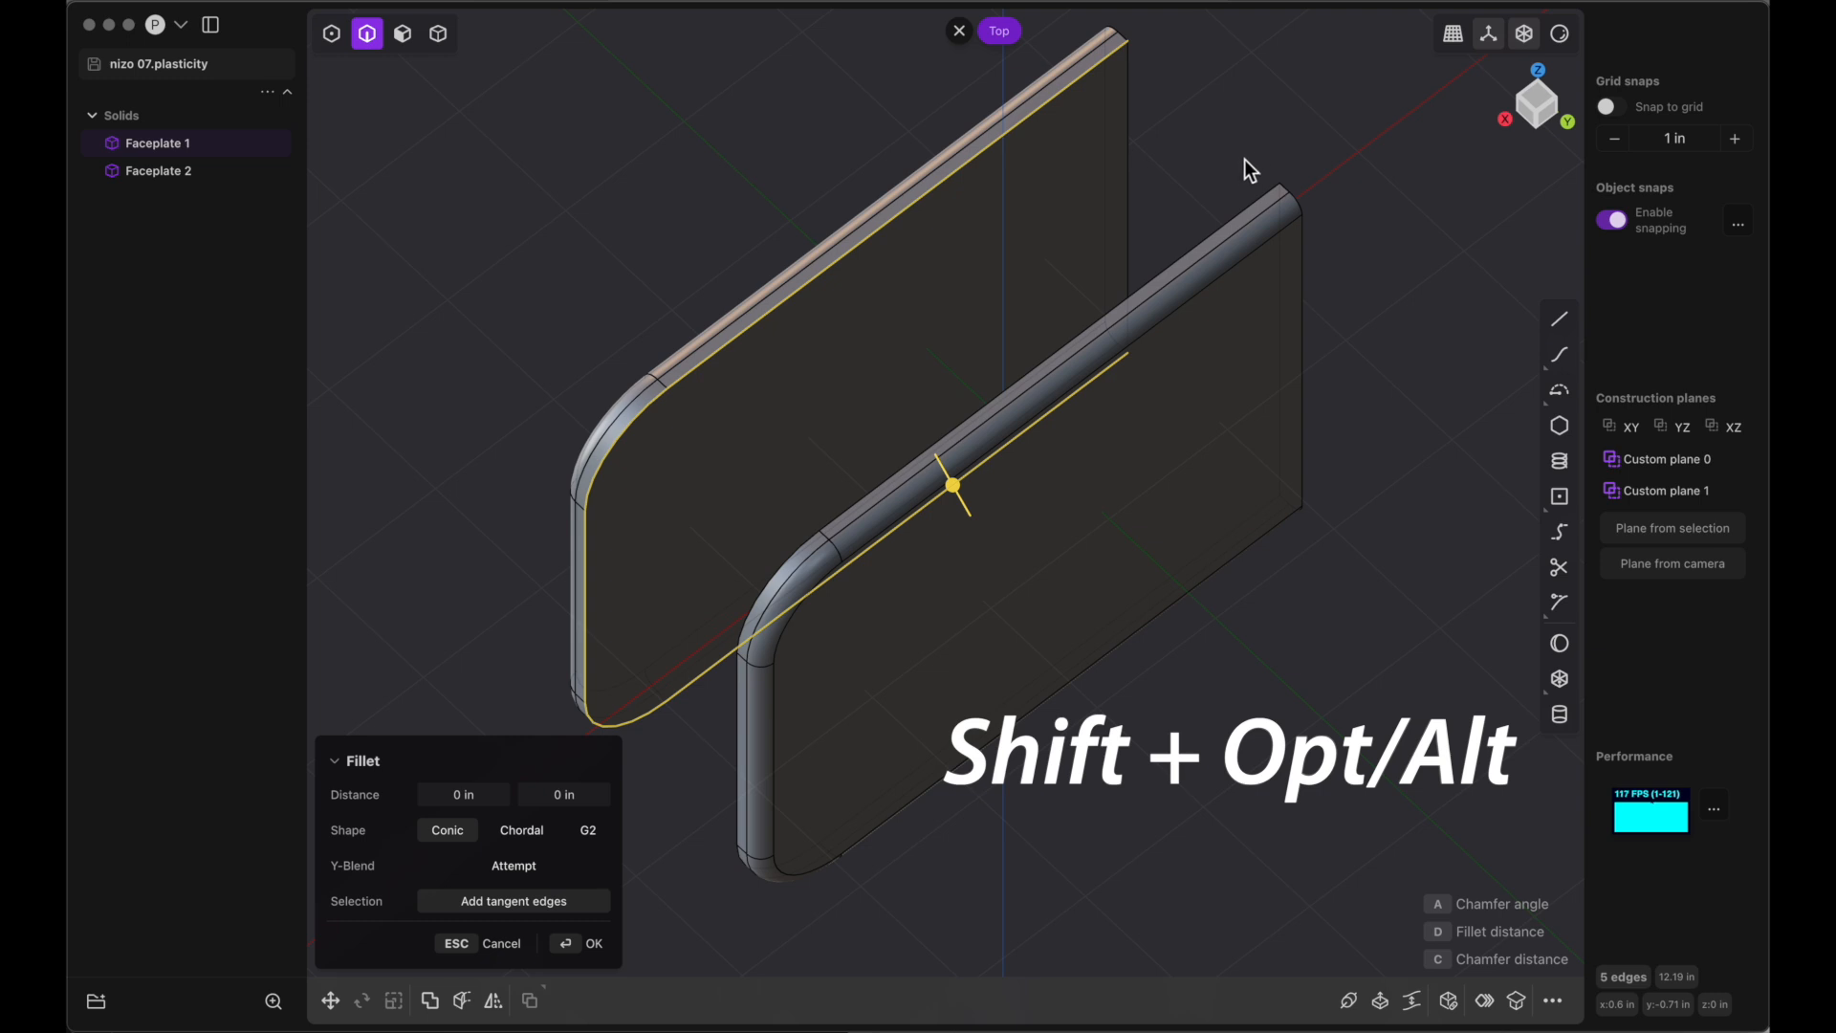
{"action": "left_click", "coordinate": [1242, 197], "text": "alt+shift"}
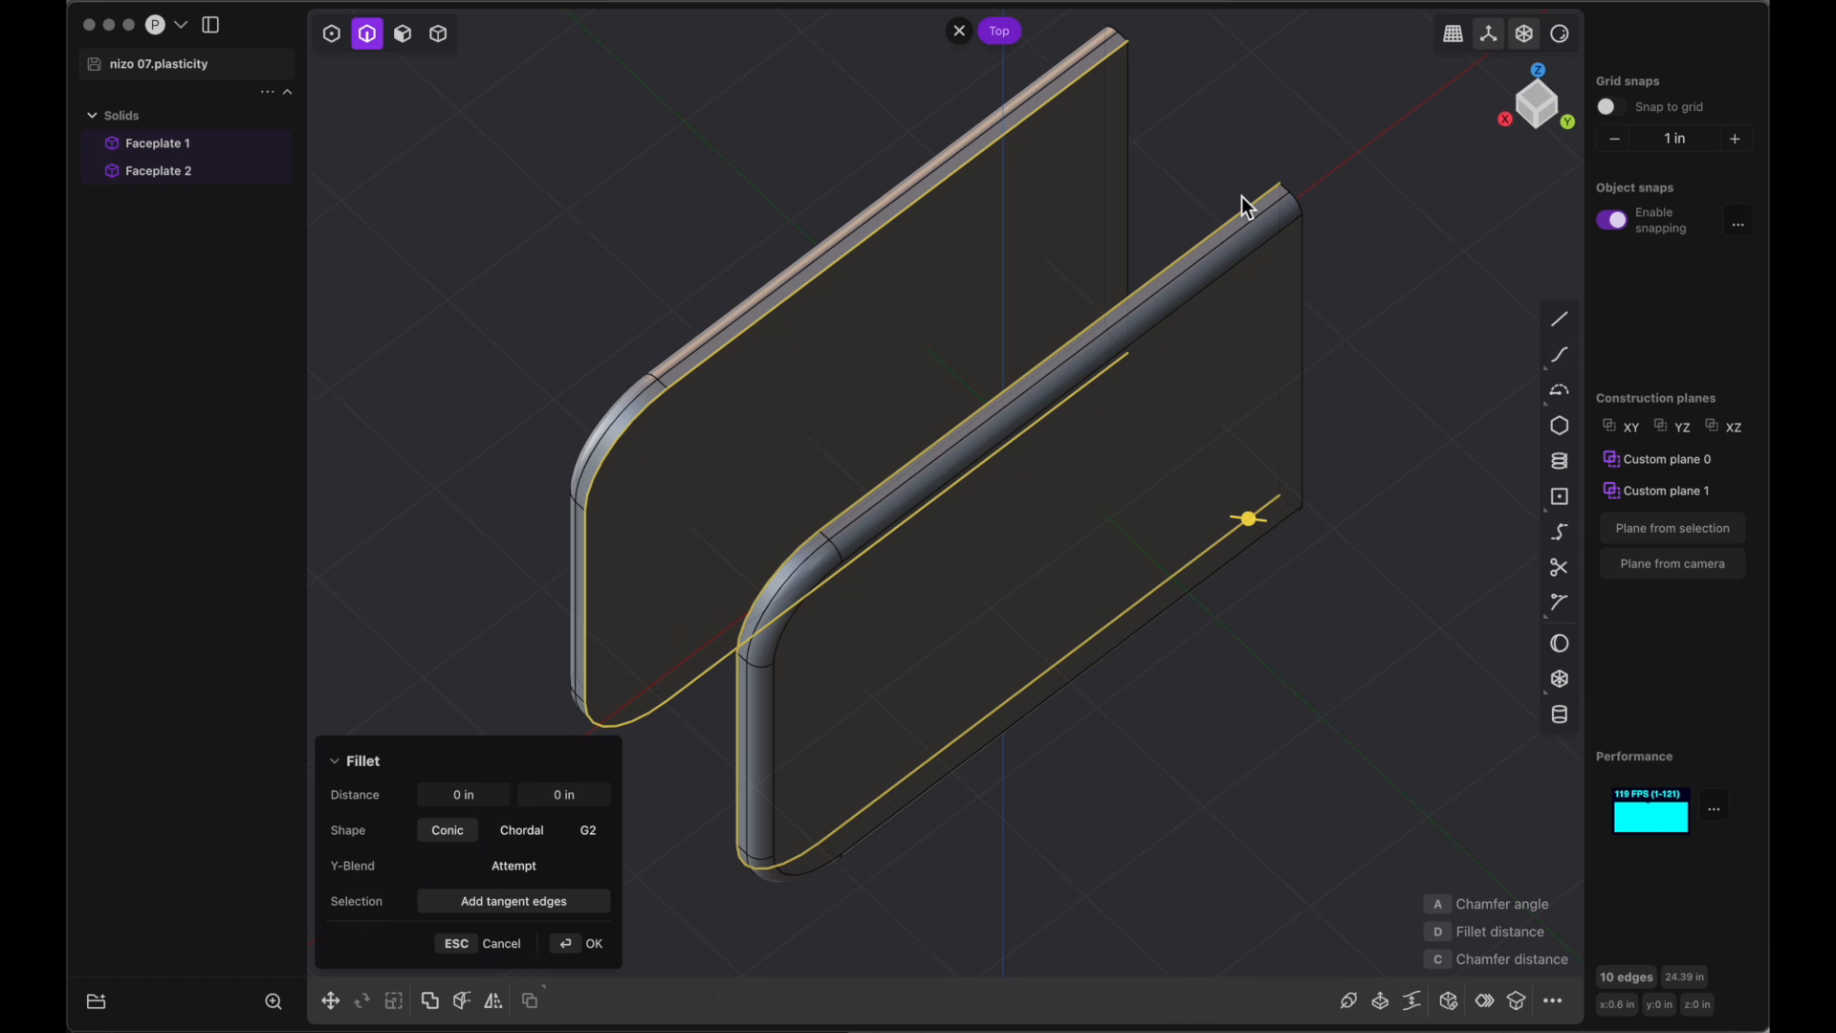
{"action": "left_click", "coordinate": [583, 944]}
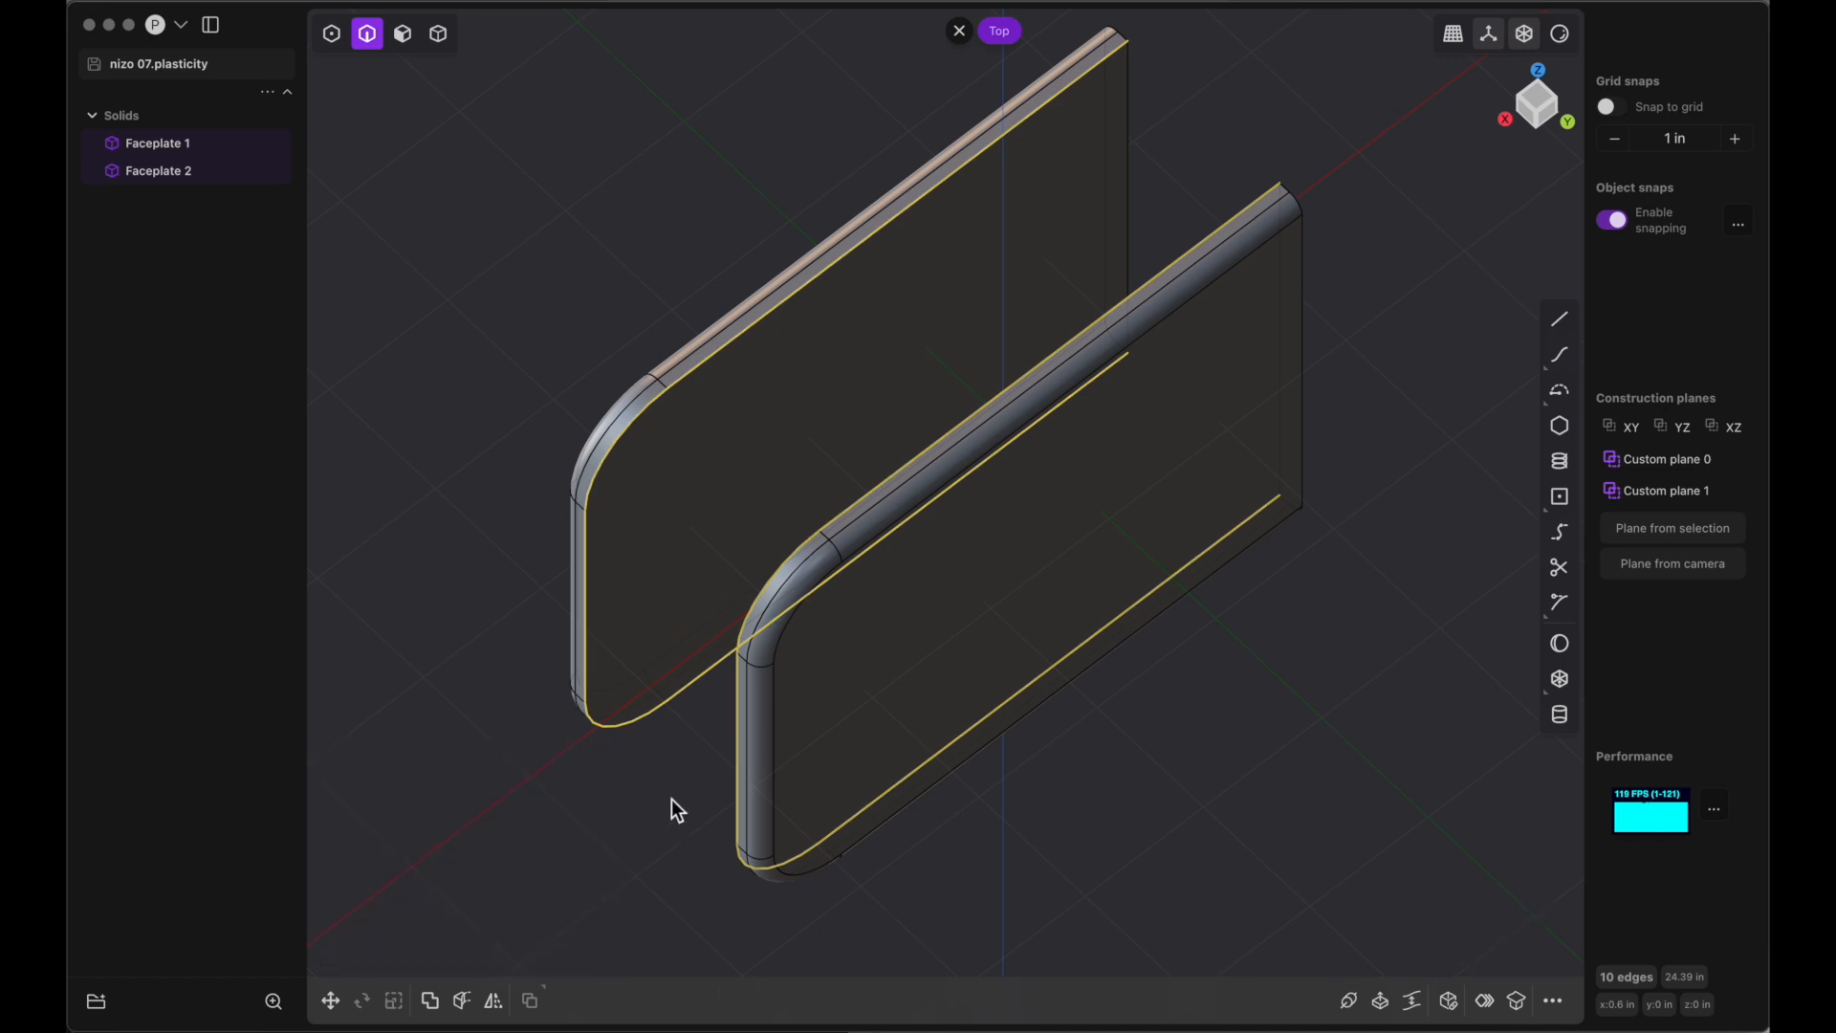
{"action": "key", "text": "shift+d"}
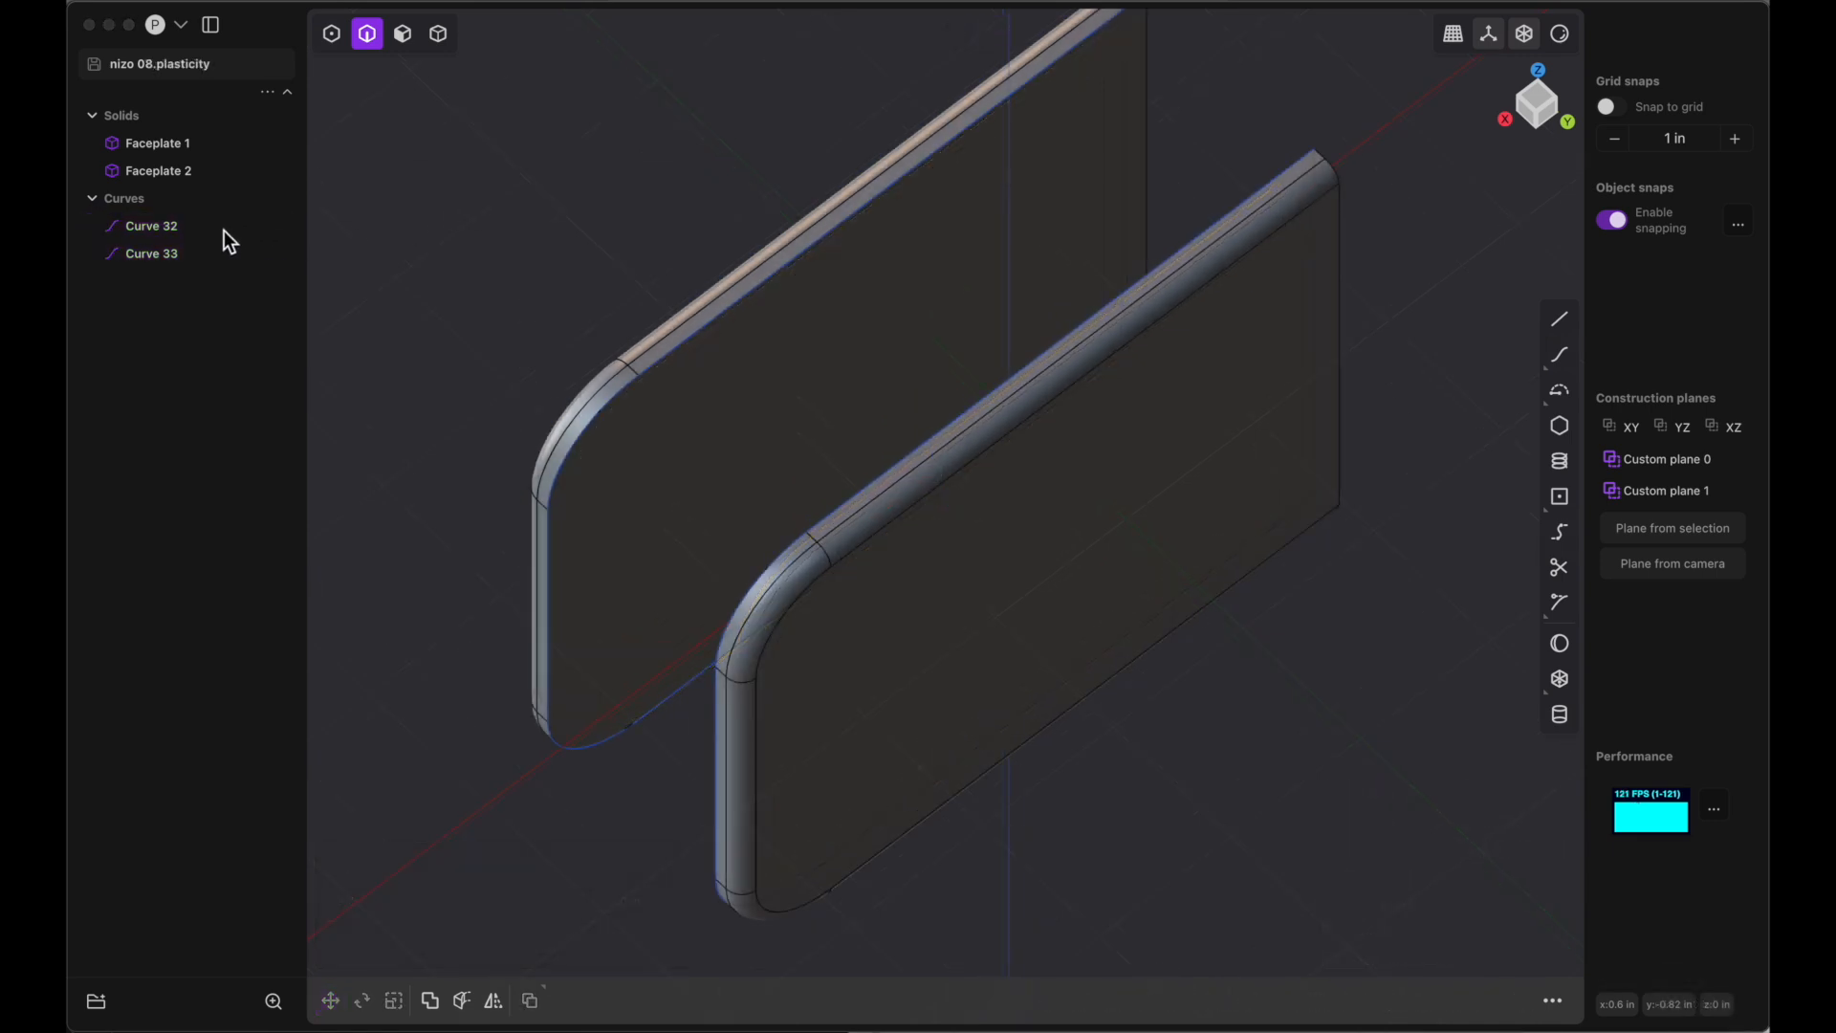
Hide Faceplate 1 and Faceplate 2, leaving only the duplicated edge curves in view
{"action": "left_click", "coordinate": [196, 146]}
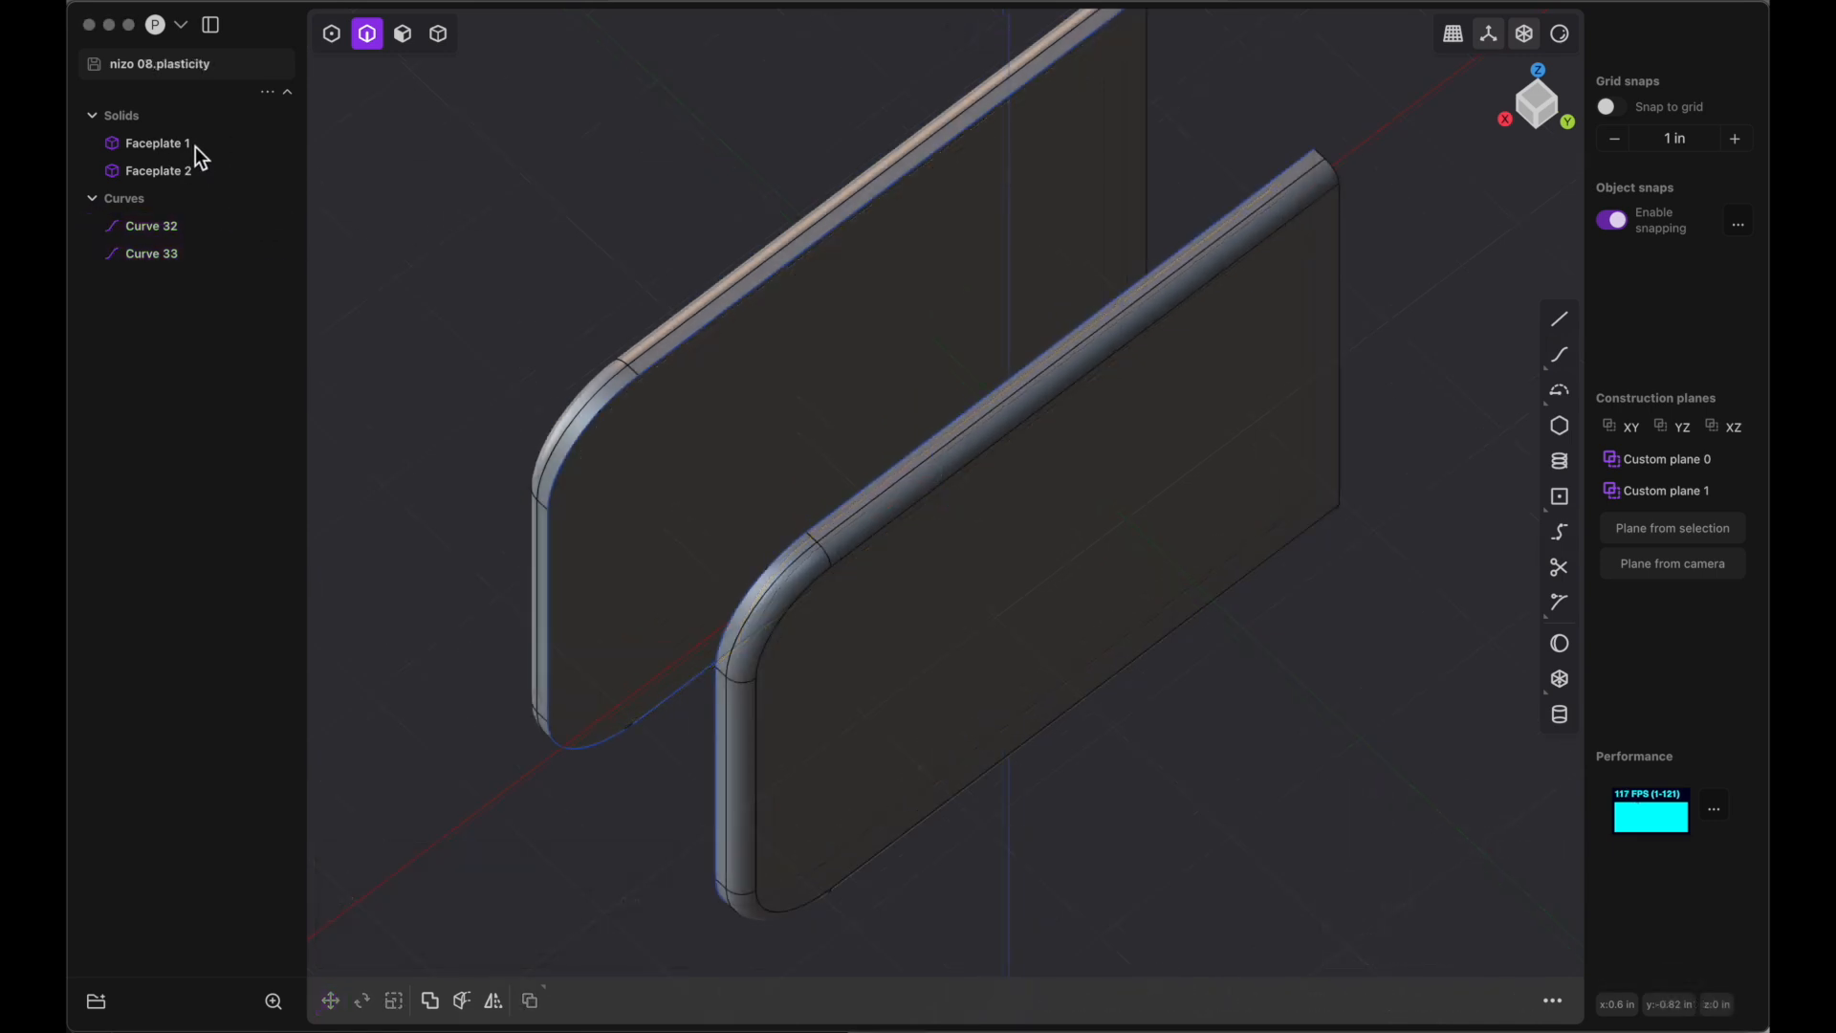
{"action": "left_click", "coordinate": [224, 144]}
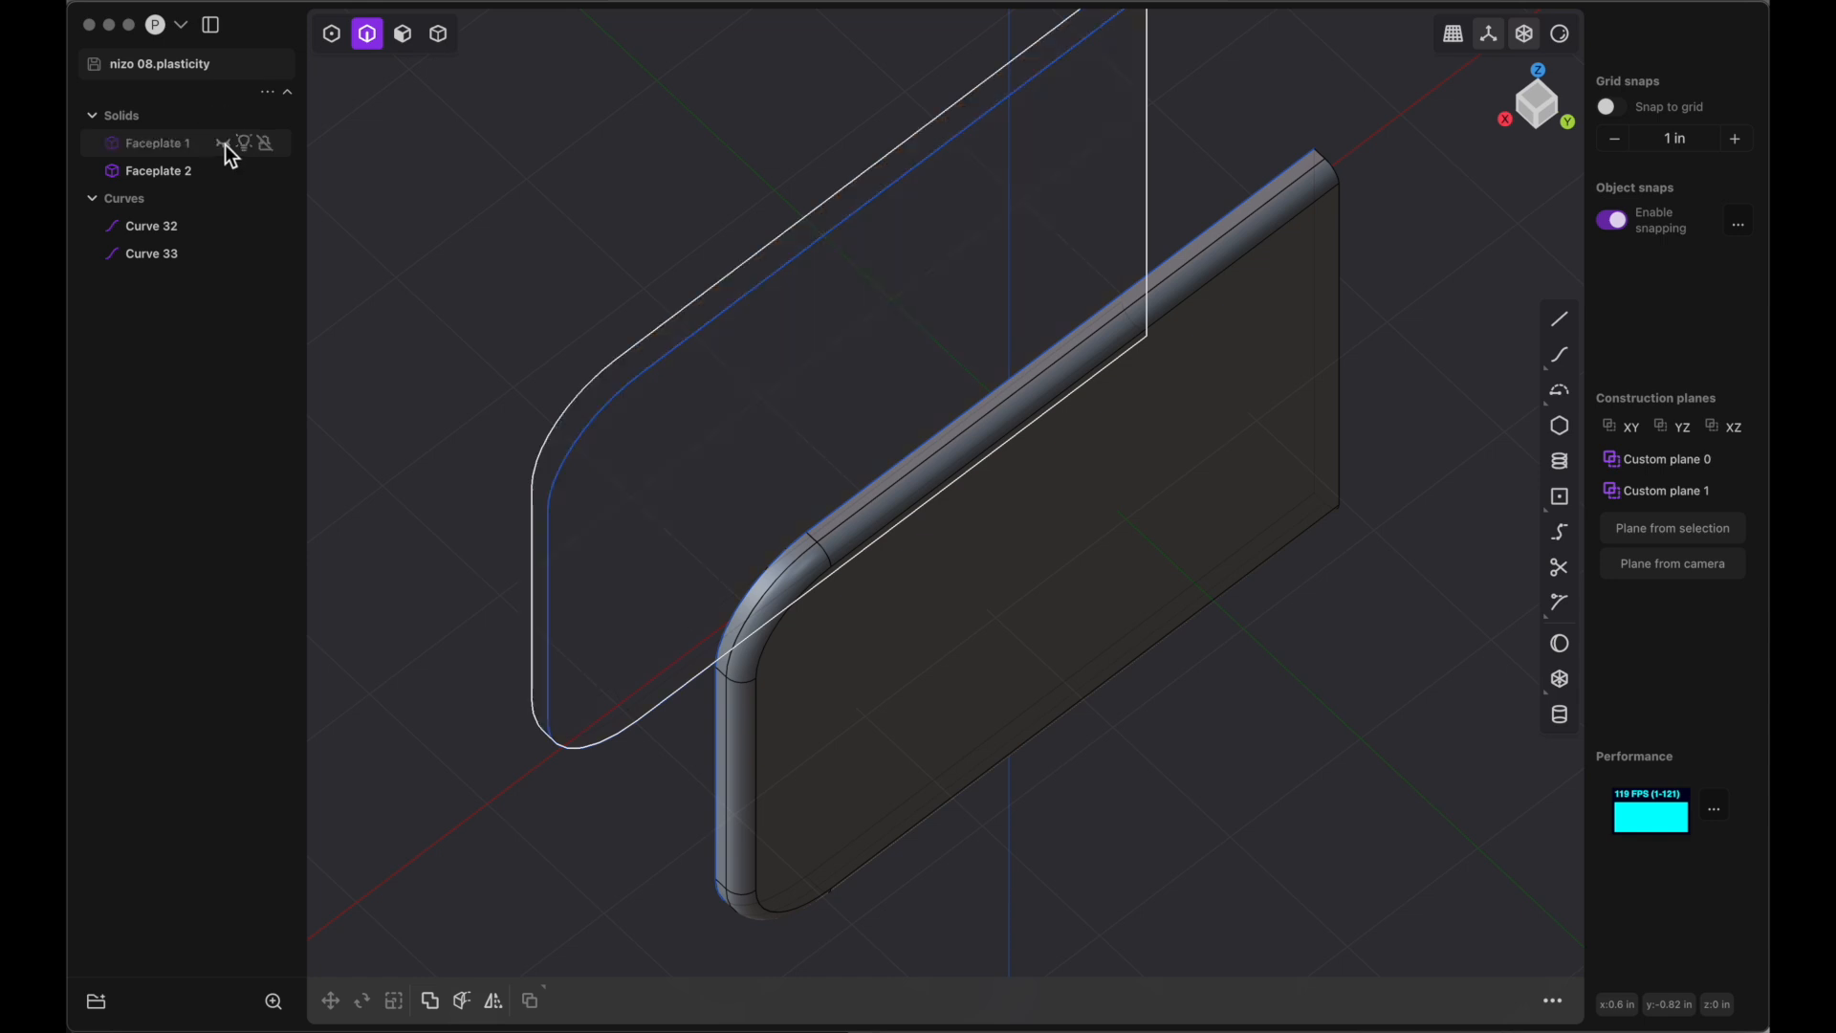
{"action": "left_click", "coordinate": [224, 172]}
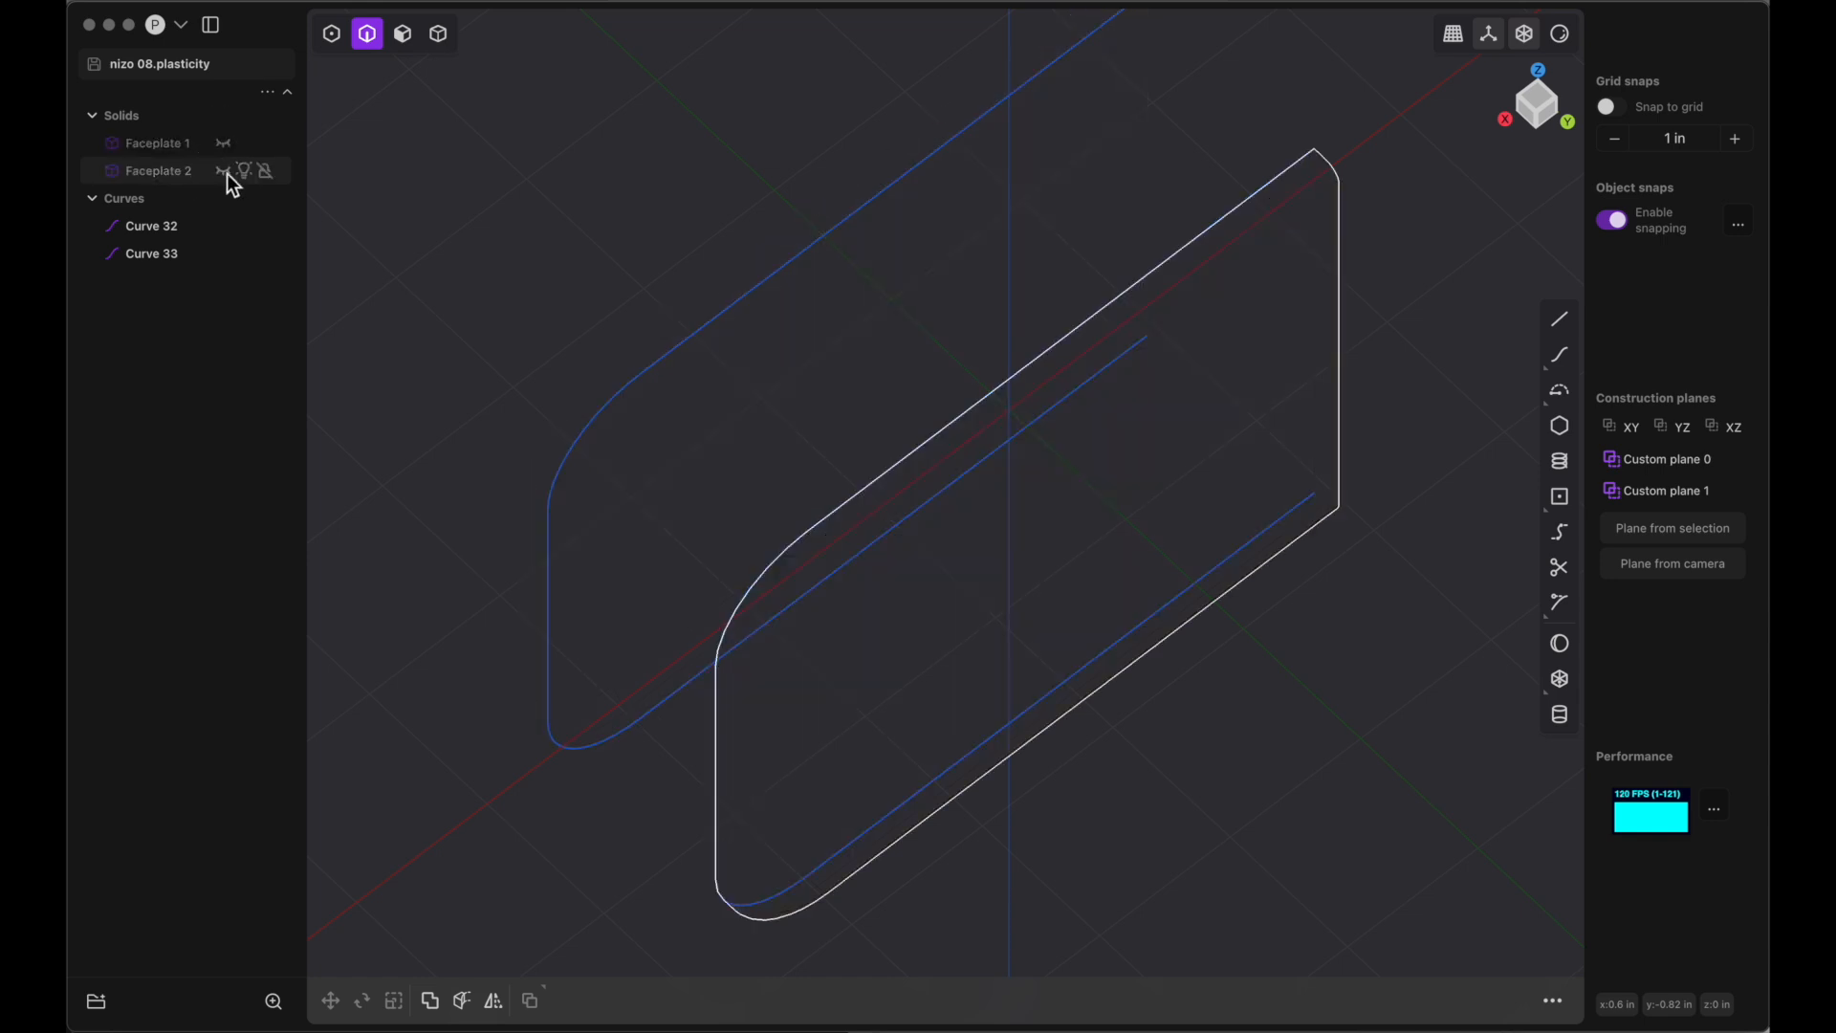
{"action": "scroll", "coordinate": [514, 439], "scroll_direction": "left", "scroll_amount": 10}
{"action": "scroll", "coordinate": [514, 439], "scroll_direction": "right", "scroll_amount": 10}
{"action": "scroll", "coordinate": [514, 439], "scroll_direction": "left", "scroll_amount": 10}
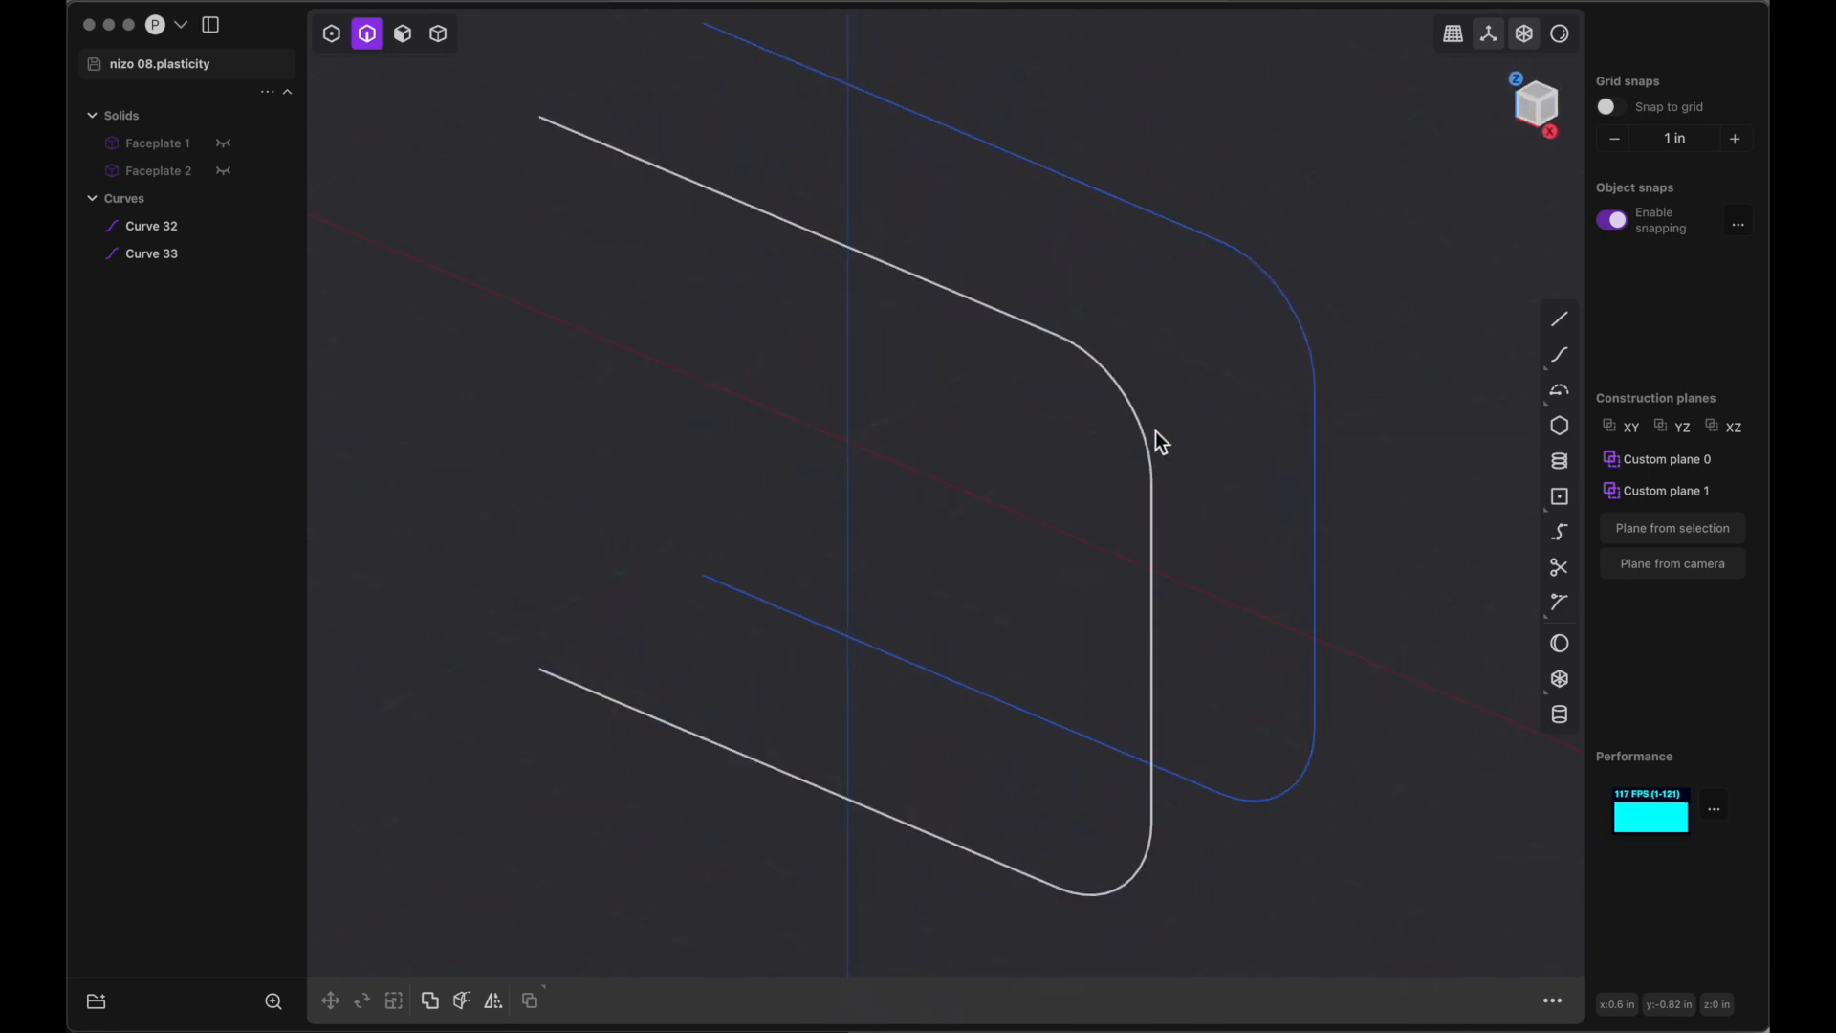
{"action": "left_click", "coordinate": [1283, 336]}
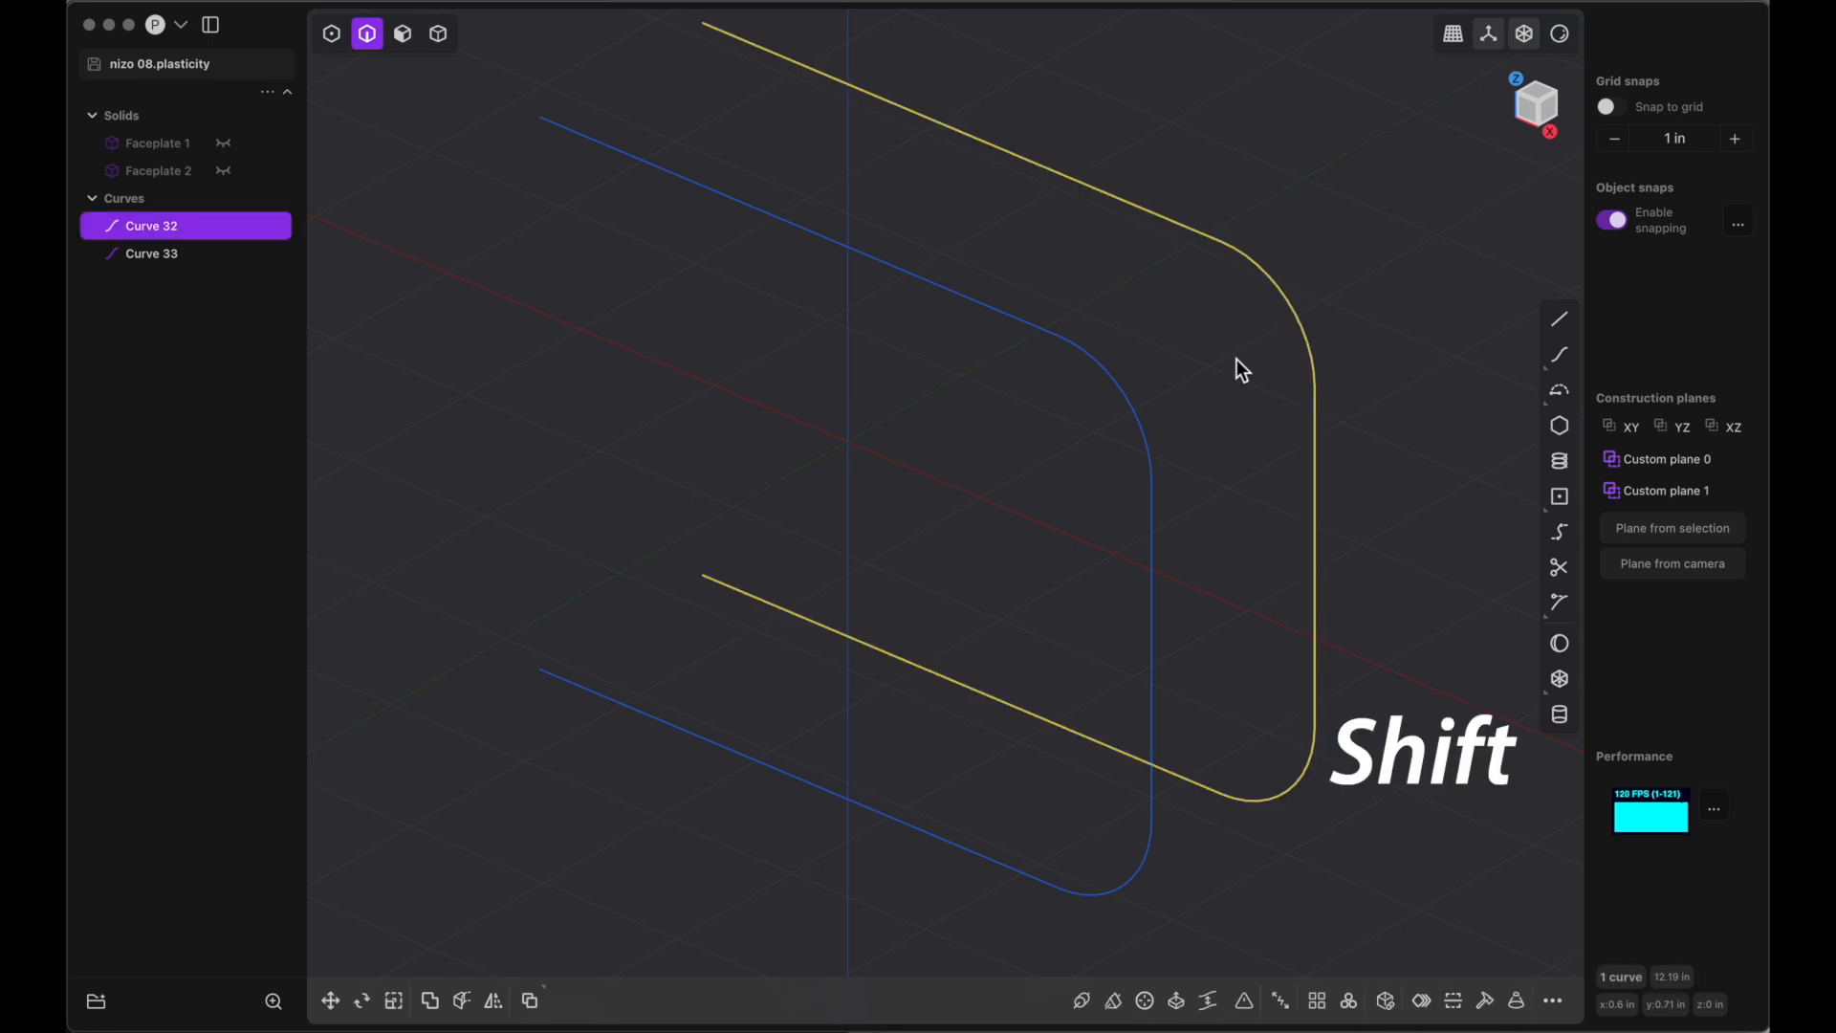
{"action": "left_click", "coordinate": [1140, 424], "text": "shift"}
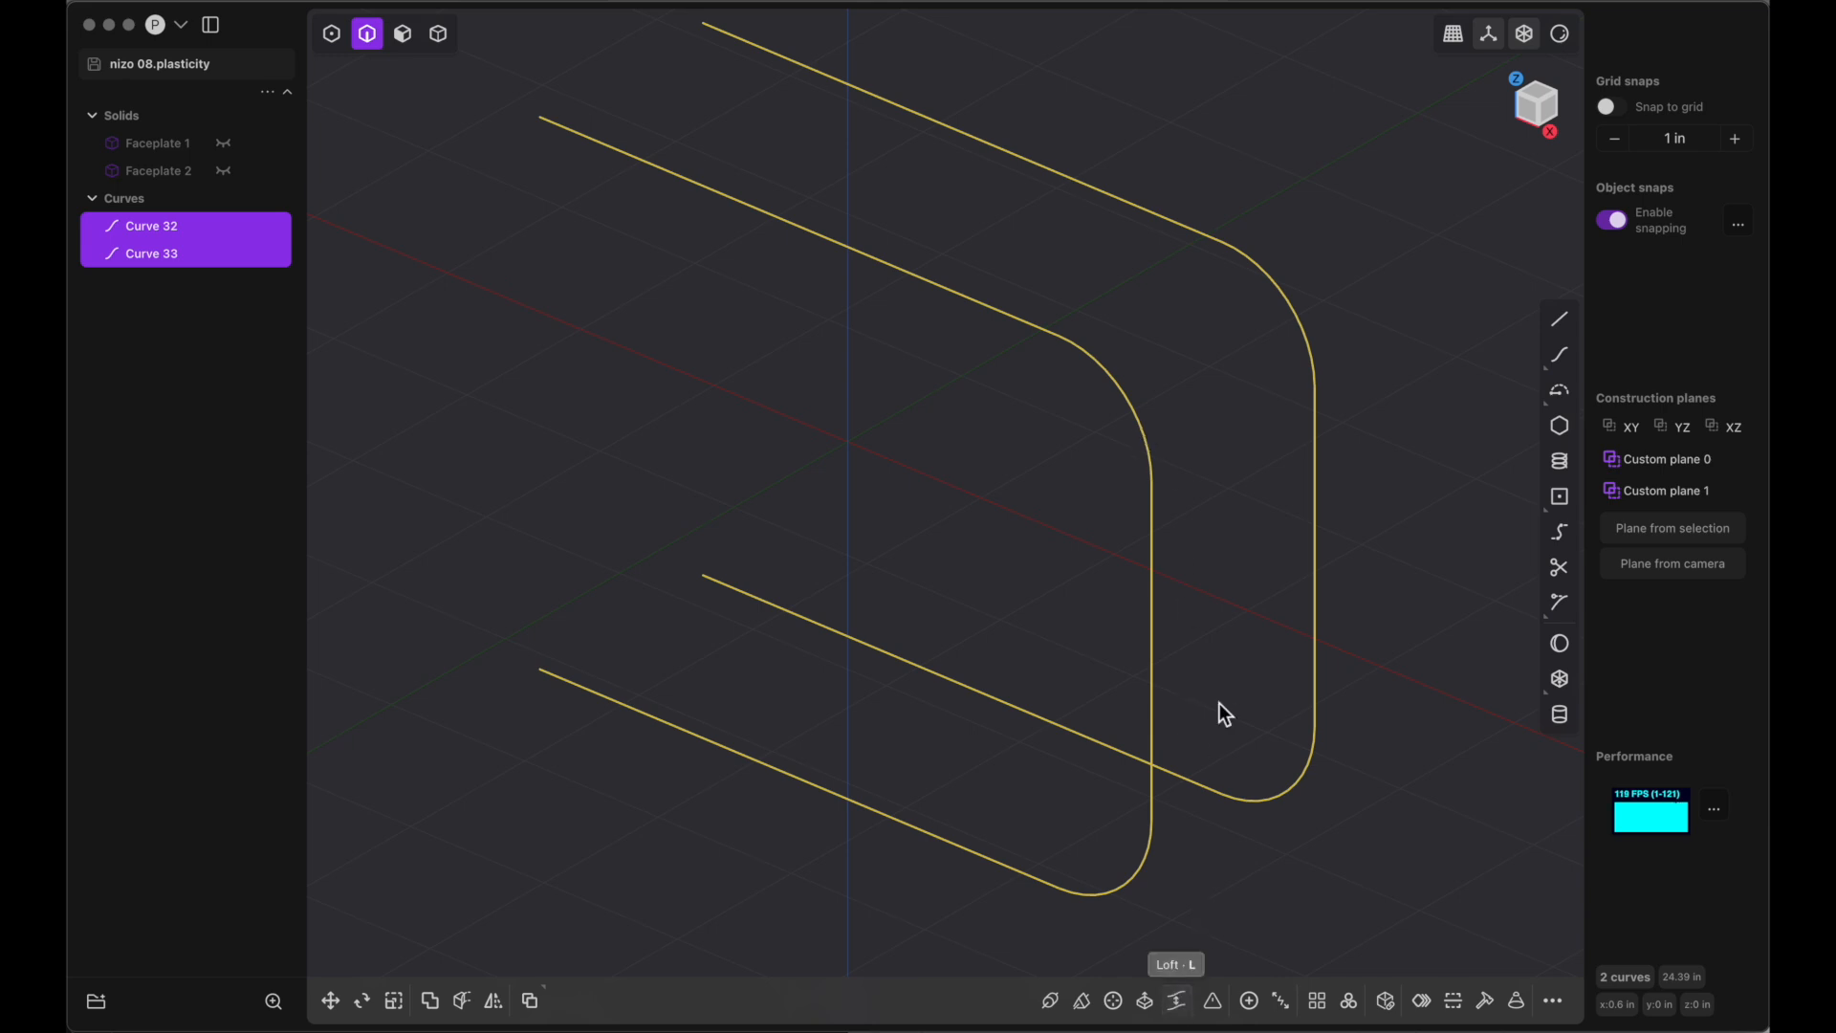
{"action": "key", "text": "l"}
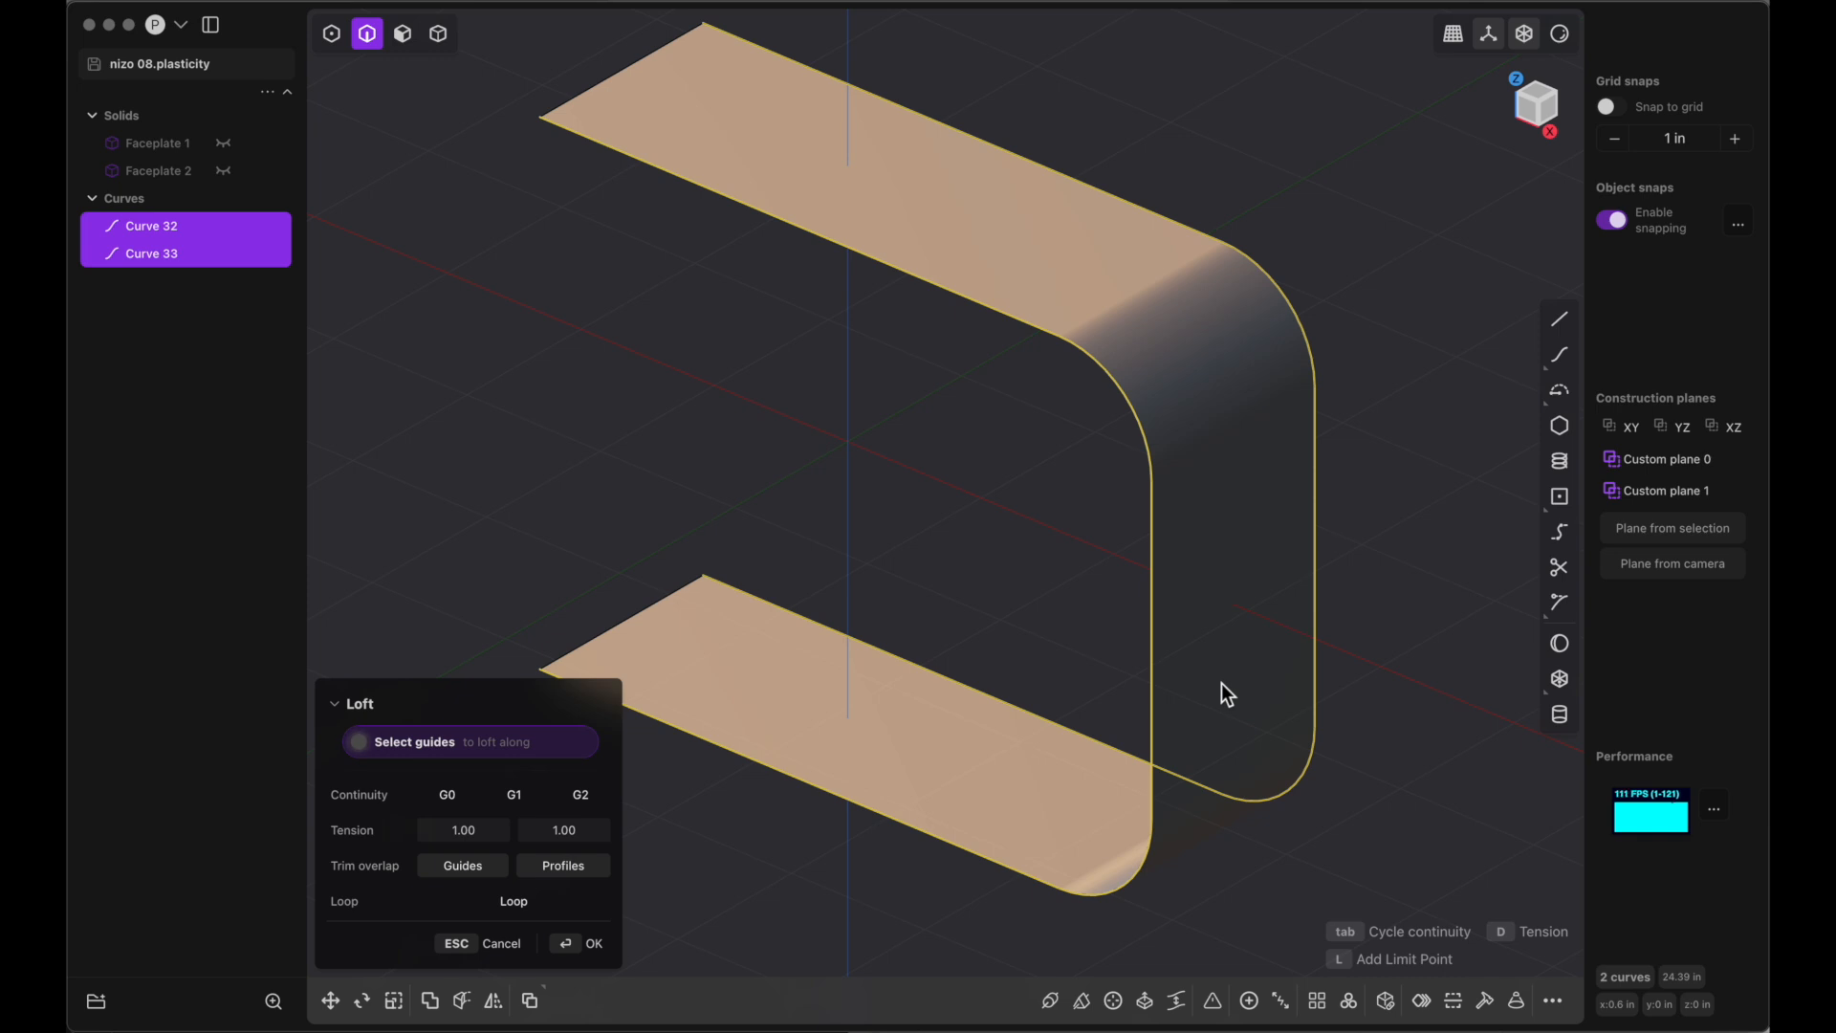
{"action": "middle_click_drag", "start_coordinate": [1221, 683], "coordinate": [1070, 465]}
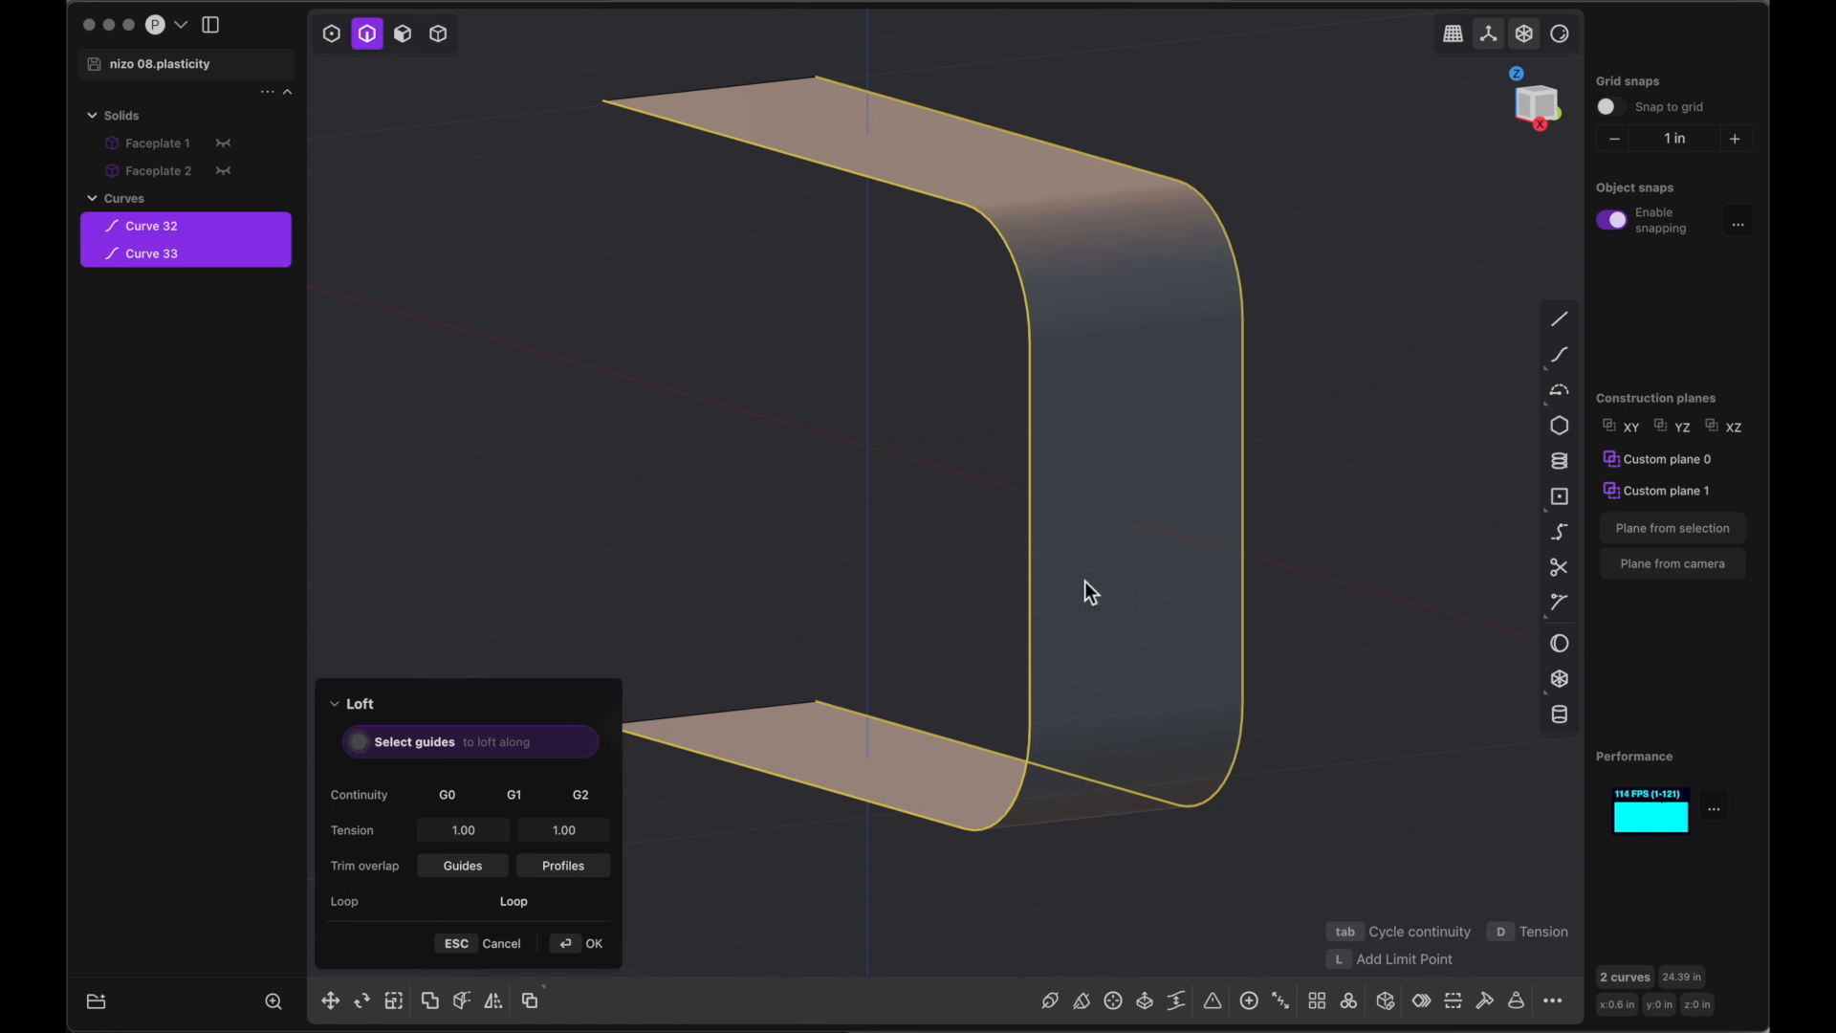
{"action": "key", "text": "Escape"}
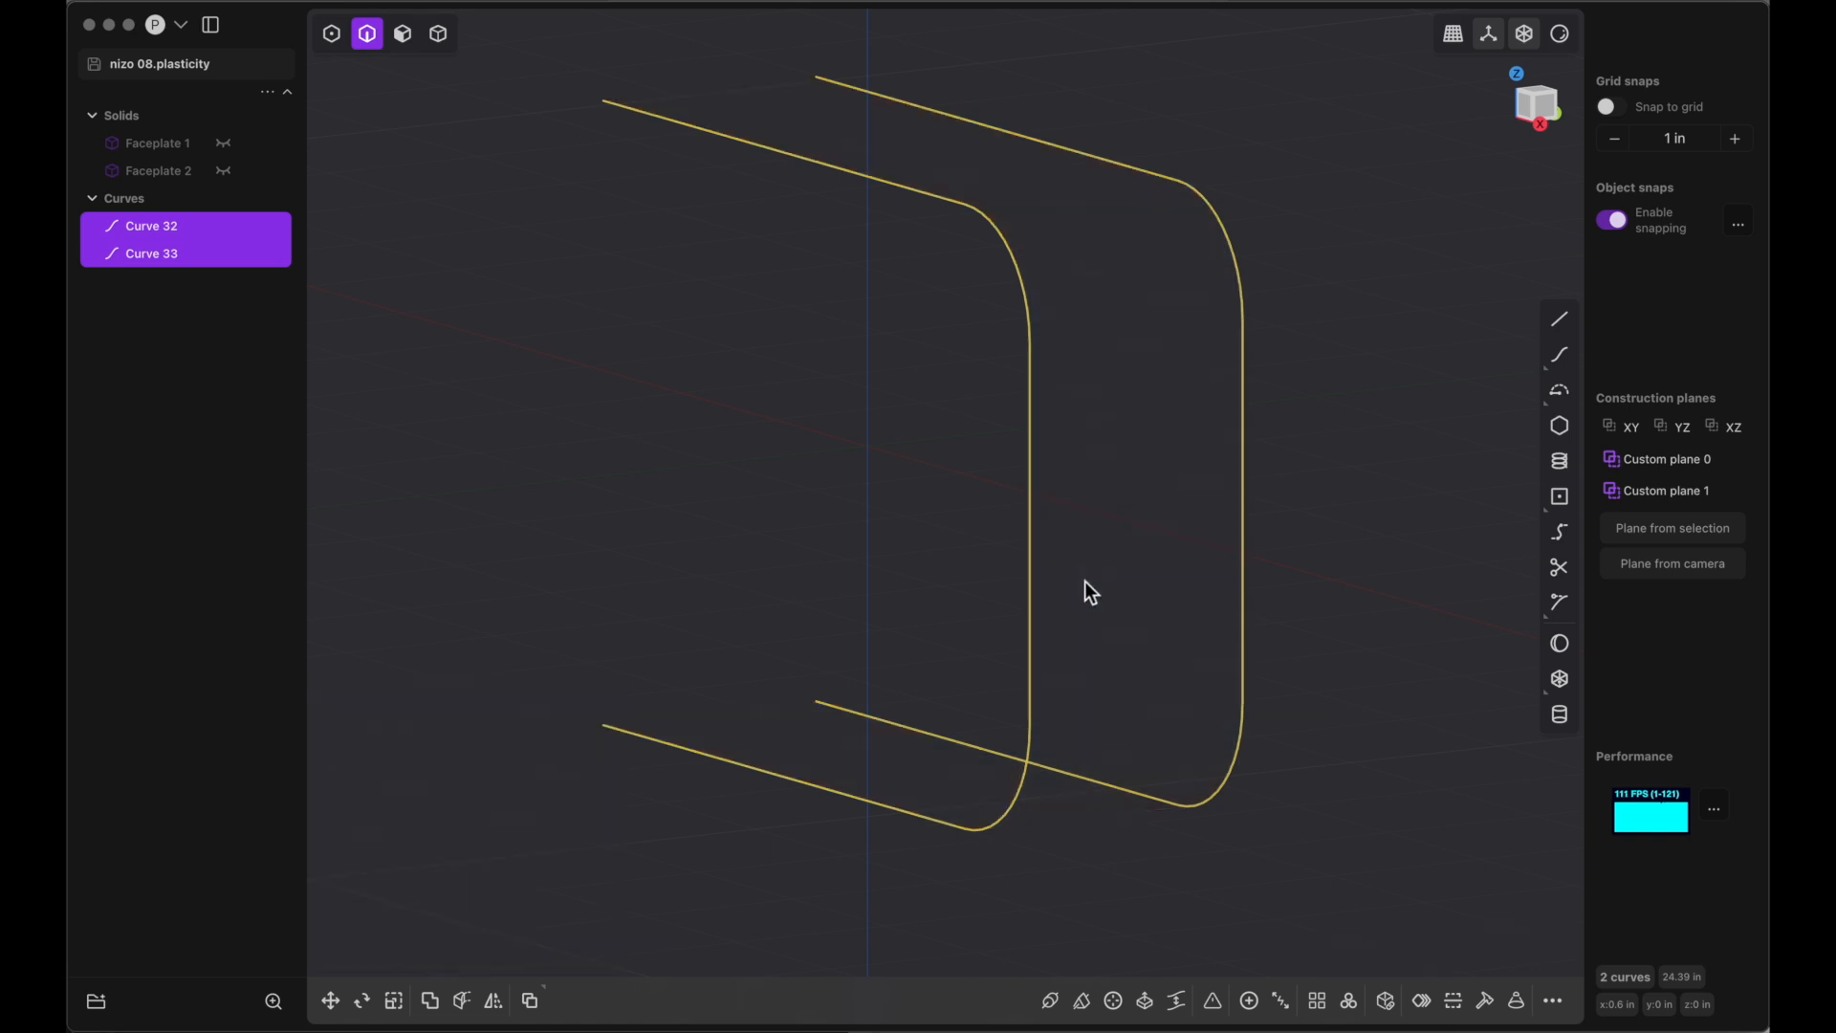
{"action": "left_click", "coordinate": [961, 526]}
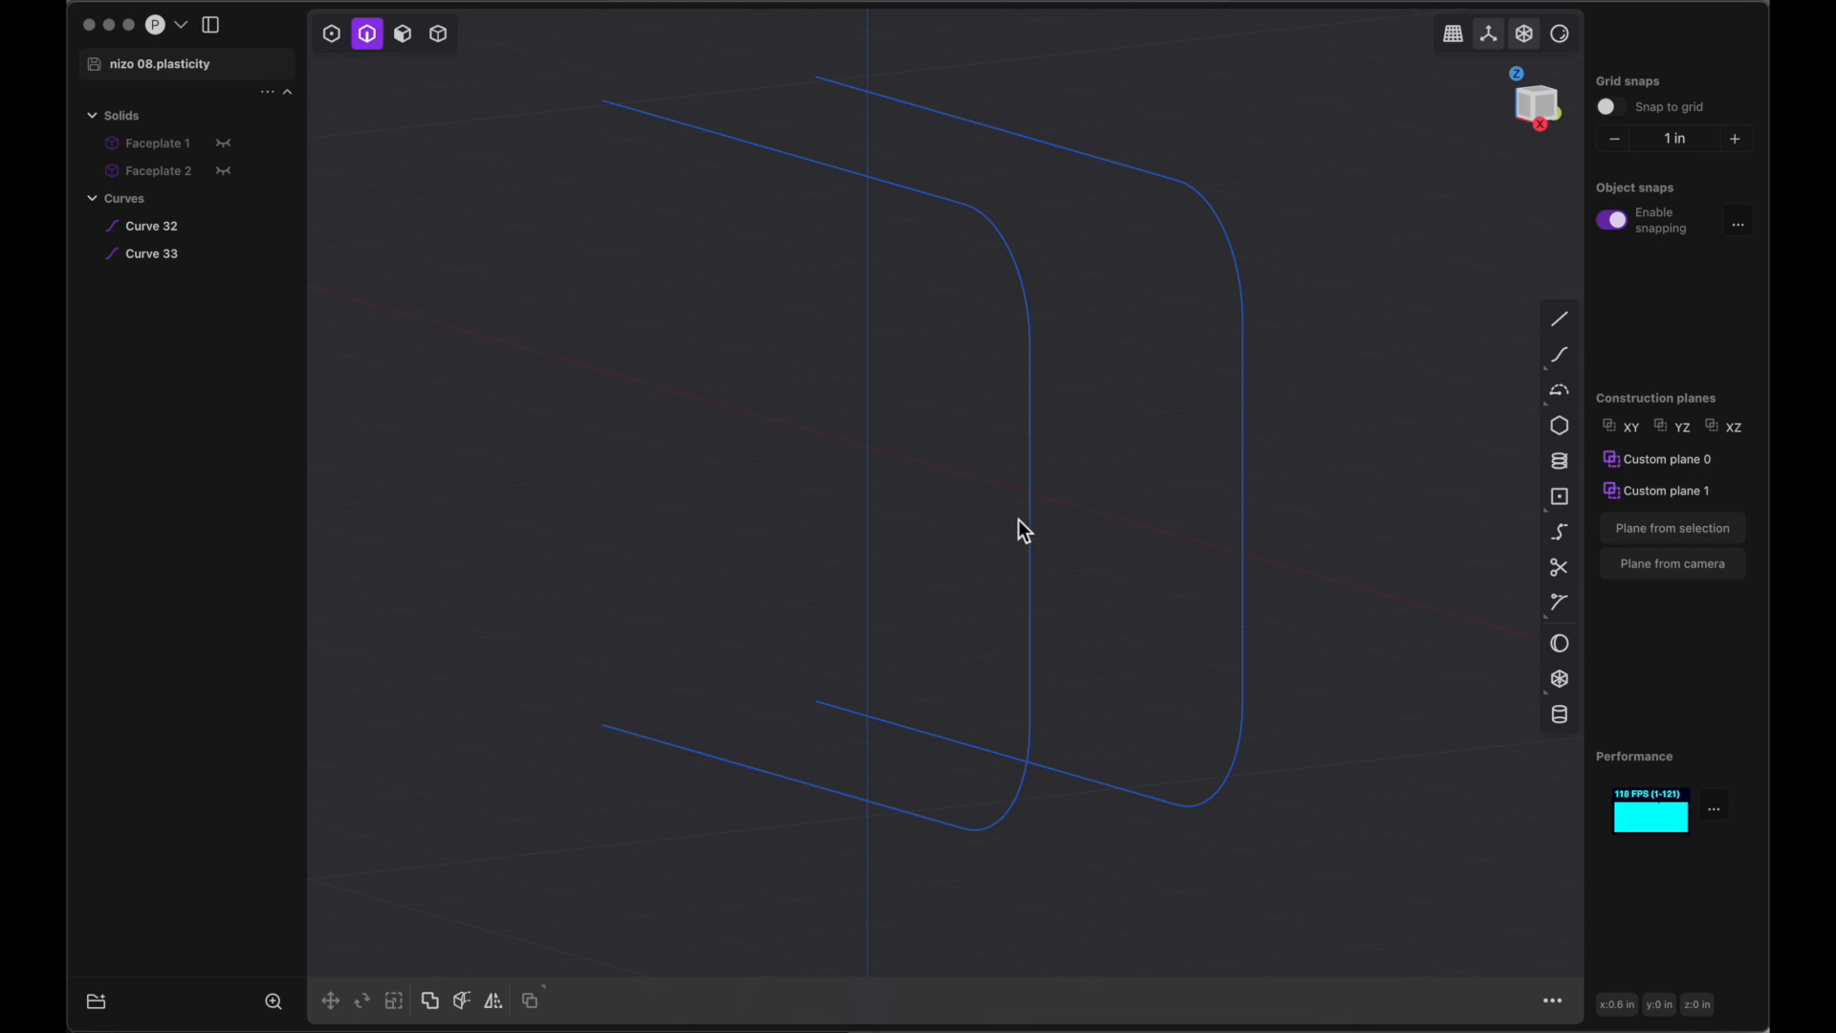
Trim away the vertical segment between the rounded corners of both curves, and save the file incrementally as nizo 09
{"action": "left_click", "coordinate": [1560, 568]}
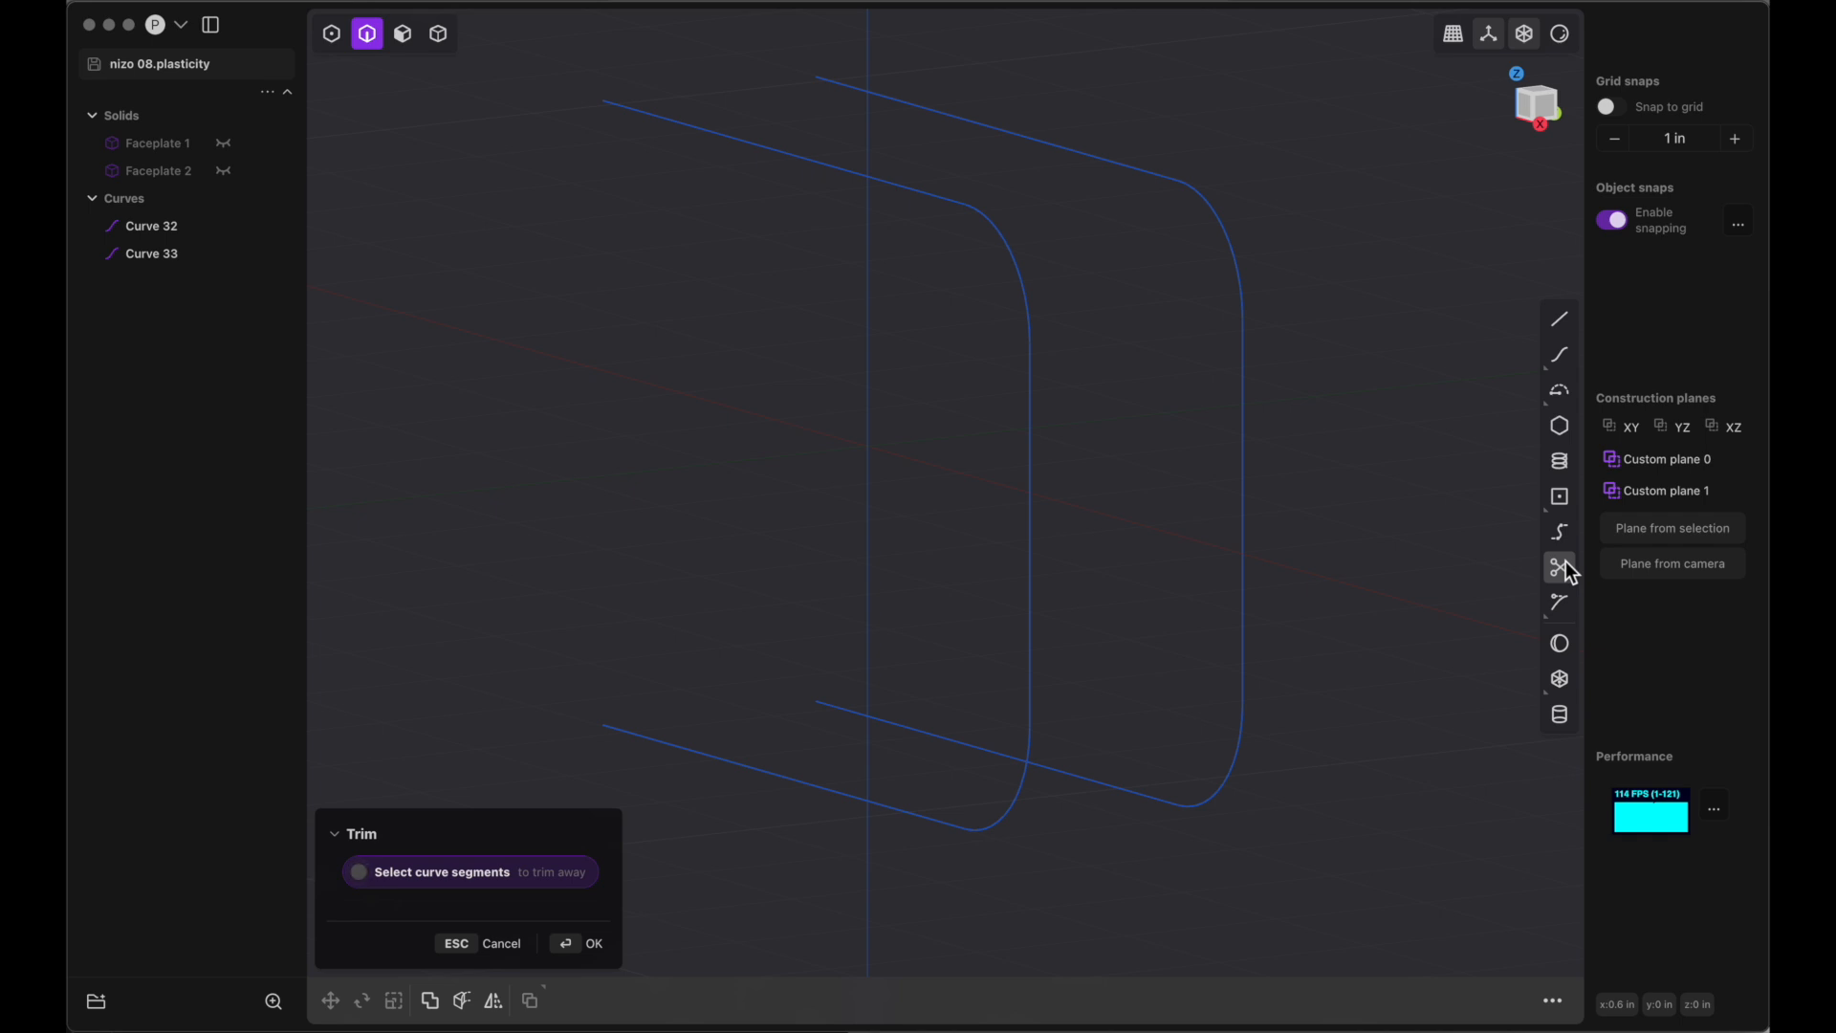
{"action": "left_click", "coordinate": [333, 36]}
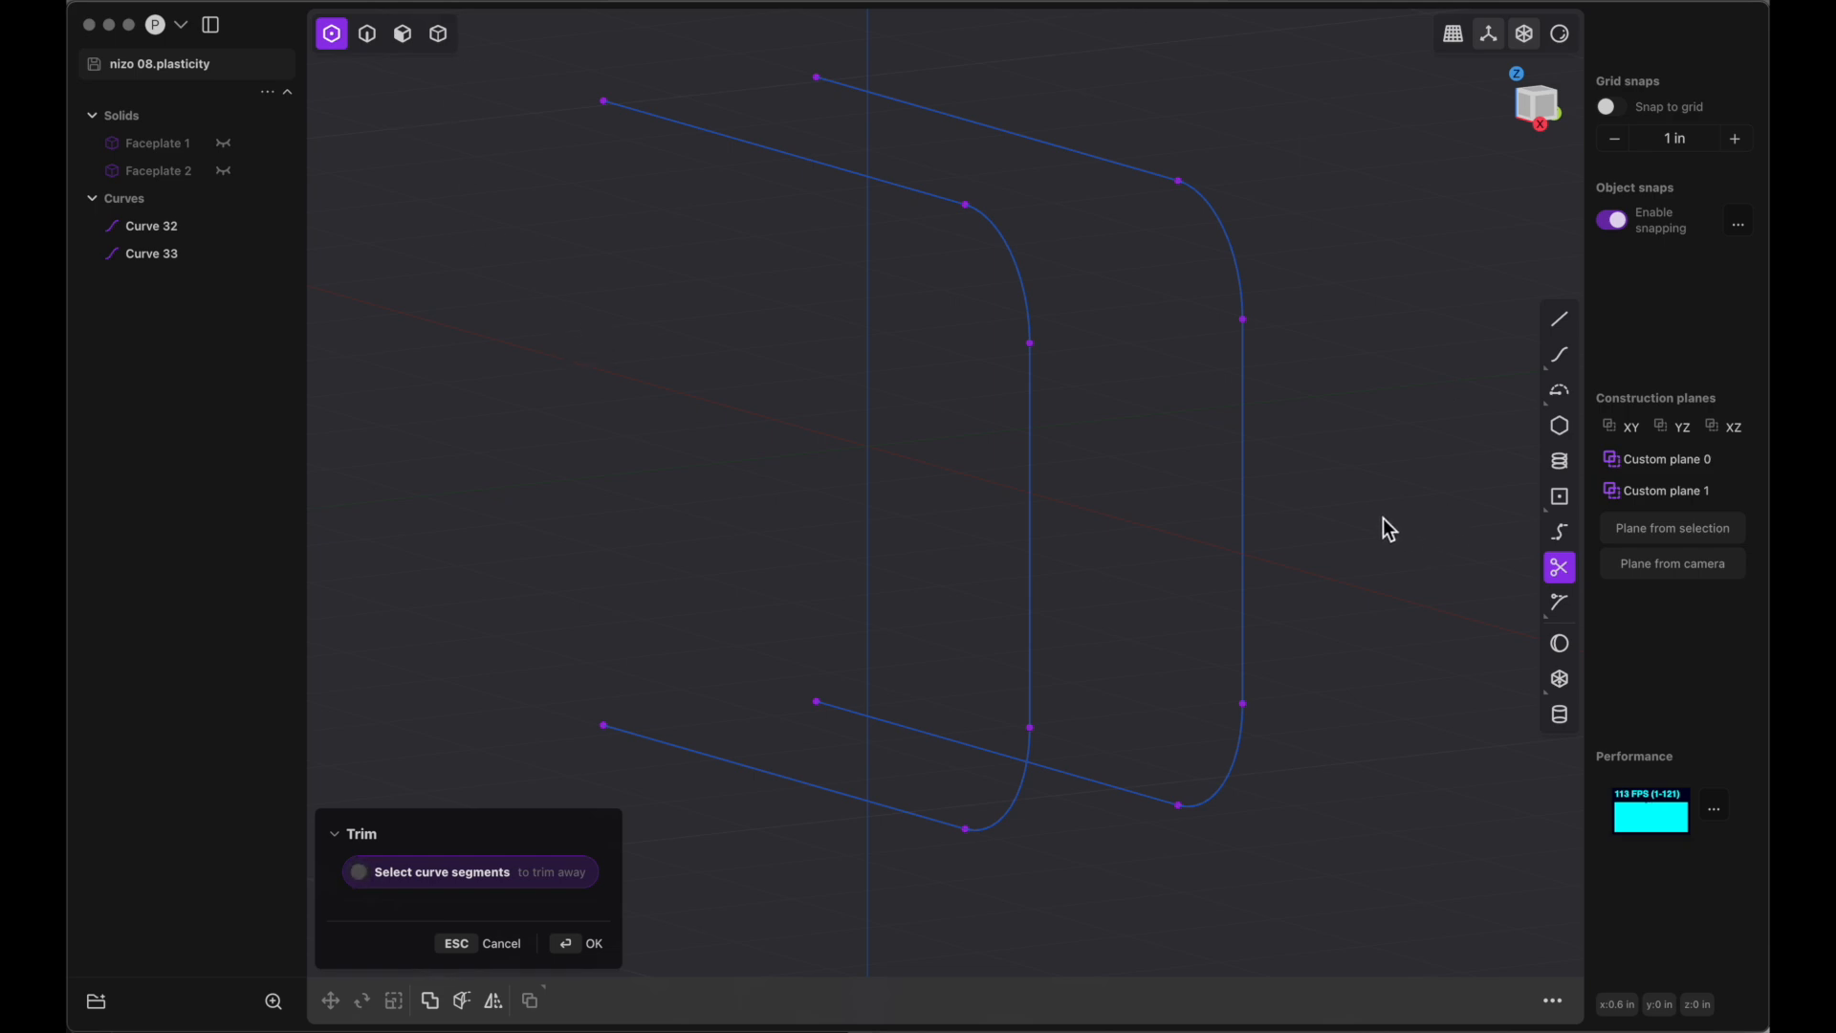
{"action": "left_click", "coordinate": [1245, 462]}
{"action": "left_click", "coordinate": [1041, 487]}
{"action": "key", "text": "alt+super+s"}
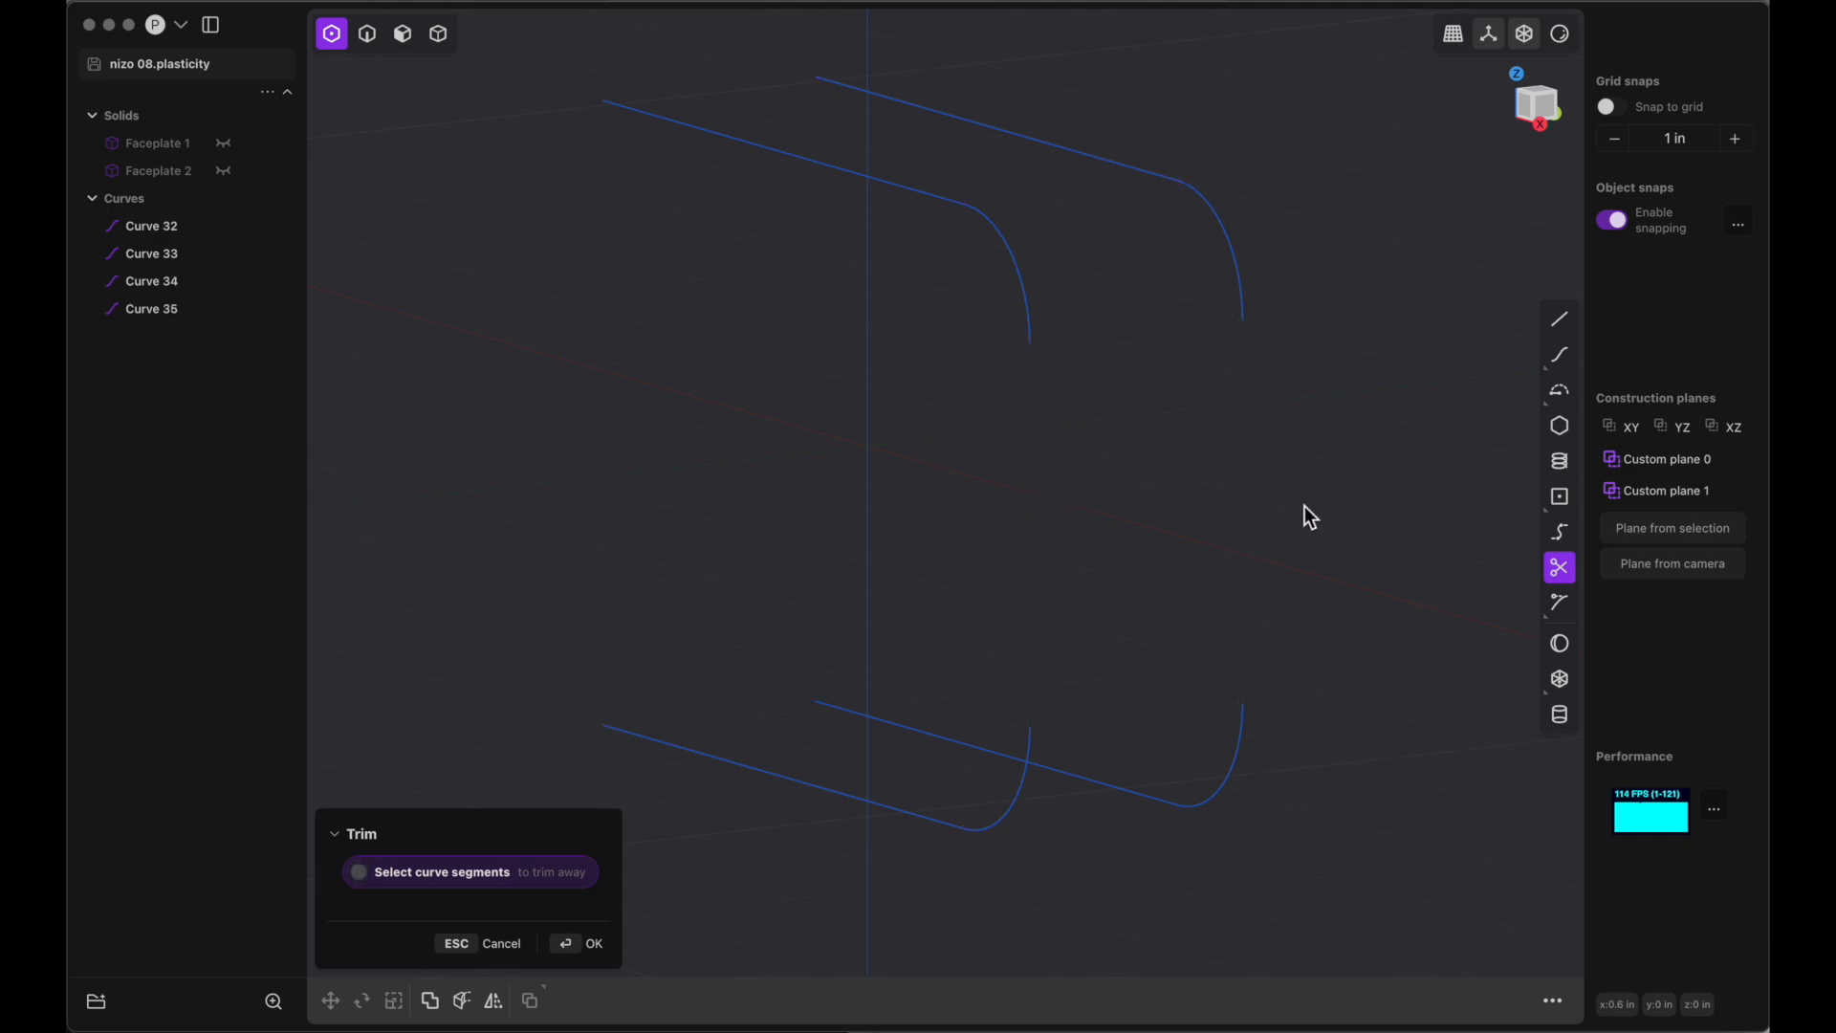
{"action": "left_click", "coordinate": [593, 945]}
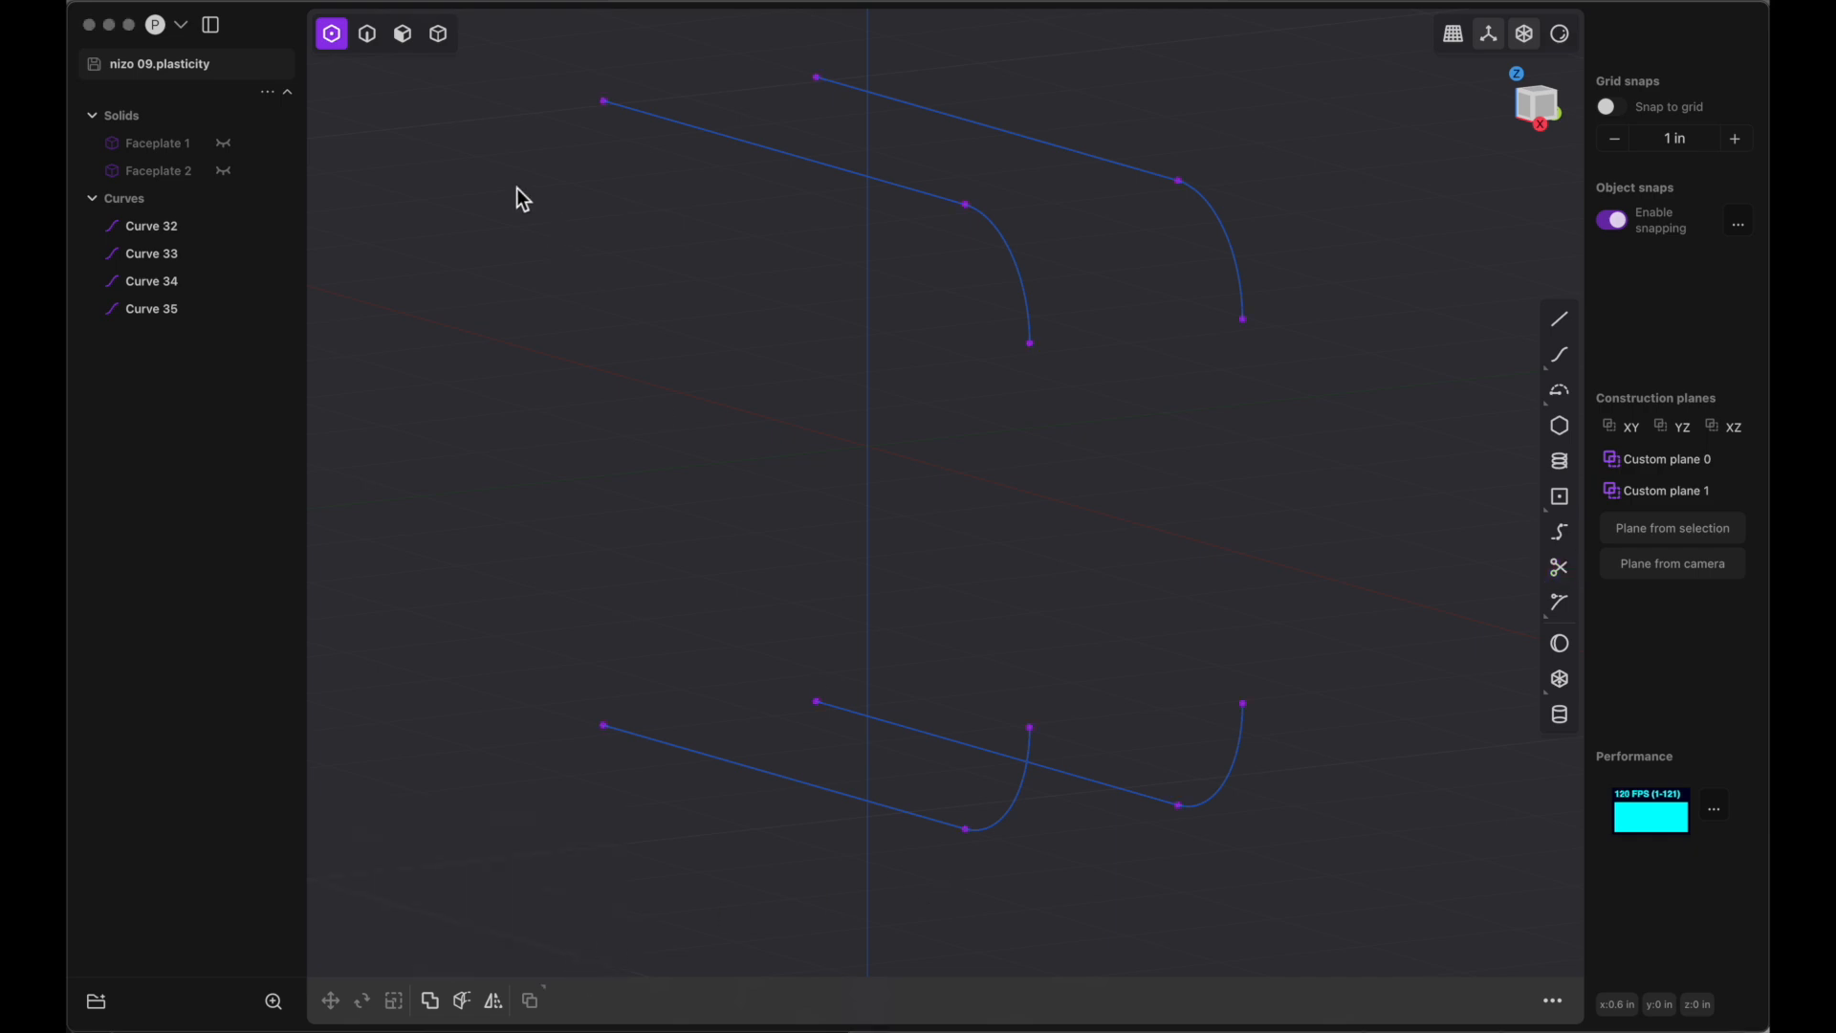
Loft a sheet between the two upper trimmed curves
{"action": "left_click", "coordinate": [356, 42]}
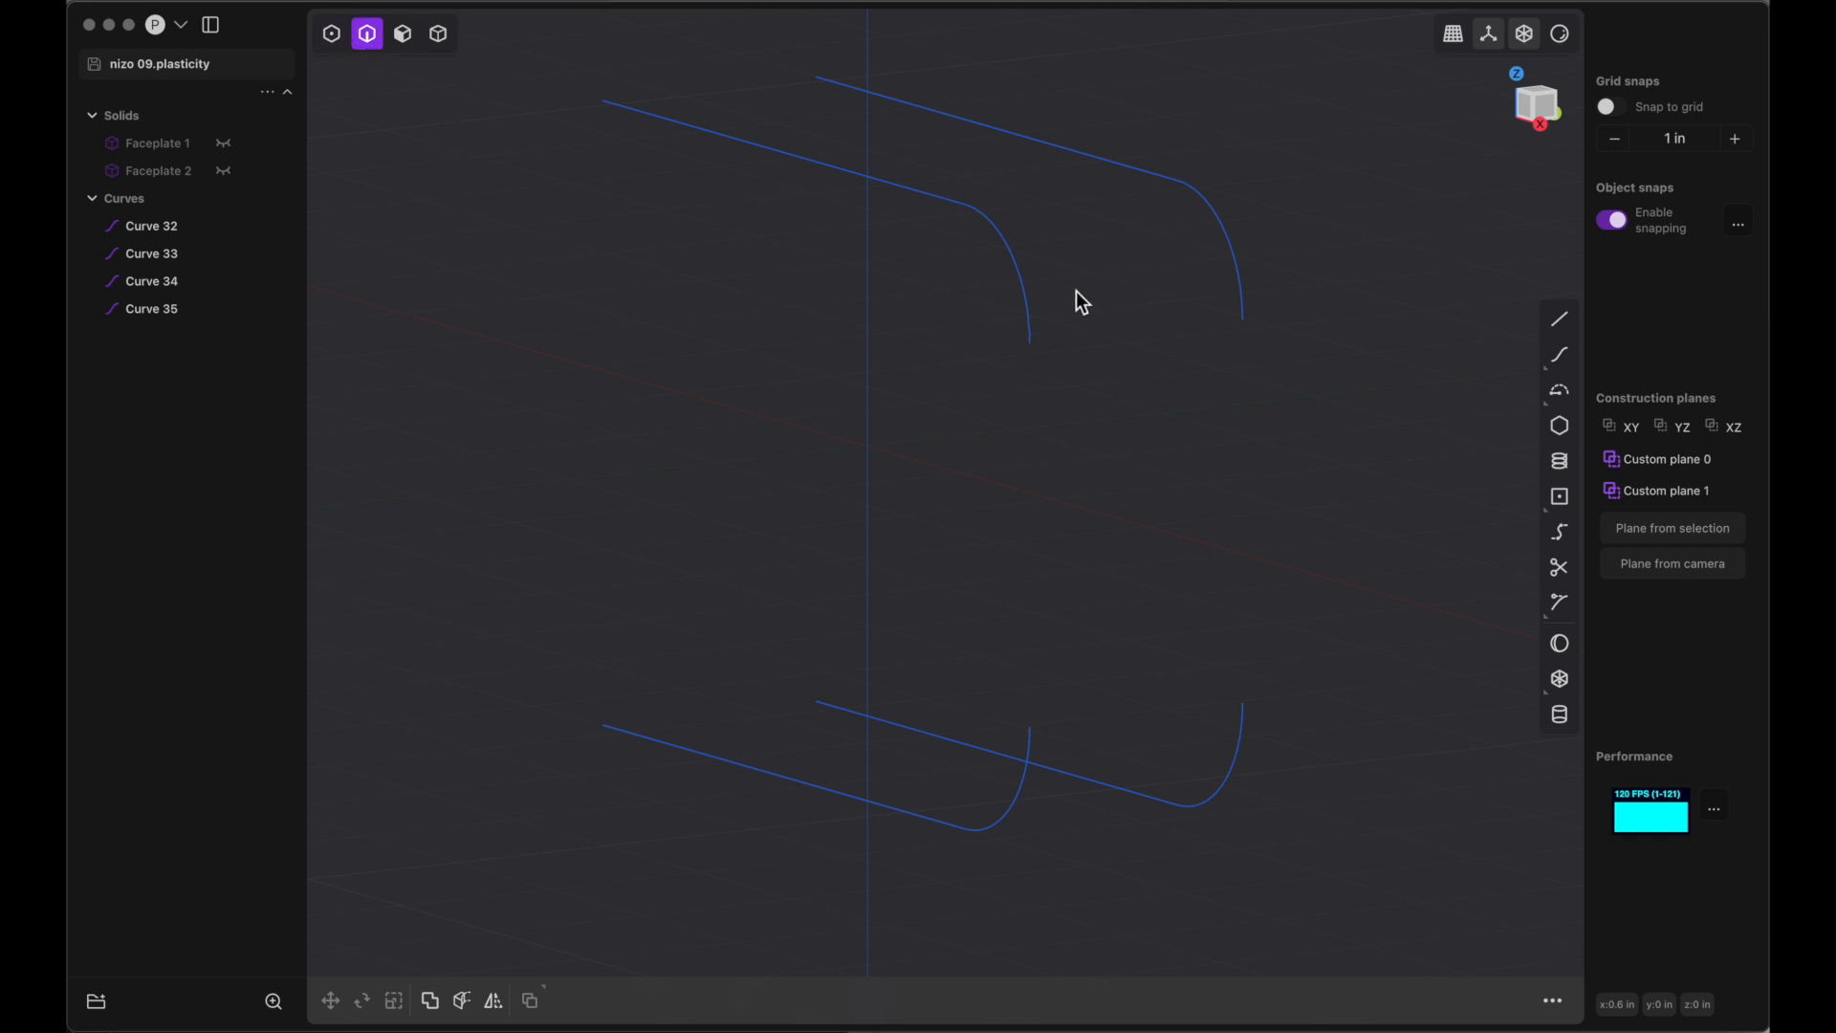
{"action": "left_click", "coordinate": [1029, 304]}
{"action": "left_click", "coordinate": [1232, 261]}
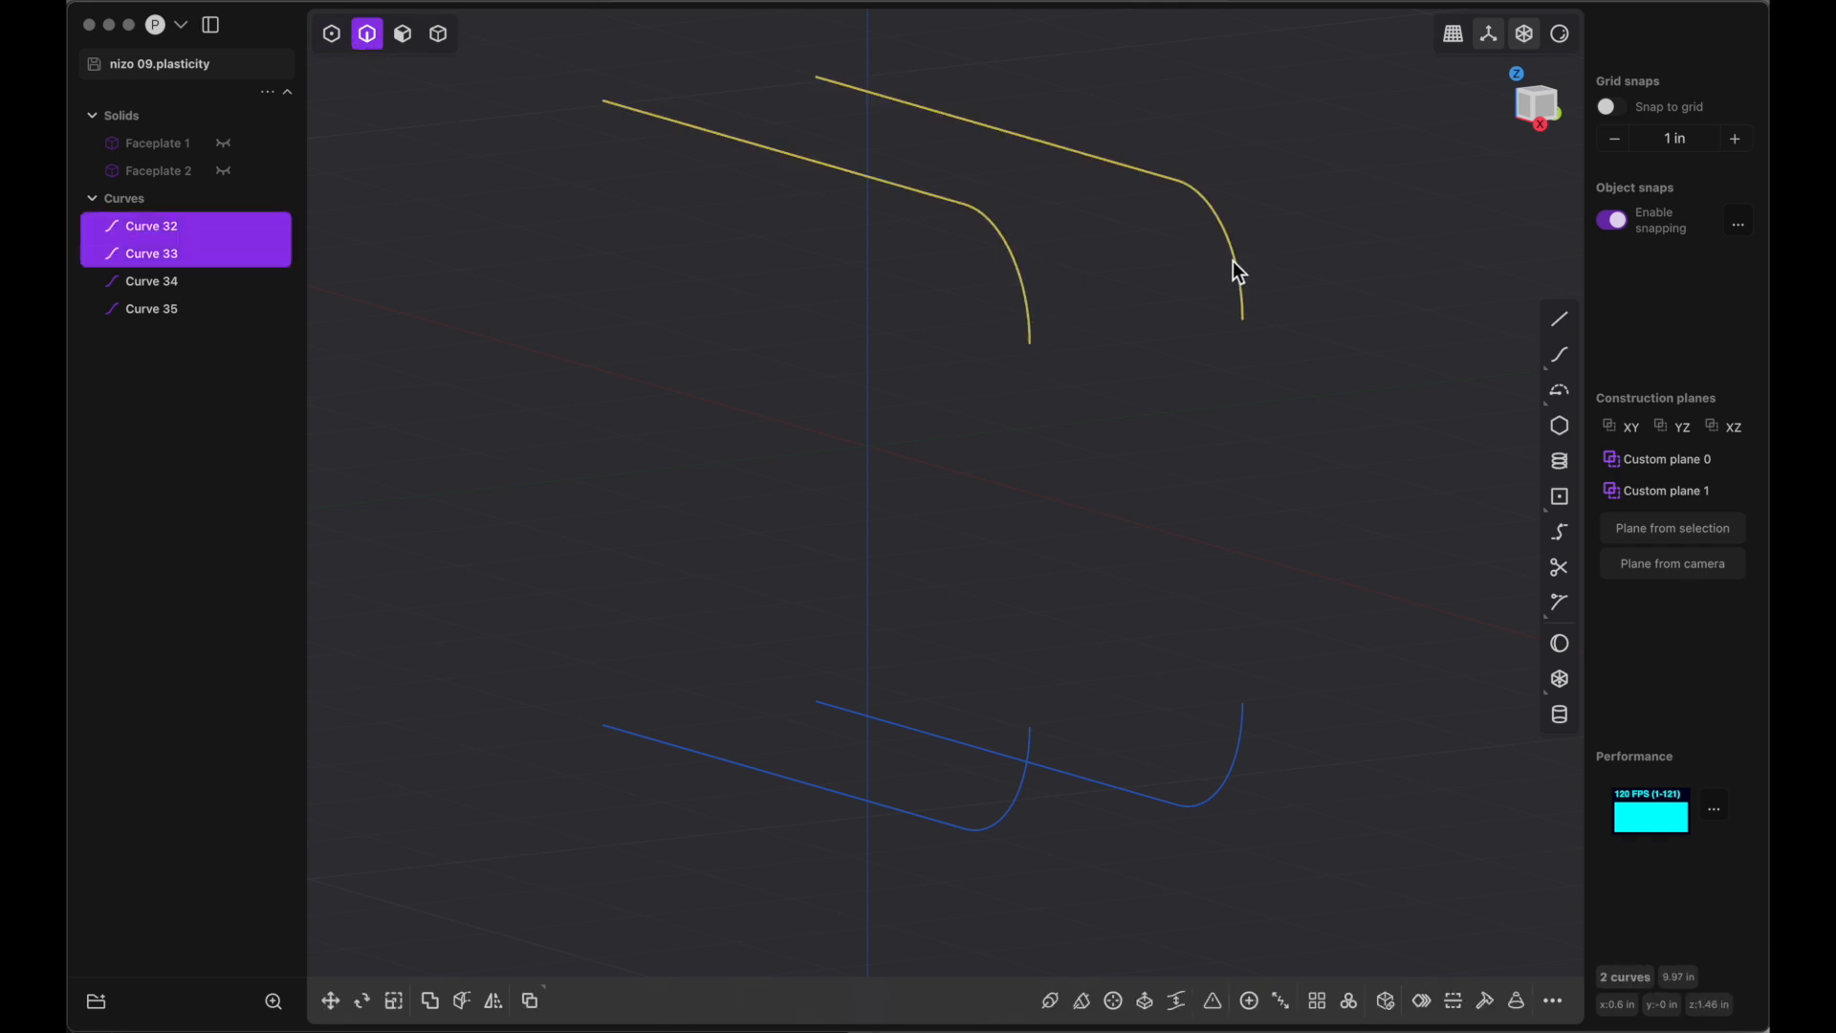
{"action": "key", "text": "l"}
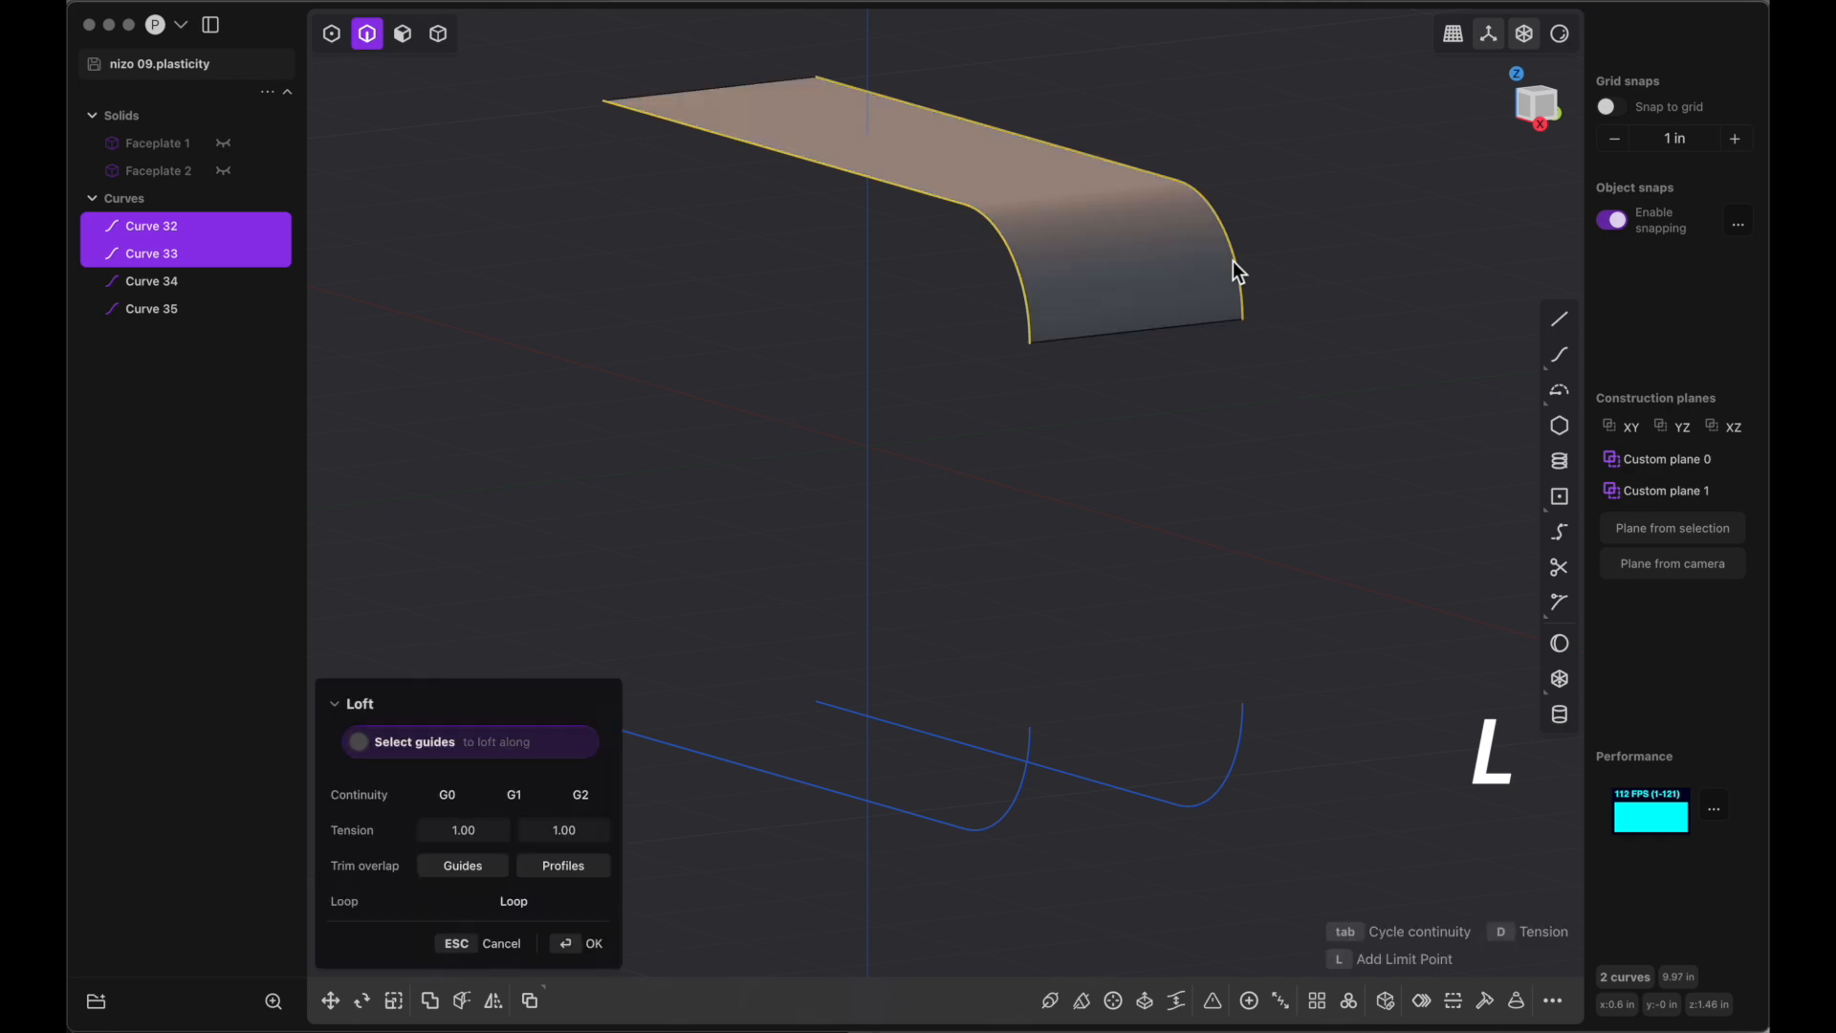
{"action": "key", "text": "Return"}
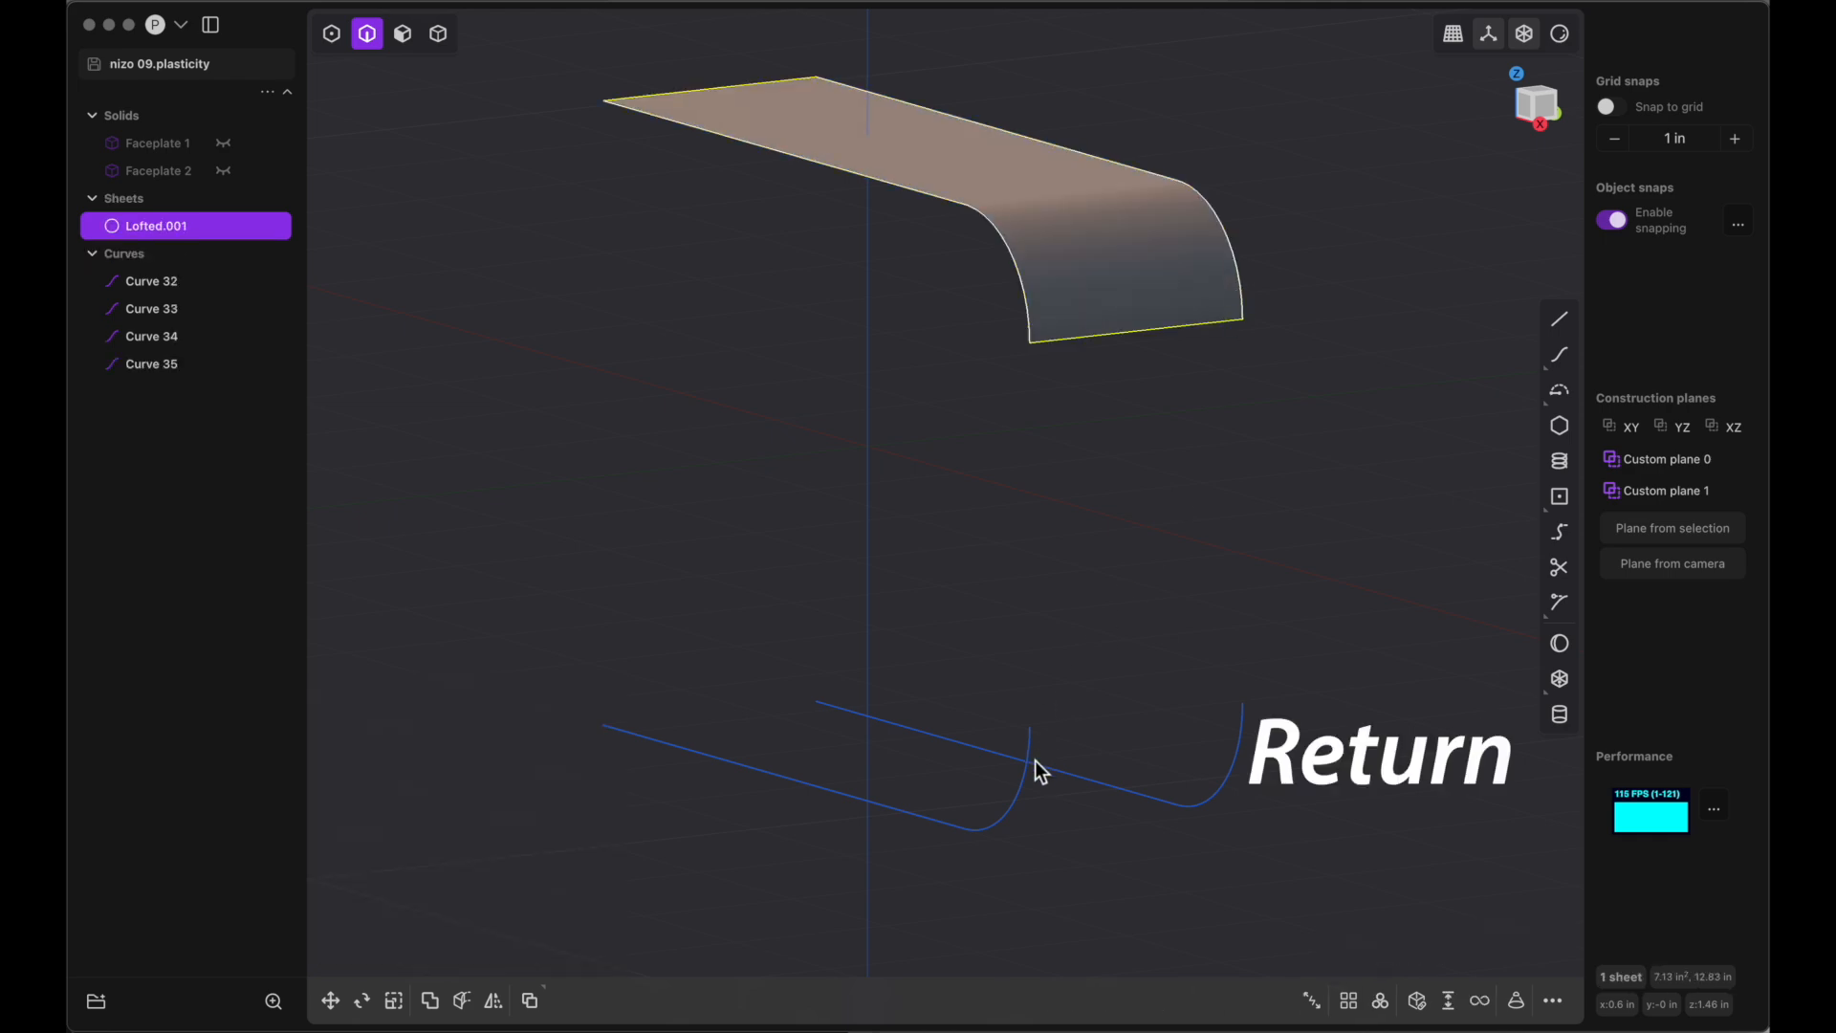
Loft a sheet between the two lower trimmed curves
{"action": "left_click", "coordinate": [1021, 792]}
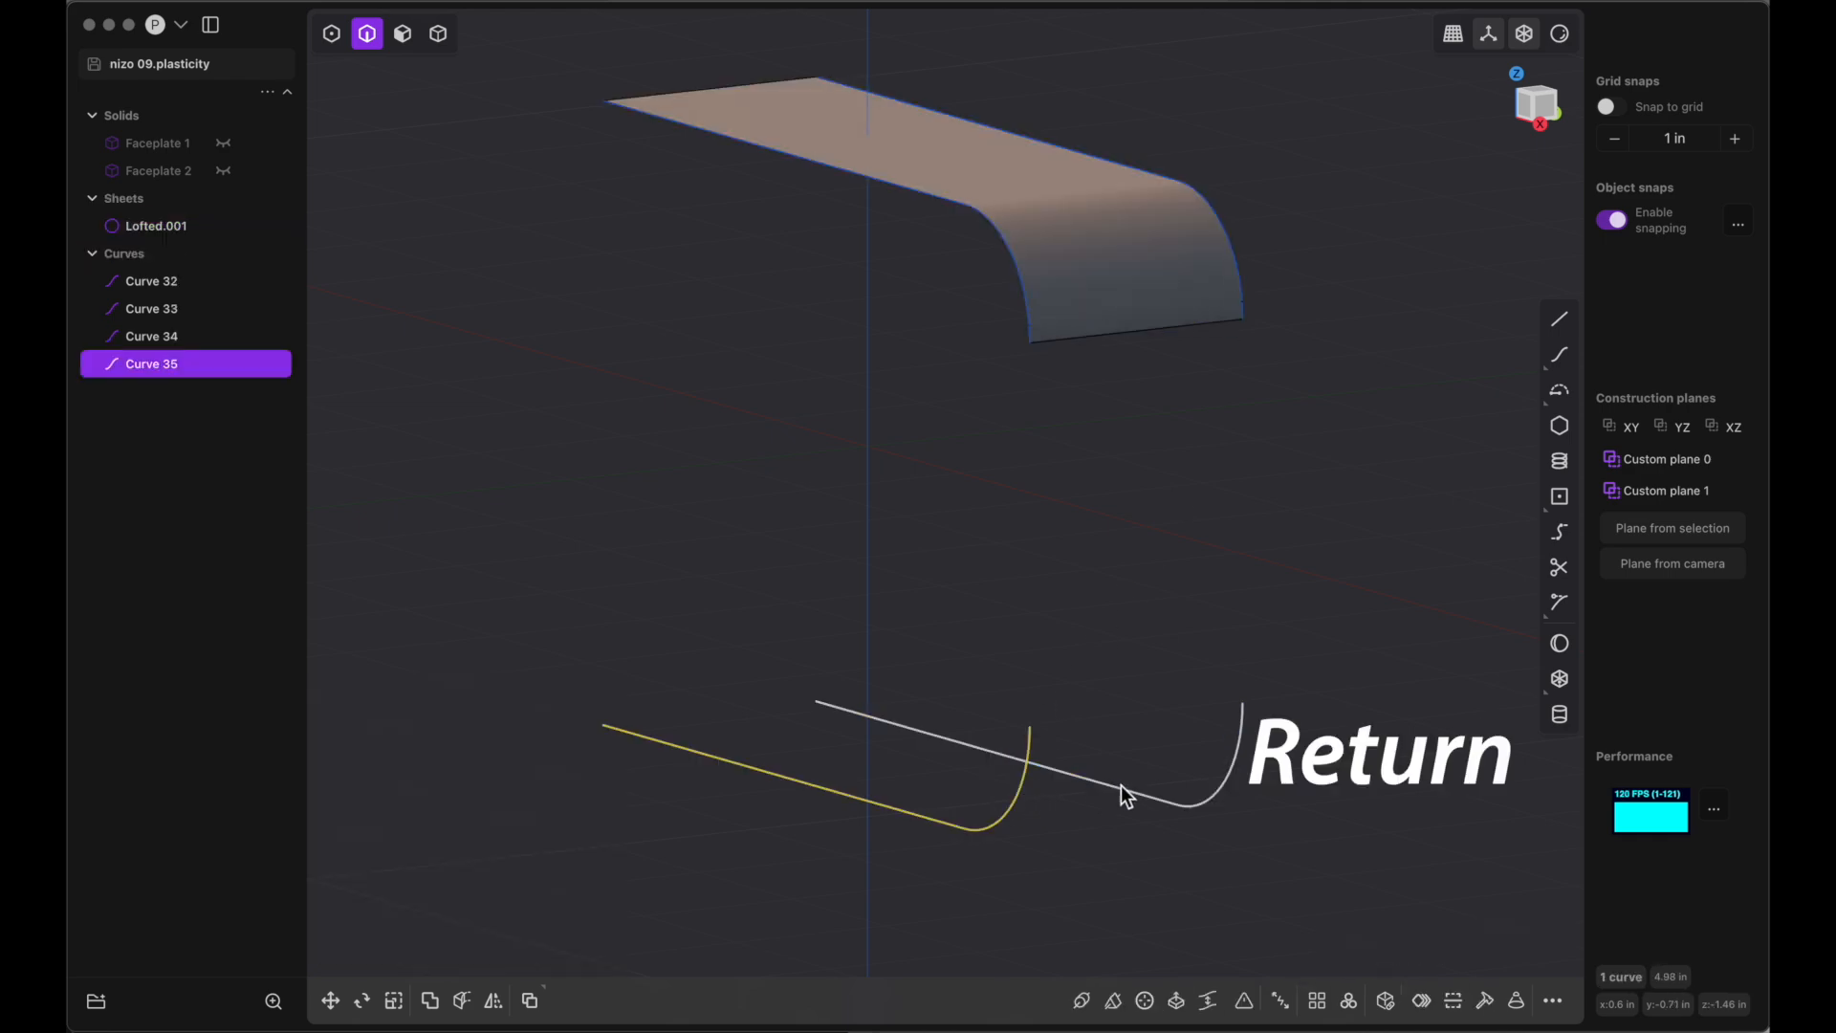
{"action": "left_click", "coordinate": [1222, 786]}
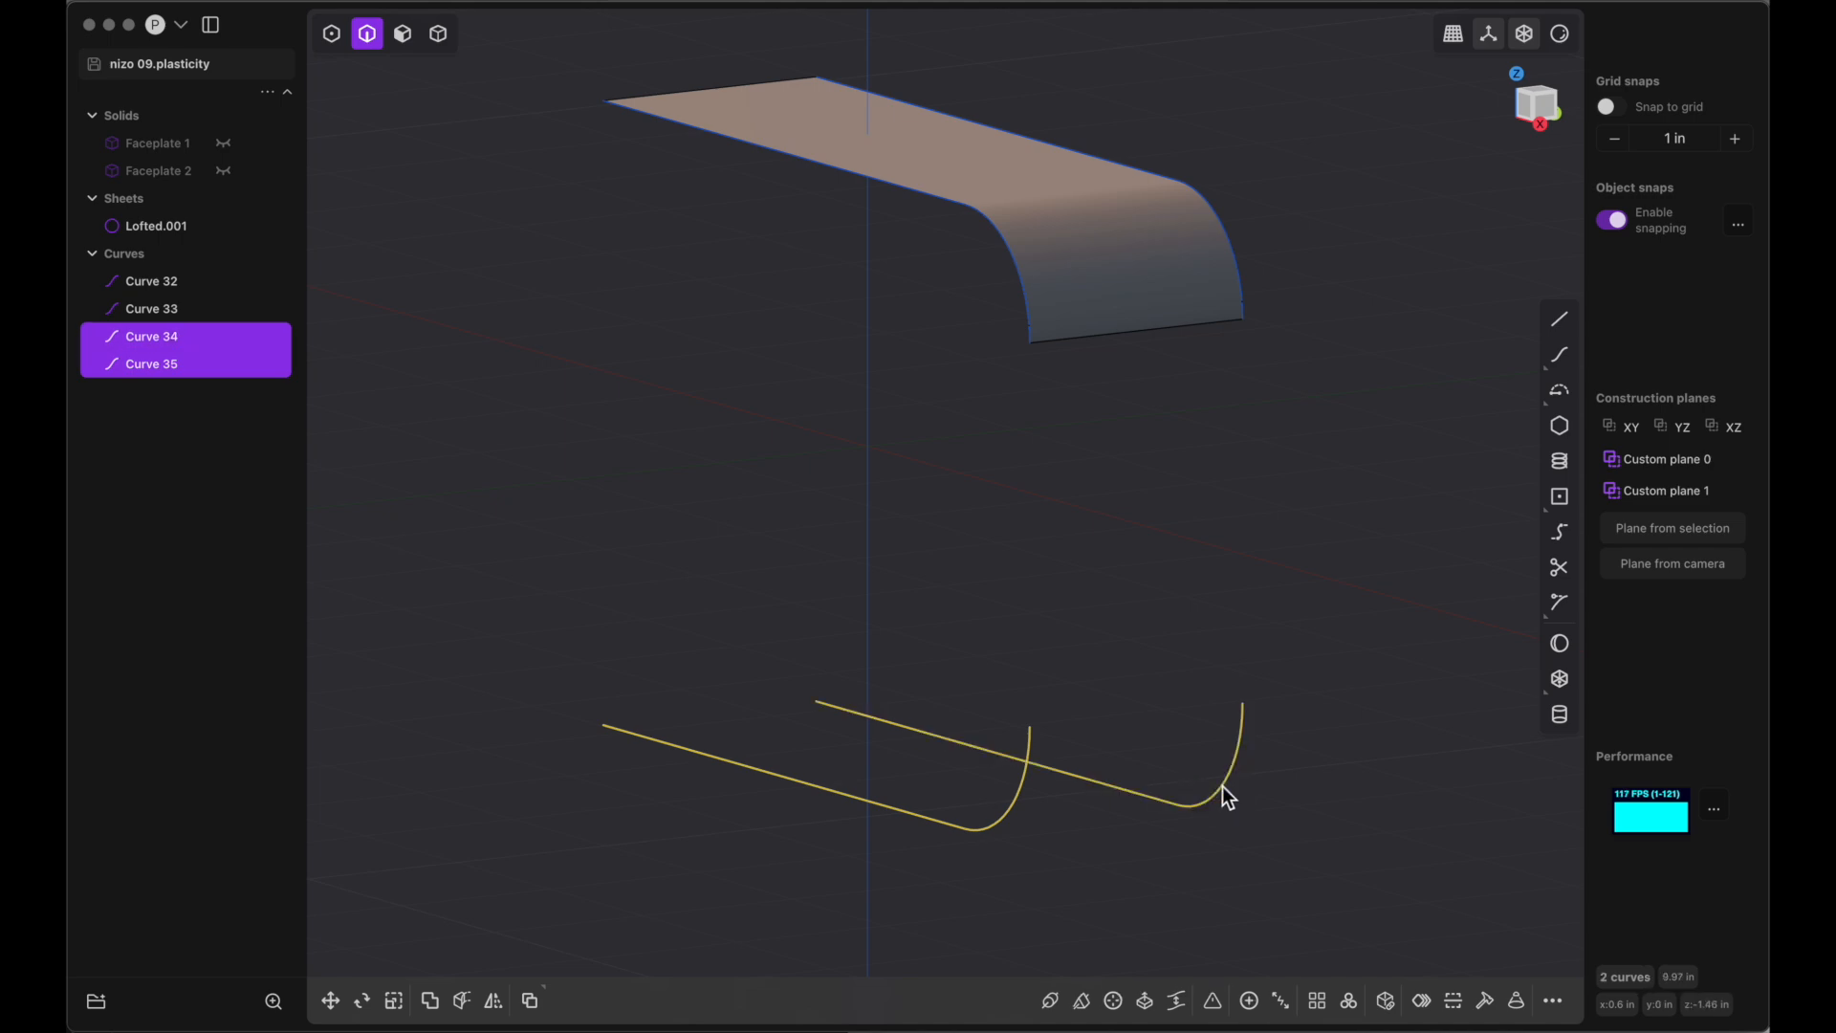
{"action": "key", "text": "l"}
{"action": "key", "text": "Return"}
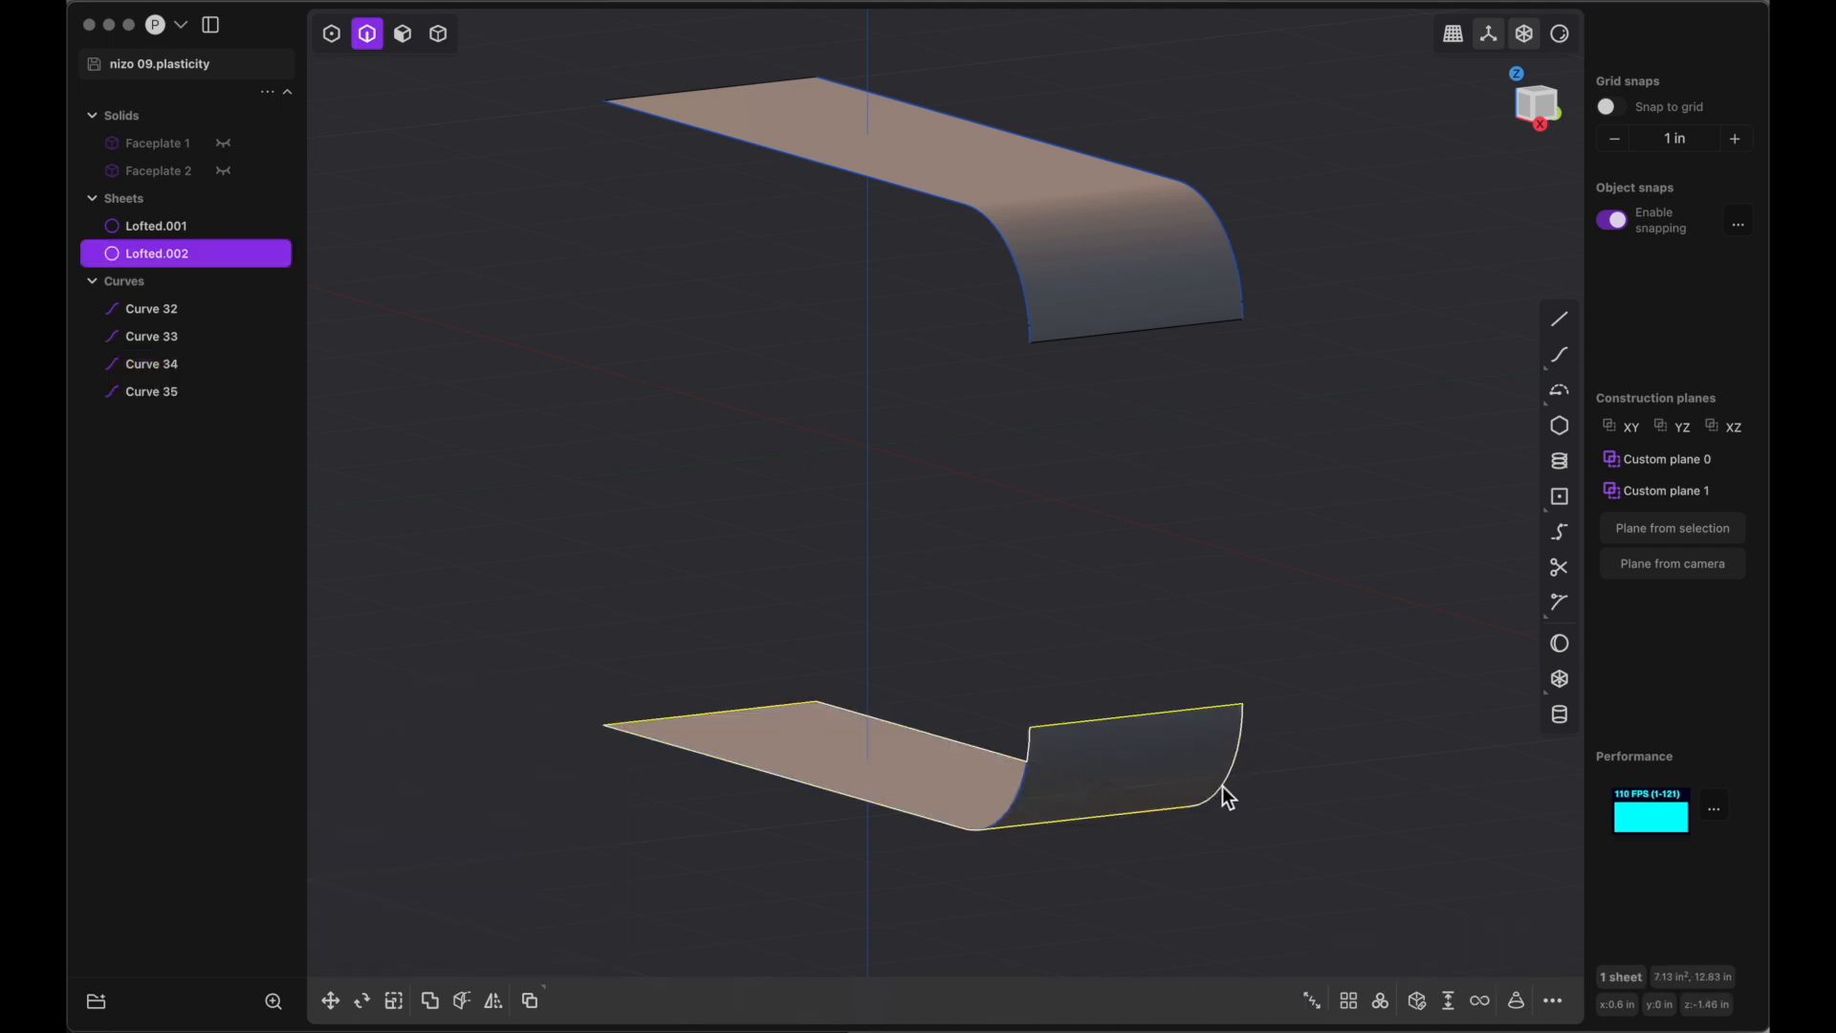
{"action": "left_click", "coordinate": [1161, 500]}
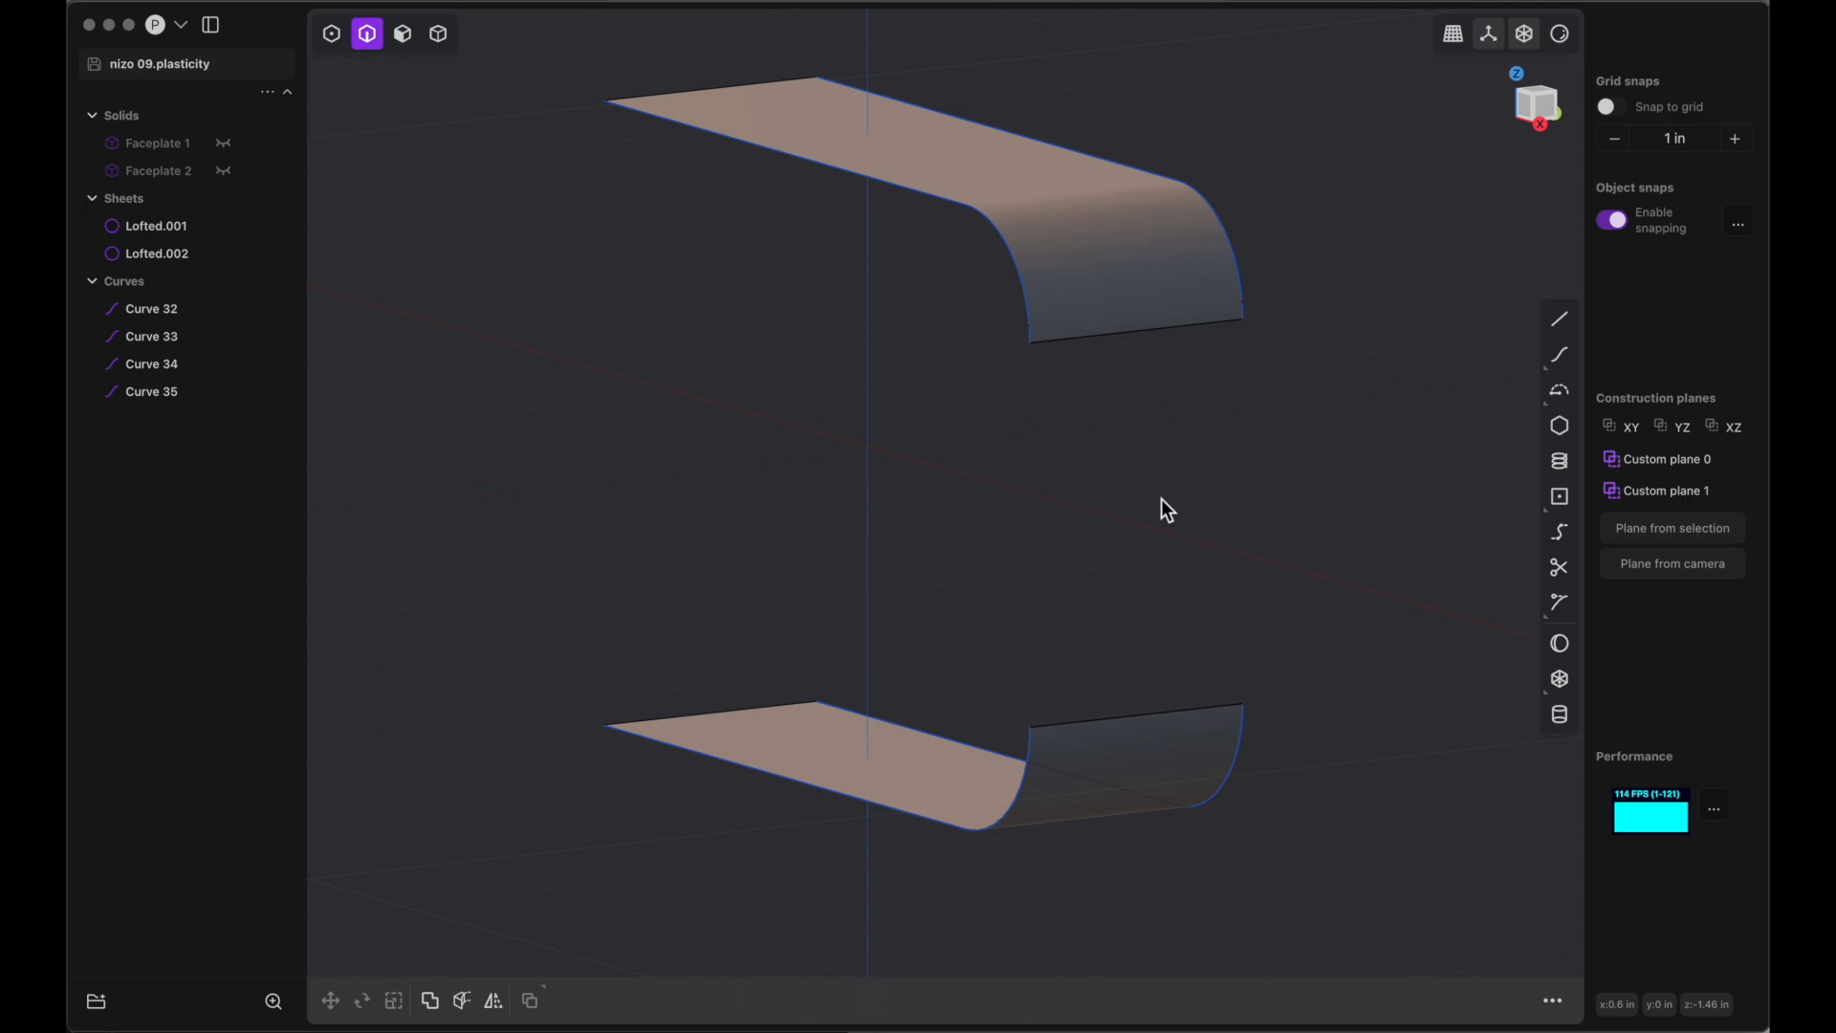
Loft a G1 sheet between the facing rounded-end edges of the upper and lower sheets to close the front gap
{"action": "left_click", "coordinate": [1151, 332]}
{"action": "key", "text": "e"}
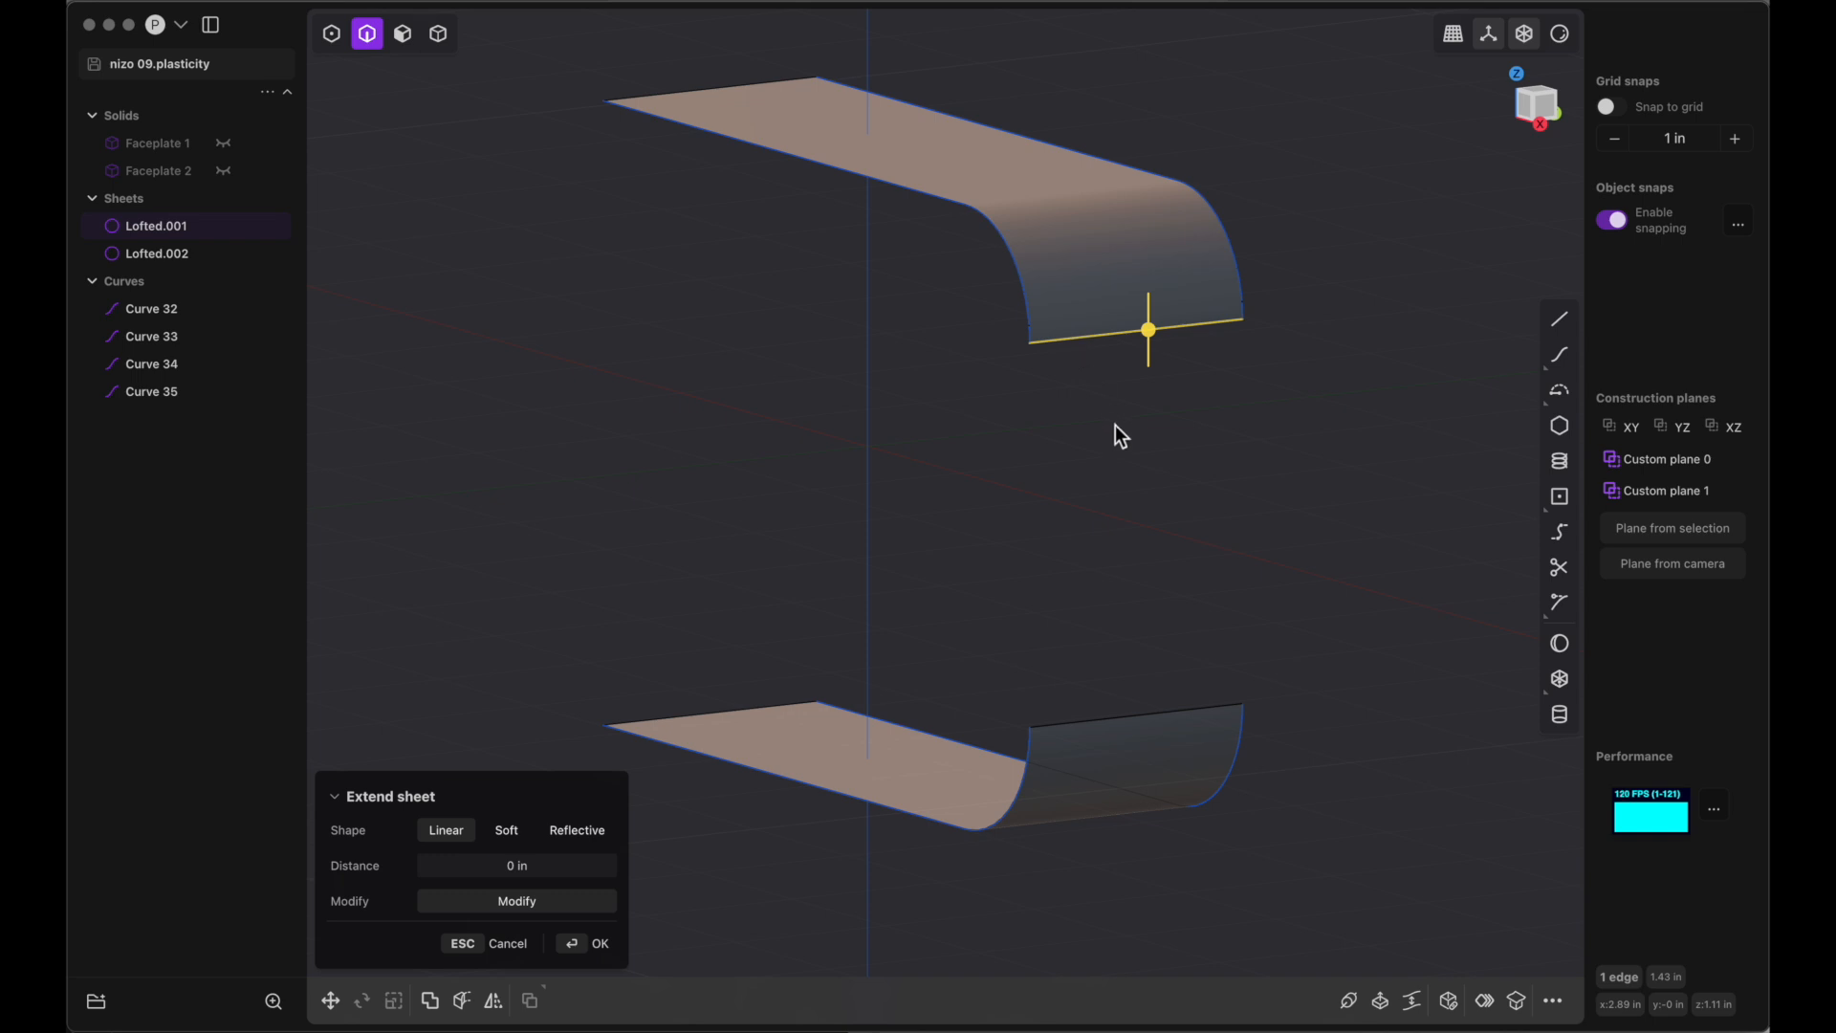
{"action": "left_click", "coordinate": [1195, 709]}
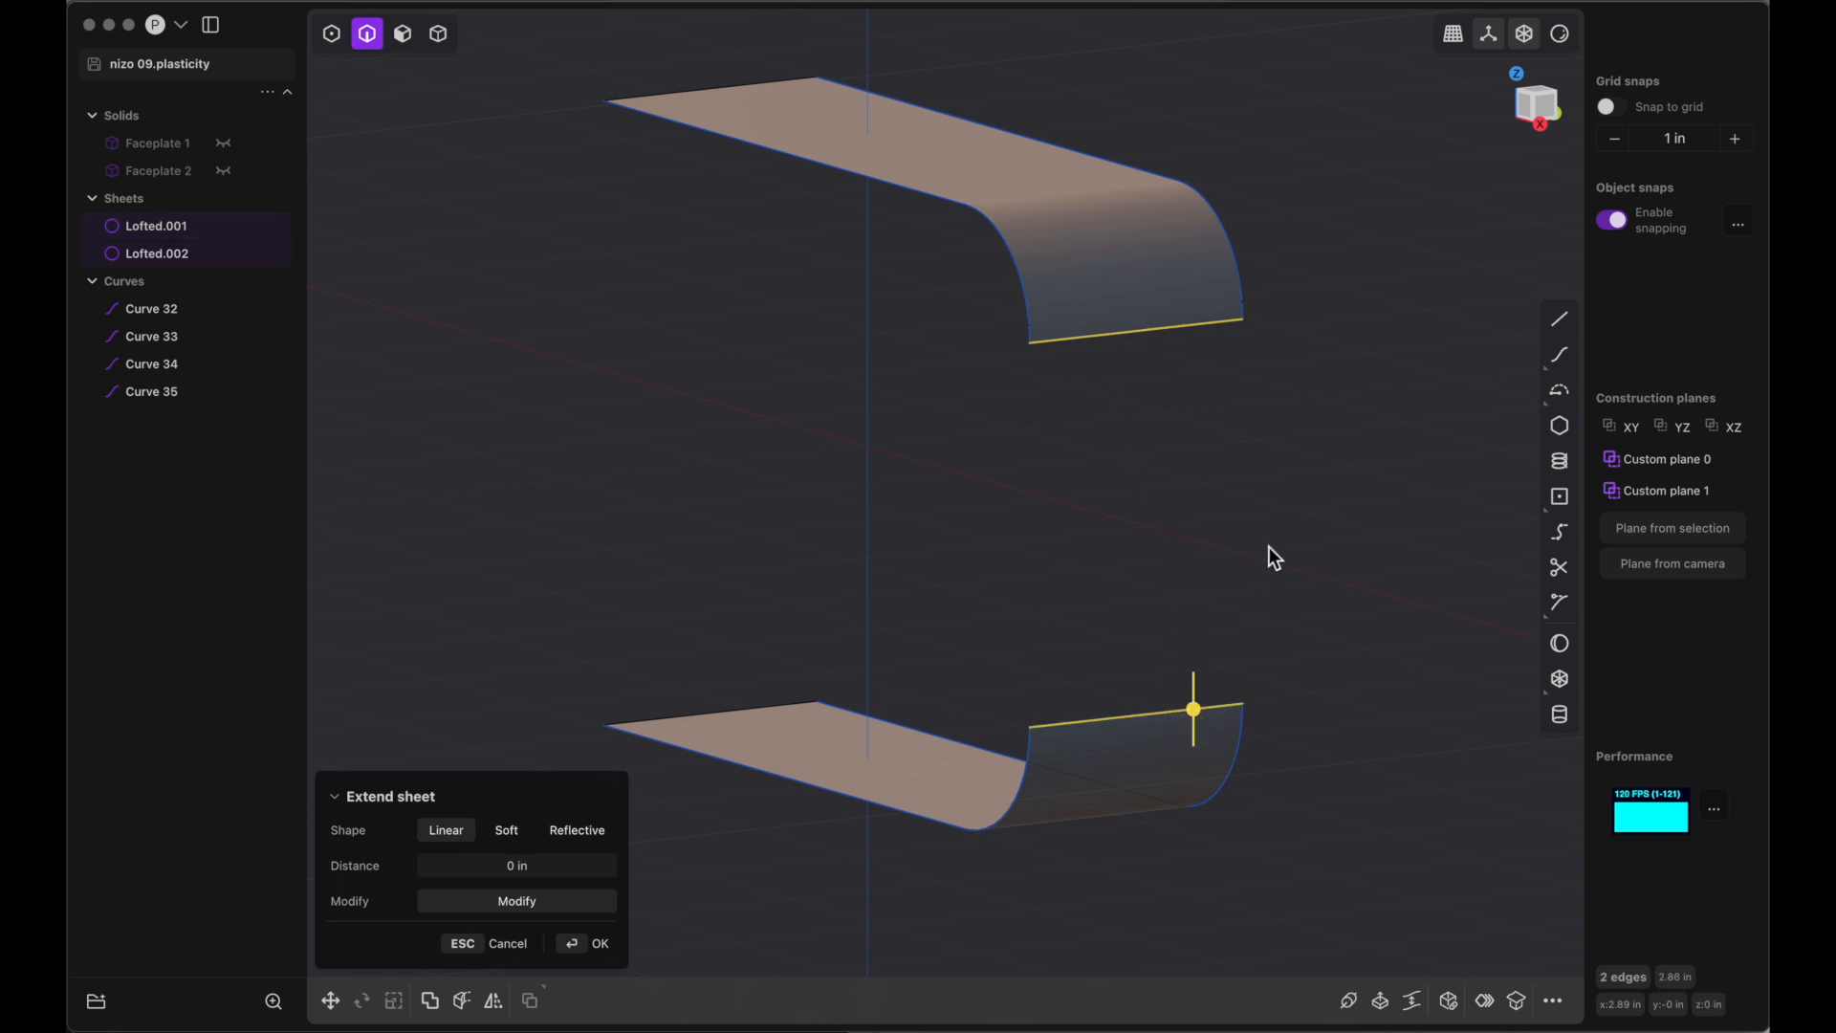
{"action": "key", "text": "shift+l"}
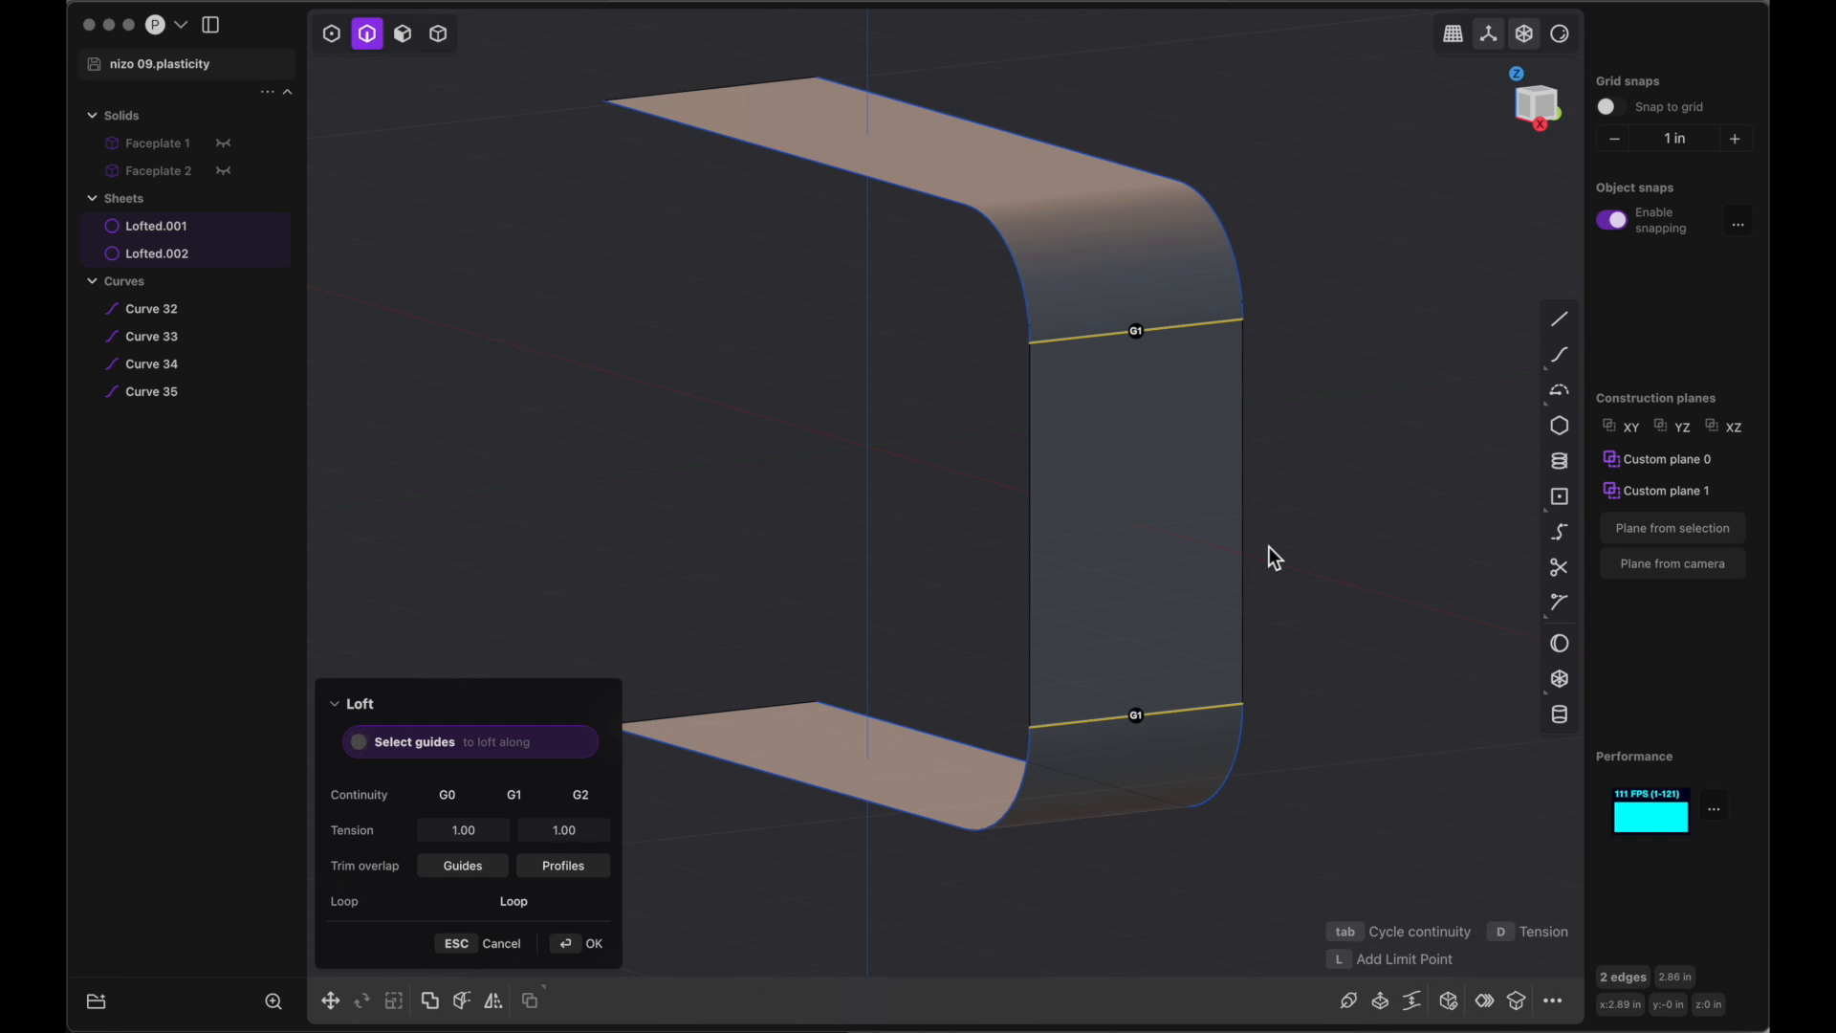
{"action": "key", "text": "Return"}
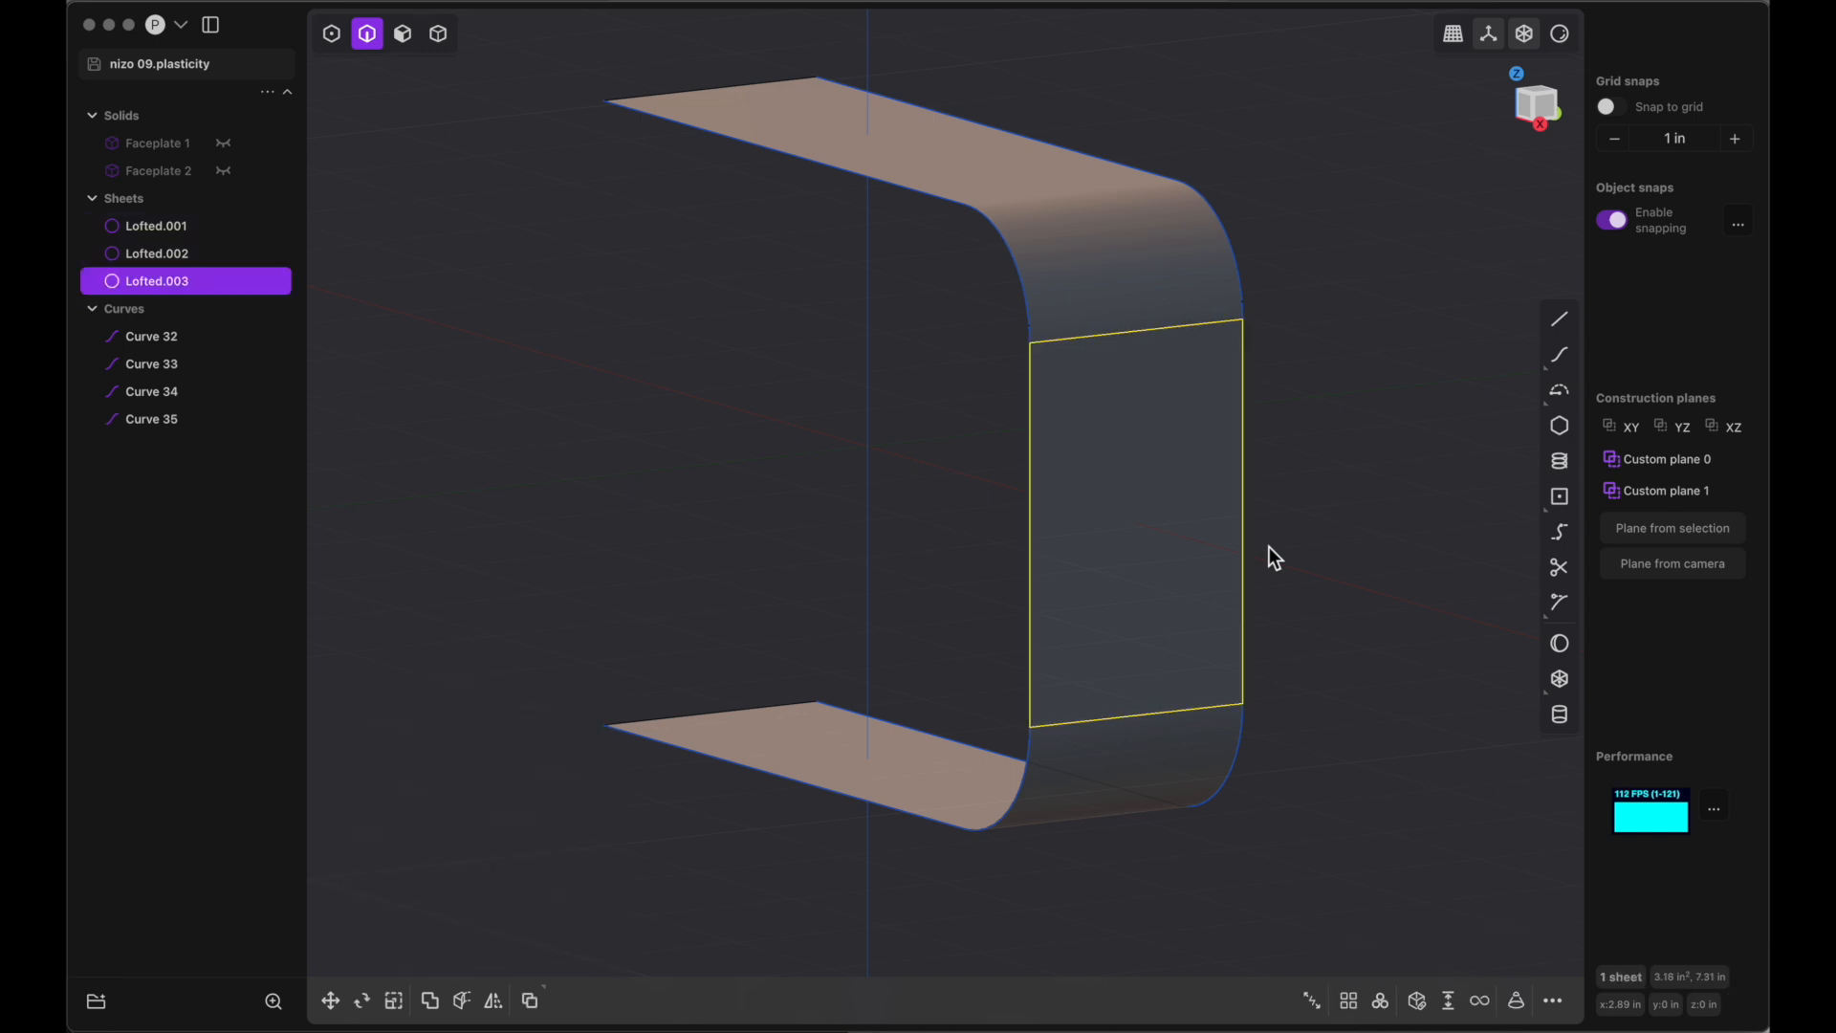
{"action": "left_click", "coordinate": [1292, 551]}
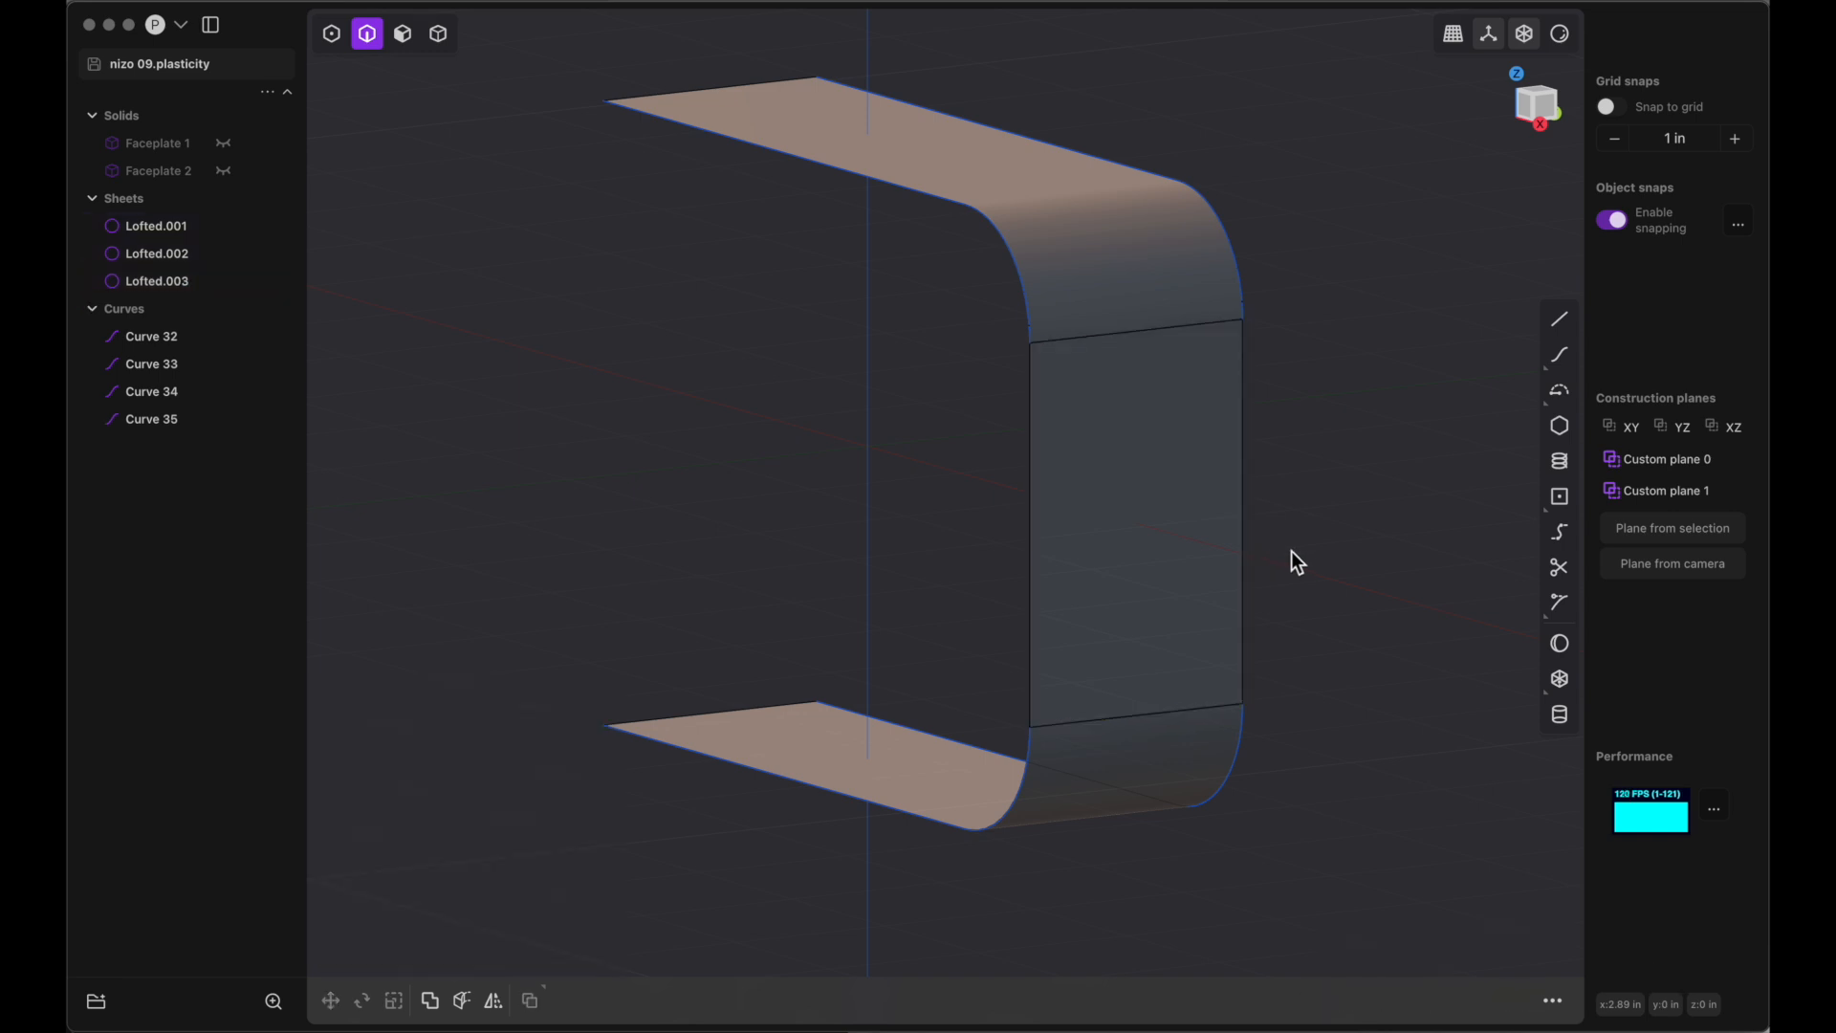
Delete the four leftover curves, Curve 32 to Curve 35, keeping only the lofted sheets
{"action": "left_click", "coordinate": [196, 337]}
{"action": "left_click", "coordinate": [180, 423], "text": "shift"}
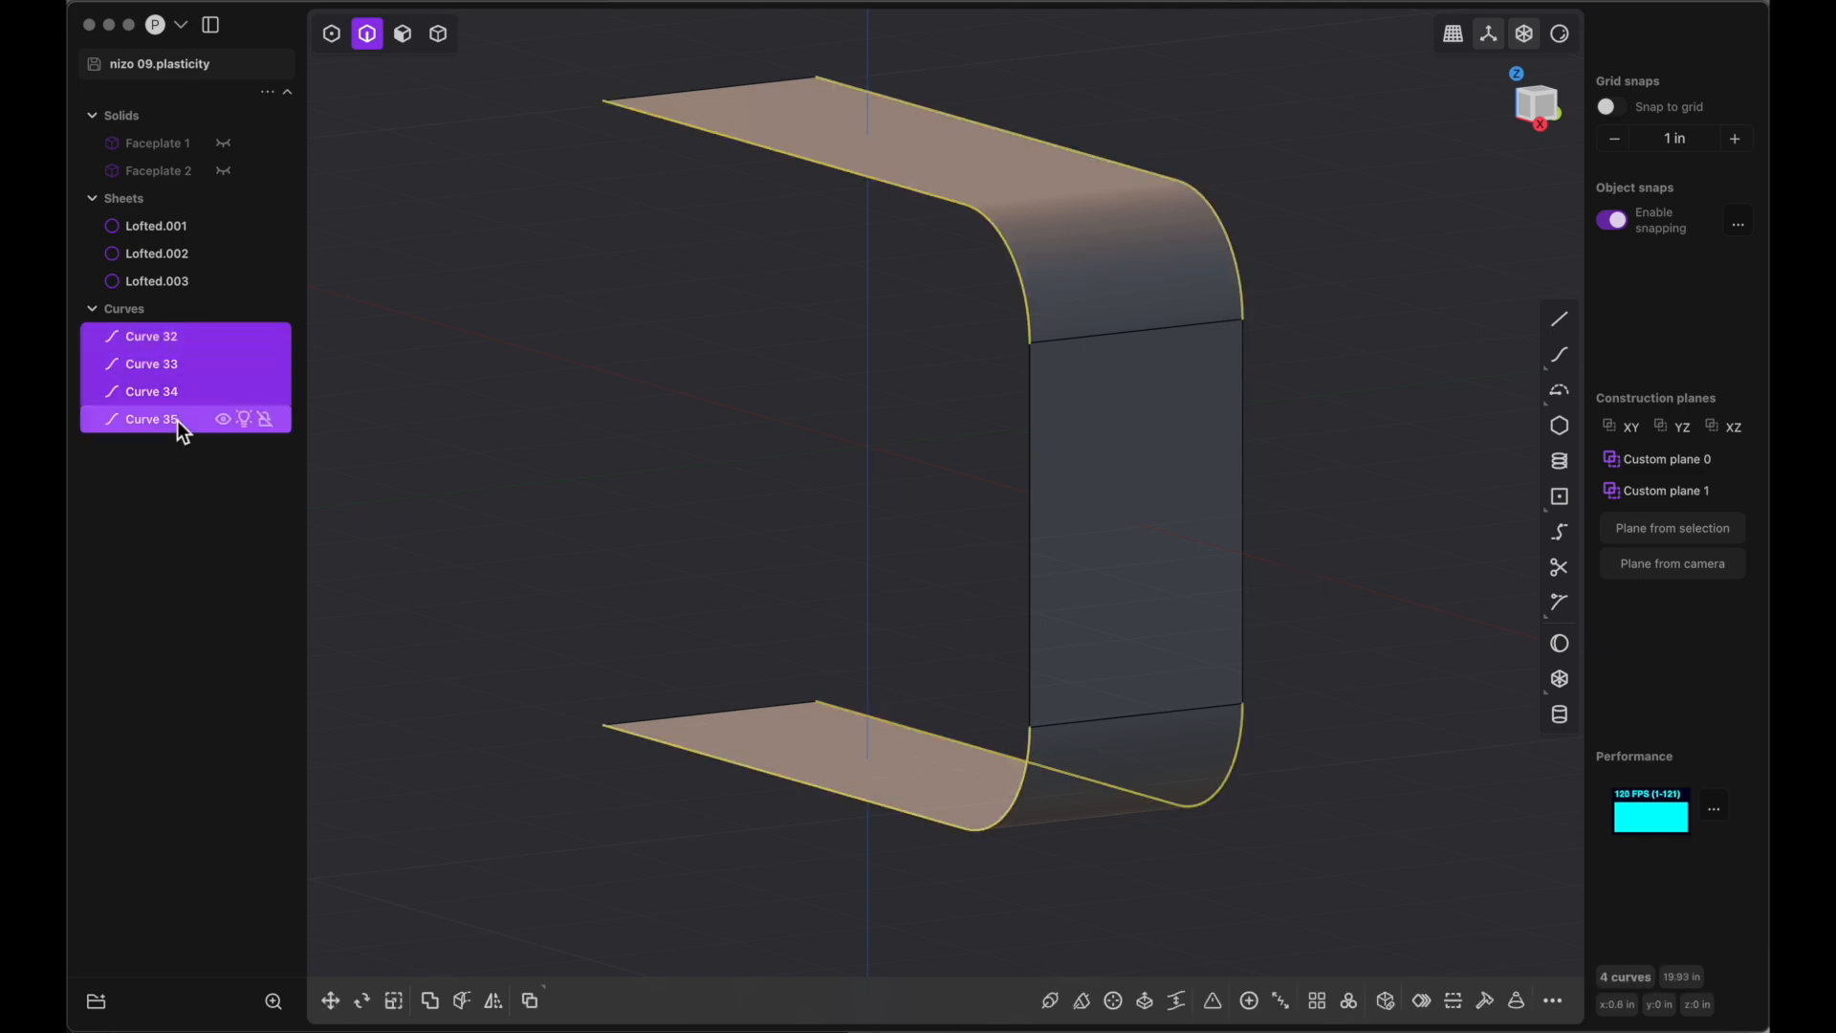
{"action": "key", "text": "Delete"}
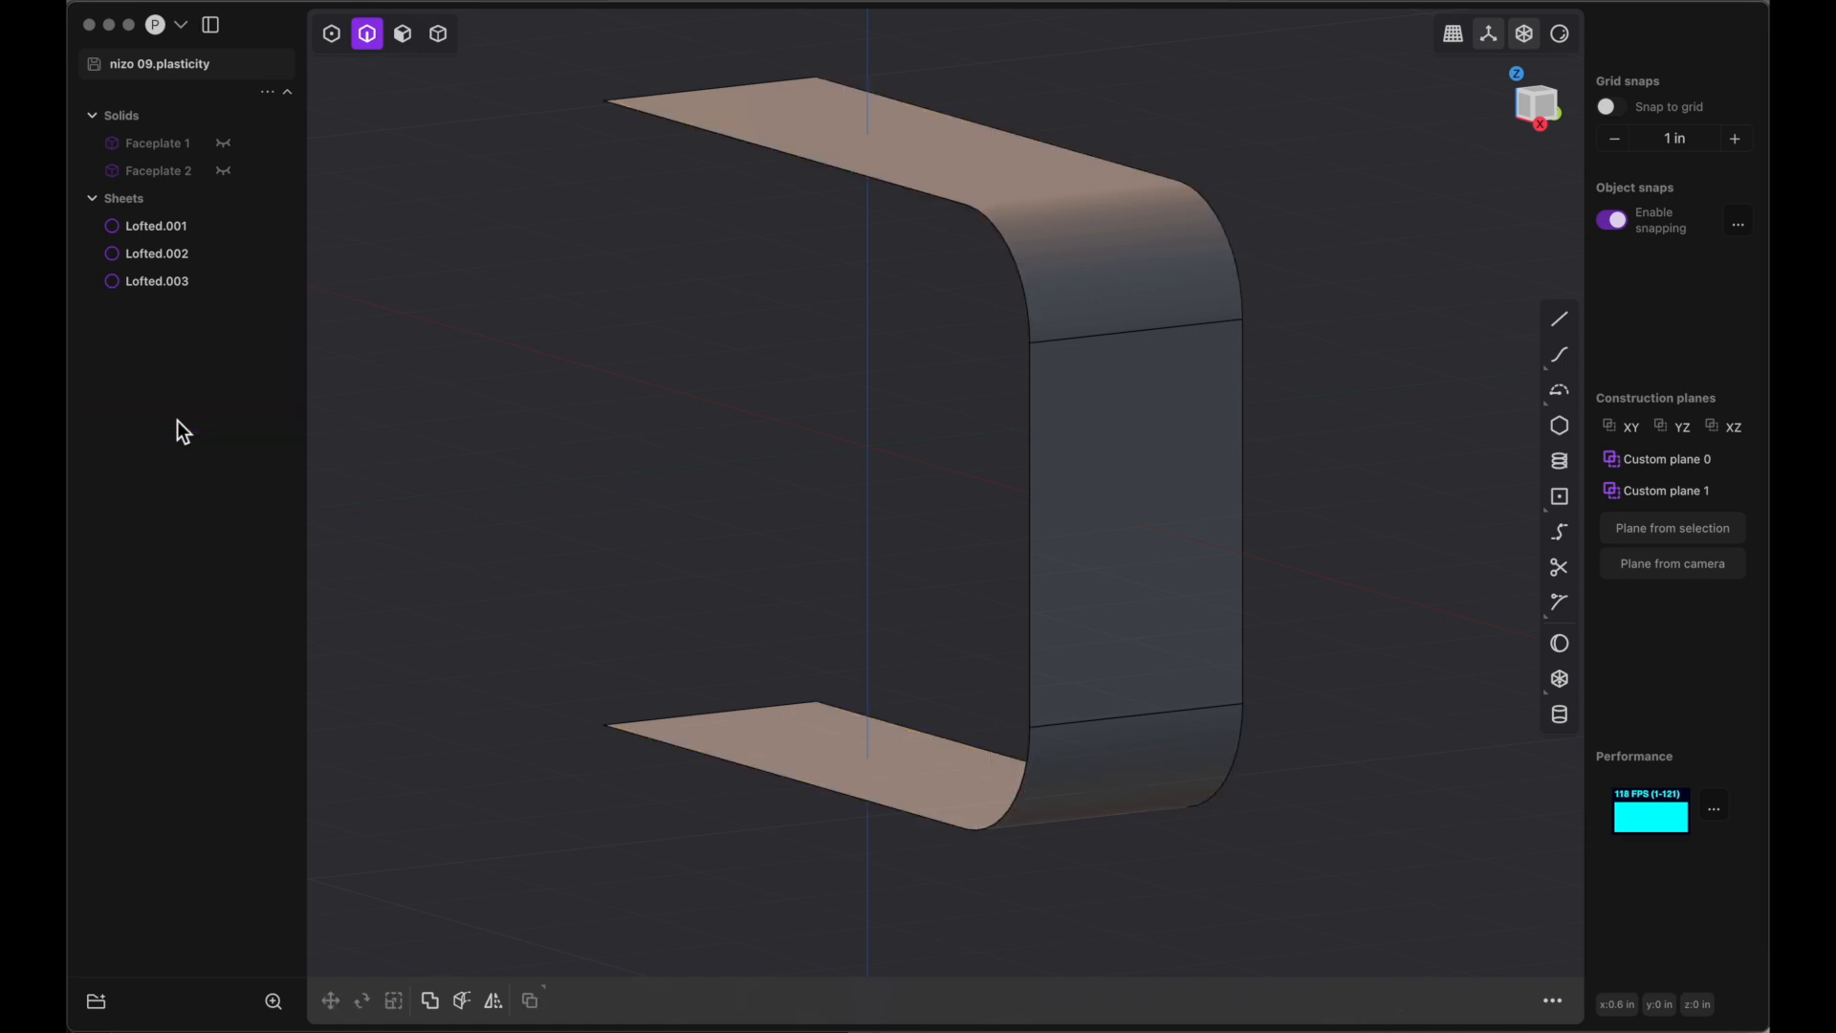
Start a loft between the upper and lower sheets' straight edges at the open square end and inspect its preview
{"action": "left_click", "coordinate": [698, 89]}
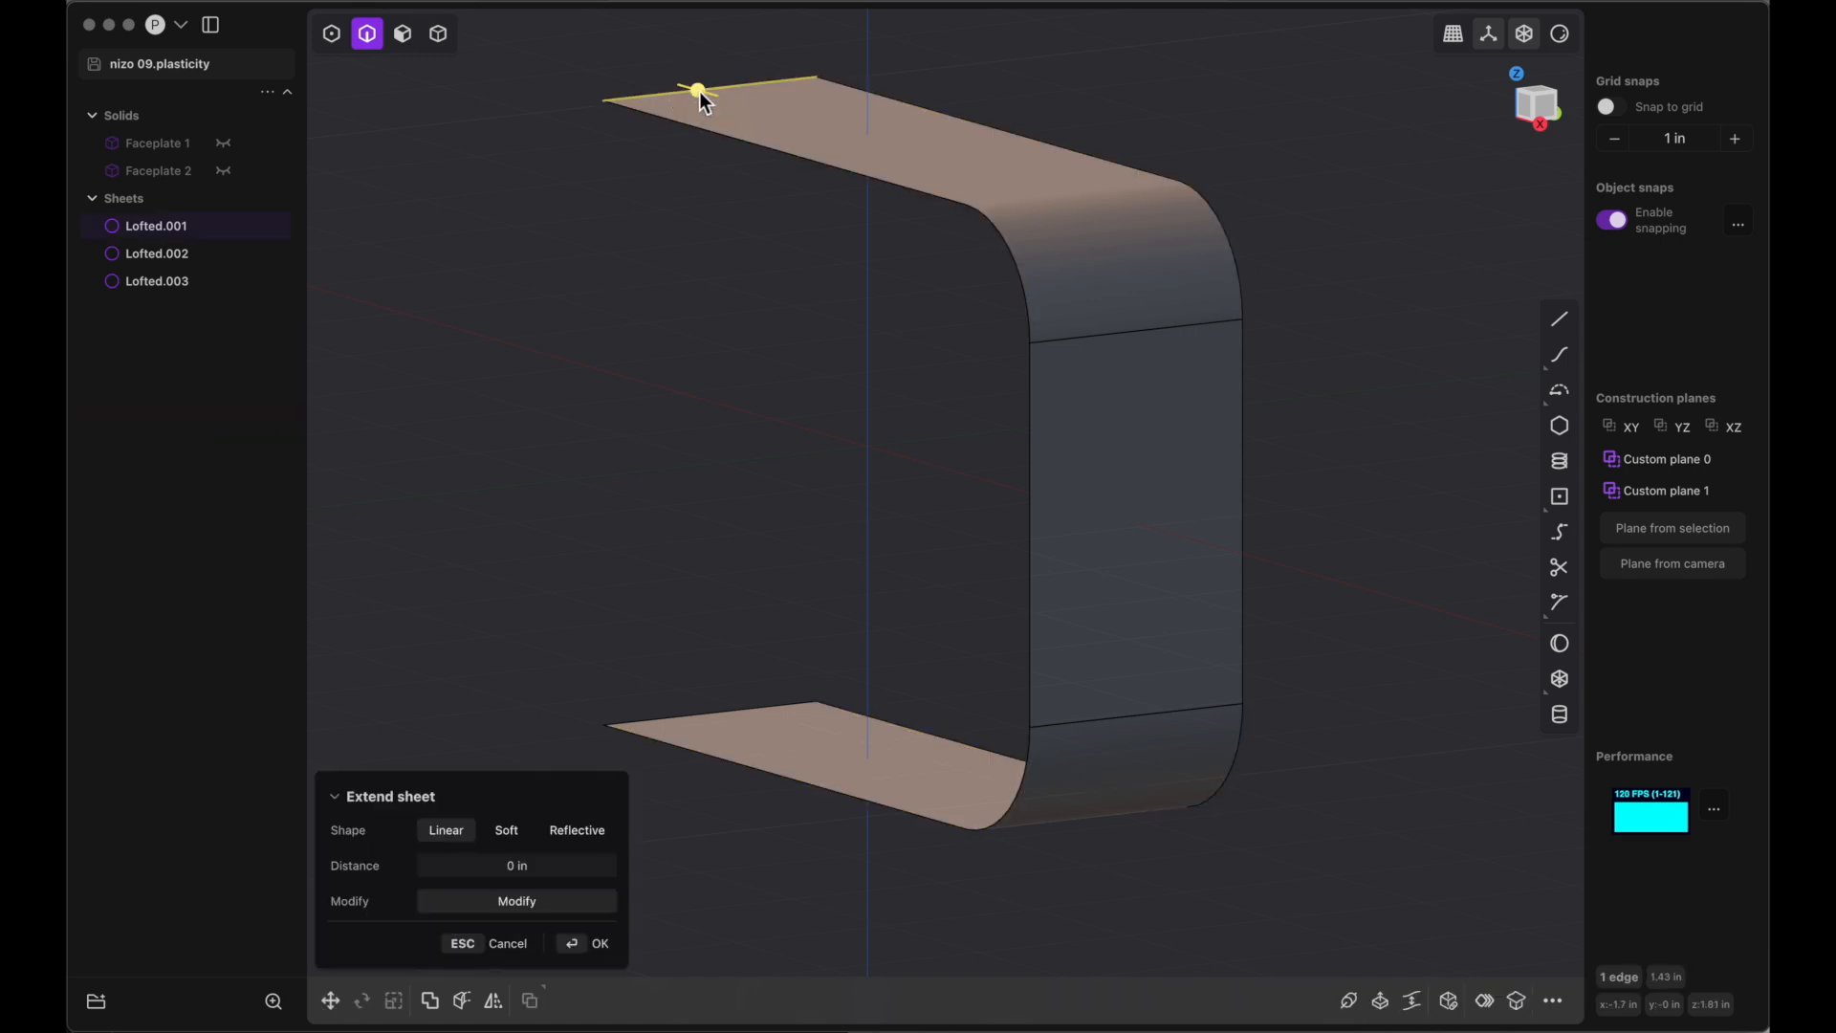
{"action": "left_click", "coordinate": [780, 709]}
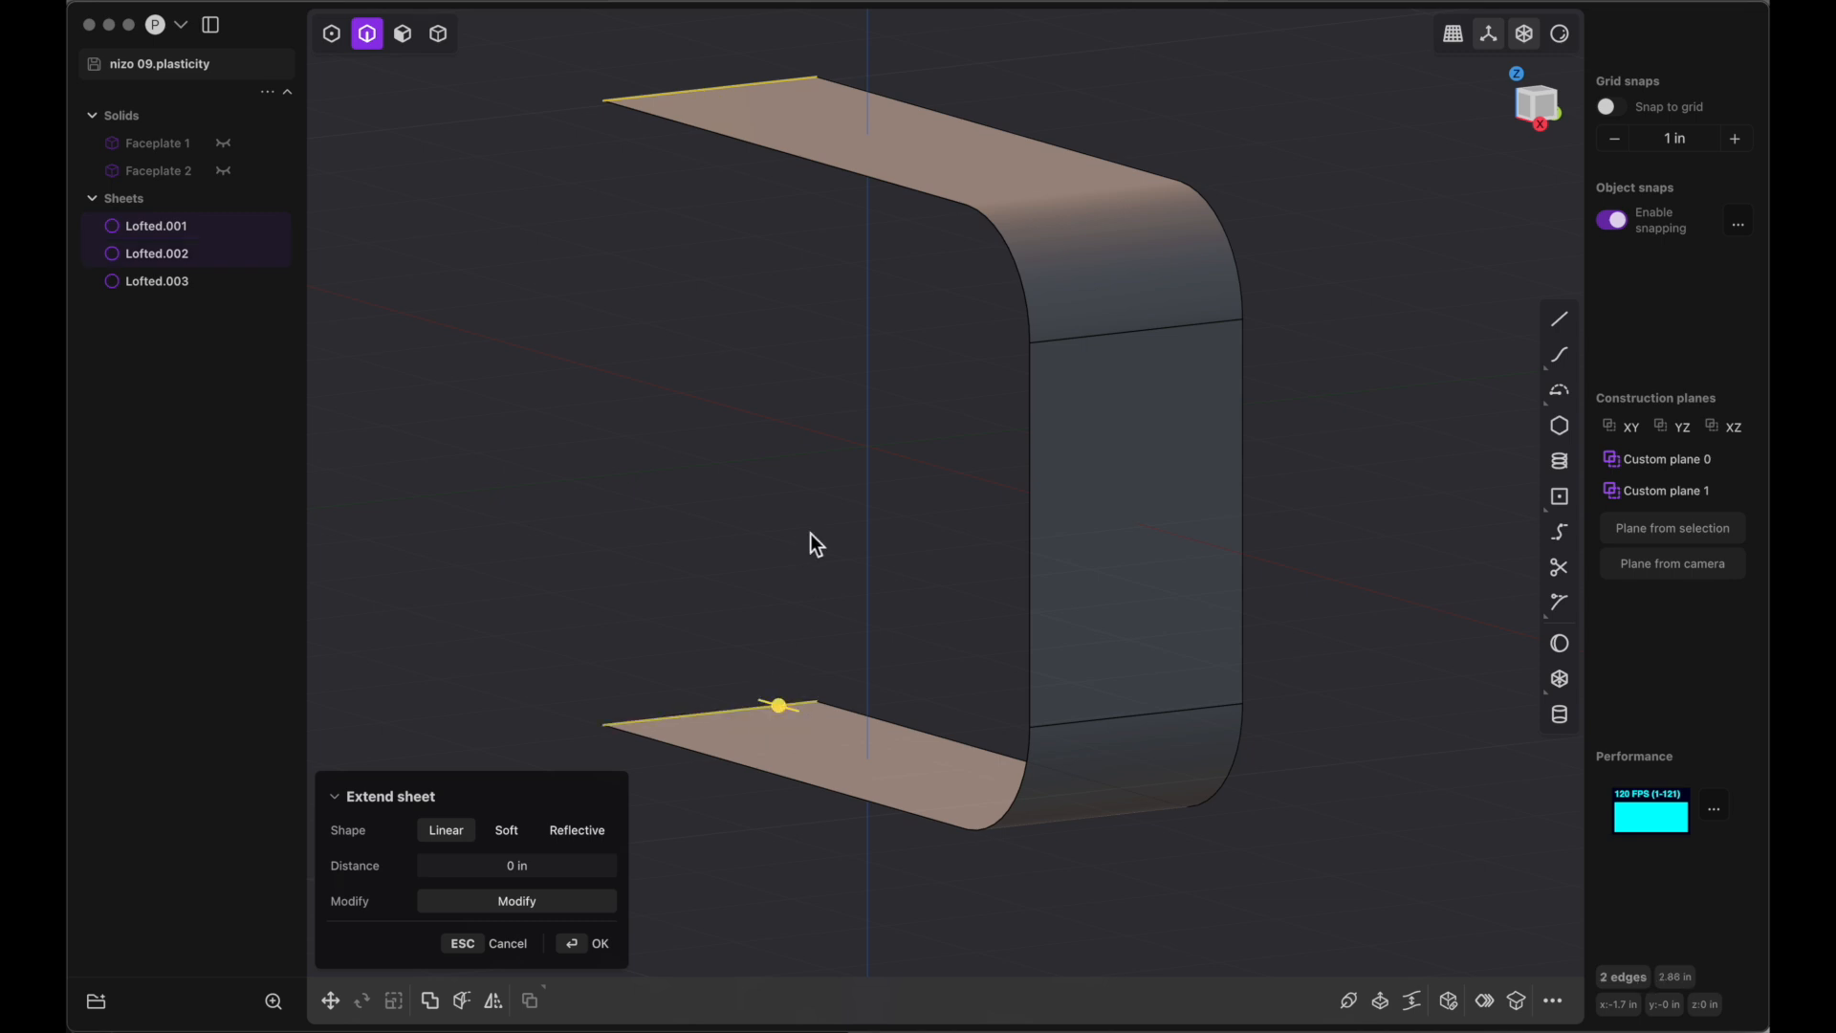
{"action": "key", "text": "l"}
{"action": "middle_click_drag", "start_coordinate": [811, 531], "coordinate": [810, 534]}
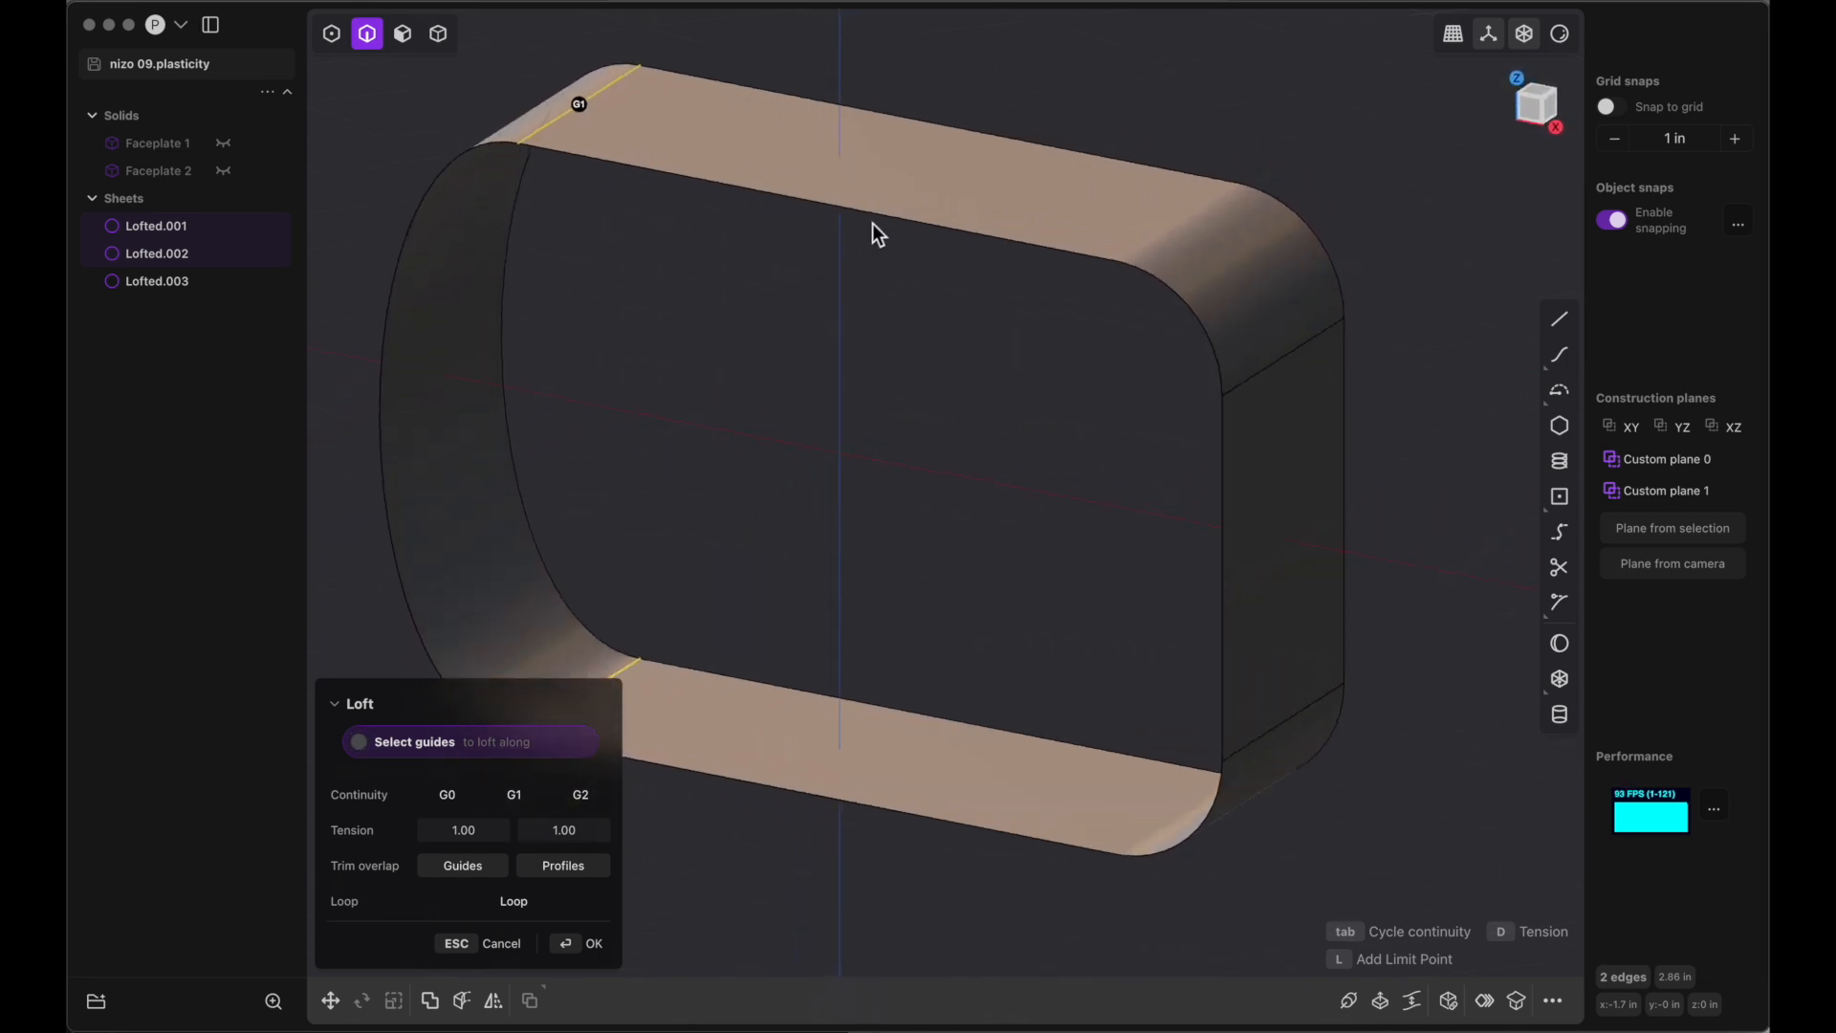
{"action": "middle_click_drag", "start_coordinate": [504, 456], "coordinate": [522, 627]}
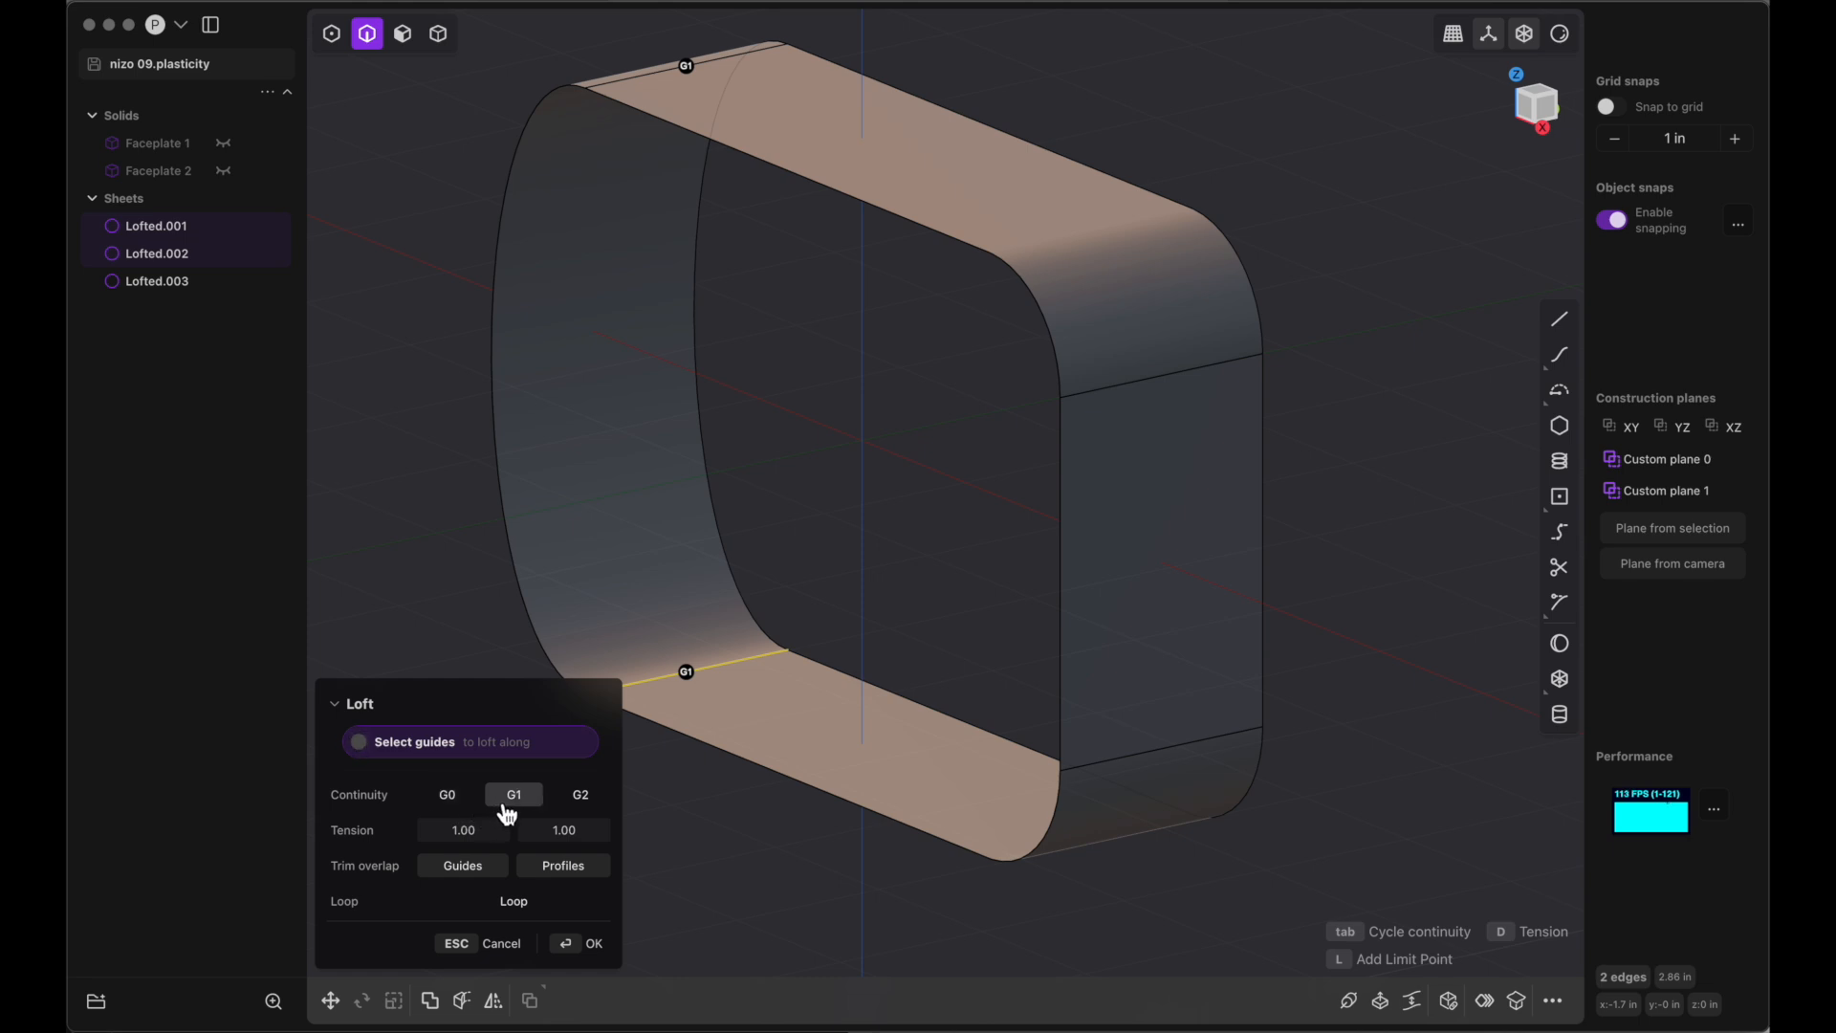
{"action": "middle_click_drag", "start_coordinate": [805, 467], "coordinate": [859, 468]}
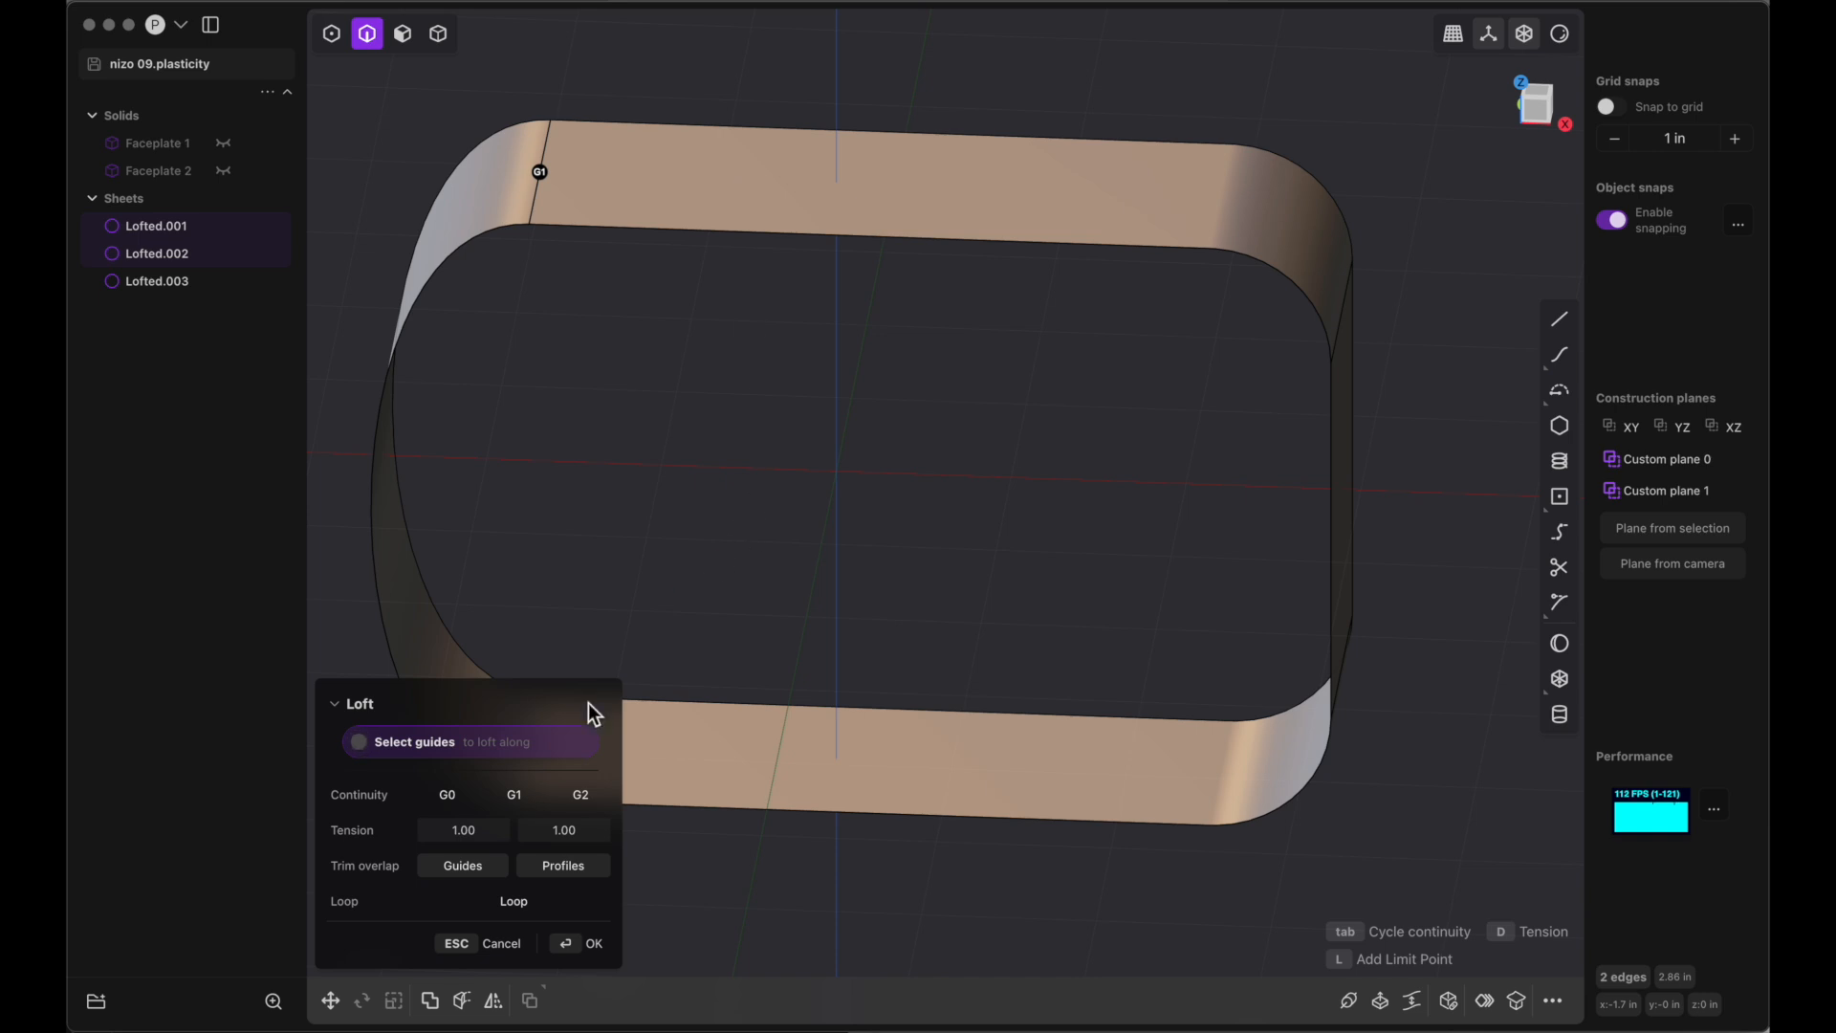
Compare G0, G1 and G2 continuity on the square-end loft preview
{"action": "left_click", "coordinate": [449, 795]}
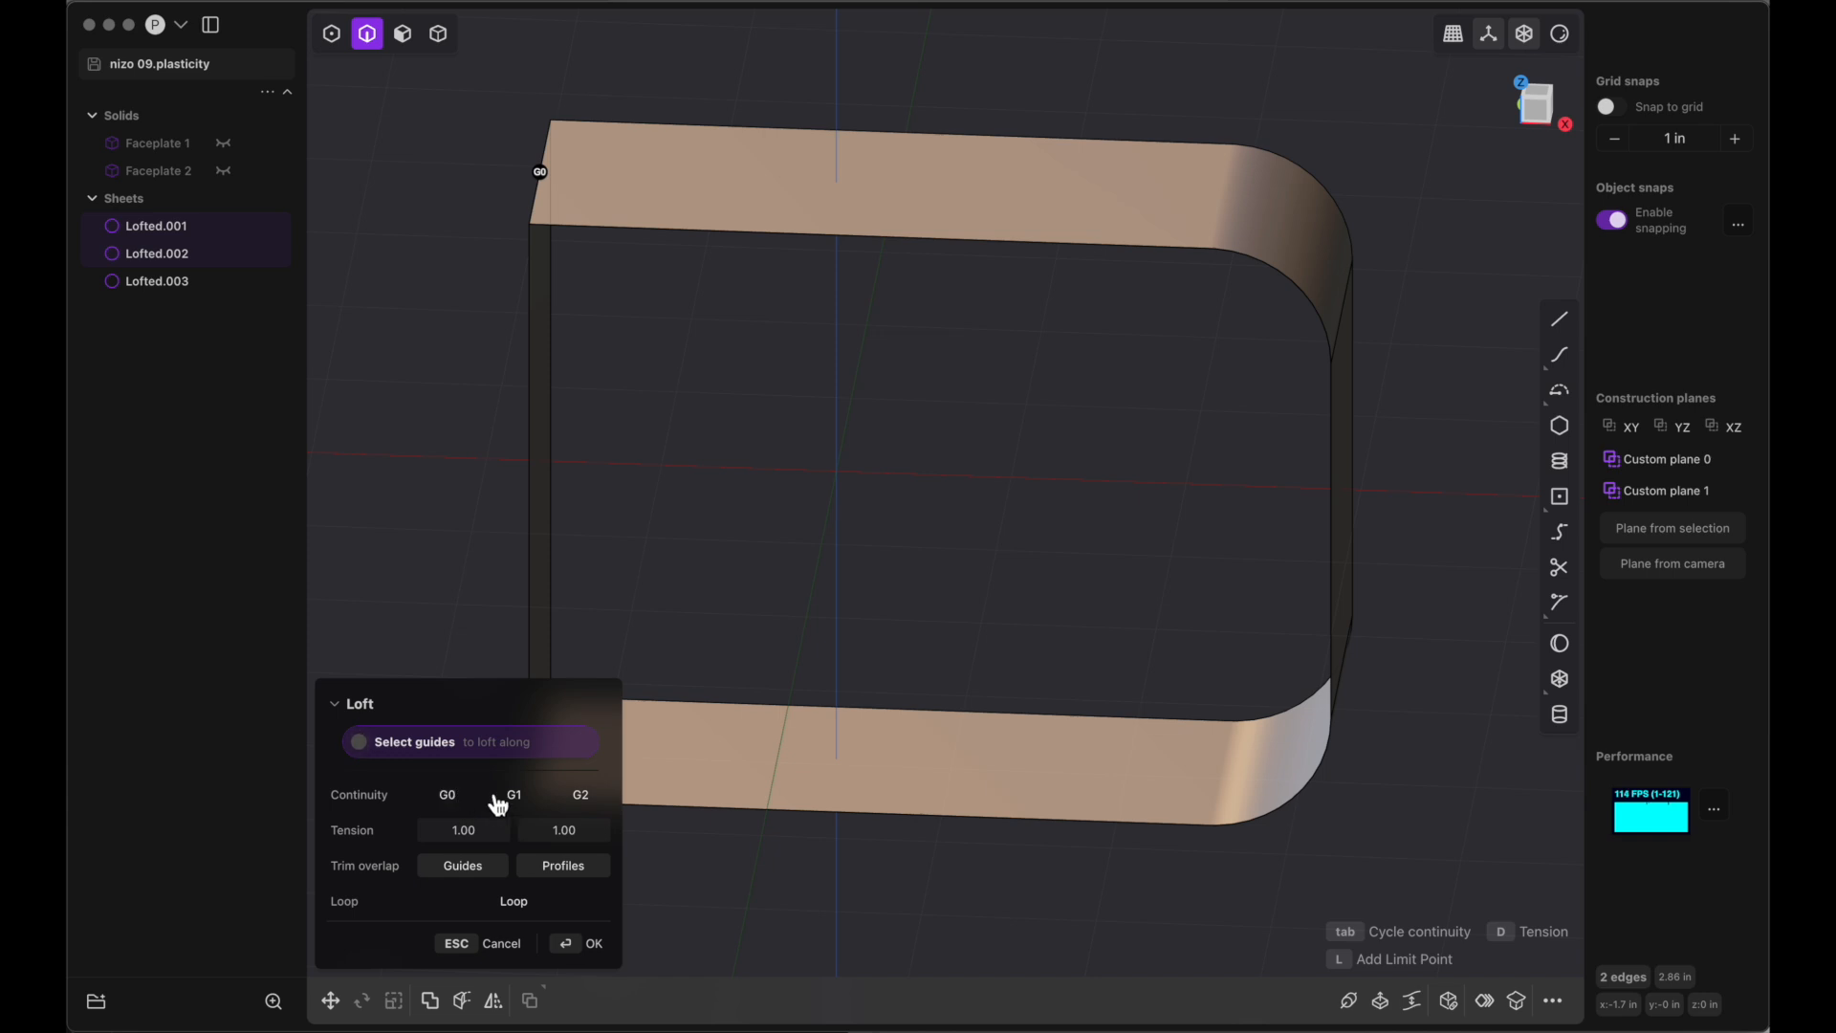
{"action": "left_click", "coordinate": [523, 805]}
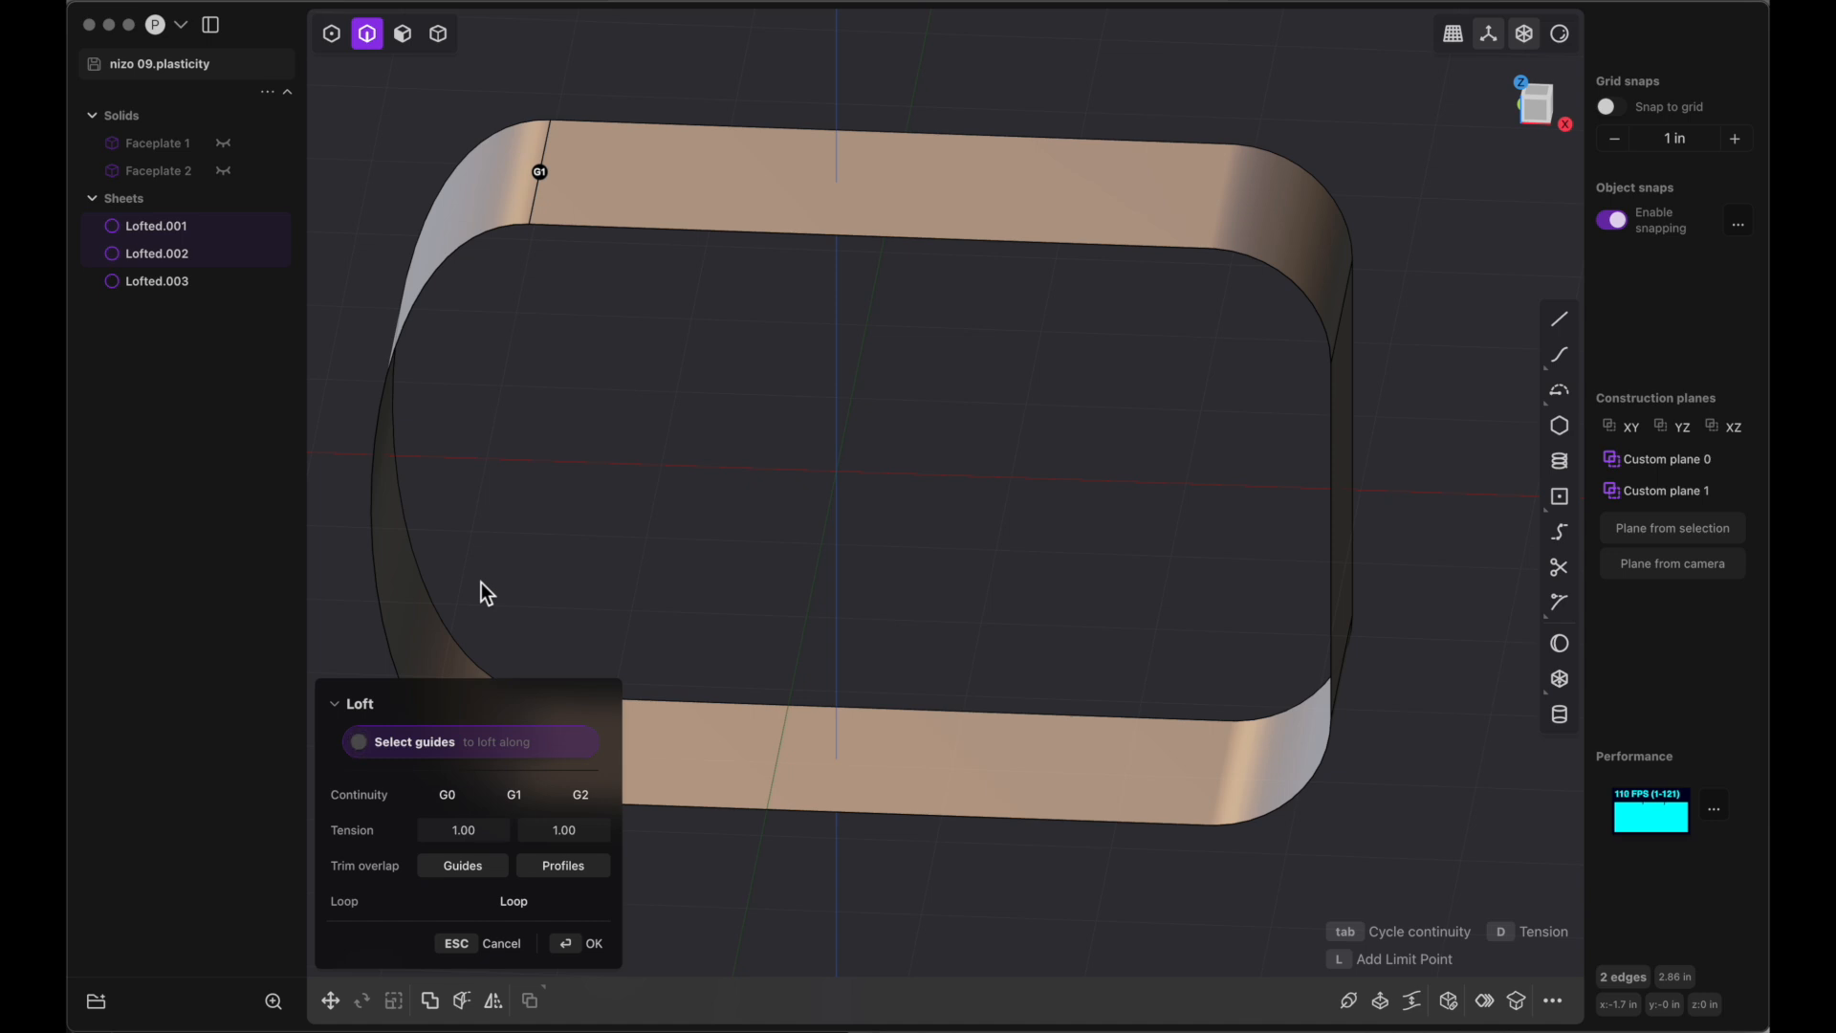
{"action": "scroll", "coordinate": [480, 582], "scroll_direction": "left", "scroll_amount": 5}
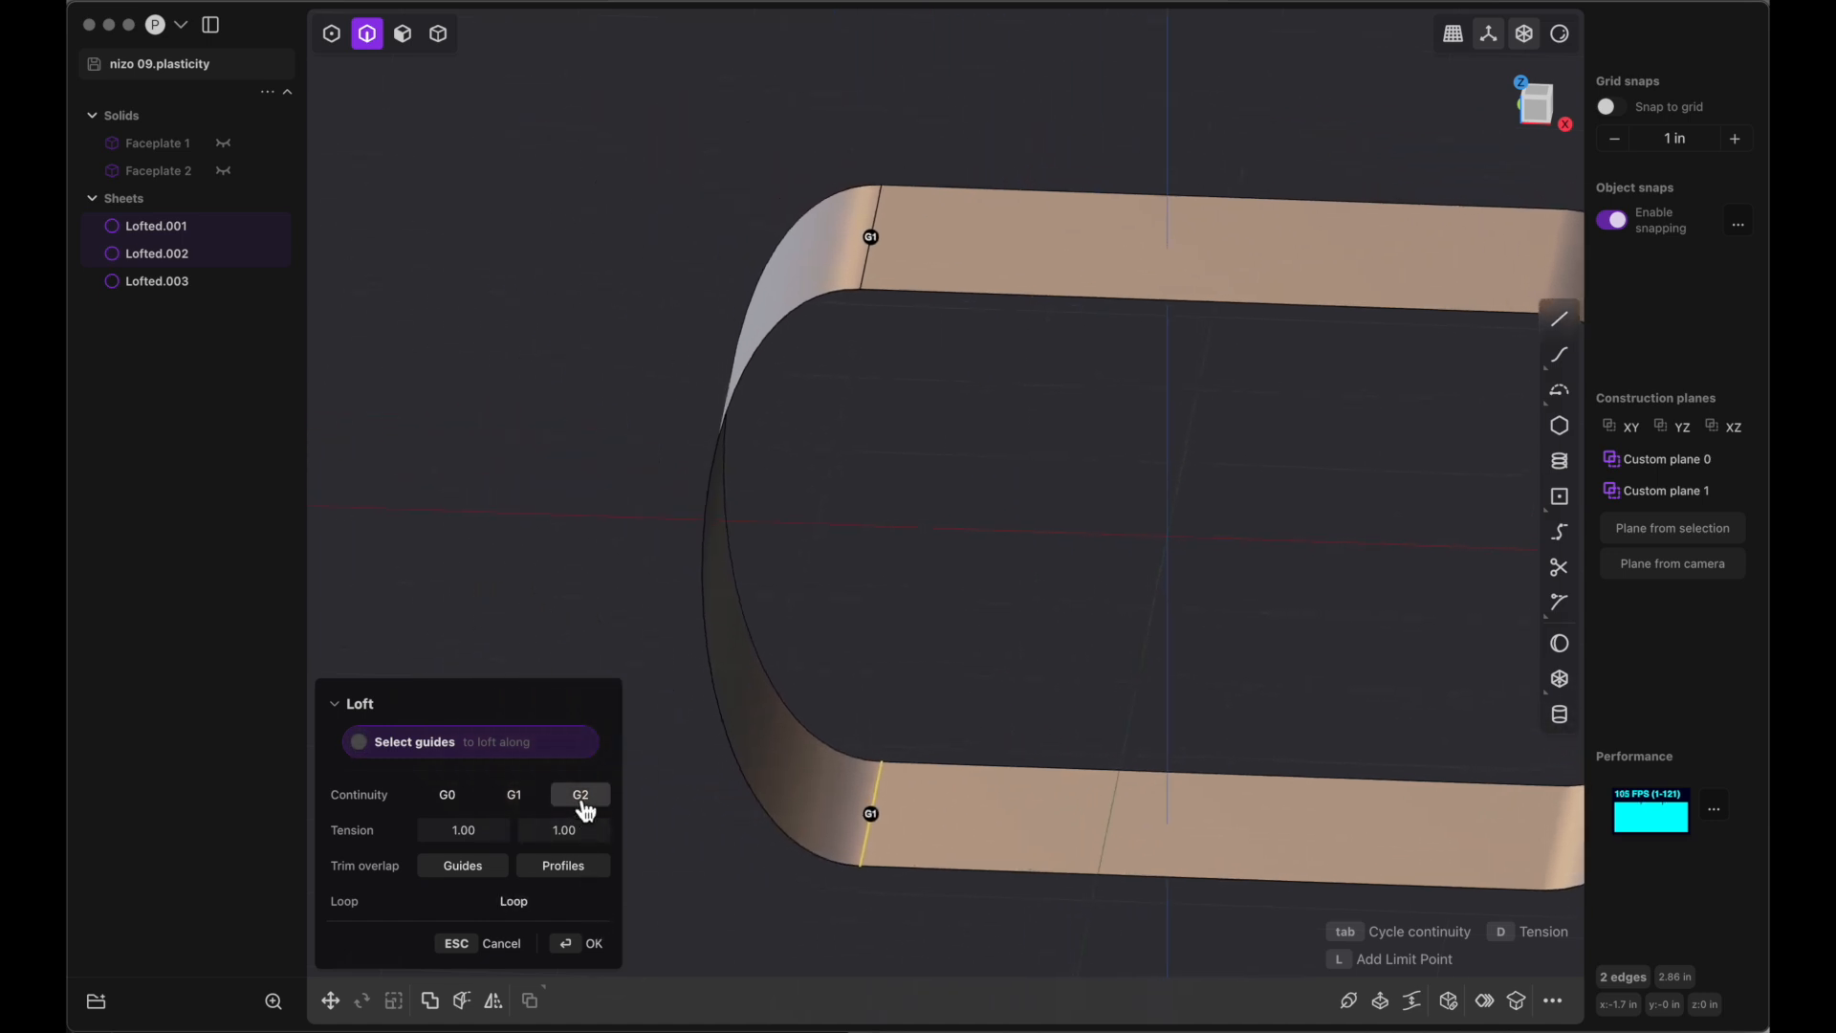
{"action": "left_click", "coordinate": [584, 803]}
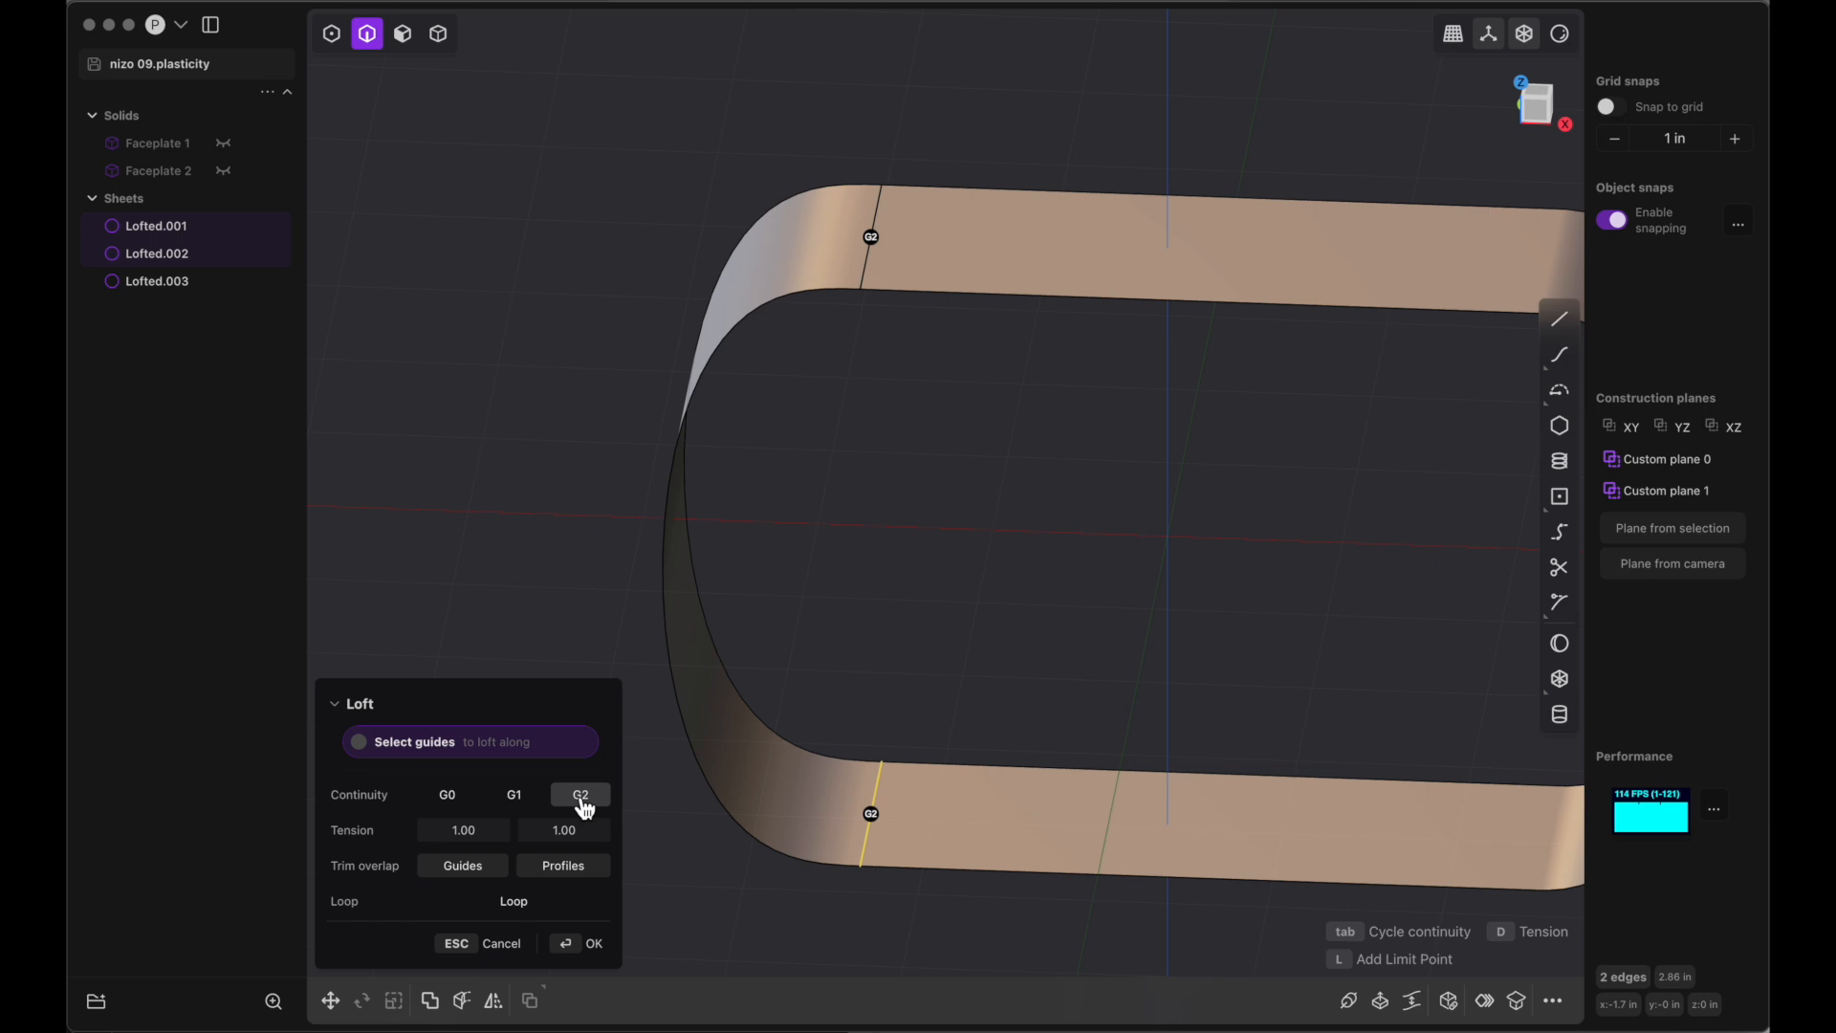
Set the square-end loft's continuity to G0 and complete it as a flat sheet
{"action": "left_click", "coordinate": [468, 803]}
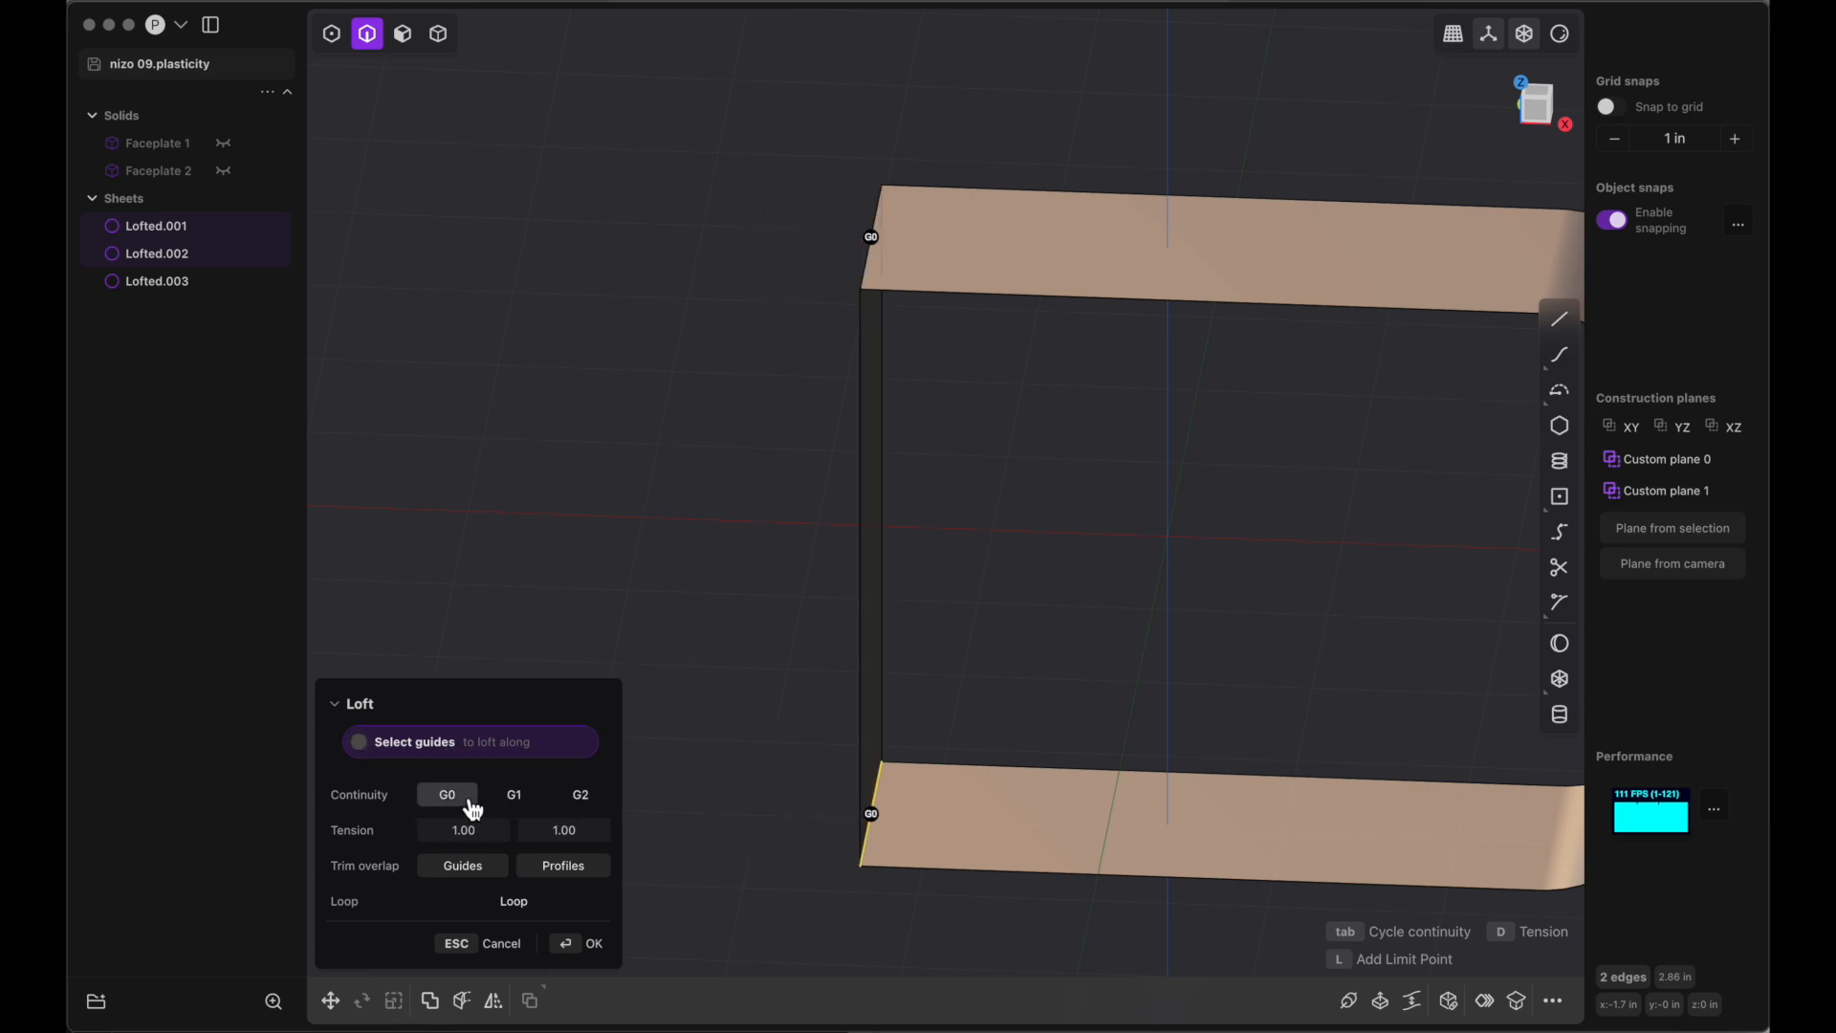
{"action": "scroll", "coordinate": [979, 637], "scroll_direction": "right", "scroll_amount": 5}
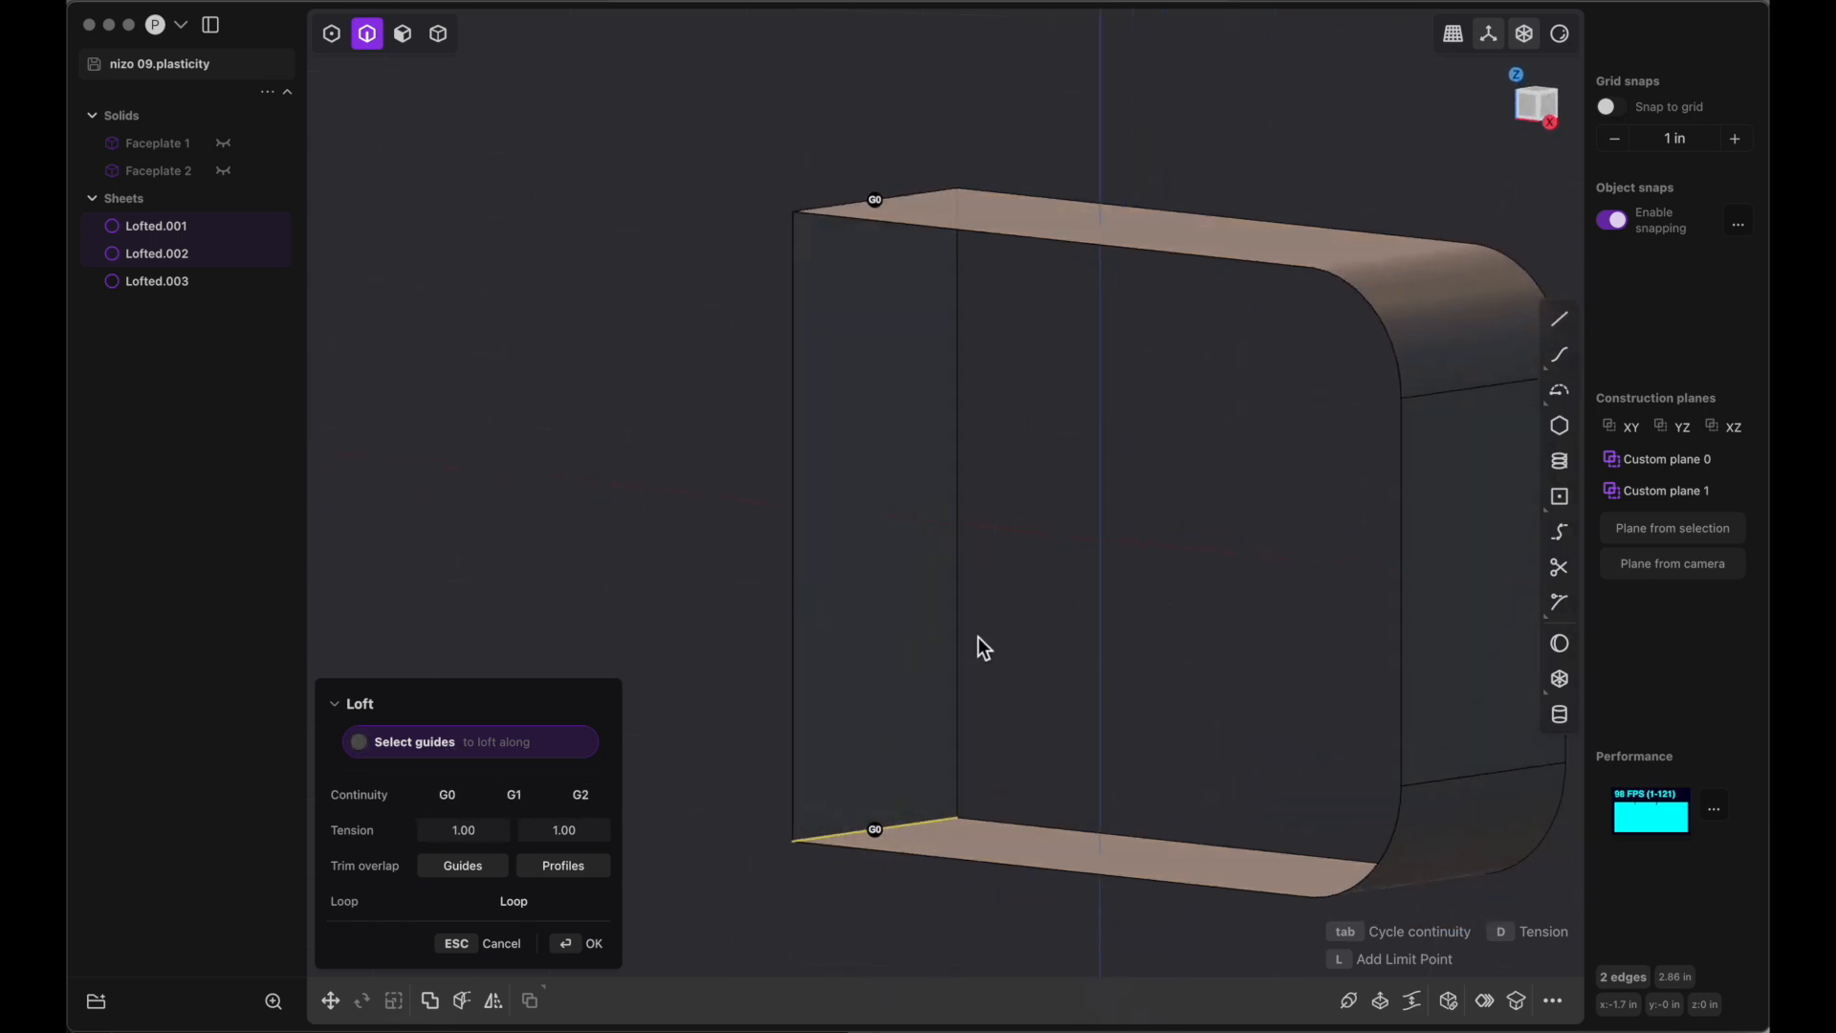
{"action": "scroll", "coordinate": [978, 637], "scroll_direction": "right", "scroll_amount": 3}
{"action": "key", "text": "Return"}
{"action": "left_click", "coordinate": [986, 649]}
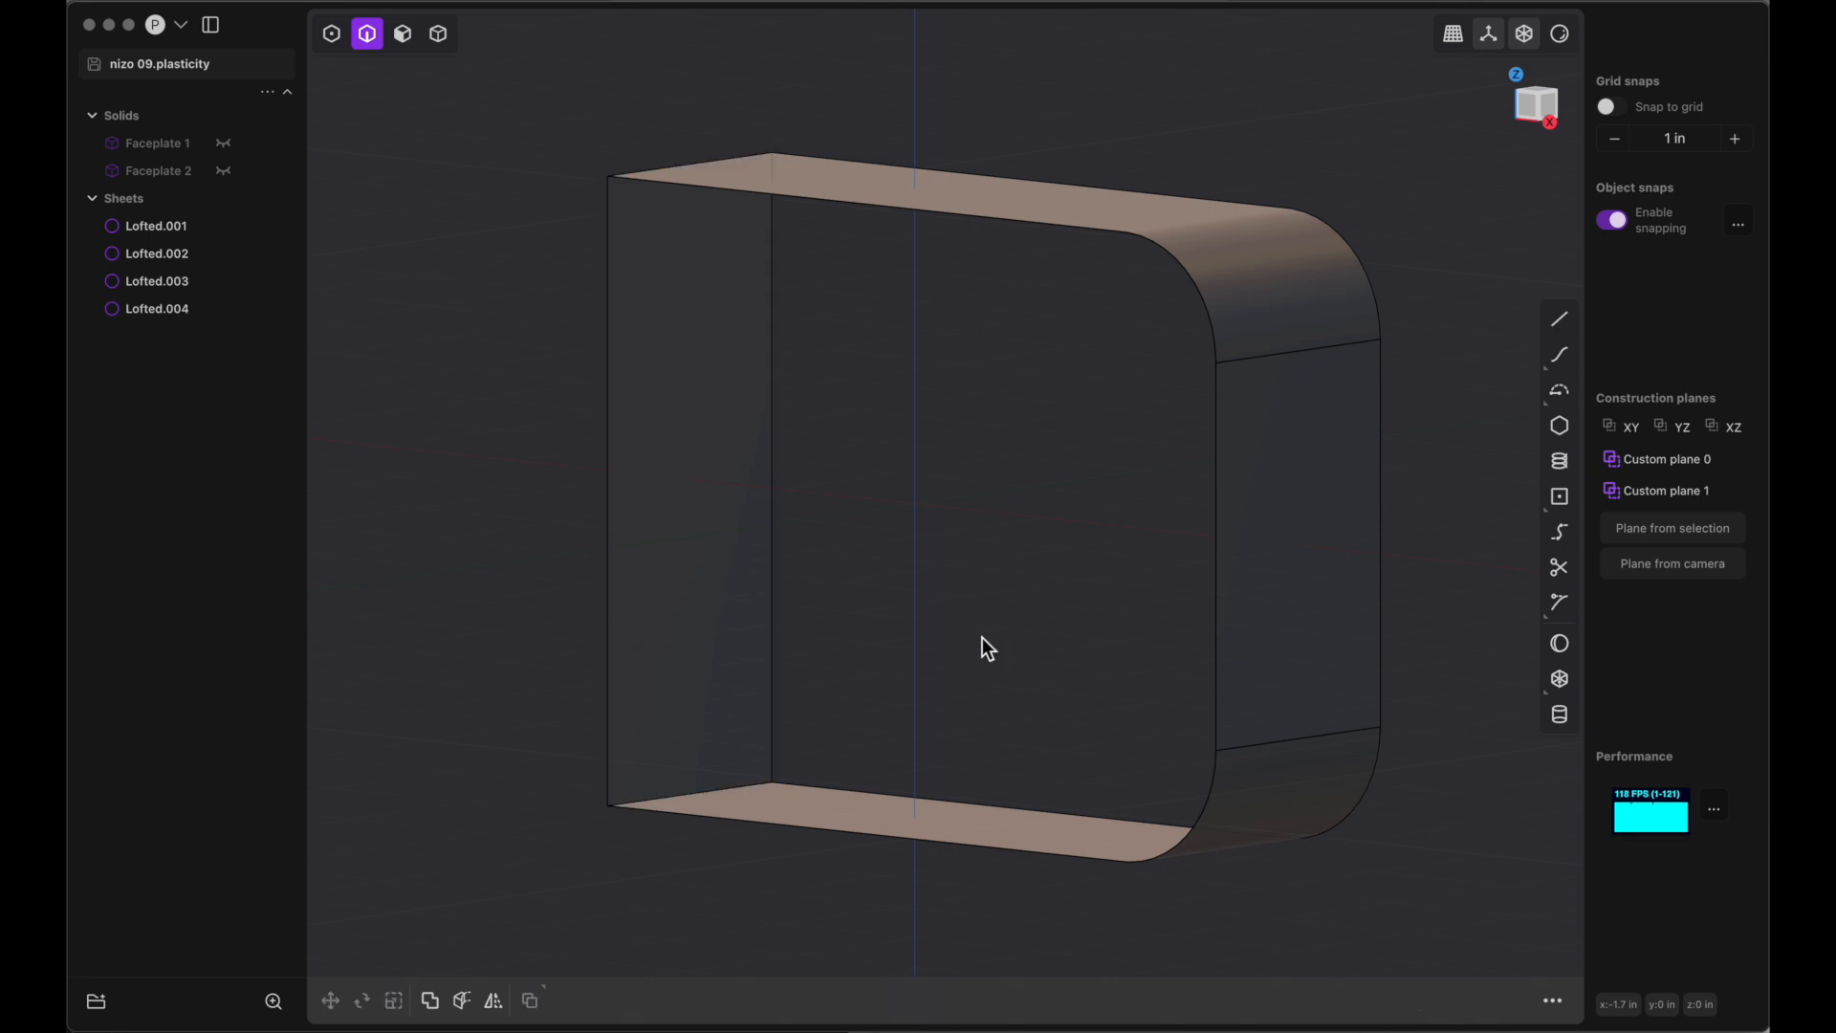
Join the four lofted sheets around the body's perimeter into a single sheet
{"action": "left_click", "coordinate": [438, 34]}
{"action": "scroll", "coordinate": [959, 243], "scroll_direction": "down", "scroll_amount": 5}
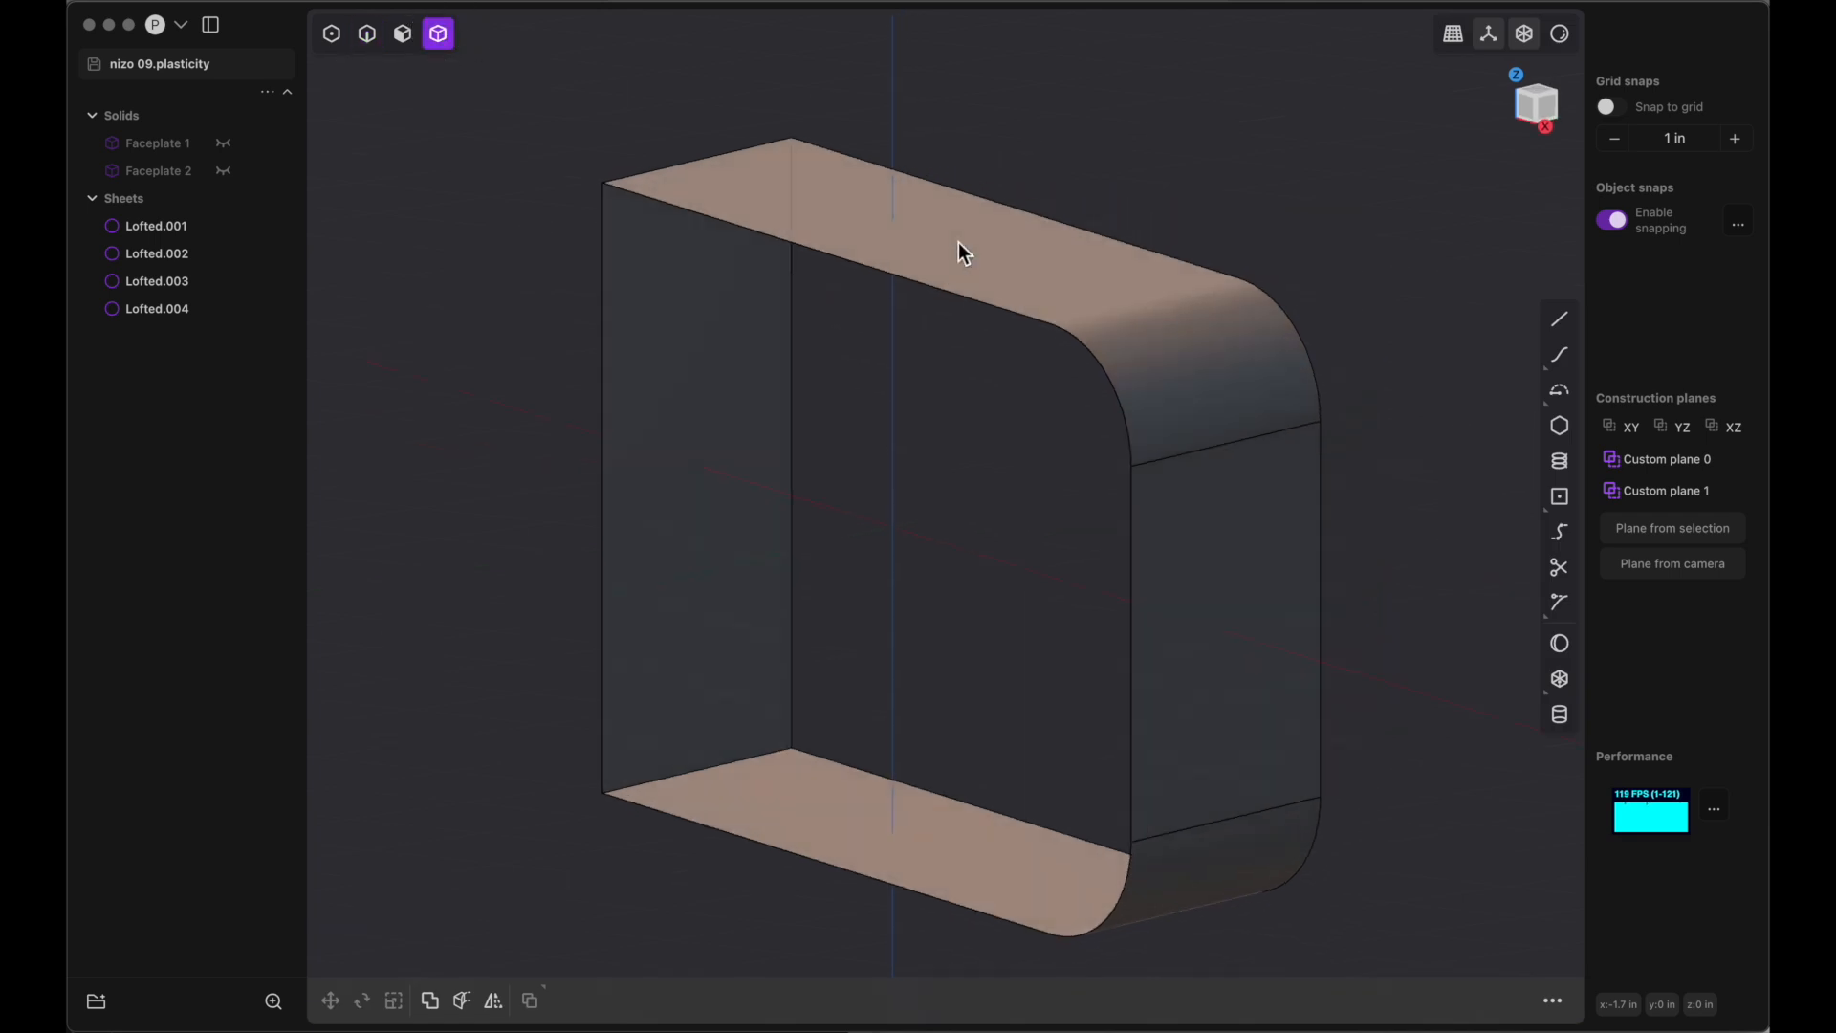
{"action": "left_click", "coordinate": [958, 243]}
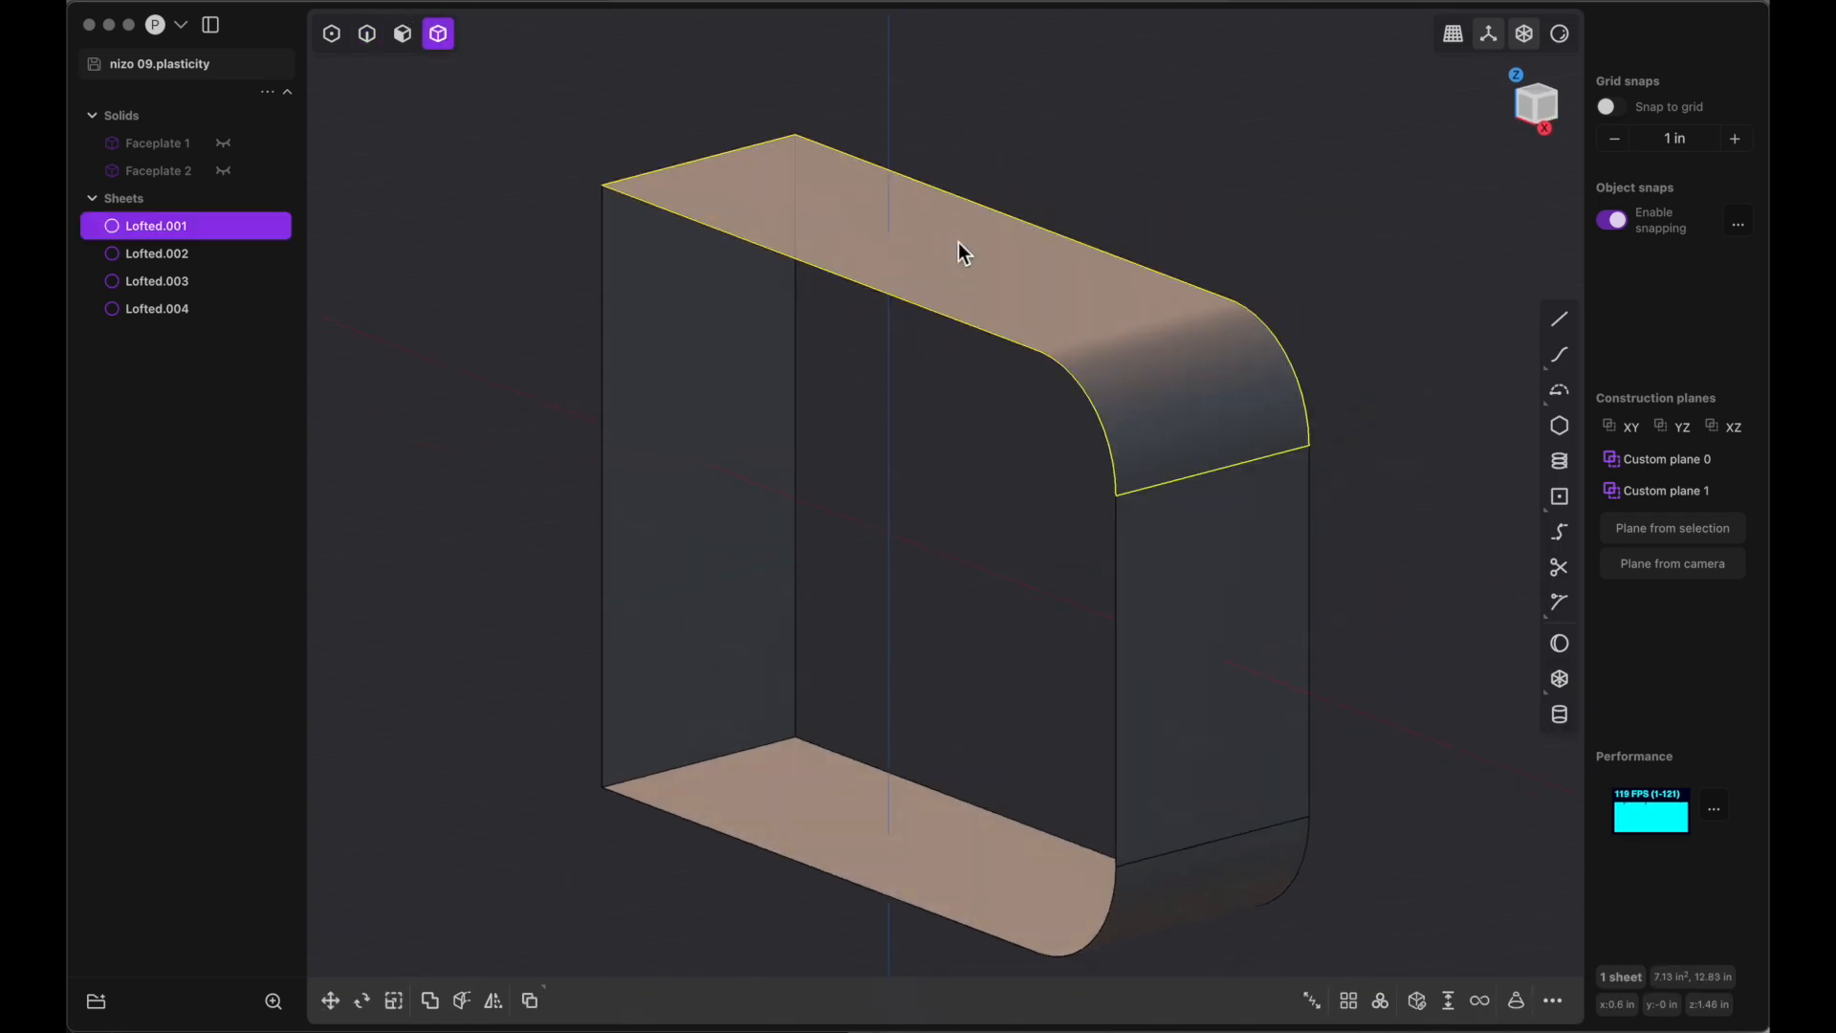
{"action": "left_click", "coordinate": [1188, 550]}
{"action": "left_click", "coordinate": [1182, 893]}
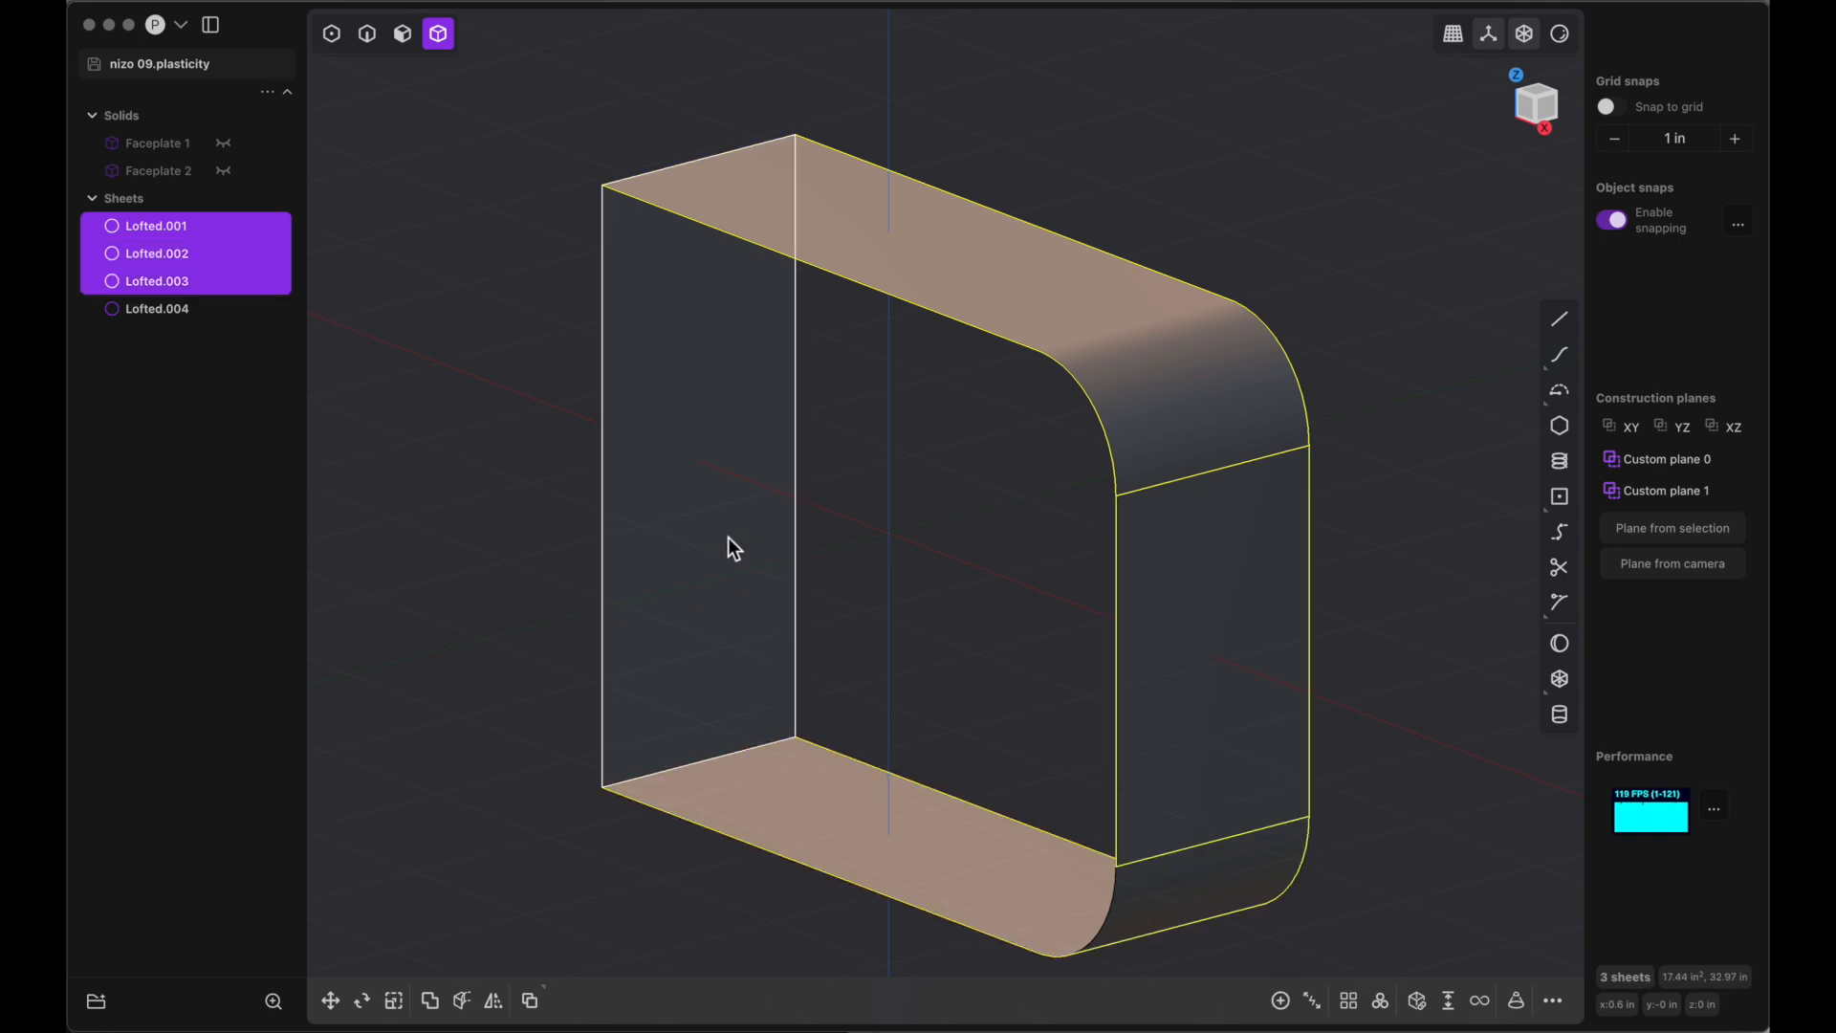
{"action": "left_click", "coordinate": [652, 478]}
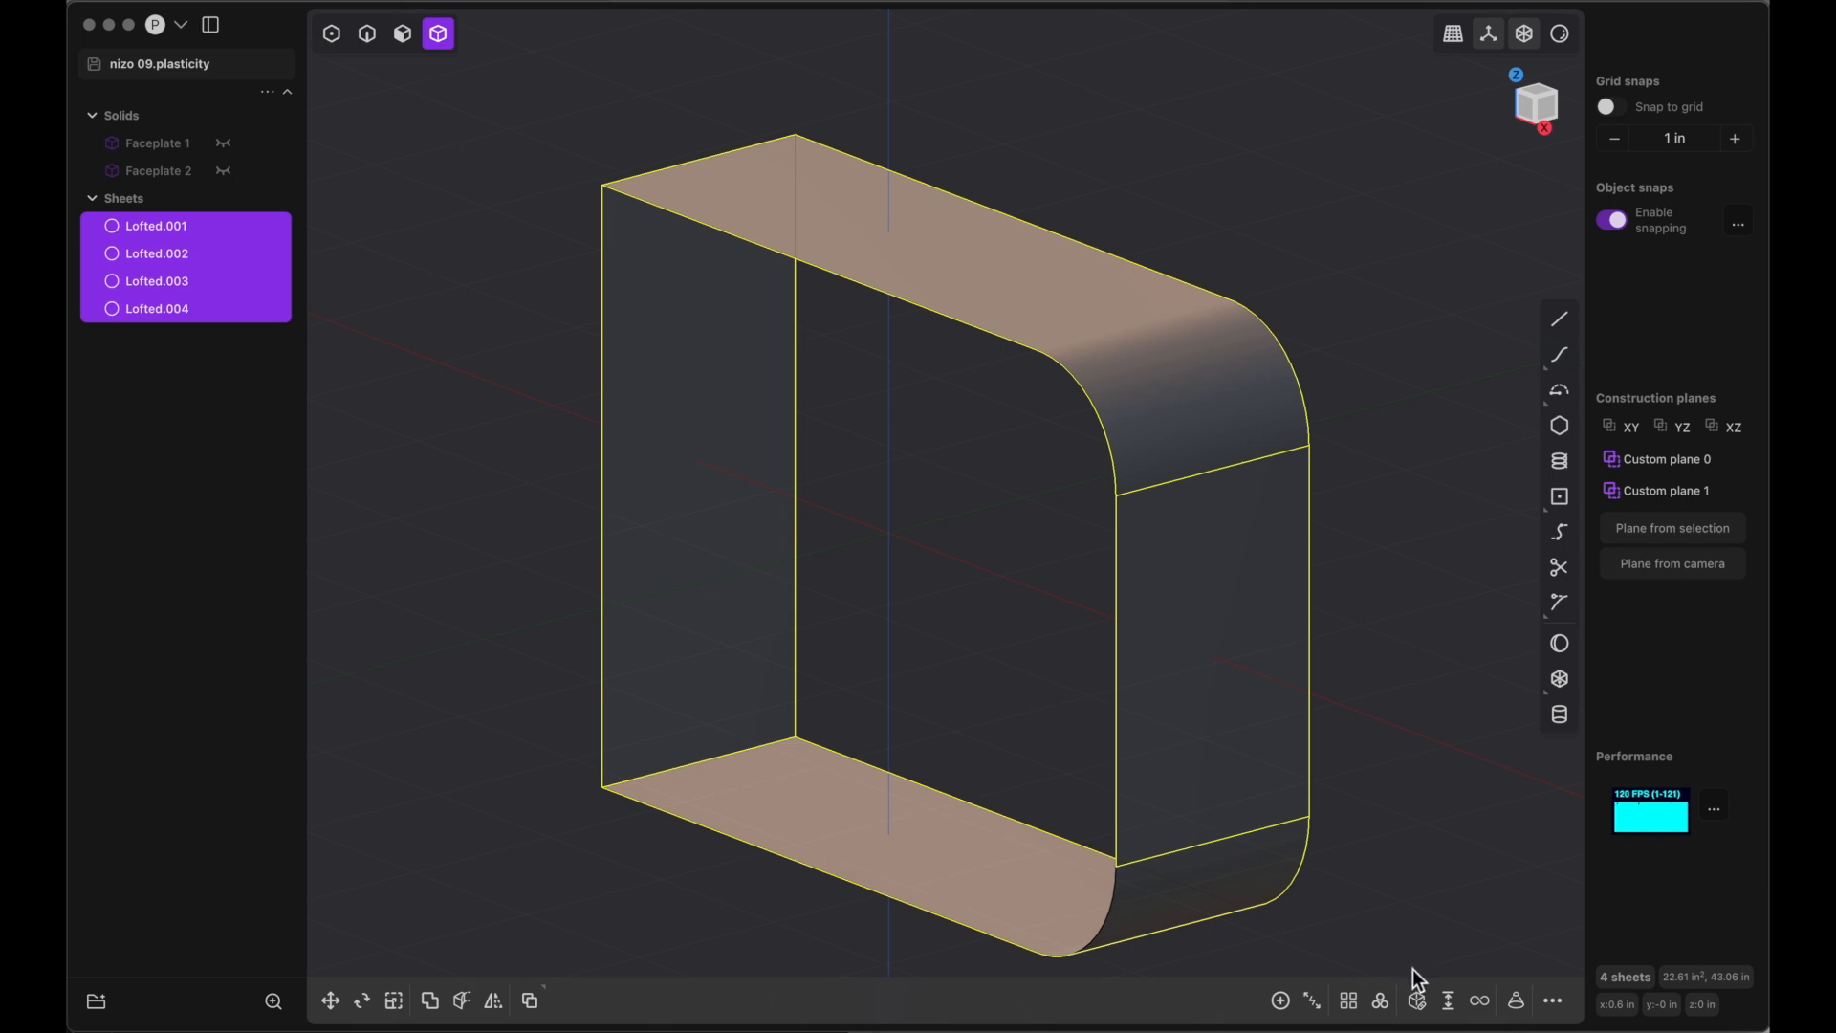
{"action": "left_click", "coordinate": [1421, 1001]}
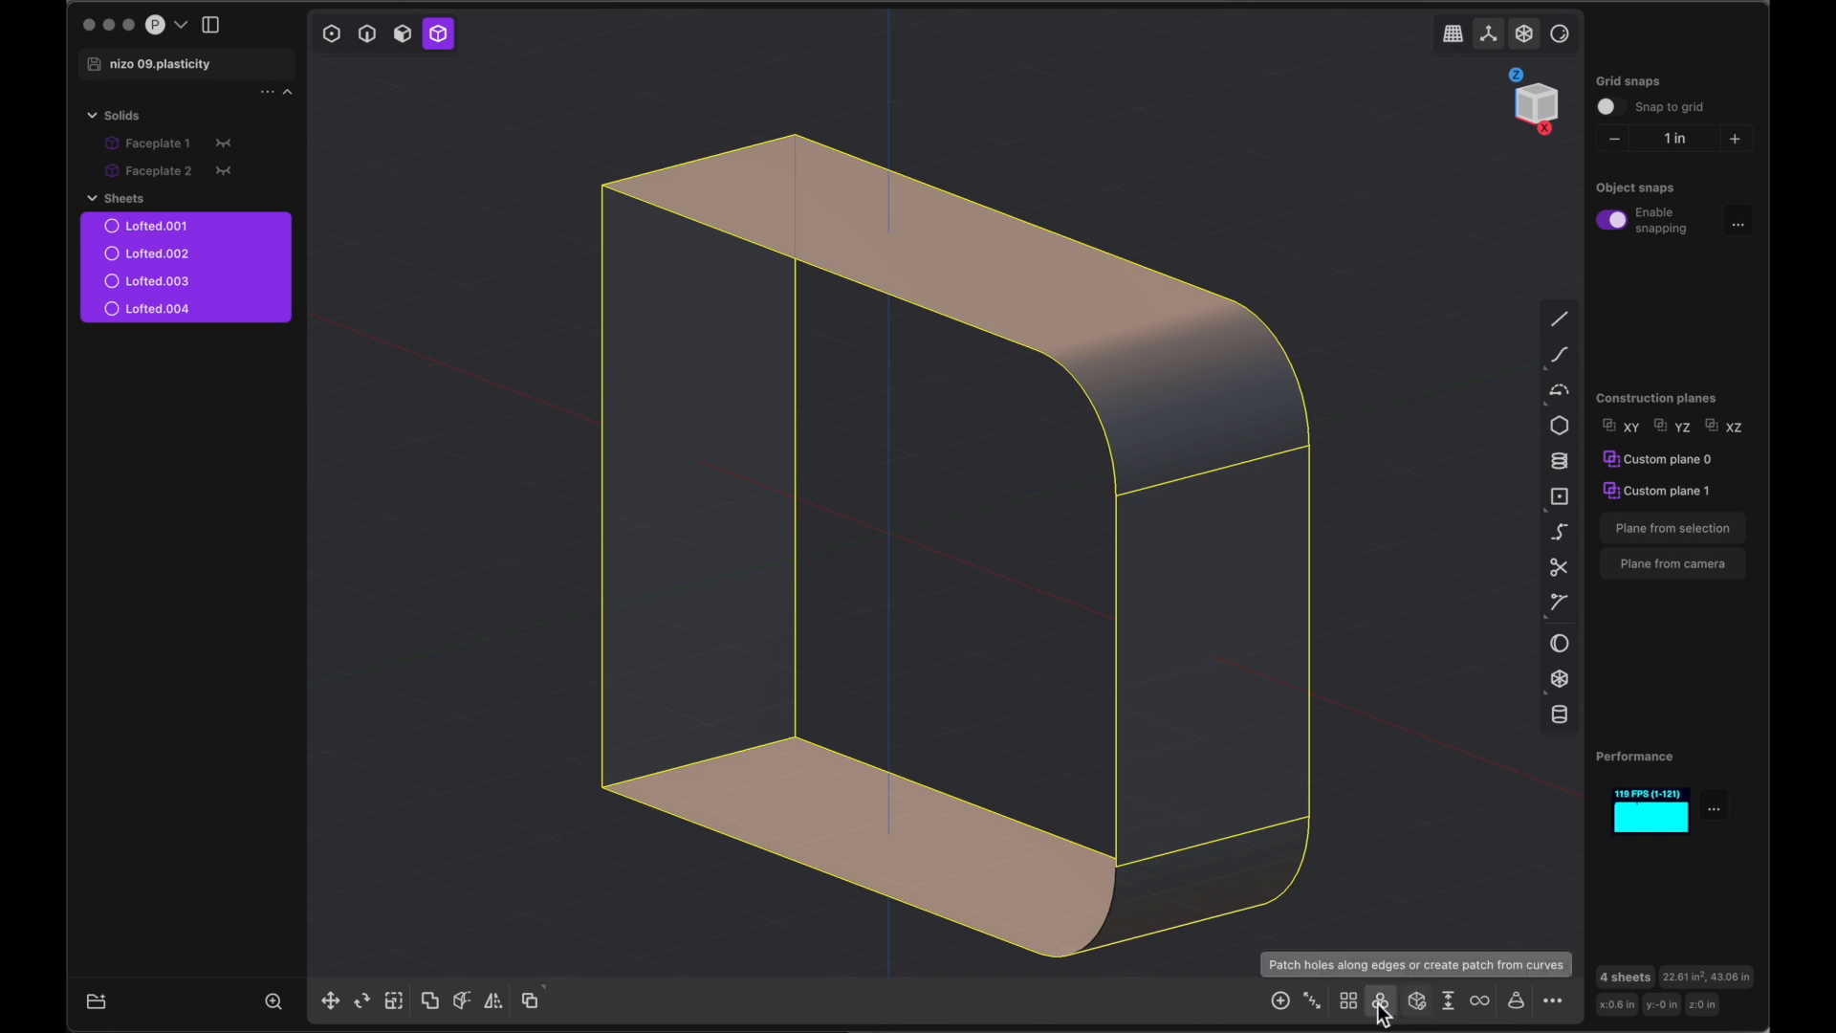
{"action": "left_click", "coordinate": [1281, 1002]}
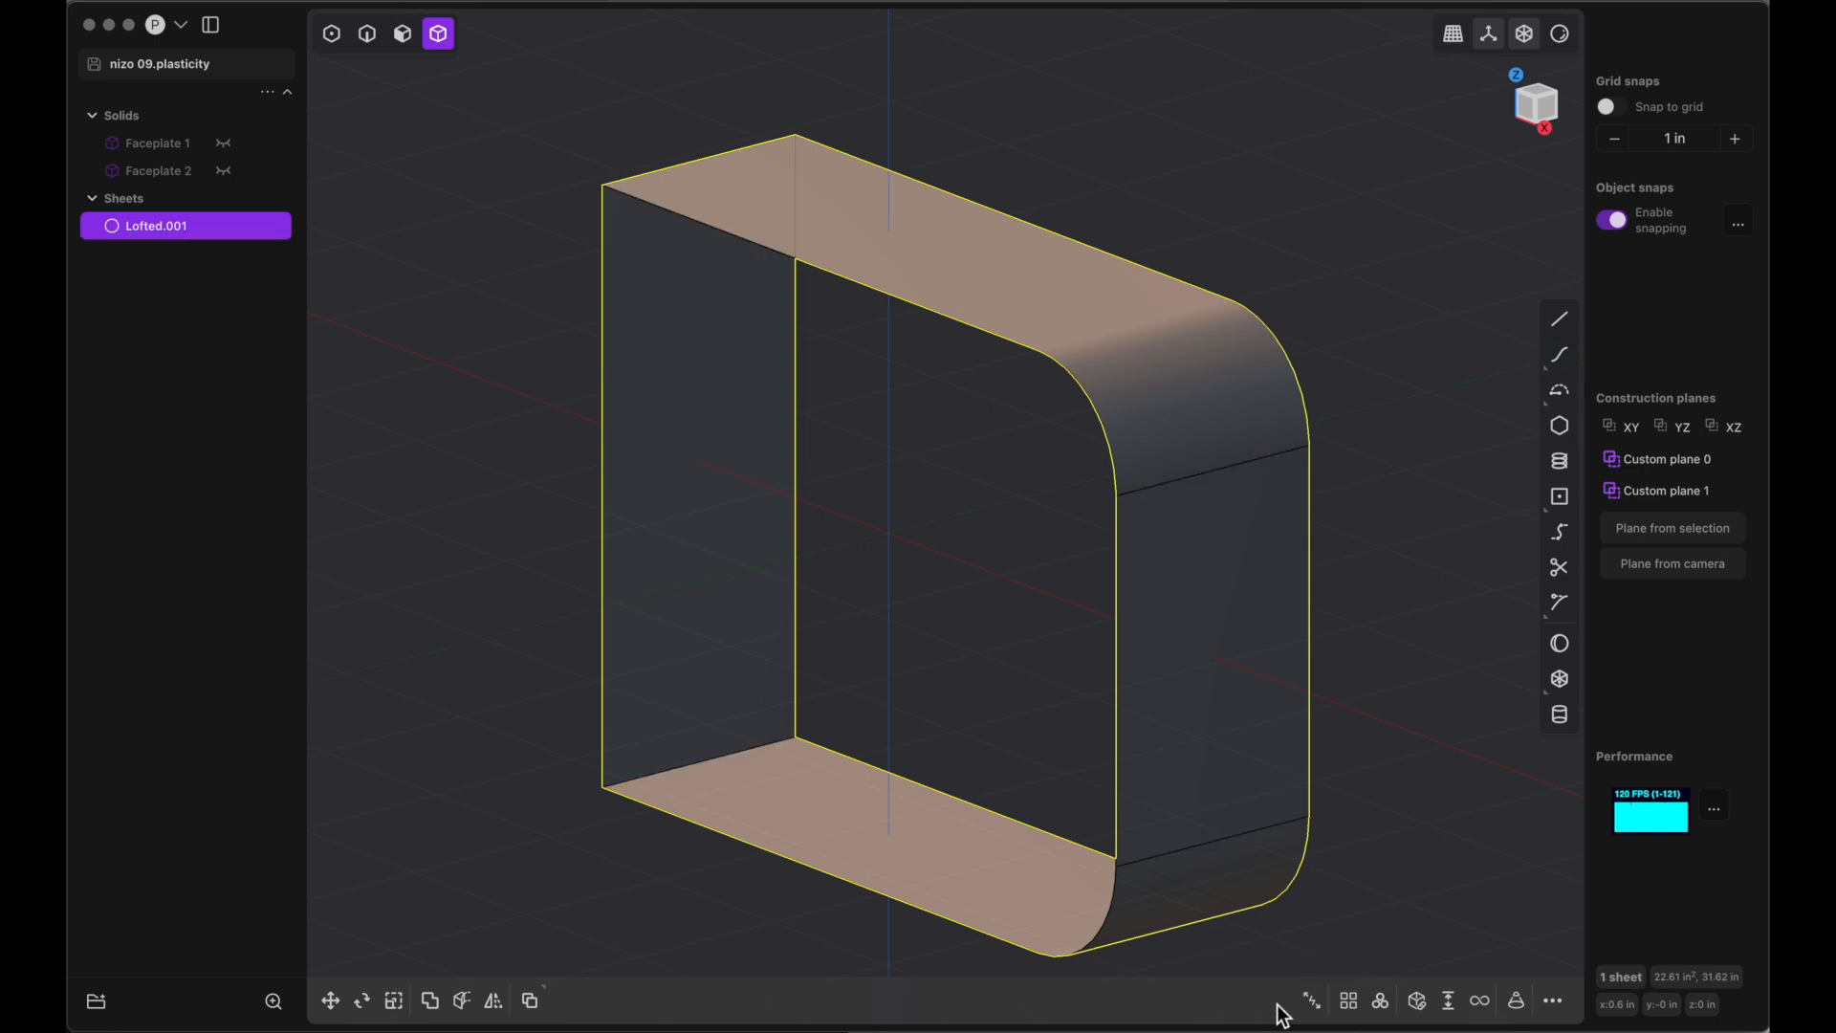
Cap both open sides of the joined sheet to form a solid, and save the file incrementally as nizo 10
{"action": "middle_click_drag", "start_coordinate": [1285, 876], "coordinate": [1186, 876]}
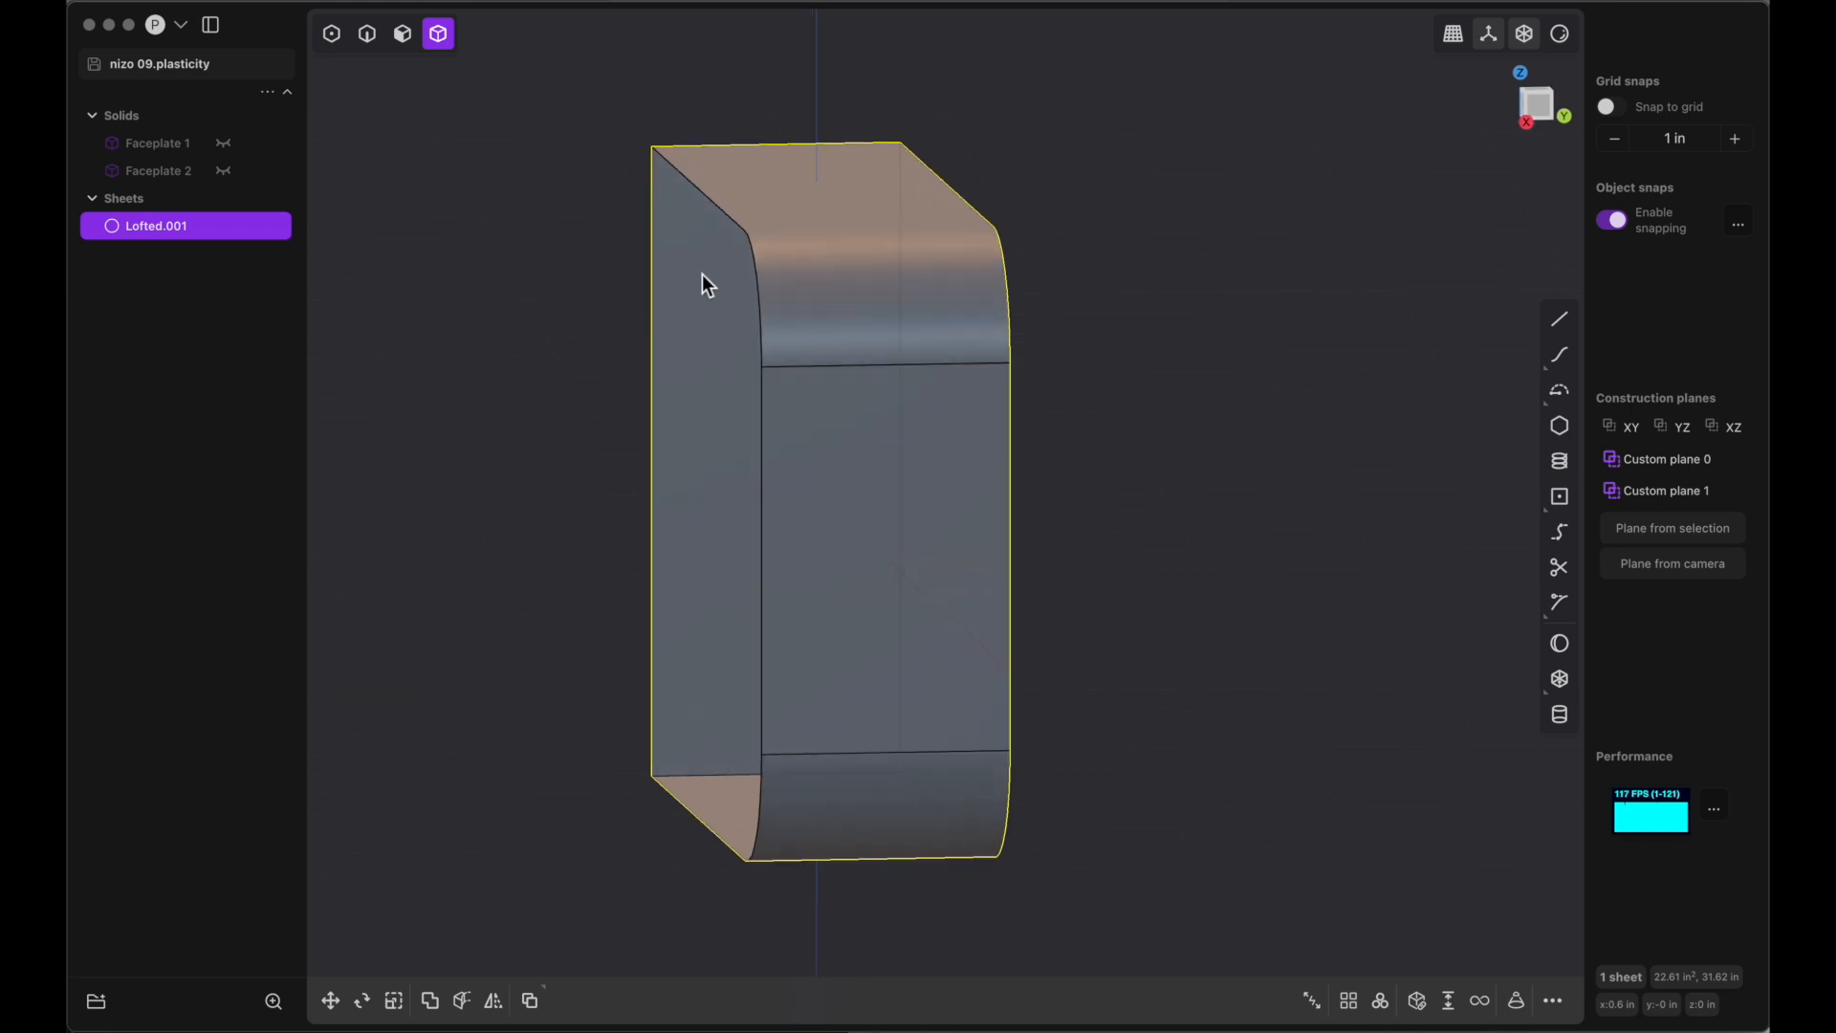
{"action": "middle_click_drag", "start_coordinate": [759, 299], "coordinate": [913, 342]}
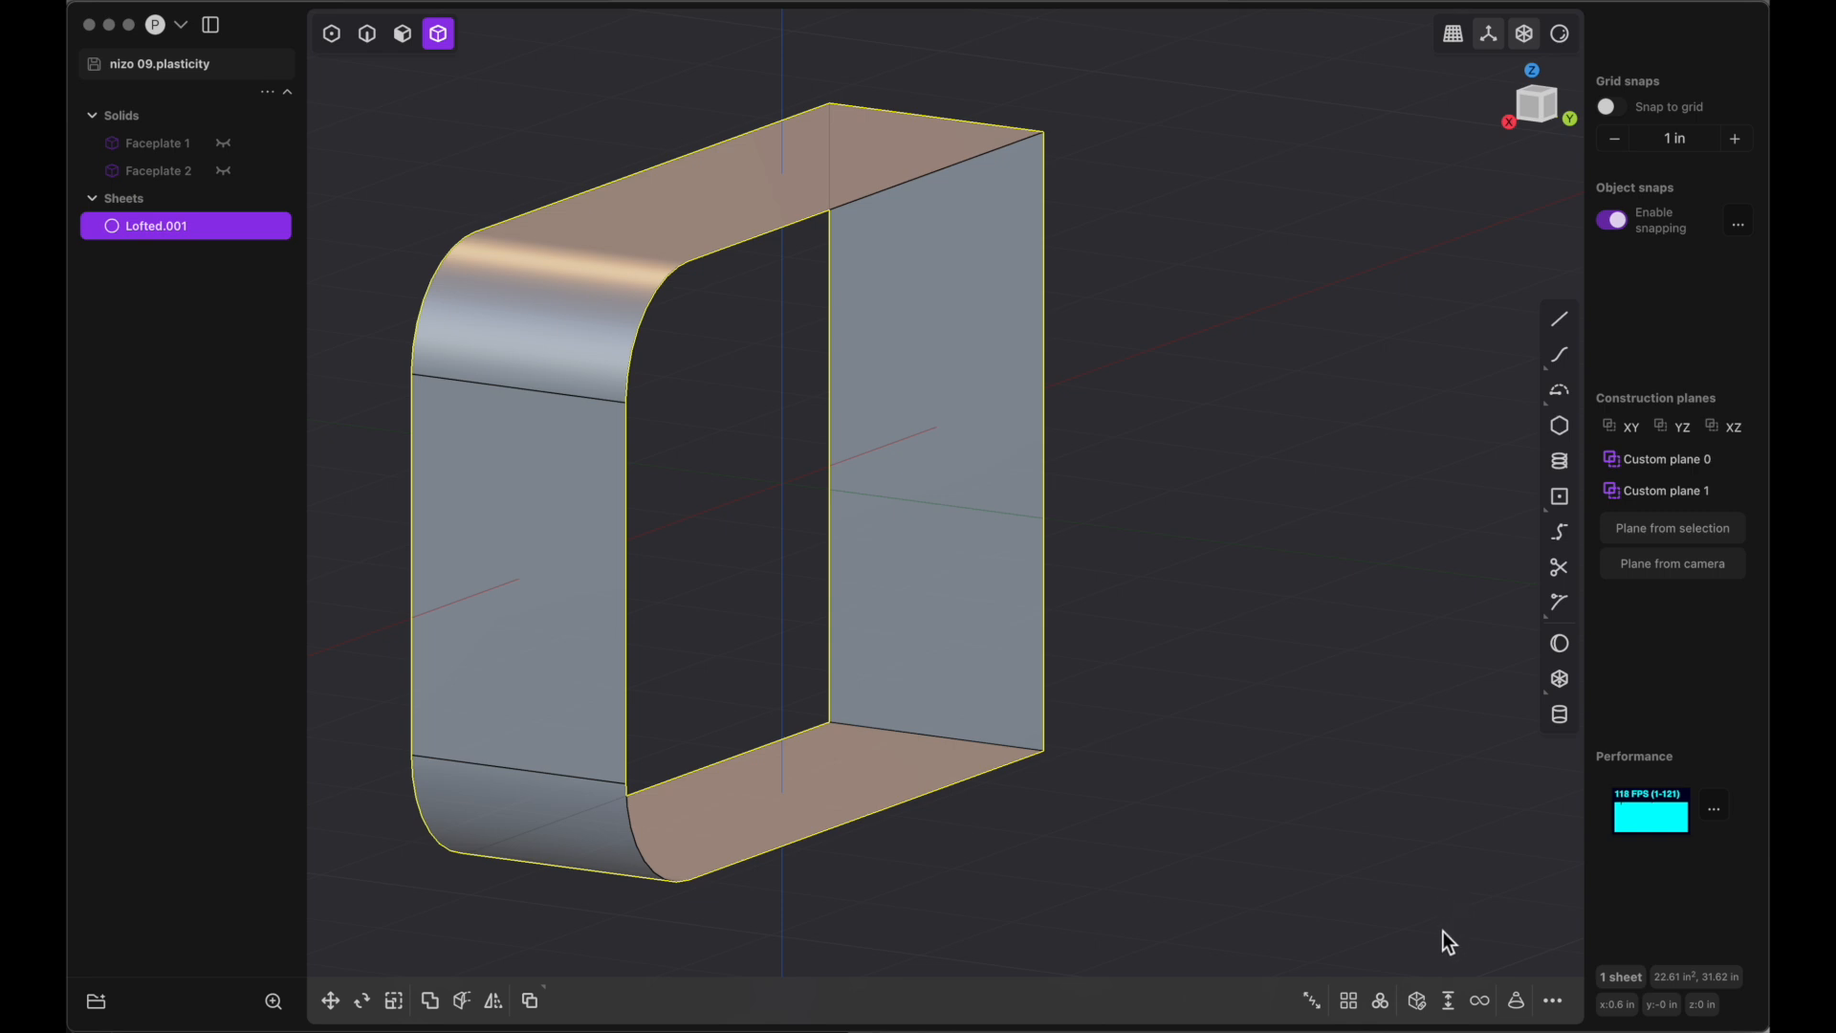
{"action": "left_click", "coordinate": [1418, 1001]}
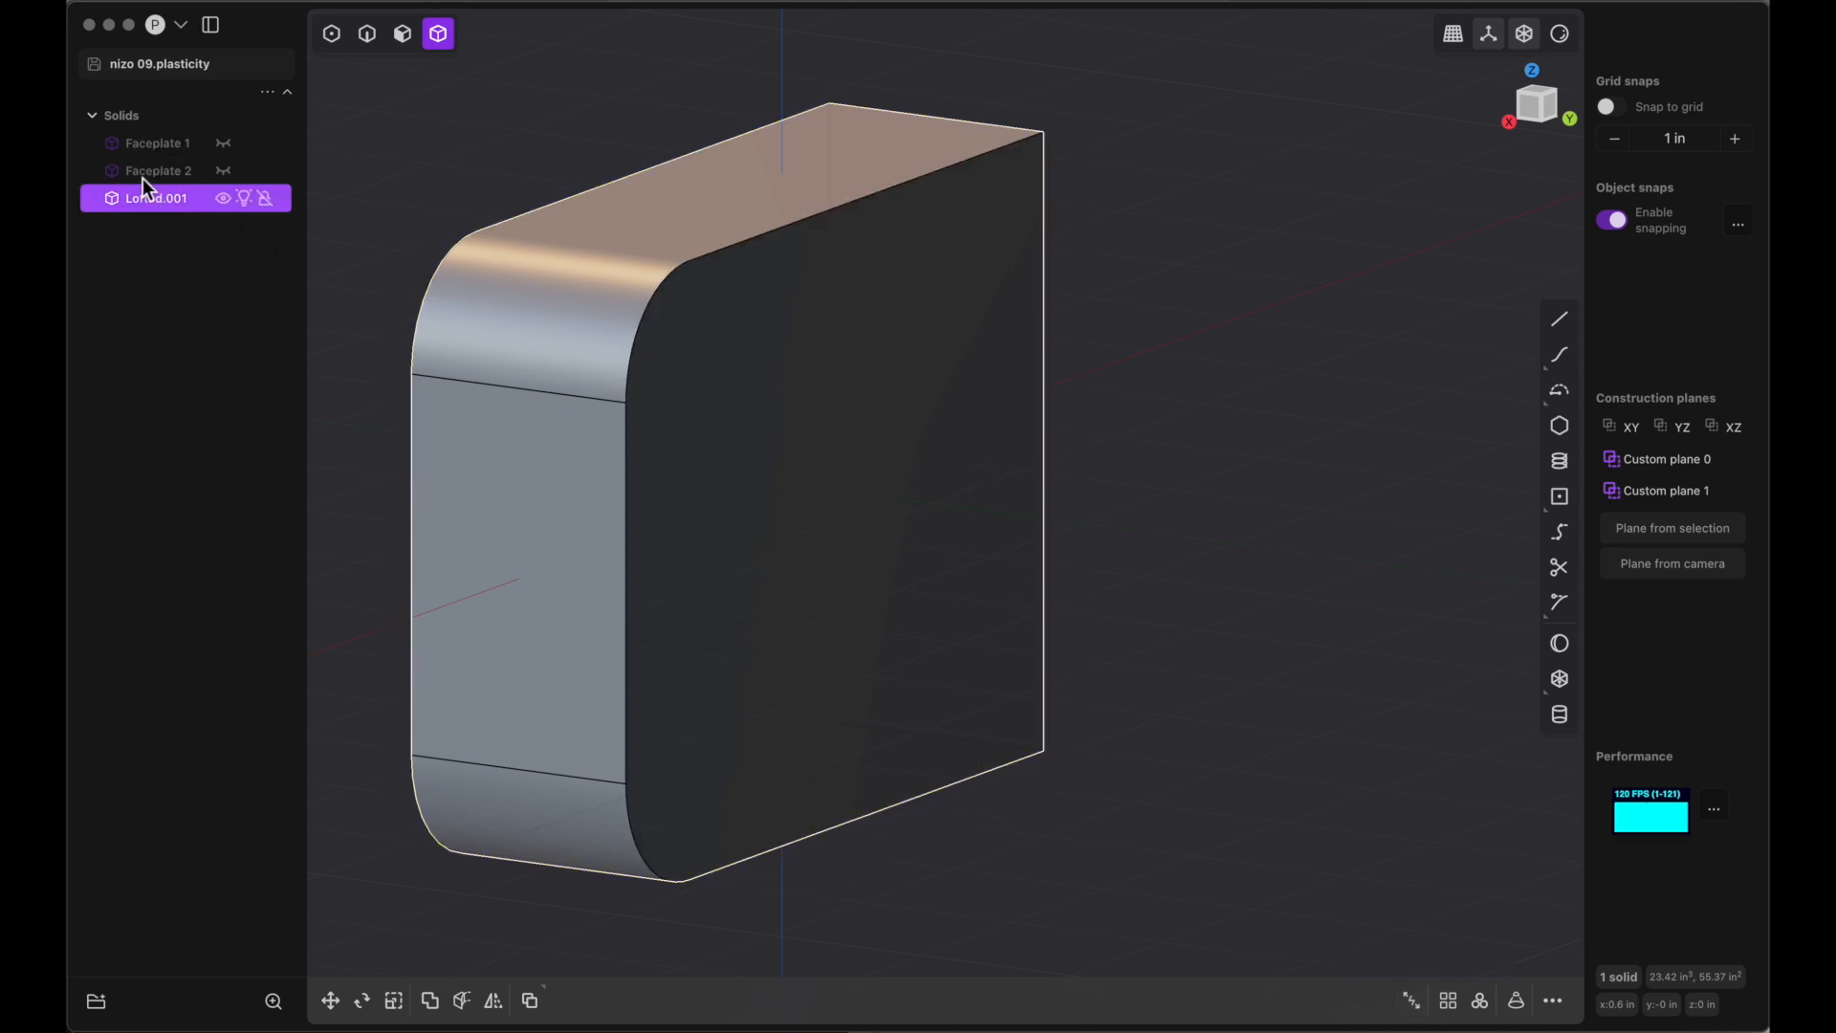
{"action": "middle_click_drag", "start_coordinate": [629, 402], "coordinate": [860, 402]}
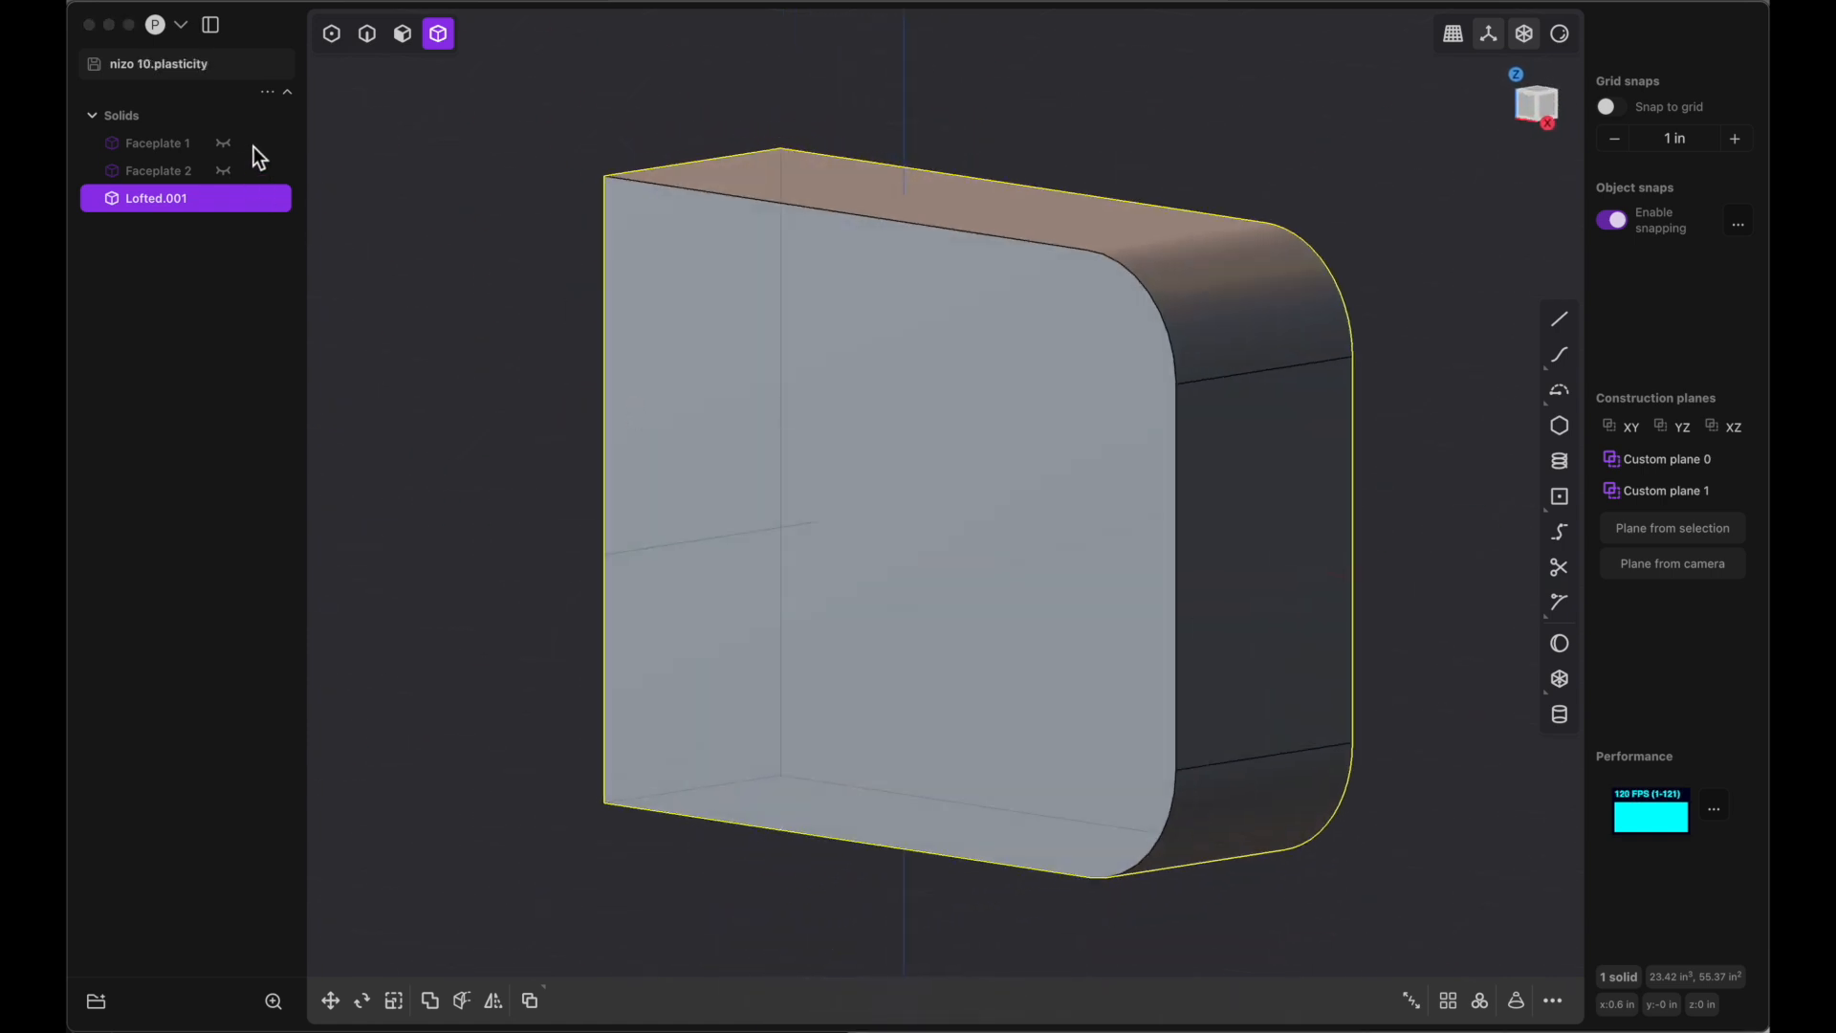
Show Faceplate 1 and Faceplate 2 again alongside the solid center body
{"action": "left_click", "coordinate": [224, 143]}
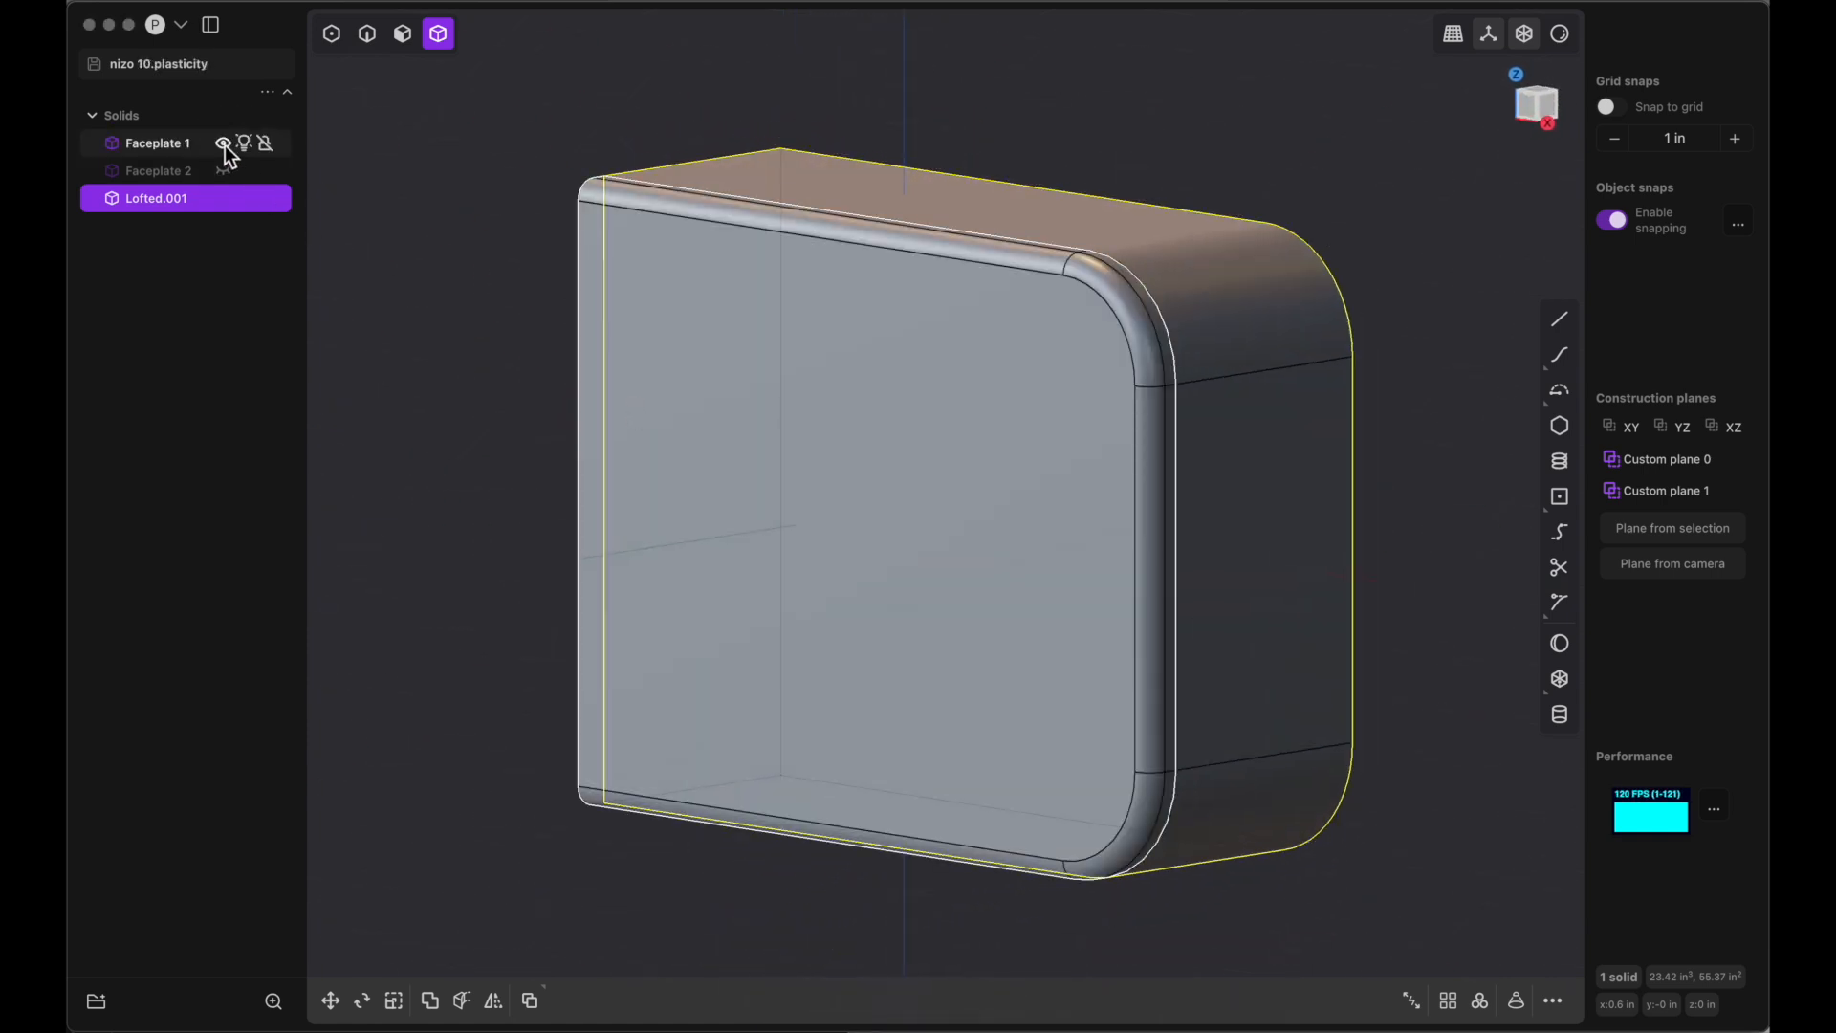
{"action": "left_click", "coordinate": [224, 170]}
{"action": "scroll", "coordinate": [646, 354], "scroll_direction": "right", "scroll_amount": 10}
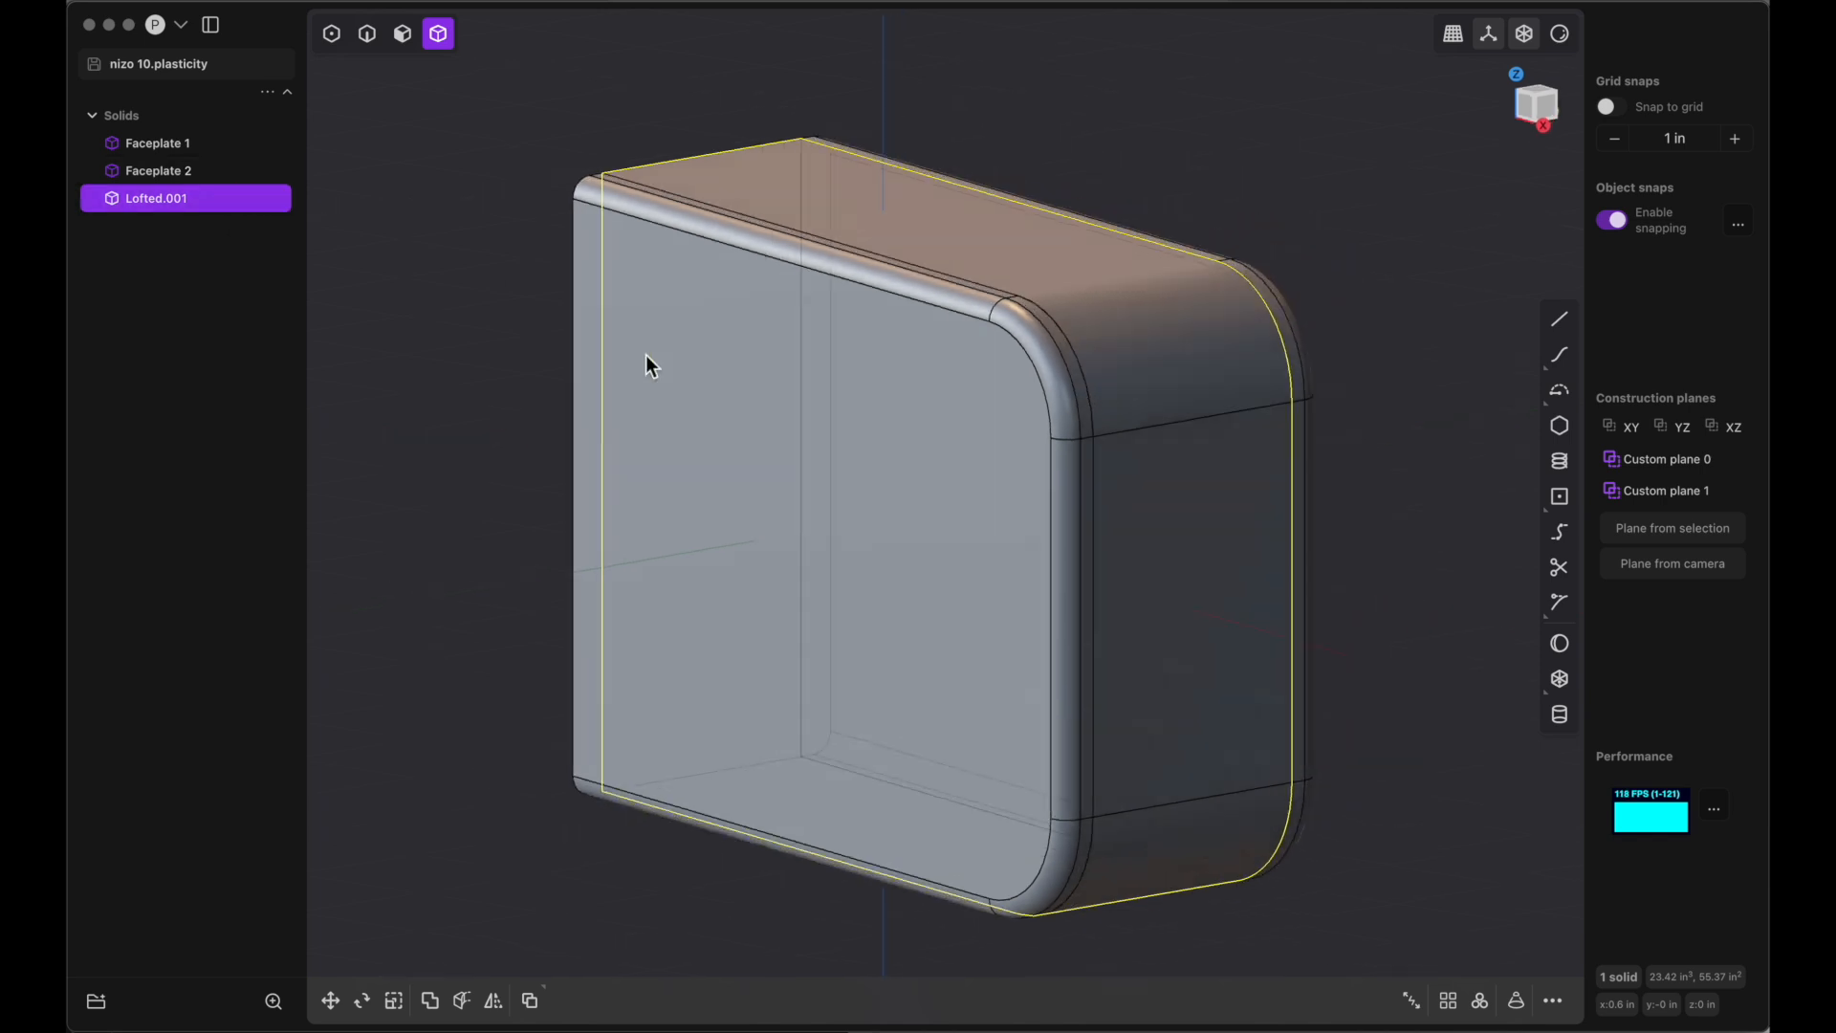
Hide Faceplate 1 and Faceplate 2 so only the solid center body is shown
{"action": "scroll", "coordinate": [645, 354], "scroll_direction": "left", "scroll_amount": 5}
{"action": "scroll", "coordinate": [646, 353], "scroll_direction": "left", "scroll_amount": 8}
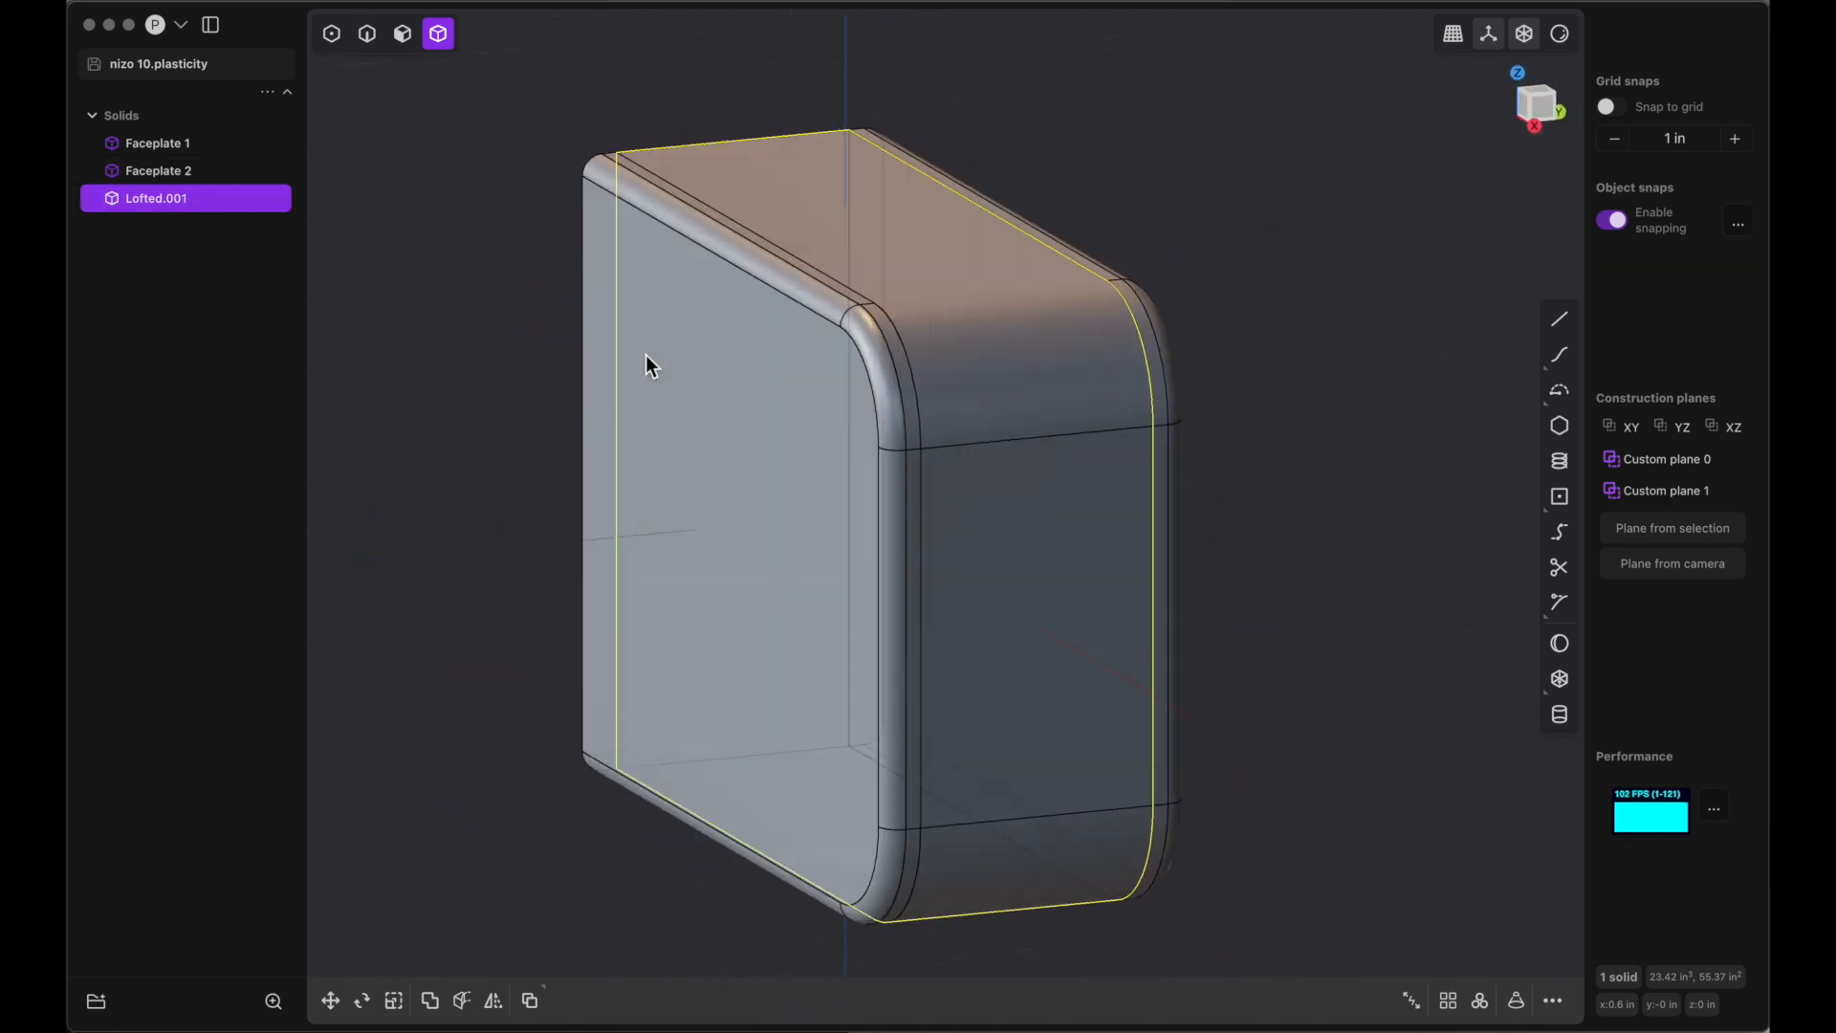
{"action": "left_click", "coordinate": [224, 143]}
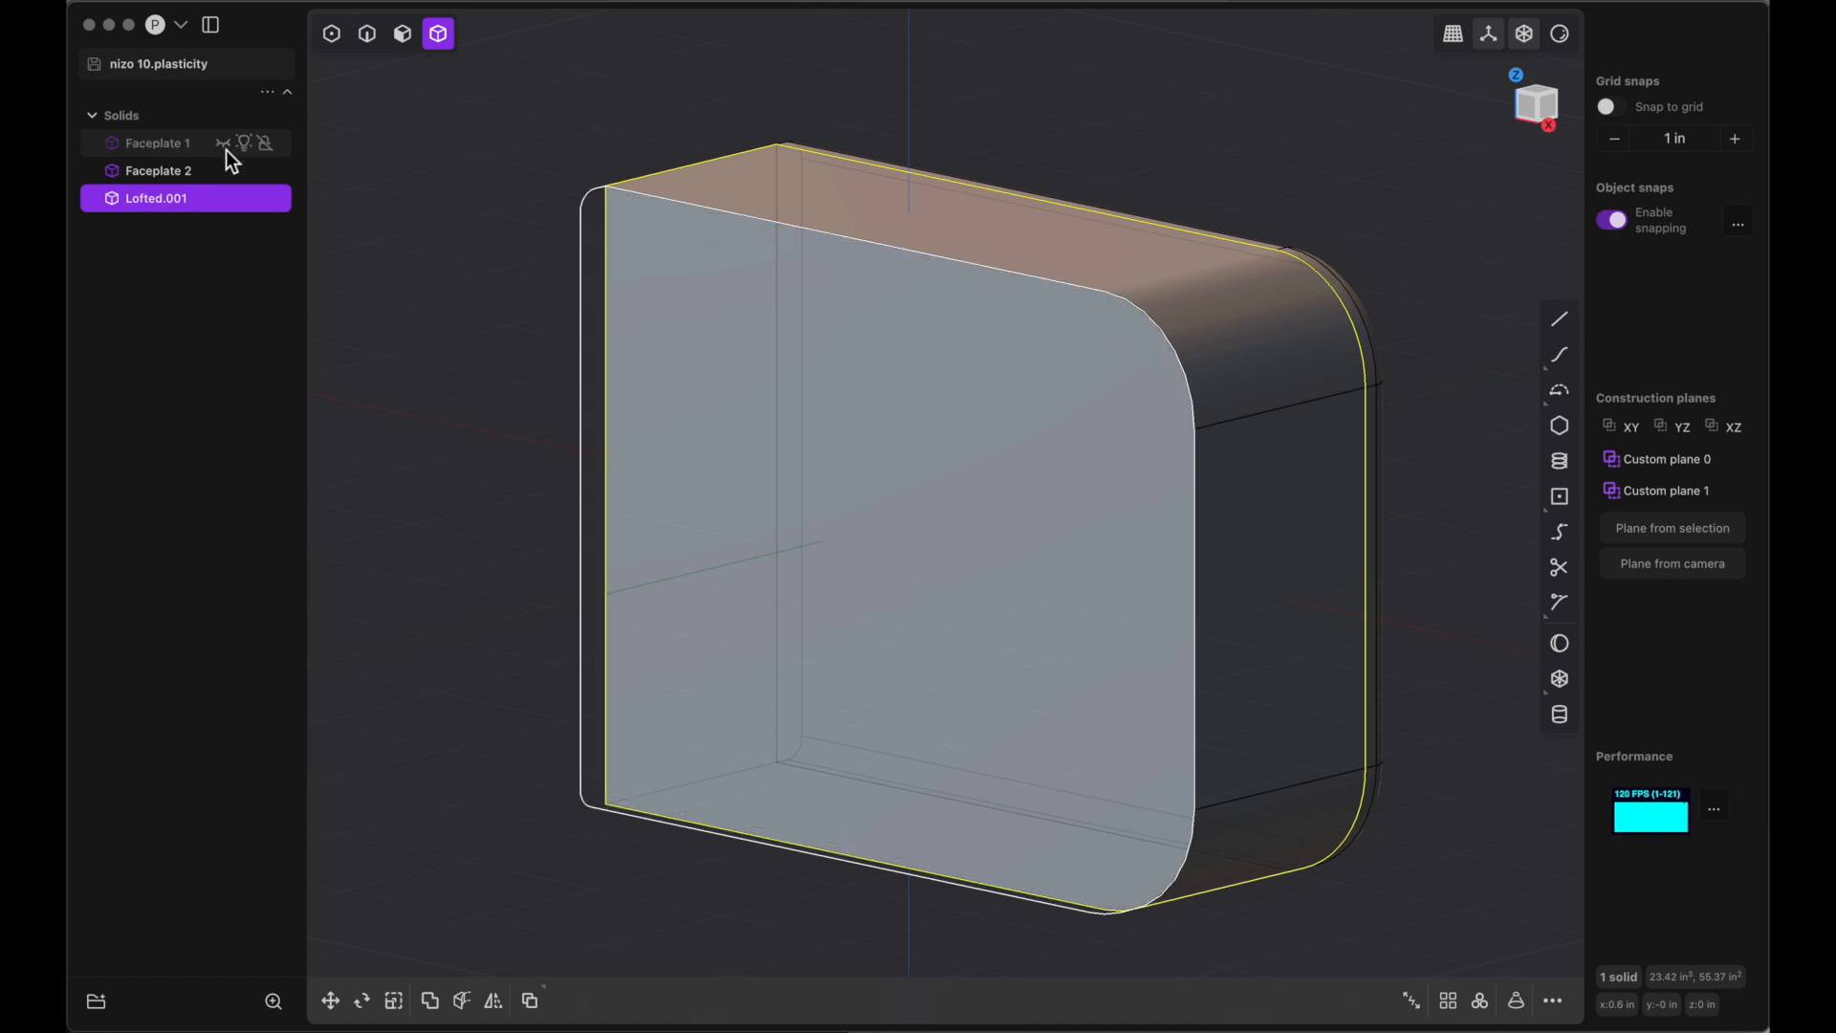
{"action": "left_click", "coordinate": [224, 171]}
{"action": "scroll", "coordinate": [815, 450], "scroll_direction": "left", "scroll_amount": 3}
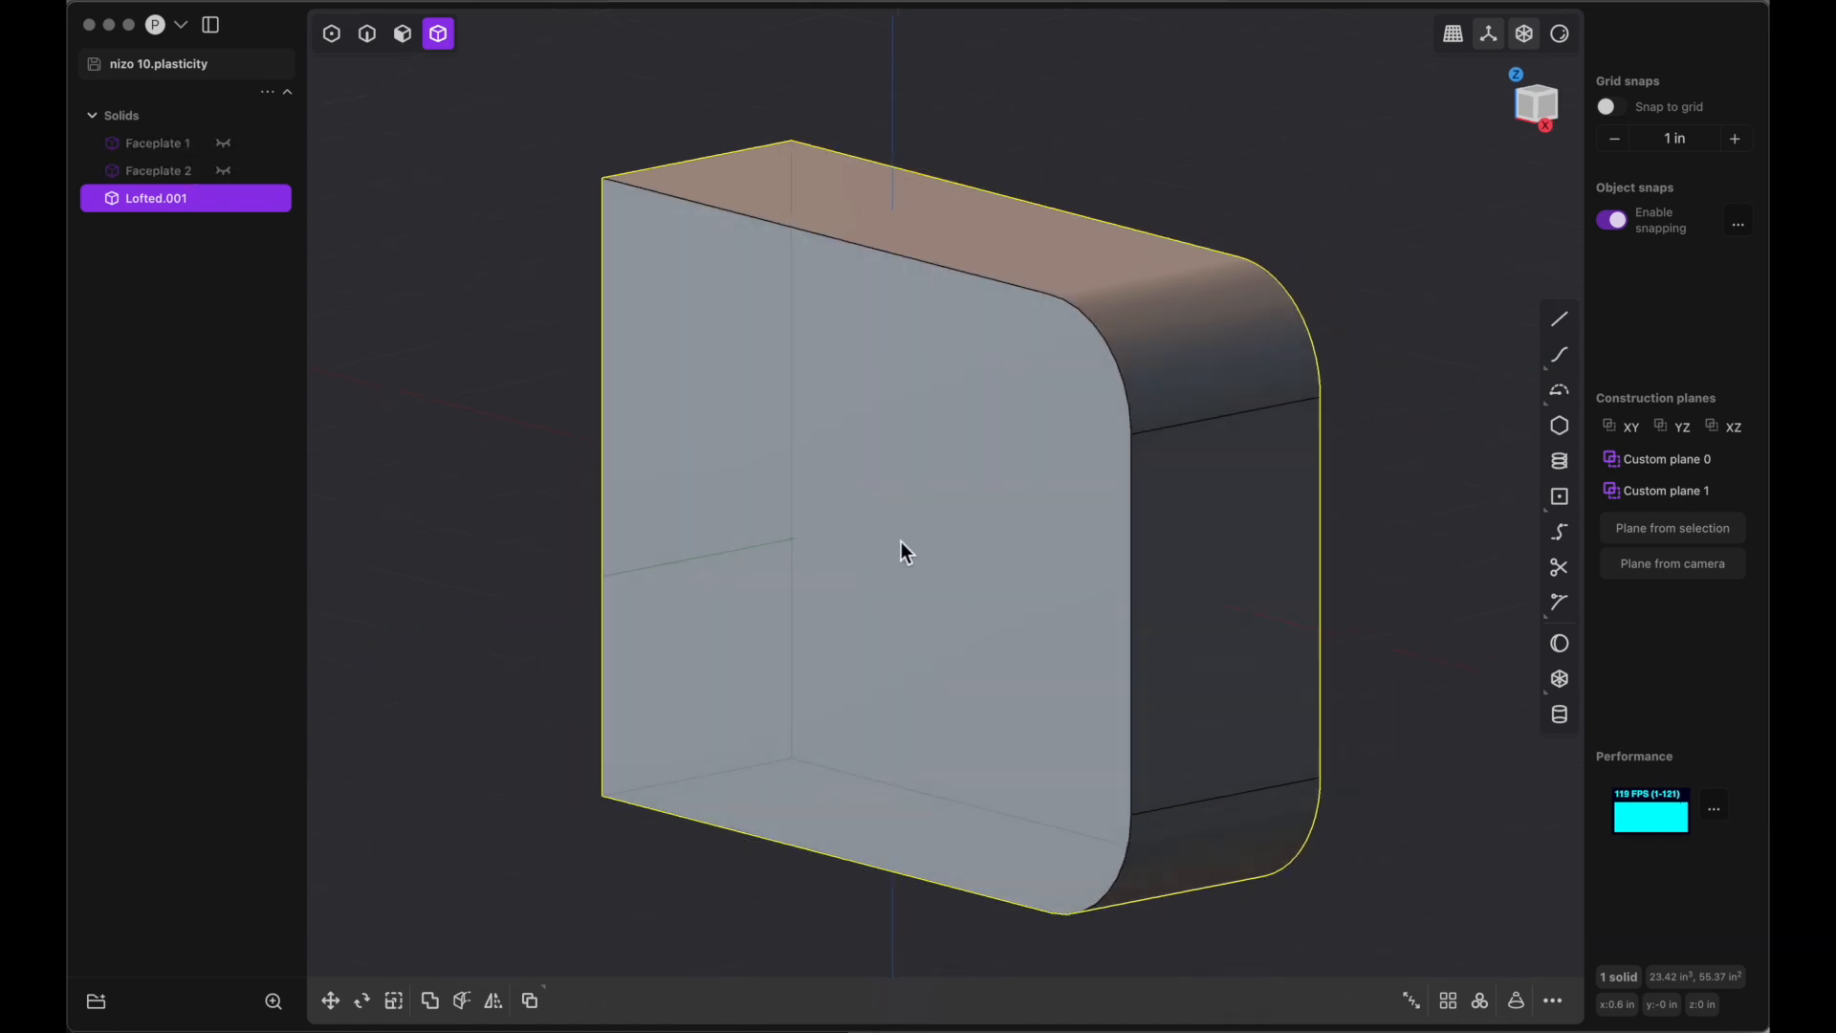
Set a temporary construction plane on the flat face at the center body's rounded end
{"action": "scroll", "coordinate": [901, 541], "scroll_direction": "right", "scroll_amount": 5, "text": "shift"}
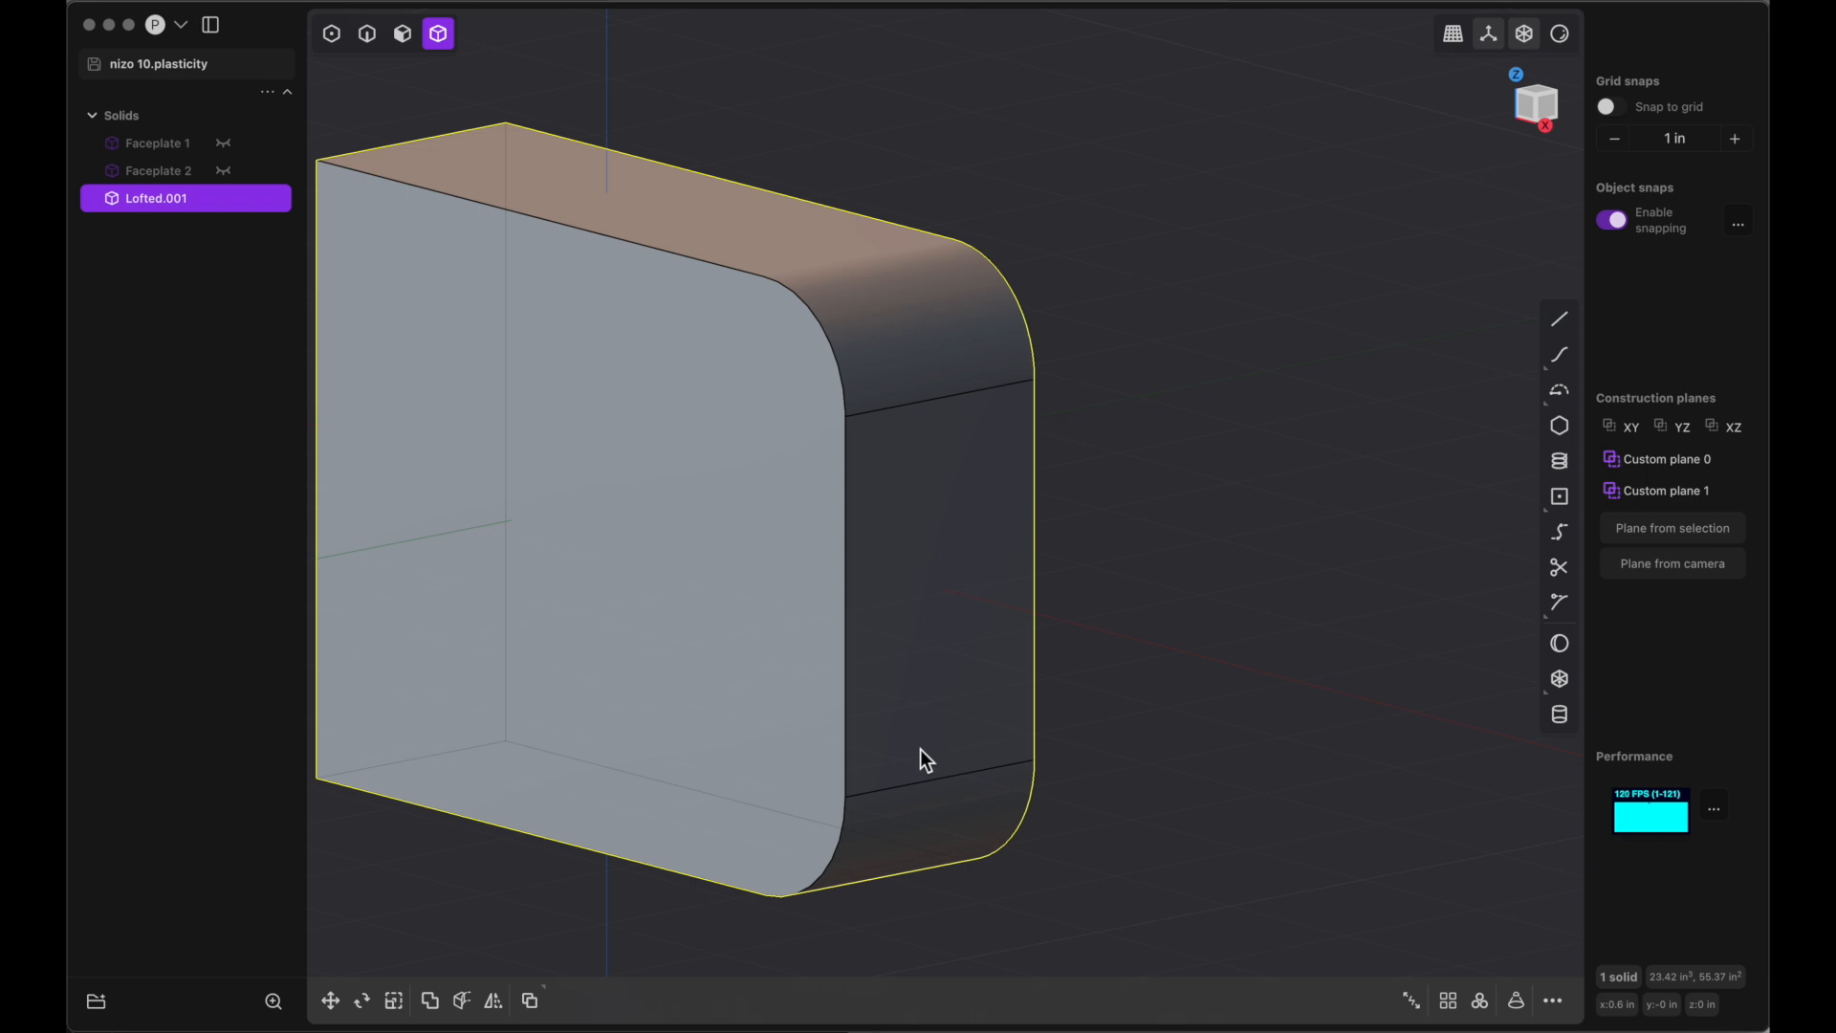
{"action": "left_click", "coordinate": [401, 39]}
{"action": "left_click", "coordinate": [918, 526]}
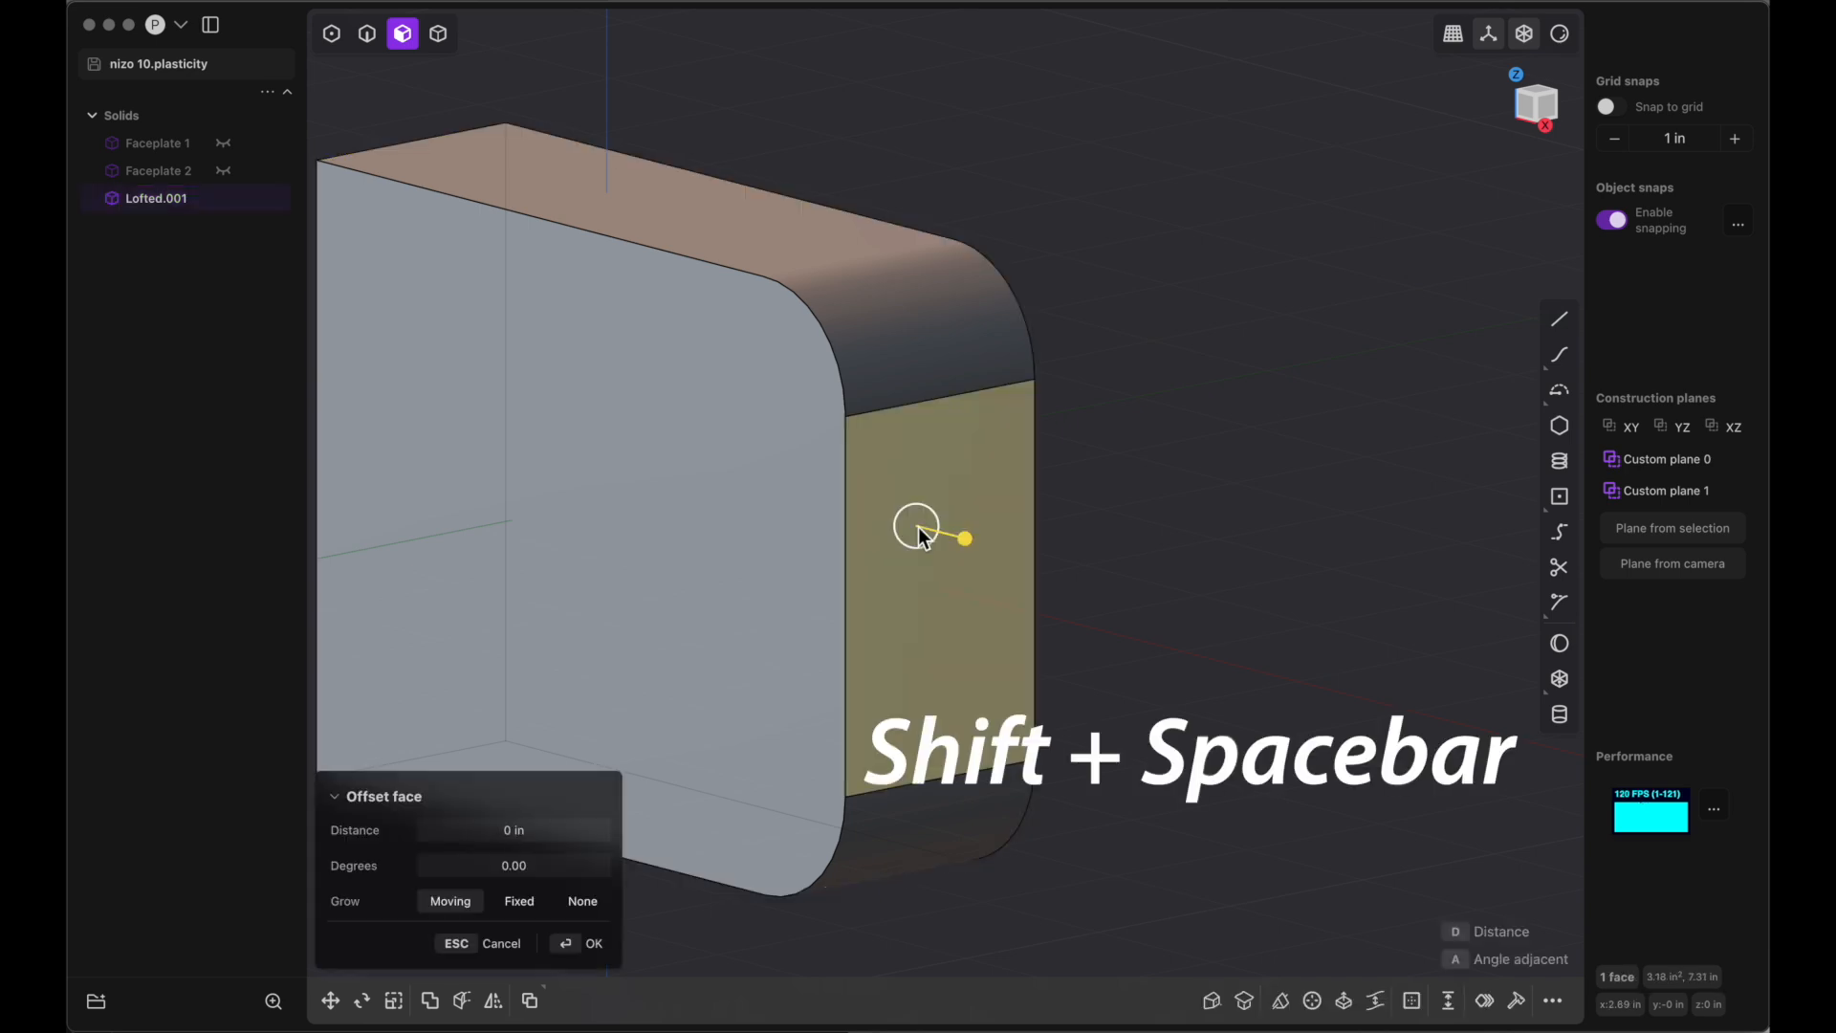
{"action": "key", "text": "shift+space"}
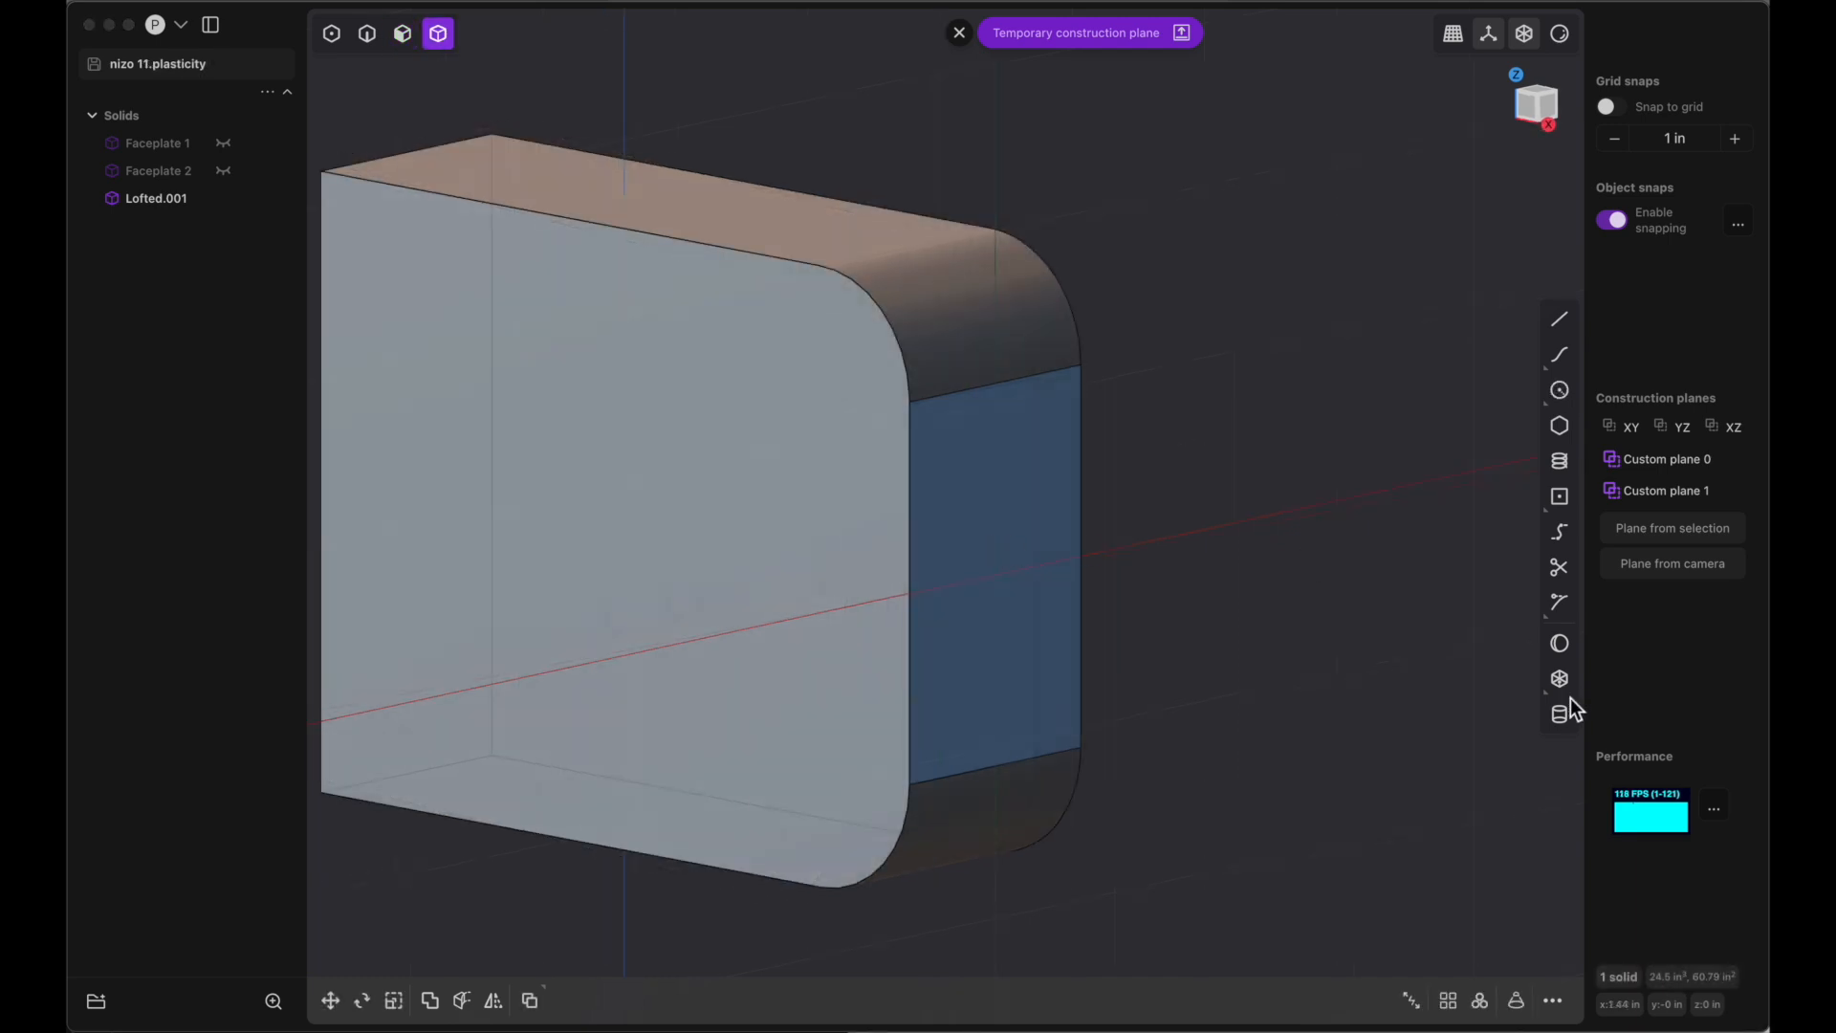
Try a cylinder about 0.4 in in radius and 1.52 in long on the end face's upper edge, and undo it
{"action": "left_click", "coordinate": [1560, 715]}
{"action": "left_click", "coordinate": [998, 394]}
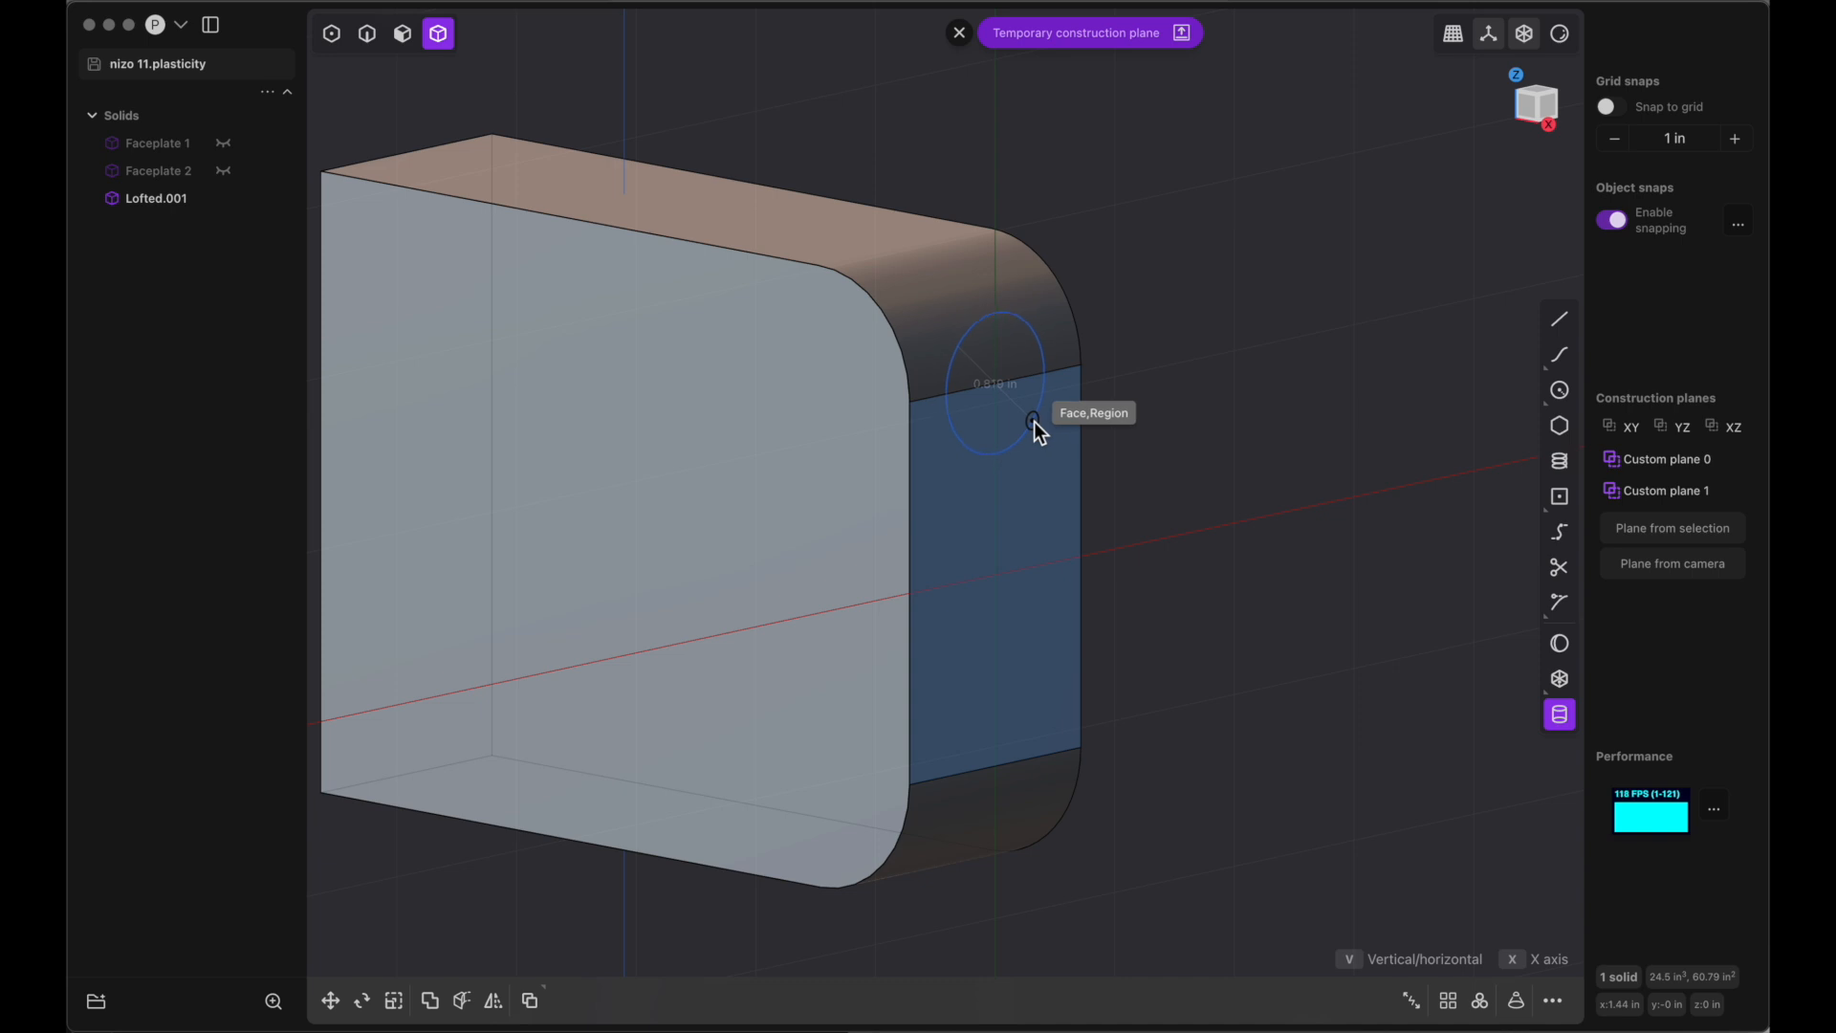
{"action": "left_click", "coordinate": [1033, 421]}
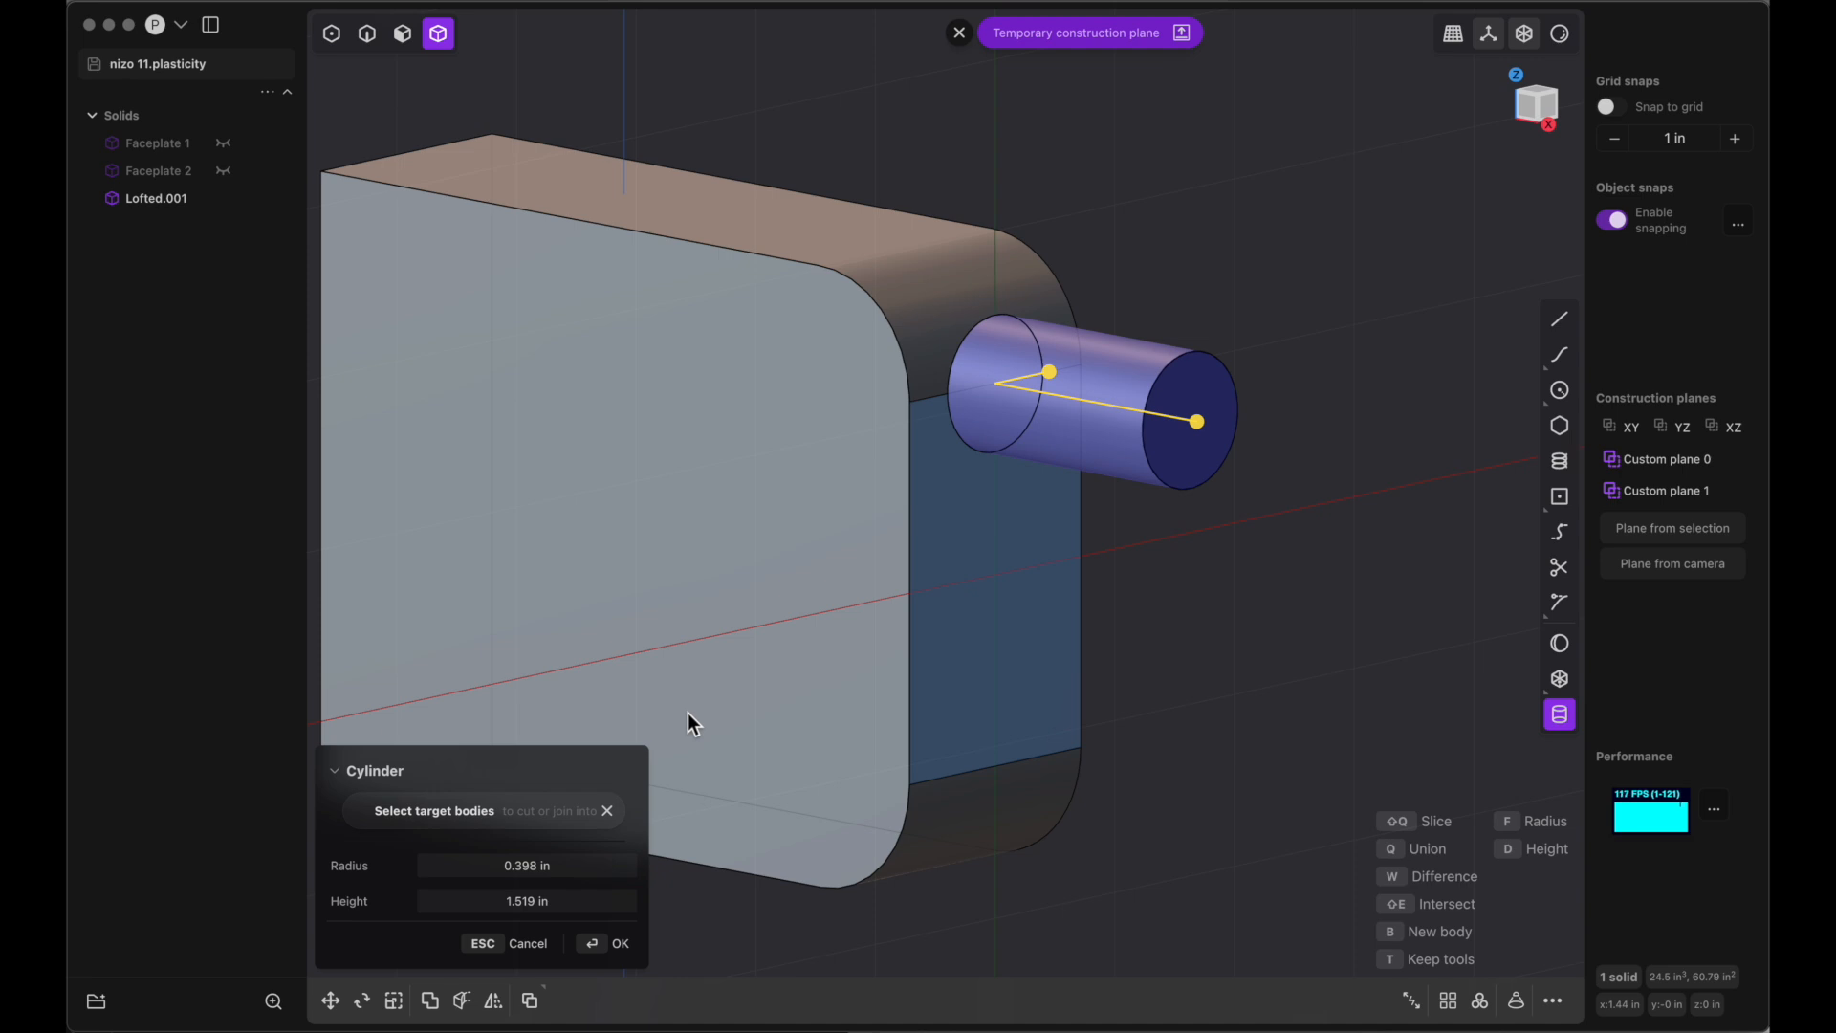
{"action": "left_click", "coordinate": [621, 944]}
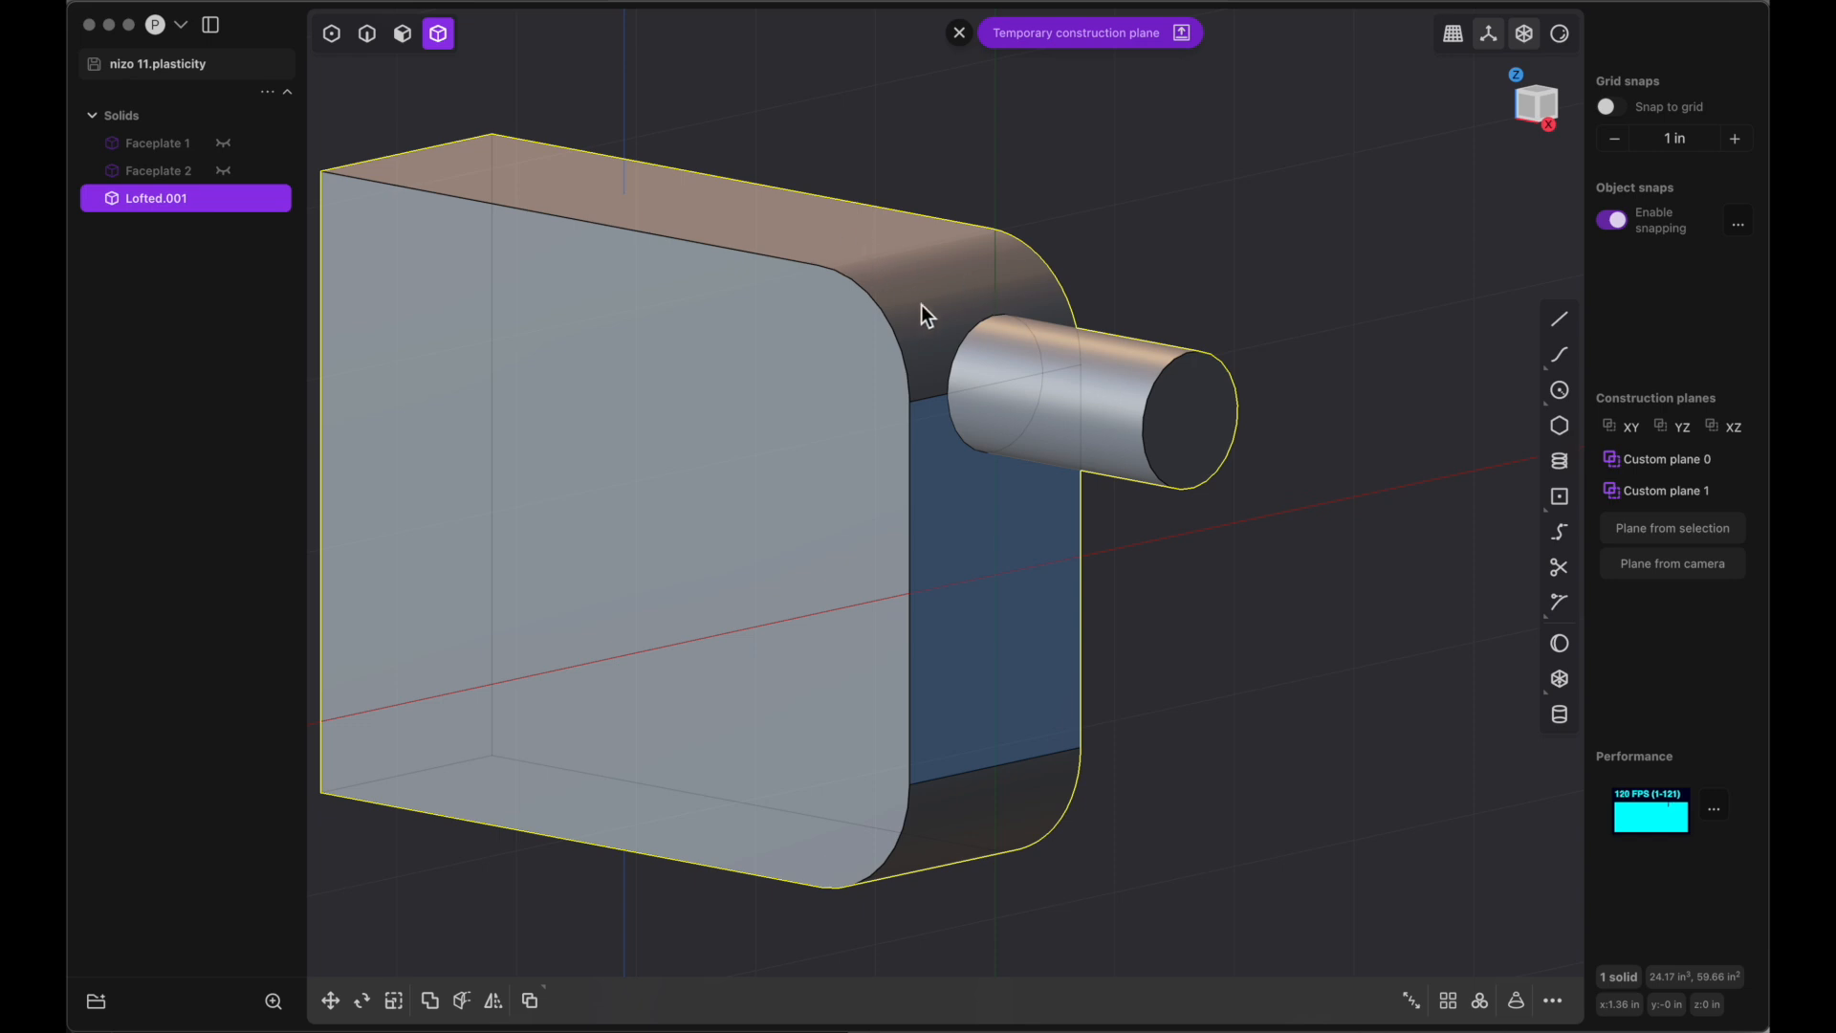
{"action": "key", "text": "super+z"}
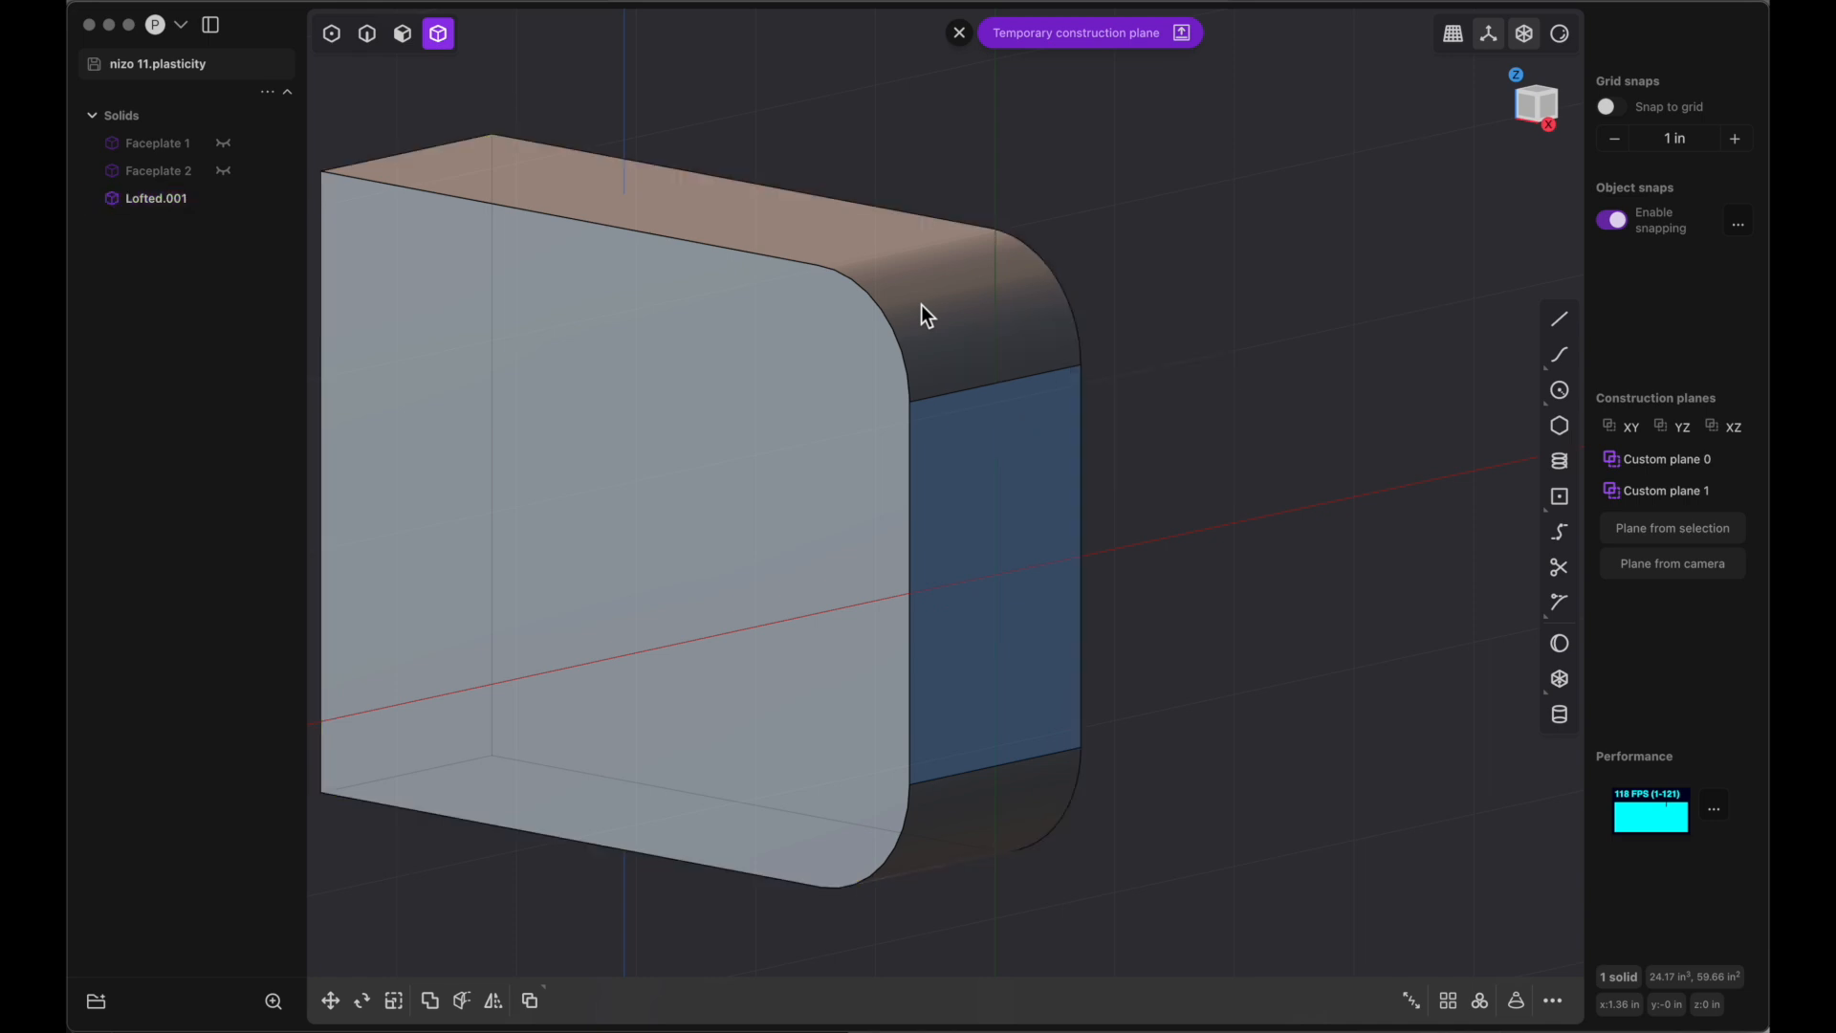
Create a cylinder about 0.37 in in radius and 1.42 in long at the end face's upper edge, clearing its target body to keep it separate
{"action": "left_click", "coordinate": [1559, 719]}
{"action": "left_click", "coordinate": [995, 385]}
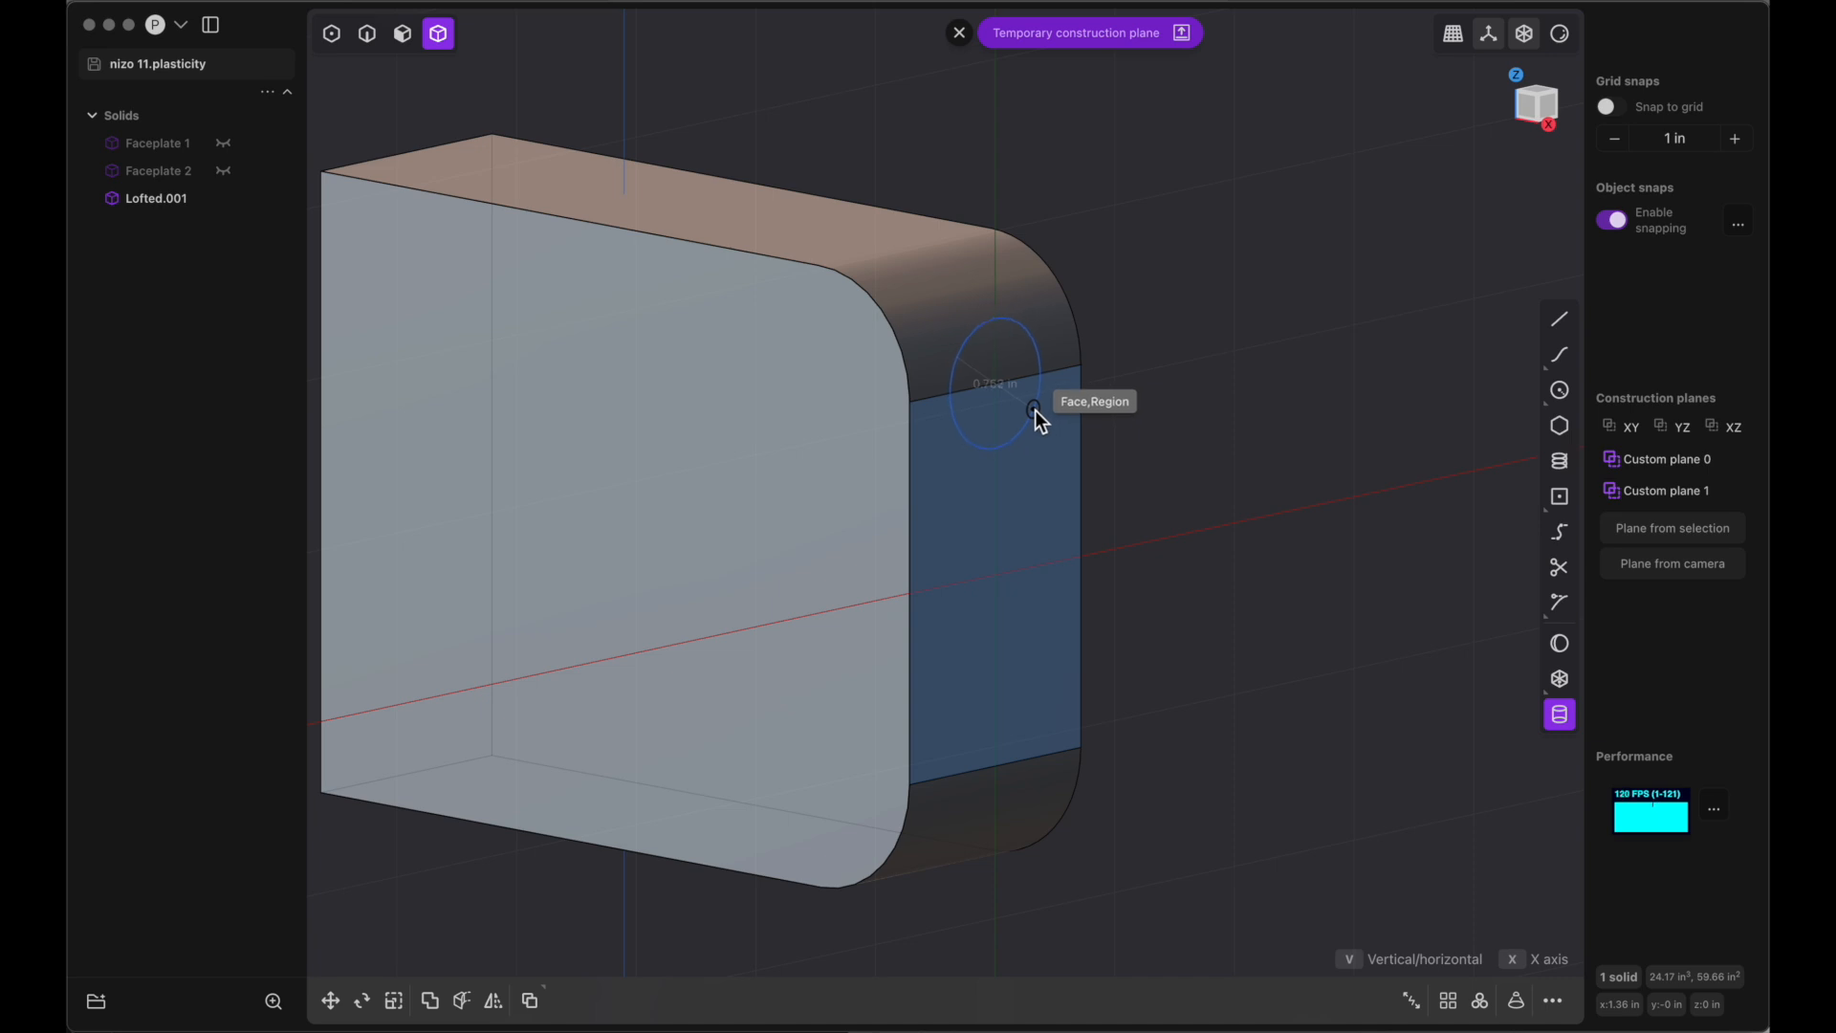
{"action": "left_click", "coordinate": [1035, 409]}
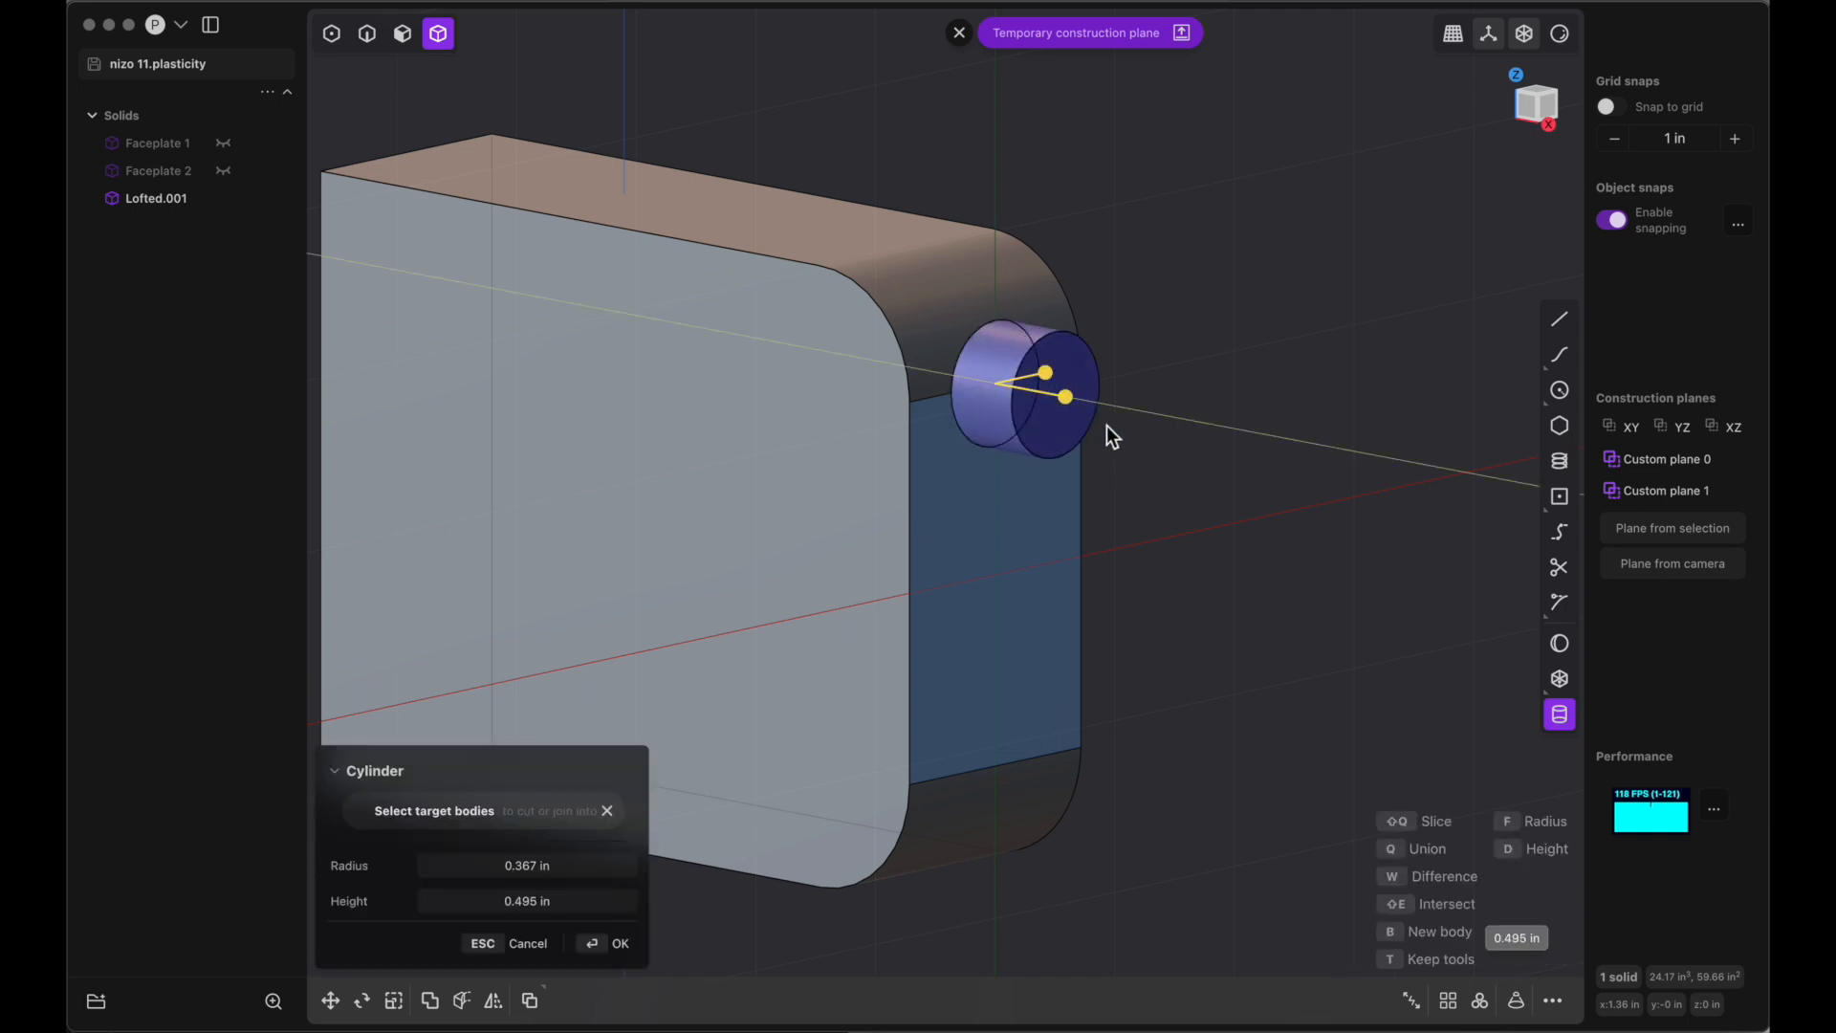
{"action": "left_click", "coordinate": [1217, 450]}
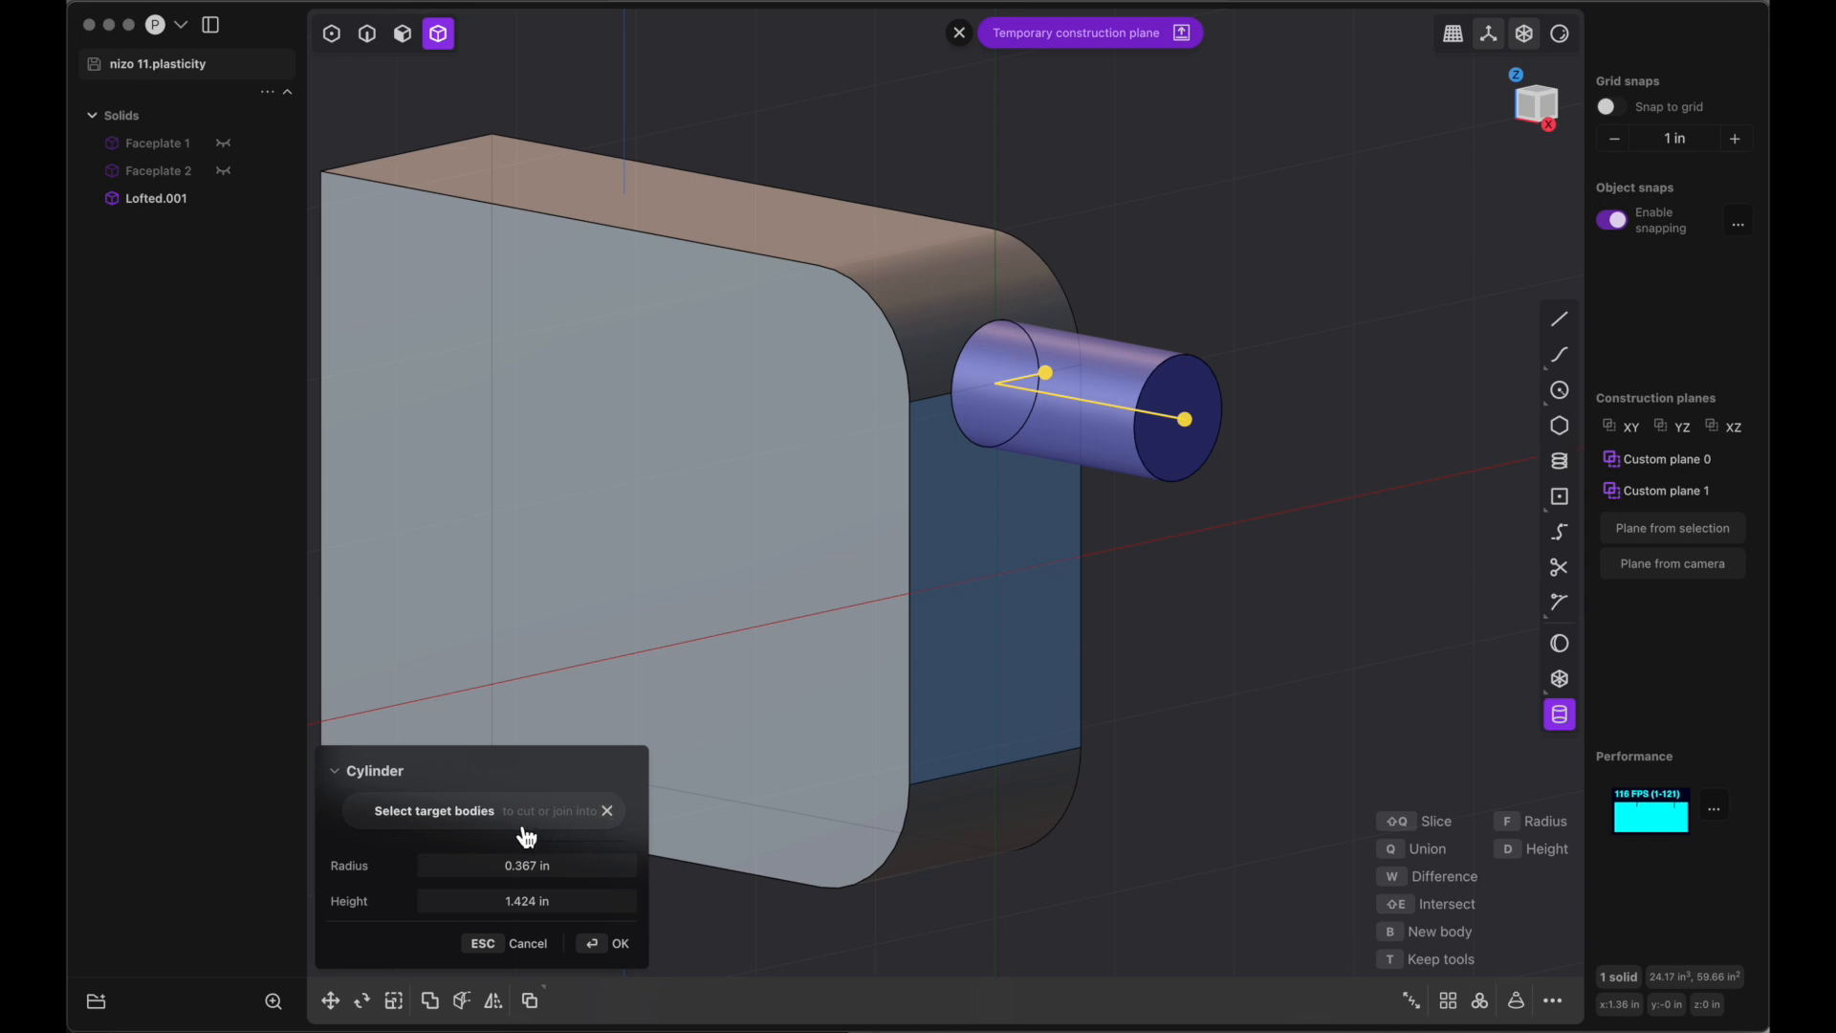
{"action": "left_click", "coordinate": [609, 815]}
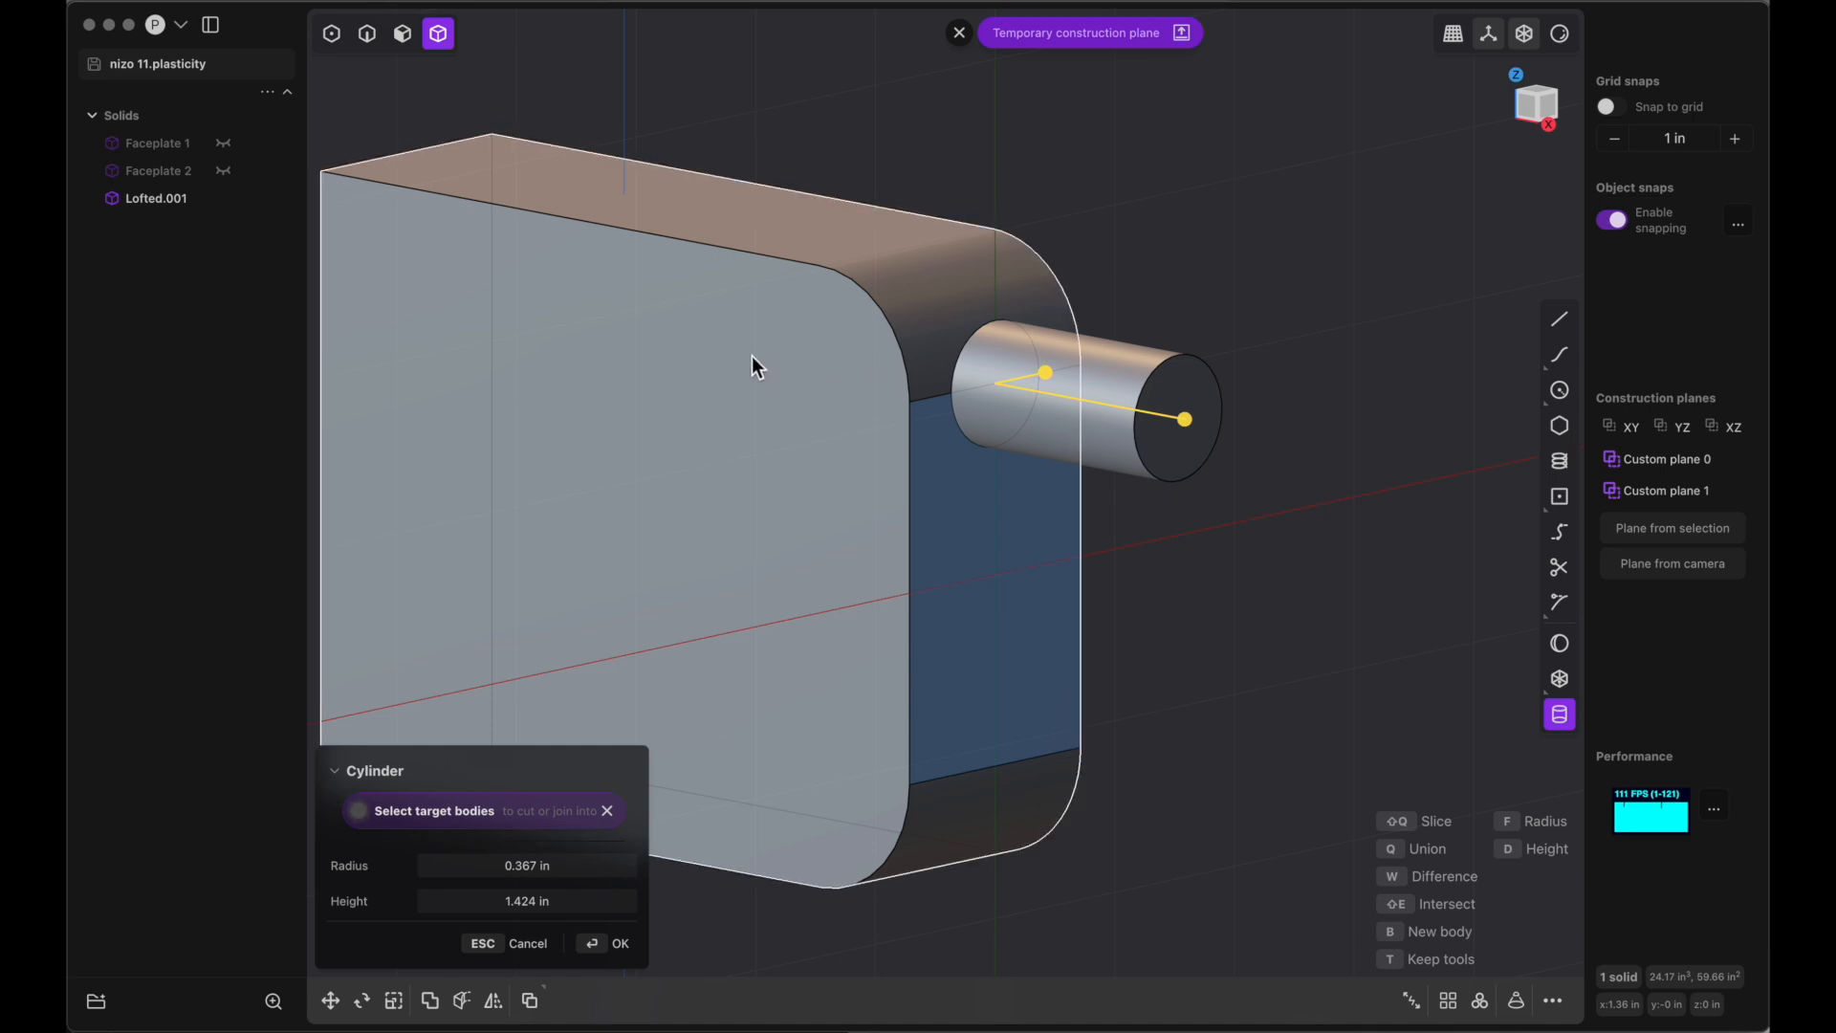
{"action": "left_click", "coordinate": [617, 947]}
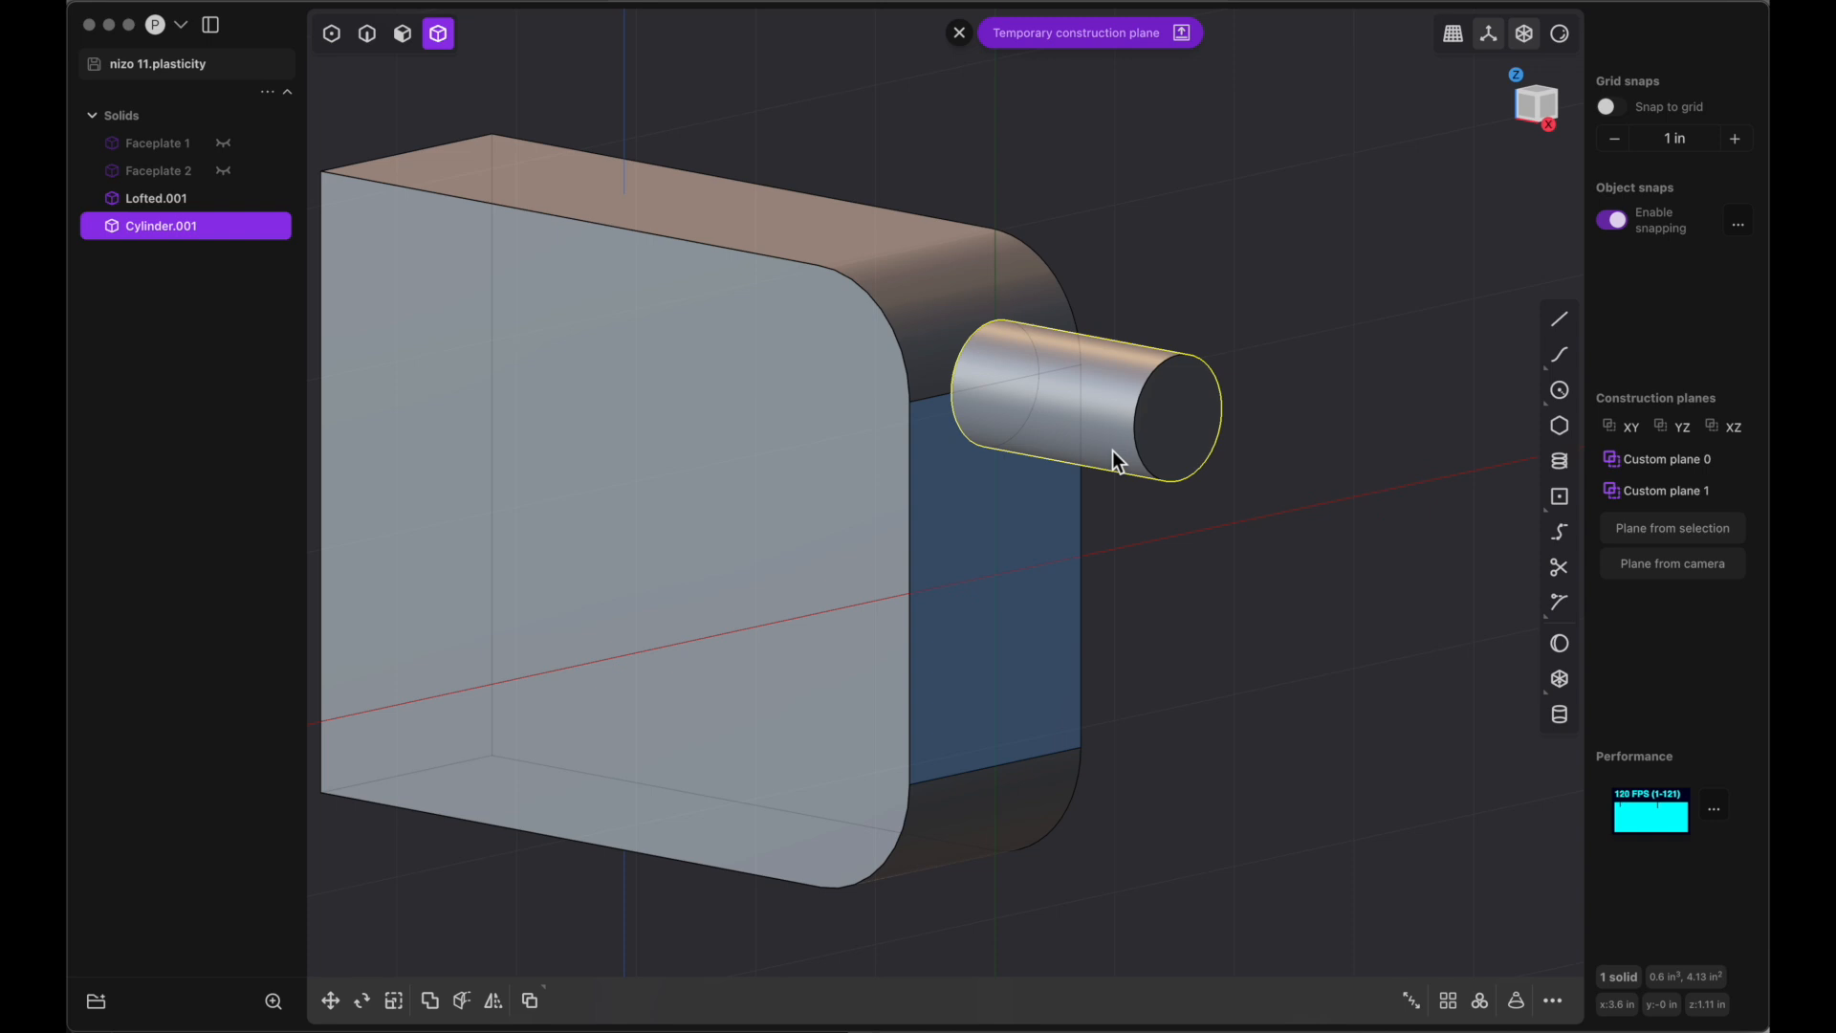
Exit the temporary construction plane and move the cylinder -0.435 in along X into the center body
{"action": "middle_click_drag", "start_coordinate": [1113, 451], "coordinate": [1113, 452]}
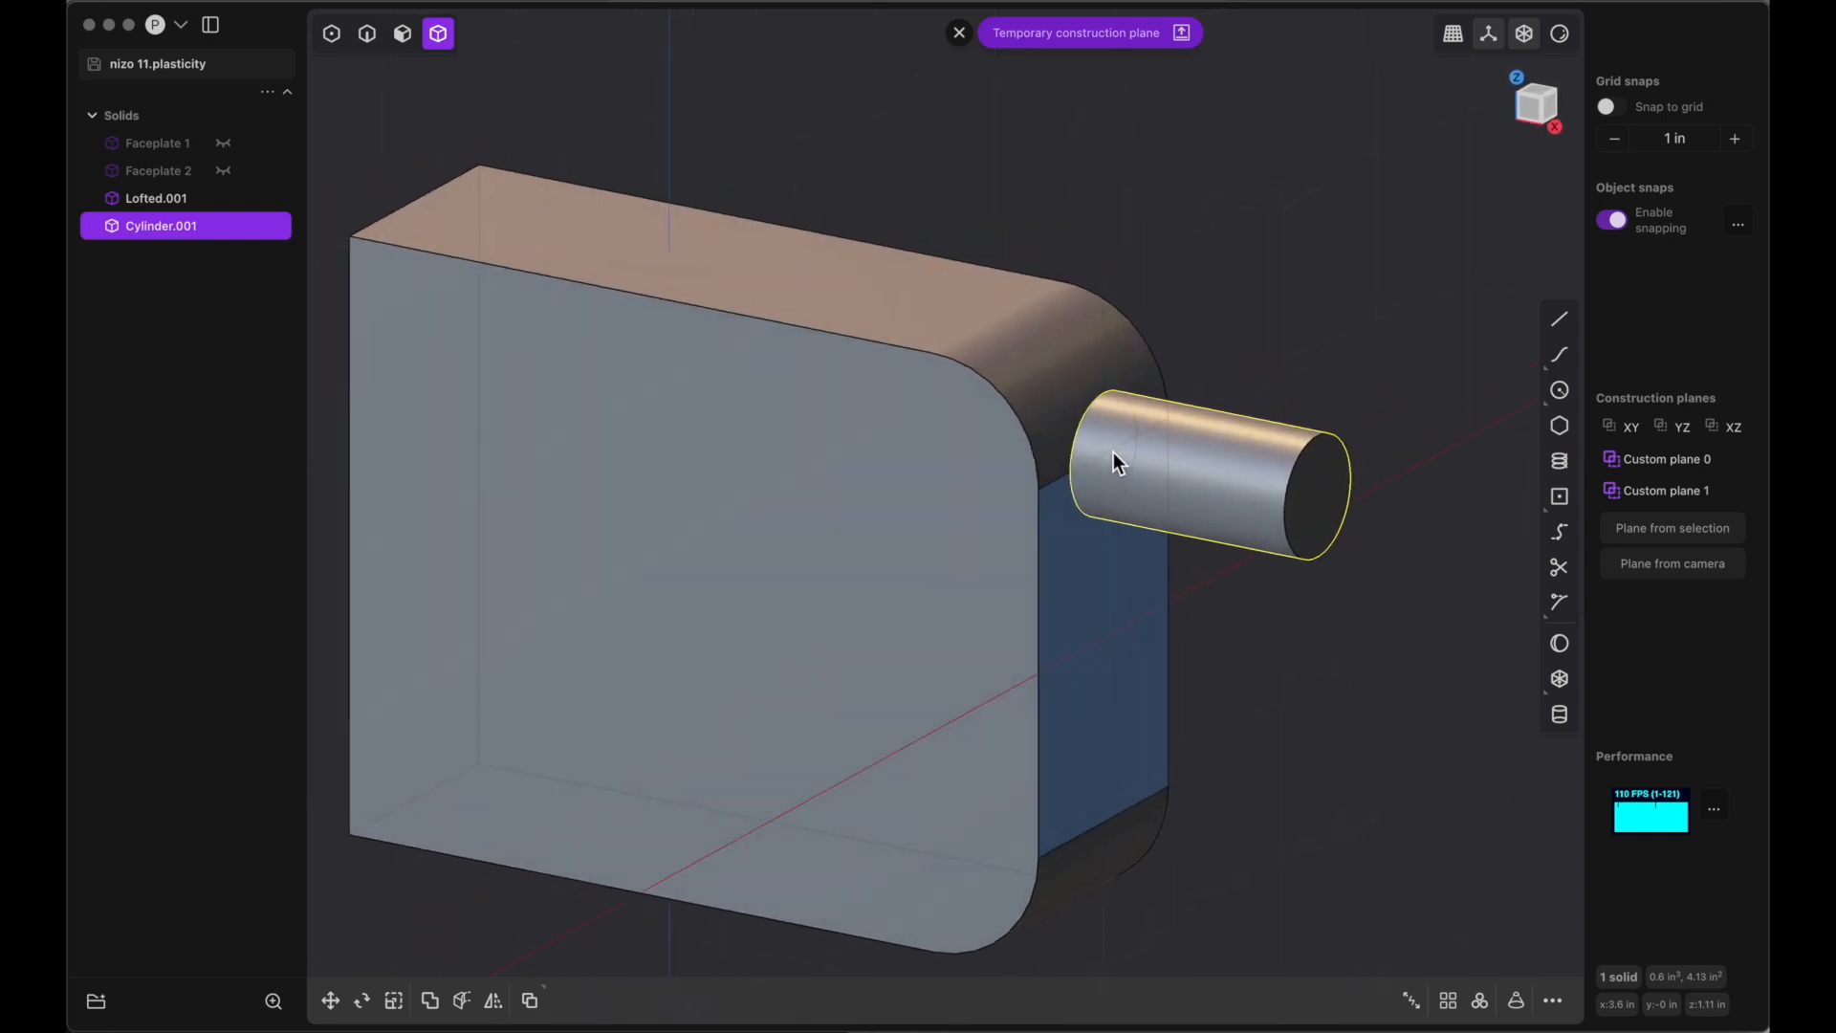
{"action": "left_click", "coordinate": [960, 34]}
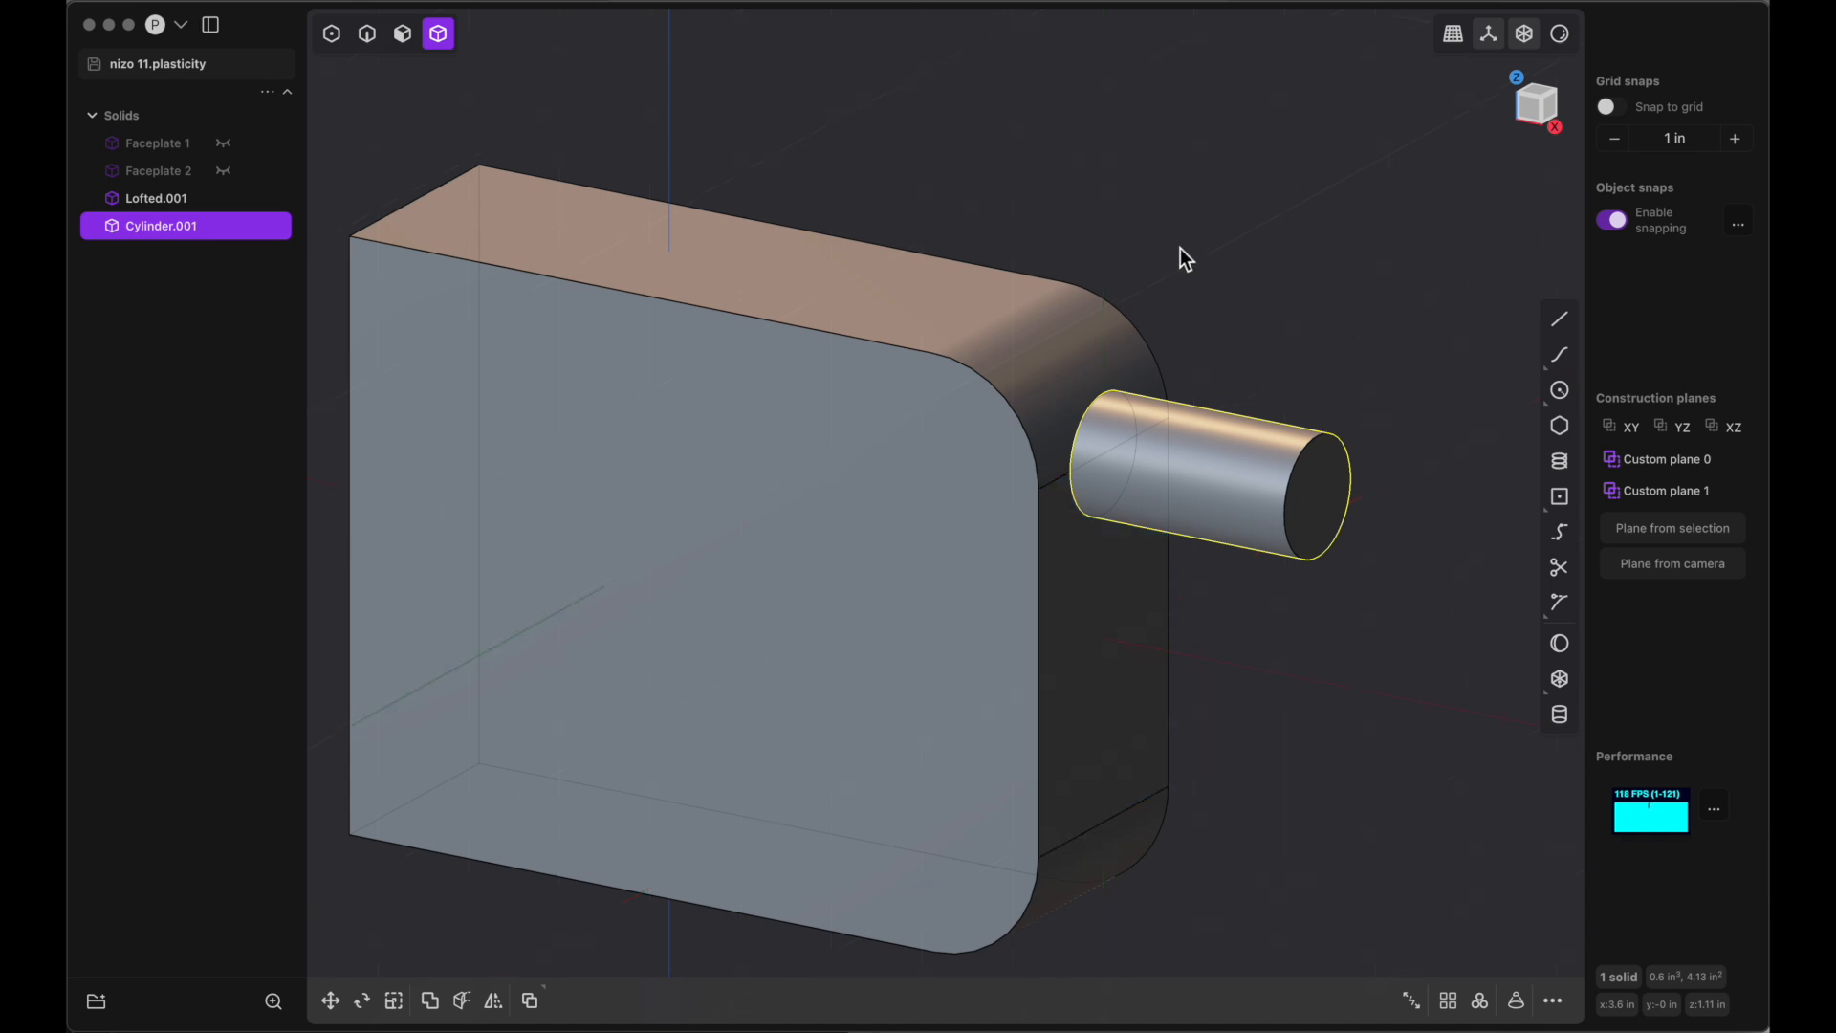
{"action": "key", "text": "g"}
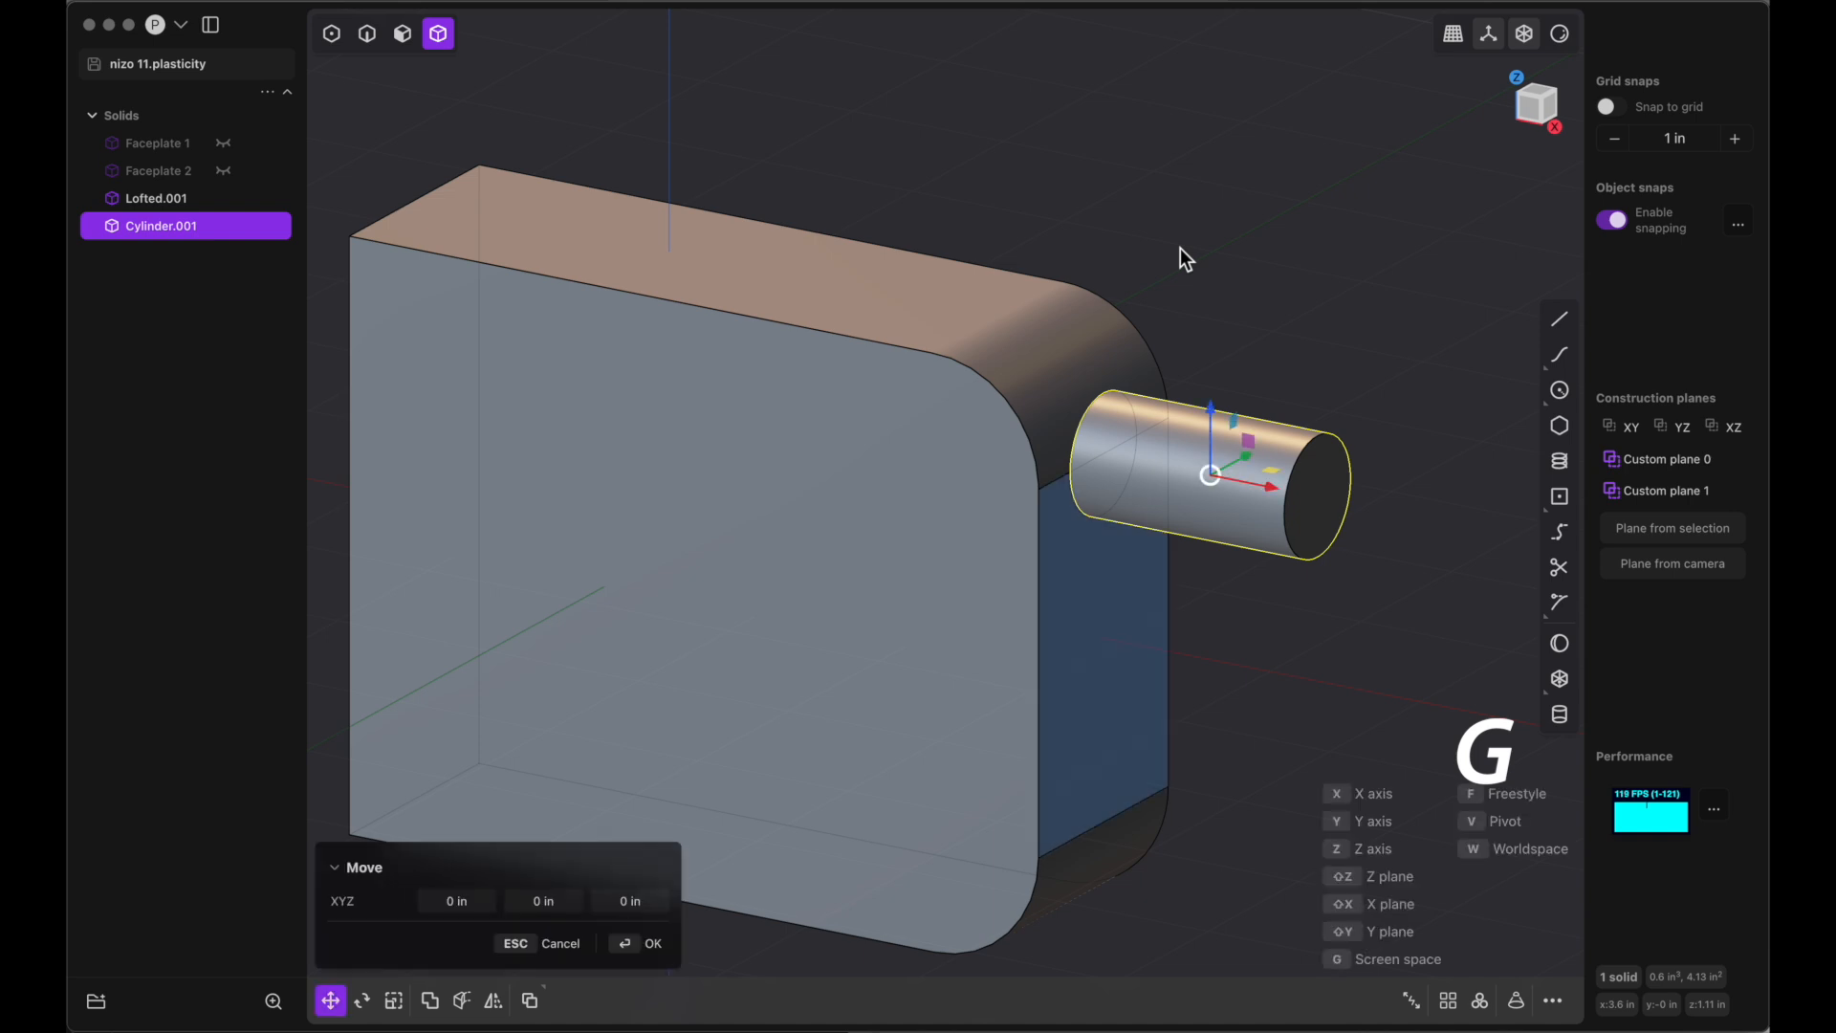
{"action": "left_click_drag", "start_coordinate": [1260, 486], "coordinate": [1220, 445]}
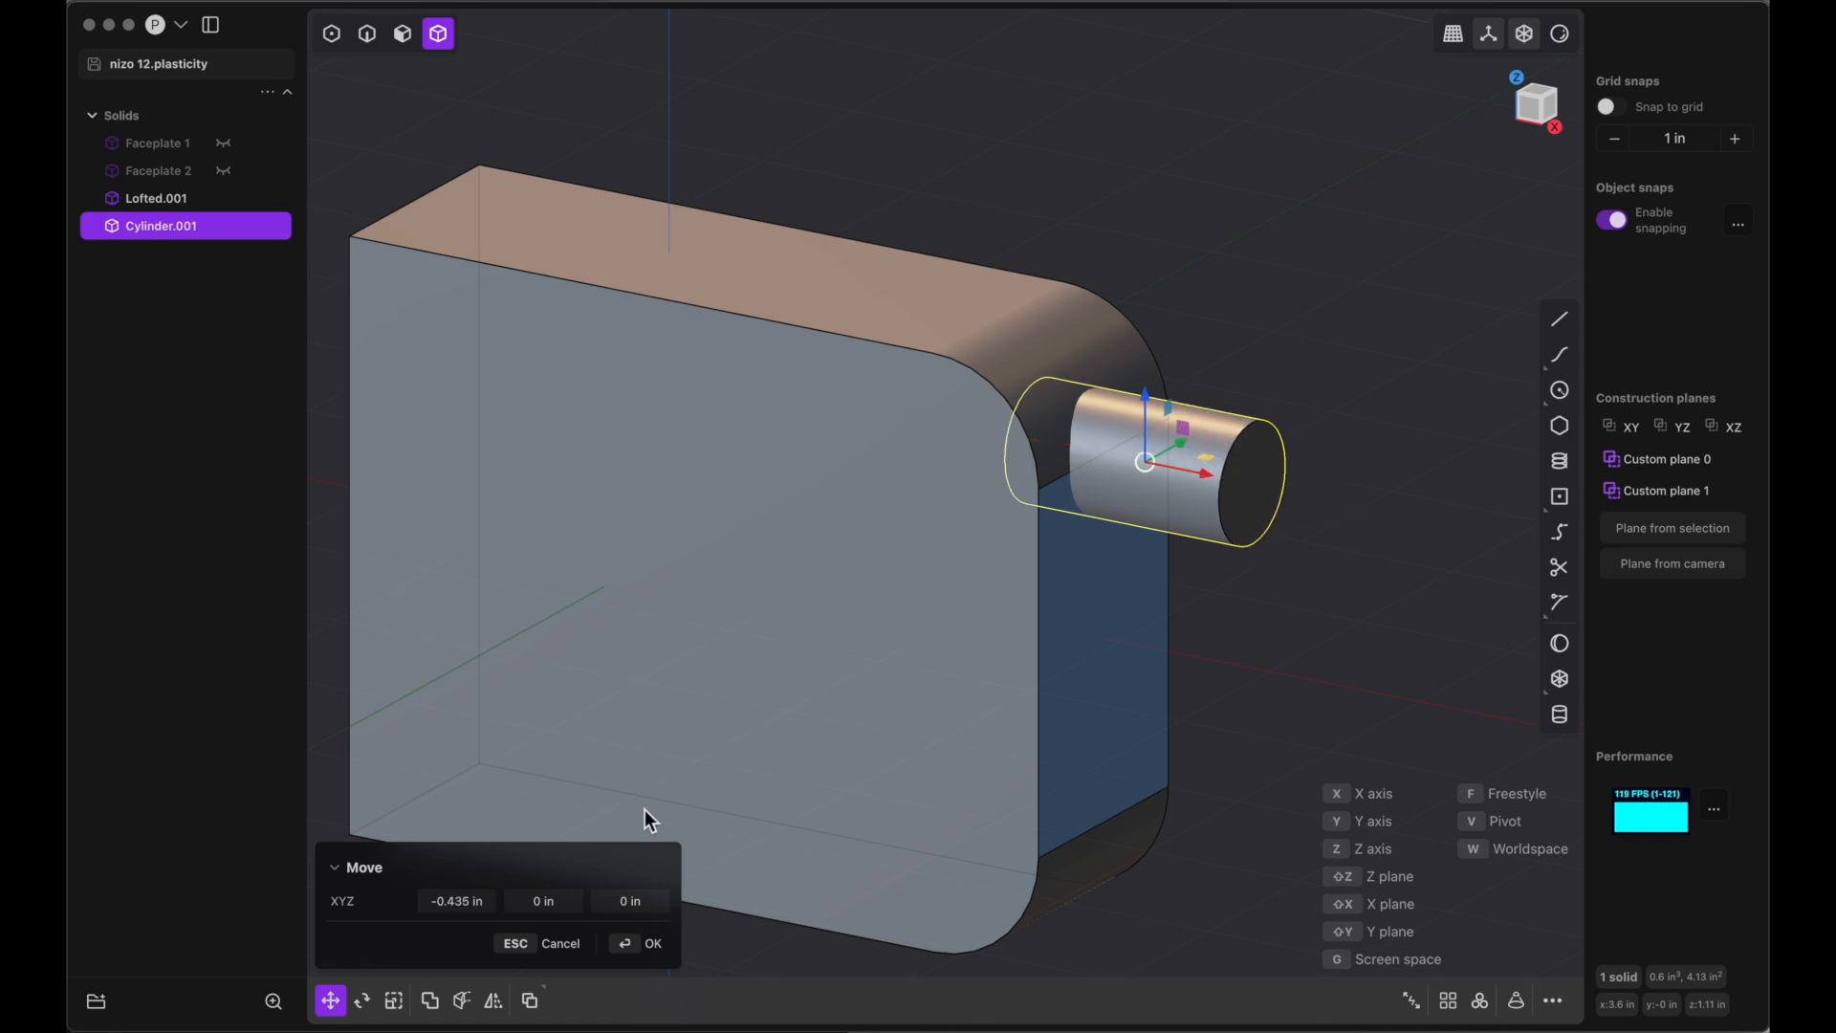
{"action": "left_click", "coordinate": [646, 945]}
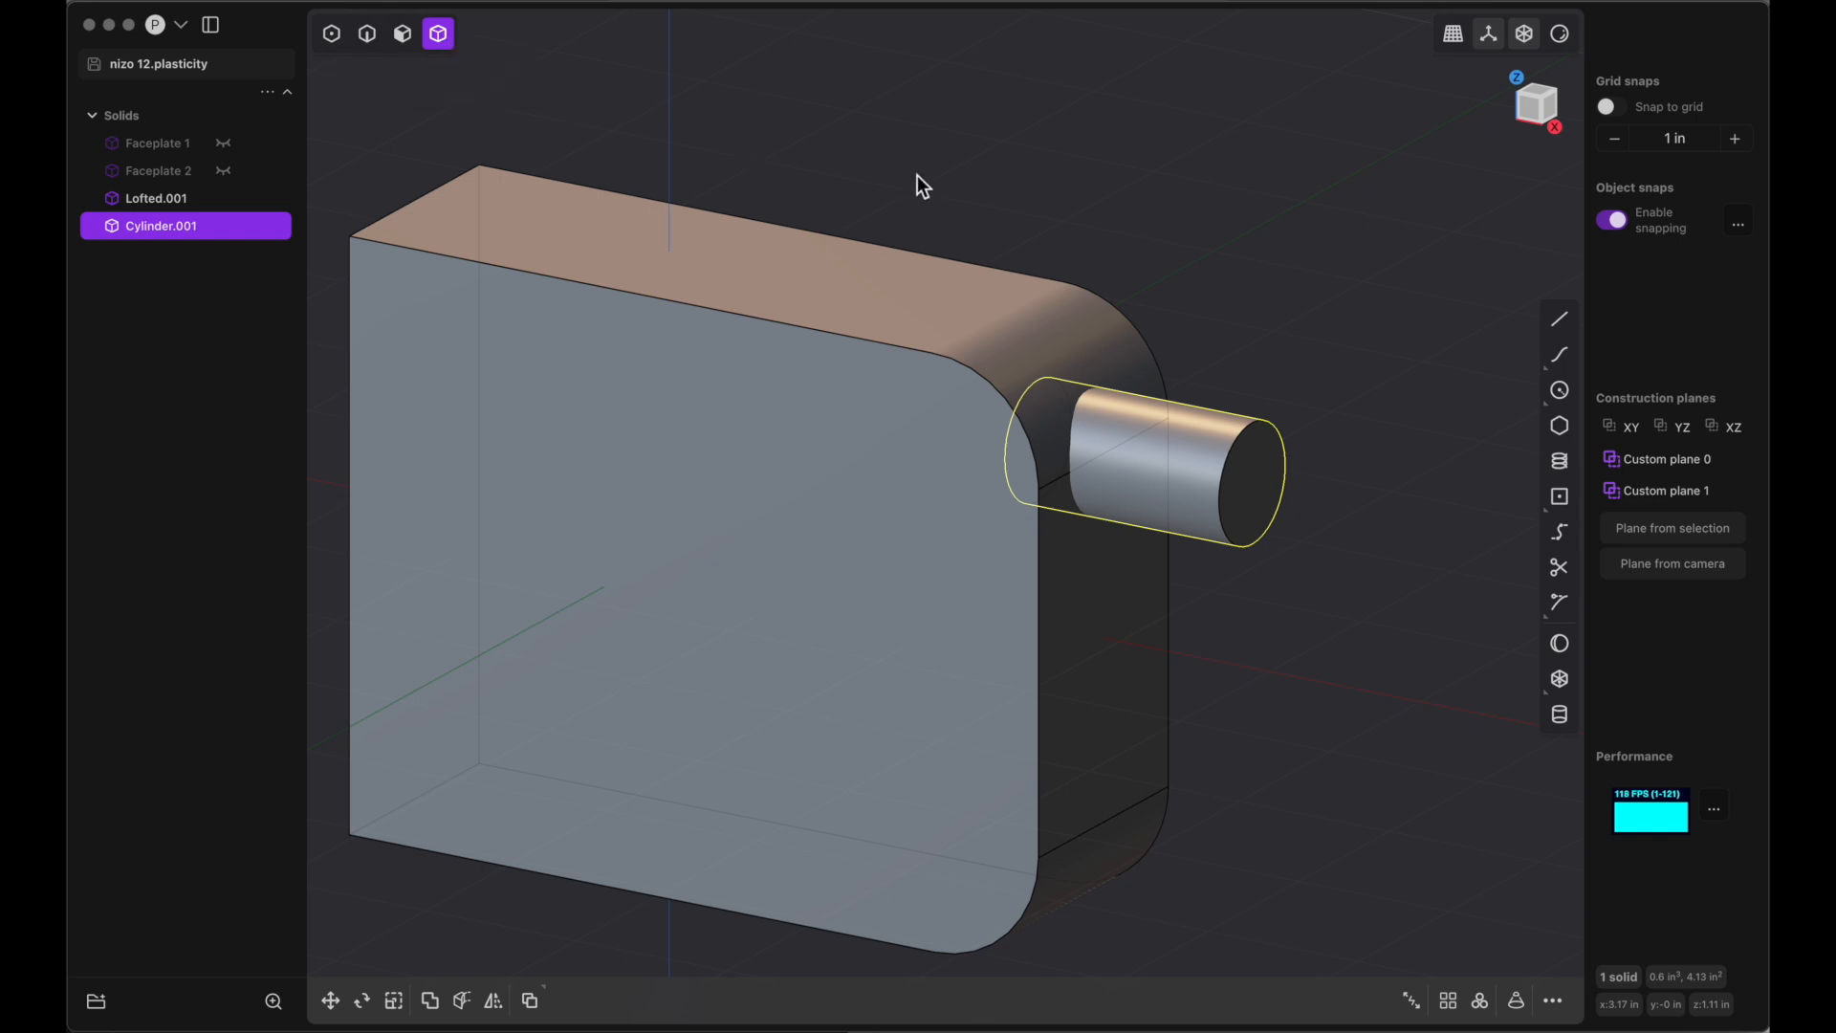
Combine the center body and the cylinder into one solid with a Boolean Union
{"action": "left_click", "coordinate": [1024, 308], "text": "shift"}
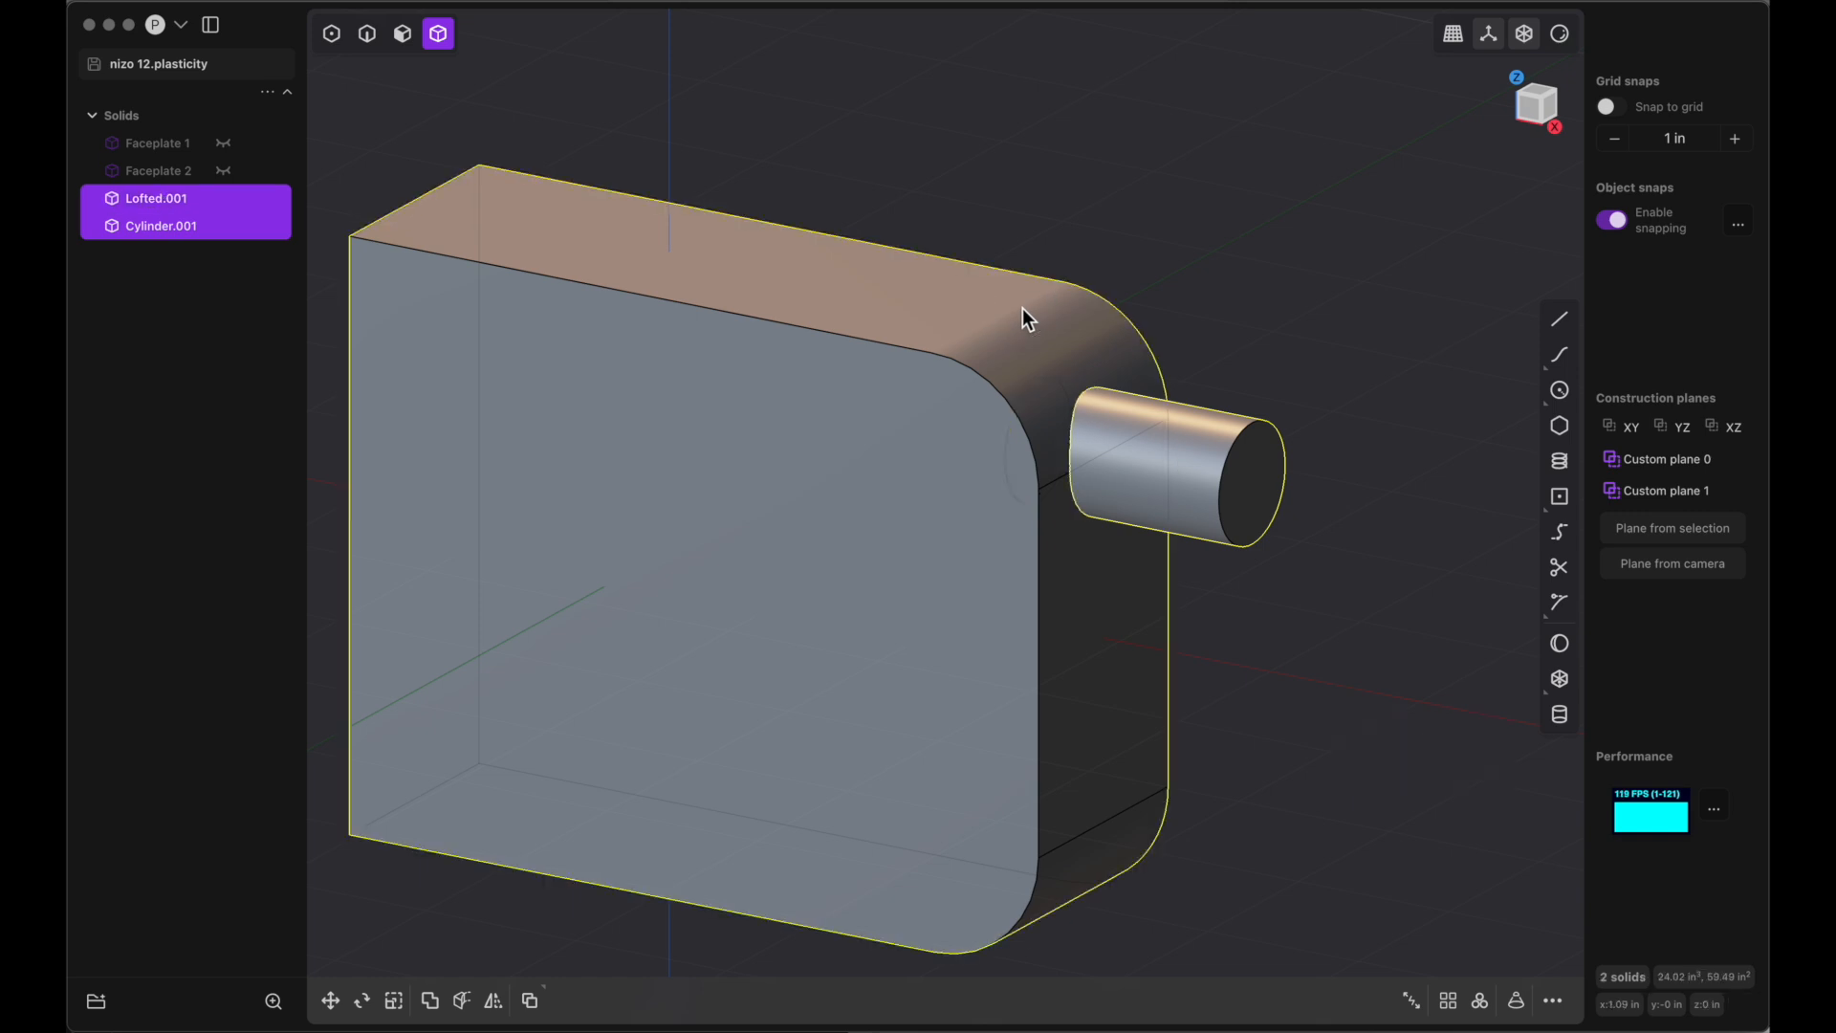
{"action": "left_click", "coordinate": [430, 1001]}
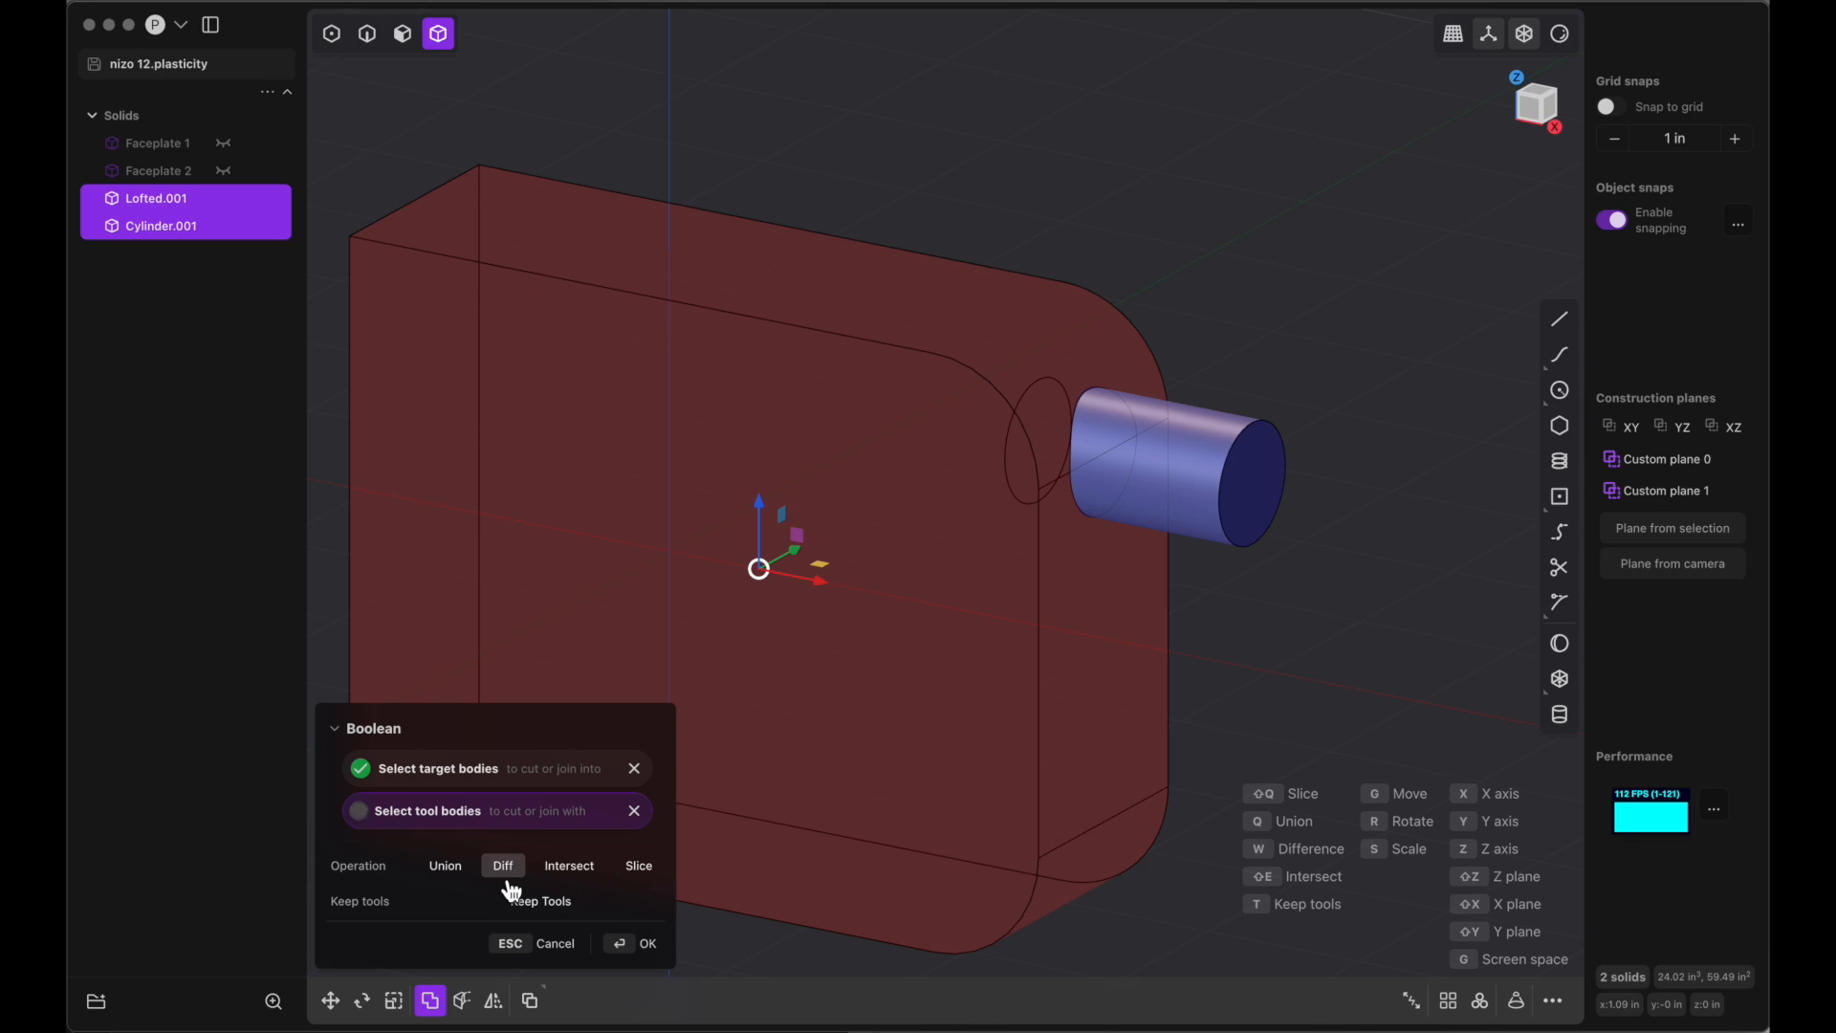
{"action": "left_click", "coordinate": [467, 880]}
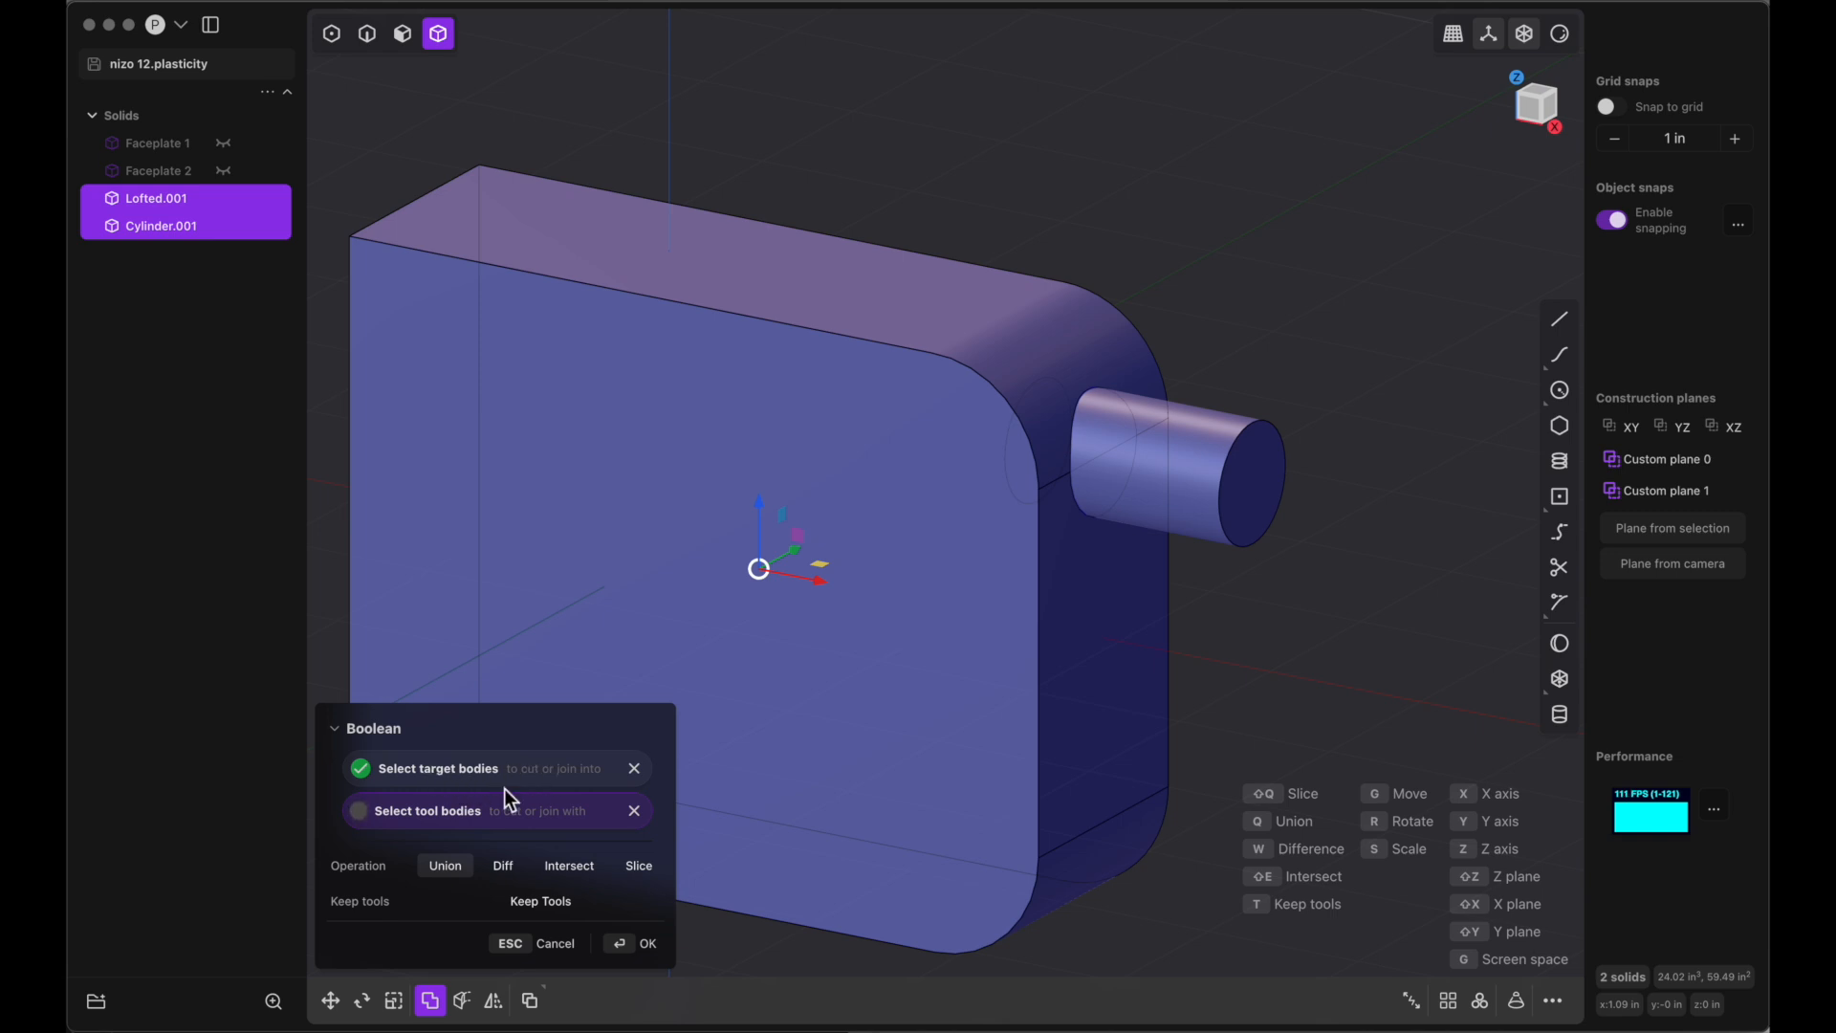
{"action": "left_click", "coordinate": [646, 945]}
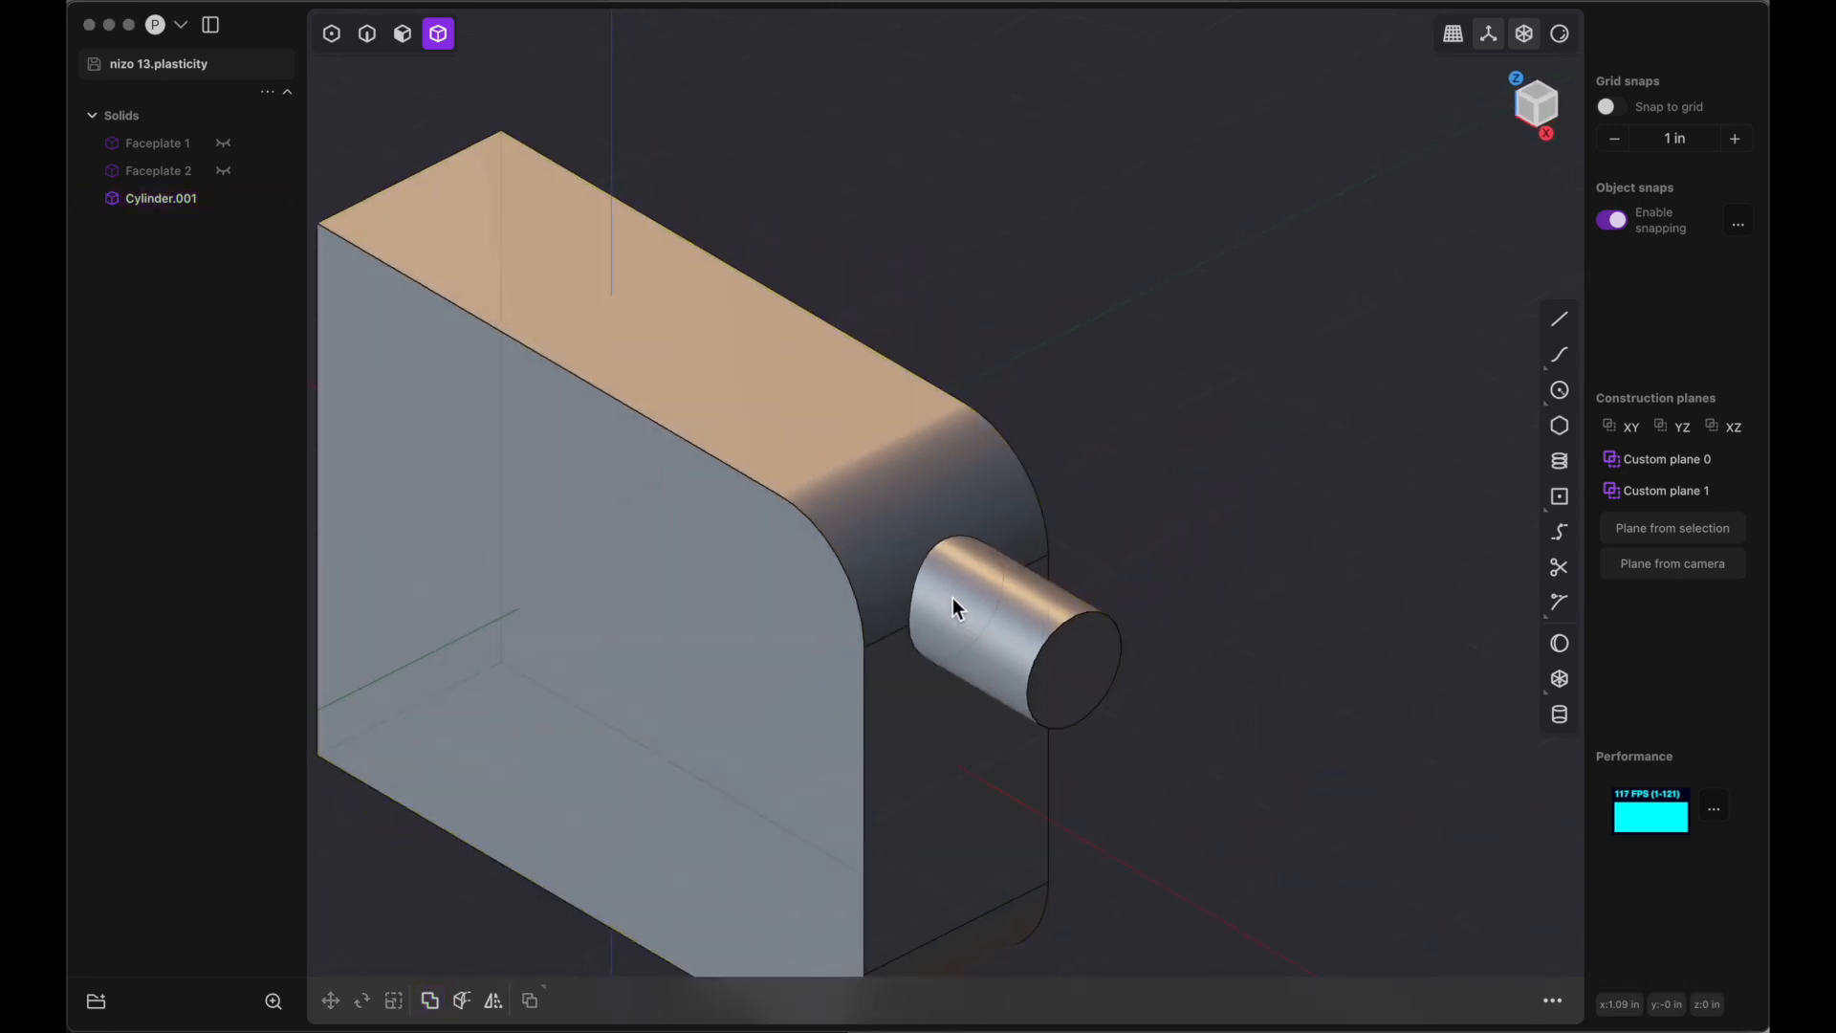
Fillet the edges where the cylinder meets the center body with a conic distance of about 0.088 in
{"action": "scroll", "coordinate": [945, 603], "scroll_direction": "up", "scroll_amount": 5}
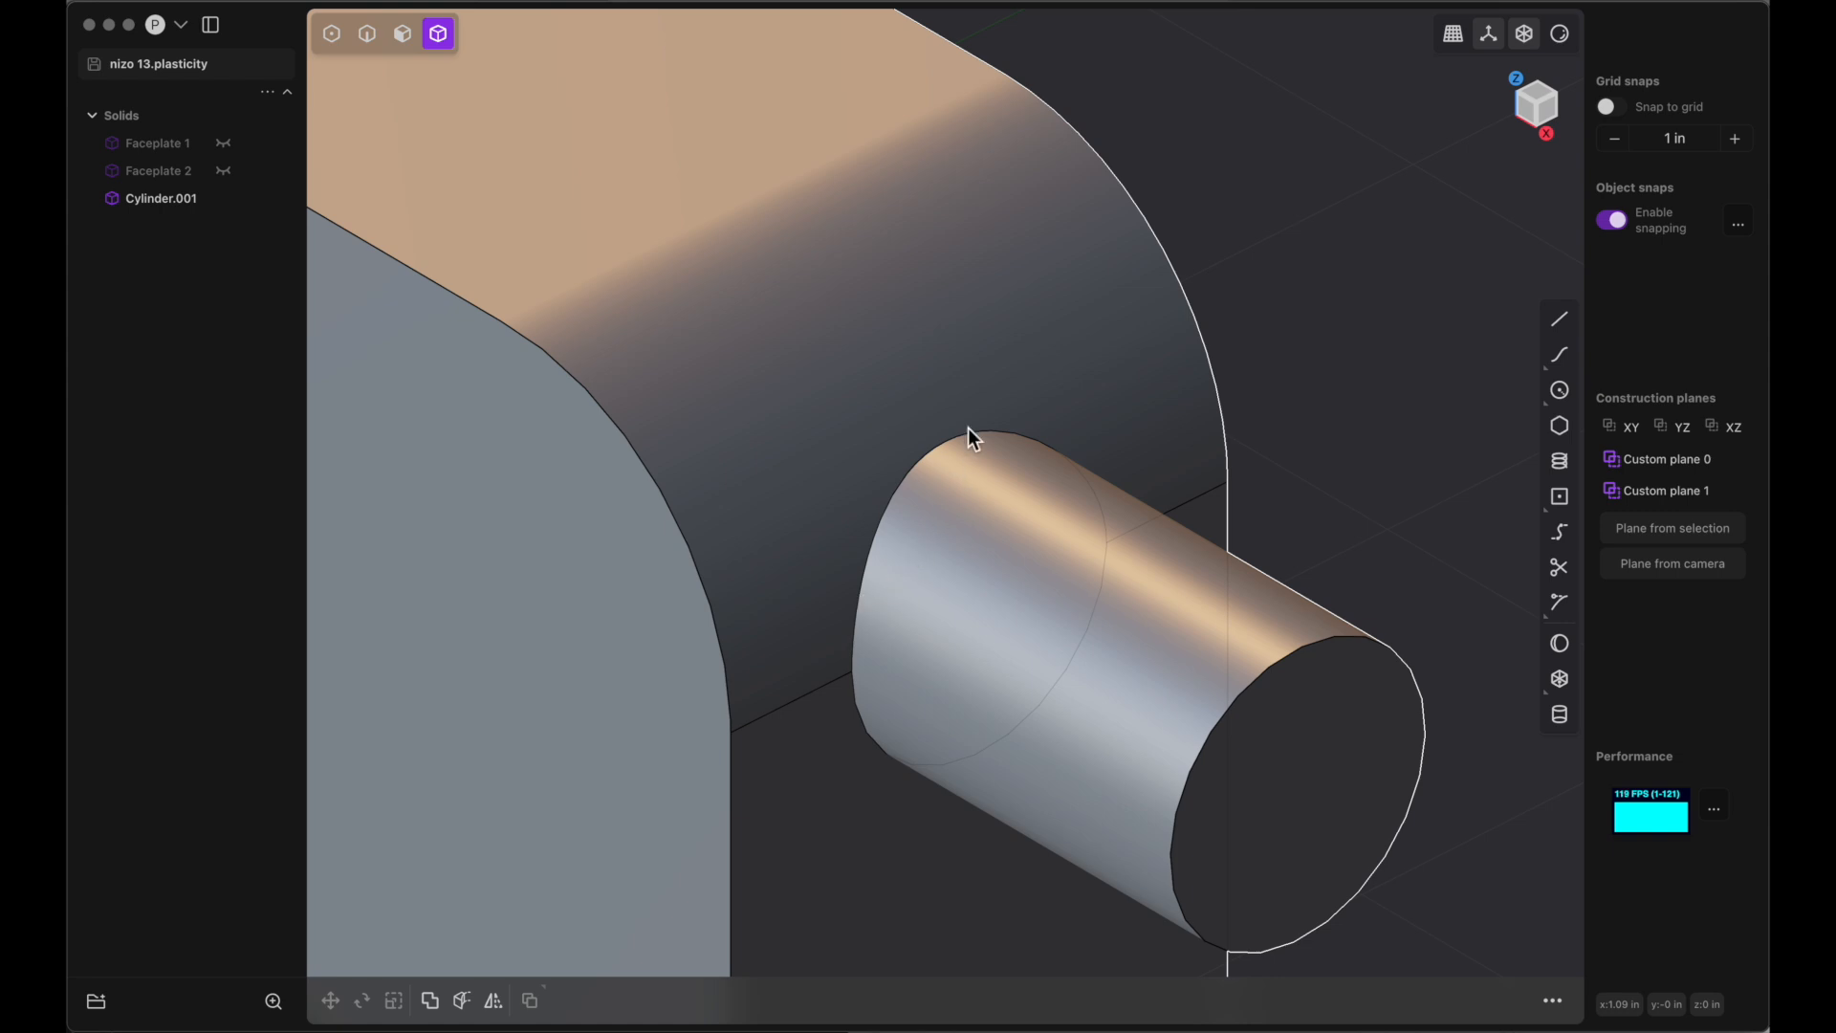
{"action": "left_click", "coordinate": [367, 35]}
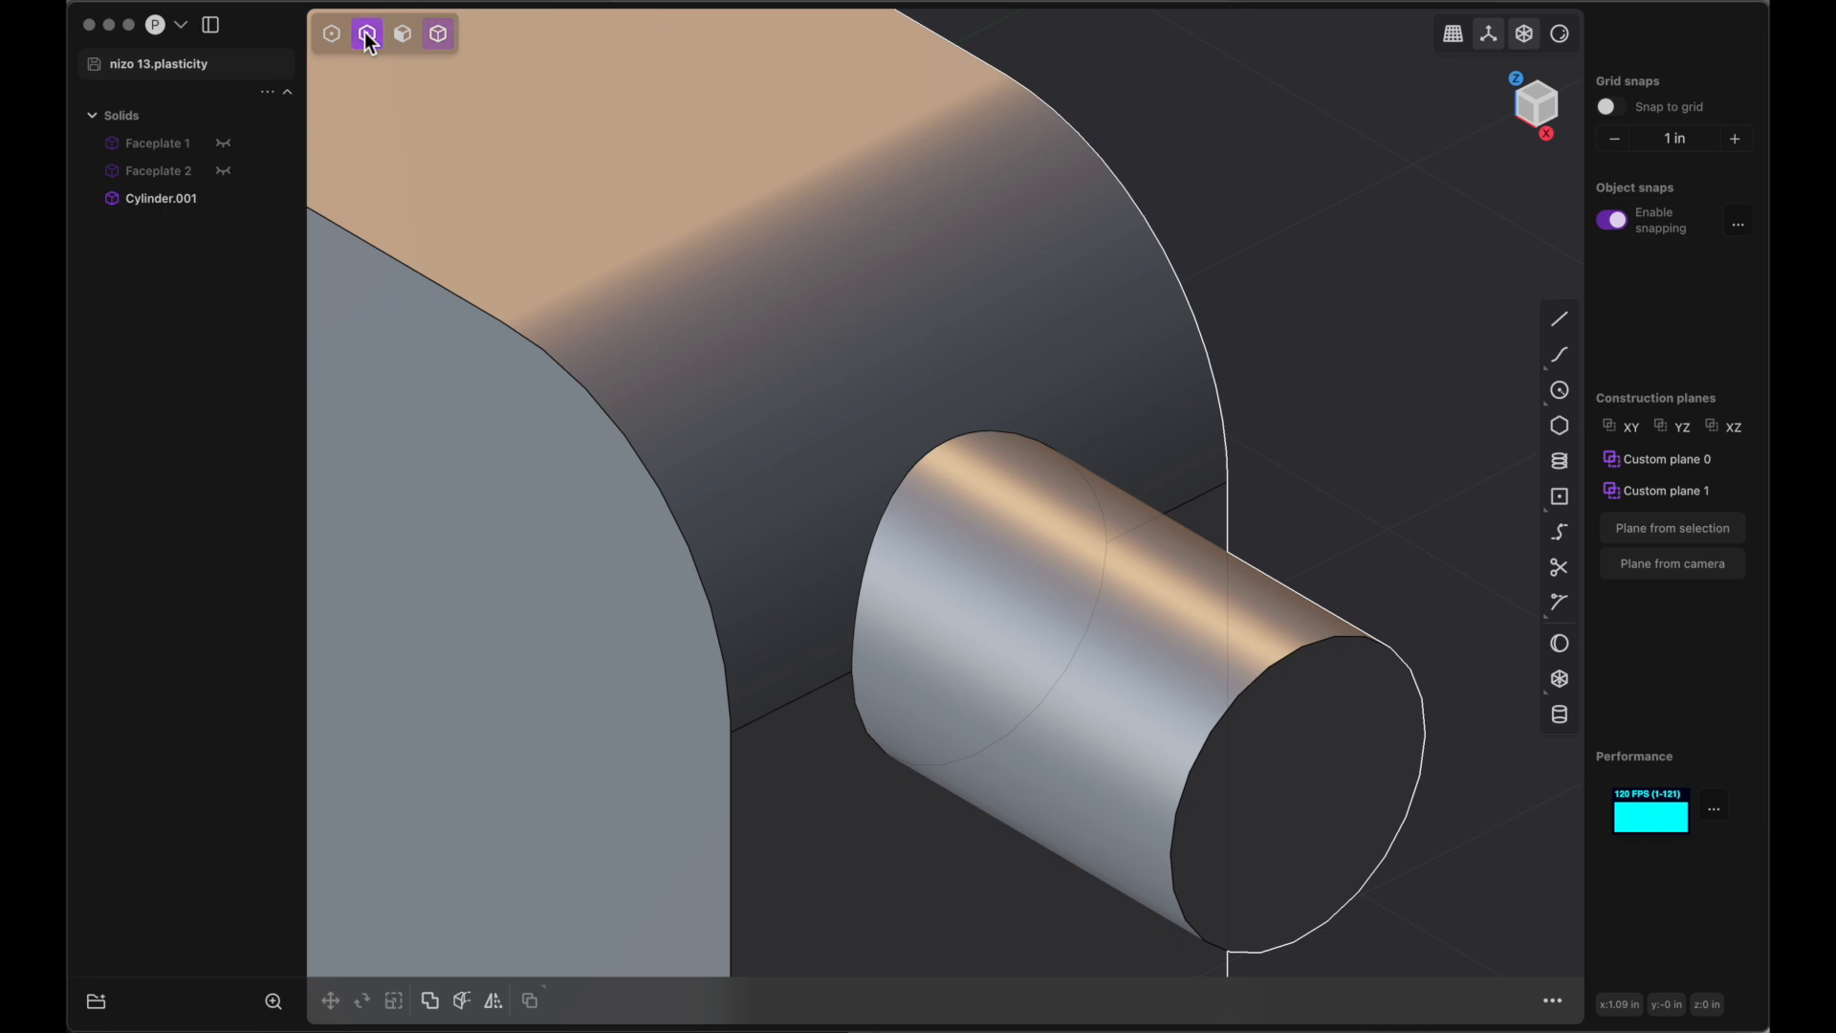
{"action": "left_click", "coordinate": [905, 473]}
{"action": "key", "text": "f"}
{"action": "left_click", "coordinate": [868, 733]}
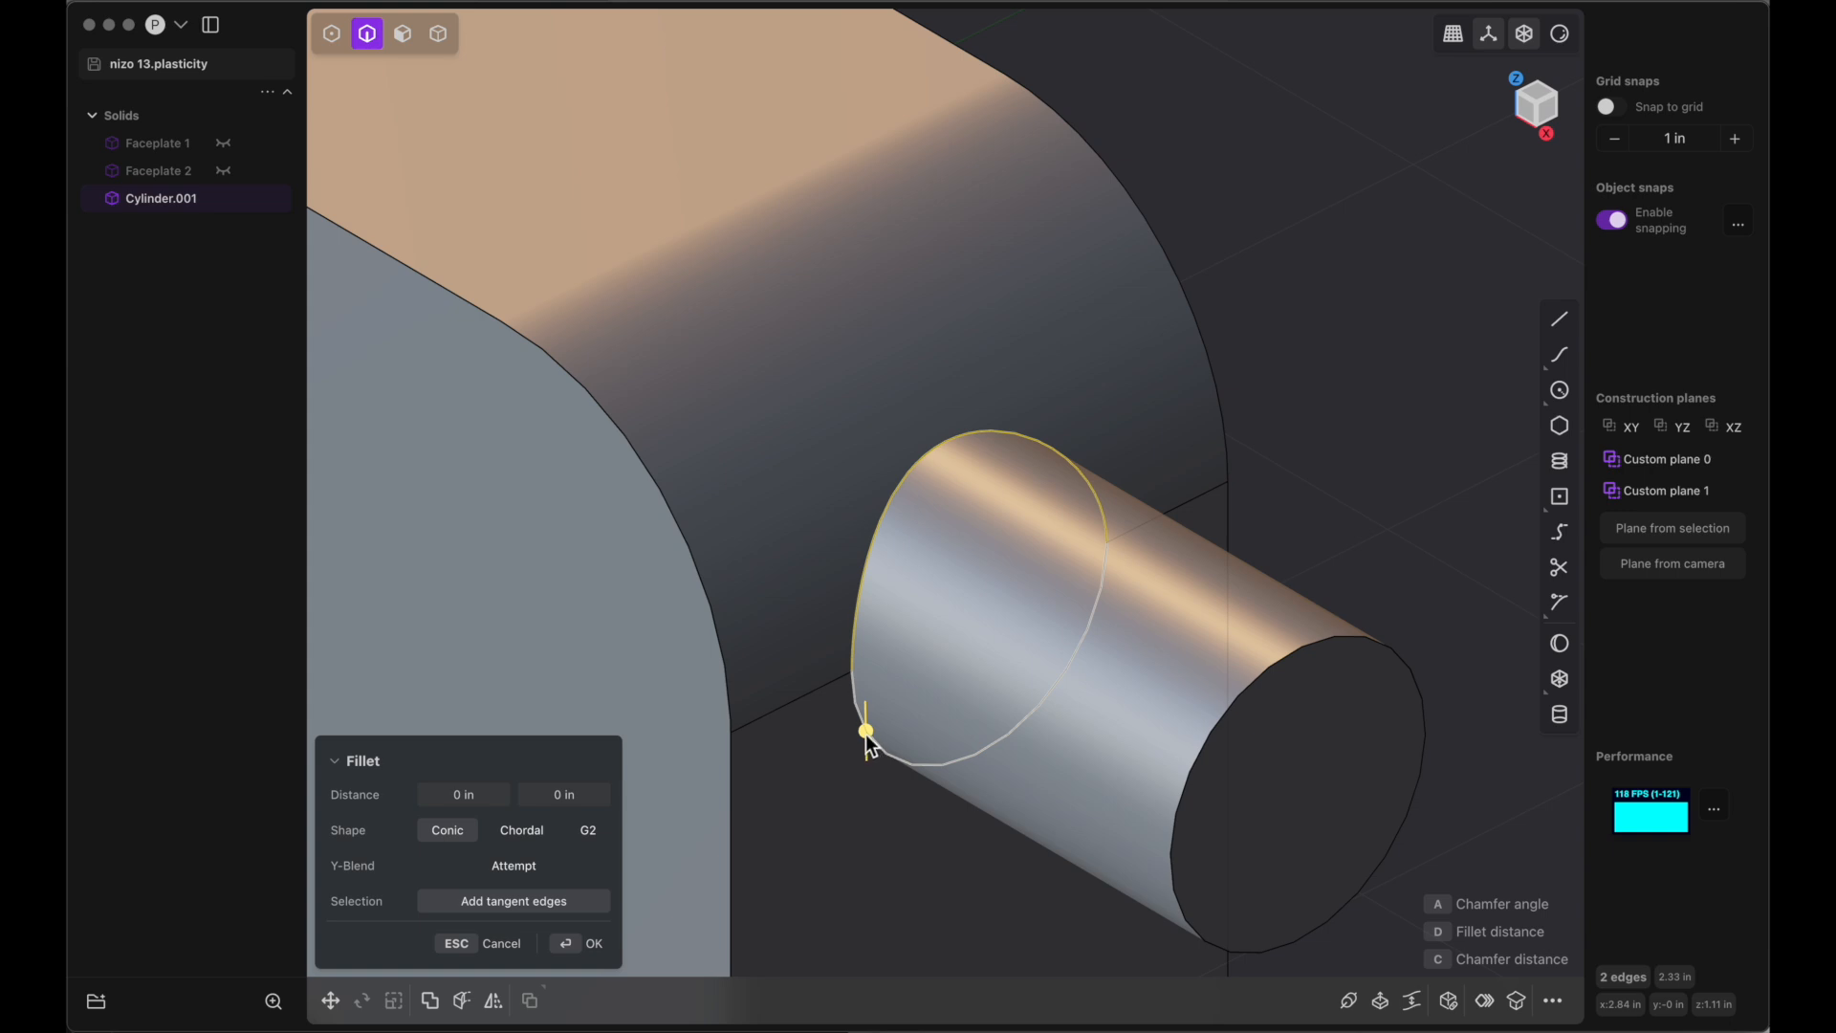
{"action": "left_click_drag", "start_coordinate": [871, 746], "coordinate": [868, 775]}
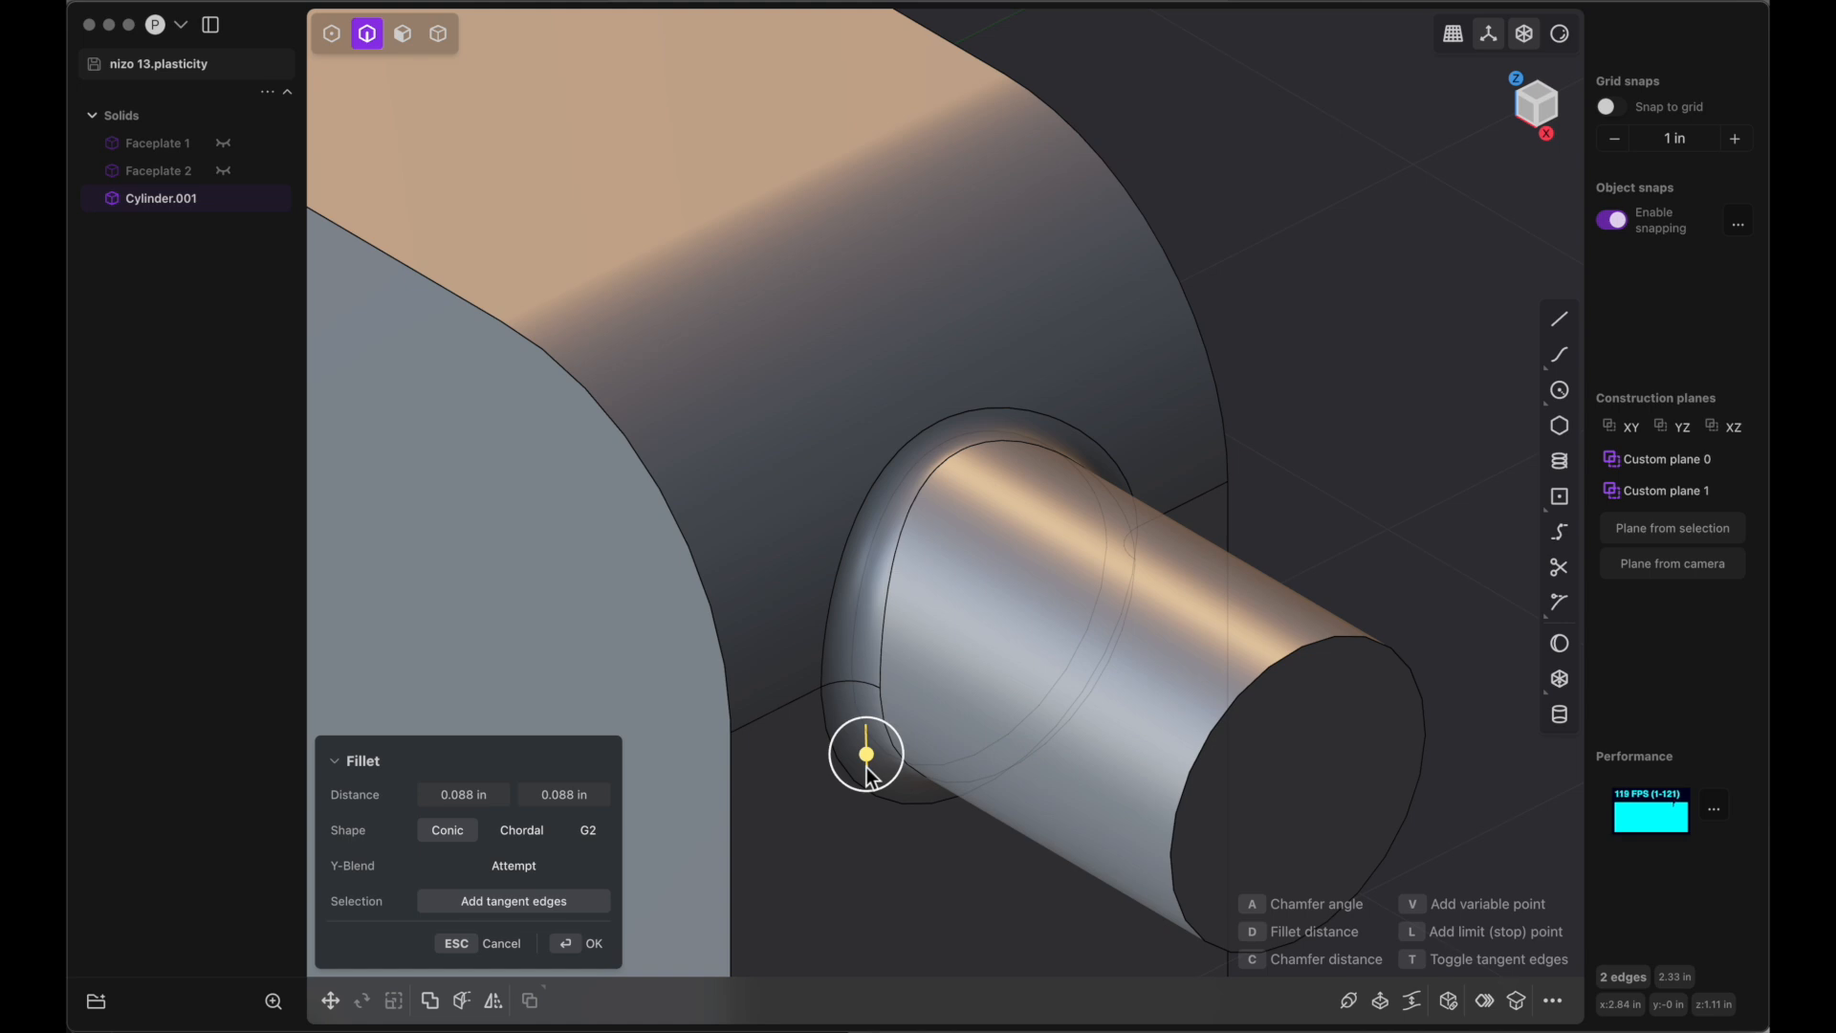
{"action": "left_click", "coordinate": [569, 943]}
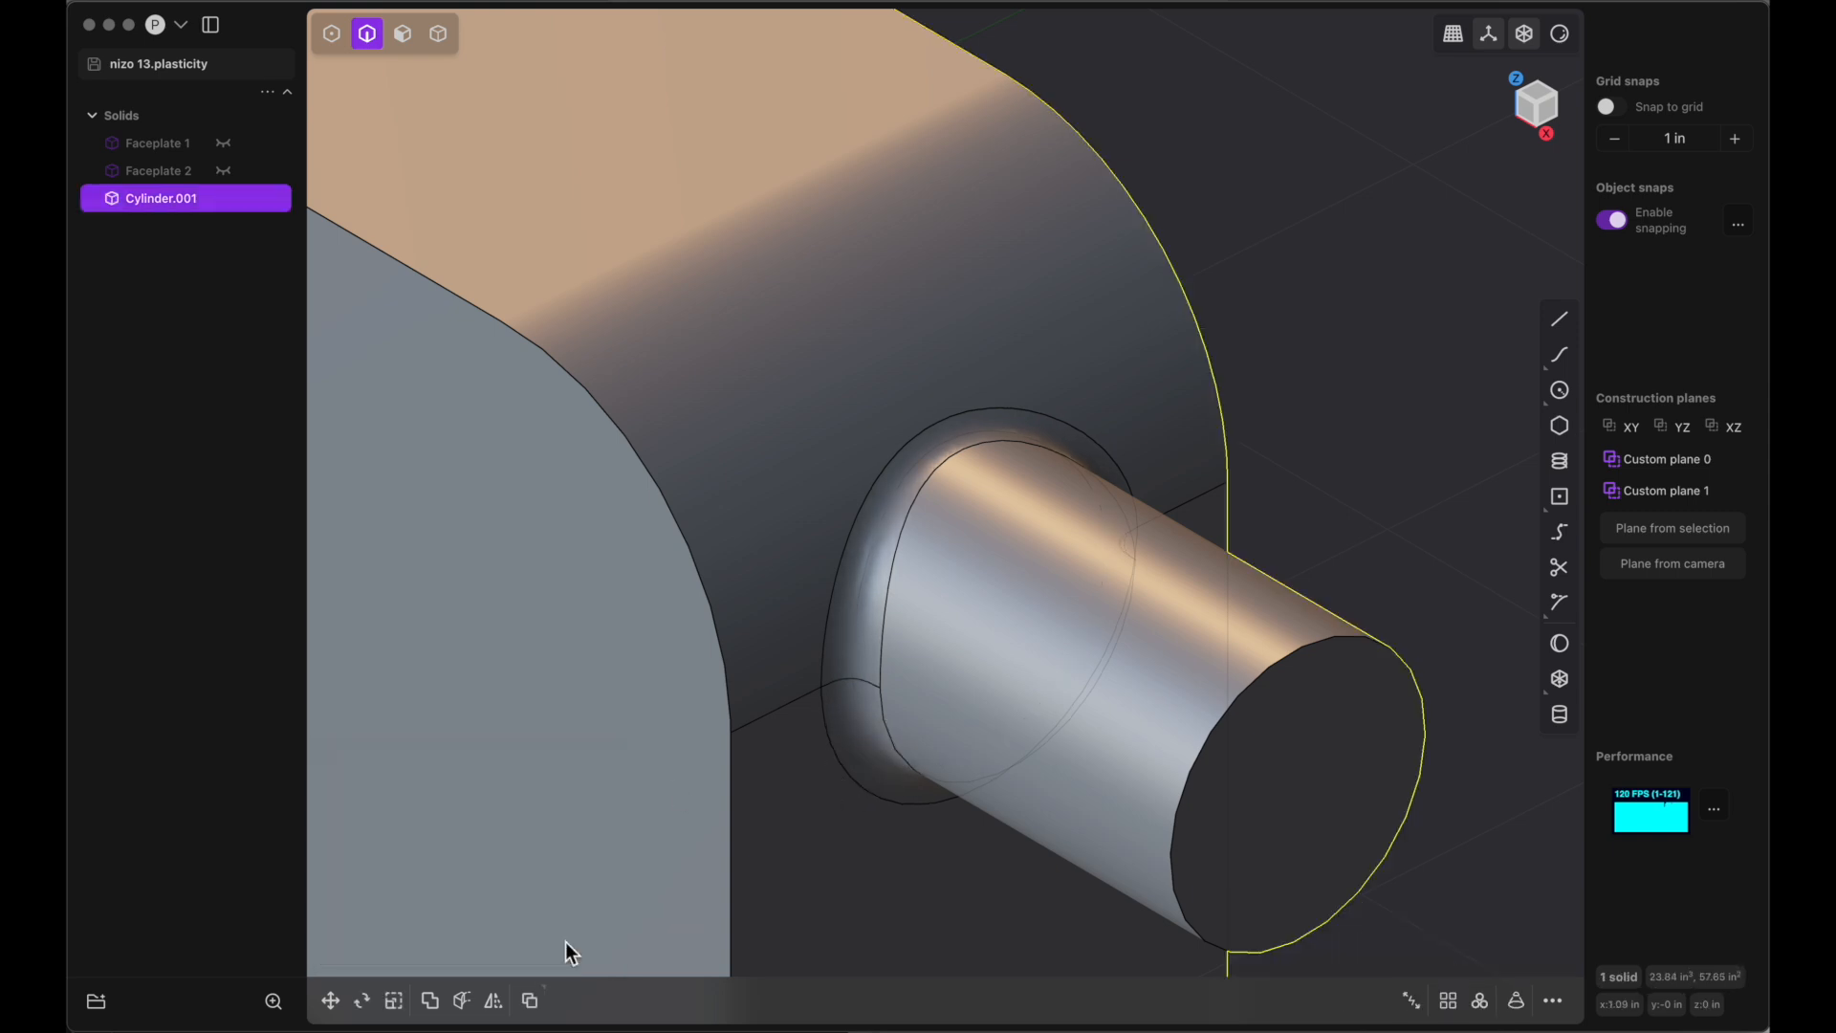
{"action": "left_click", "coordinate": [1285, 419]}
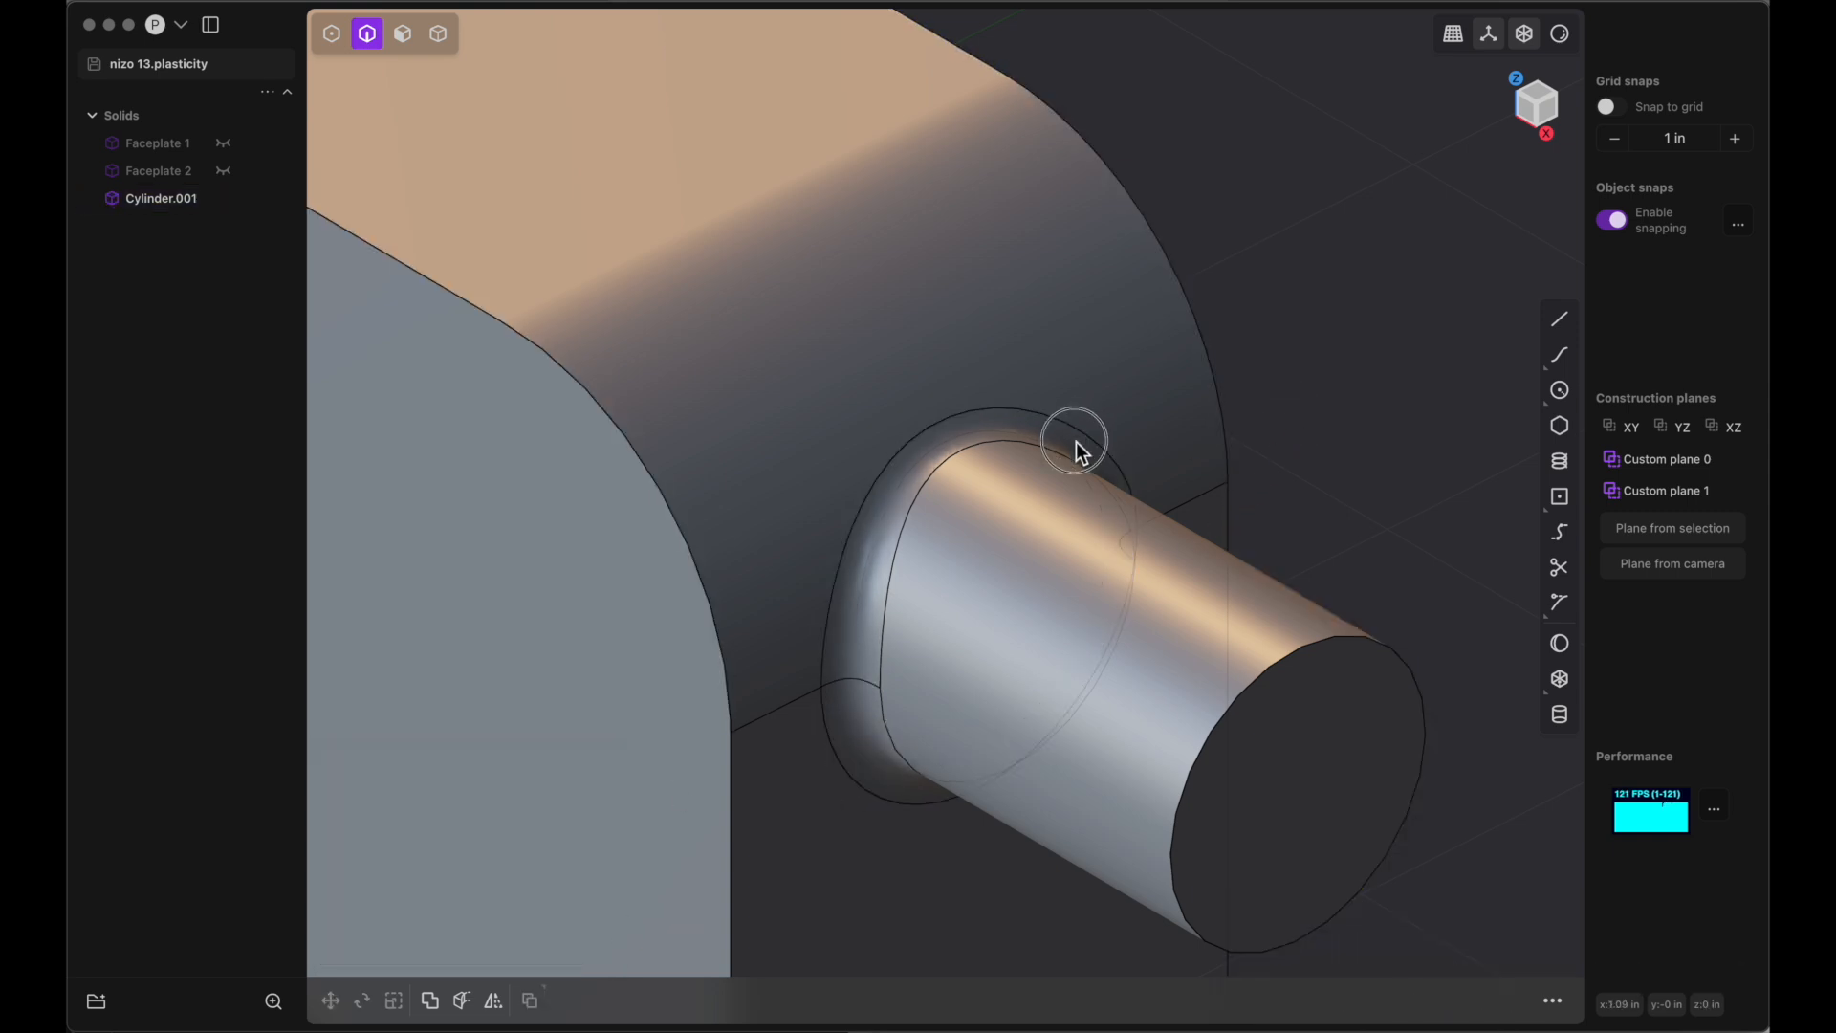
Rename the combined solid as Center Body
{"action": "scroll", "coordinate": [1075, 445], "scroll_direction": "down", "scroll_amount": 5}
{"action": "scroll", "coordinate": [1075, 445], "scroll_direction": "down", "scroll_amount": 3}
{"action": "scroll", "coordinate": [1075, 444], "scroll_direction": "right", "scroll_amount": 10}
{"action": "scroll", "coordinate": [1075, 444], "scroll_direction": "down", "scroll_amount": 5}
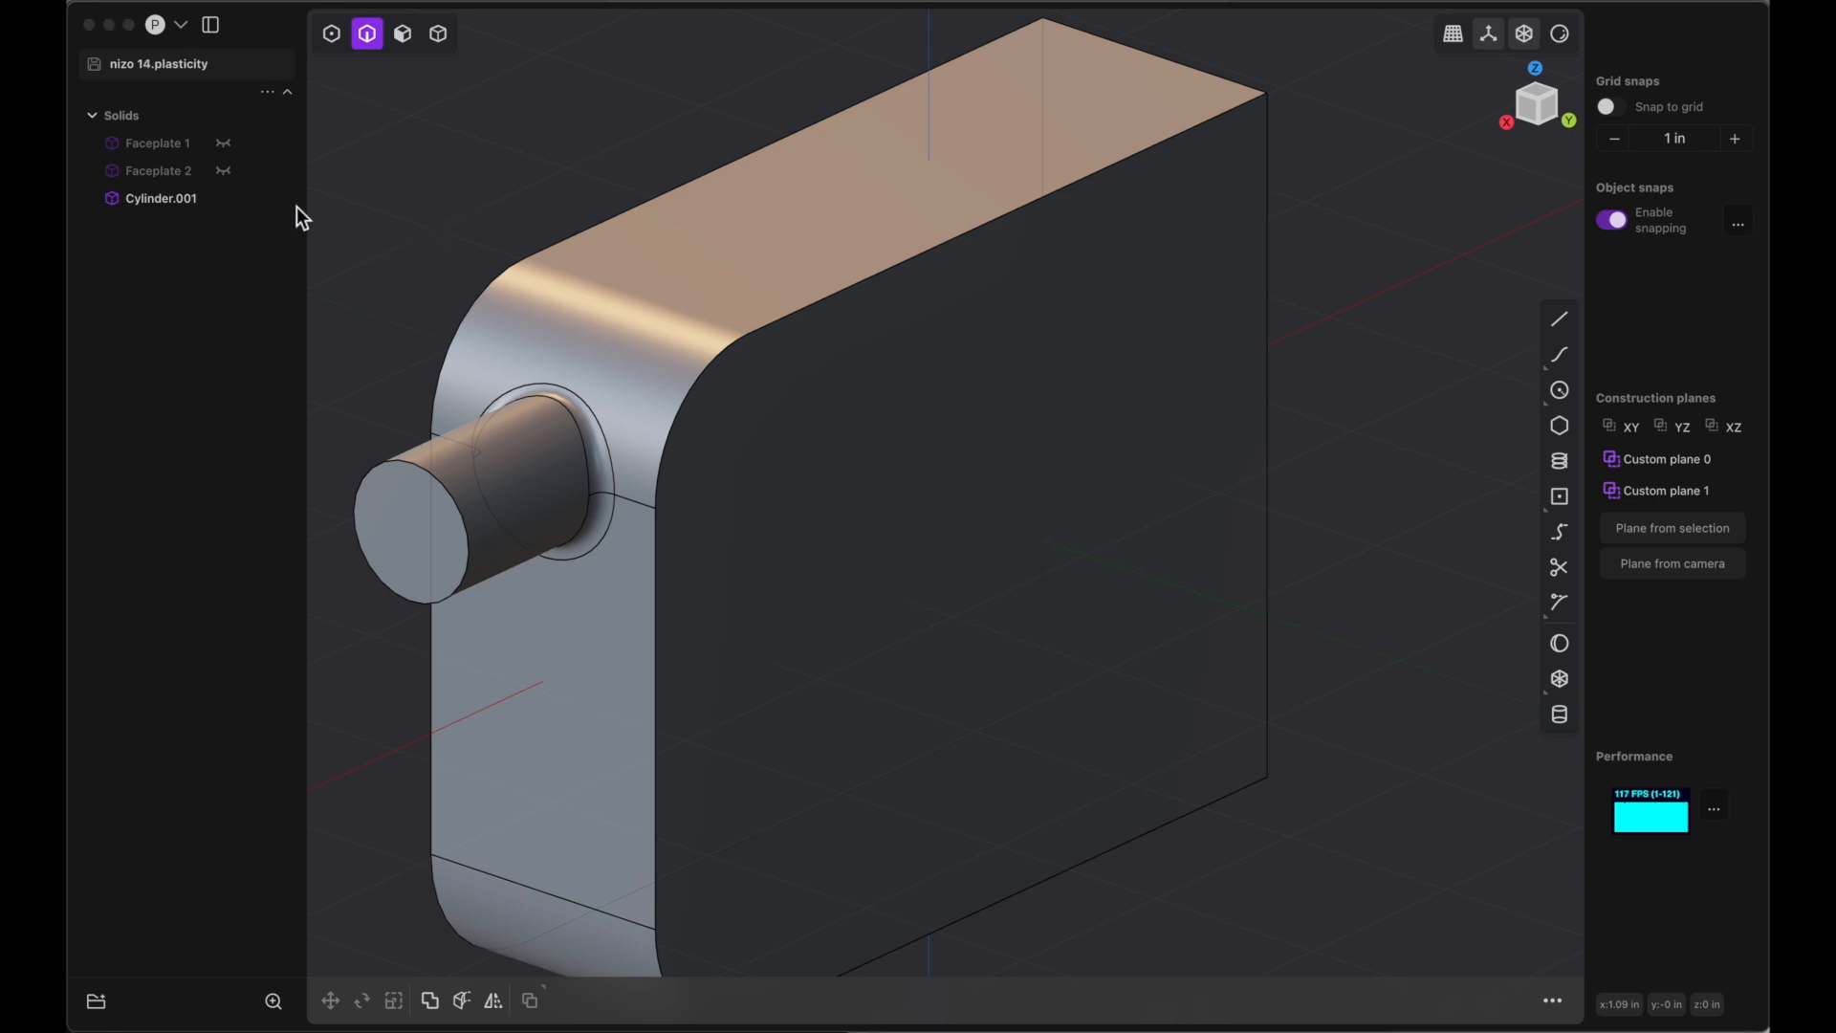
{"action": "left_click", "coordinate": [153, 199]}
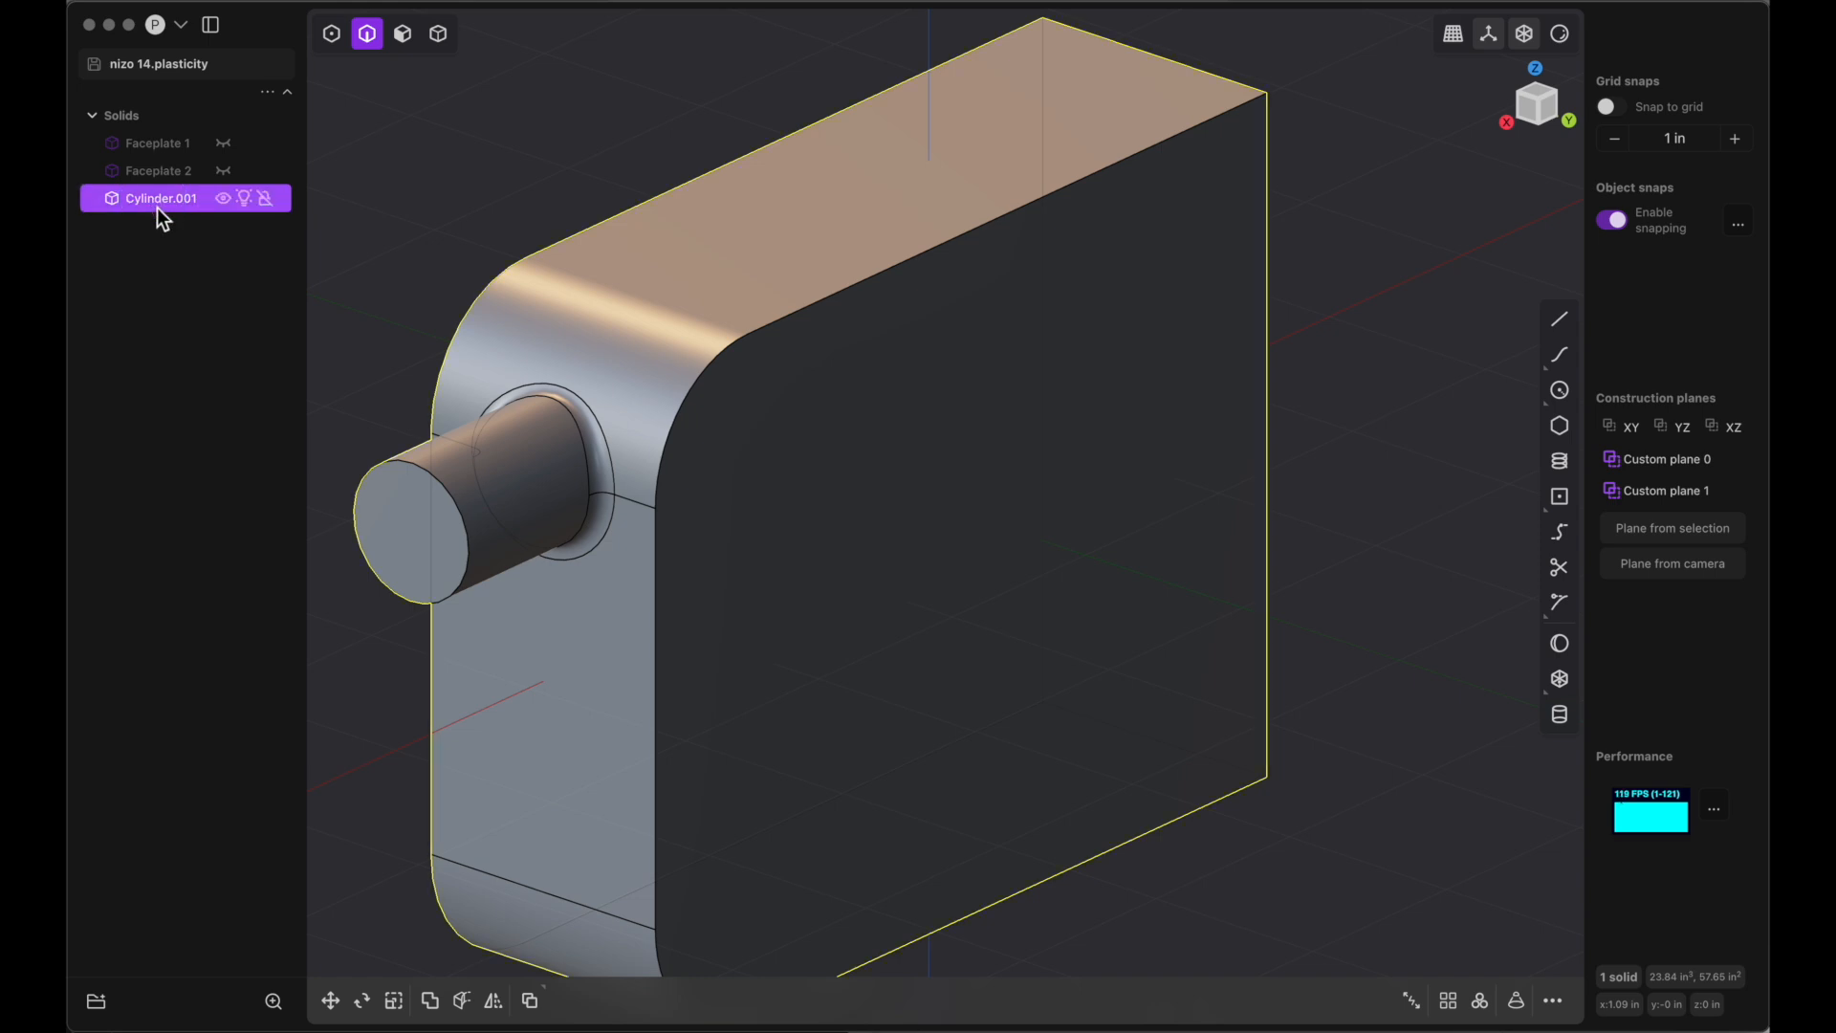
{"action": "double_click", "coordinate": [159, 201]}
{"action": "type", "text": "Center Body"}
{"action": "key", "text": "Return"}
Hide Center Body and show Faceplate 2 on its own, viewed from its inner side
{"action": "left_click", "coordinate": [224, 198]}
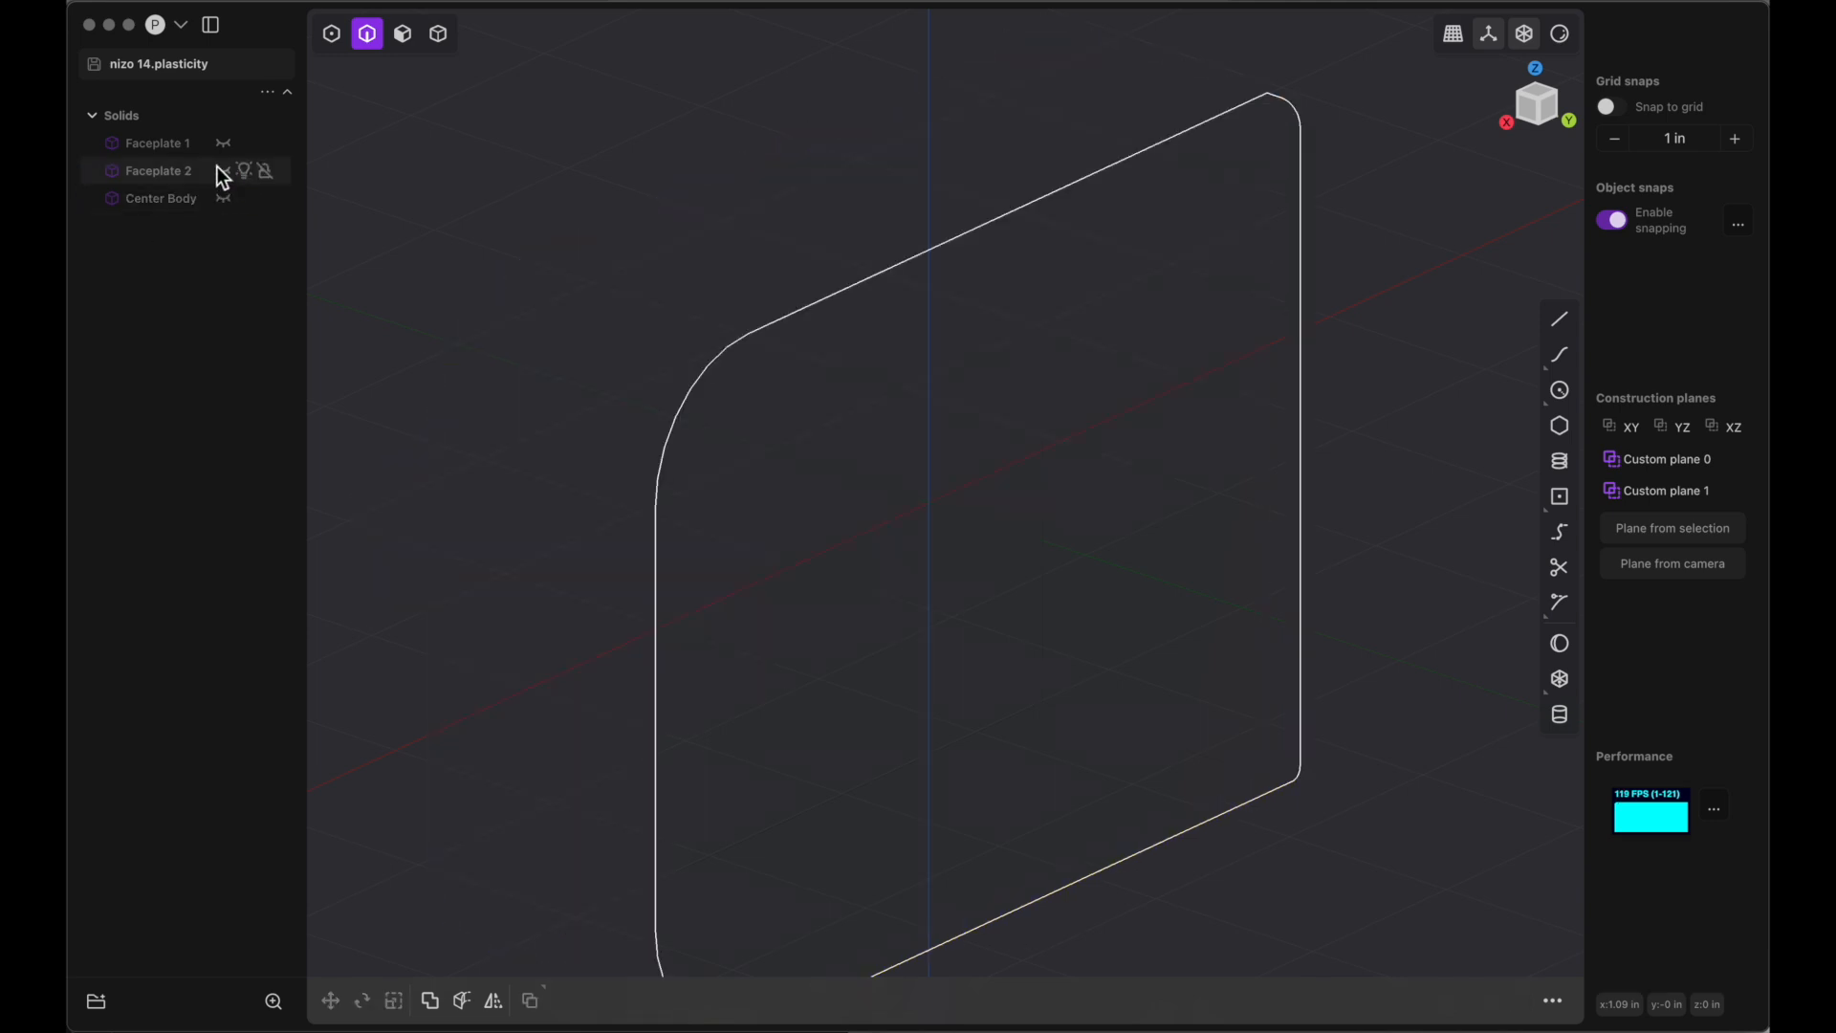
{"action": "left_click", "coordinate": [222, 169]}
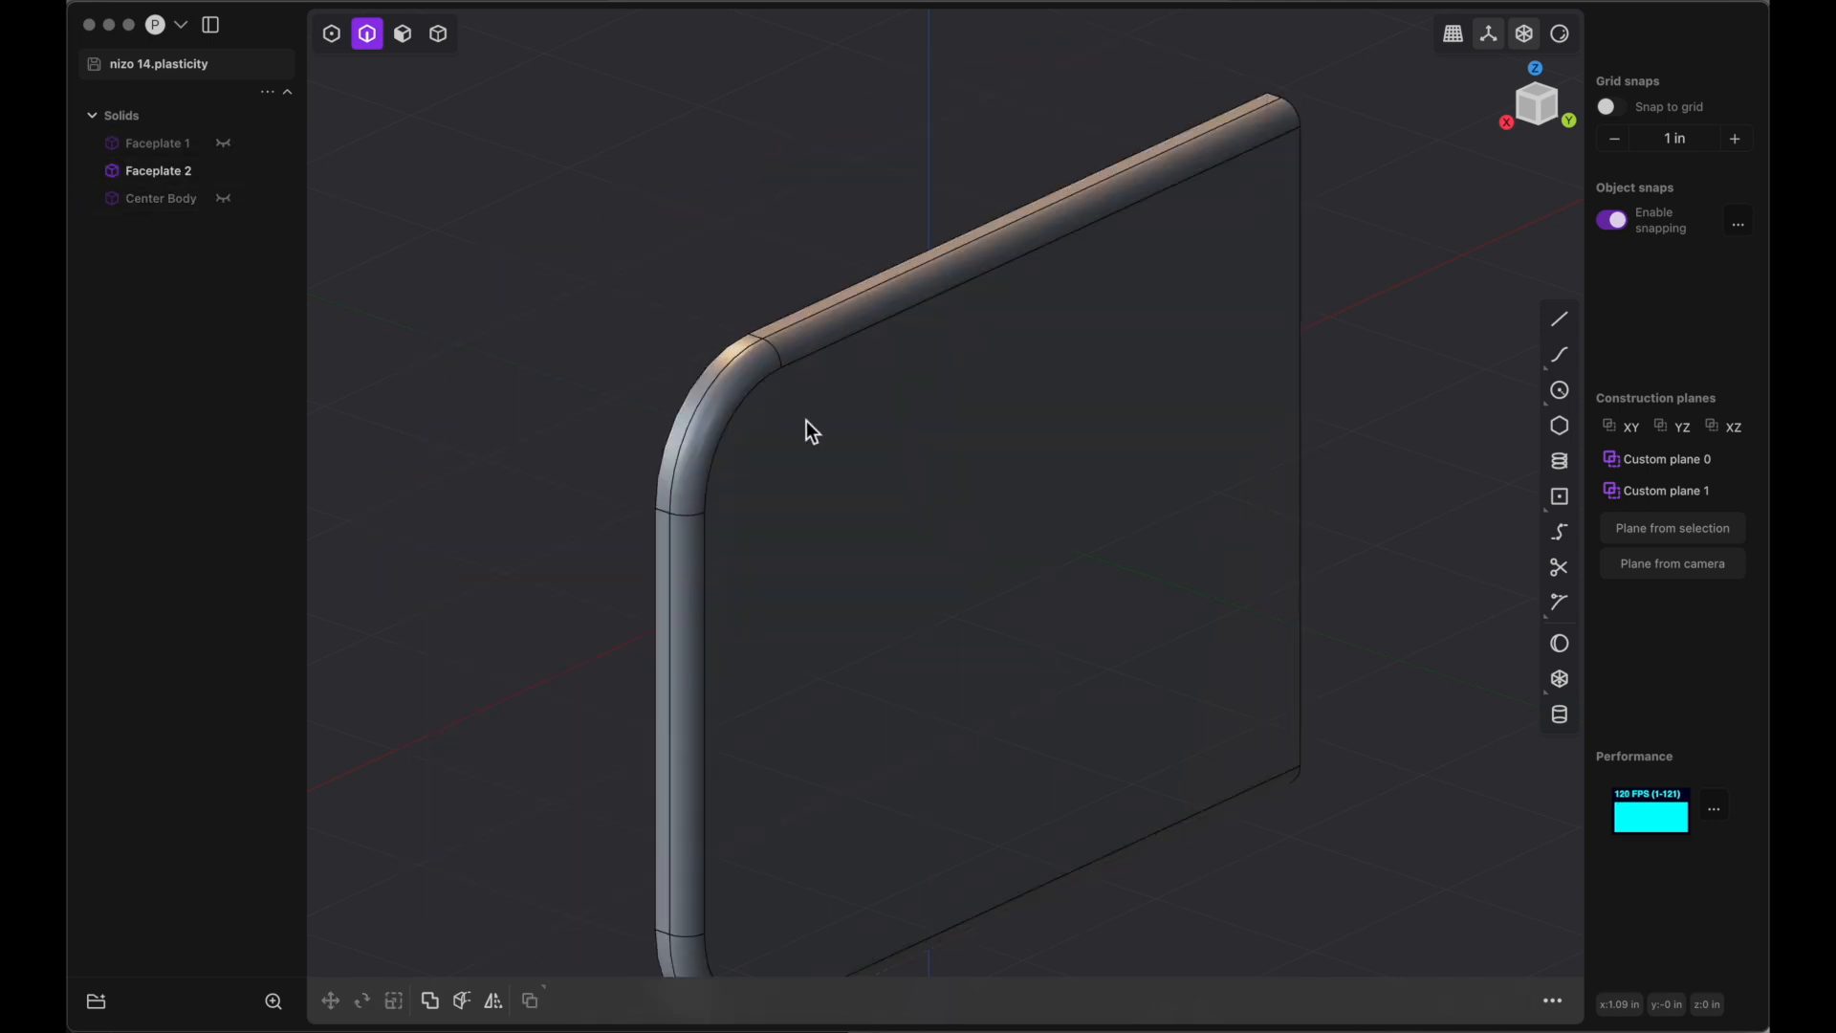
{"action": "middle_click_drag", "start_coordinate": [869, 472], "coordinate": [868, 472]}
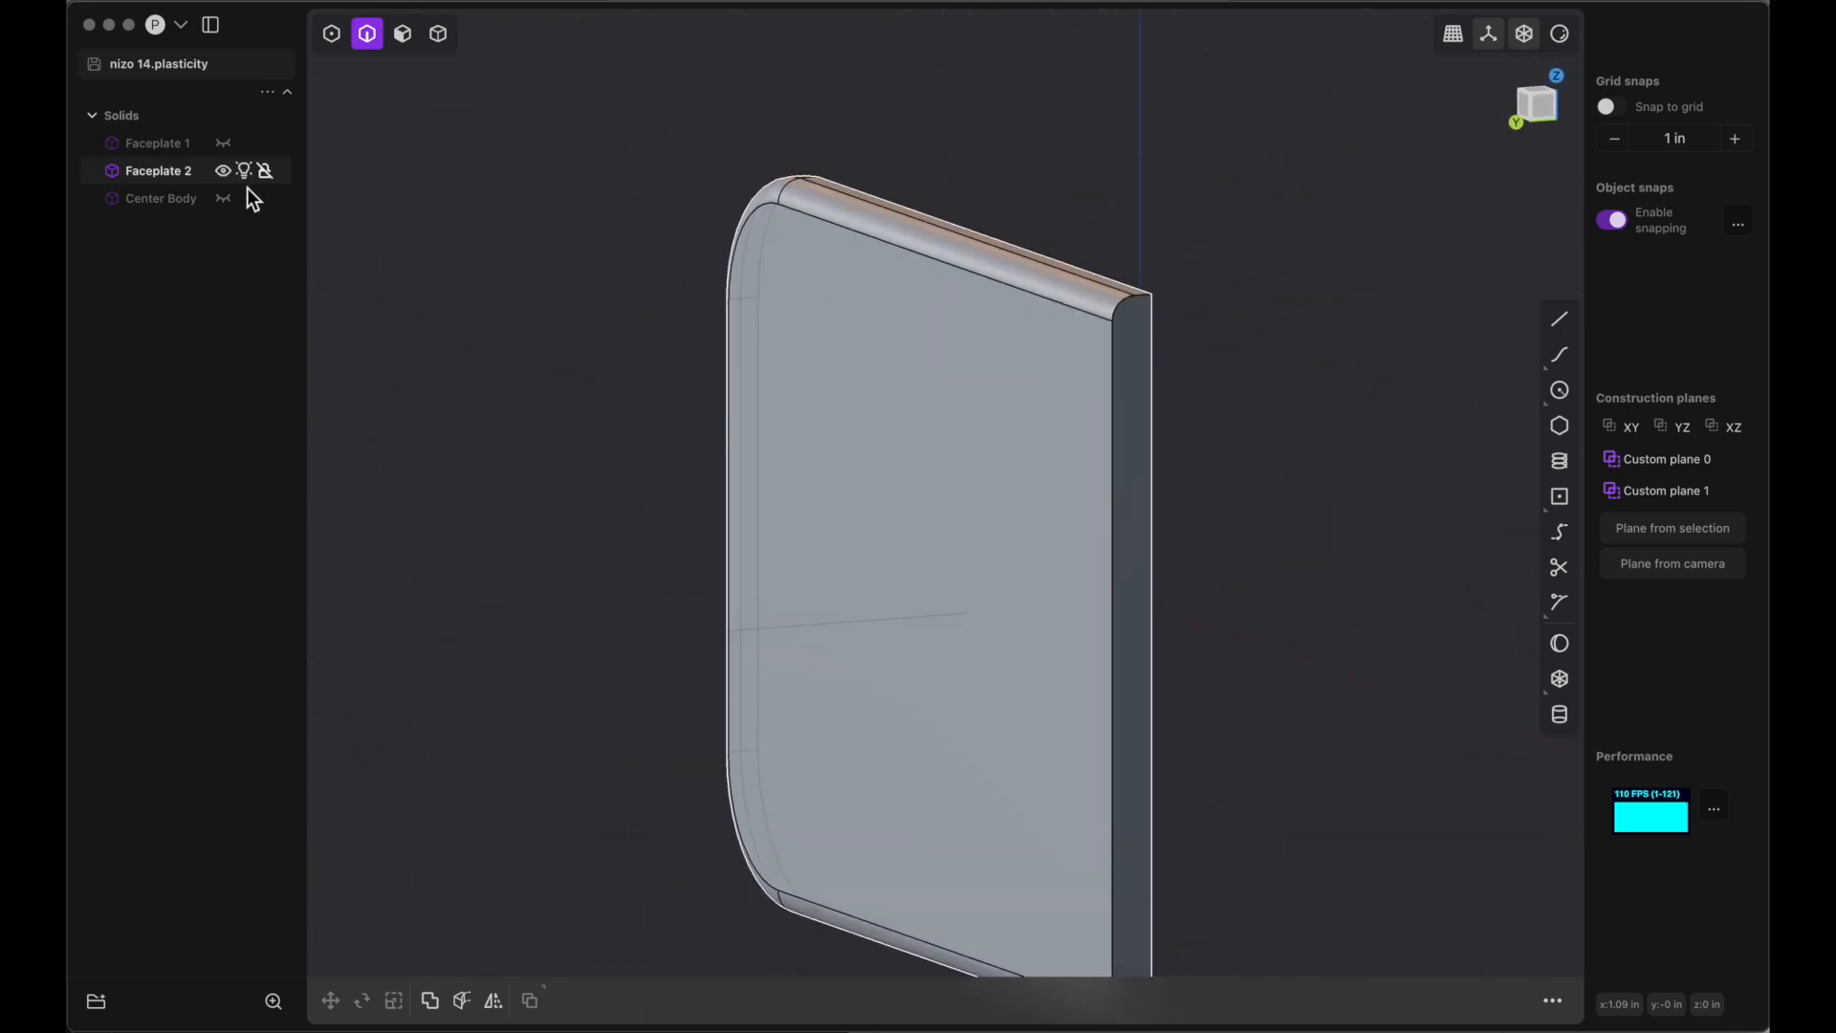
Show Center Body and set a temporary construction plane on its flat end face
{"action": "left_click", "coordinate": [223, 198]}
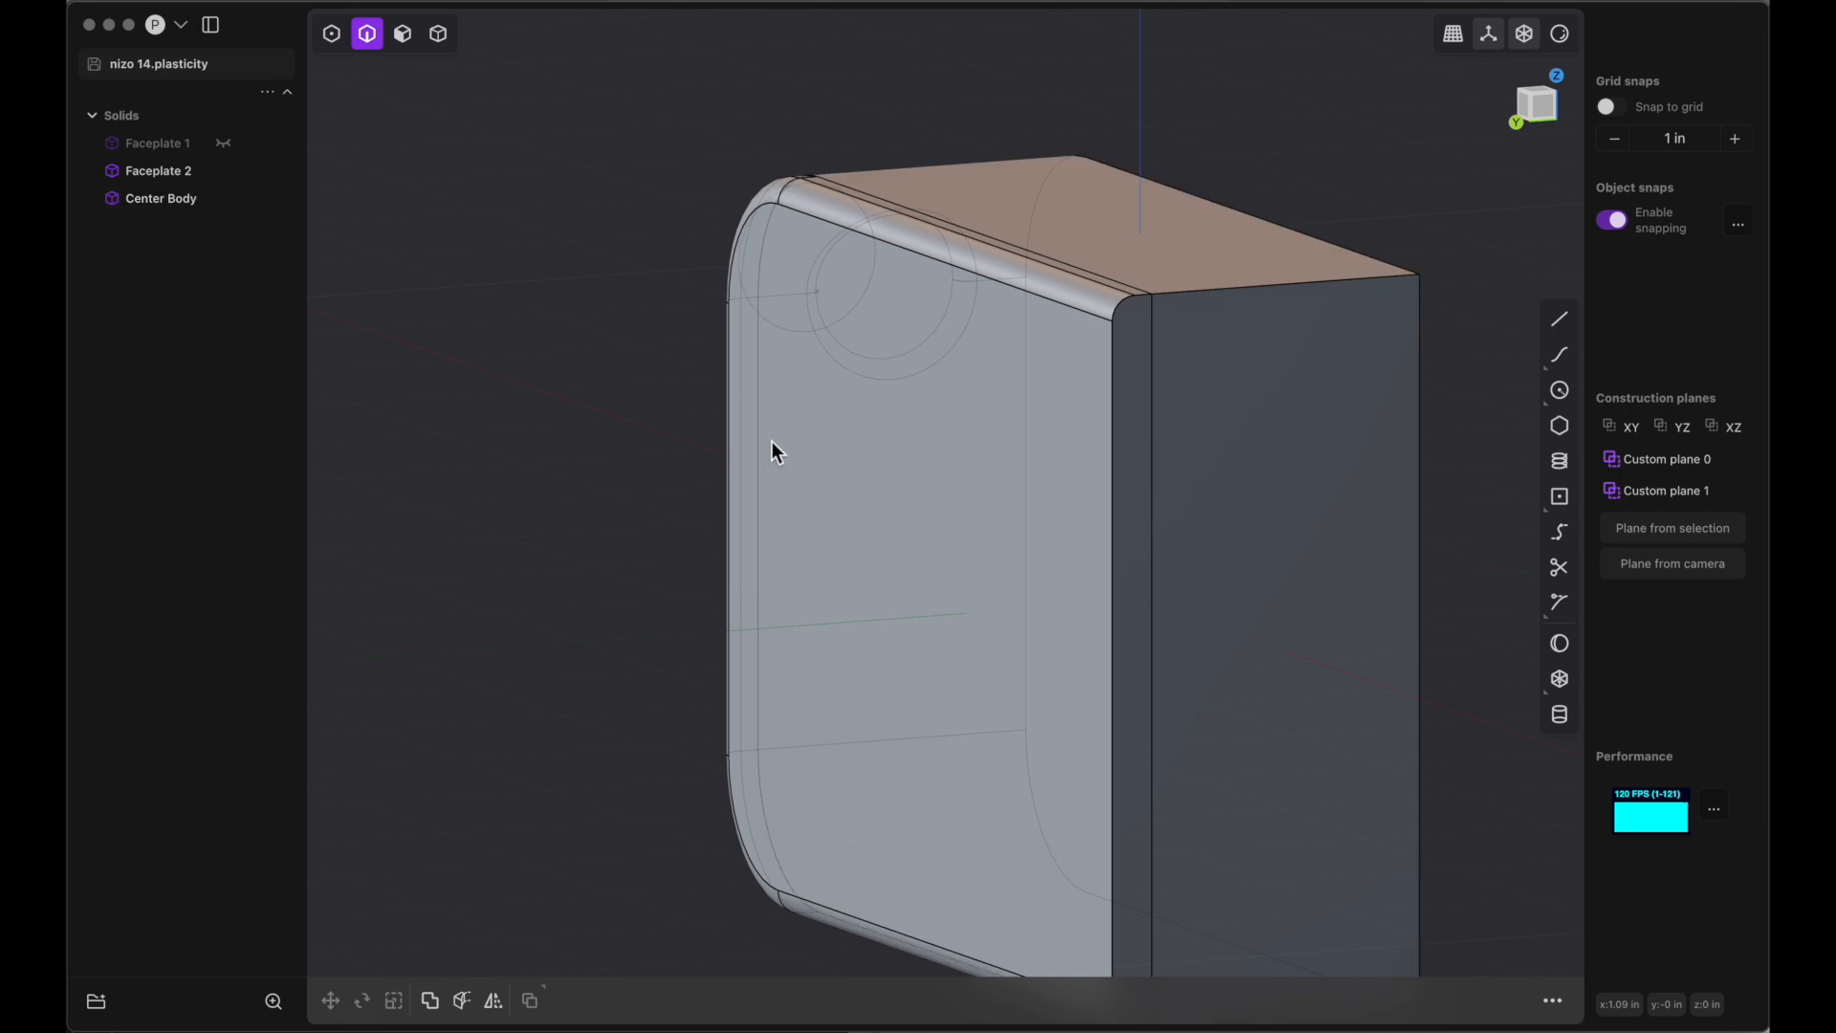
{"action": "middle_click_drag", "start_coordinate": [772, 440], "coordinate": [772, 440], "text": "shift"}
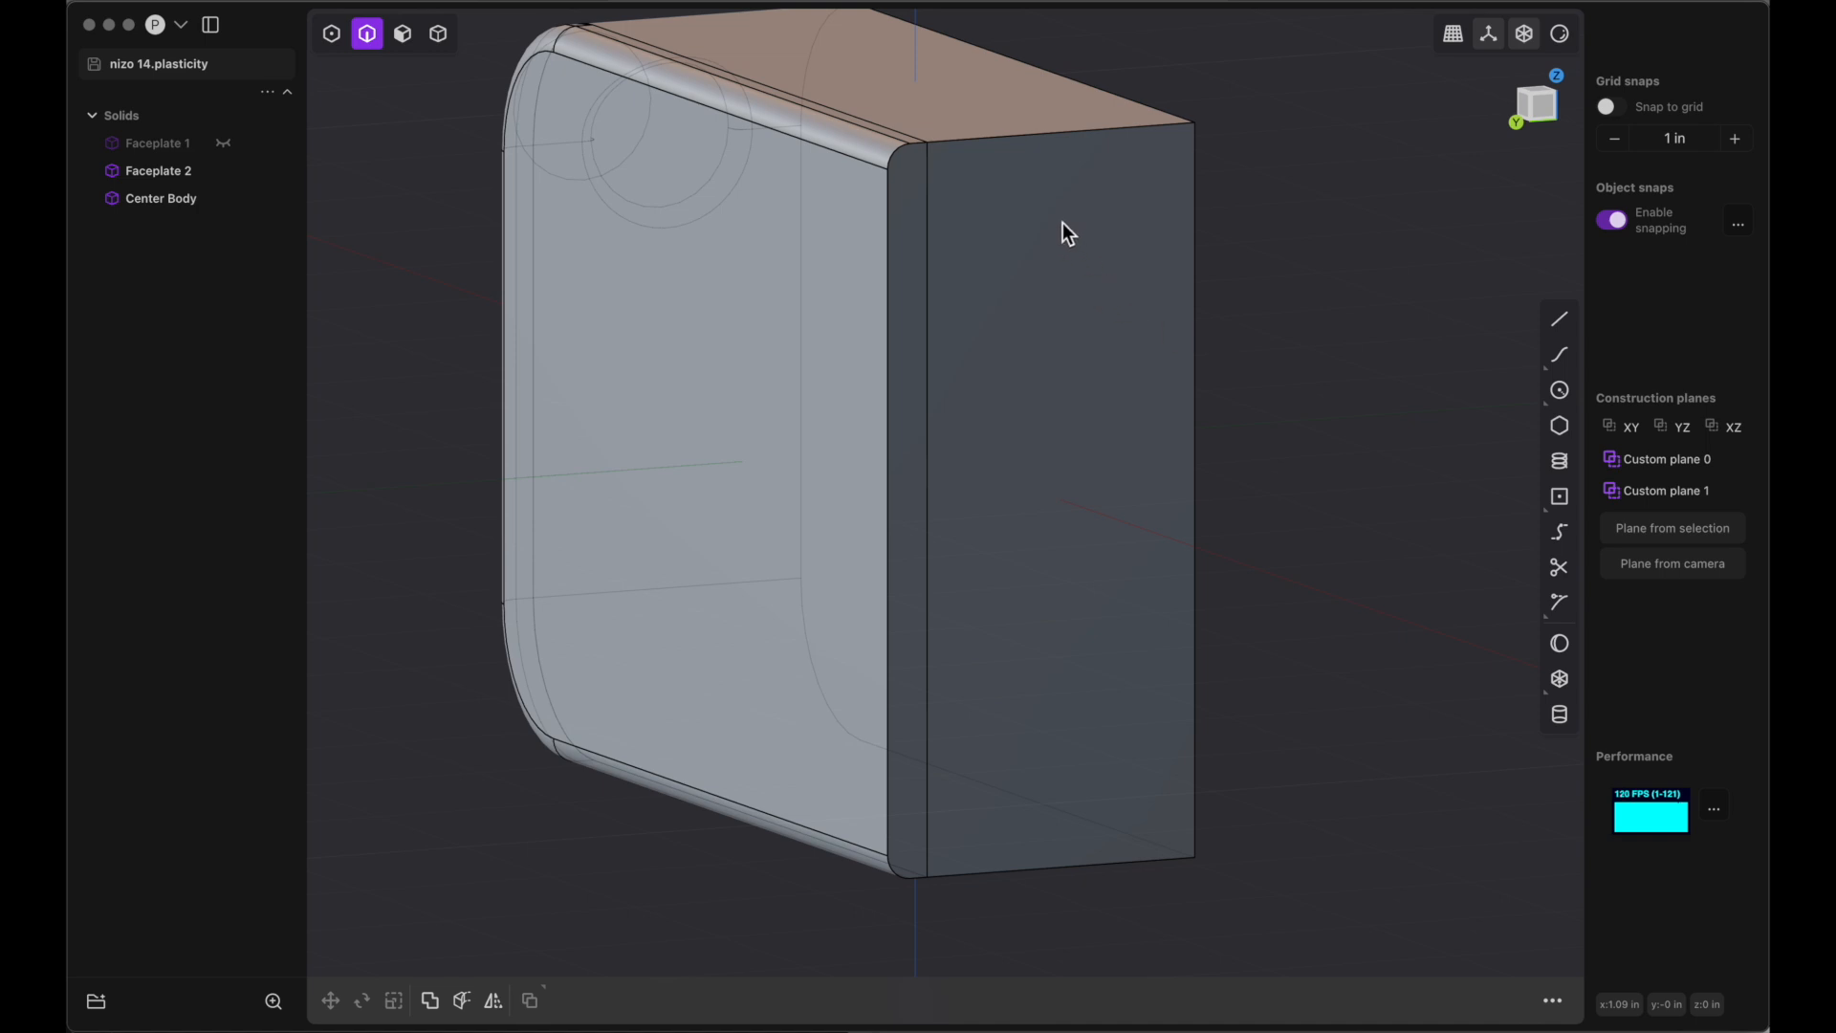
{"action": "middle_click_drag", "start_coordinate": [1063, 235], "coordinate": [1116, 256]}
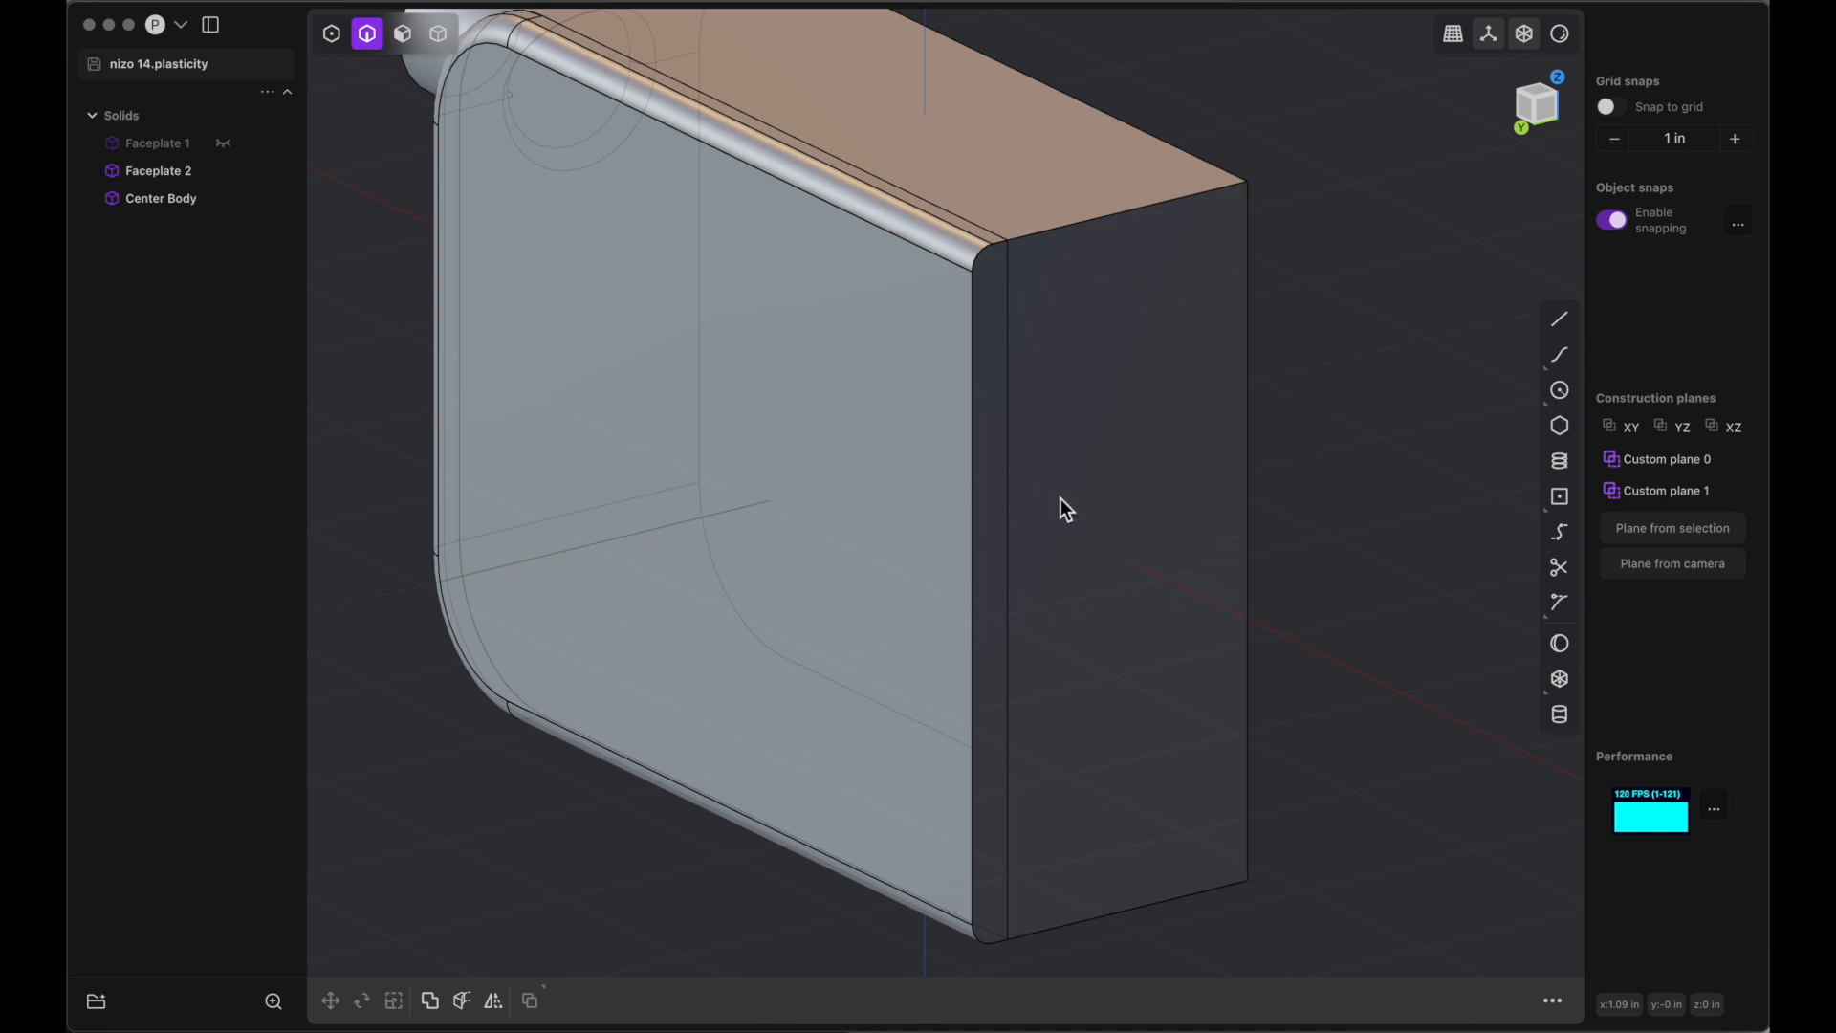
{"action": "left_click", "coordinate": [403, 33]}
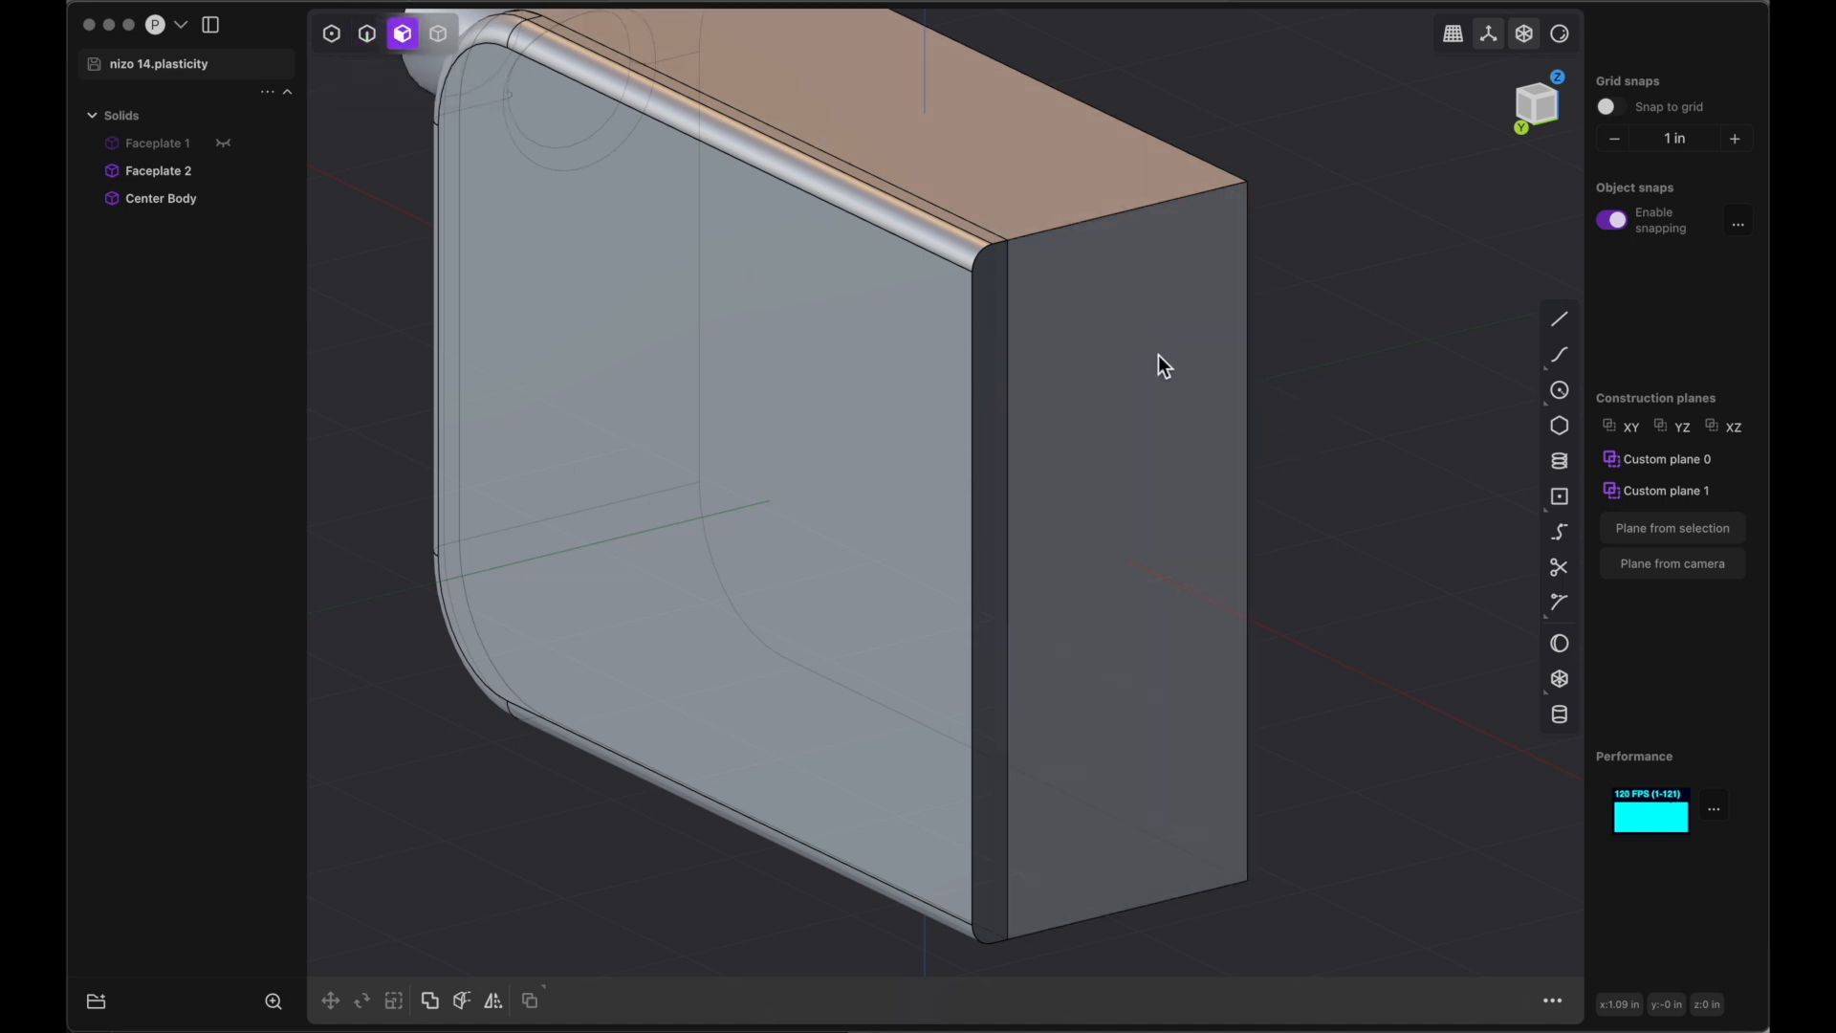
{"action": "left_click", "coordinate": [1156, 361]}
{"action": "key", "text": "o"}
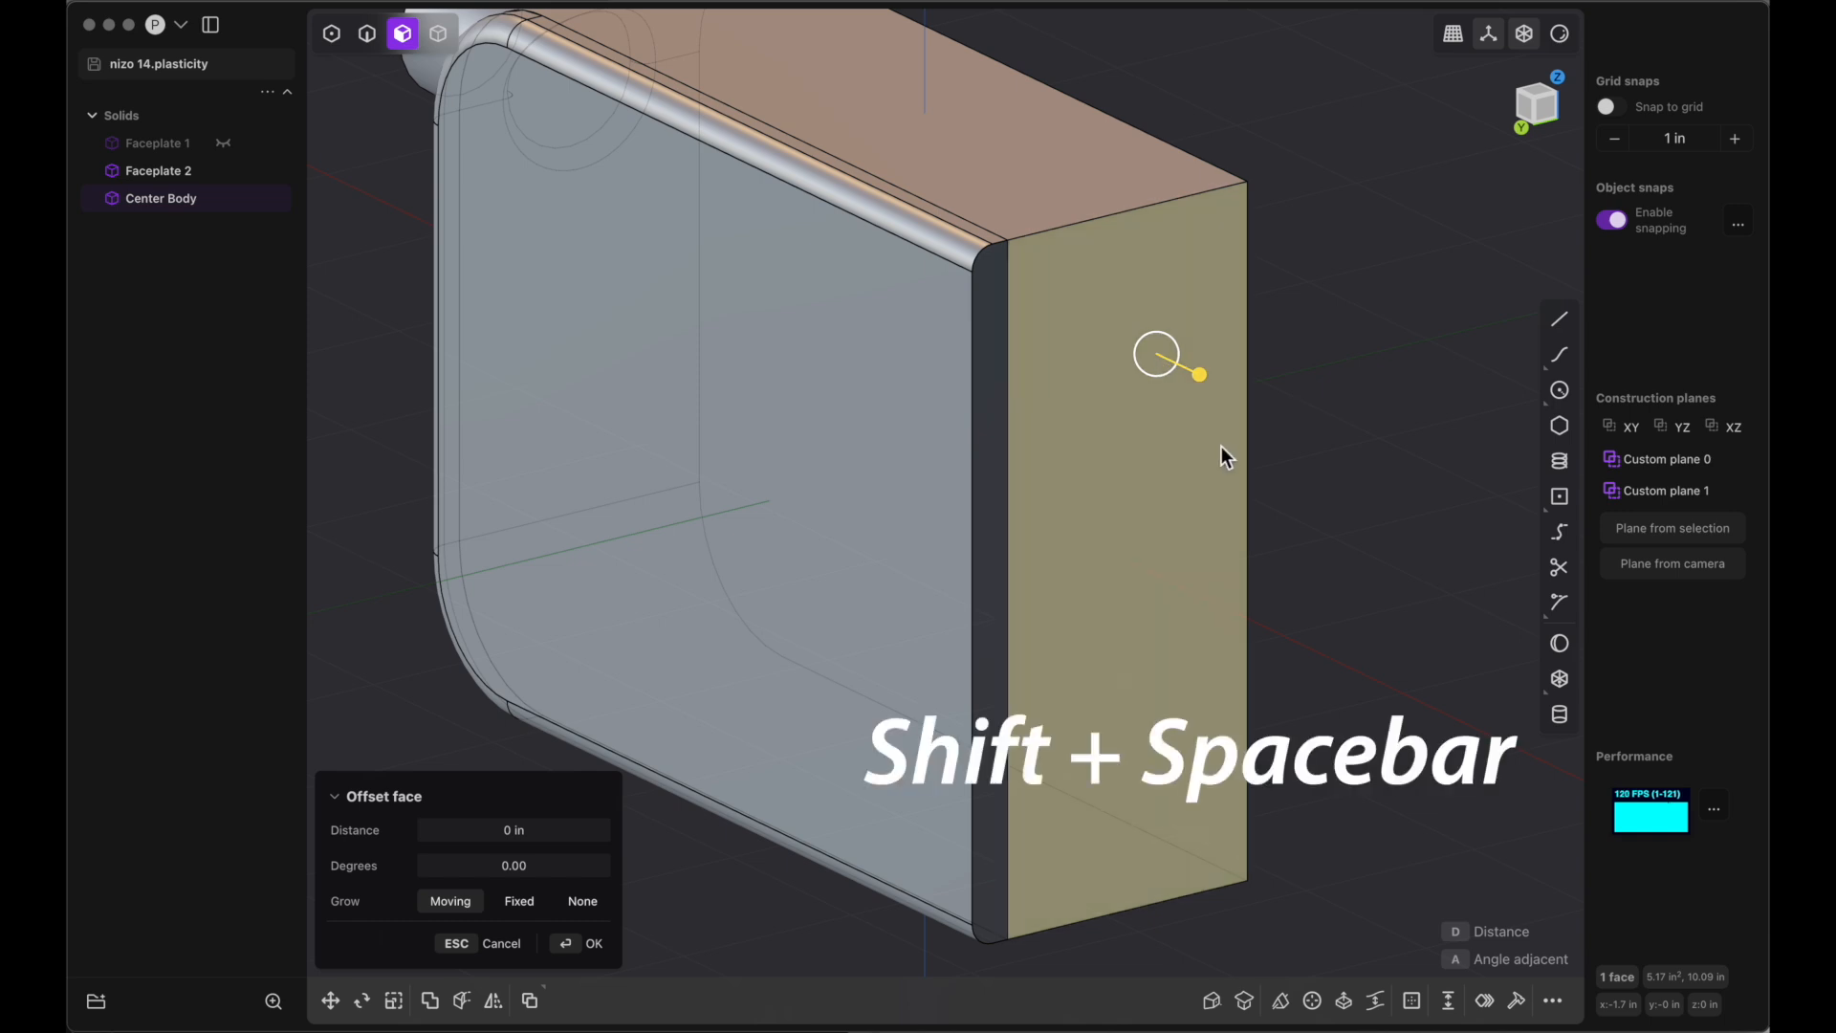
{"action": "key", "text": "shift+space"}
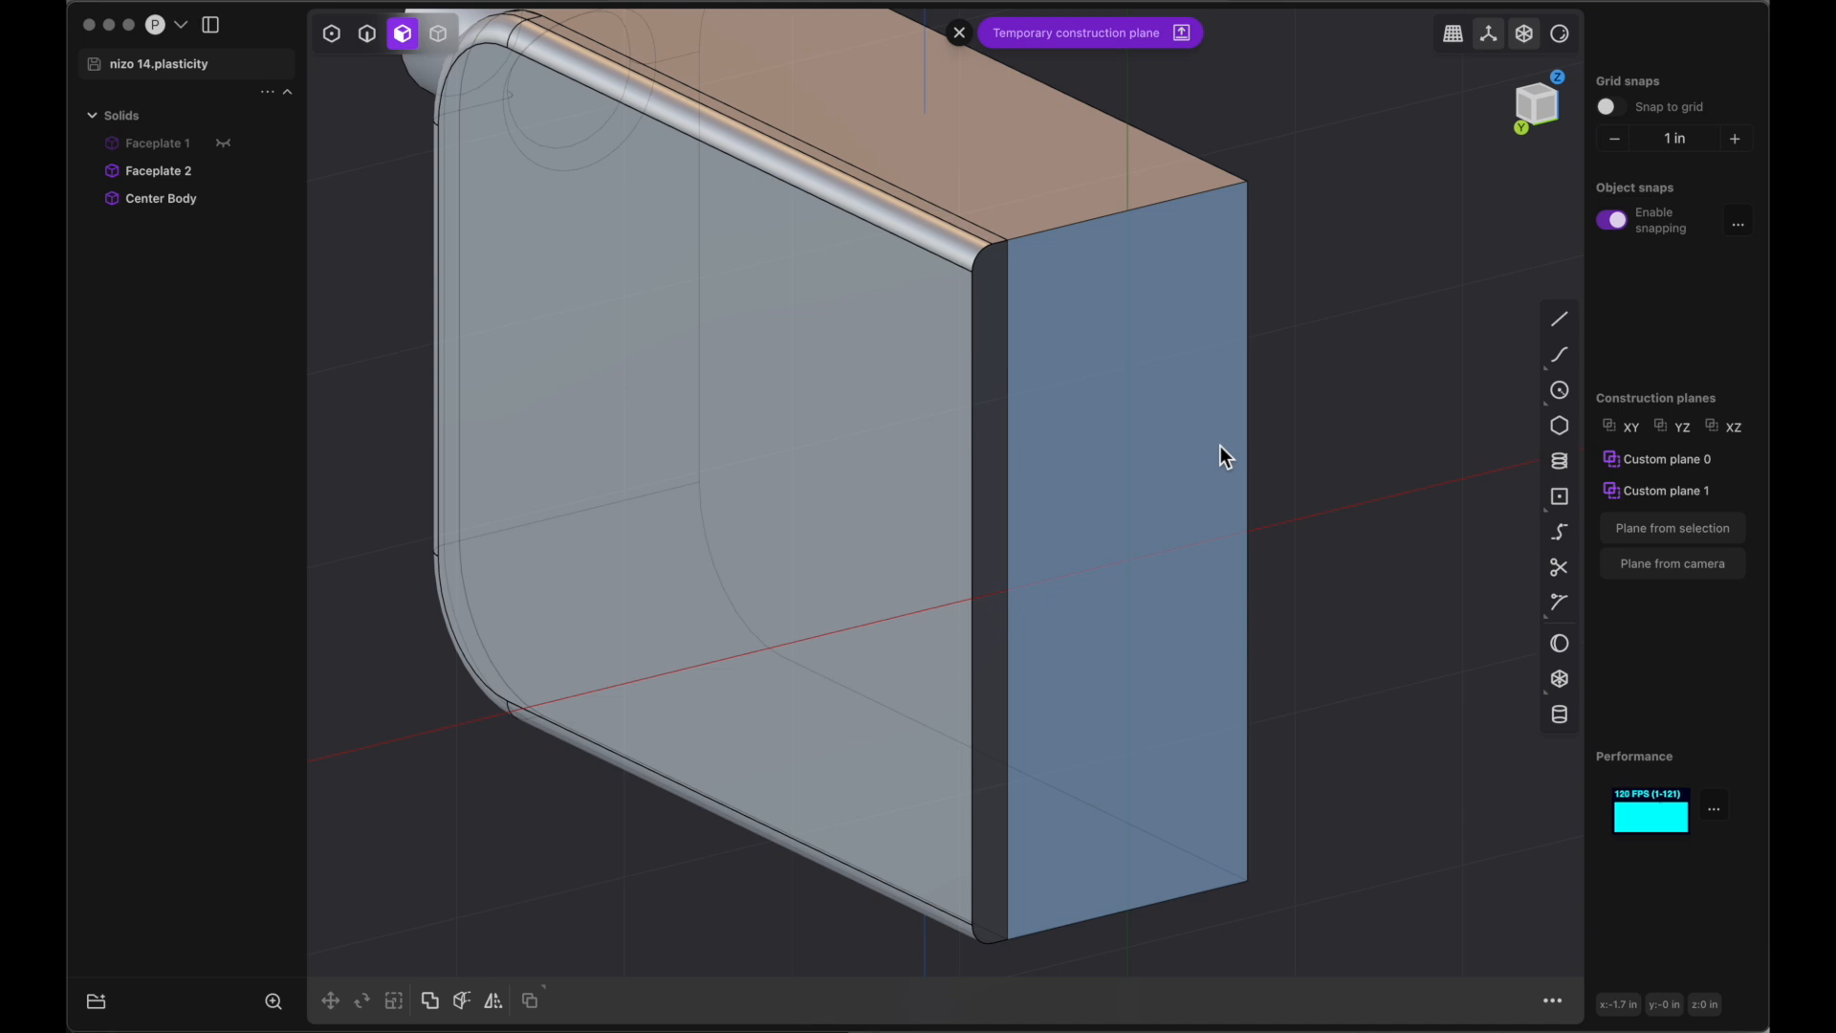
Draw a circle about 2.5 in in diameter at the middle of the center body's end face and move it slightly upward
{"action": "left_click", "coordinate": [1563, 391]}
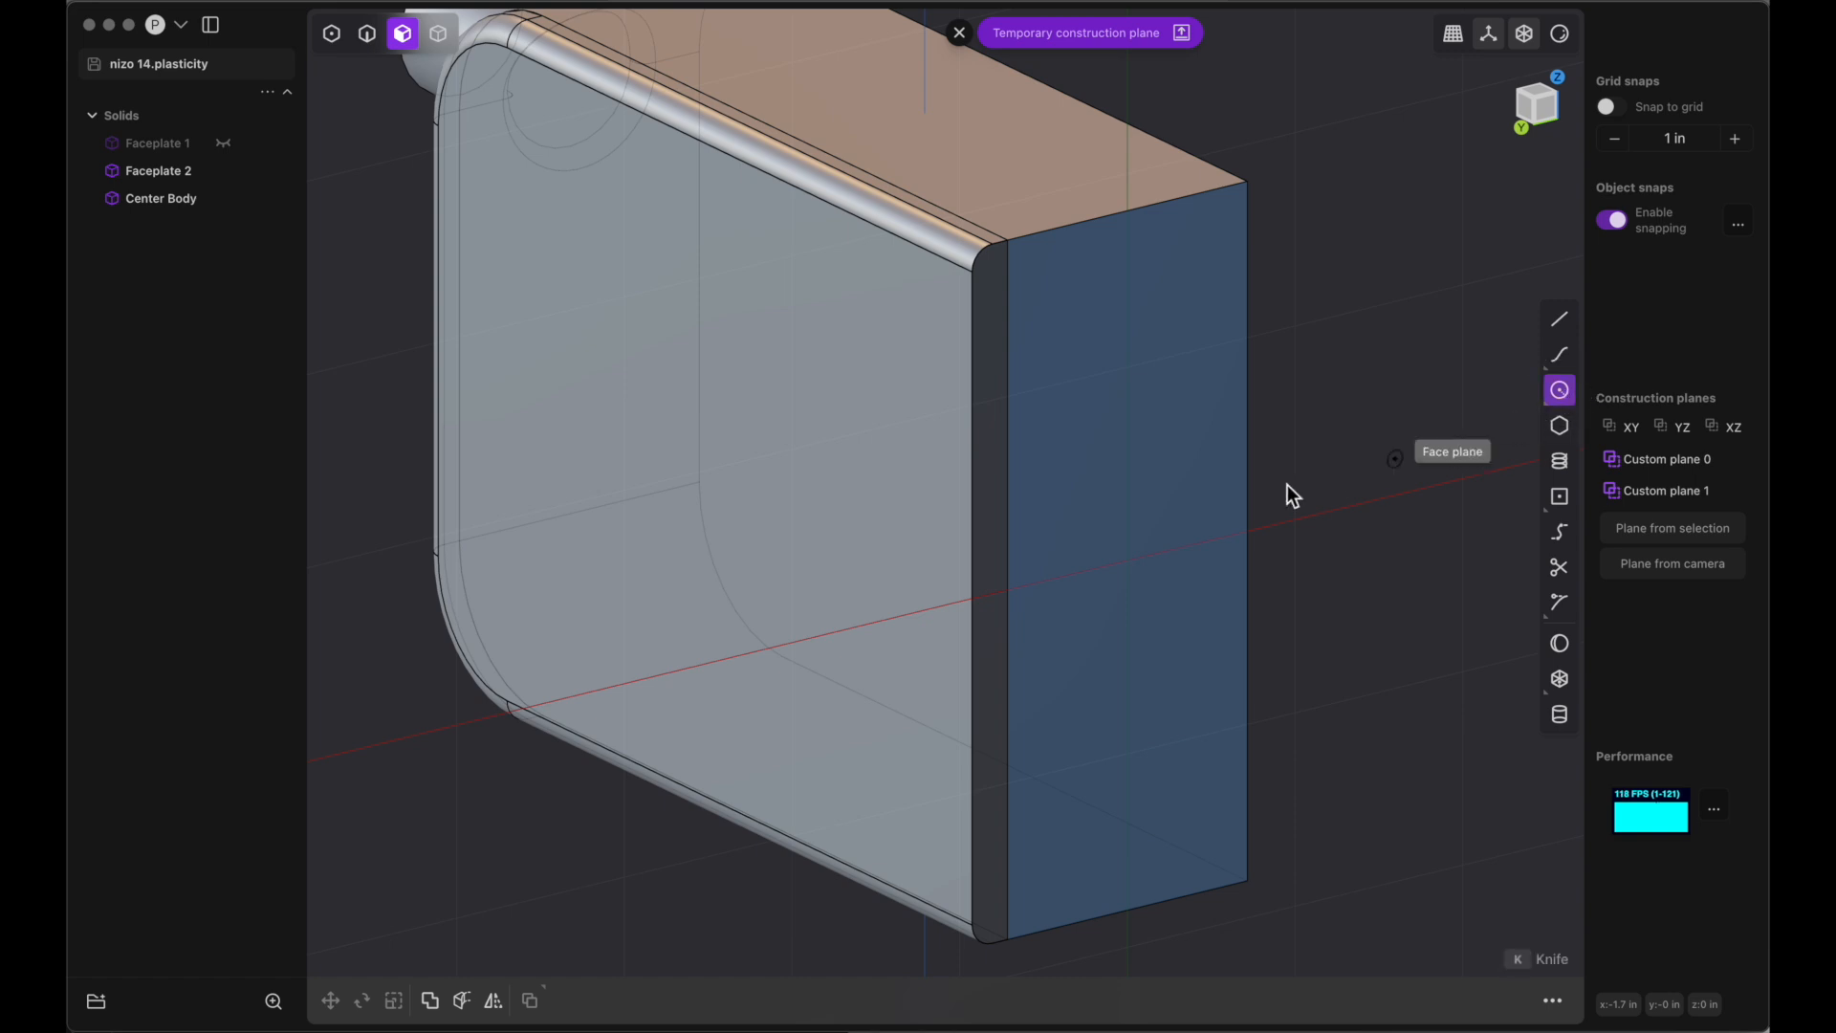
{"action": "left_click", "coordinate": [1133, 564]}
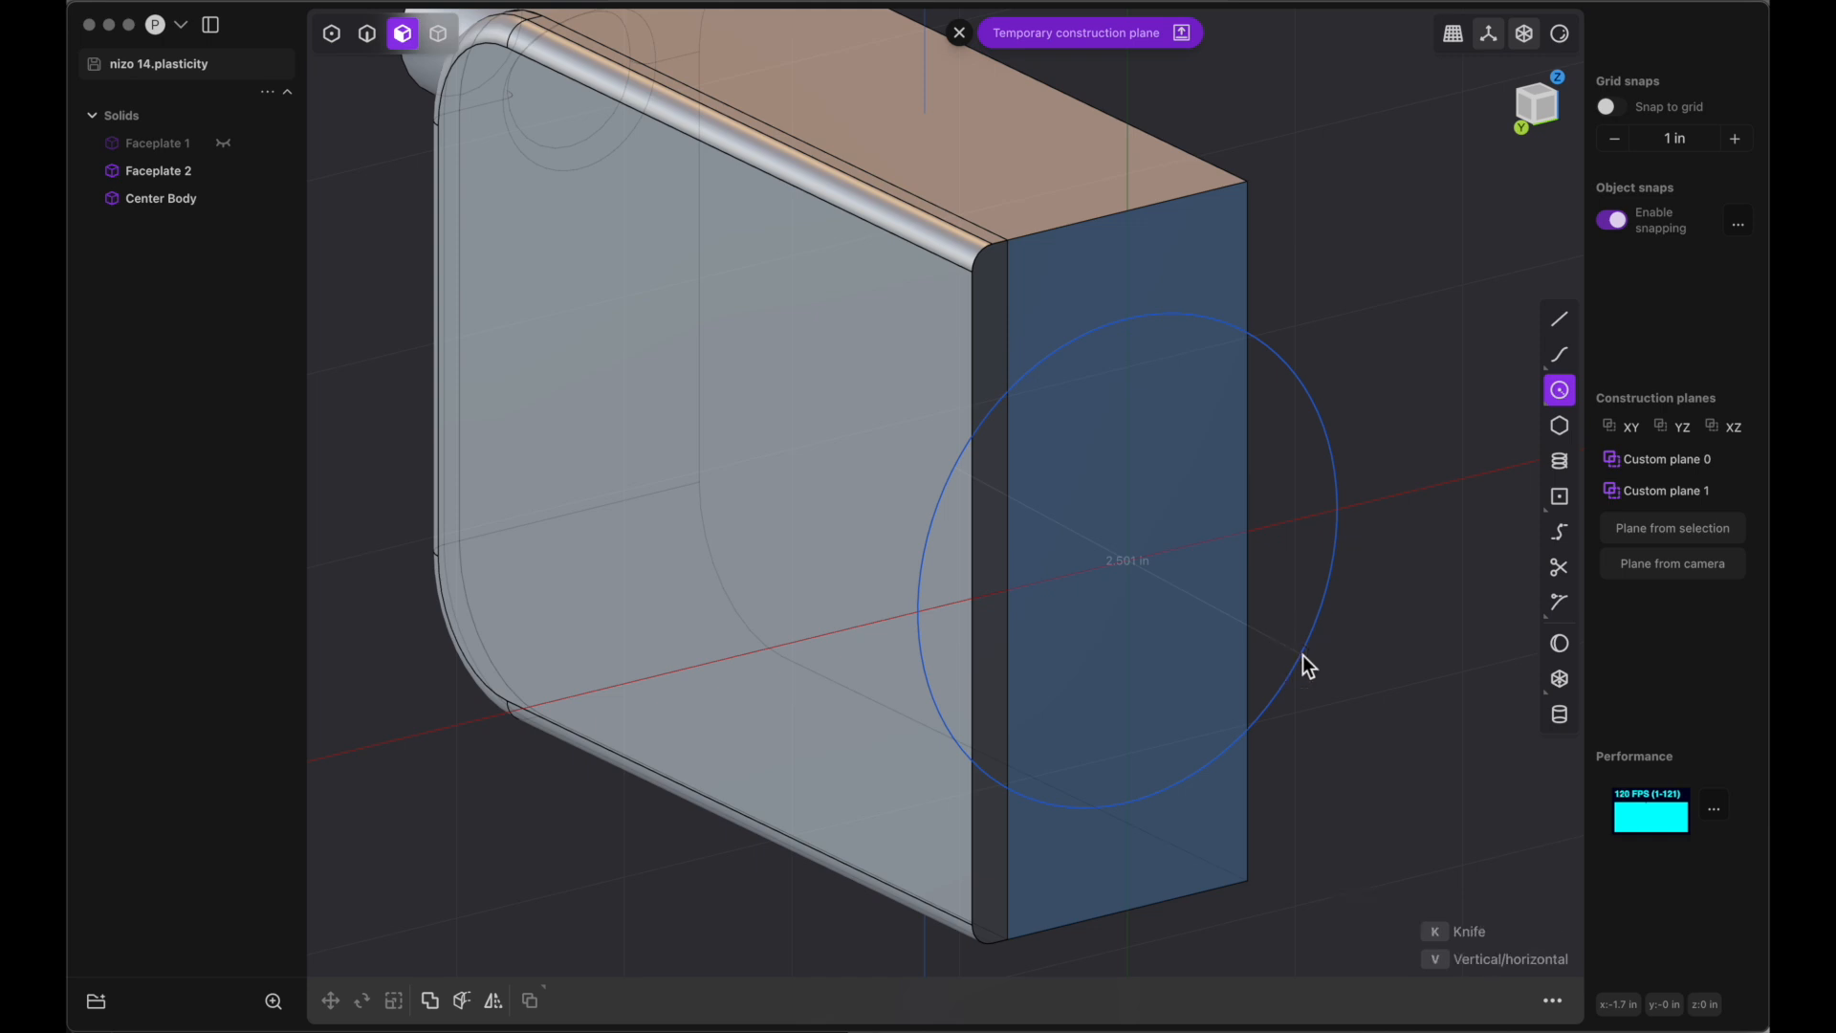
{"action": "key", "text": "Return"}
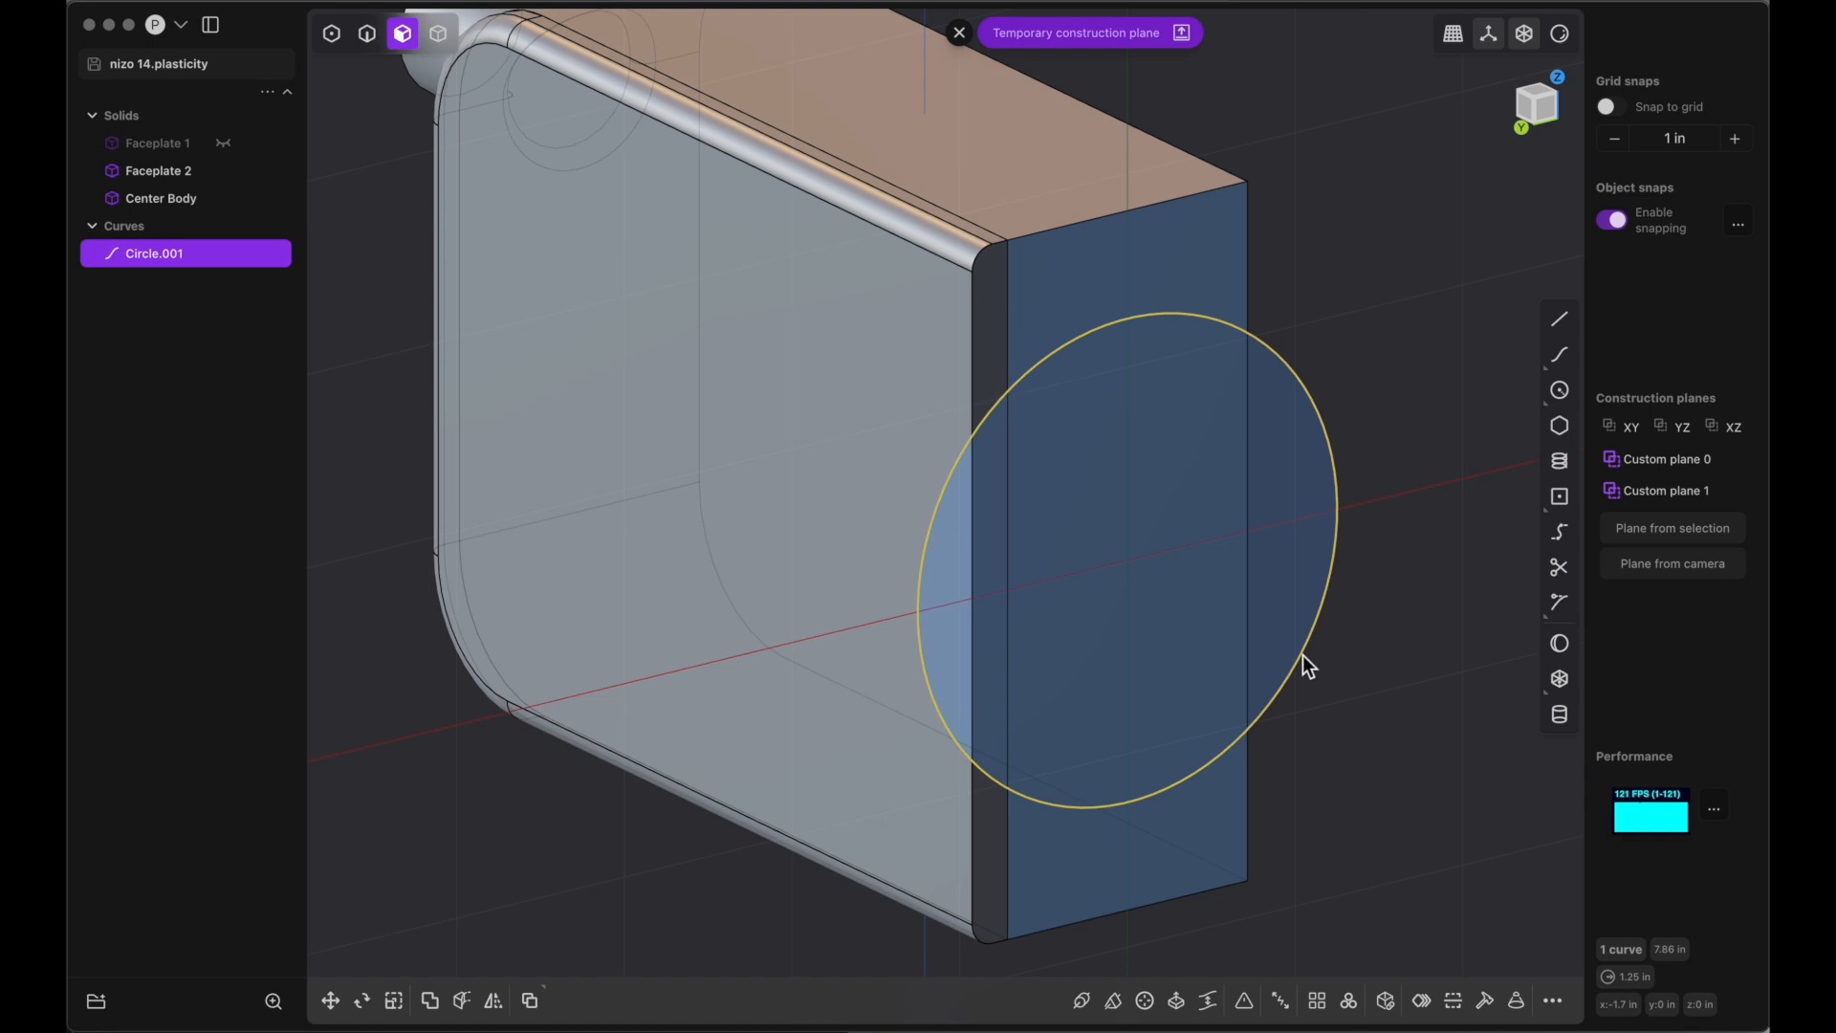
{"action": "key", "text": "g"}
{"action": "left_click_drag", "start_coordinate": [1133, 496], "coordinate": [1133, 455]}
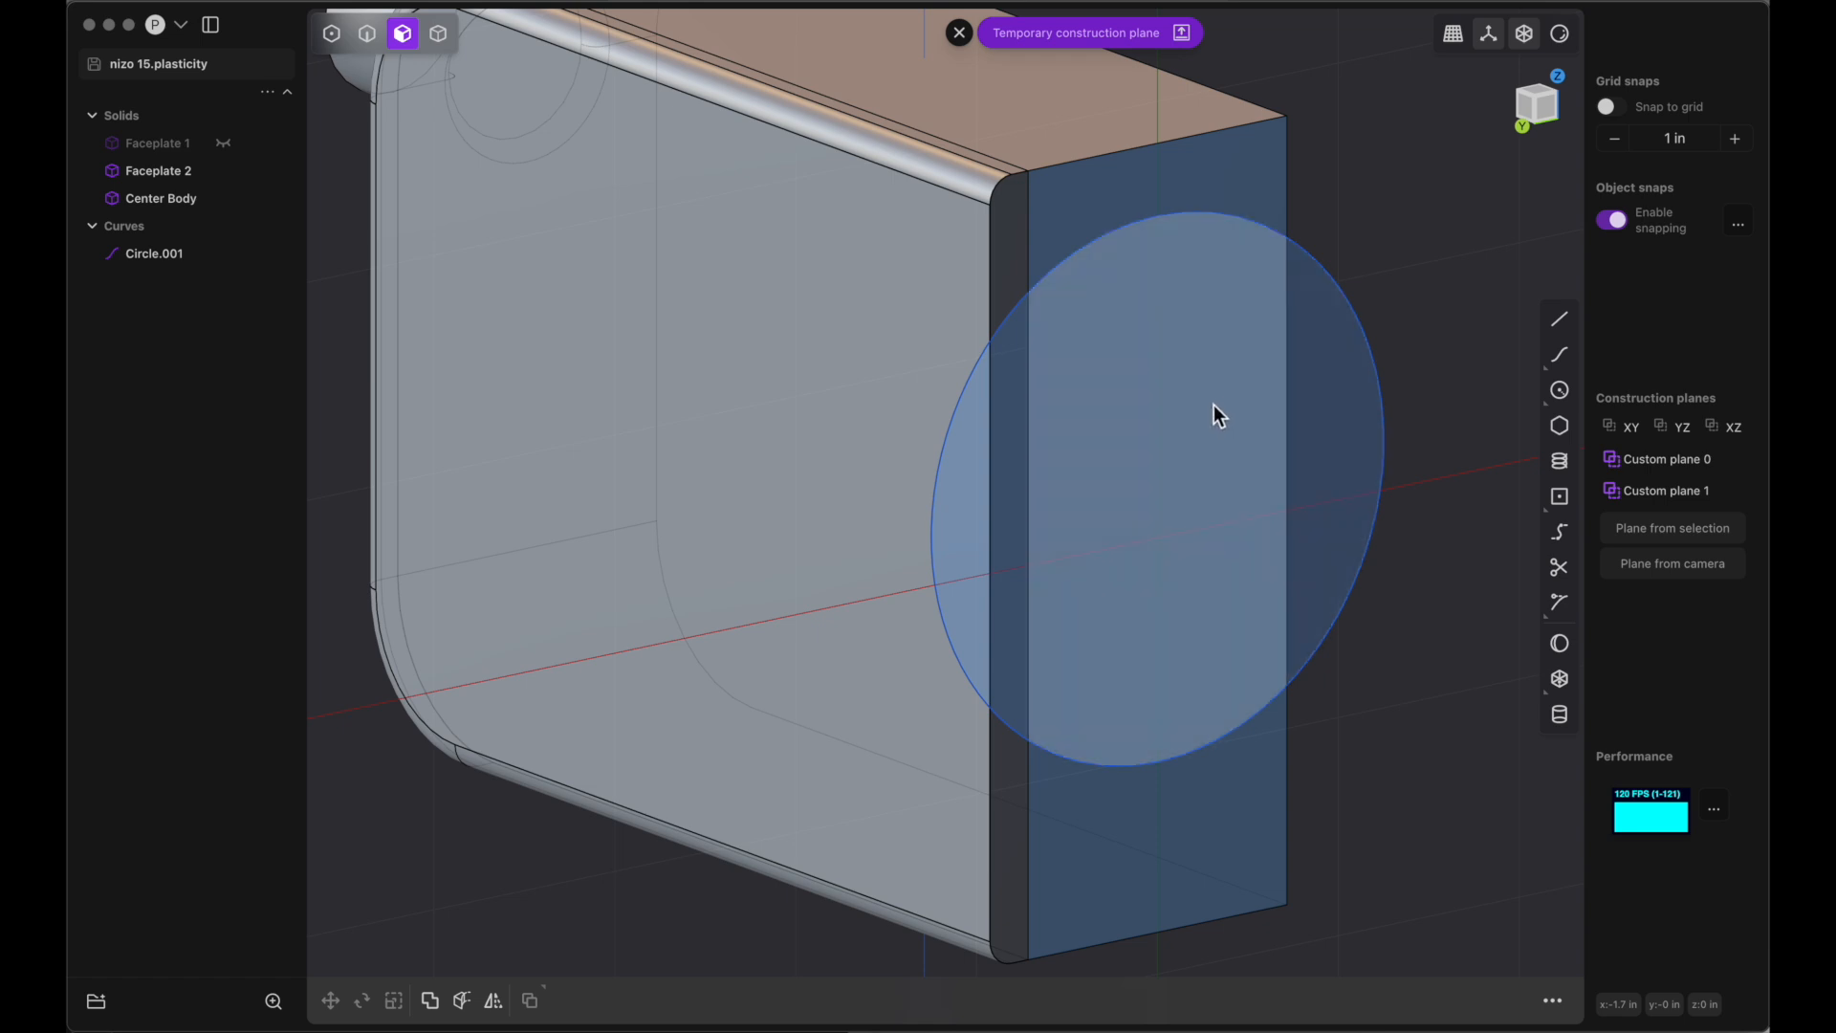
Draw a vertical line about 2.39 in long through the circle, along the middle of Faceplate 2's narrow end face
{"action": "scroll", "coordinate": [1007, 481], "scroll_direction": "up", "scroll_amount": 3}
{"action": "scroll", "coordinate": [1007, 481], "scroll_direction": "down", "scroll_amount": 4}
{"action": "scroll", "coordinate": [1007, 480], "scroll_direction": "up", "scroll_amount": 5}
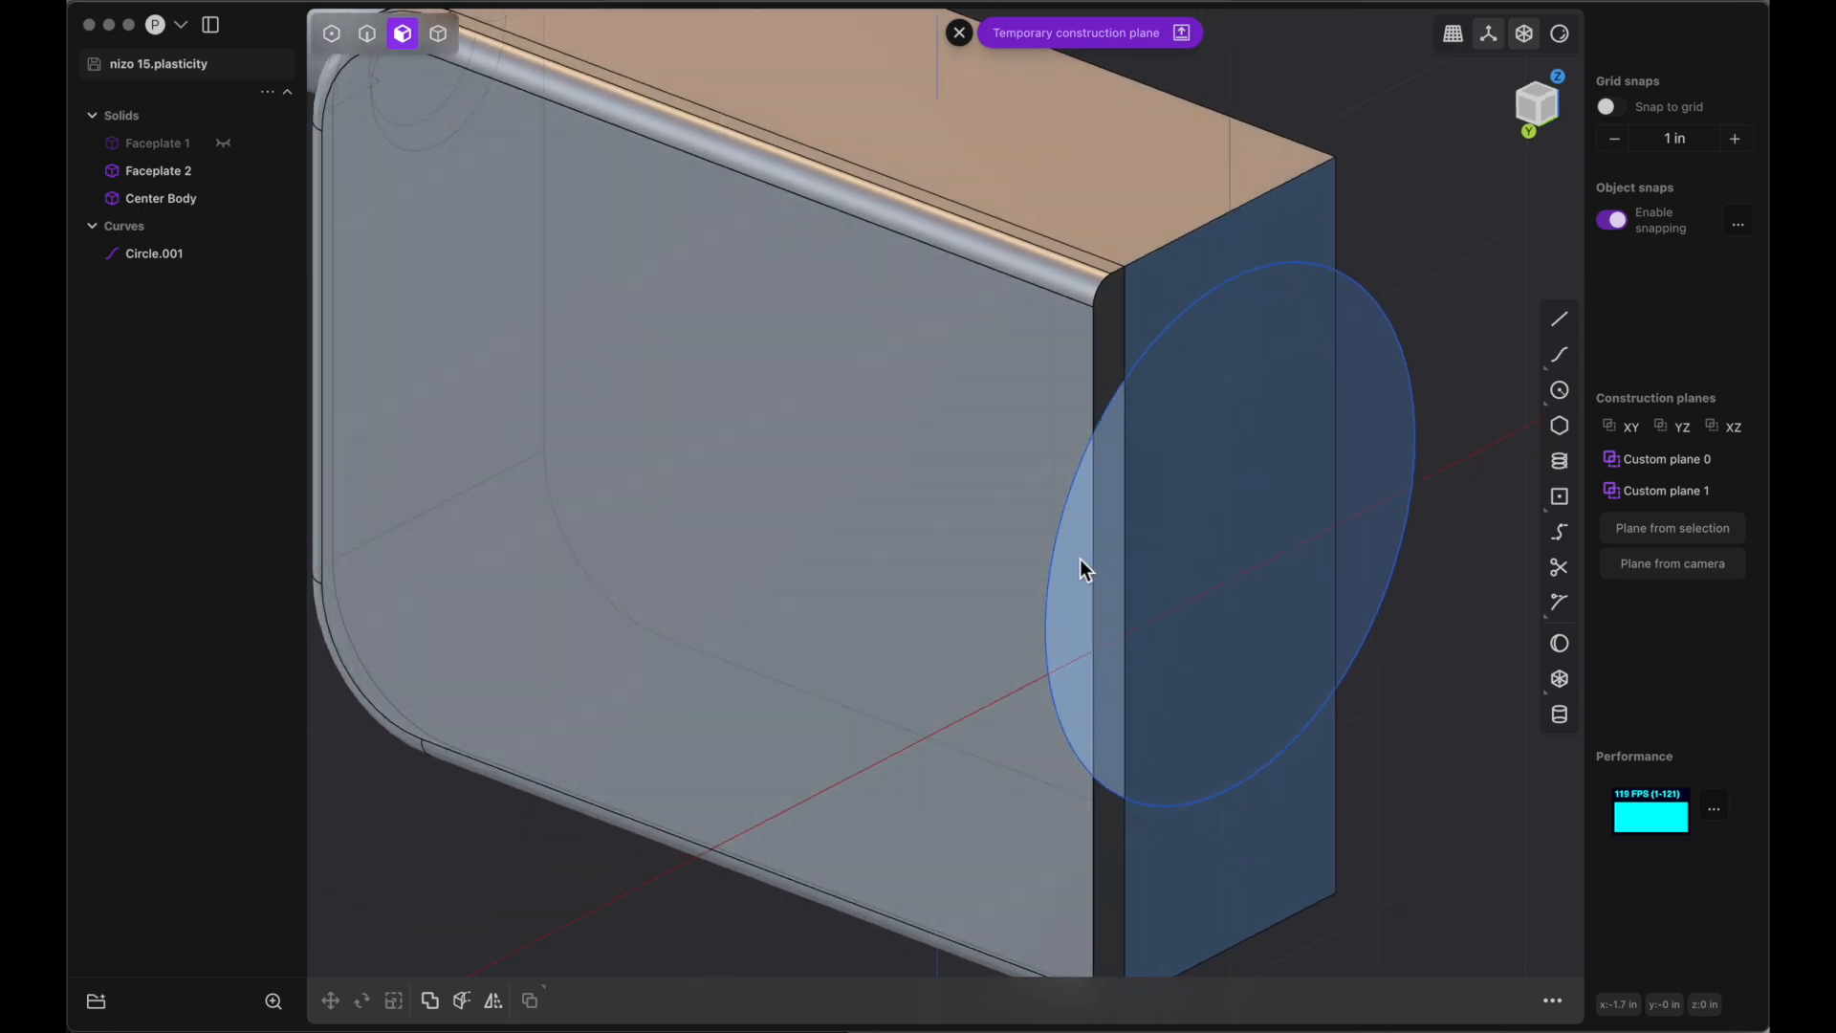
{"action": "scroll", "coordinate": [1077, 576], "scroll_direction": "right", "scroll_amount": 10}
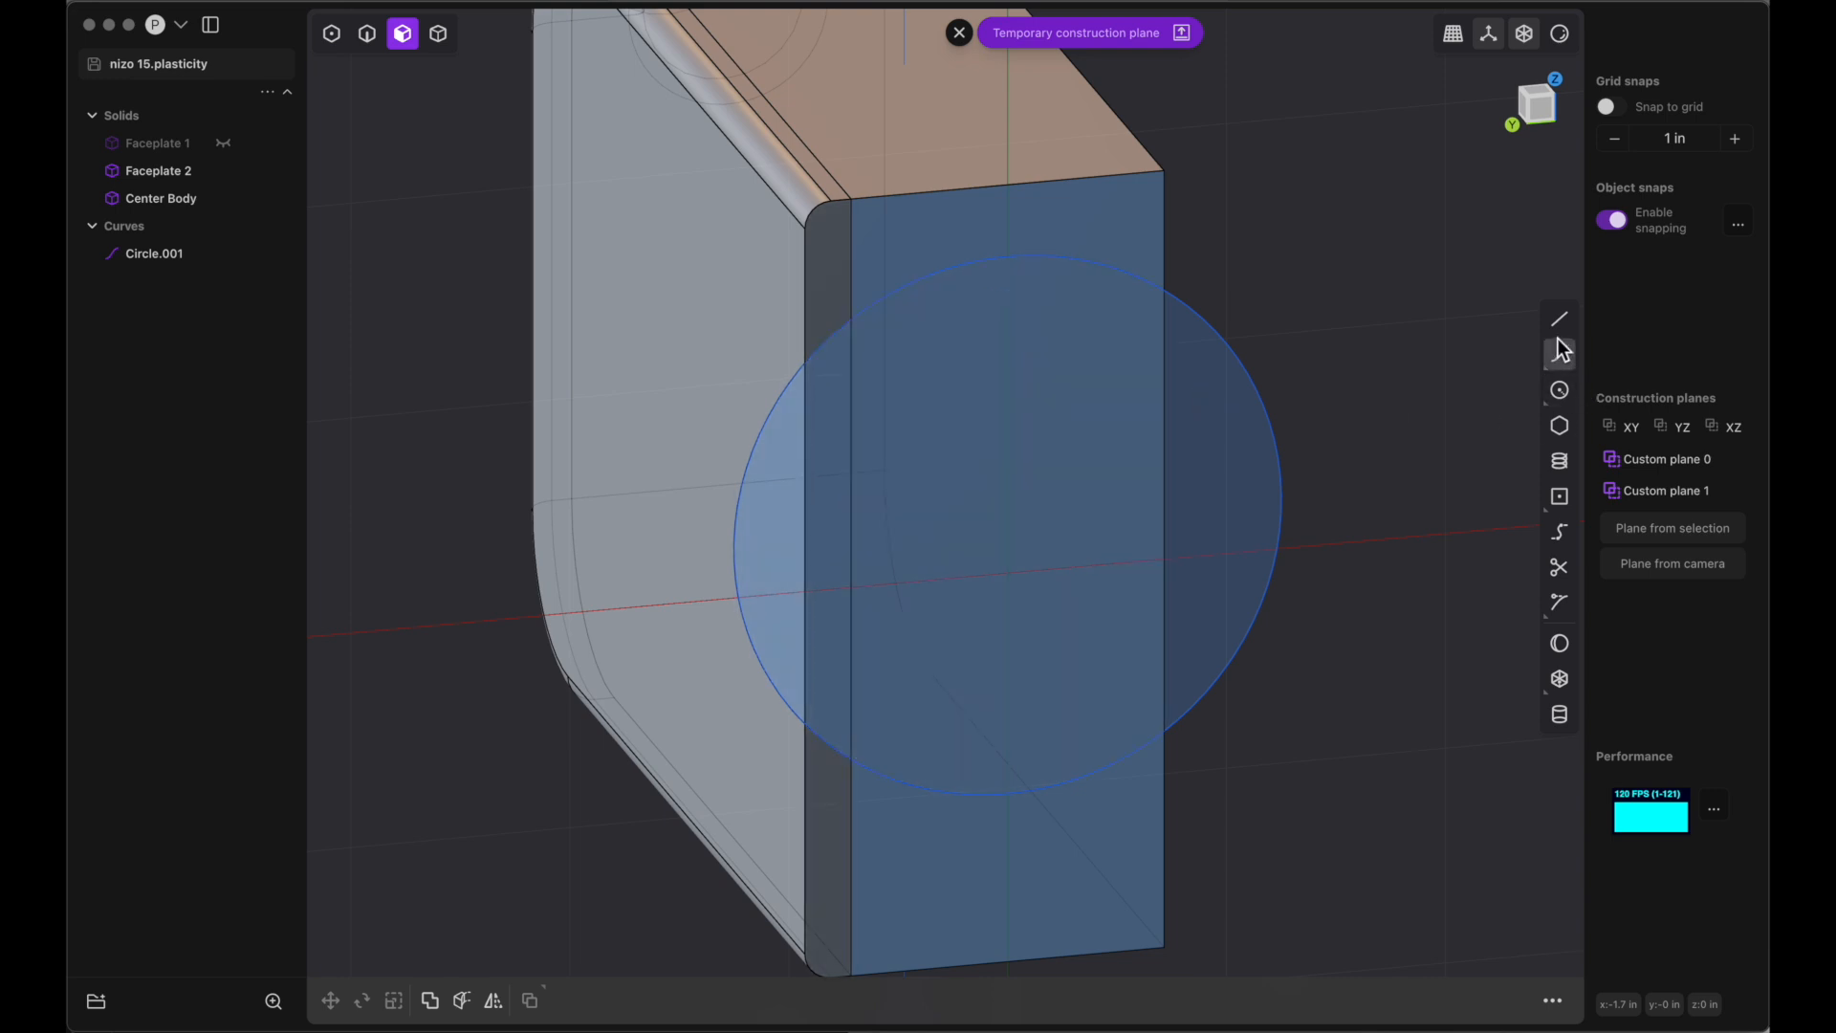
{"action": "left_click", "coordinate": [1562, 323]}
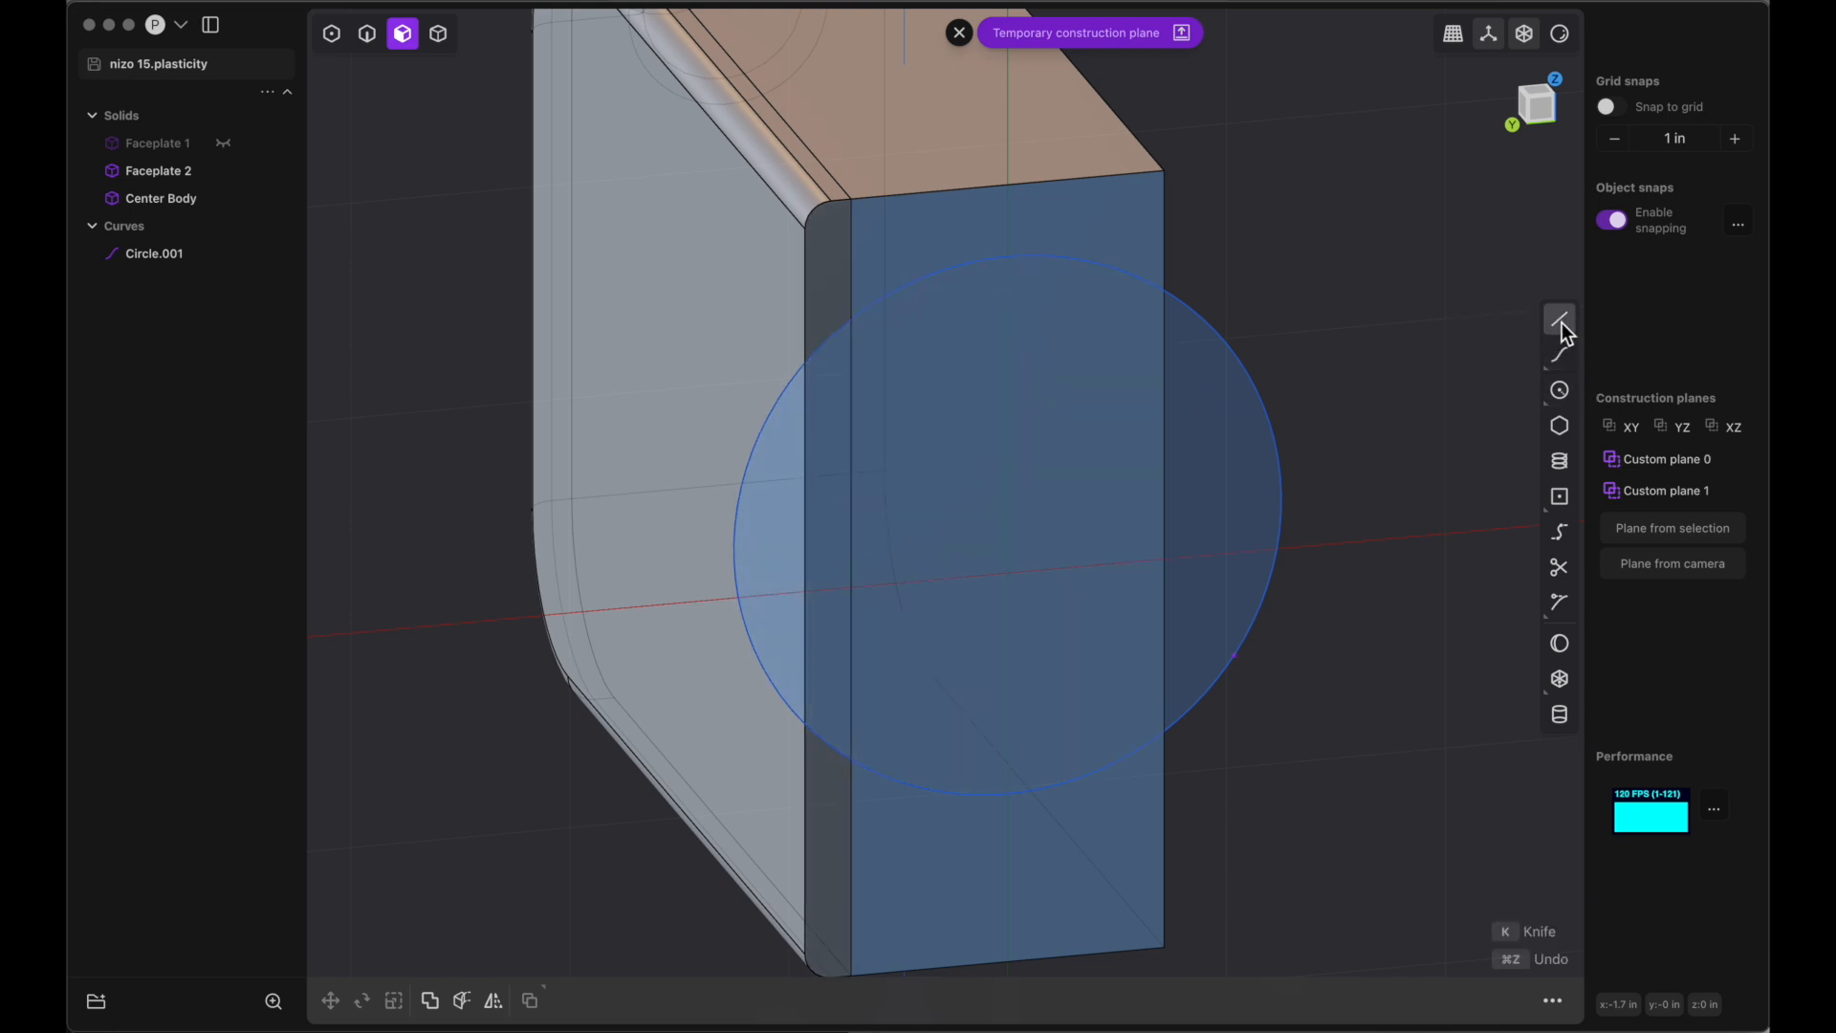
{"action": "left_click", "coordinate": [831, 295]}
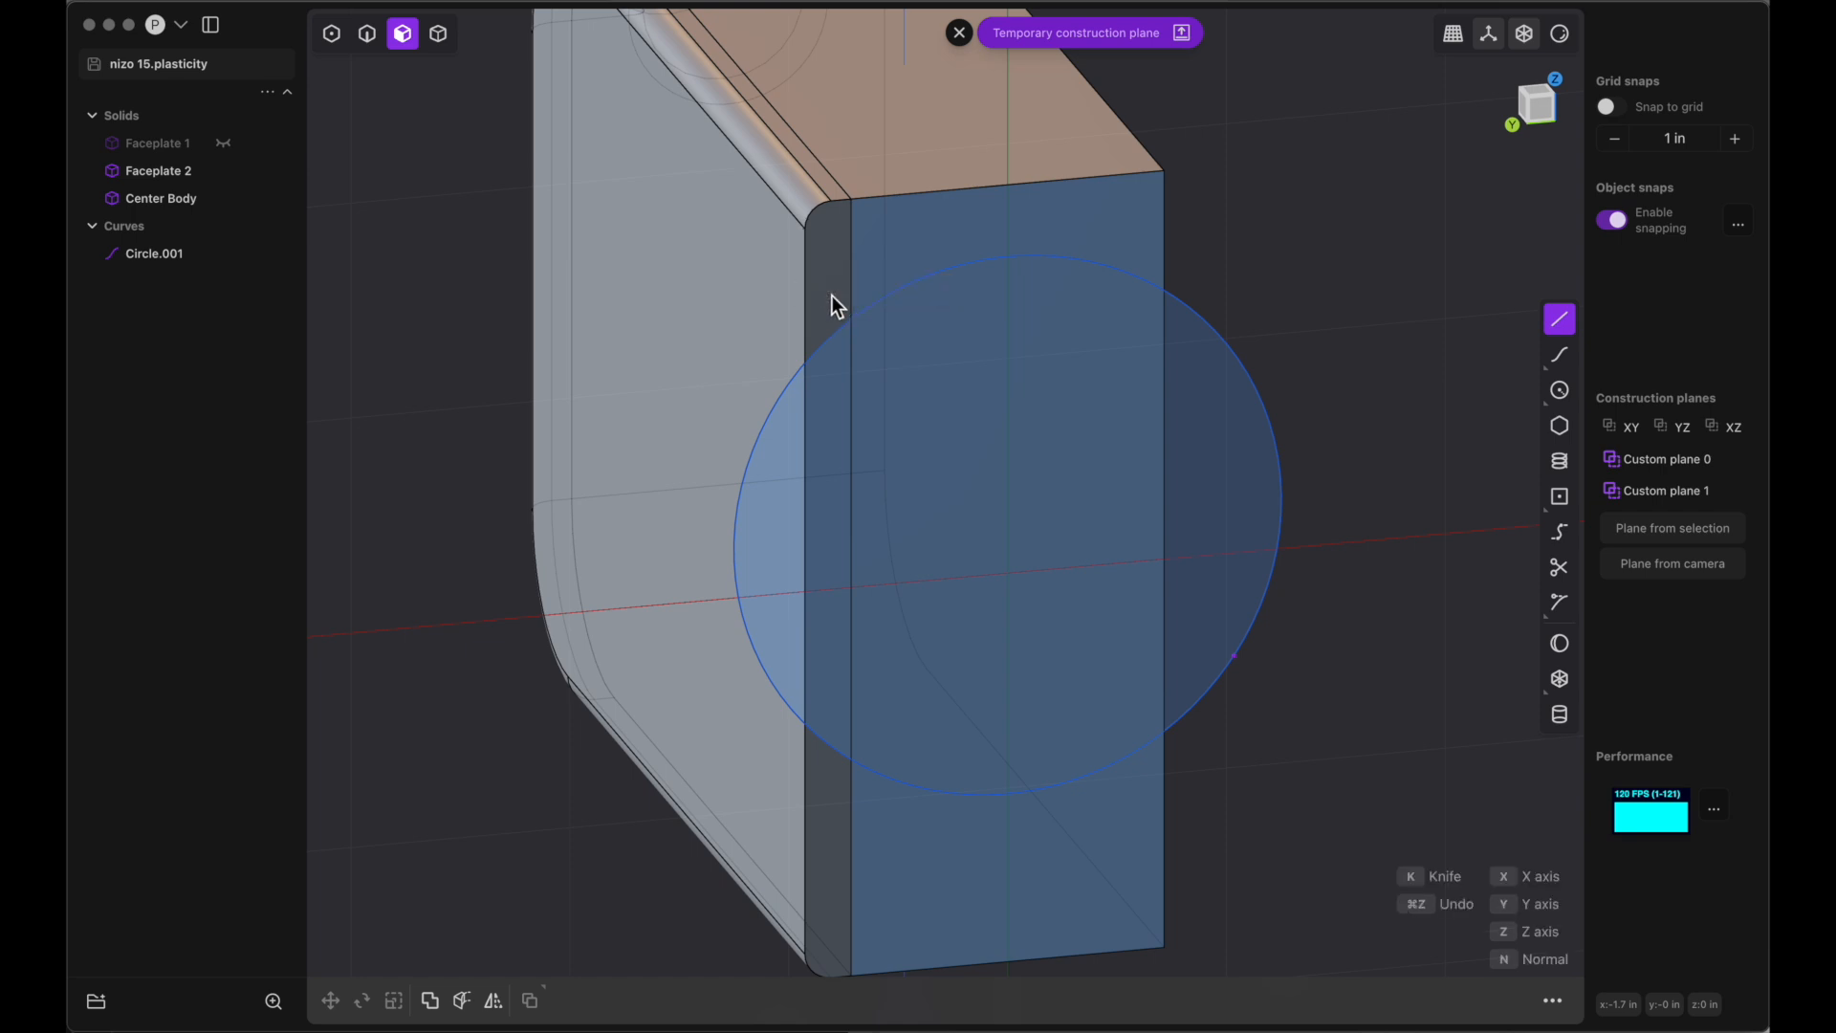
{"action": "left_click", "coordinate": [828, 809]}
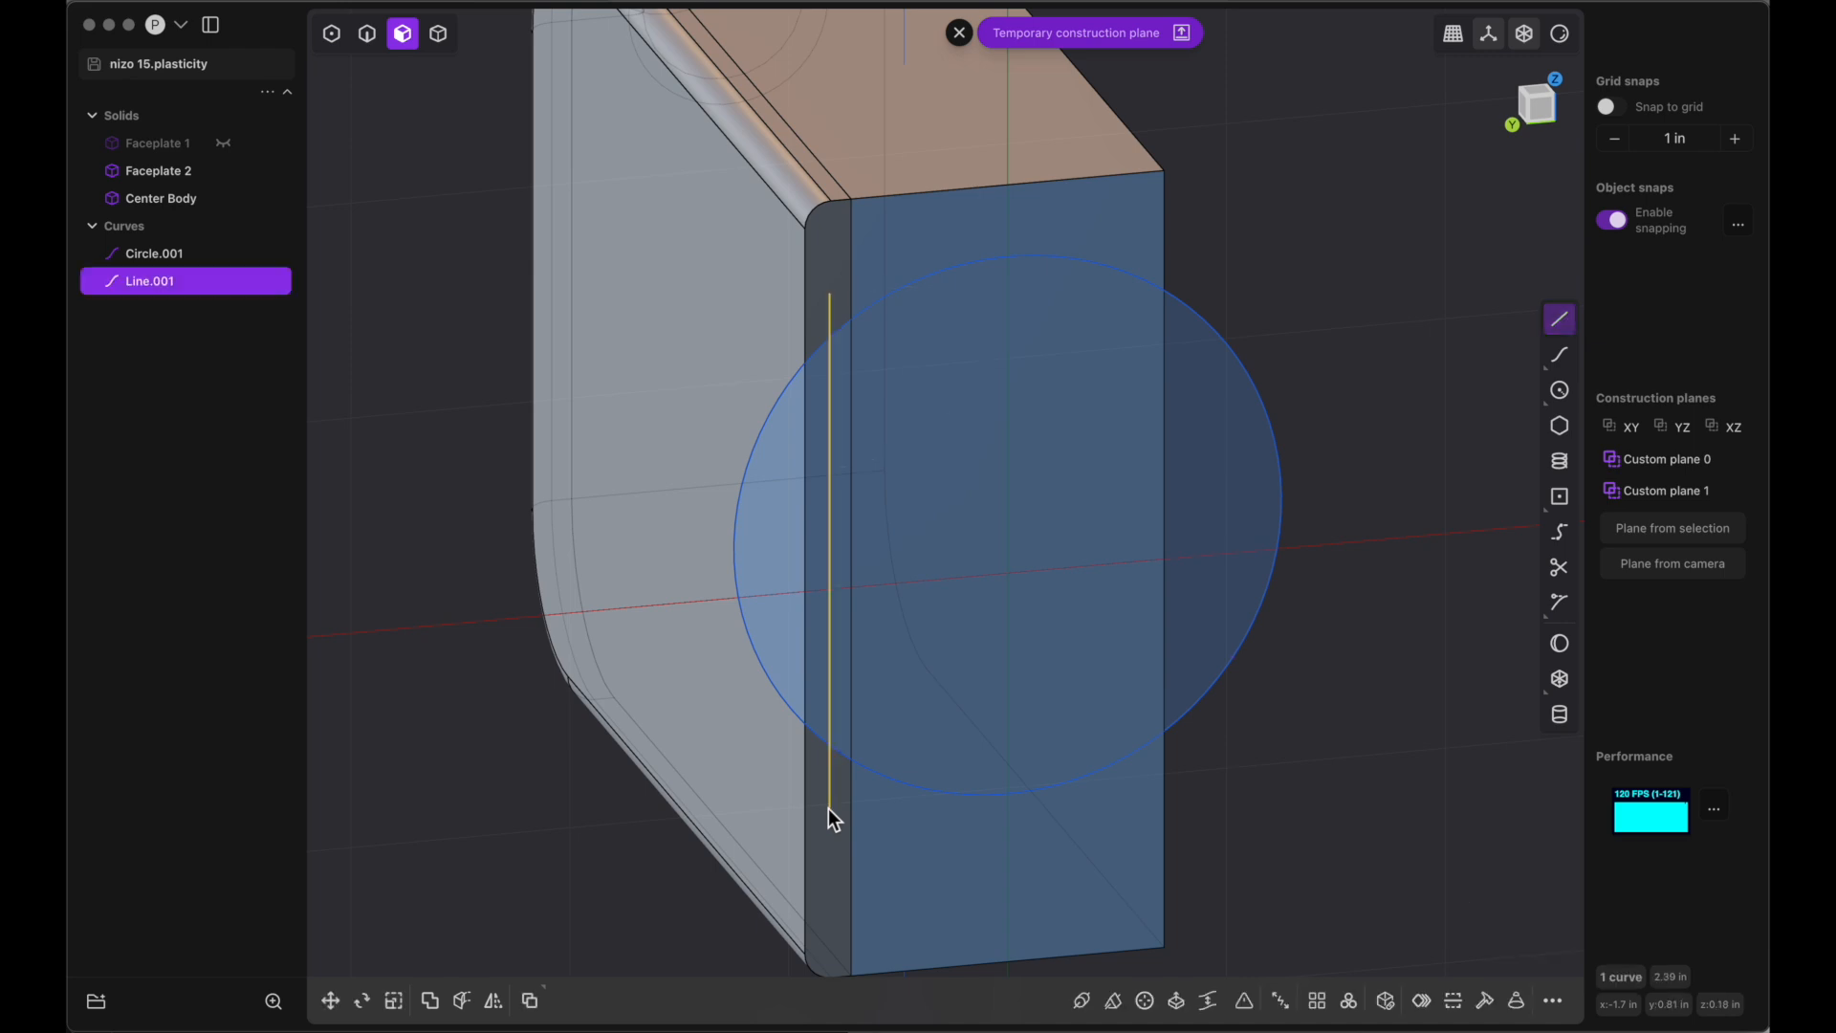
Trim away the circle's large arc on the center-body side of the line and exit the temporary construction plane
{"action": "scroll", "coordinate": [828, 809], "scroll_direction": "up", "scroll_amount": 3}
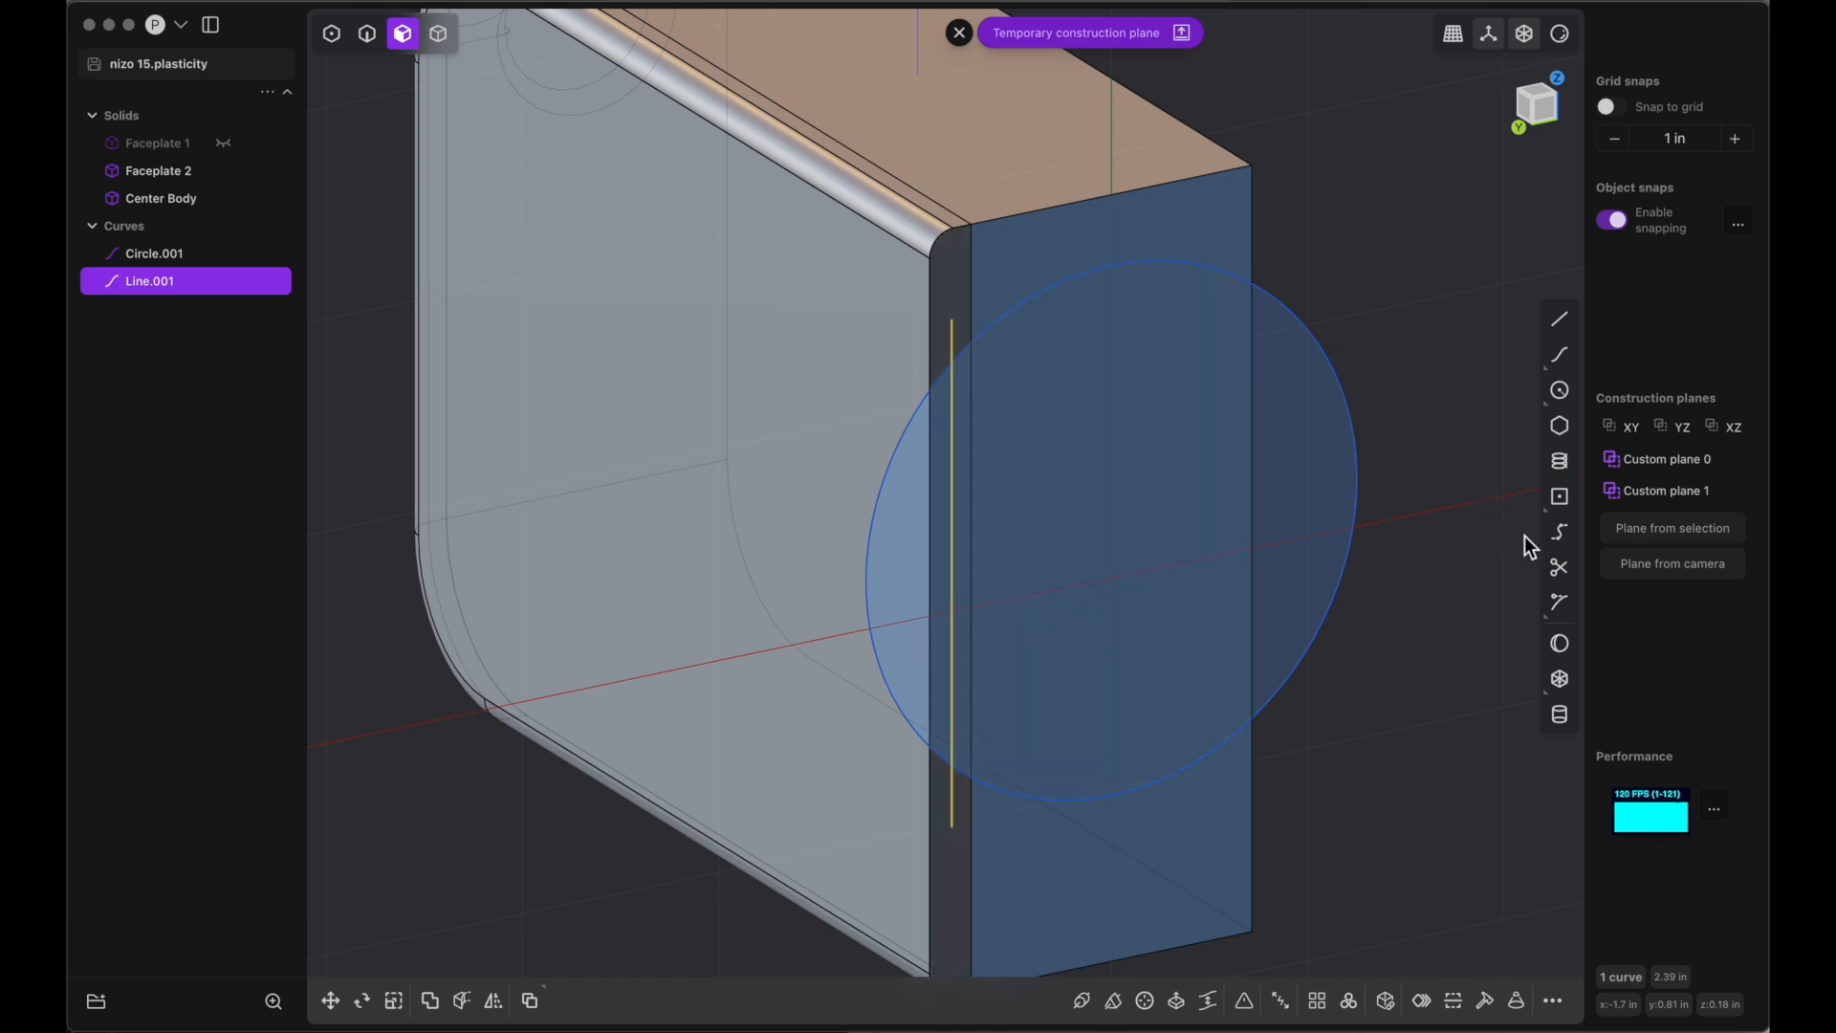
{"action": "left_click", "coordinate": [1559, 569]}
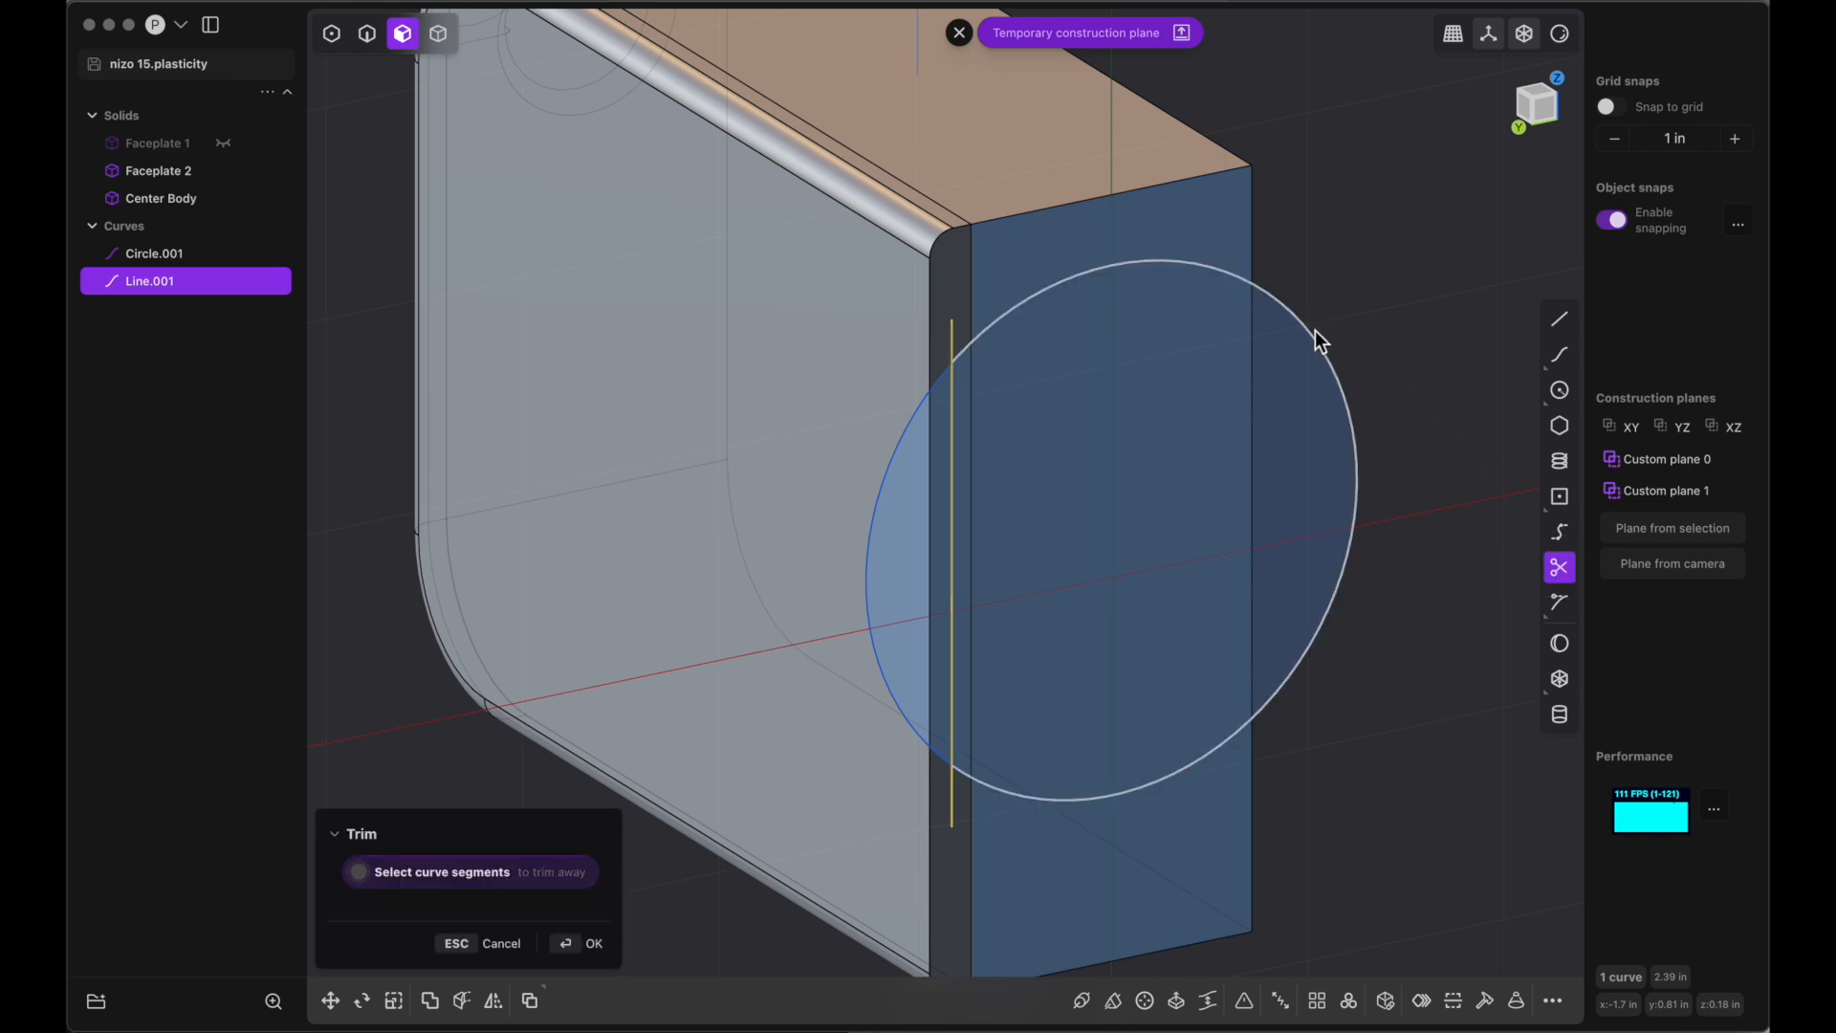
{"action": "left_click", "coordinate": [993, 335]}
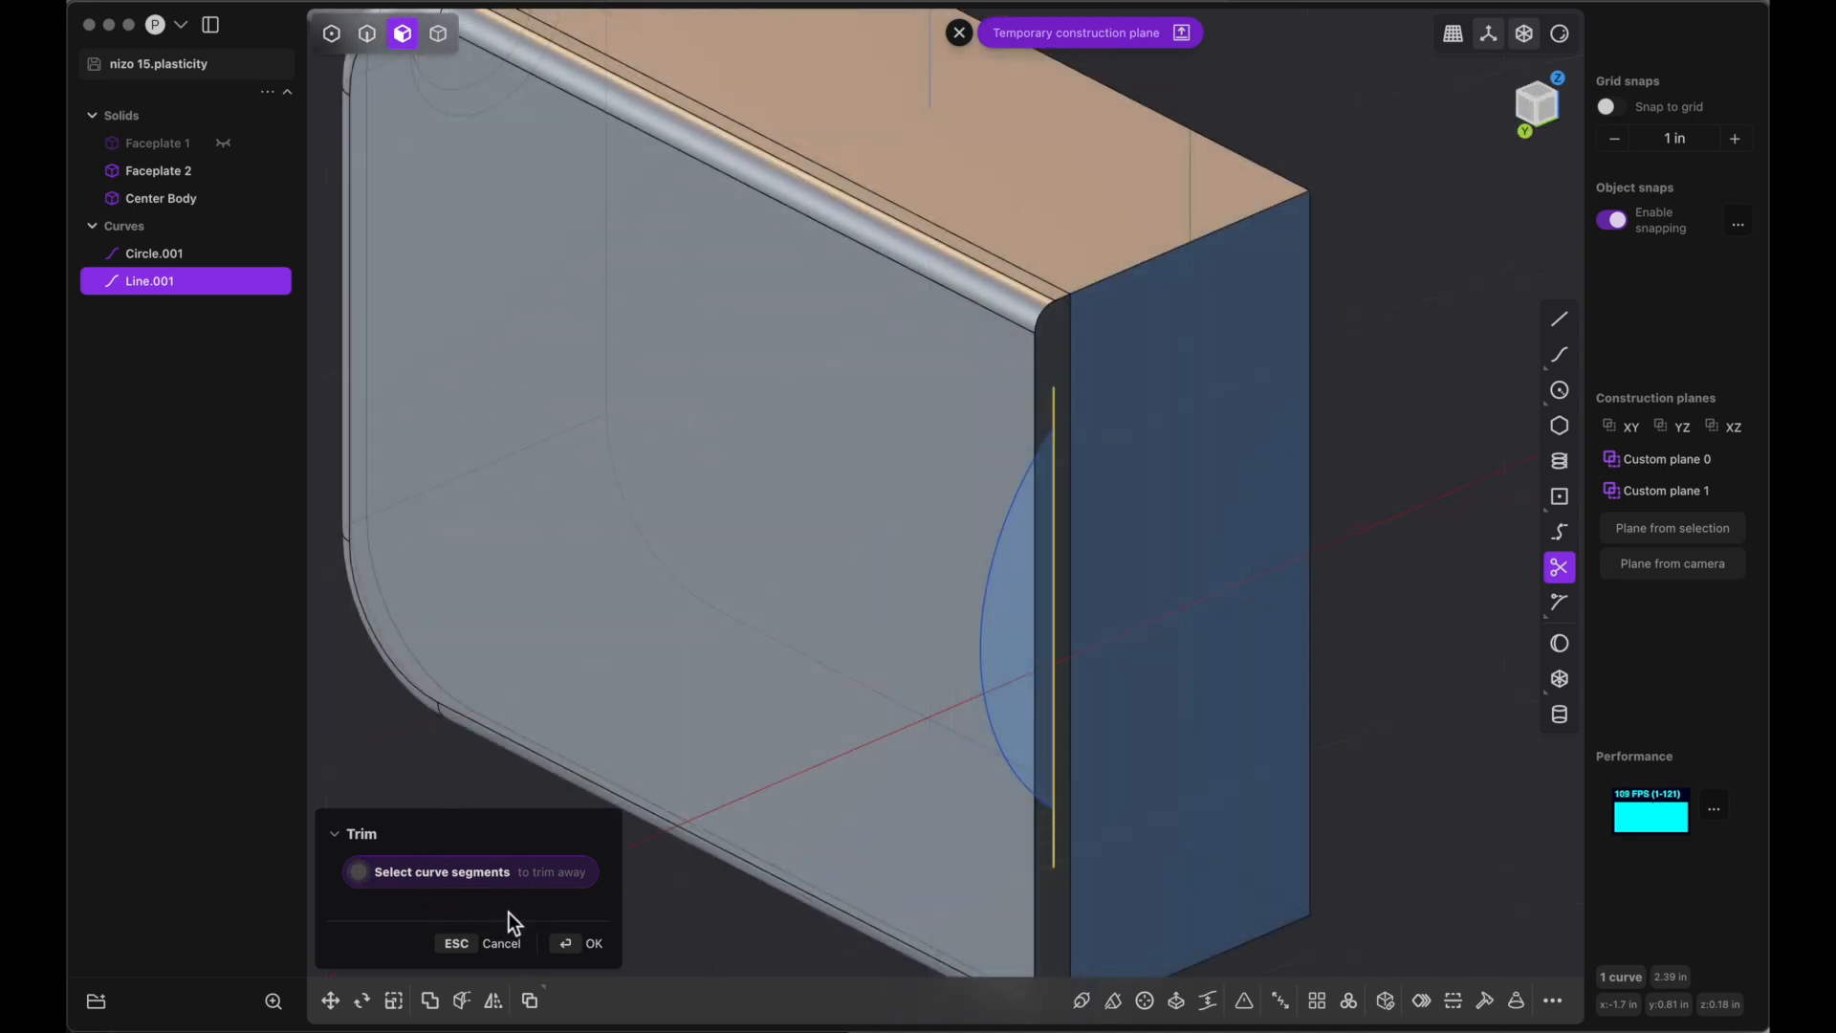
{"action": "left_click", "coordinate": [594, 943]}
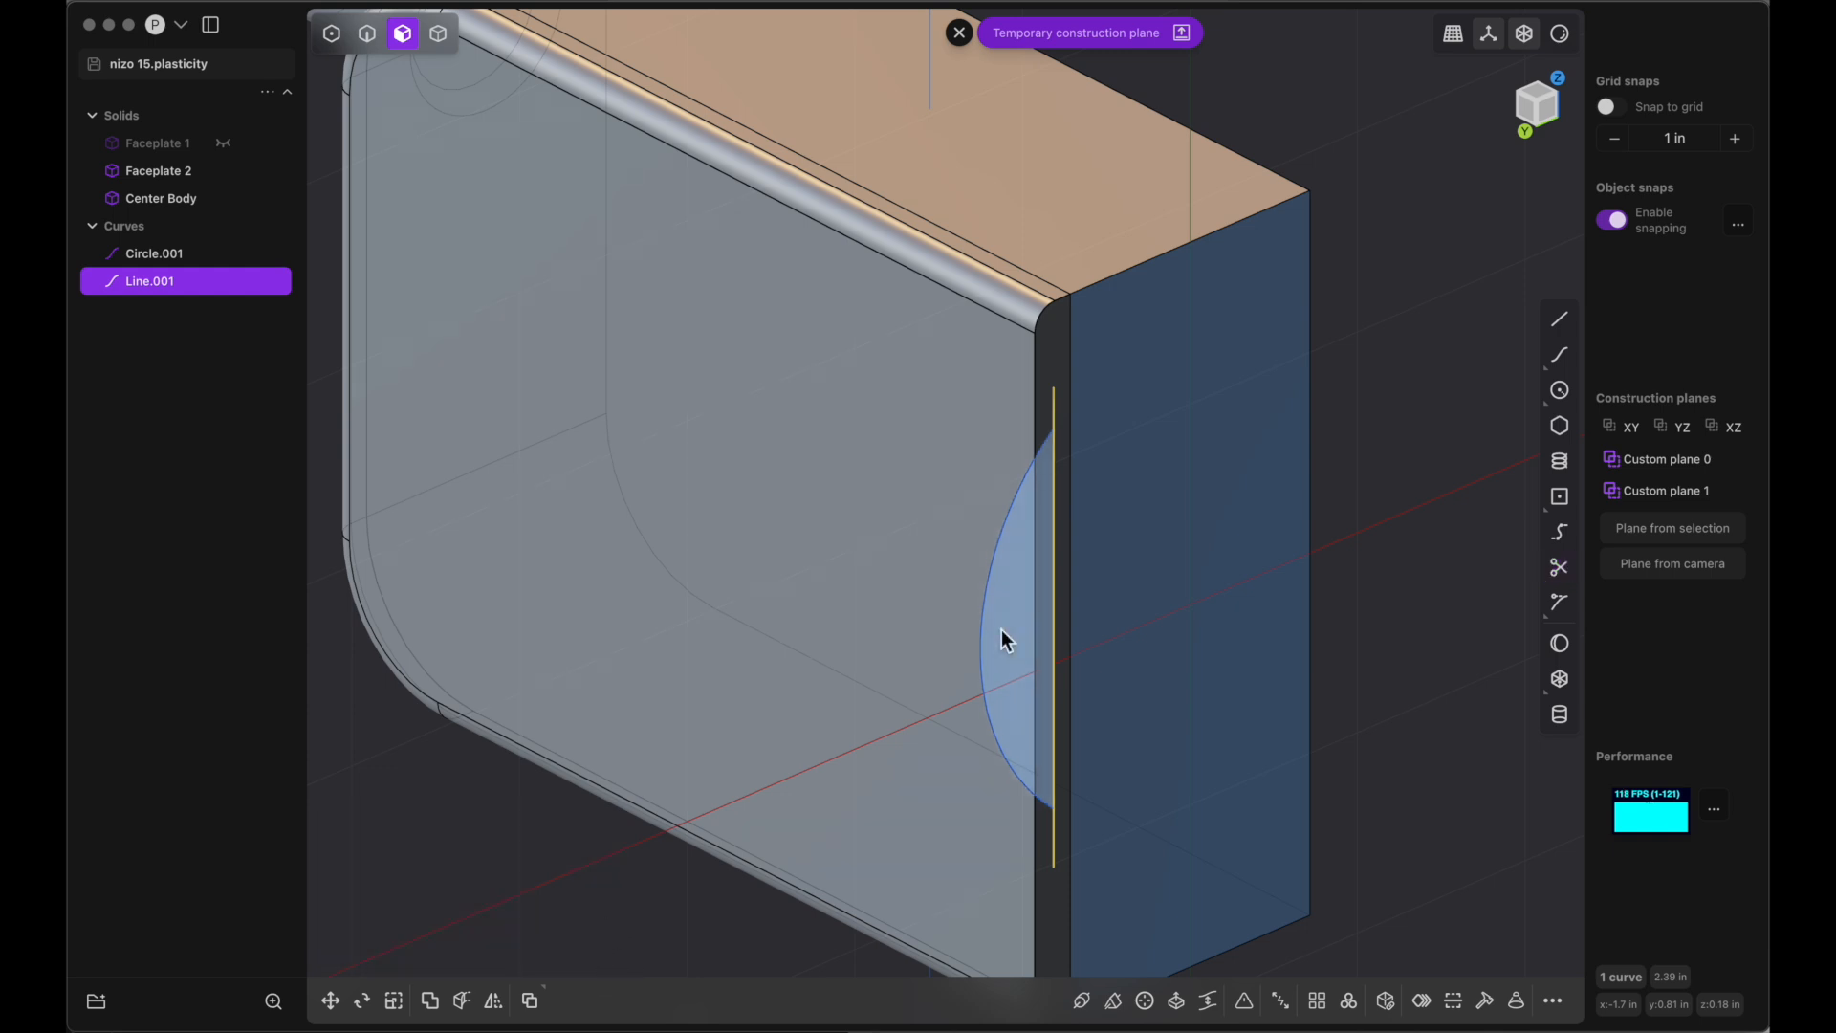
{"action": "left_click", "coordinate": [960, 34]}
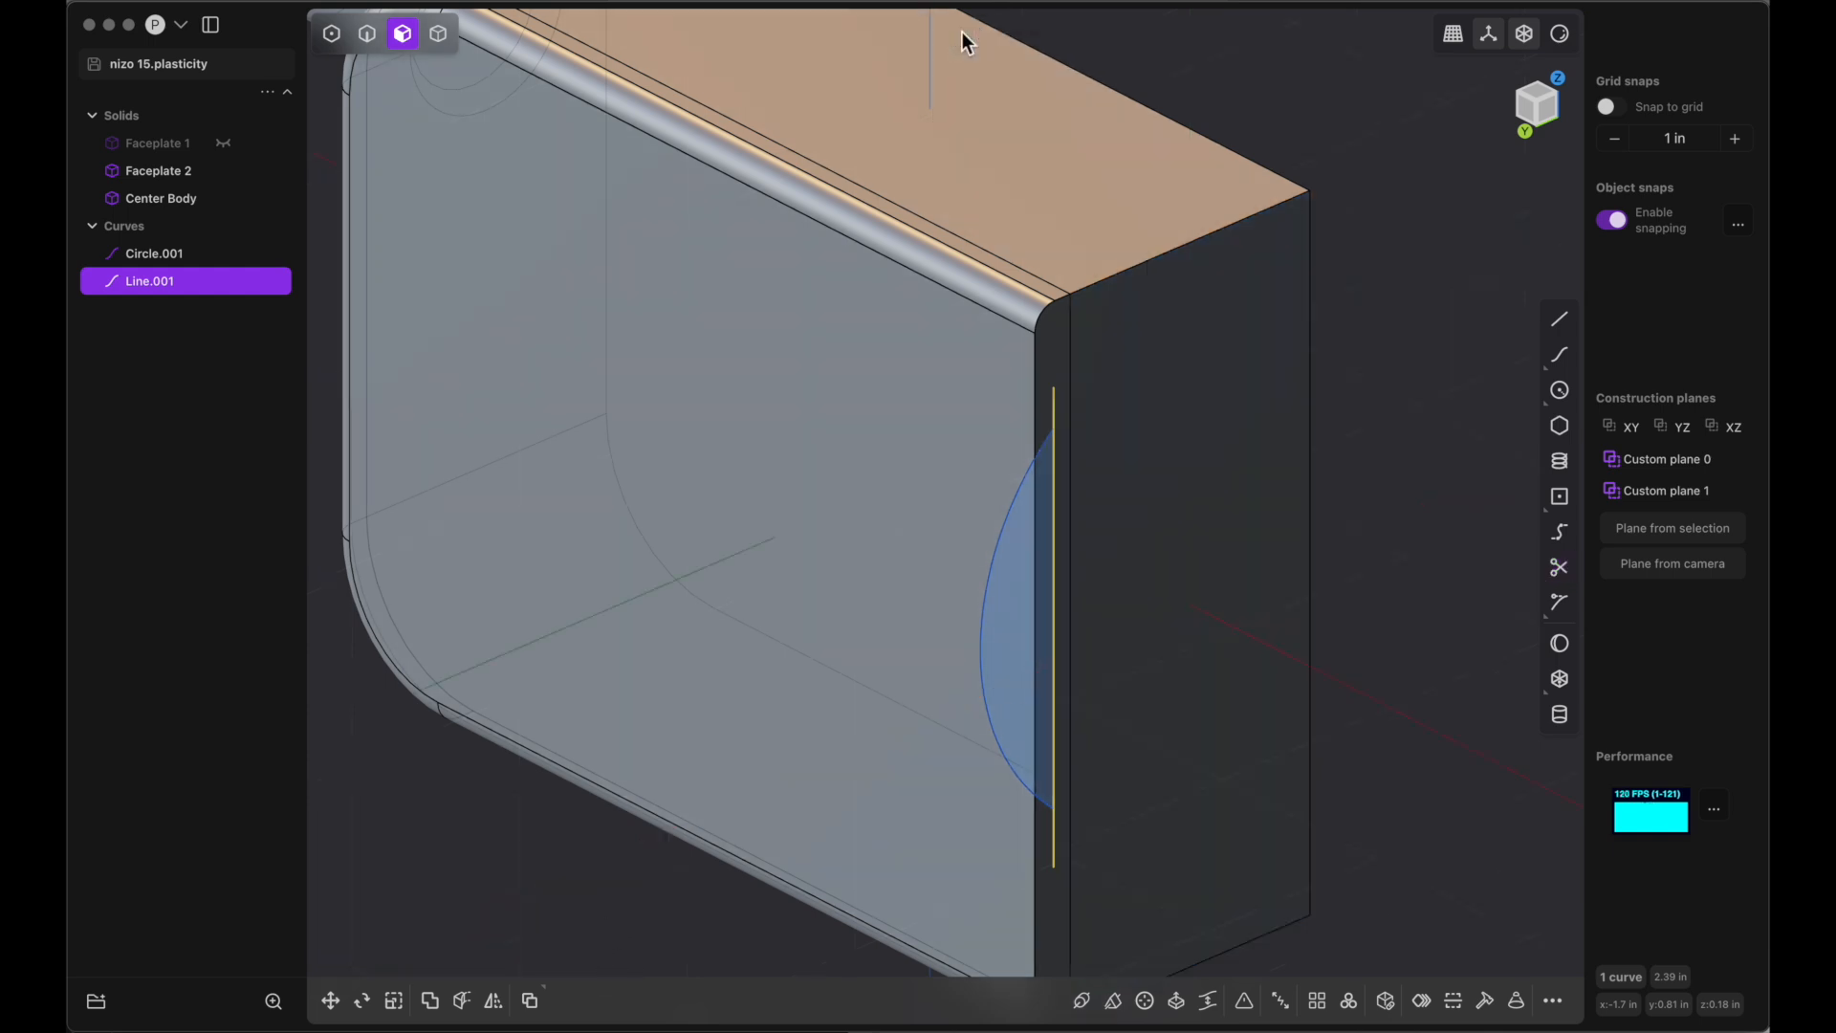
Extrude the remaining circle segment about 2.564 in along the faceplate as a separate solid
{"action": "left_click", "coordinate": [1019, 612]}
{"action": "key", "text": "e"}
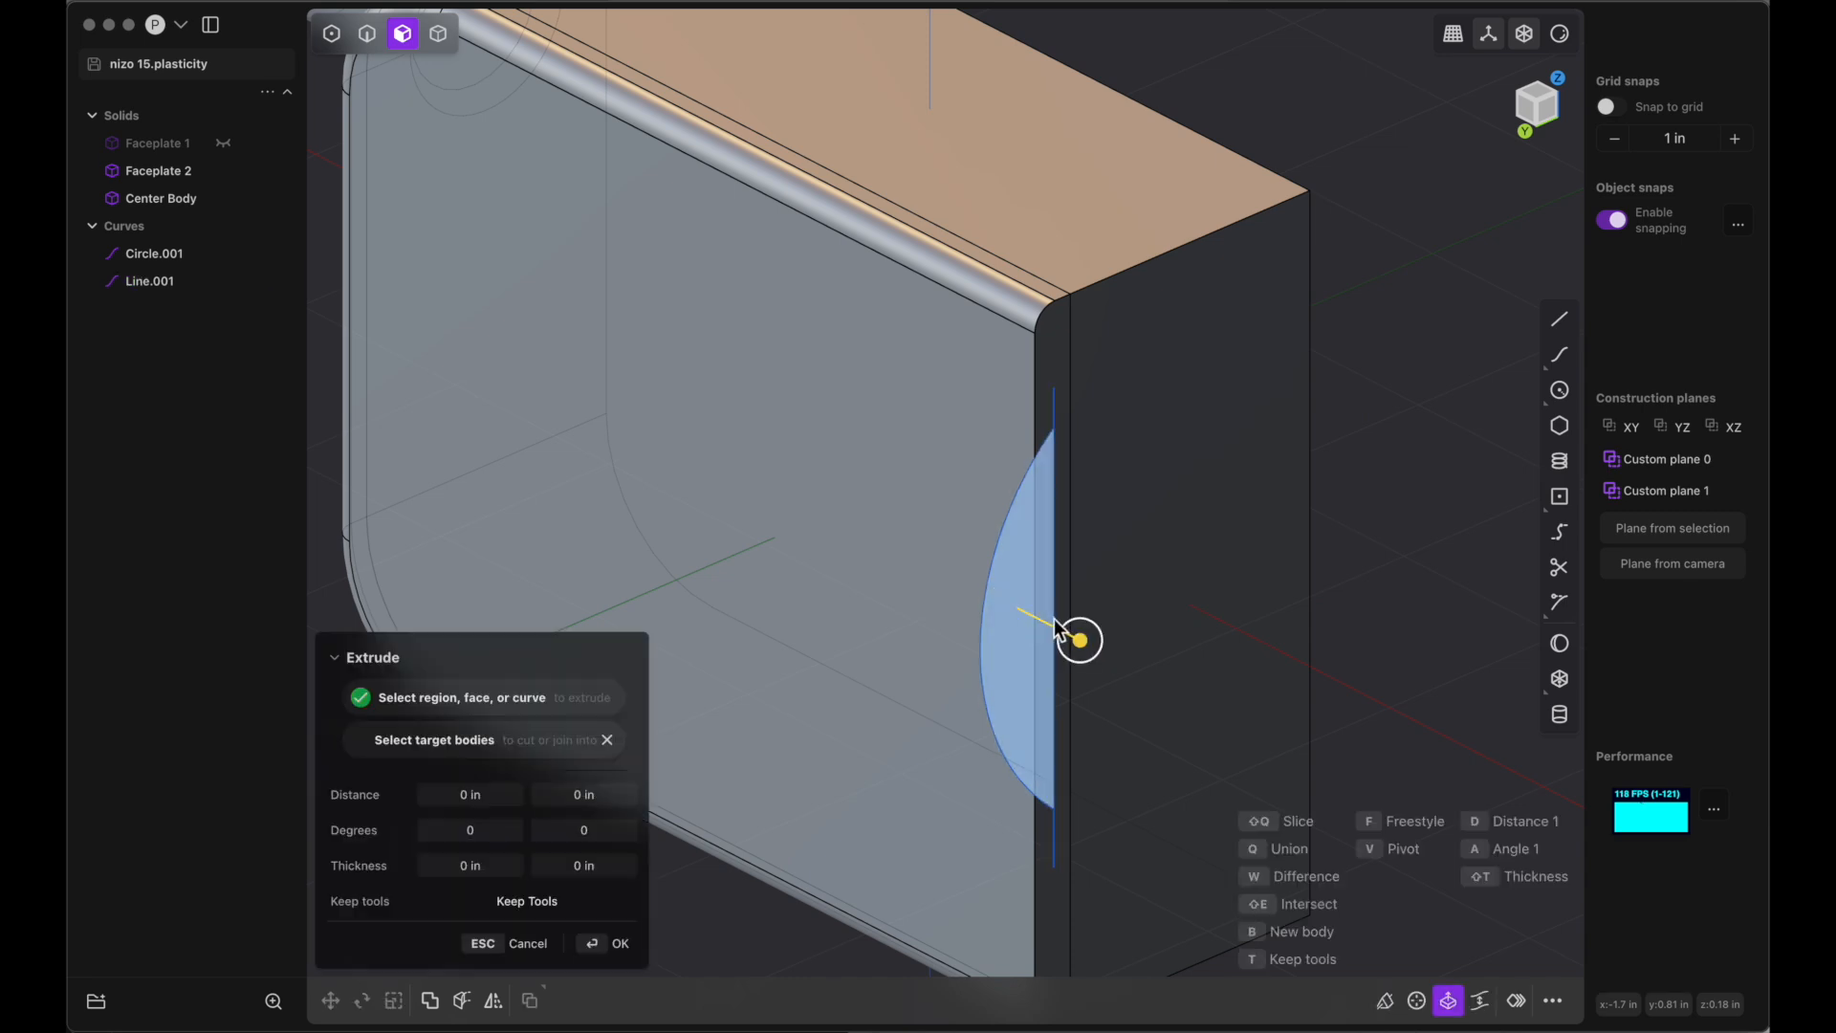
{"action": "left_click_drag", "start_coordinate": [1078, 641], "coordinate": [685, 447]}
{"action": "middle_click_drag", "start_coordinate": [684, 447], "coordinate": [685, 448]}
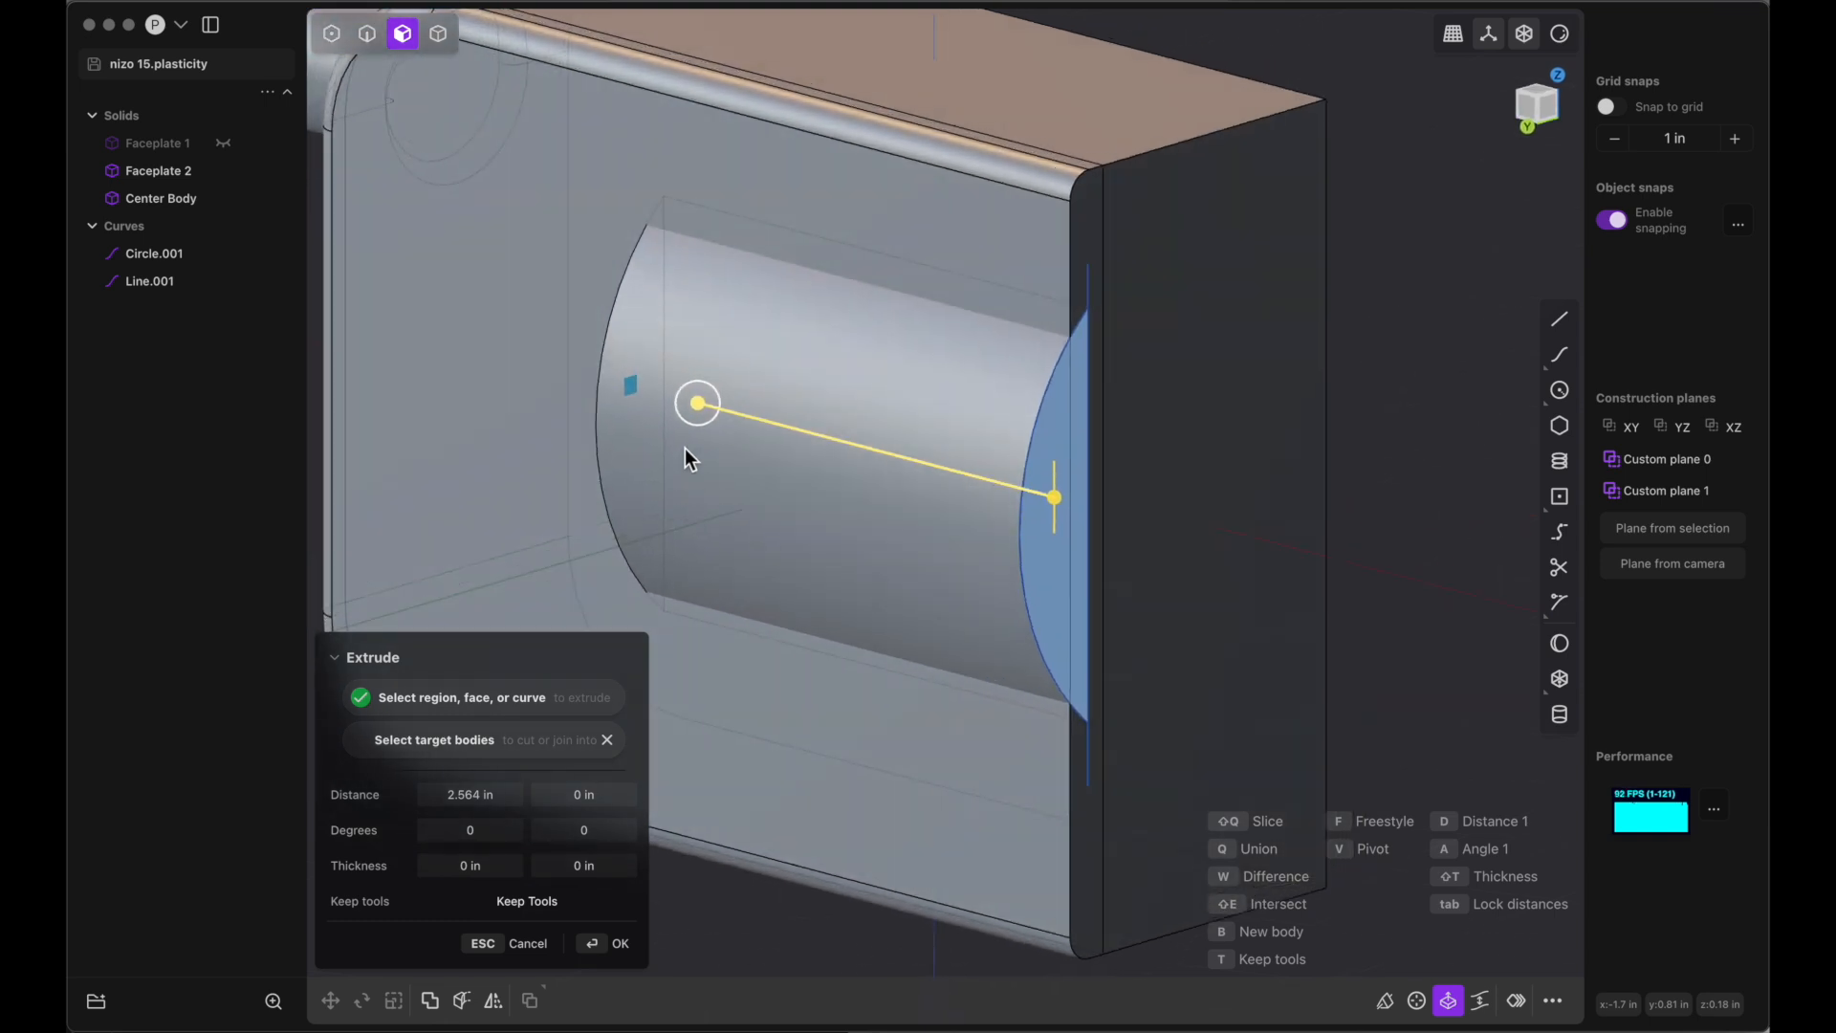
{"action": "key", "text": "Return"}
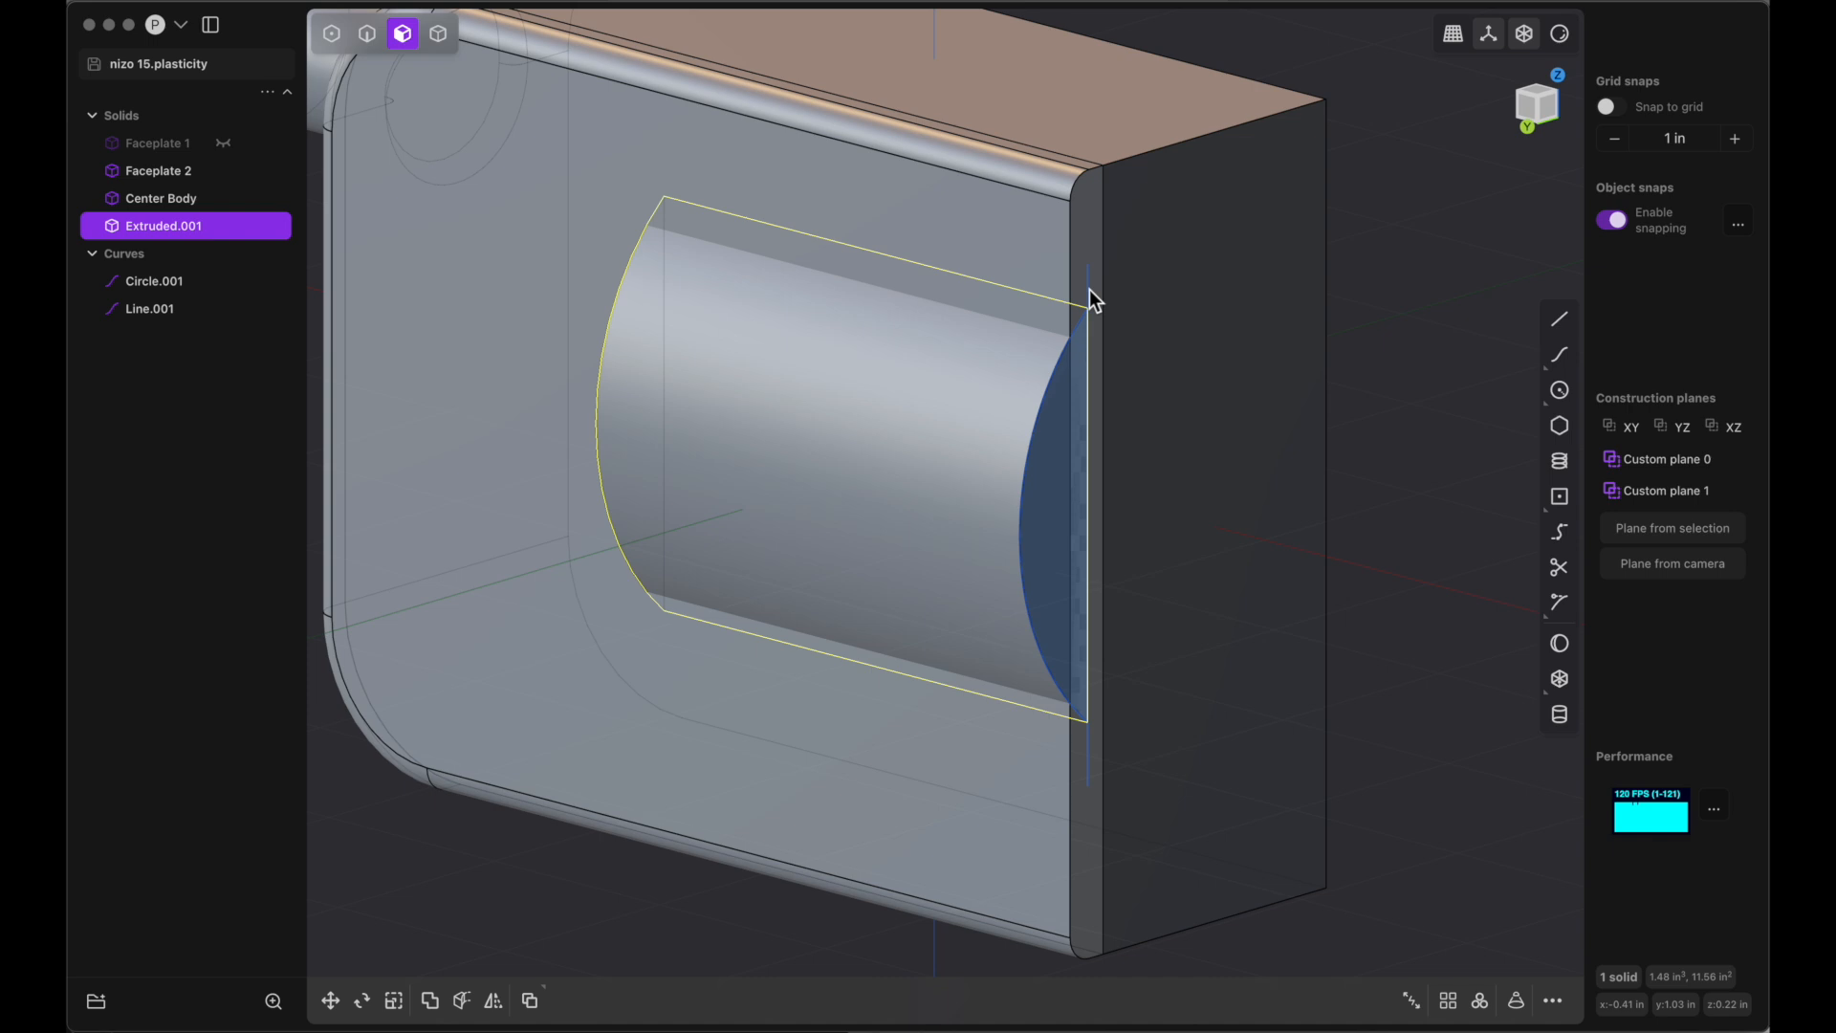
Delete the vertical line curve used for trimming the circle
{"action": "left_click", "coordinate": [367, 34]}
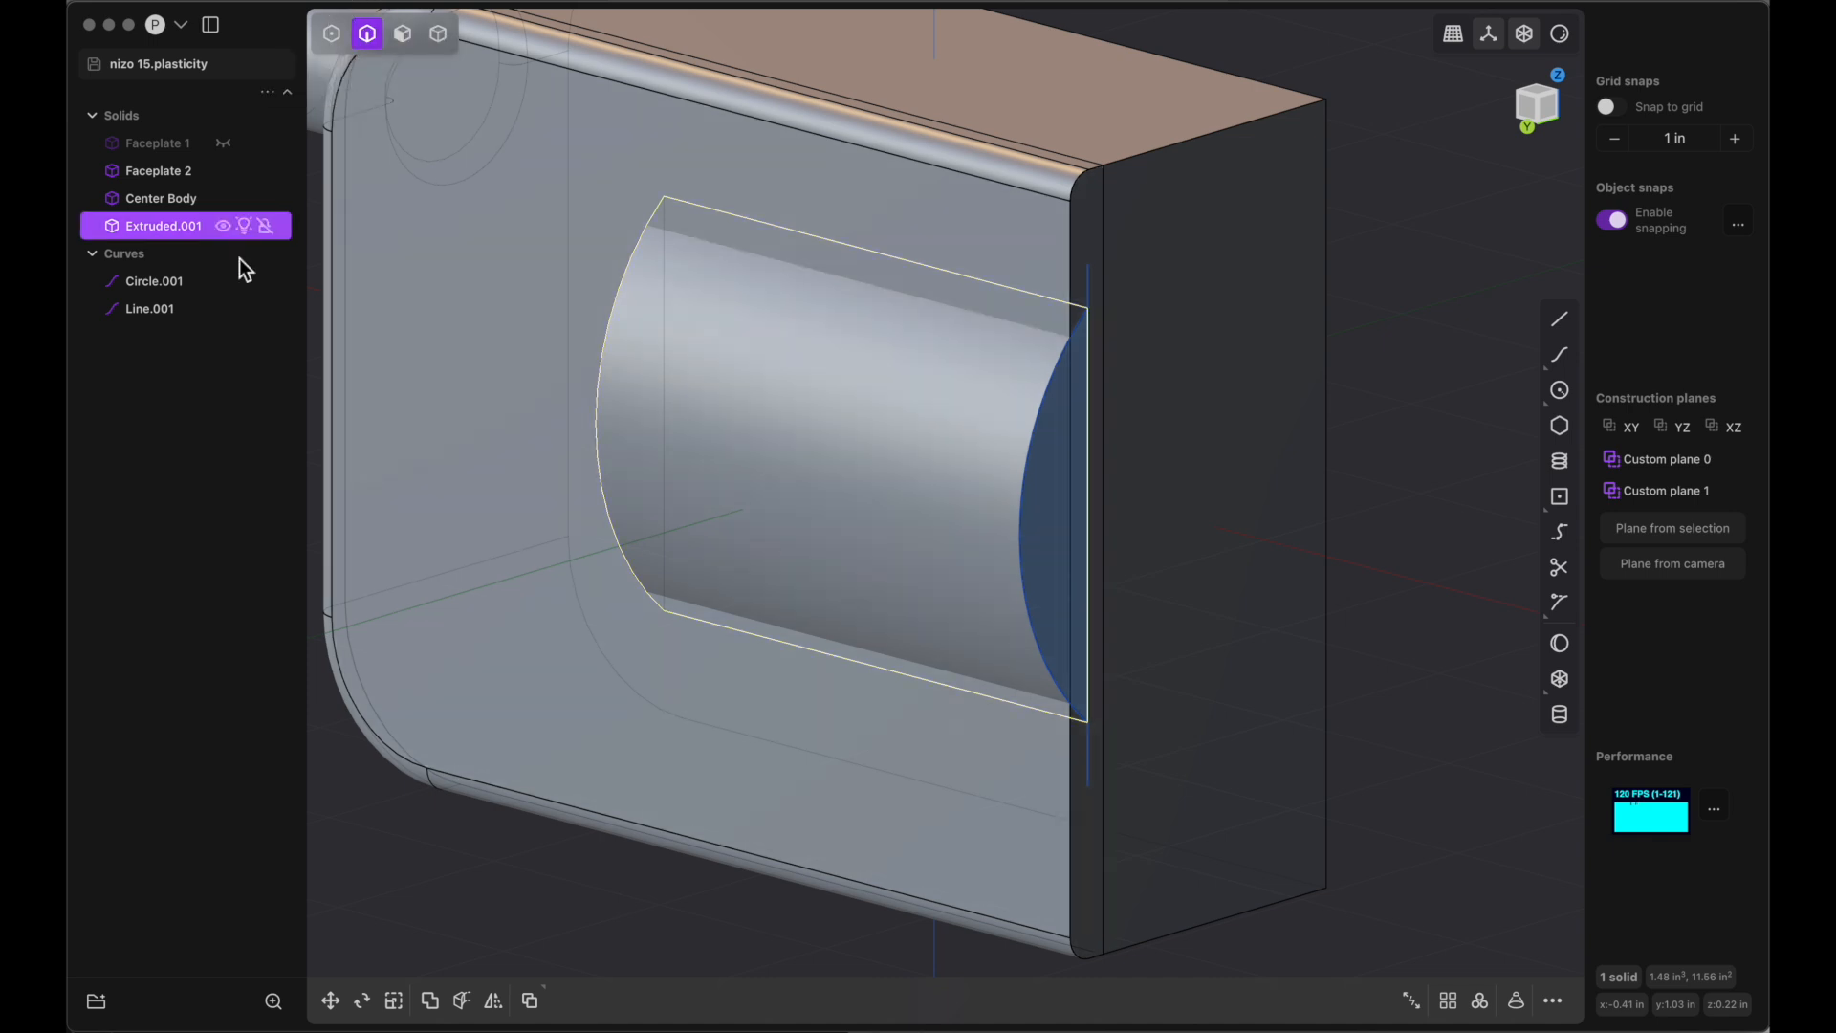
{"action": "left_click", "coordinate": [1089, 285]}
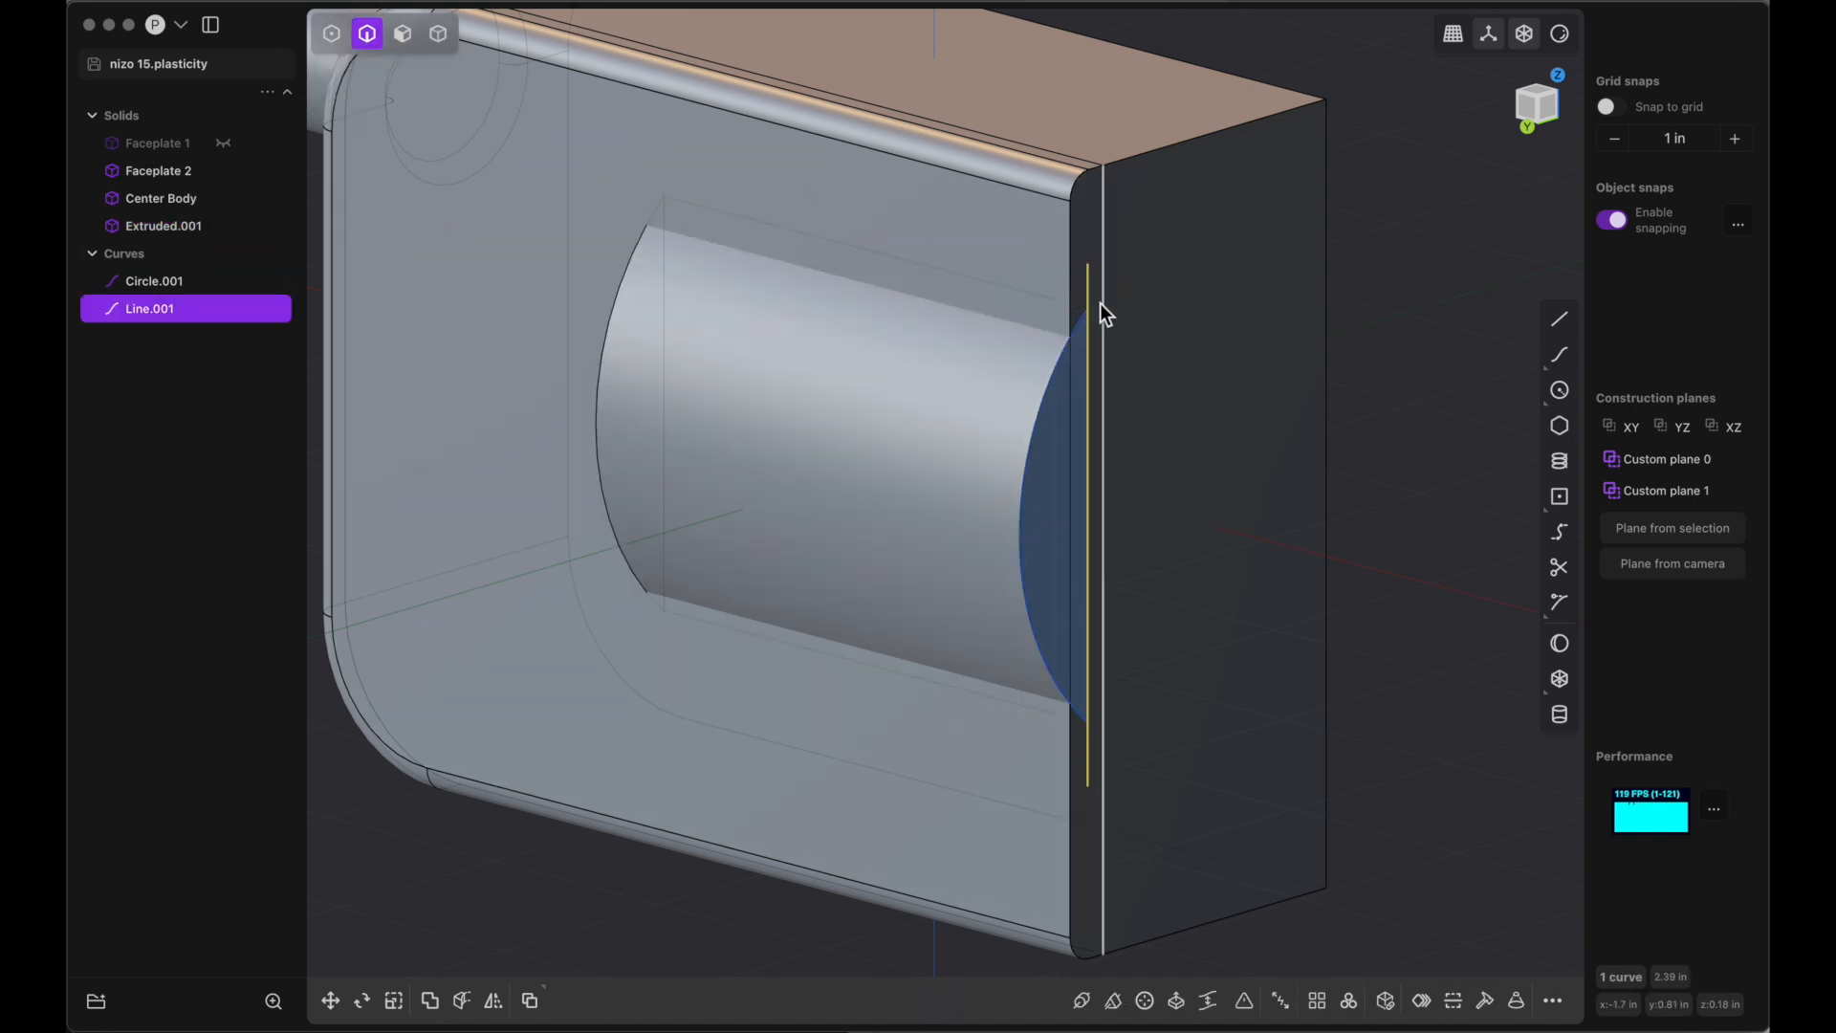
{"action": "key", "text": "Delete"}
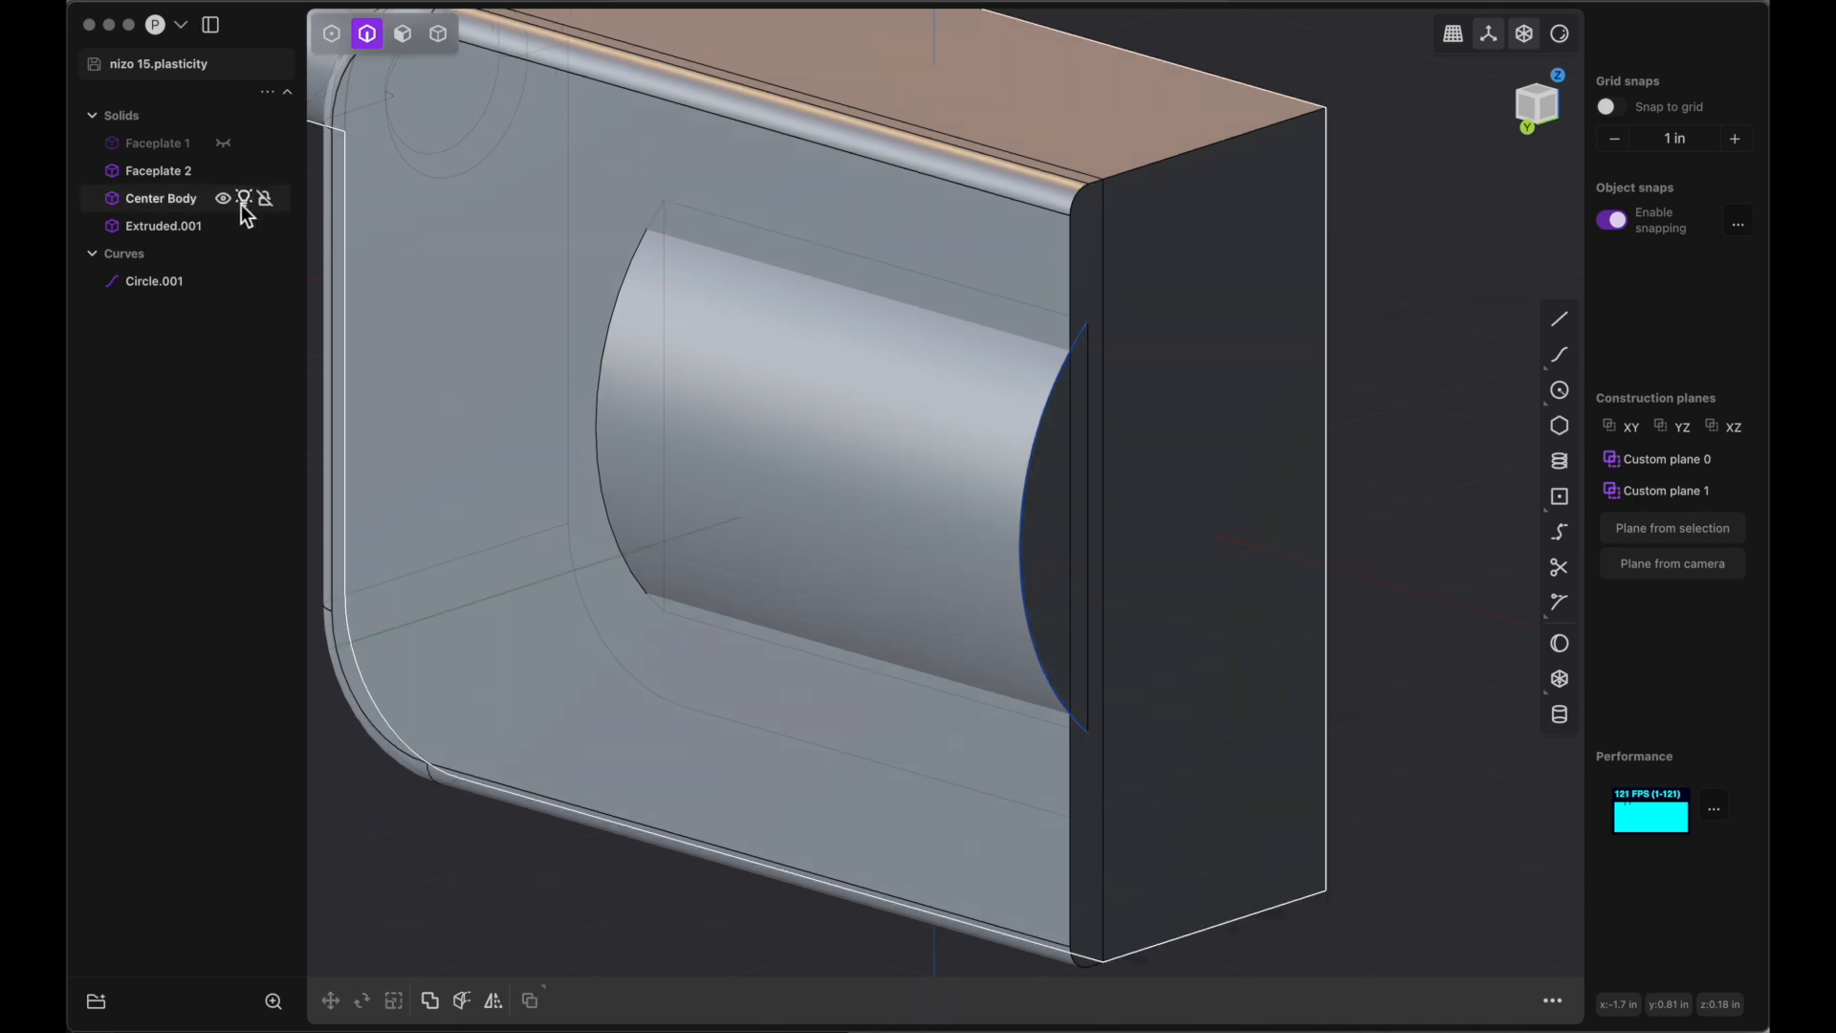
Hide Faceplate 2 and Center Body to isolate the extruded segment, viewed from its flat inner side
{"action": "left_click", "coordinate": [226, 172]}
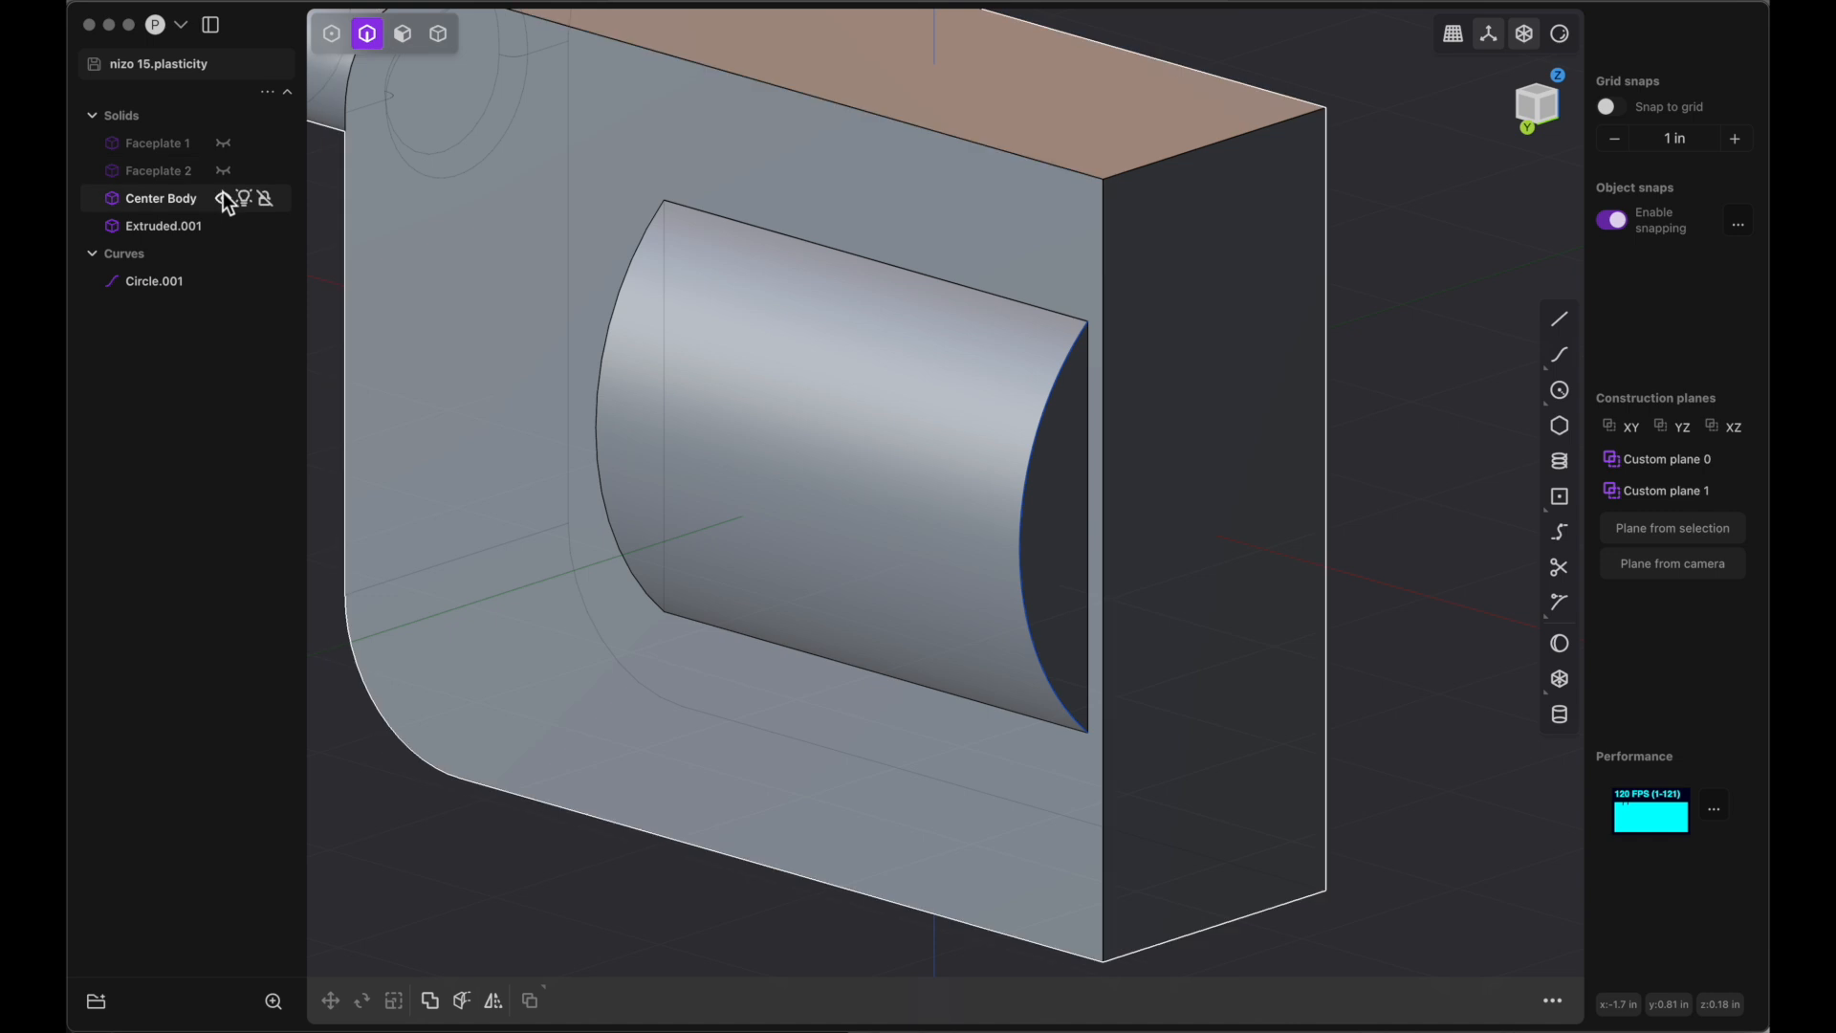
{"action": "left_click", "coordinate": [224, 201]}
{"action": "middle_click_drag", "start_coordinate": [731, 416], "coordinate": [731, 416]}
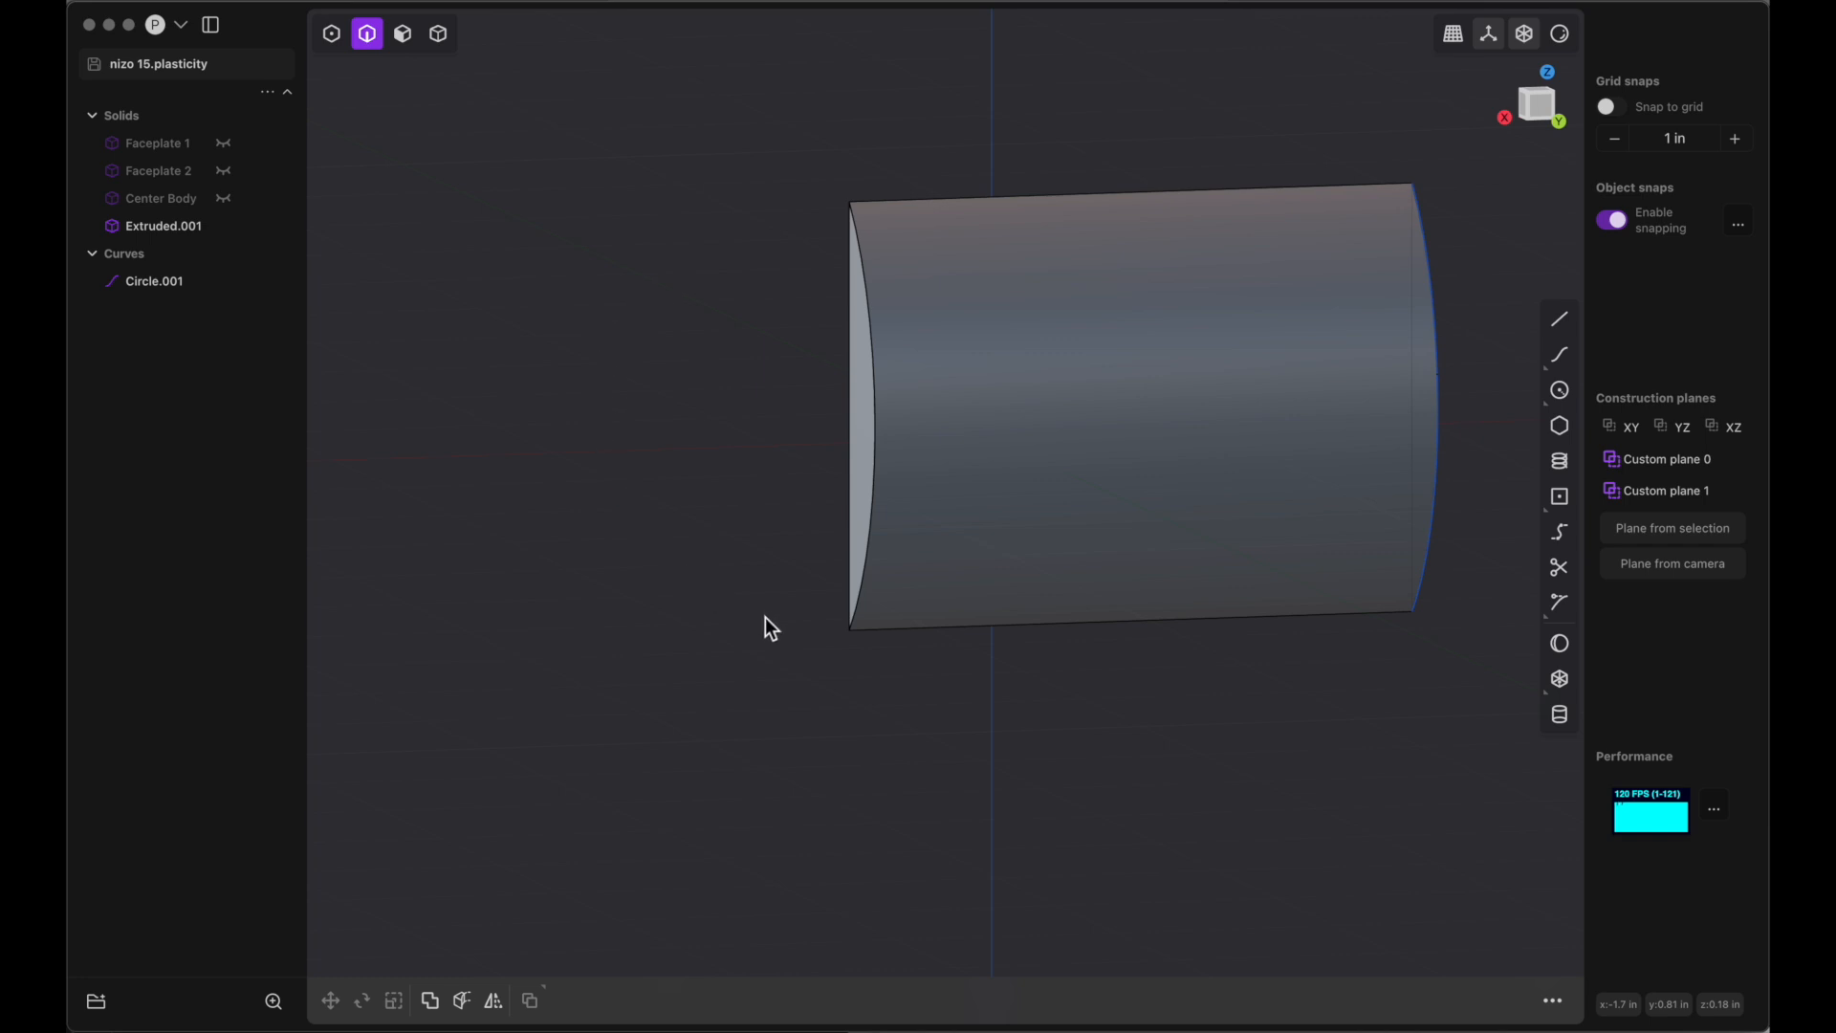
{"action": "middle_click_drag", "start_coordinate": [823, 620], "coordinate": [823, 620]}
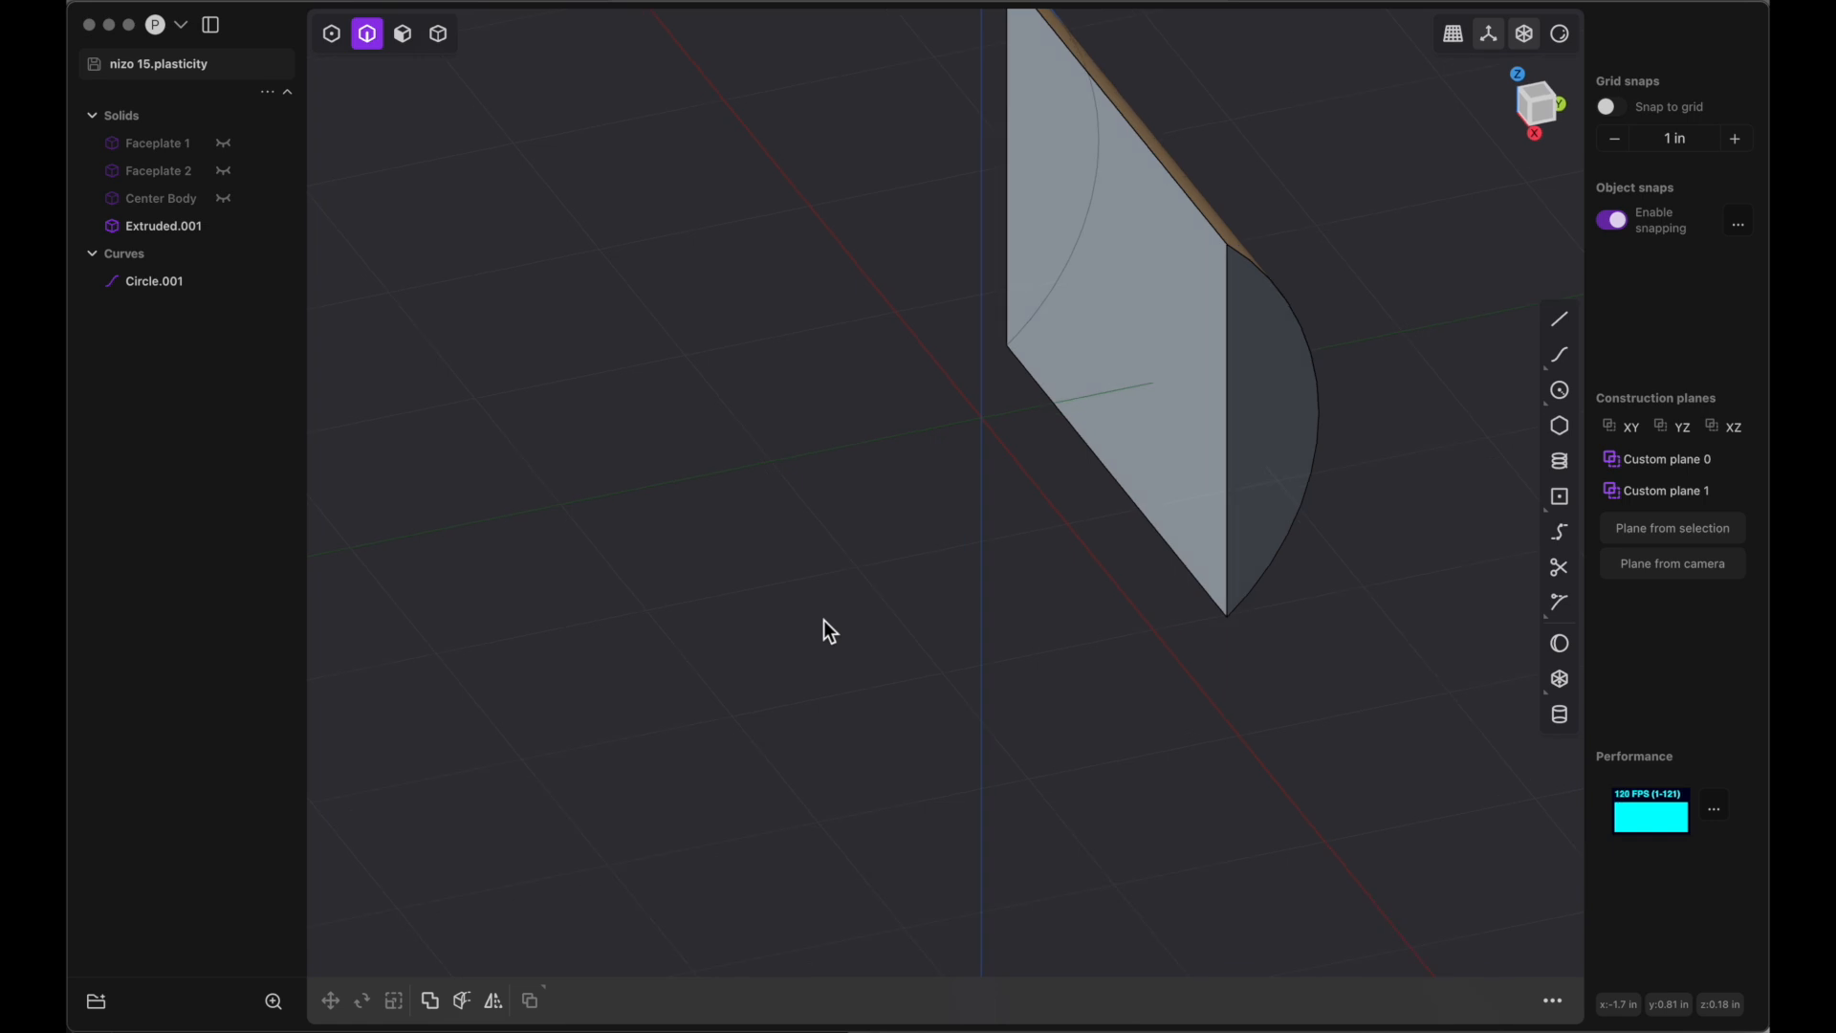
Unjoin all faces of the extruded segment solid into separate sheets
{"action": "left_click", "coordinate": [438, 33]}
{"action": "left_click", "coordinate": [1175, 382]}
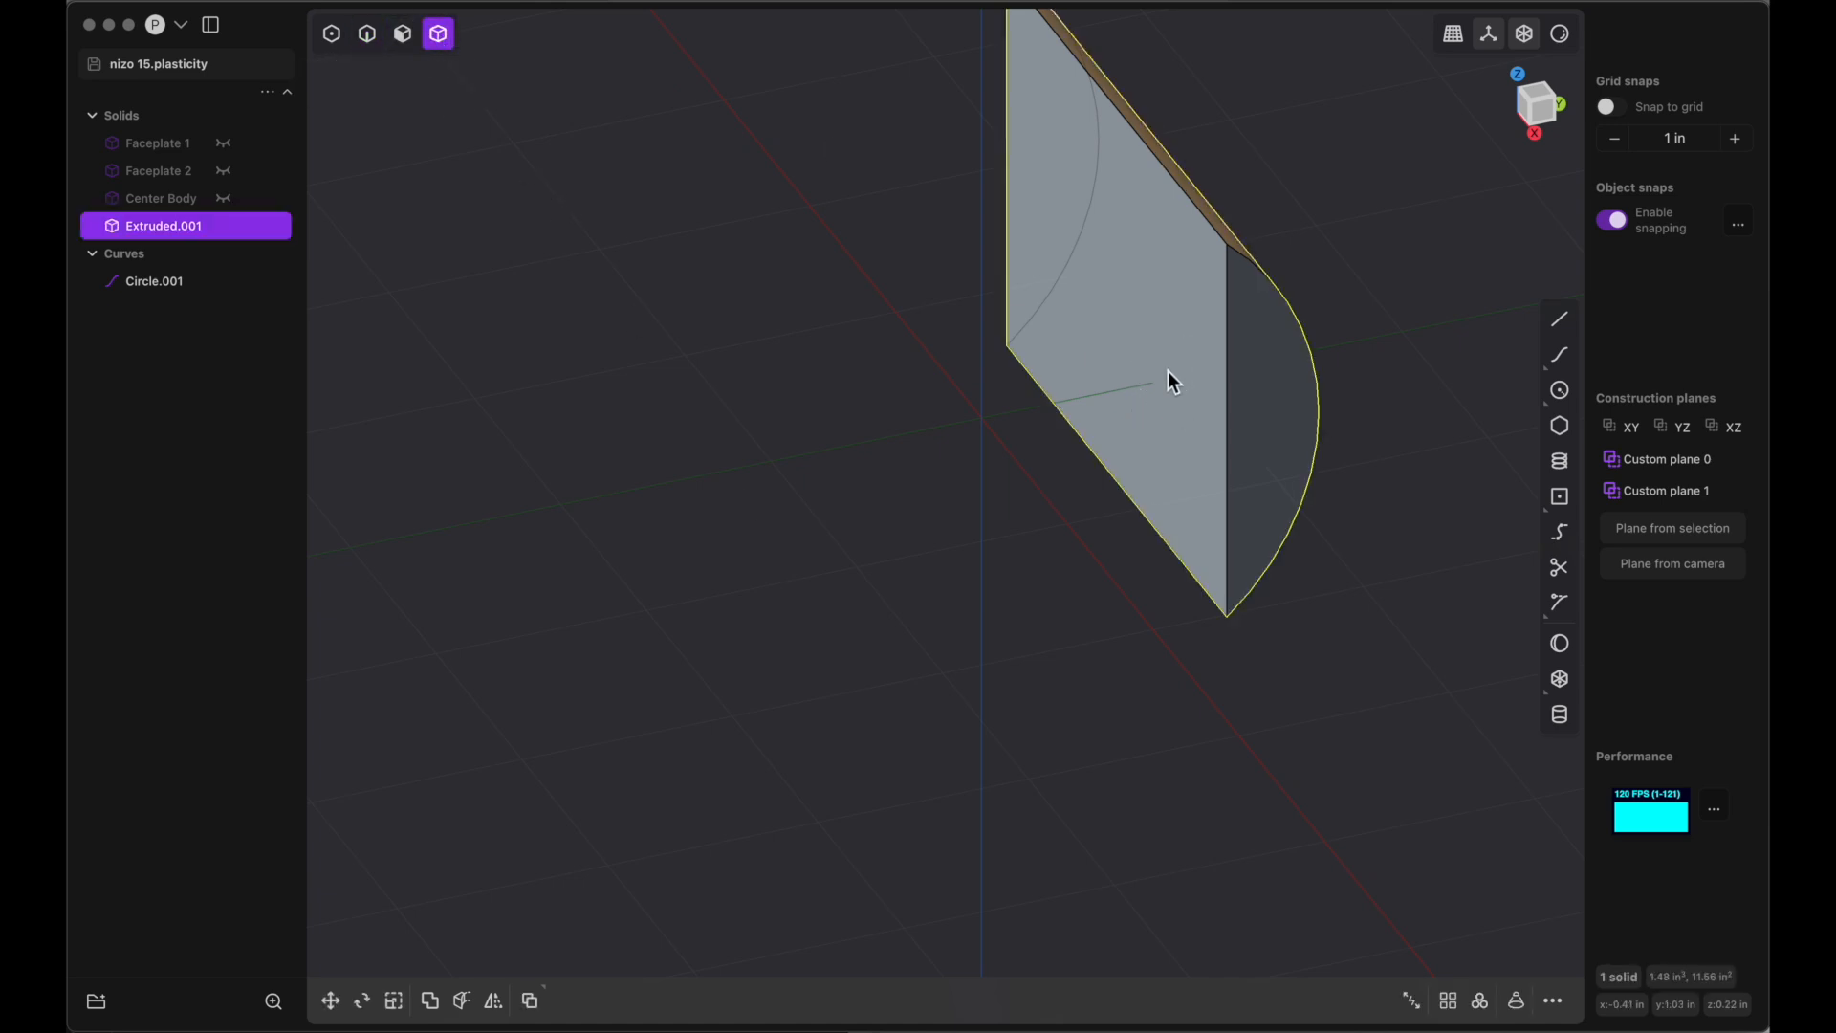
{"action": "left_click", "coordinate": [1413, 1001]}
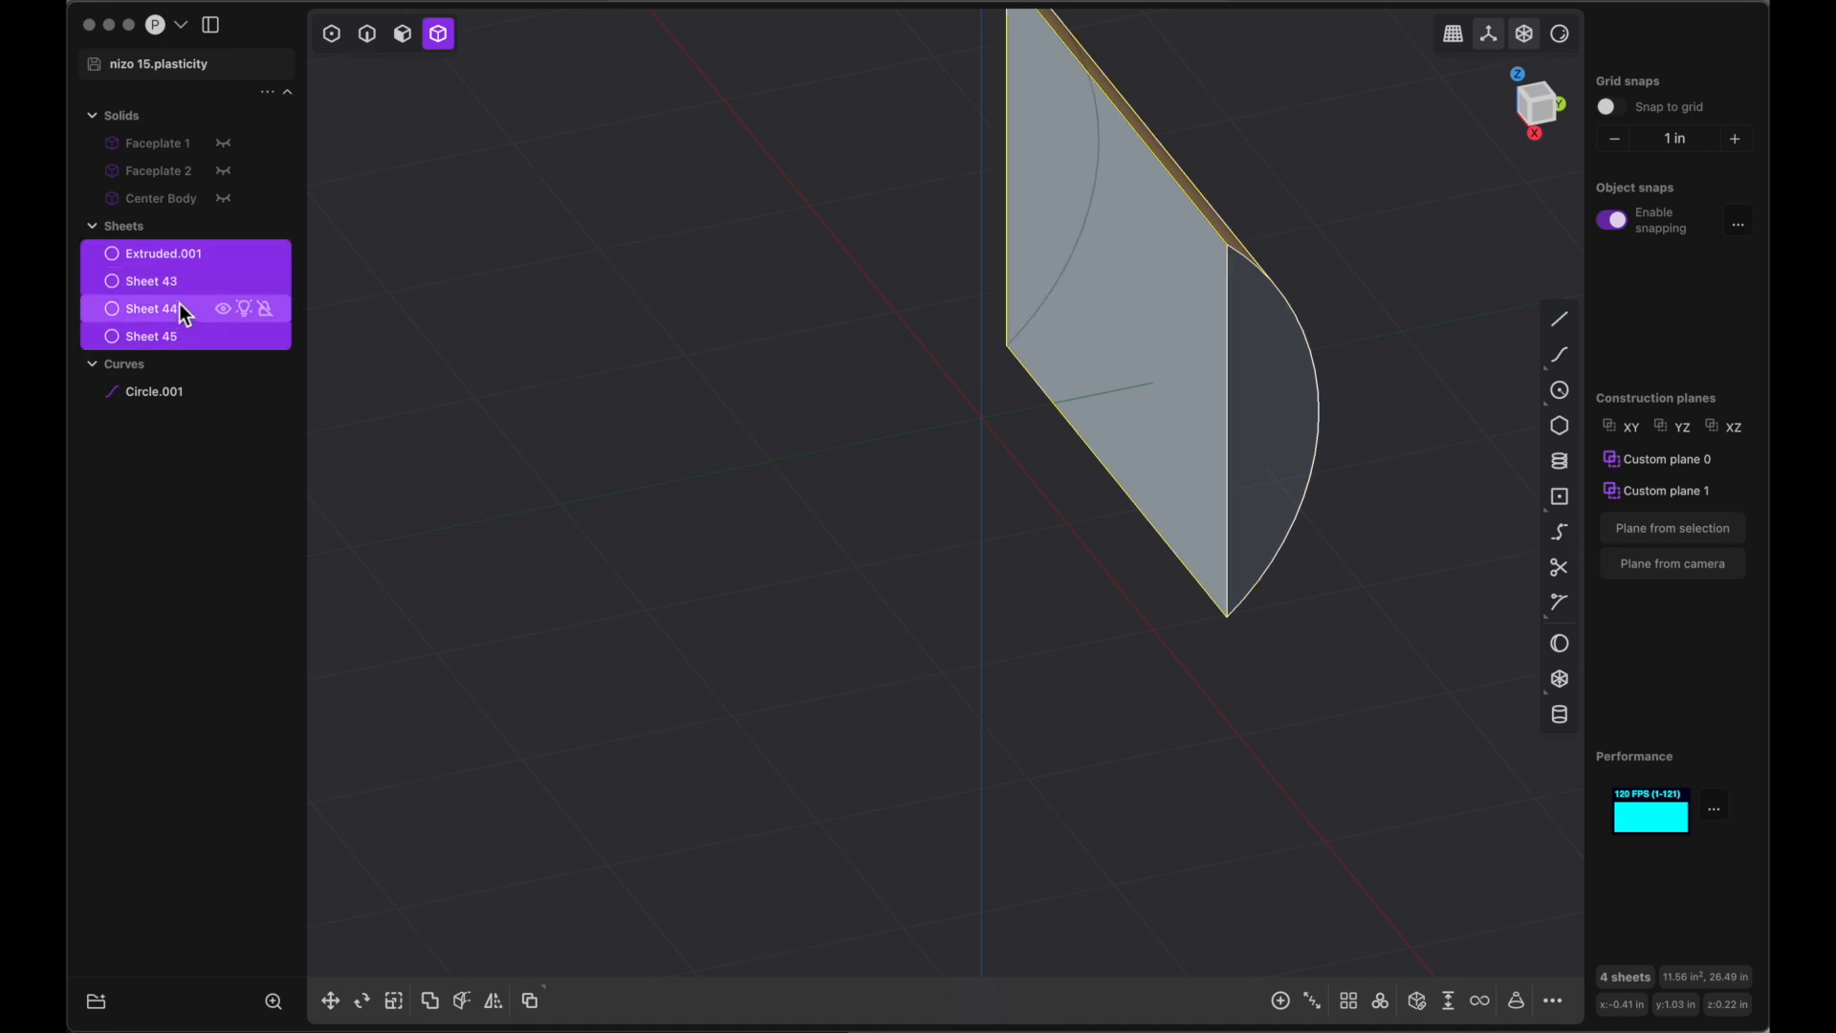
Delete the flat rectangular sheet and the end cap opposite the circle curve, and save the file as version nizo 16
{"action": "key", "text": "f"}
{"action": "left_click", "coordinate": [933, 533]}
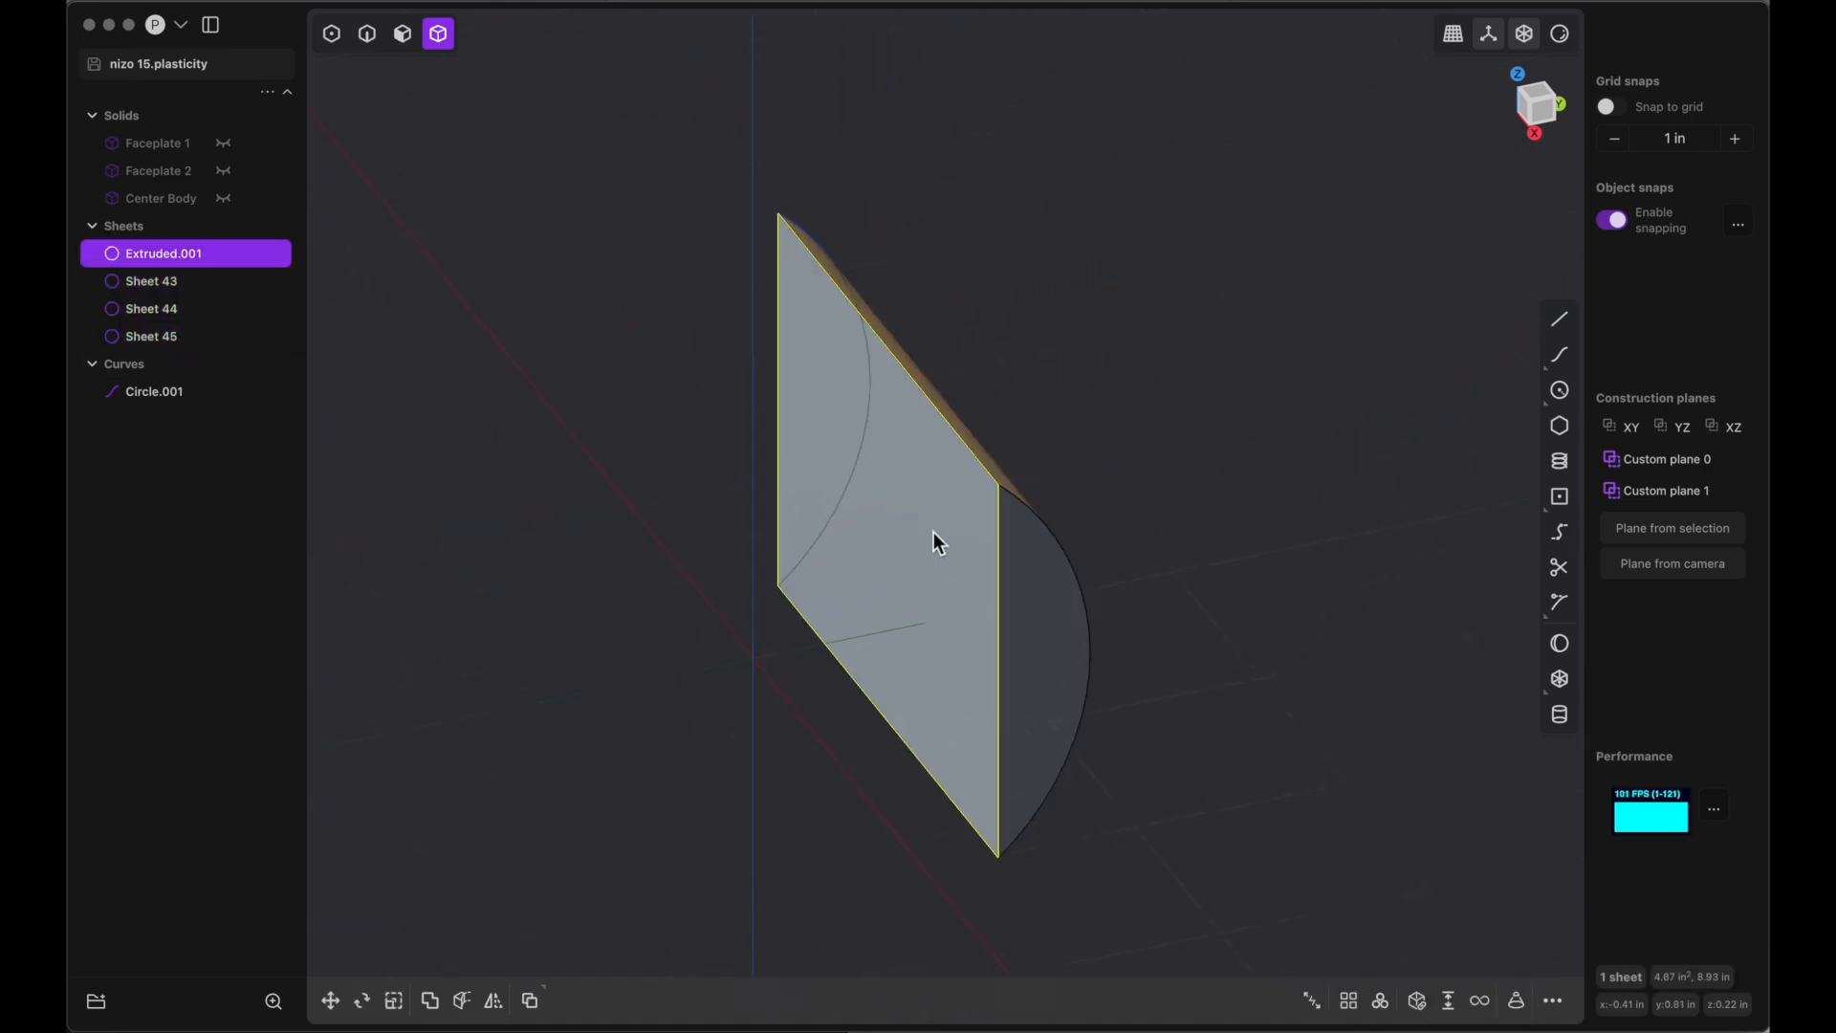
{"action": "key", "text": "Delete"}
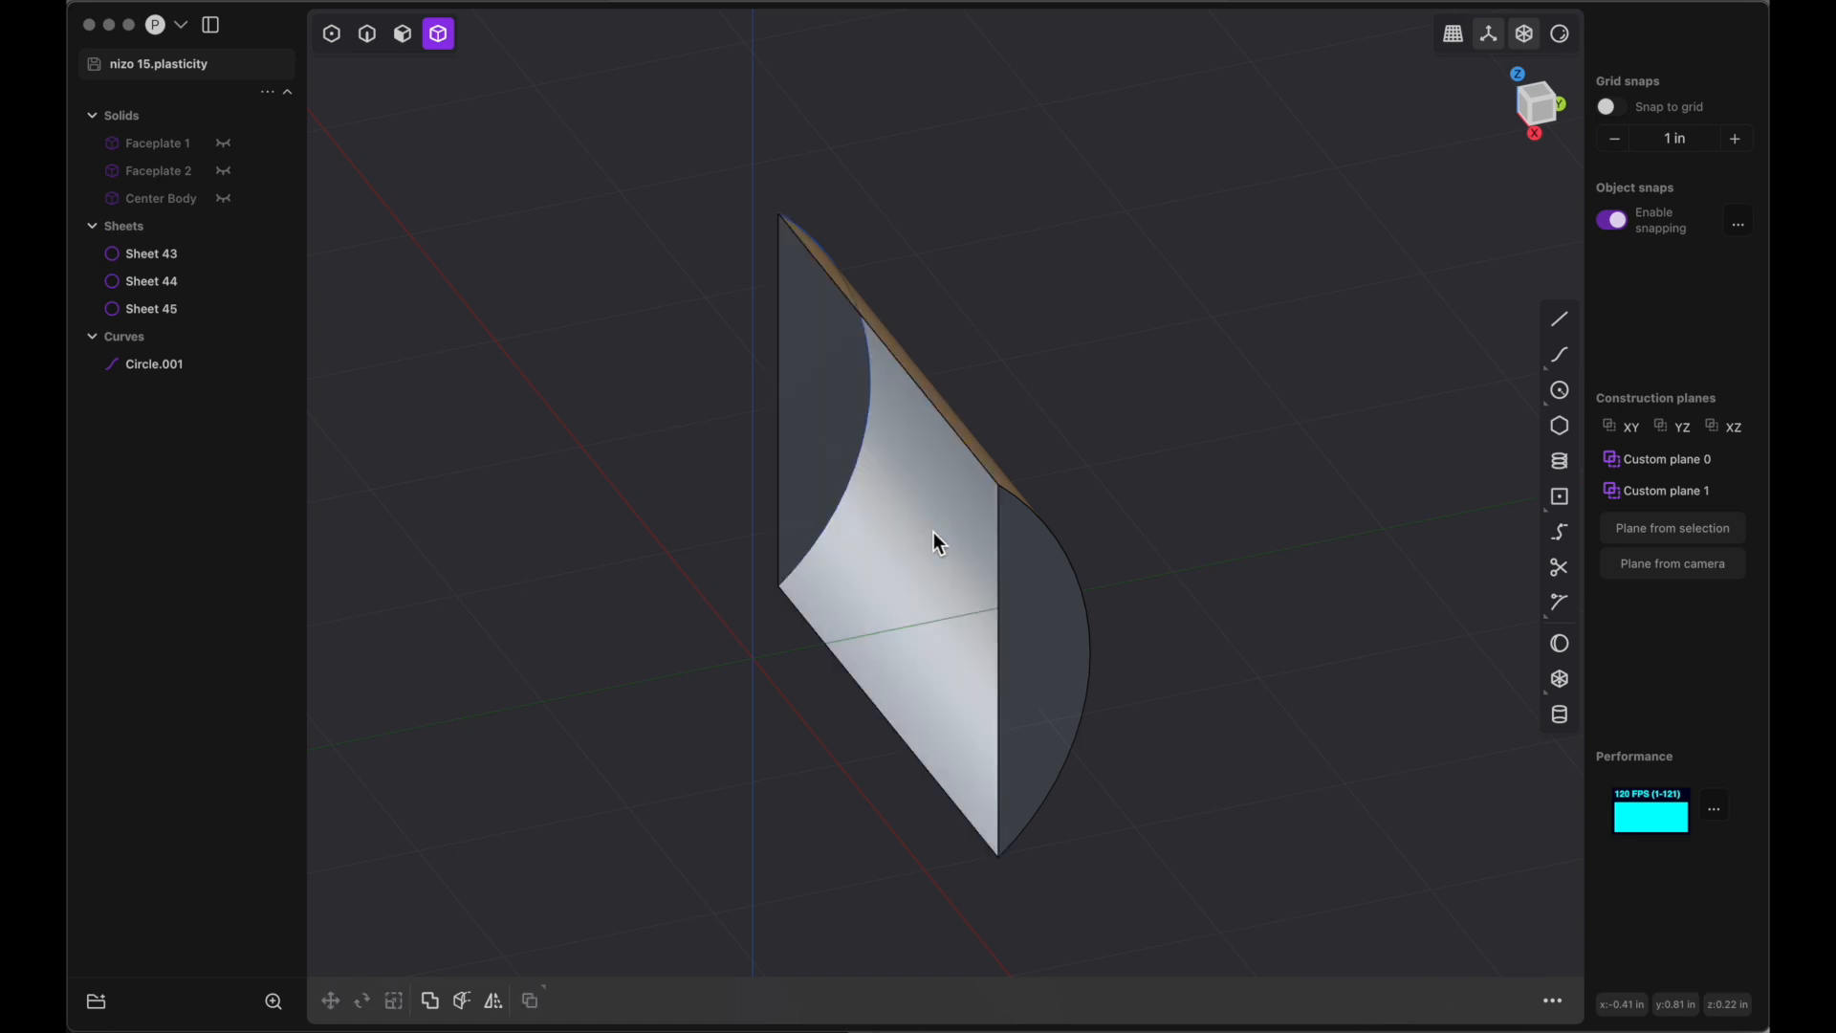
{"action": "left_click", "coordinate": [1037, 598]}
{"action": "middle_click_drag", "start_coordinate": [1035, 589], "coordinate": [1035, 589]}
{"action": "key", "text": "Delete"}
{"action": "key", "text": "super+alt+s"}
Duplicate the curved sheet's arched end edge, on the side opposite the circle curve, as a separate curve
{"action": "key", "text": "2"}
{"action": "left_click", "coordinate": [789, 400]}
{"action": "key", "text": "e"}
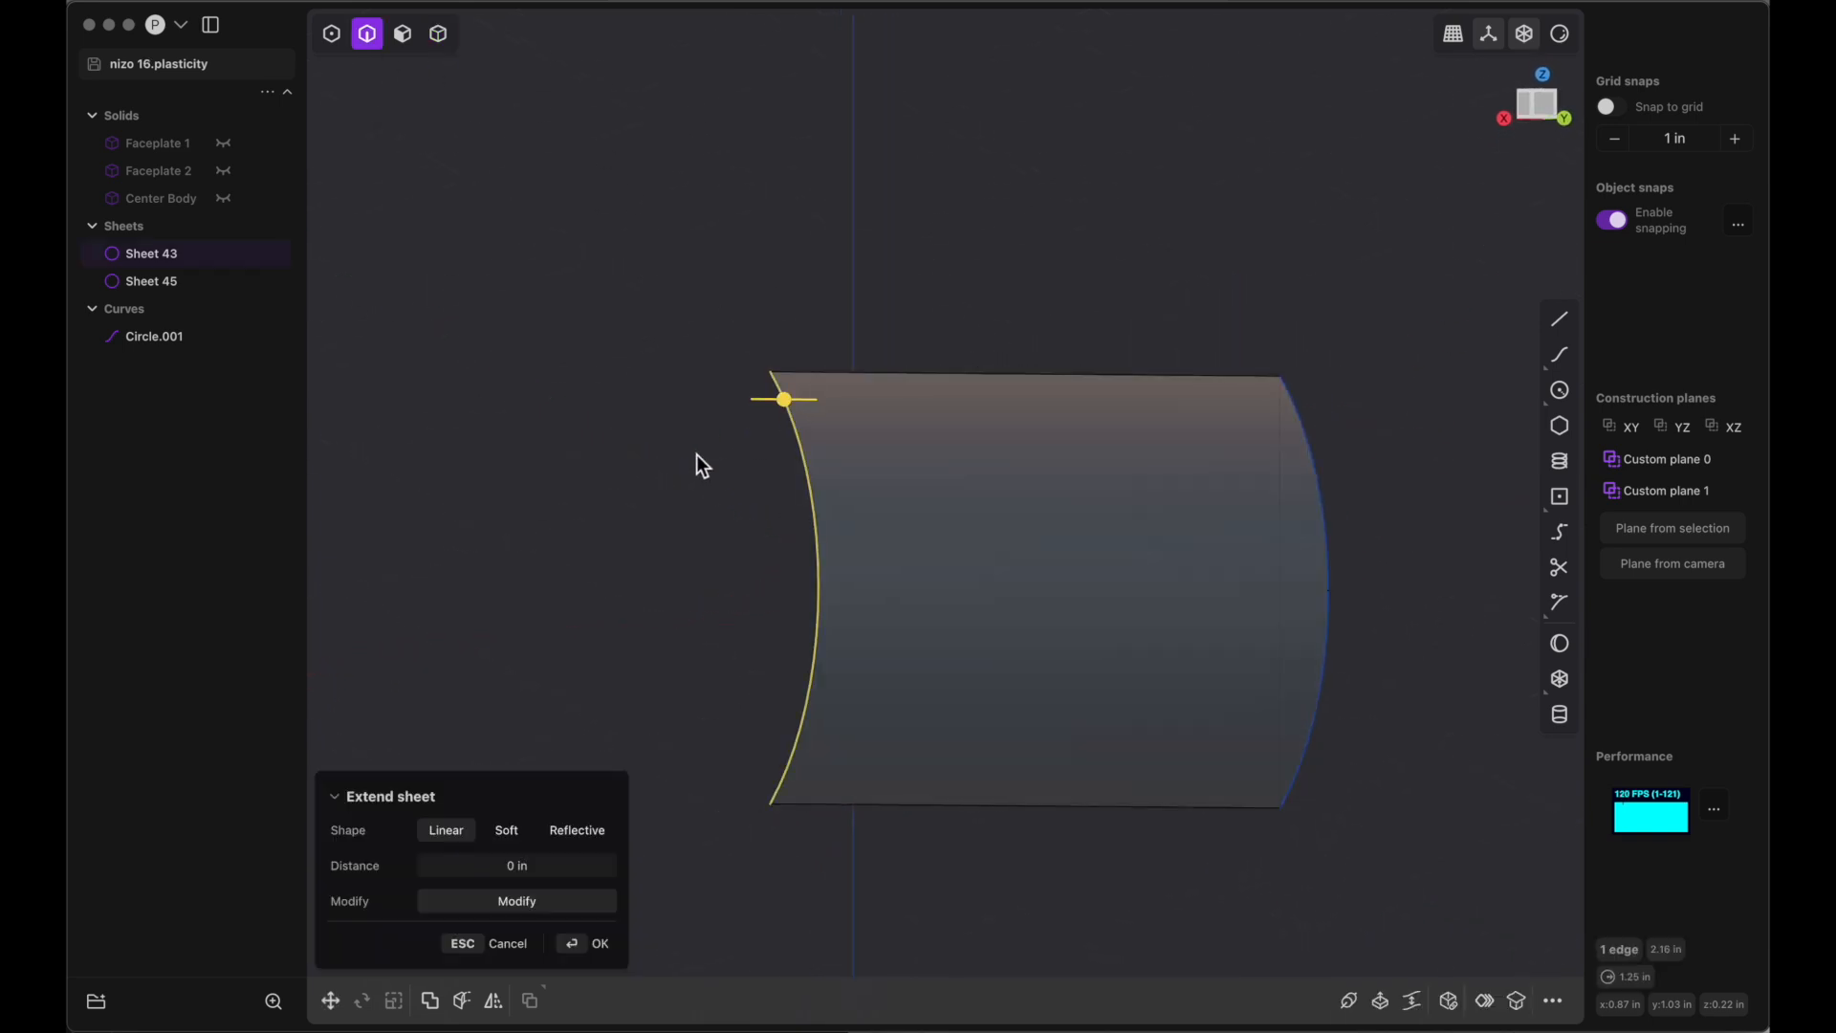
{"action": "middle_click_drag", "start_coordinate": [697, 456], "coordinate": [697, 456]}
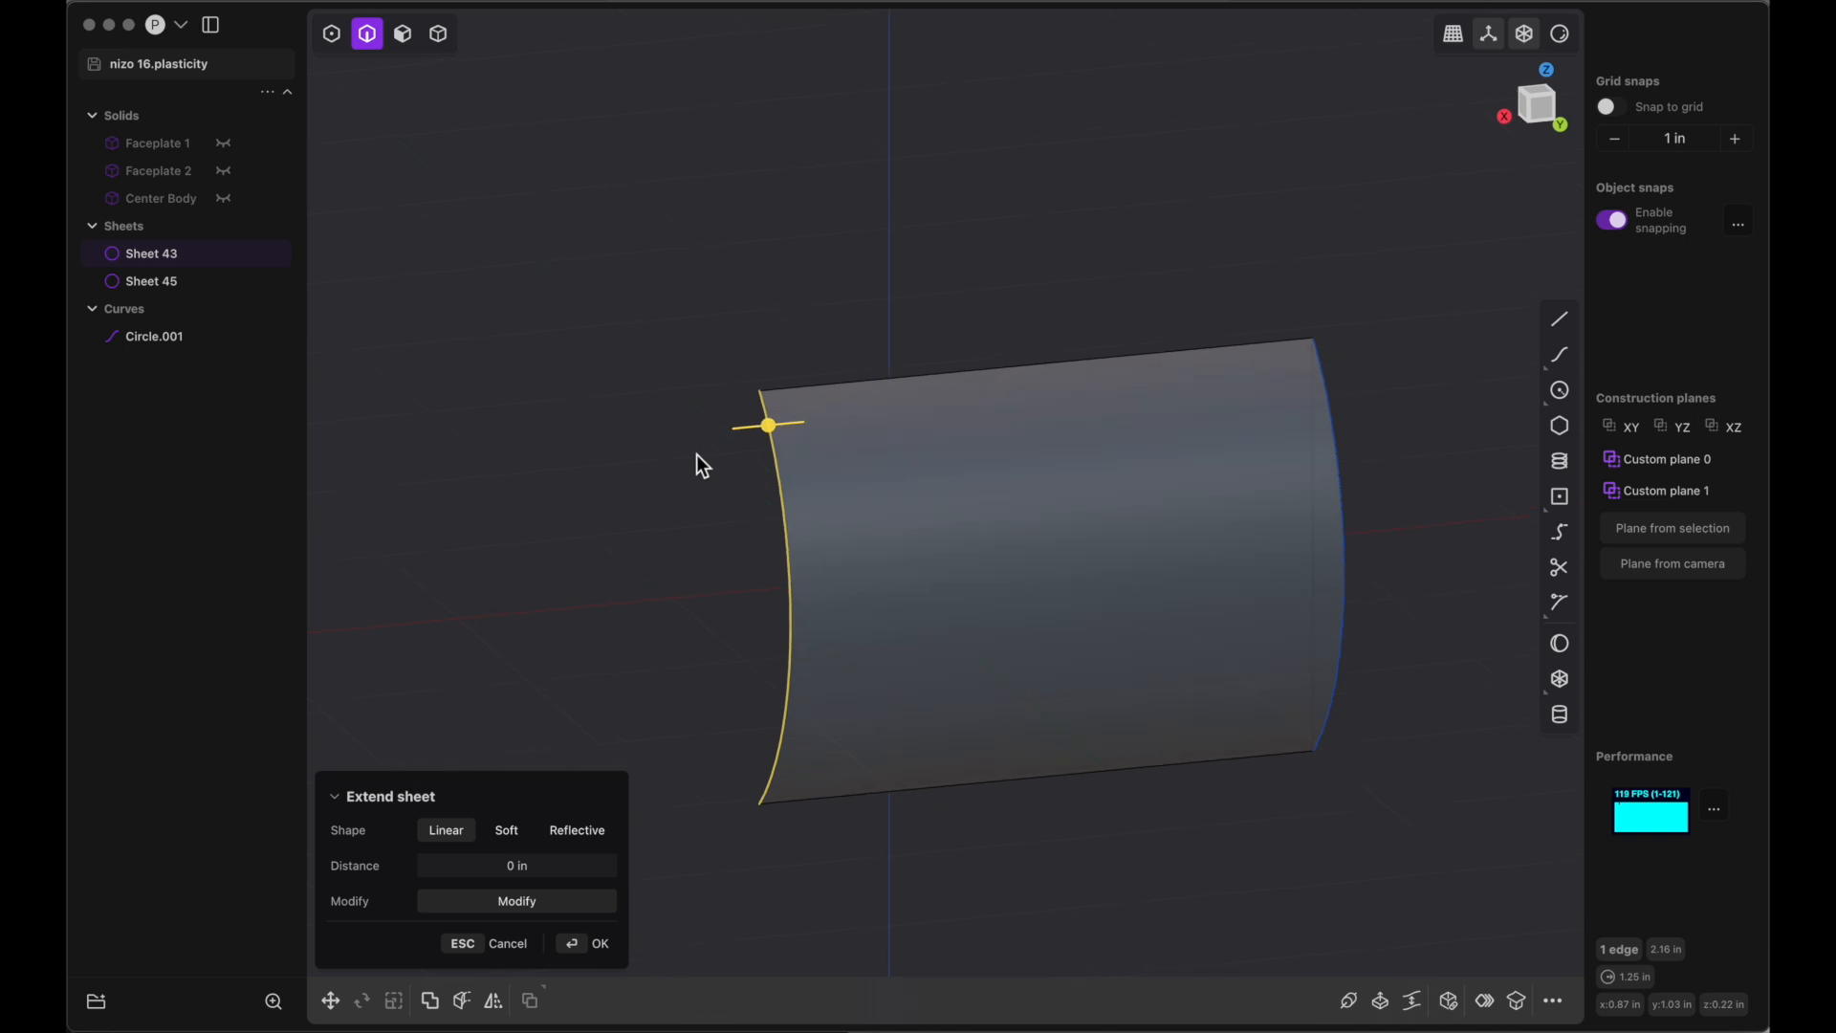
{"action": "key", "text": "shift+d"}
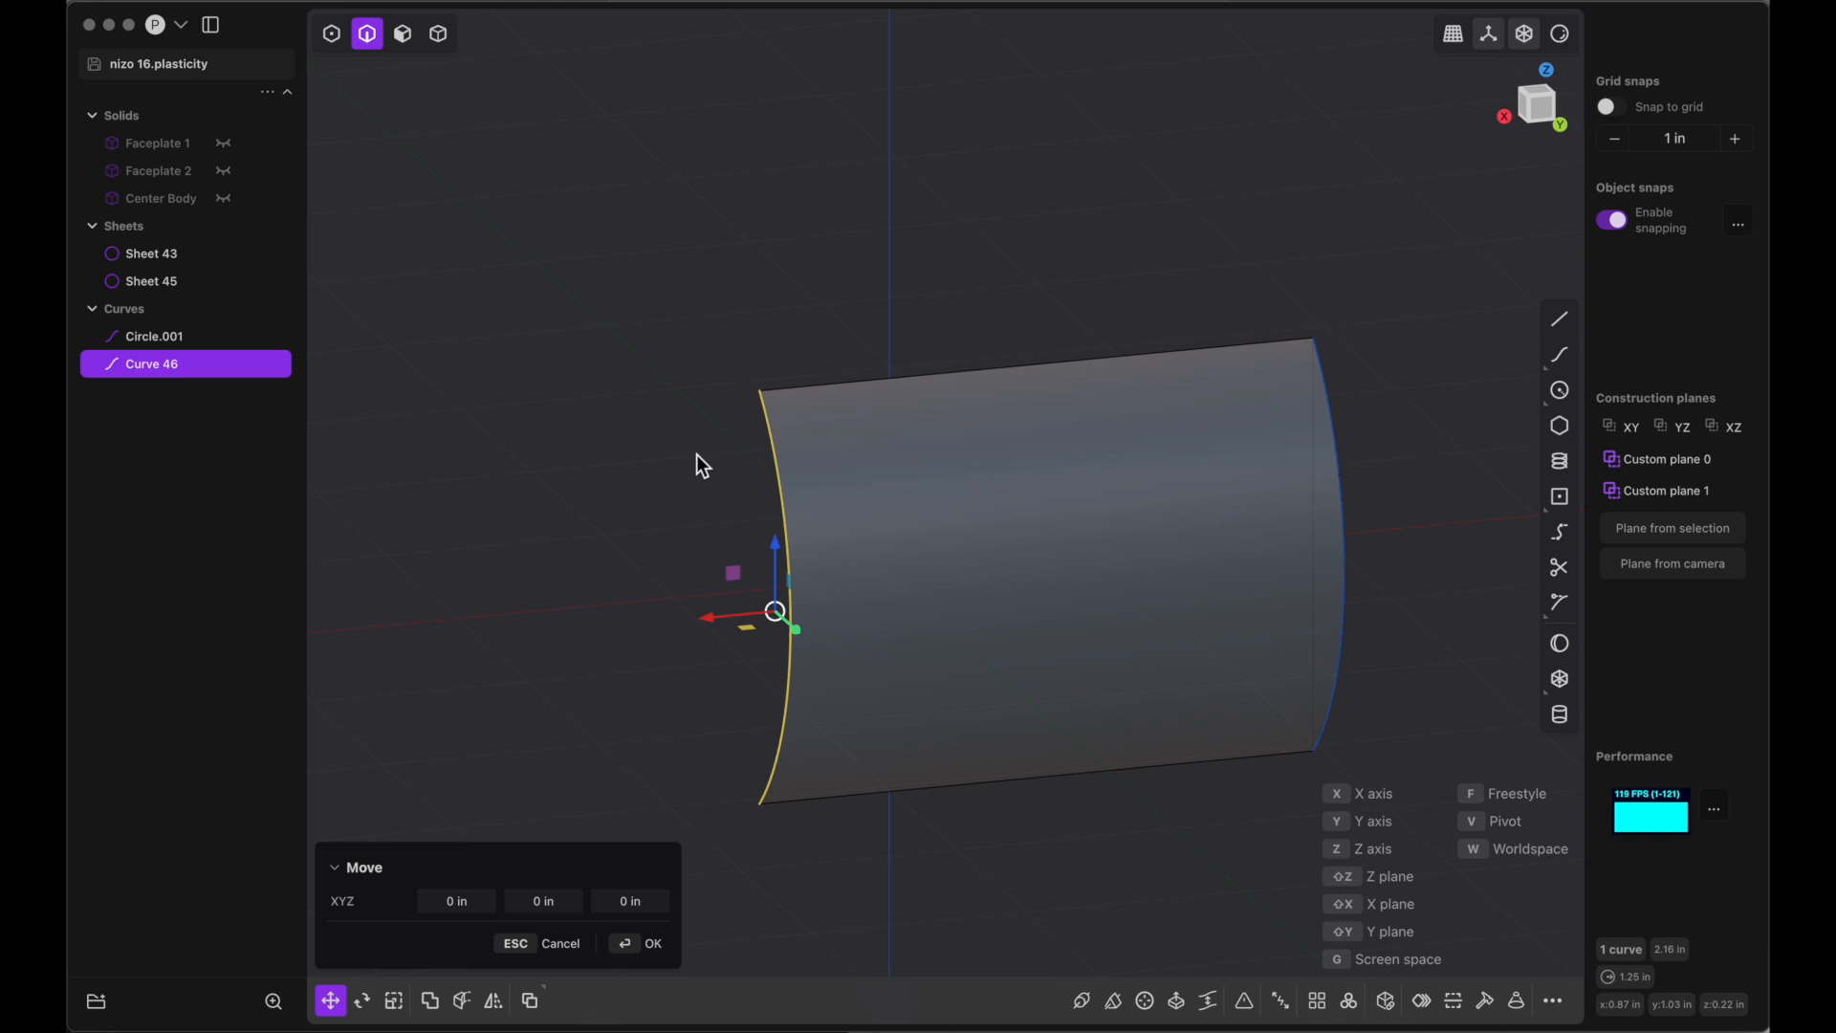
Draw a horizontal line about 1.07 in long outward from the duplicated curve's midpoint in the straight-on view of the sheet
{"action": "left_click", "coordinate": [1564, 315]}
{"action": "left_click", "coordinate": [1564, 322]}
{"action": "left_click", "coordinate": [1541, 107]}
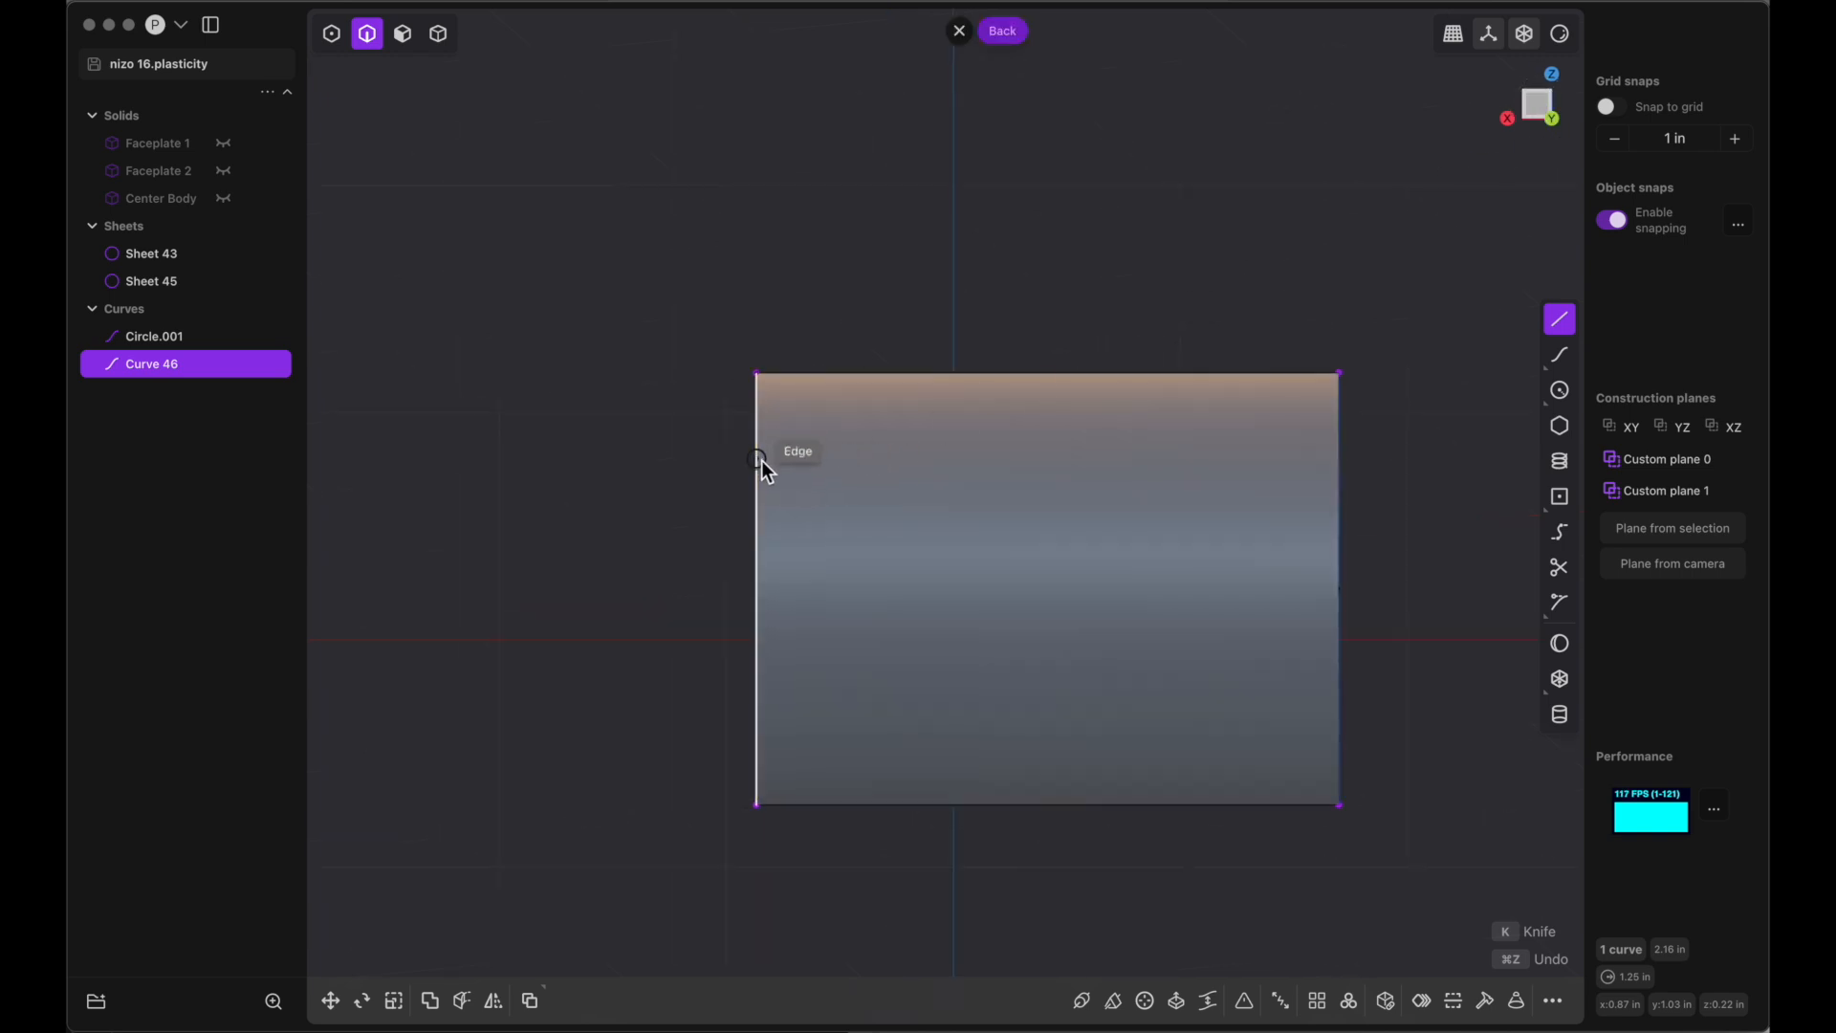
{"action": "left_click", "coordinate": [757, 587]}
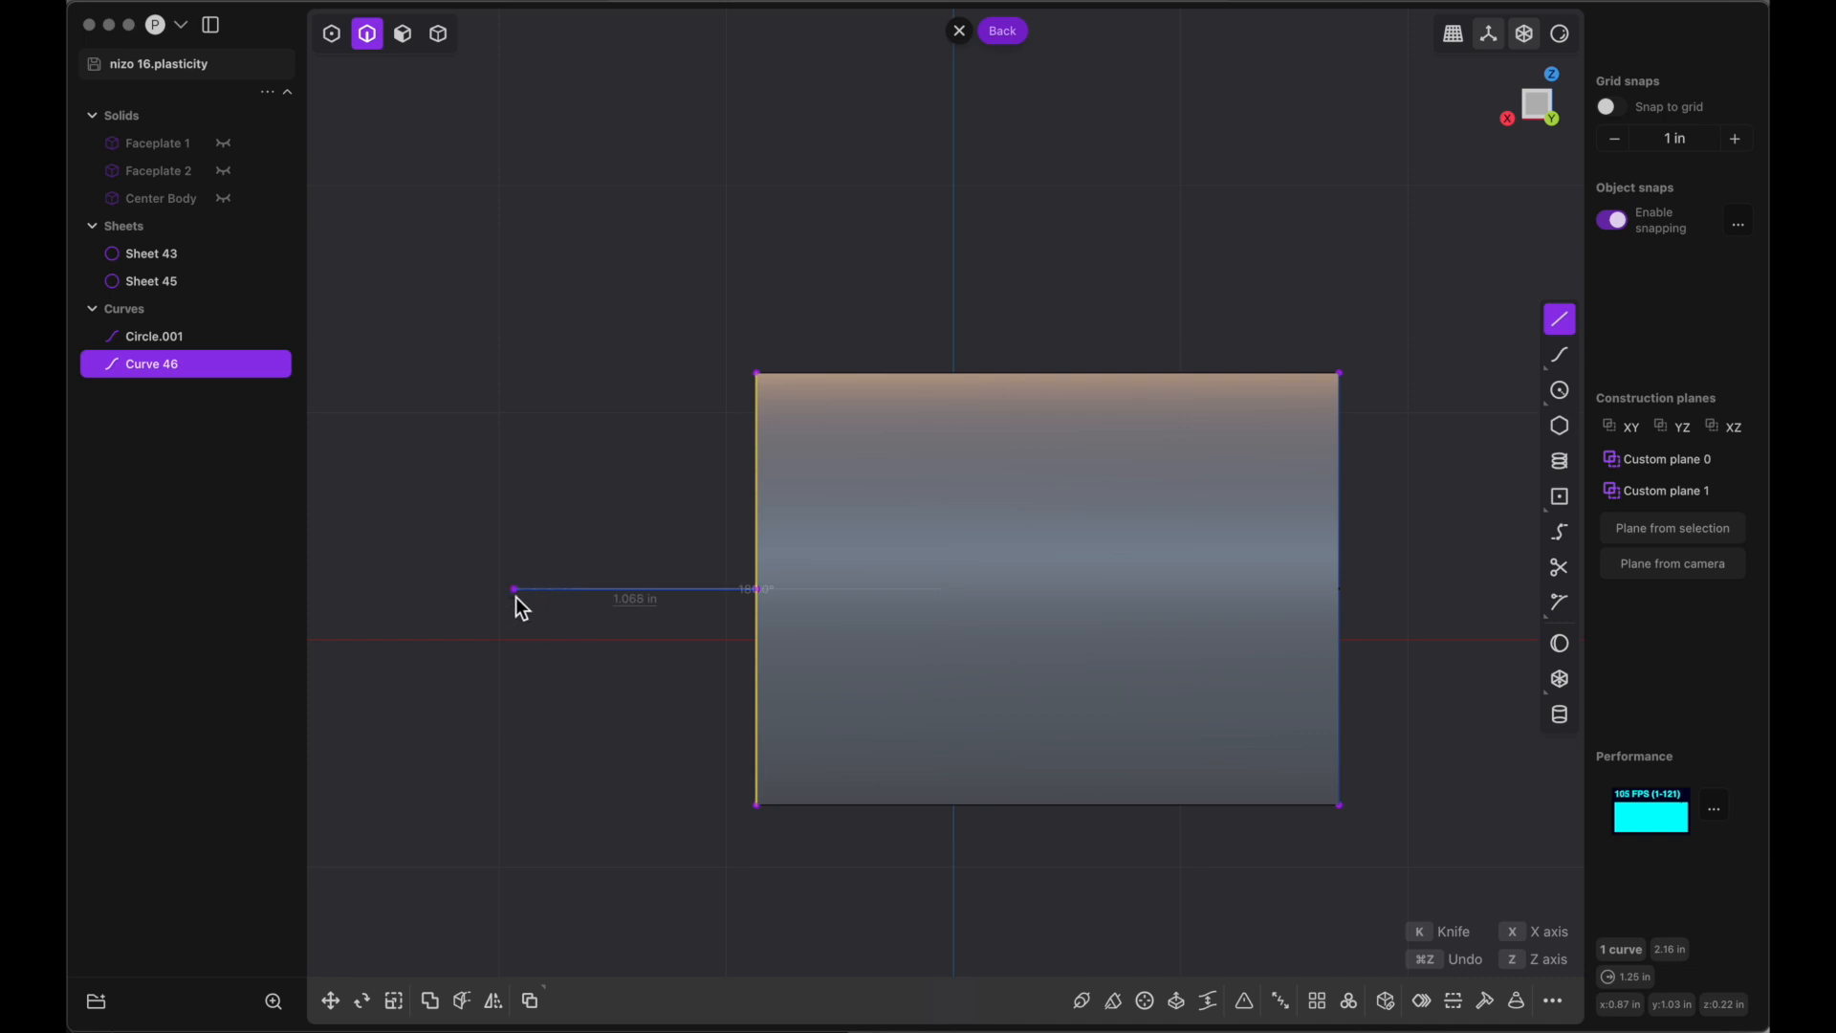
{"action": "left_click", "coordinate": [514, 597]}
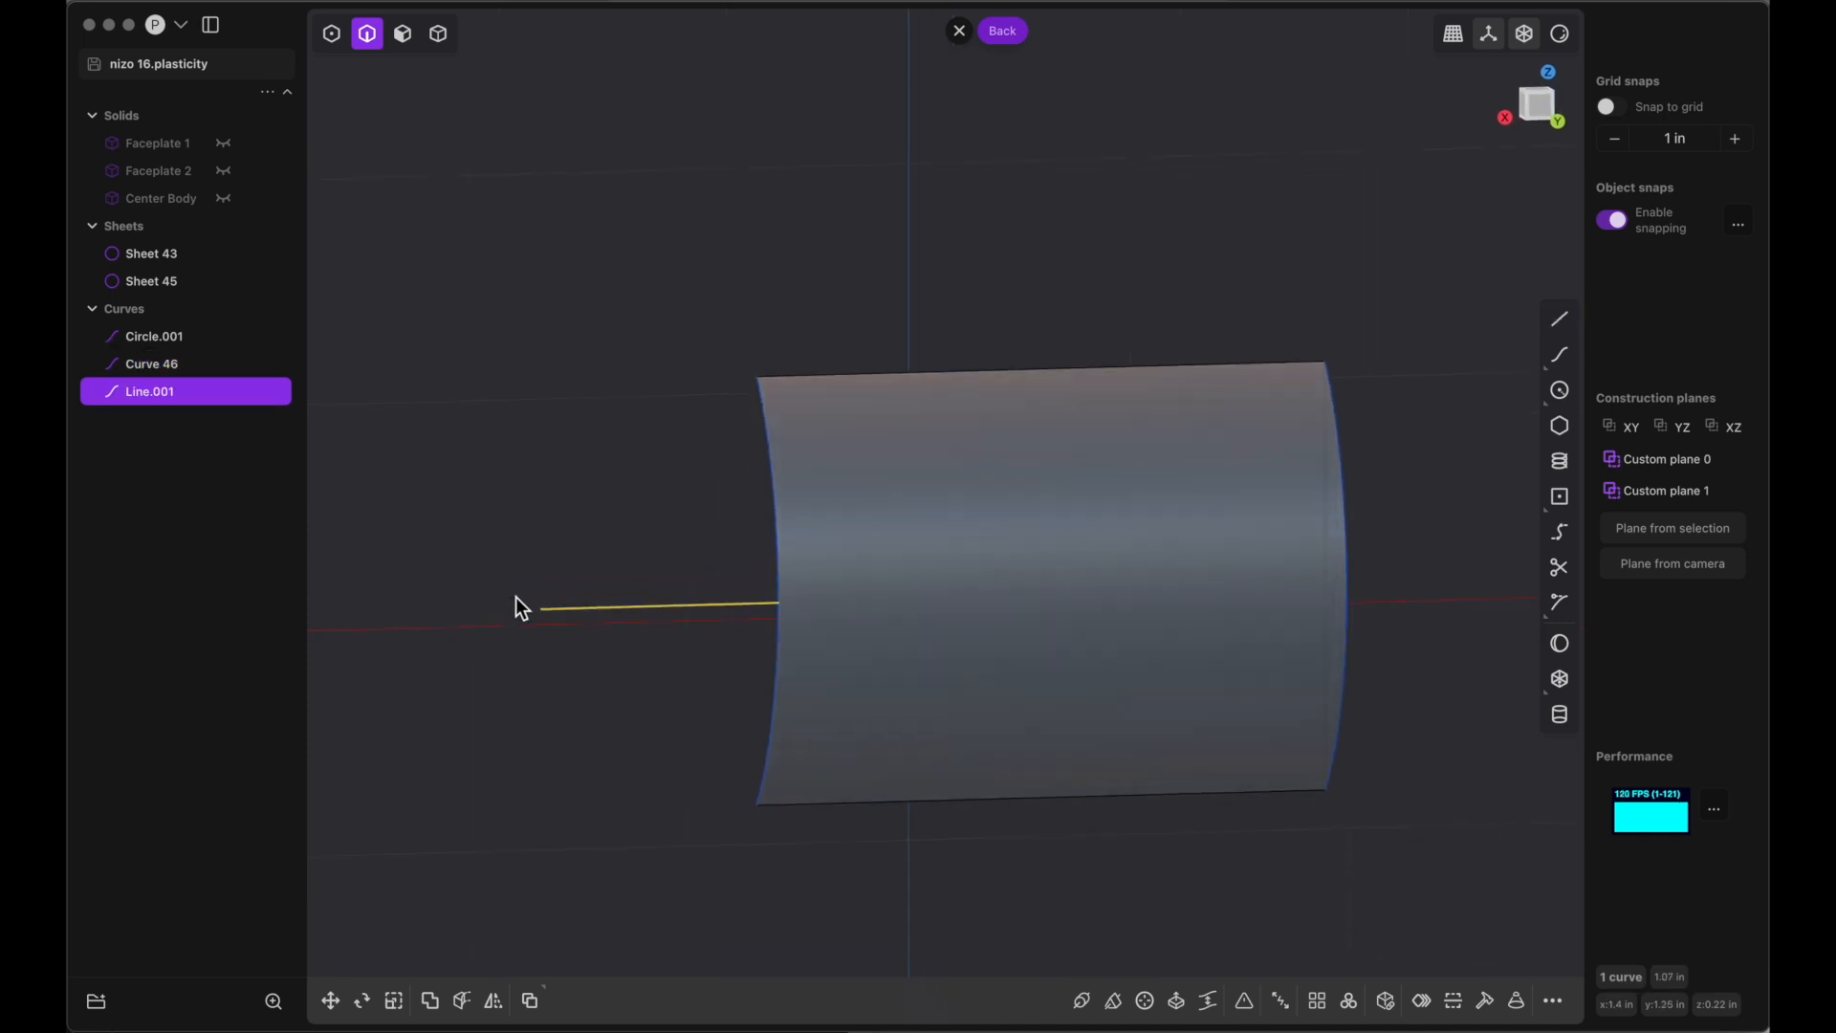
Trim away the duplicated curve's lower half at the horizontal line, and remove that line
{"action": "scroll", "coordinate": [514, 597], "scroll_direction": "down", "scroll_amount": 5}
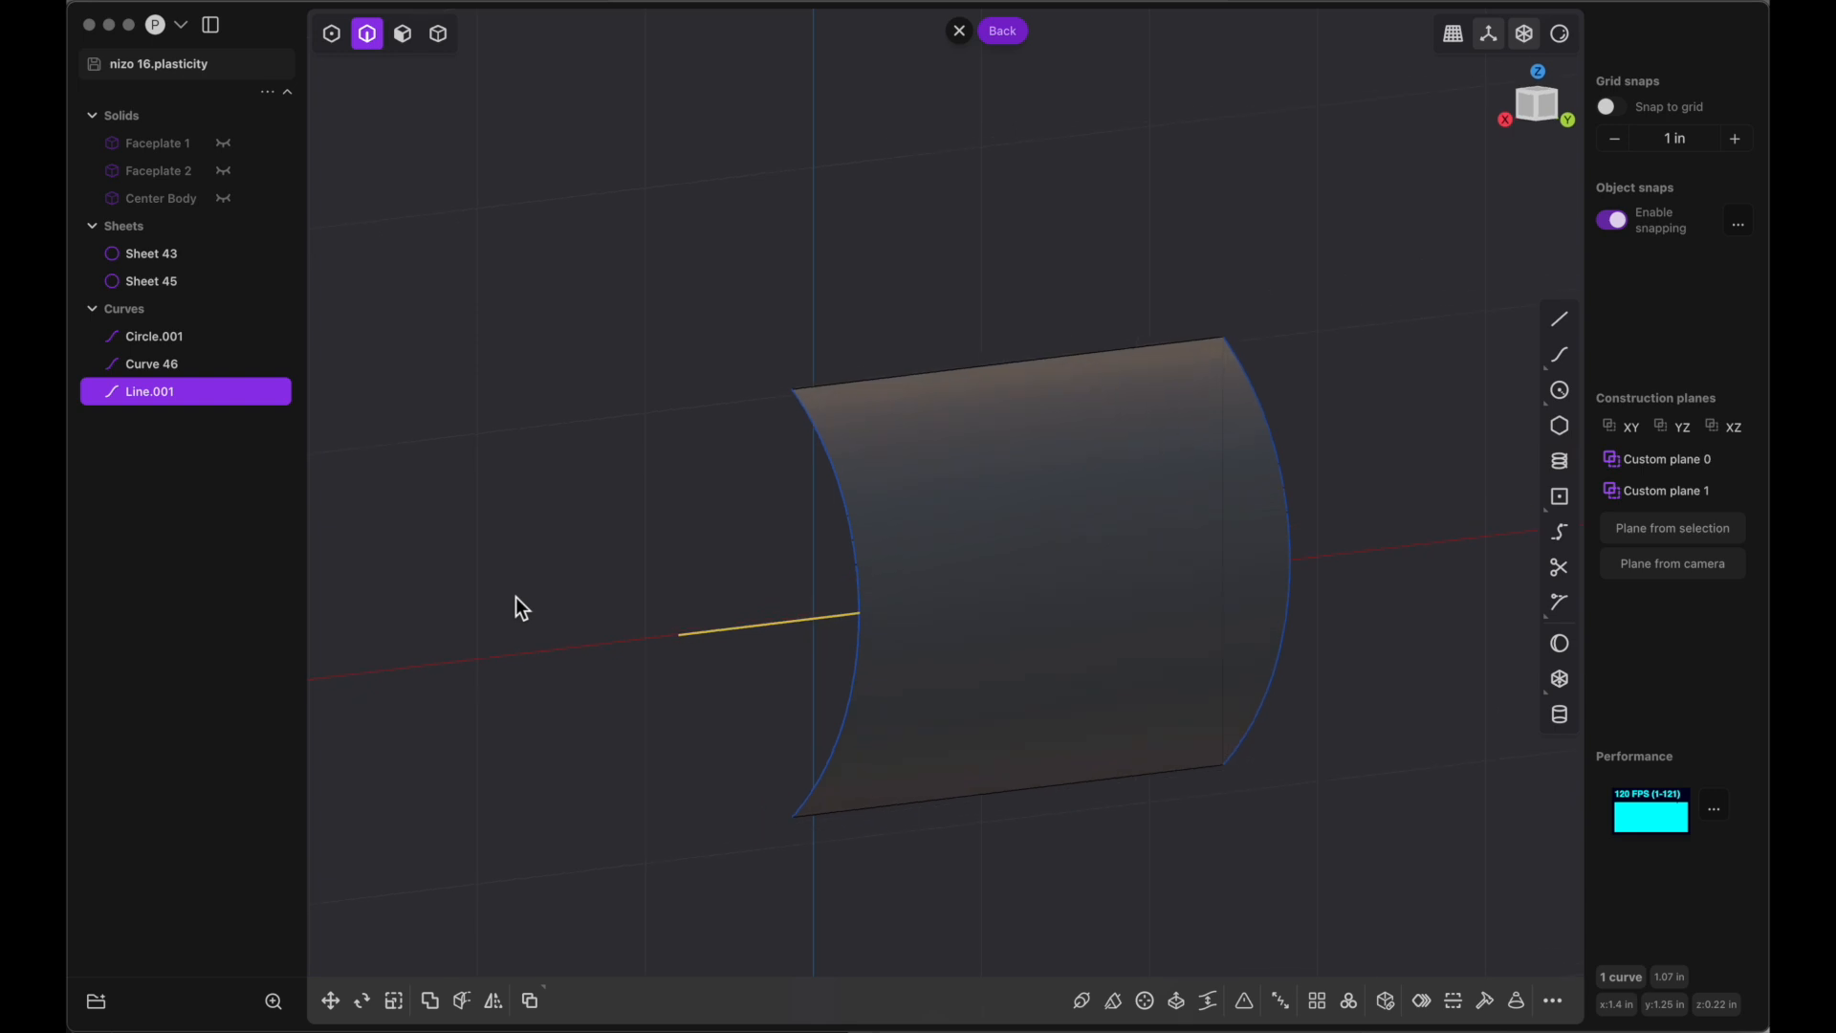
{"action": "left_click", "coordinate": [514, 608]}
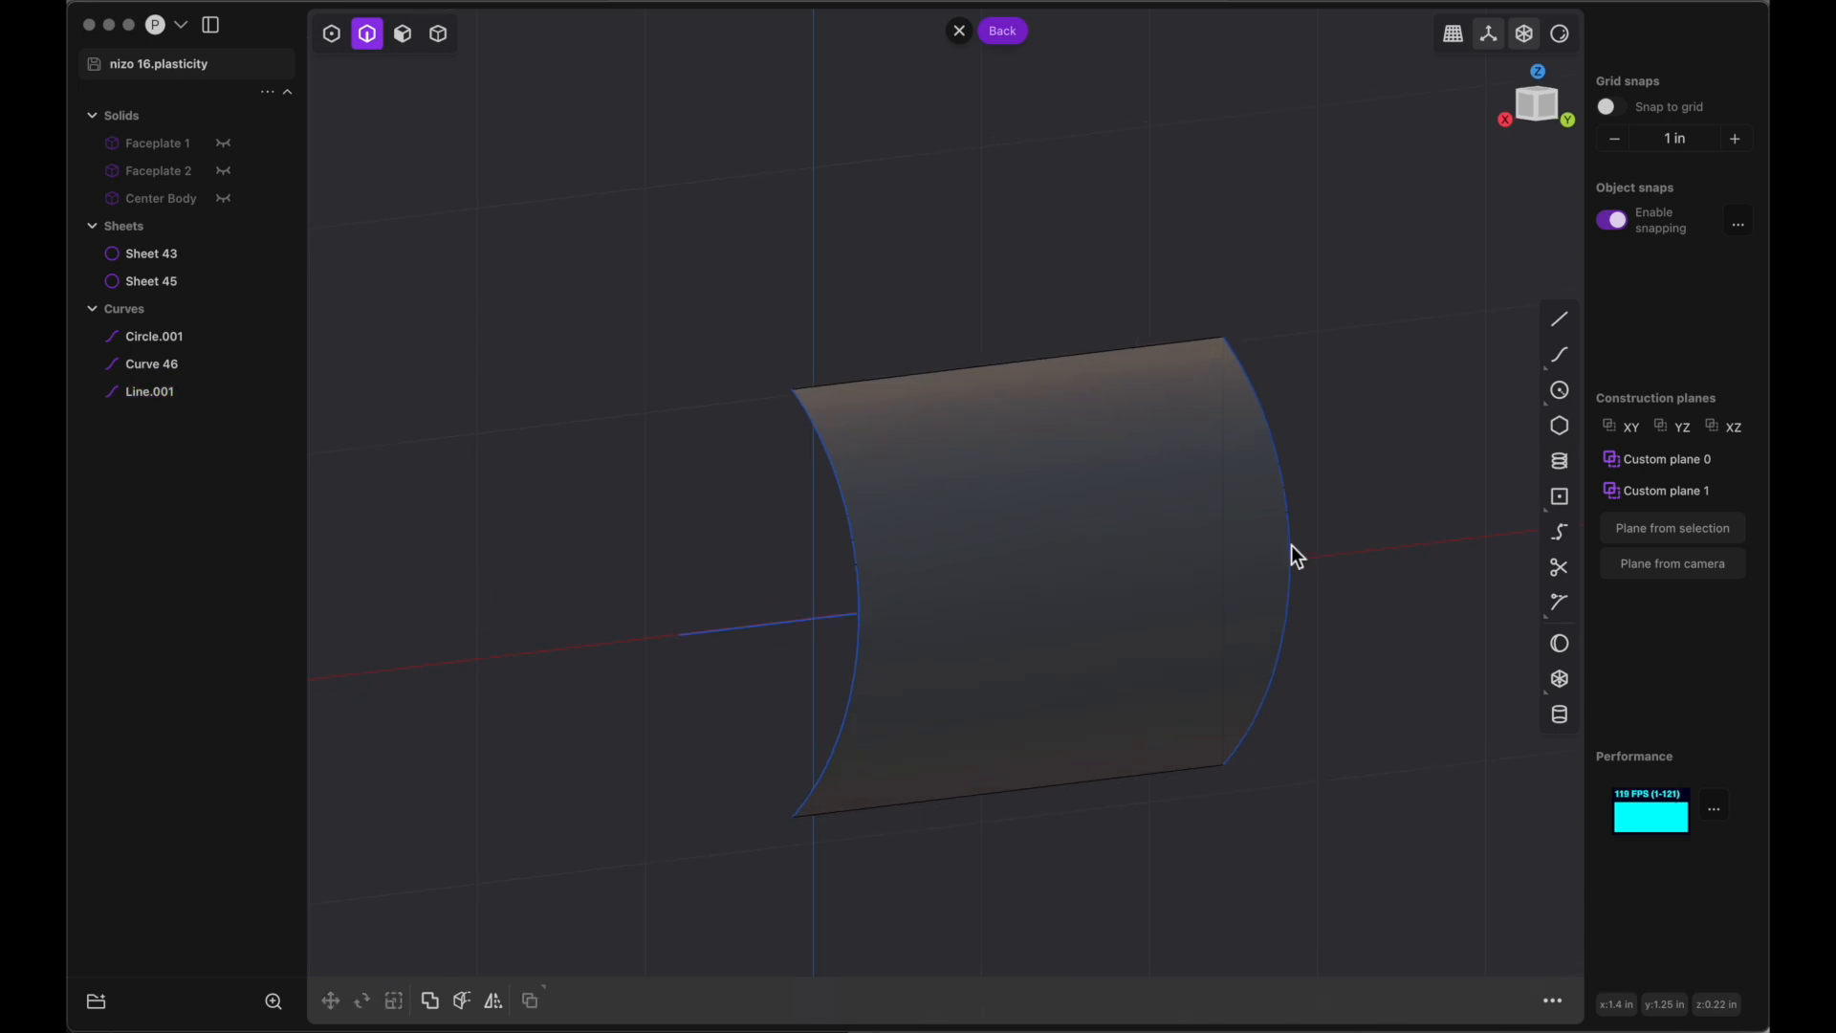
{"action": "left_click", "coordinate": [1558, 567]}
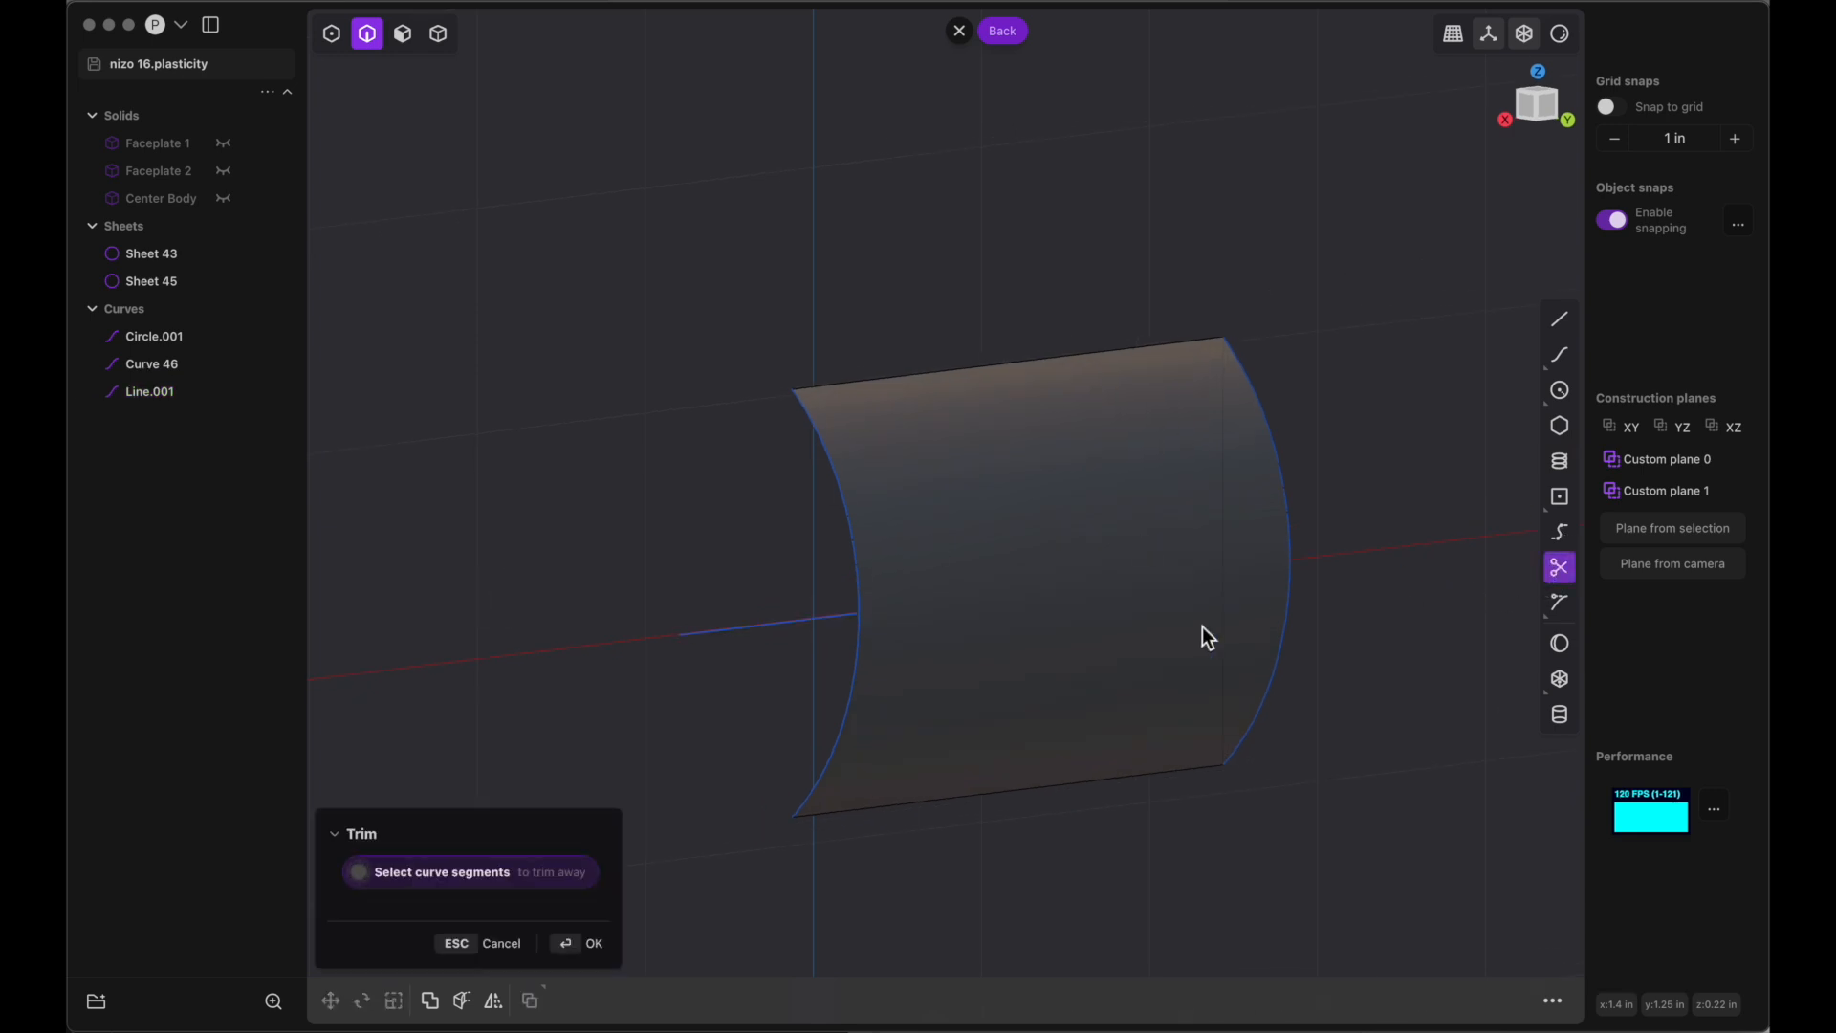
{"action": "left_click", "coordinate": [863, 658]}
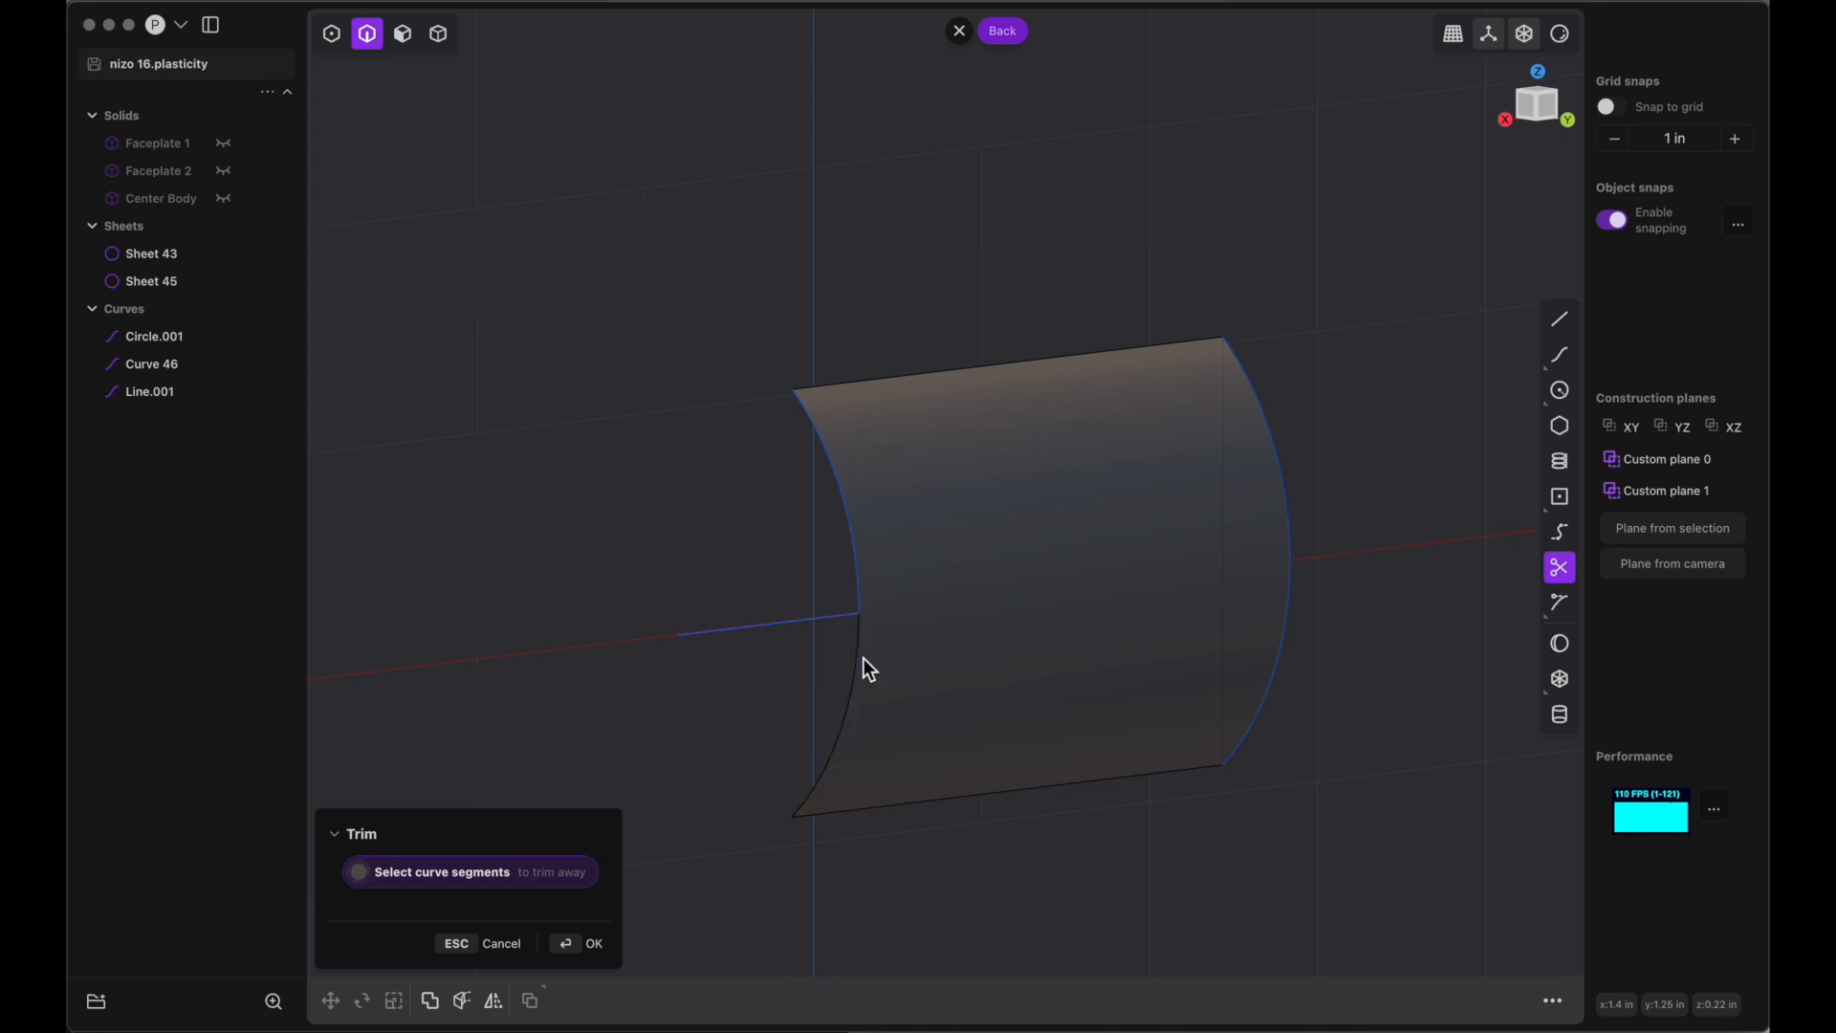
{"action": "left_click", "coordinate": [802, 624]}
{"action": "key", "text": "Return"}
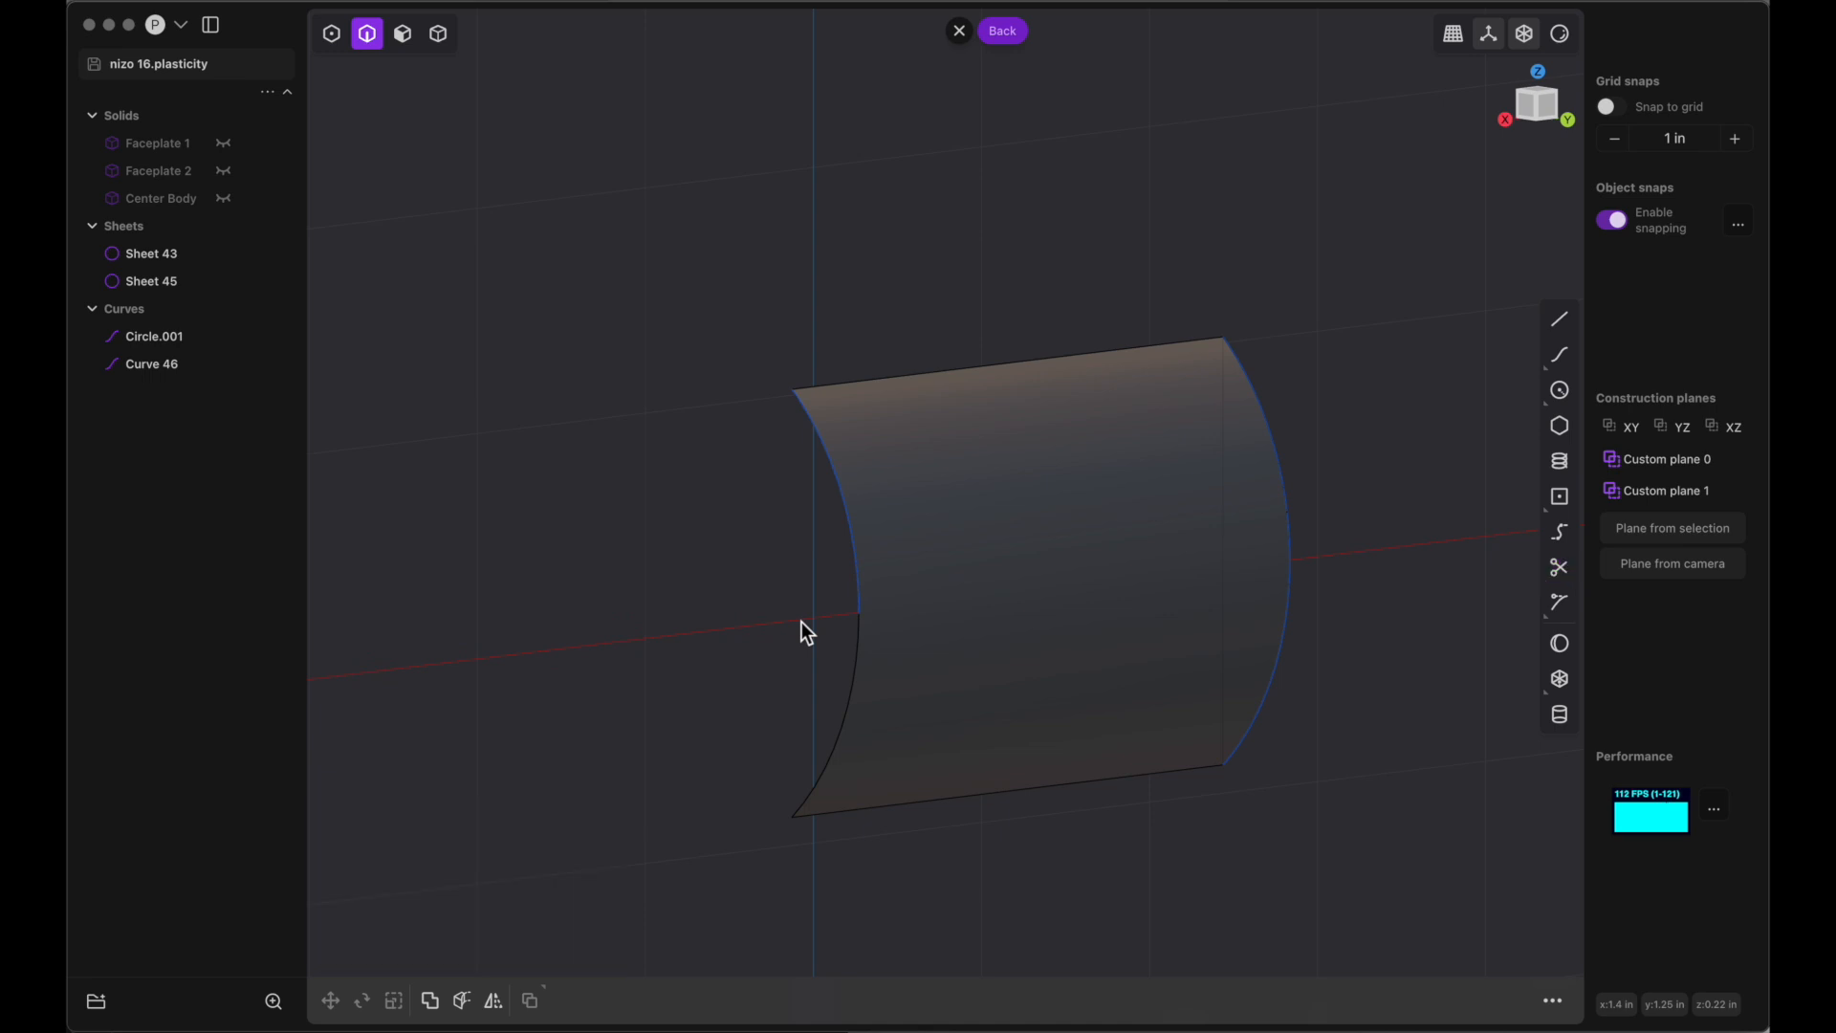
Draw a semicircular center-point arc centered on the end edge's midpoint, running outward from the sheet's upper corner to its lower corner
{"action": "left_click", "coordinate": [855, 567]}
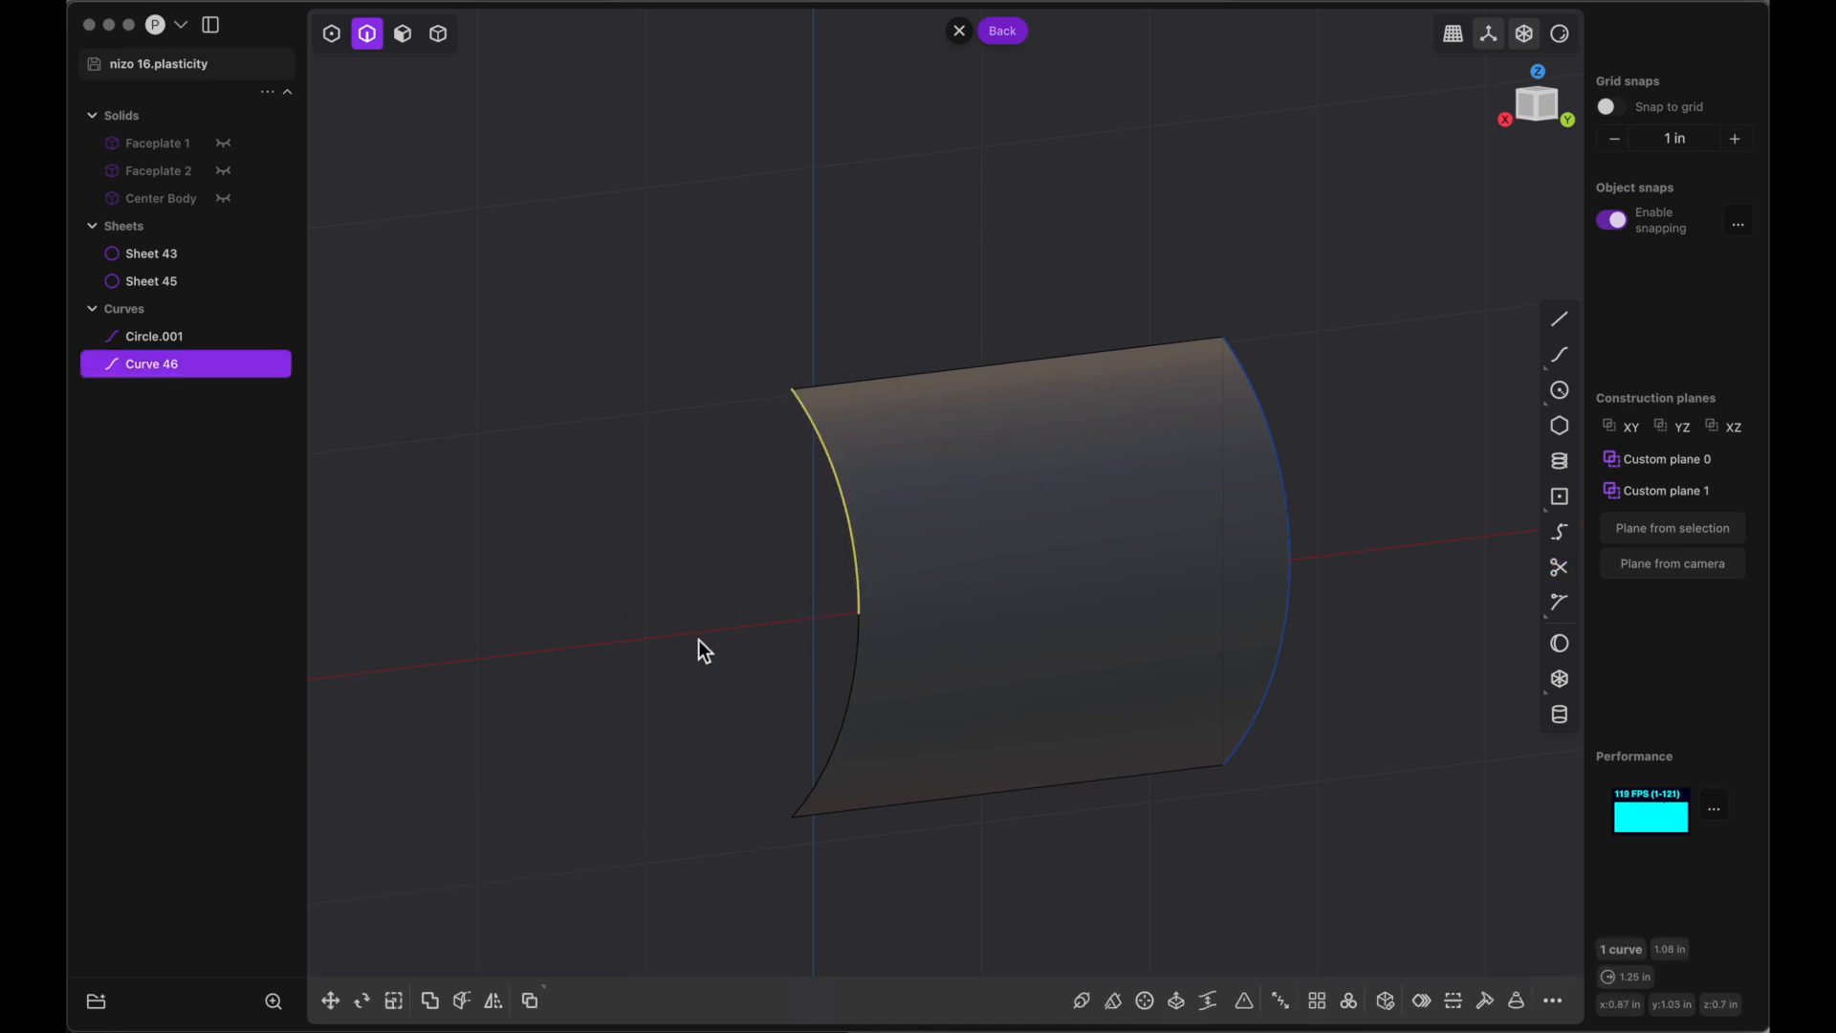
{"action": "middle_click_drag", "start_coordinate": [698, 640], "coordinate": [636, 594]}
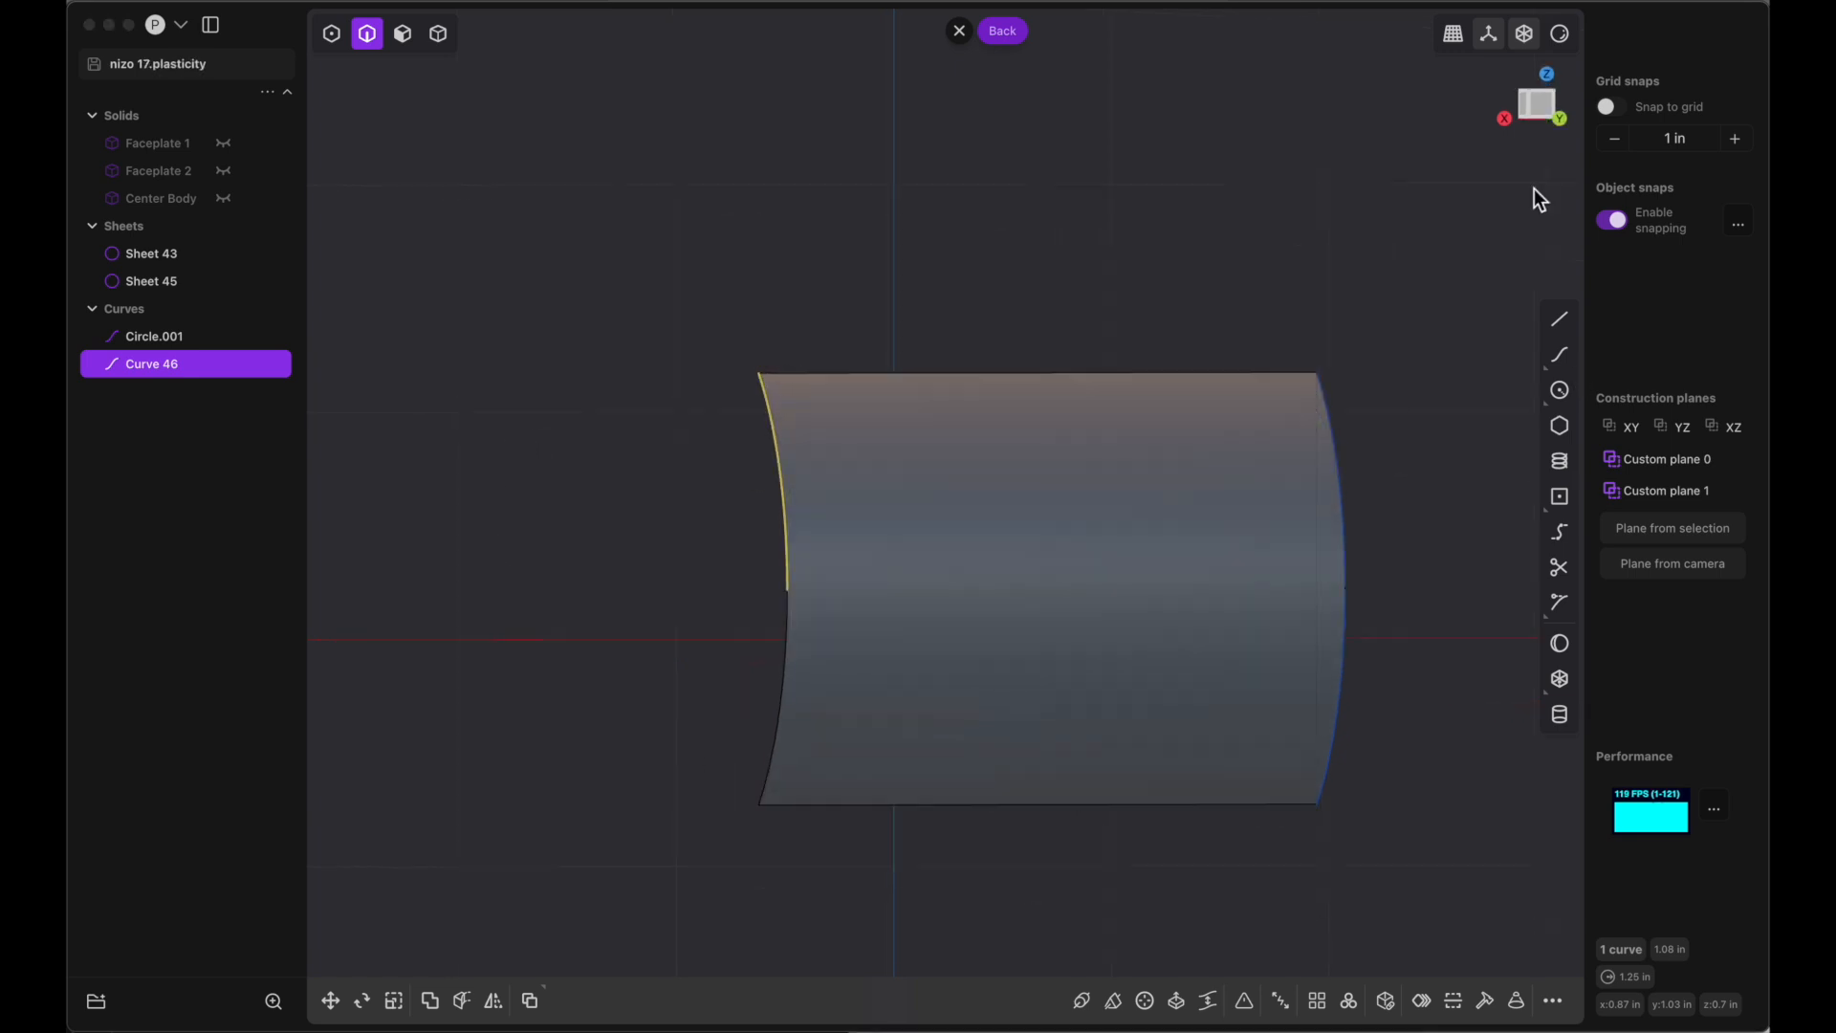
{"action": "left_click", "coordinate": [1536, 111]}
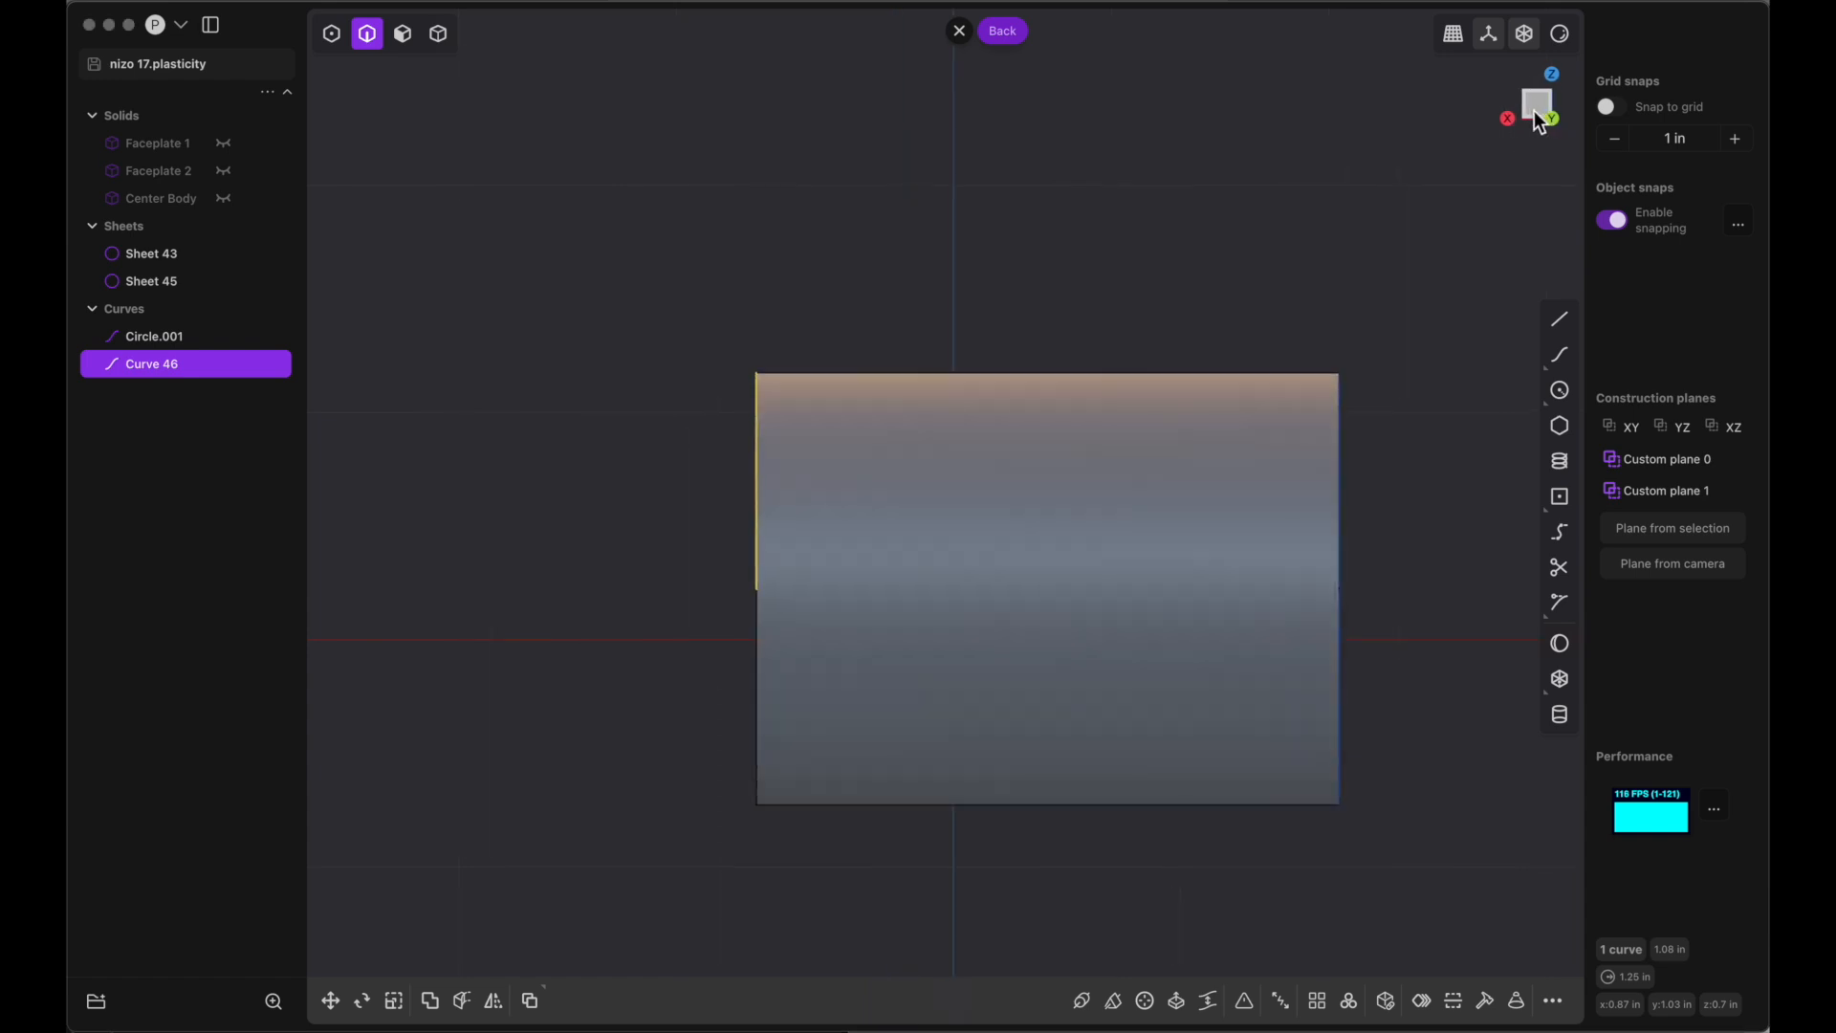
{"action": "left_click", "coordinate": [1564, 387]}
{"action": "left_click_drag", "start_coordinate": [1564, 383], "coordinate": [1518, 417]}
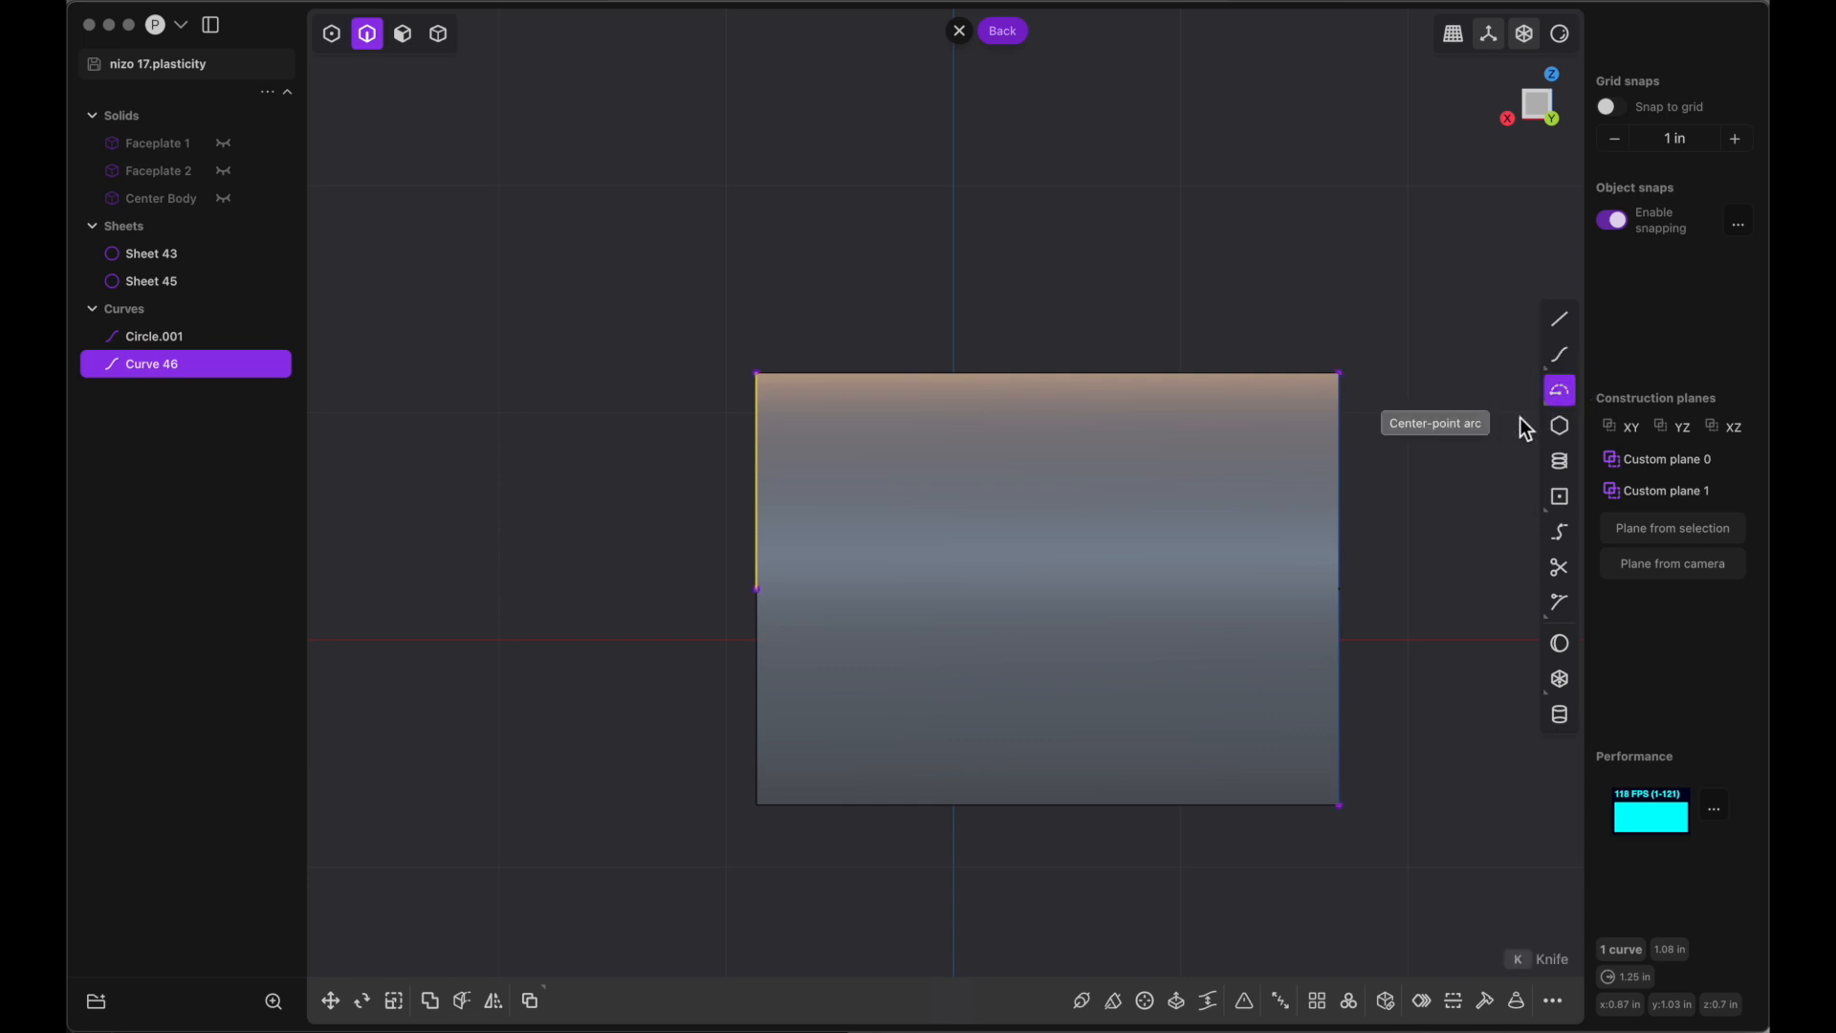
{"action": "left_click", "coordinate": [759, 588]}
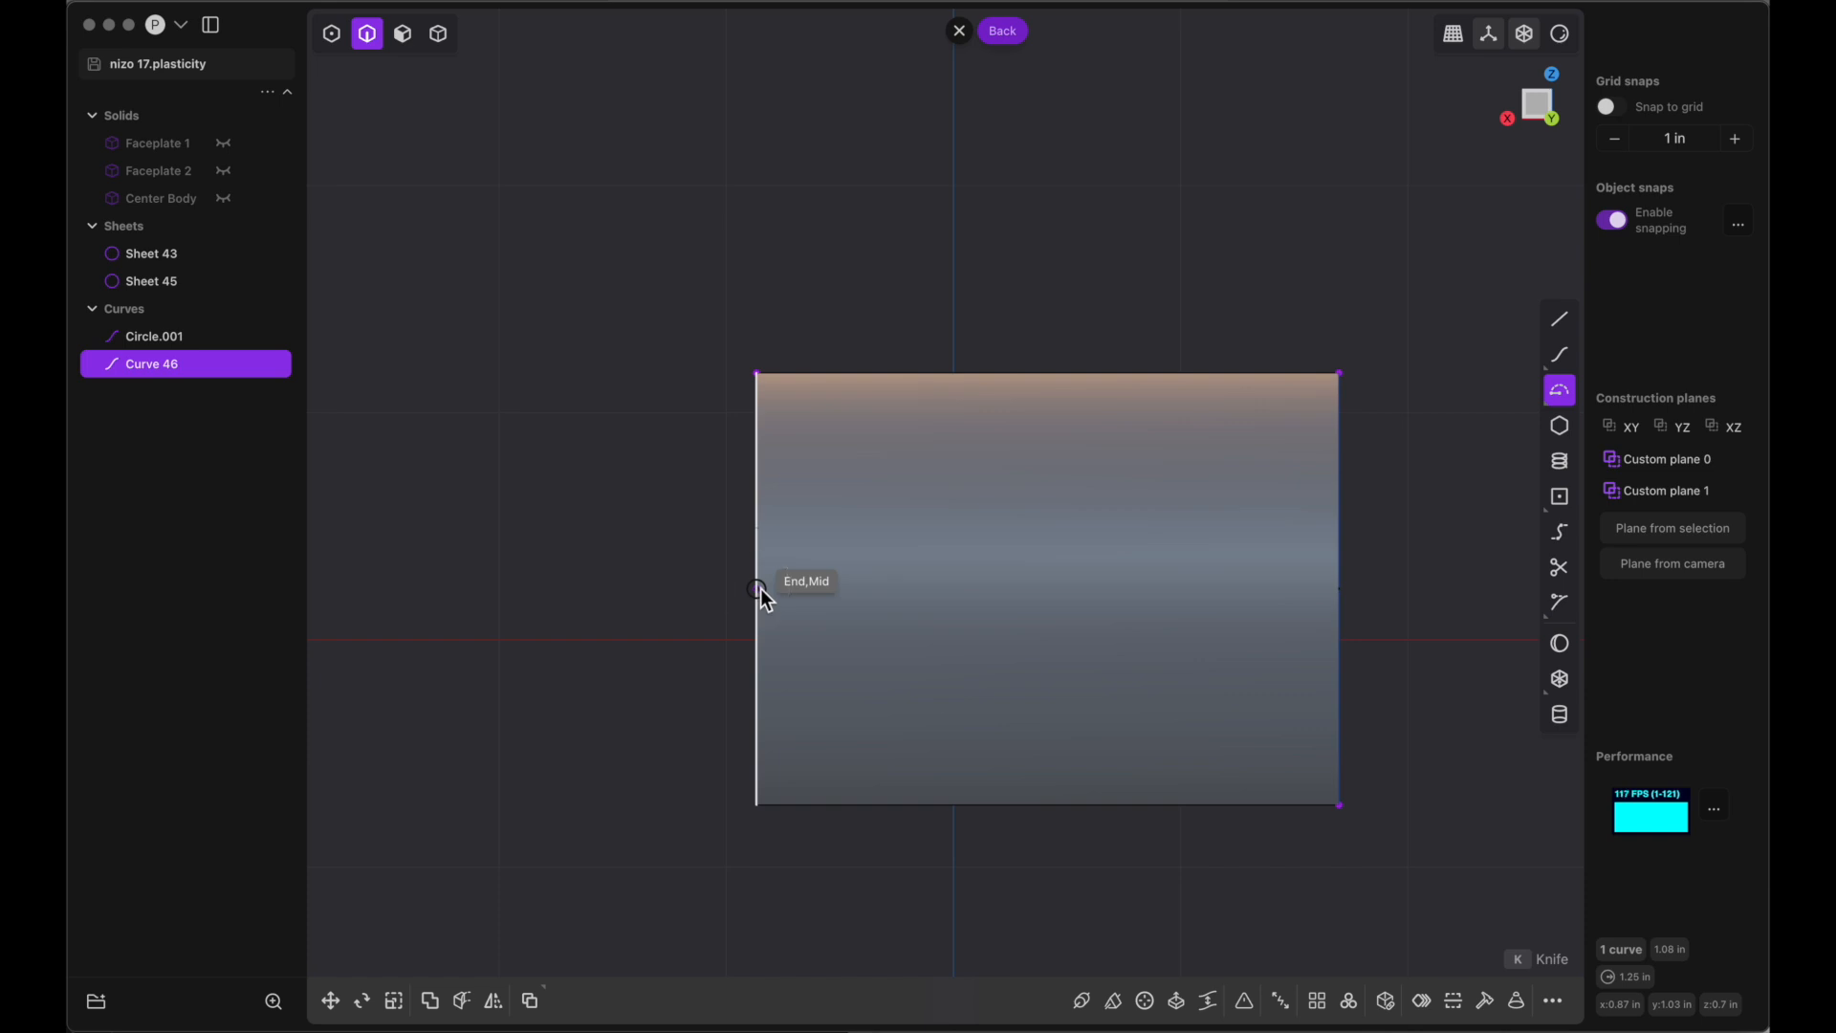
{"action": "left_click", "coordinate": [757, 374]}
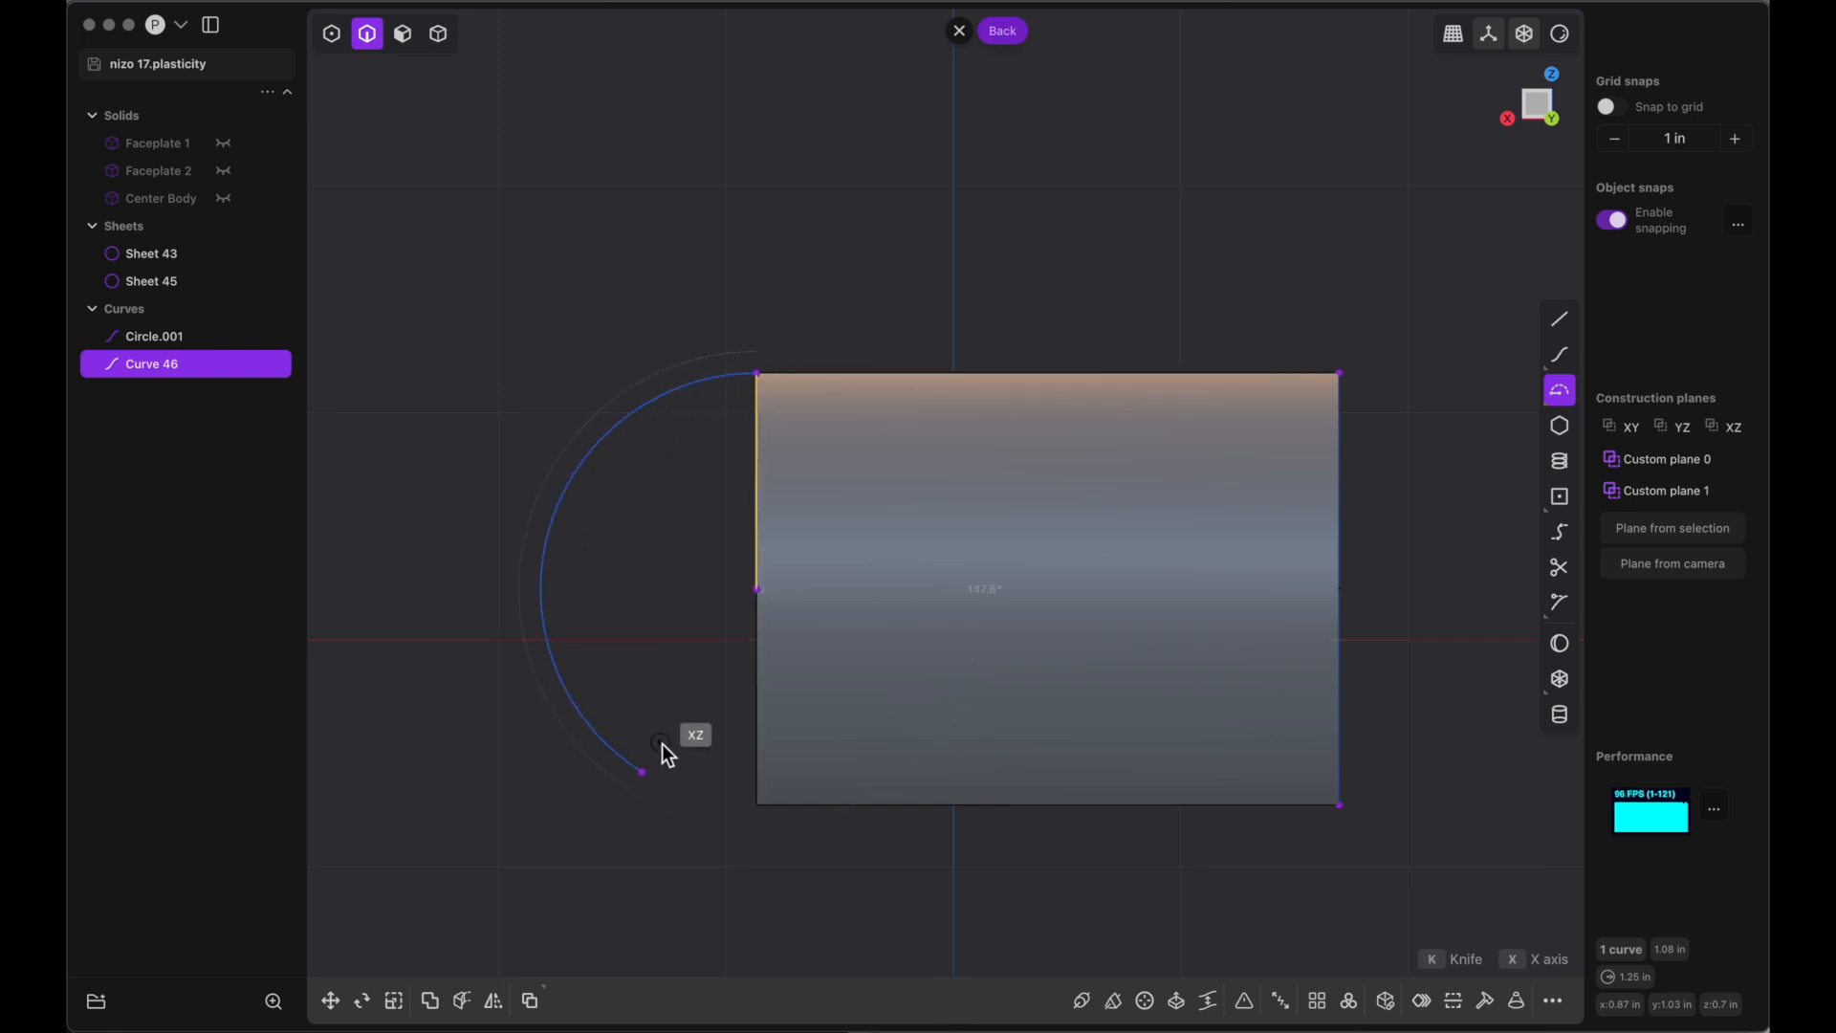
{"action": "left_click", "coordinate": [753, 808]}
{"action": "middle_click_drag", "start_coordinate": [751, 812], "coordinate": [752, 812]}
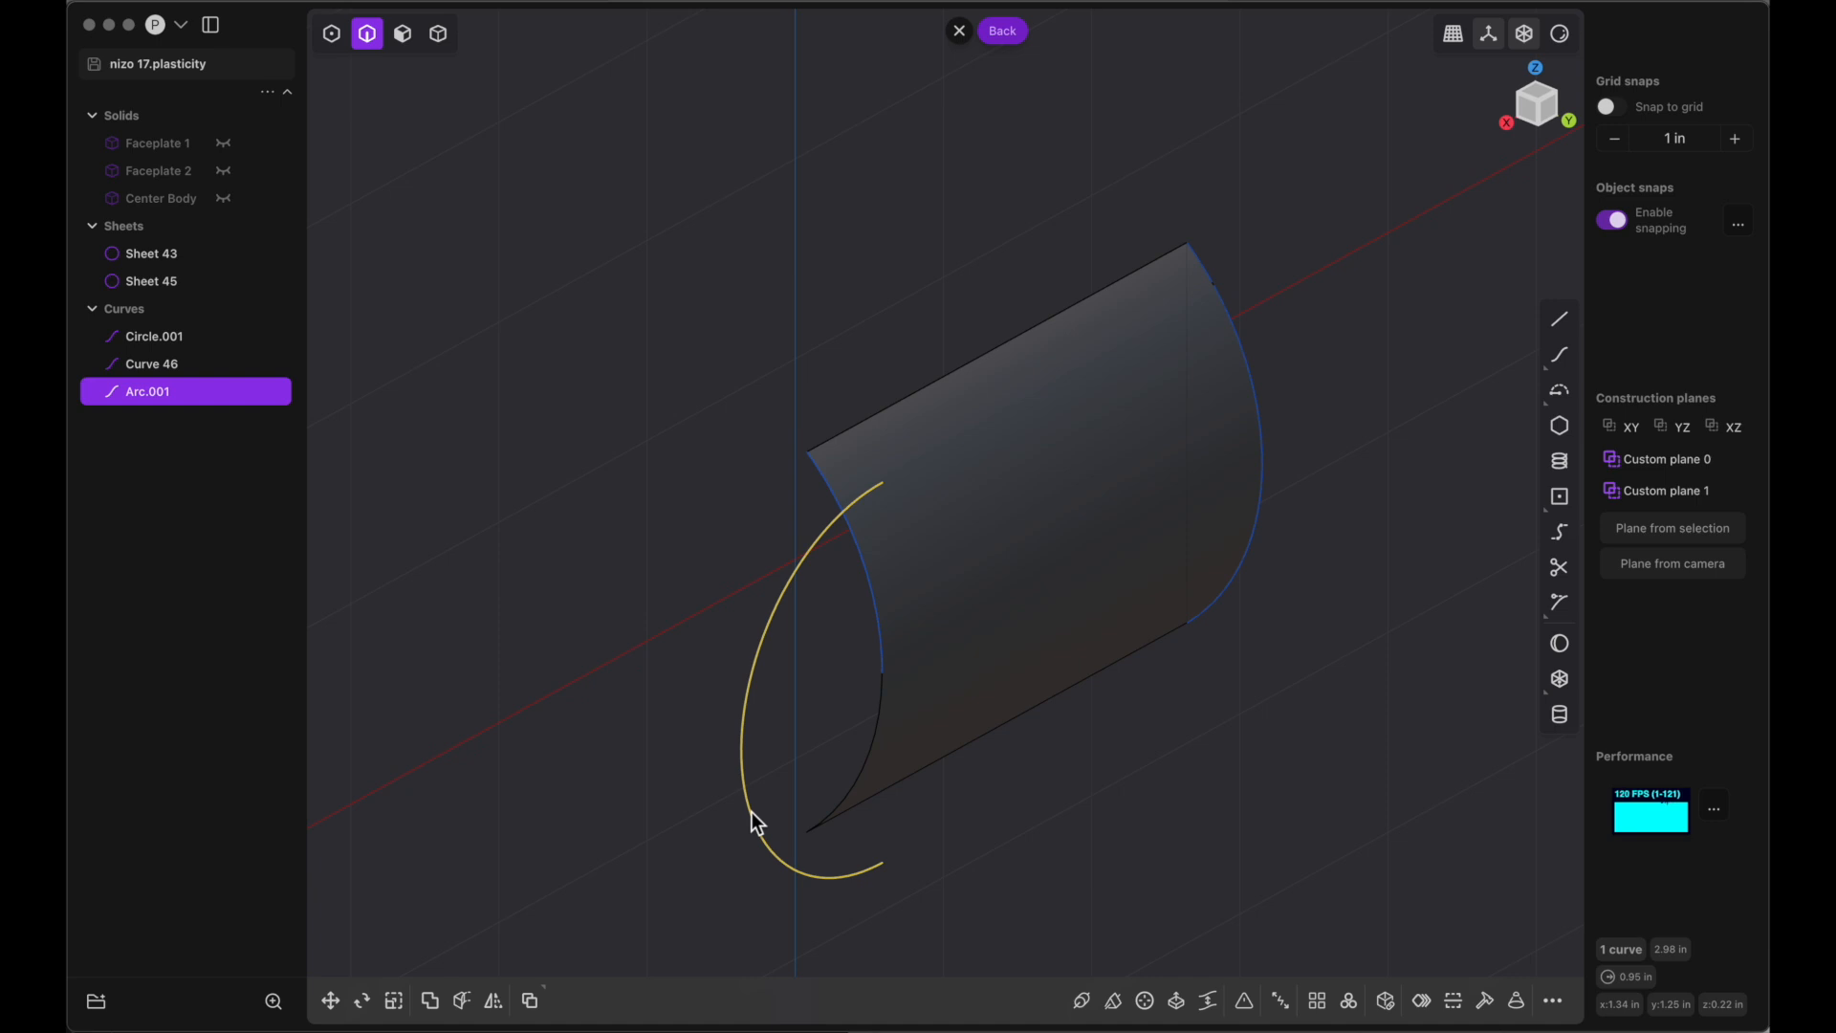
Try to snap the arc's upper endpoint to the sheet's upper corner with a freestyle move on the XZ construction plane
{"action": "key", "text": "g"}
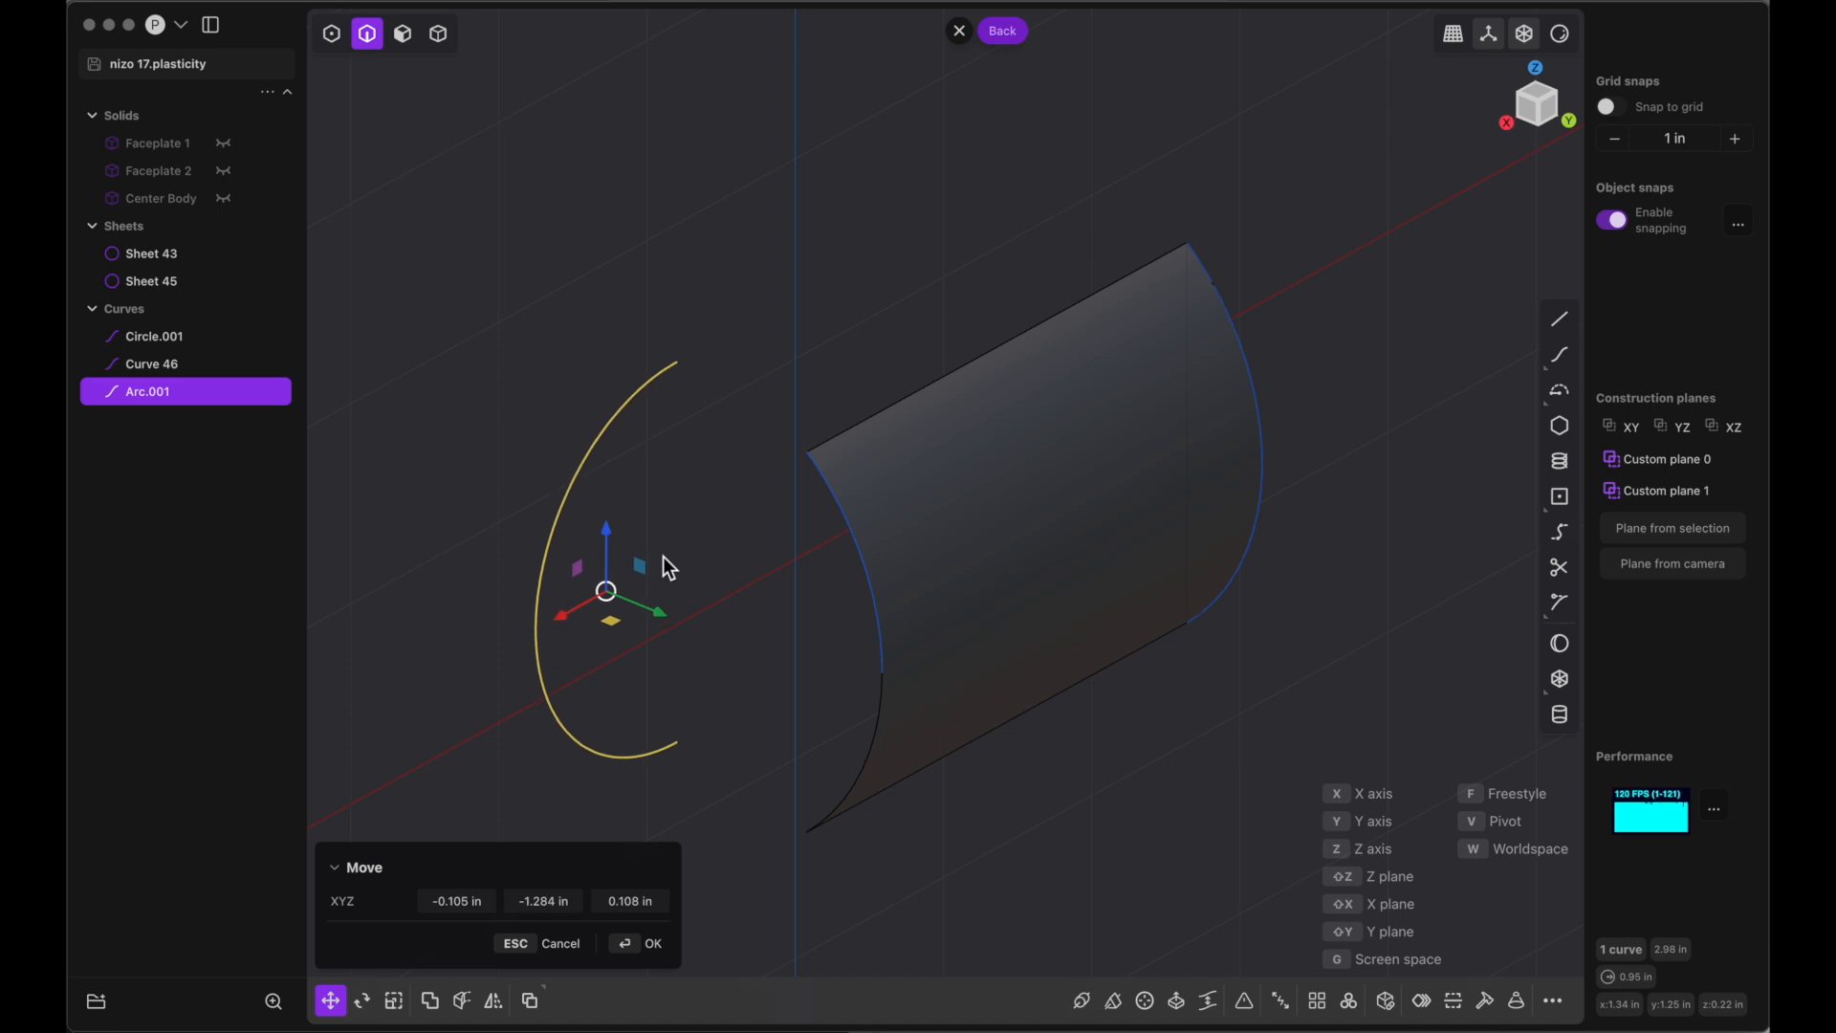
{"action": "key", "text": "Escape"}
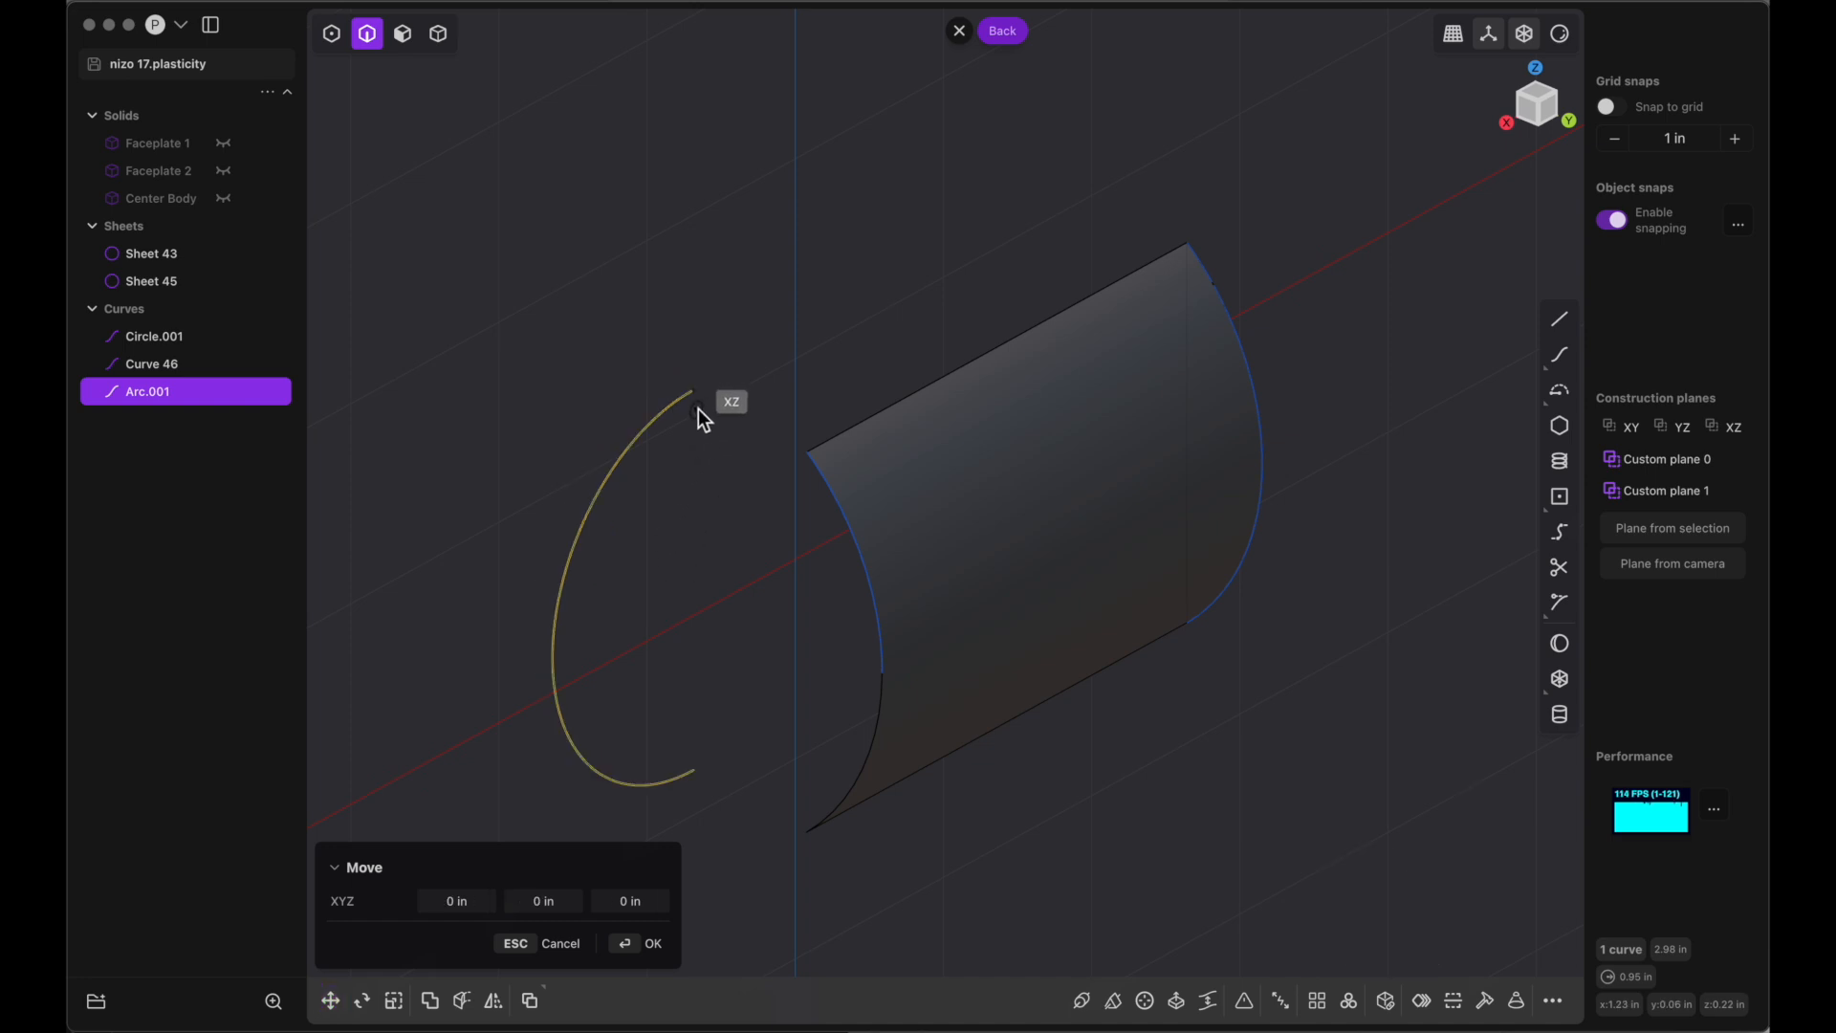
{"action": "left_click", "coordinate": [699, 394]}
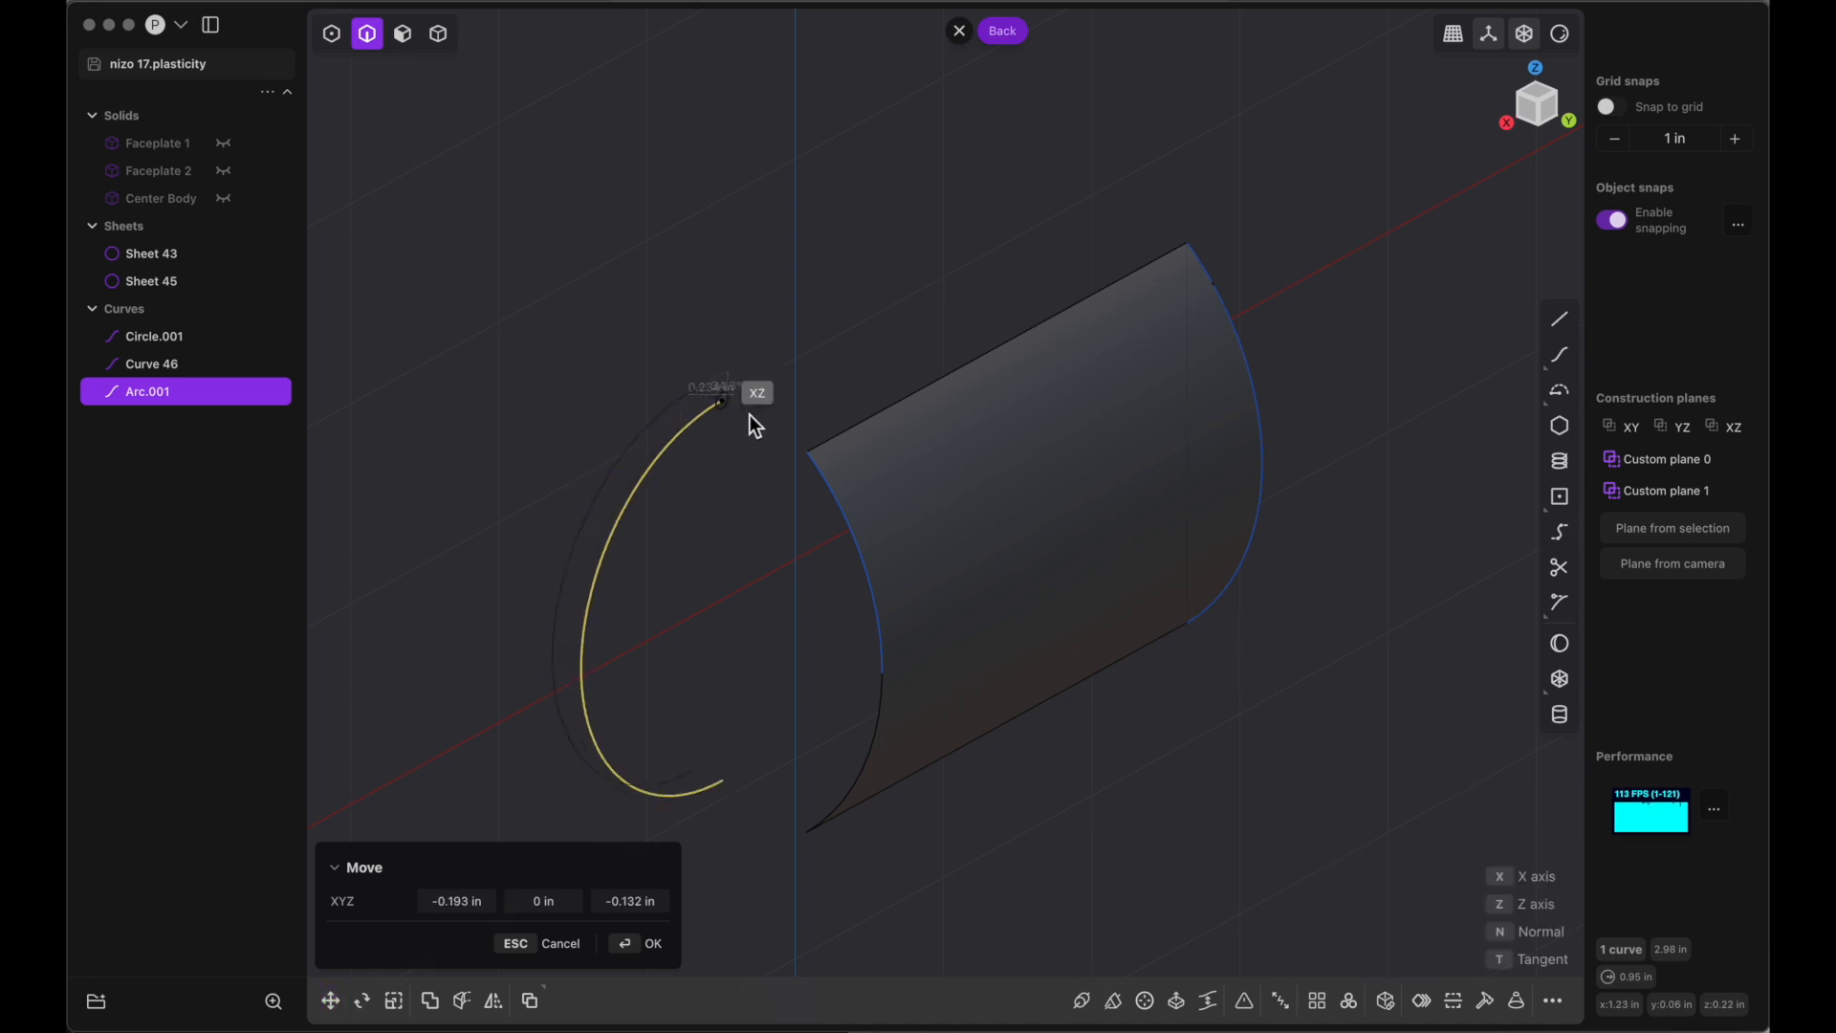
{"action": "left_click", "coordinate": [807, 453]}
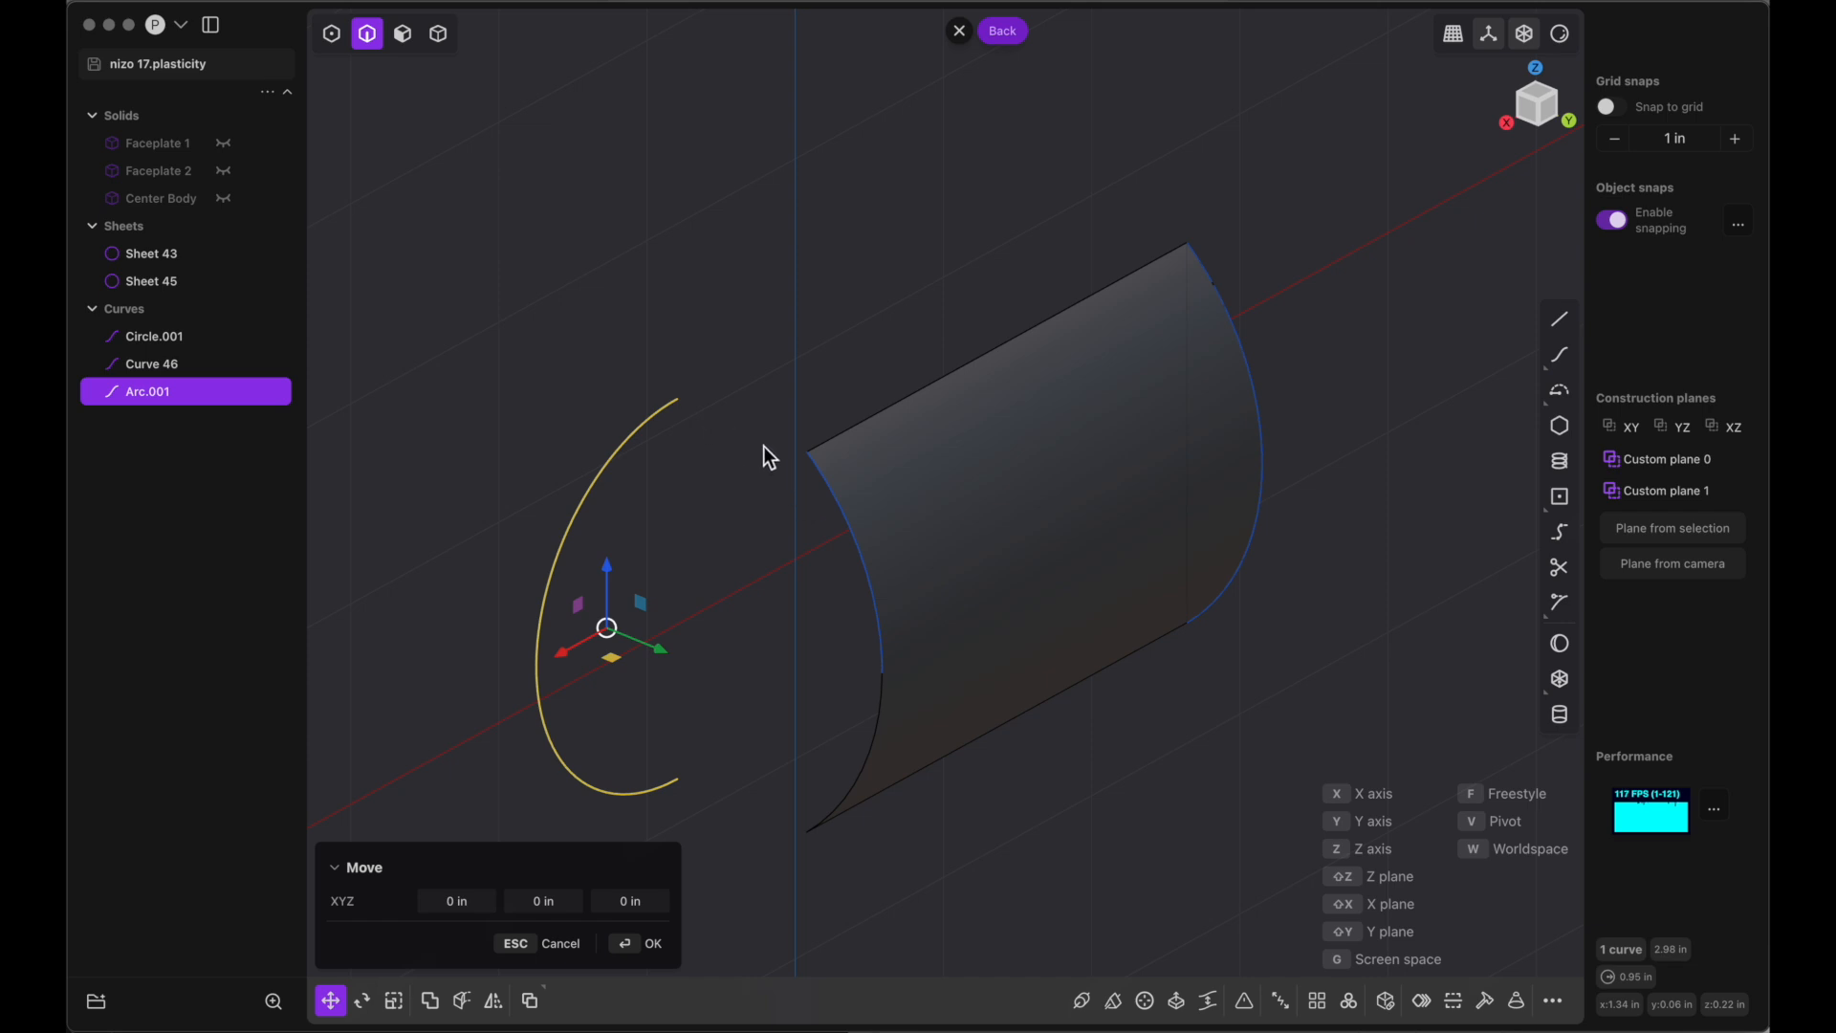
{"action": "scroll", "coordinate": [765, 445], "scroll_direction": "up", "scroll_amount": 5}
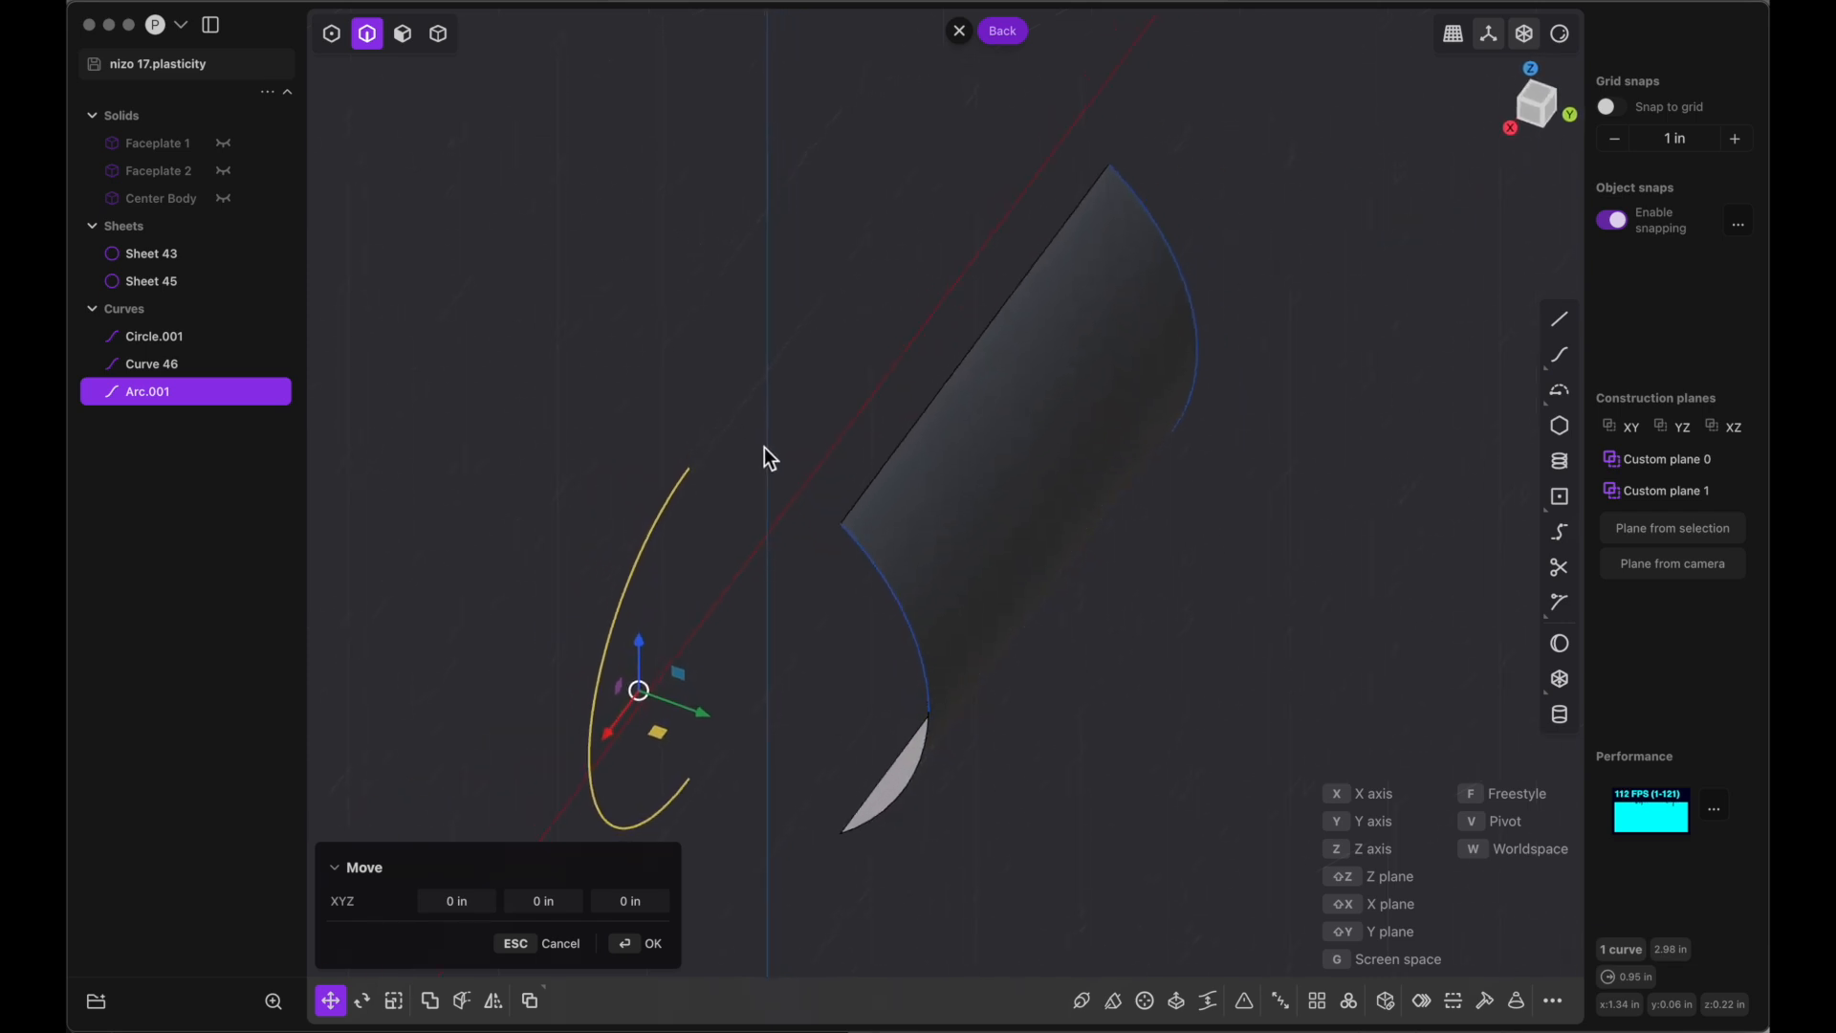
{"action": "scroll", "coordinate": [766, 448], "scroll_direction": "up", "scroll_amount": 5}
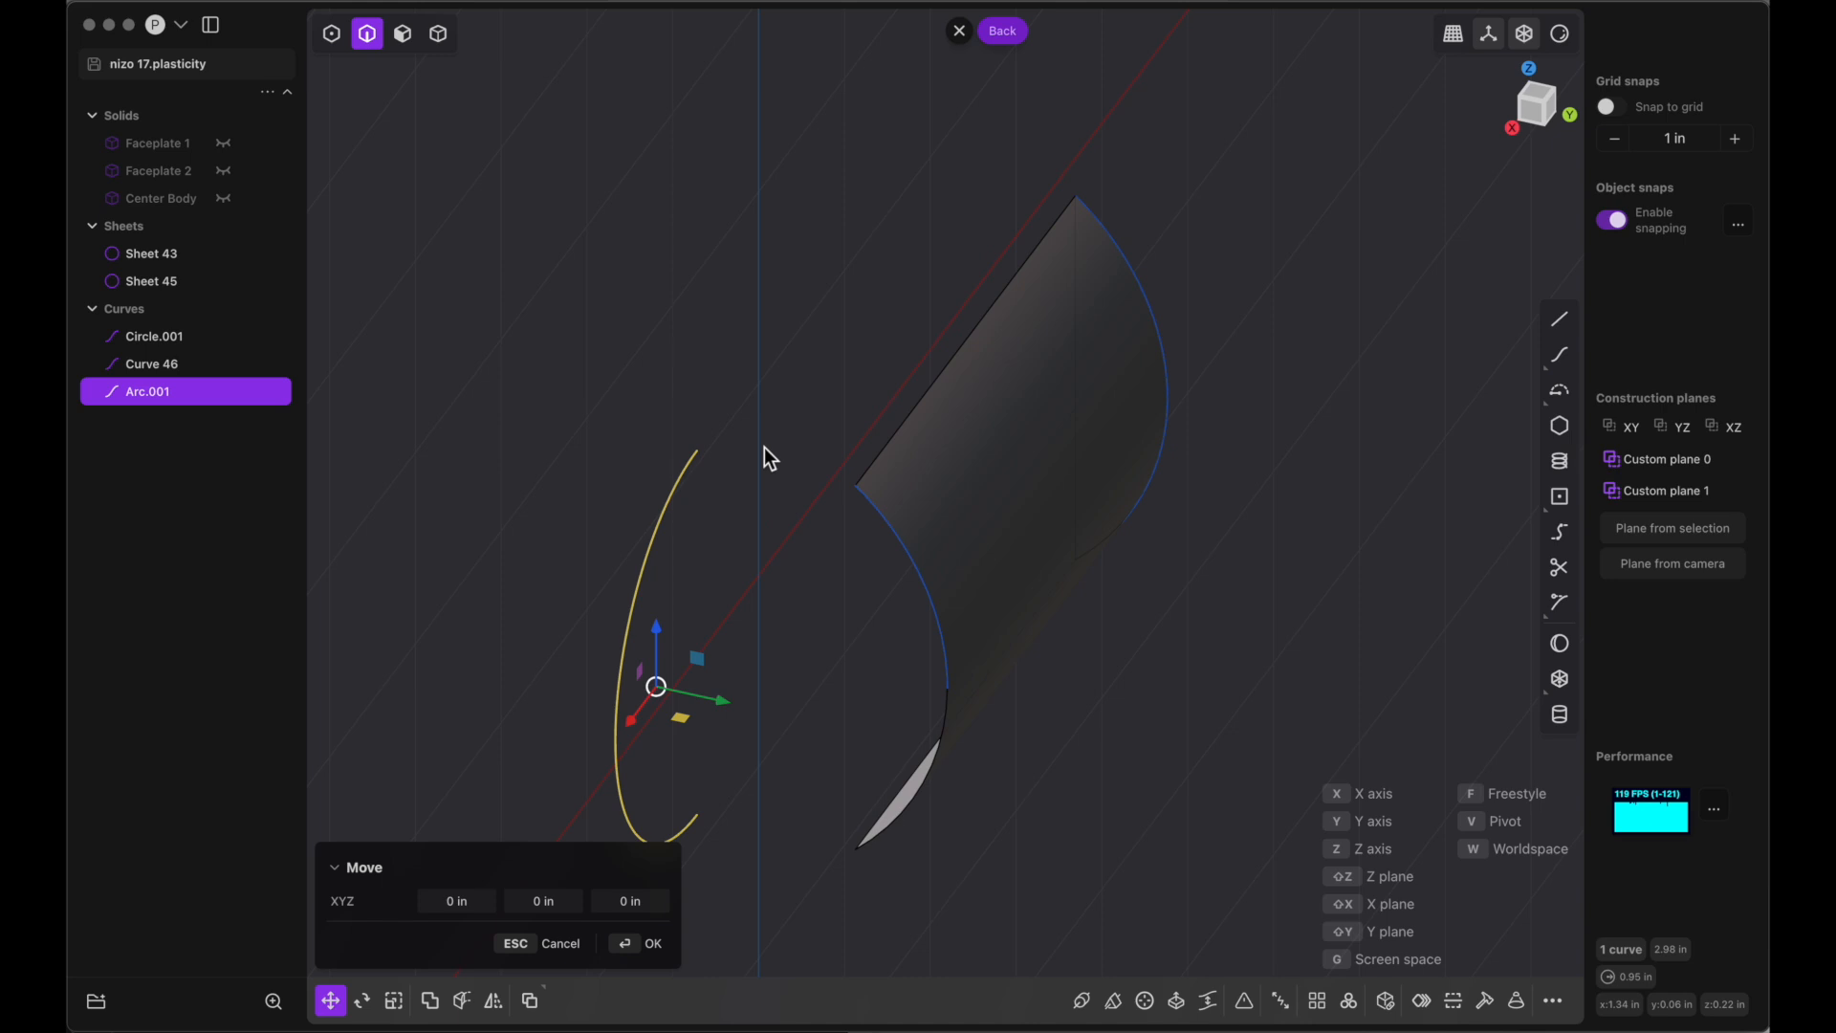
{"action": "scroll", "coordinate": [765, 446], "scroll_direction": "up", "scroll_amount": 3}
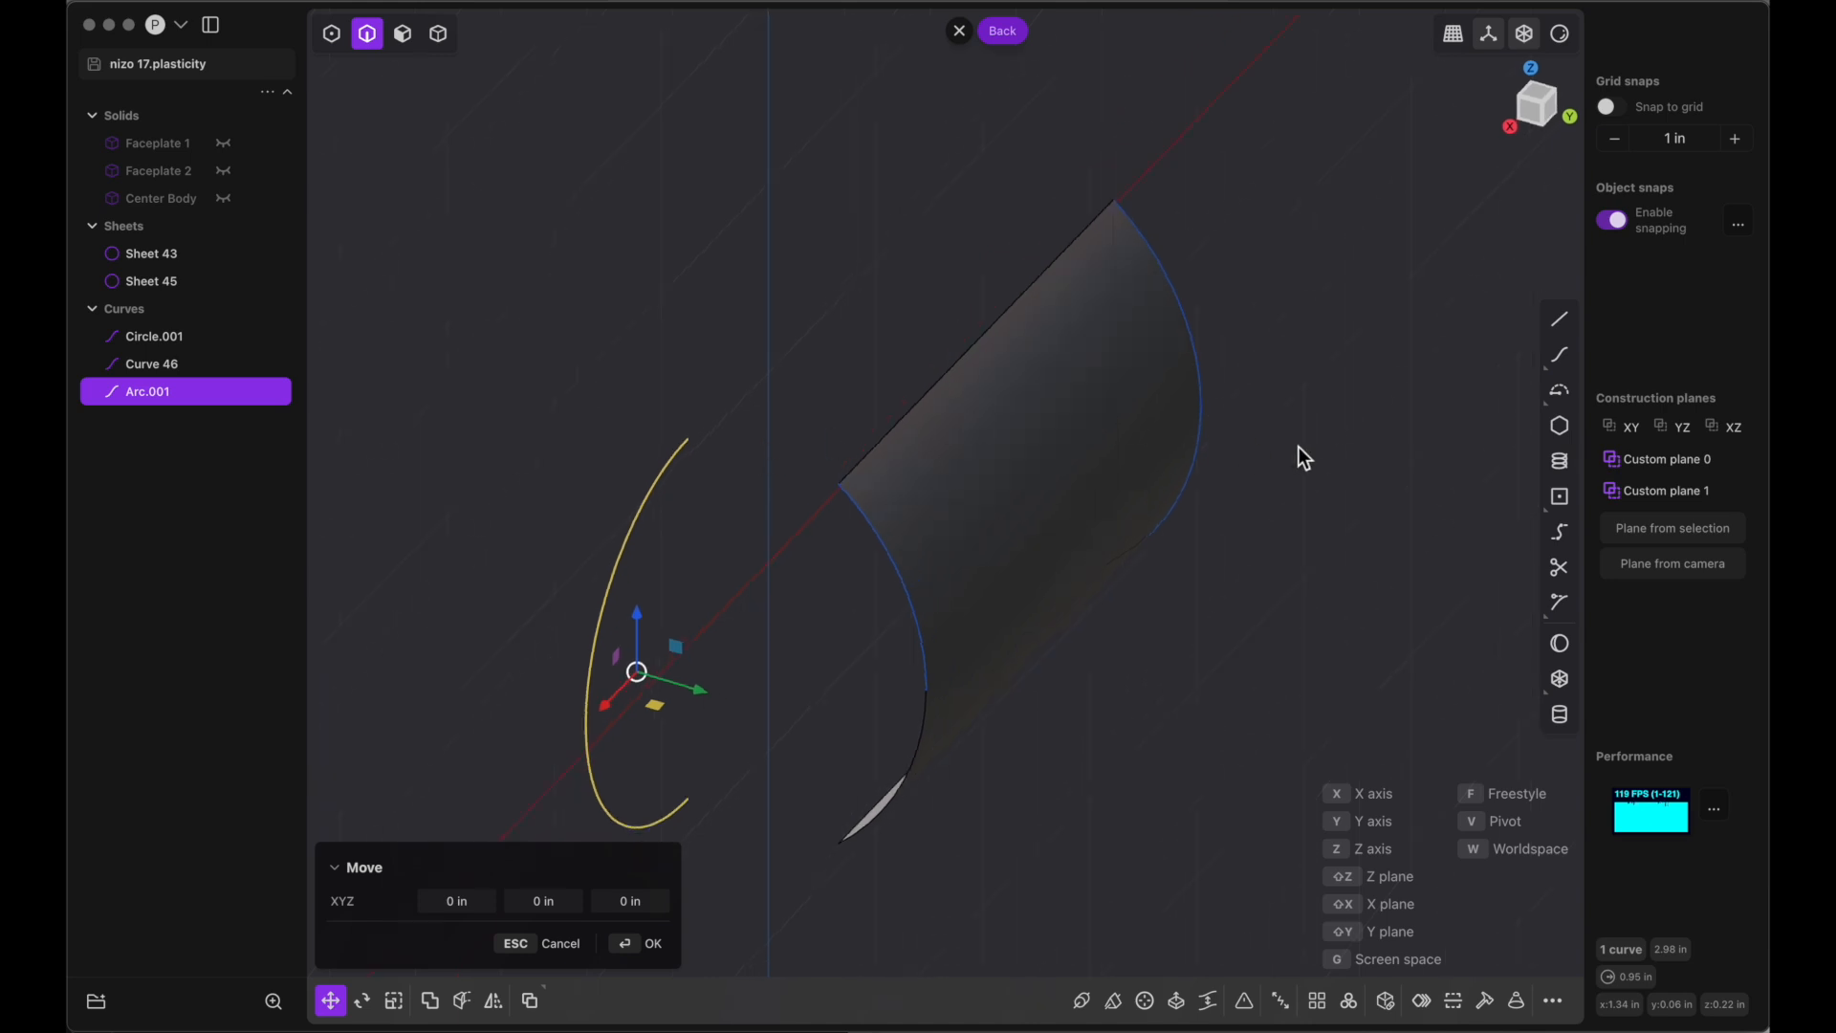
Switch the construction plane to XY and move the arc -0.325 in along X and -0.684 in along Y
{"action": "left_click", "coordinate": [1658, 429]}
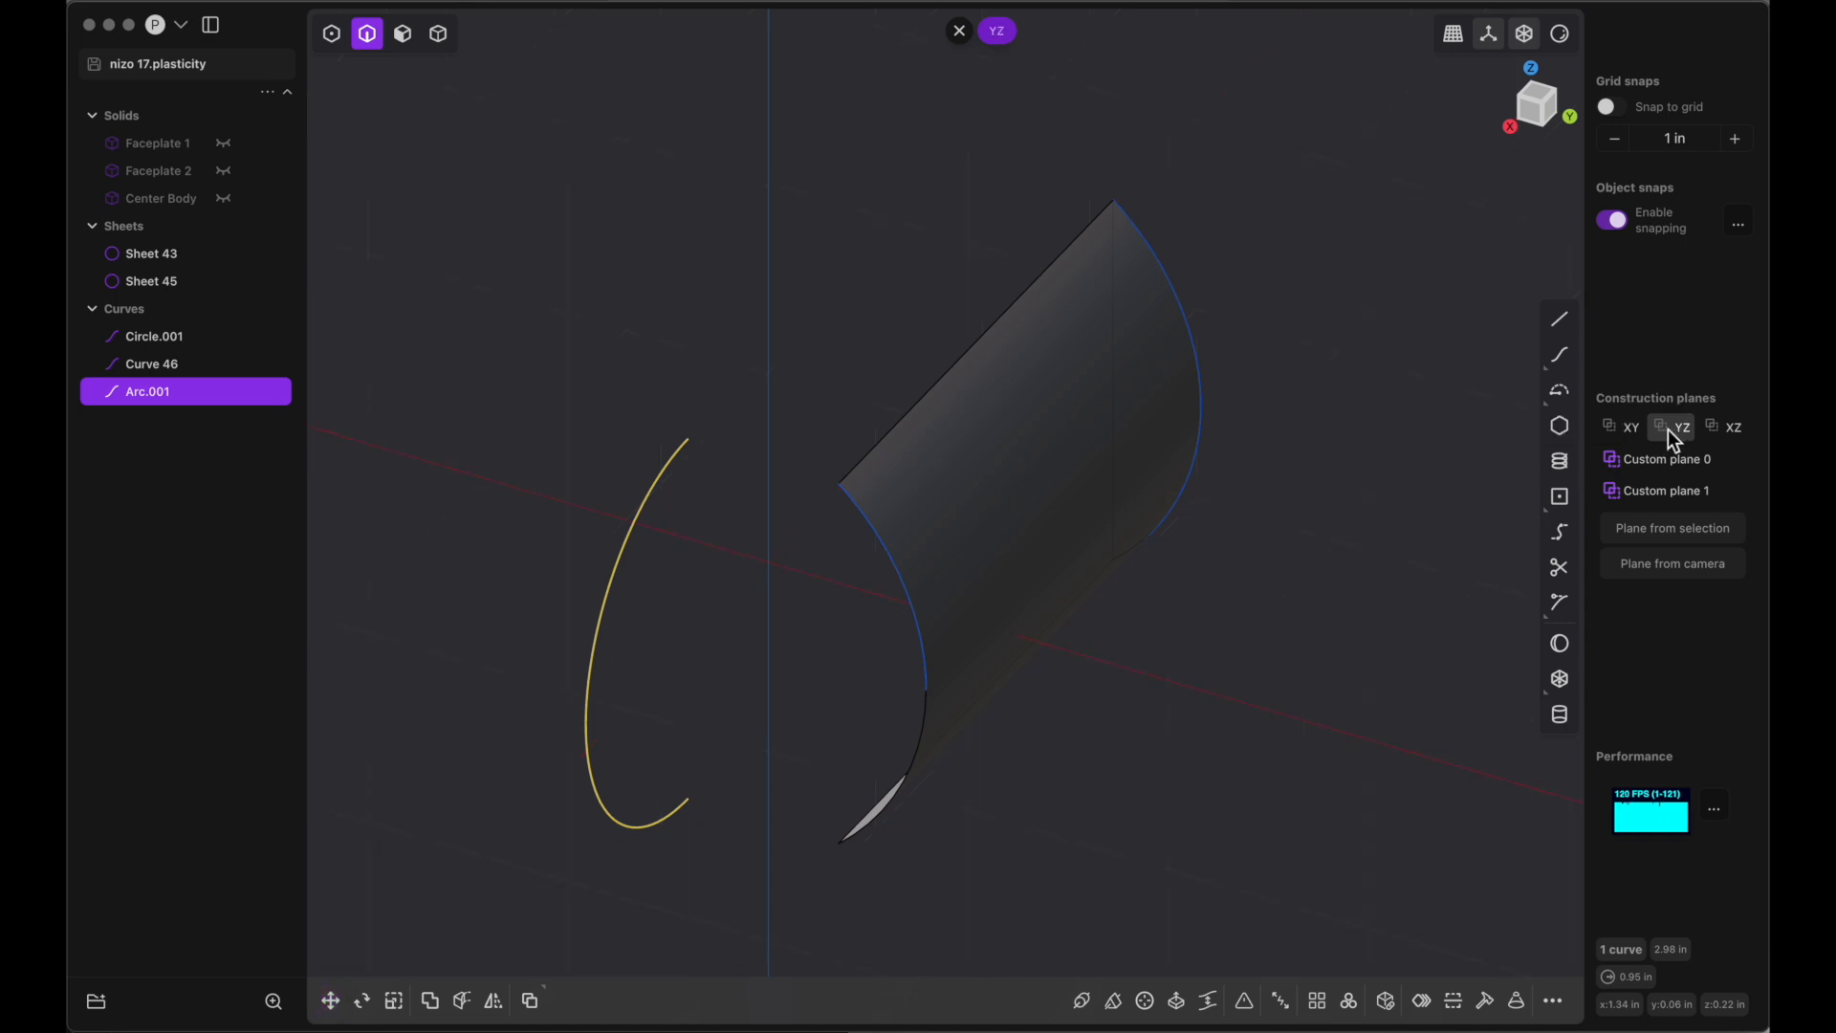
{"action": "left_click", "coordinate": [1717, 431]}
{"action": "left_click", "coordinate": [1626, 428]}
{"action": "key", "text": "g"}
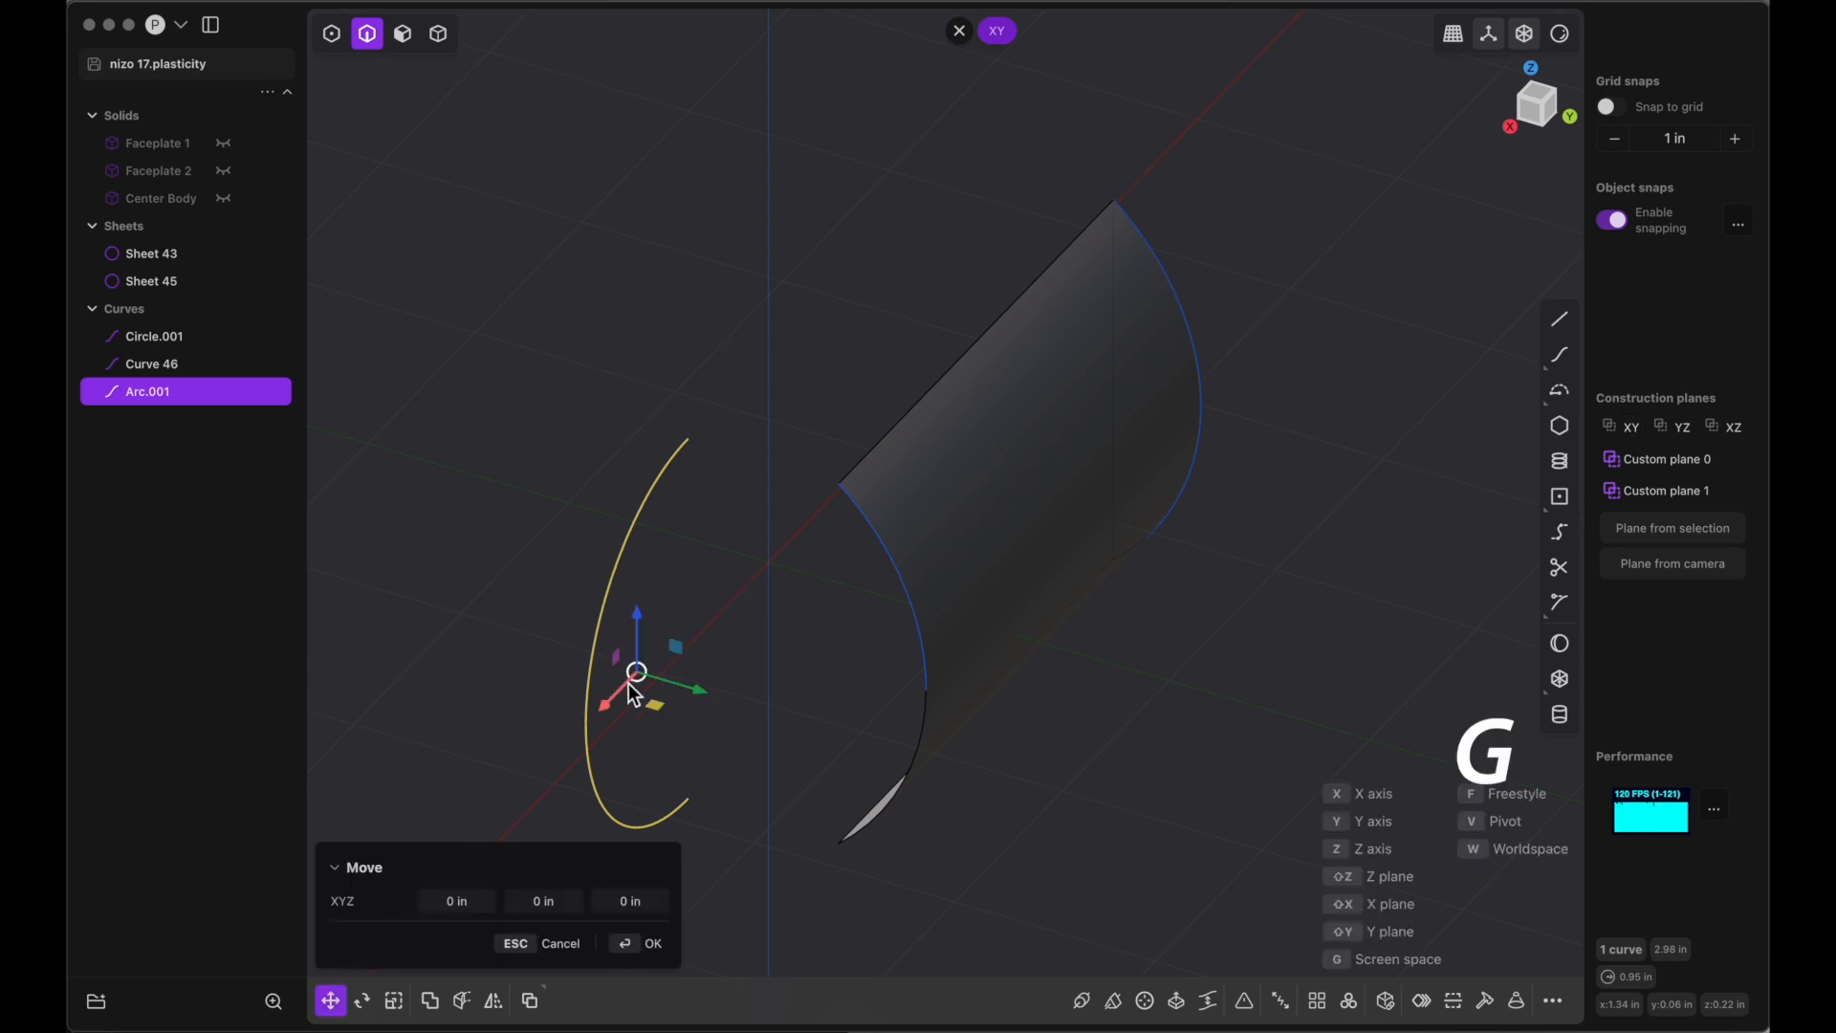
{"action": "left_click_drag", "start_coordinate": [656, 704], "coordinate": [553, 629]}
{"action": "middle_click_drag", "start_coordinate": [554, 629], "coordinate": [554, 629]}
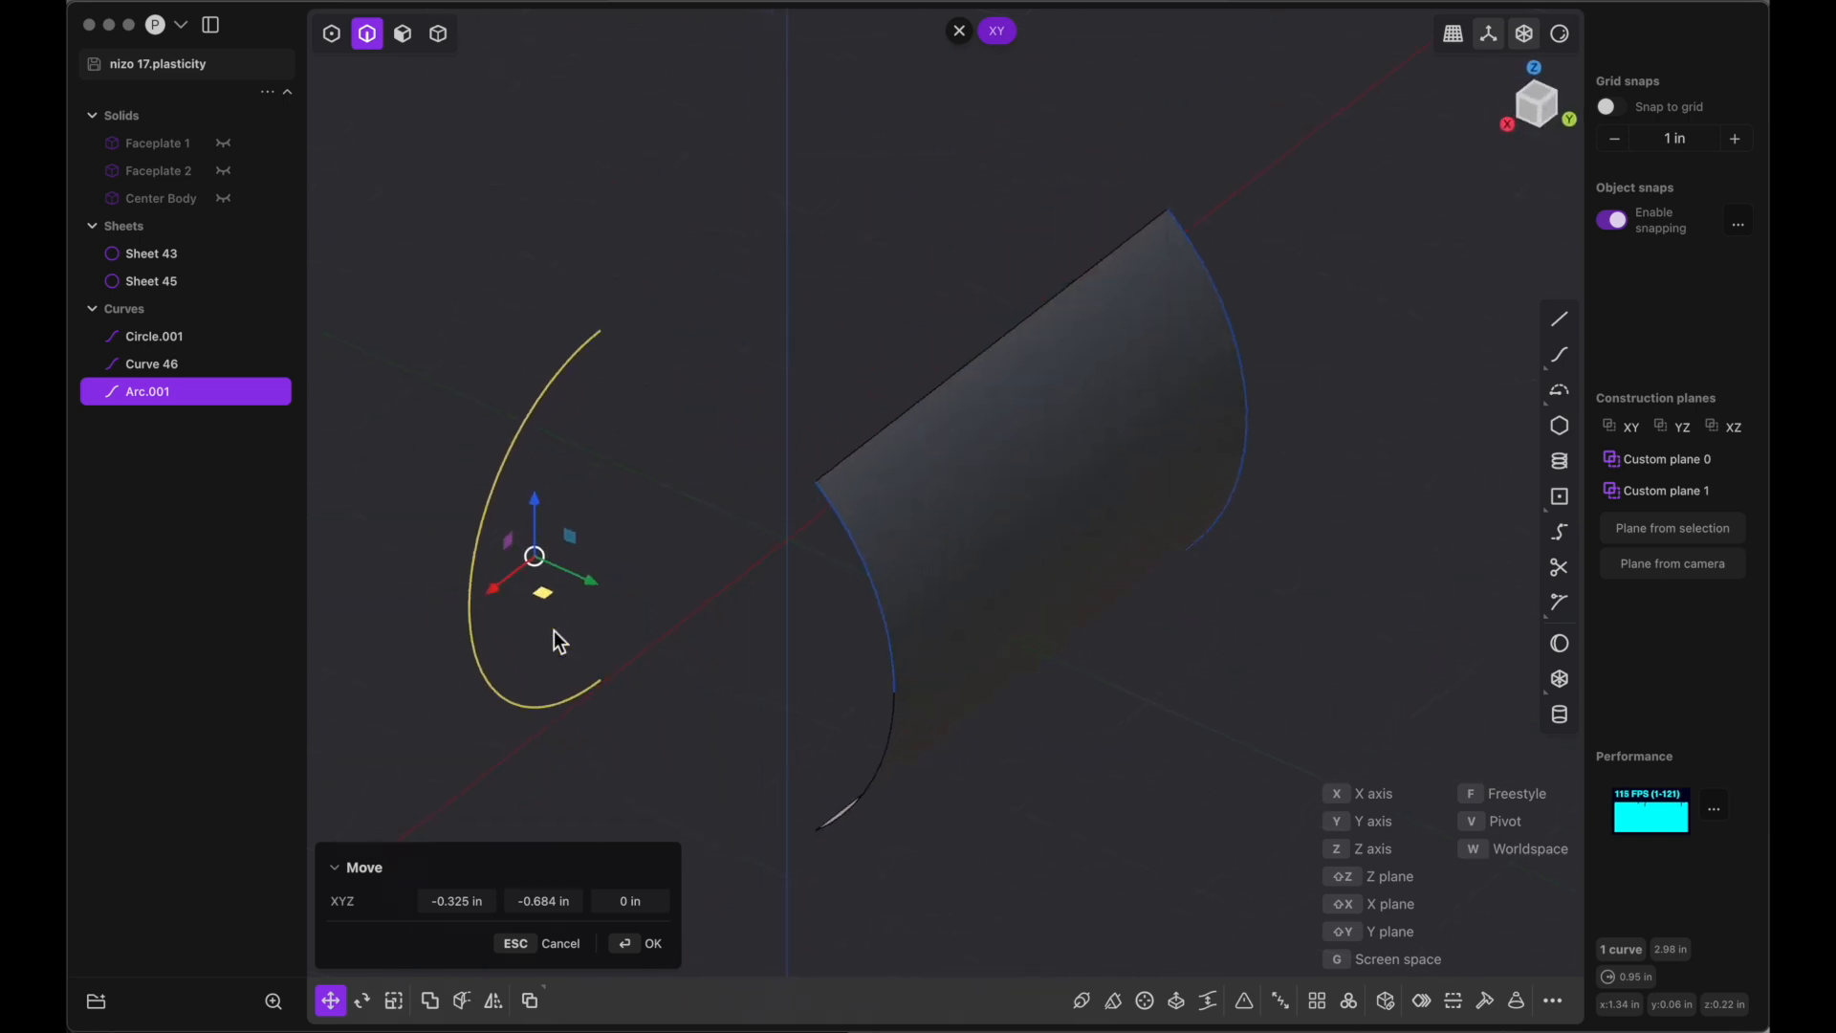
Move the arc freestyle from its upper endpoint onto the upper corner of the sheet's open end
{"action": "key", "text": "f"}
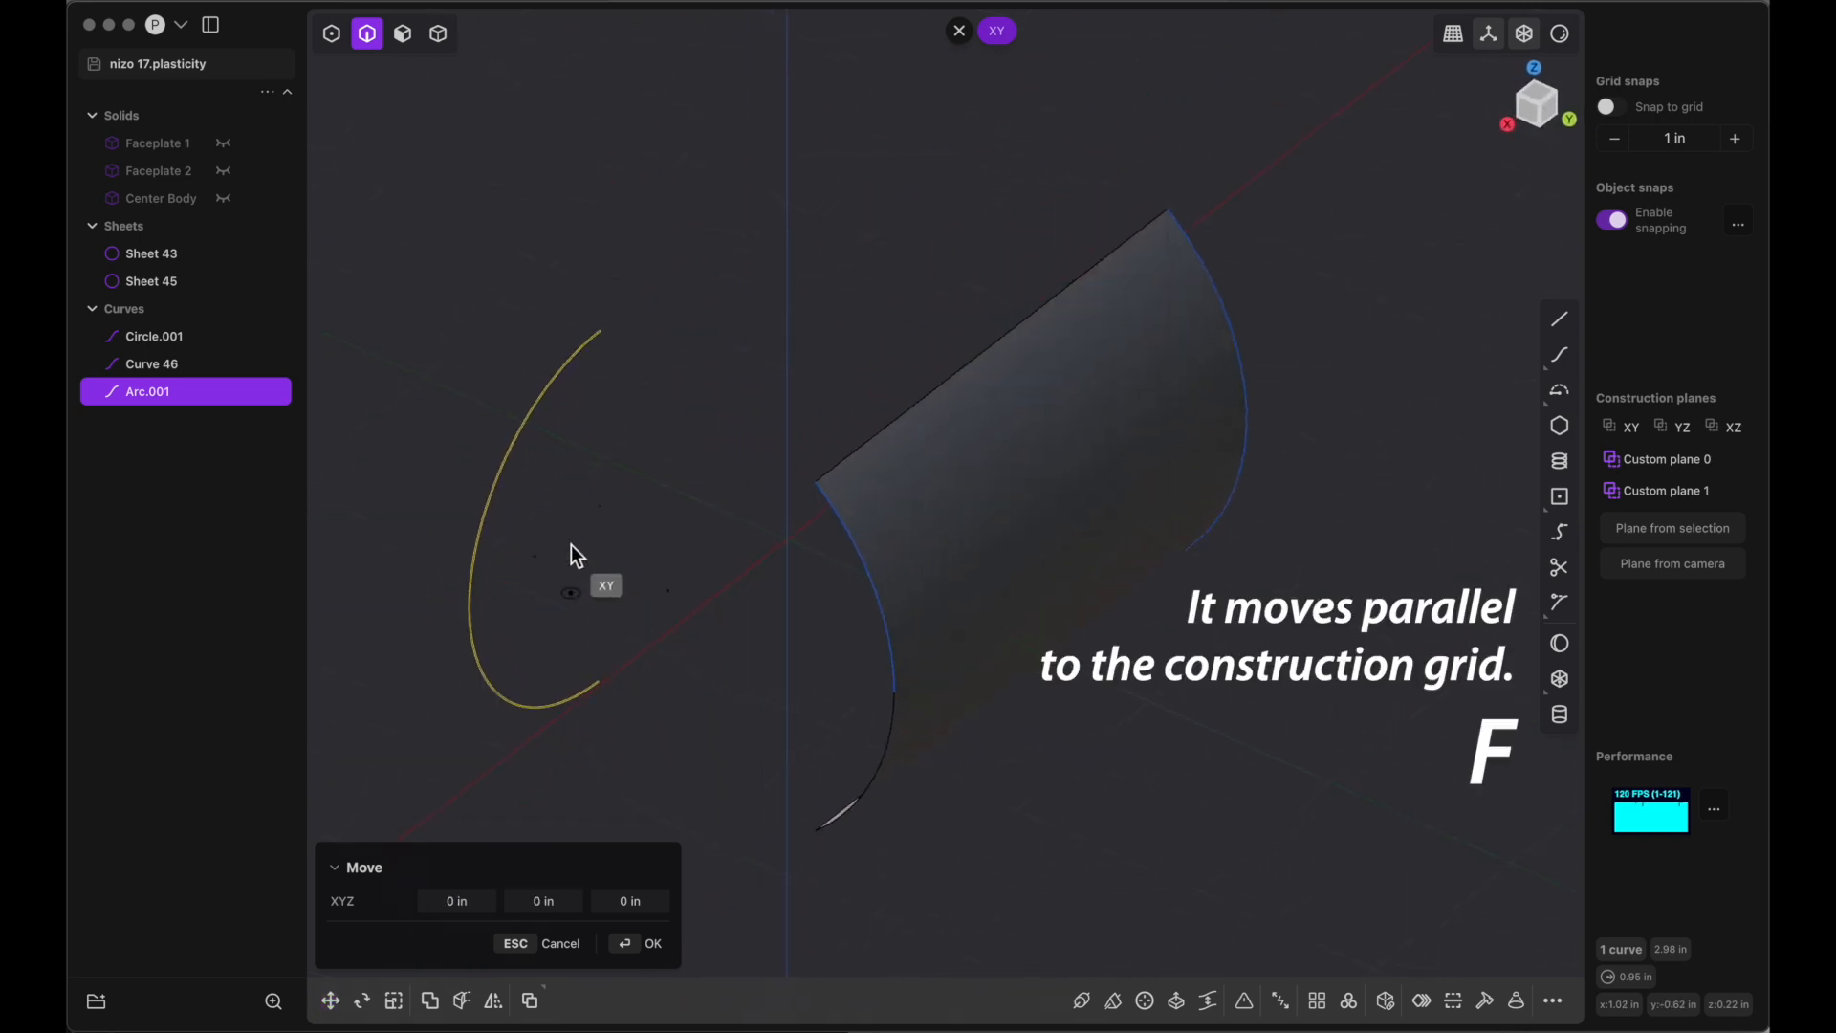
{"action": "left_click", "coordinate": [602, 336]}
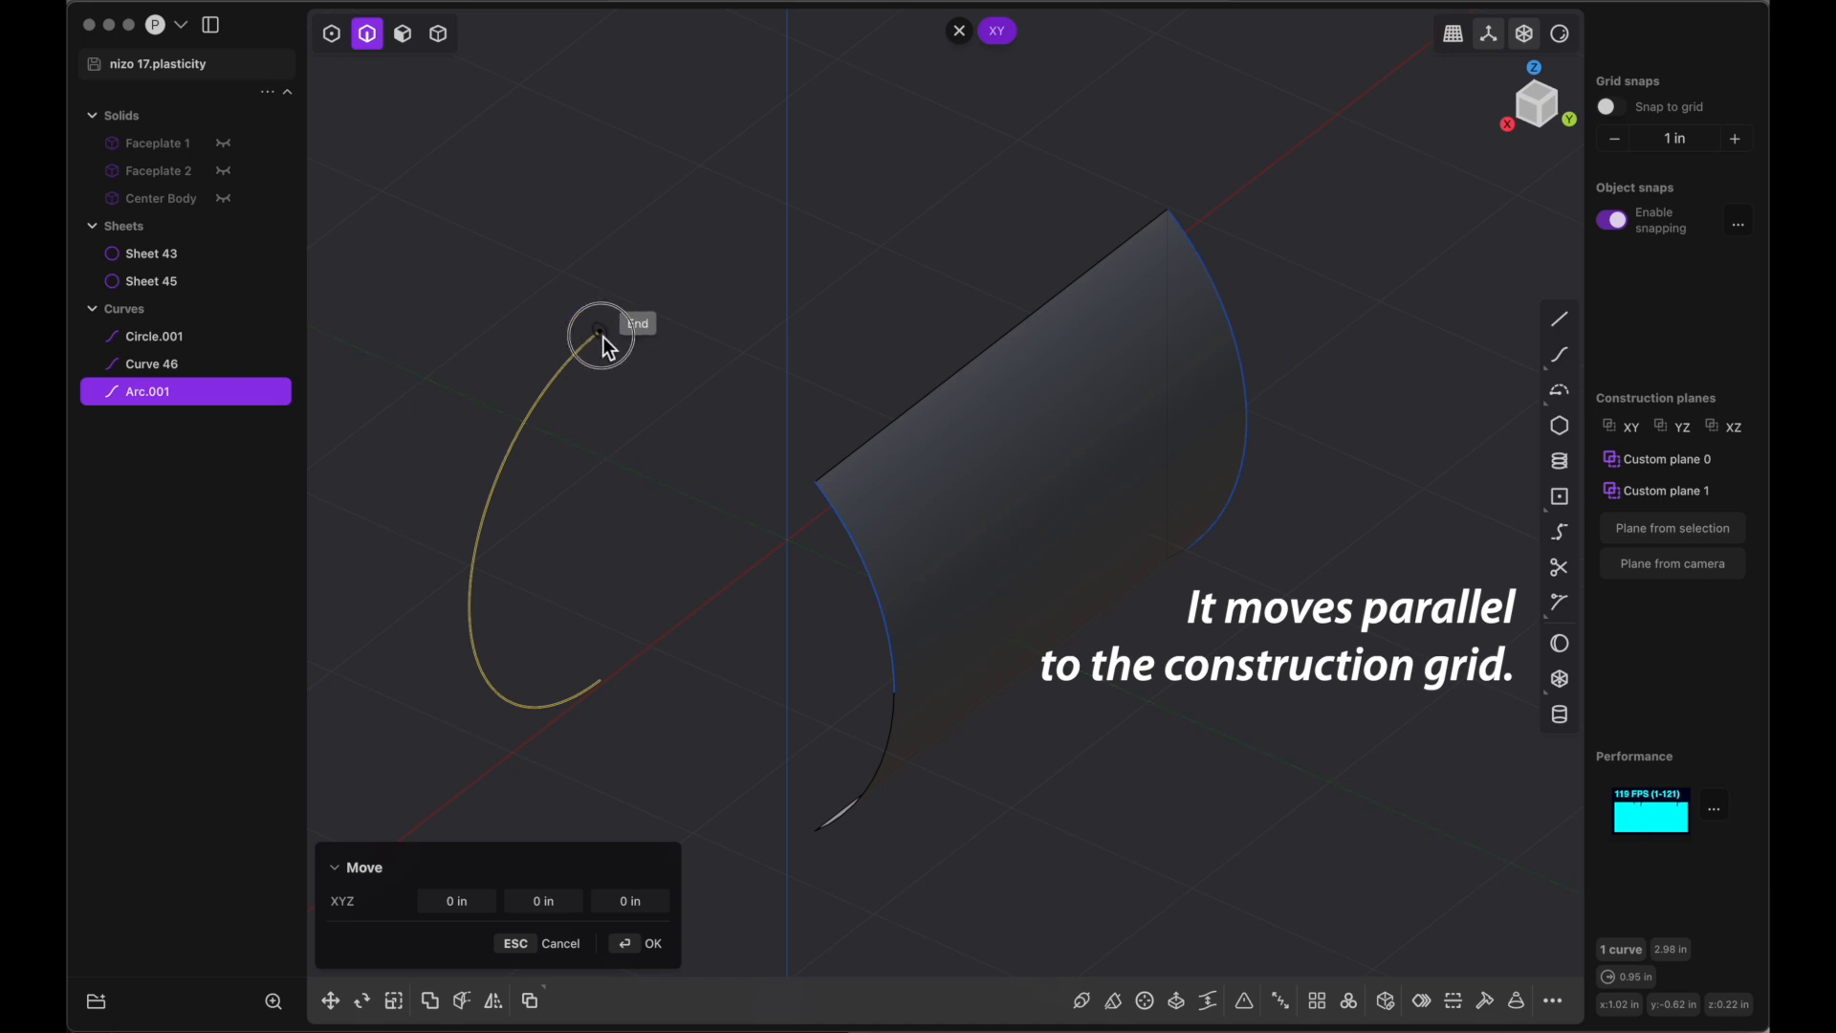
{"action": "left_click", "coordinate": [815, 486]}
{"action": "middle_click_drag", "start_coordinate": [1025, 651], "coordinate": [1025, 650]}
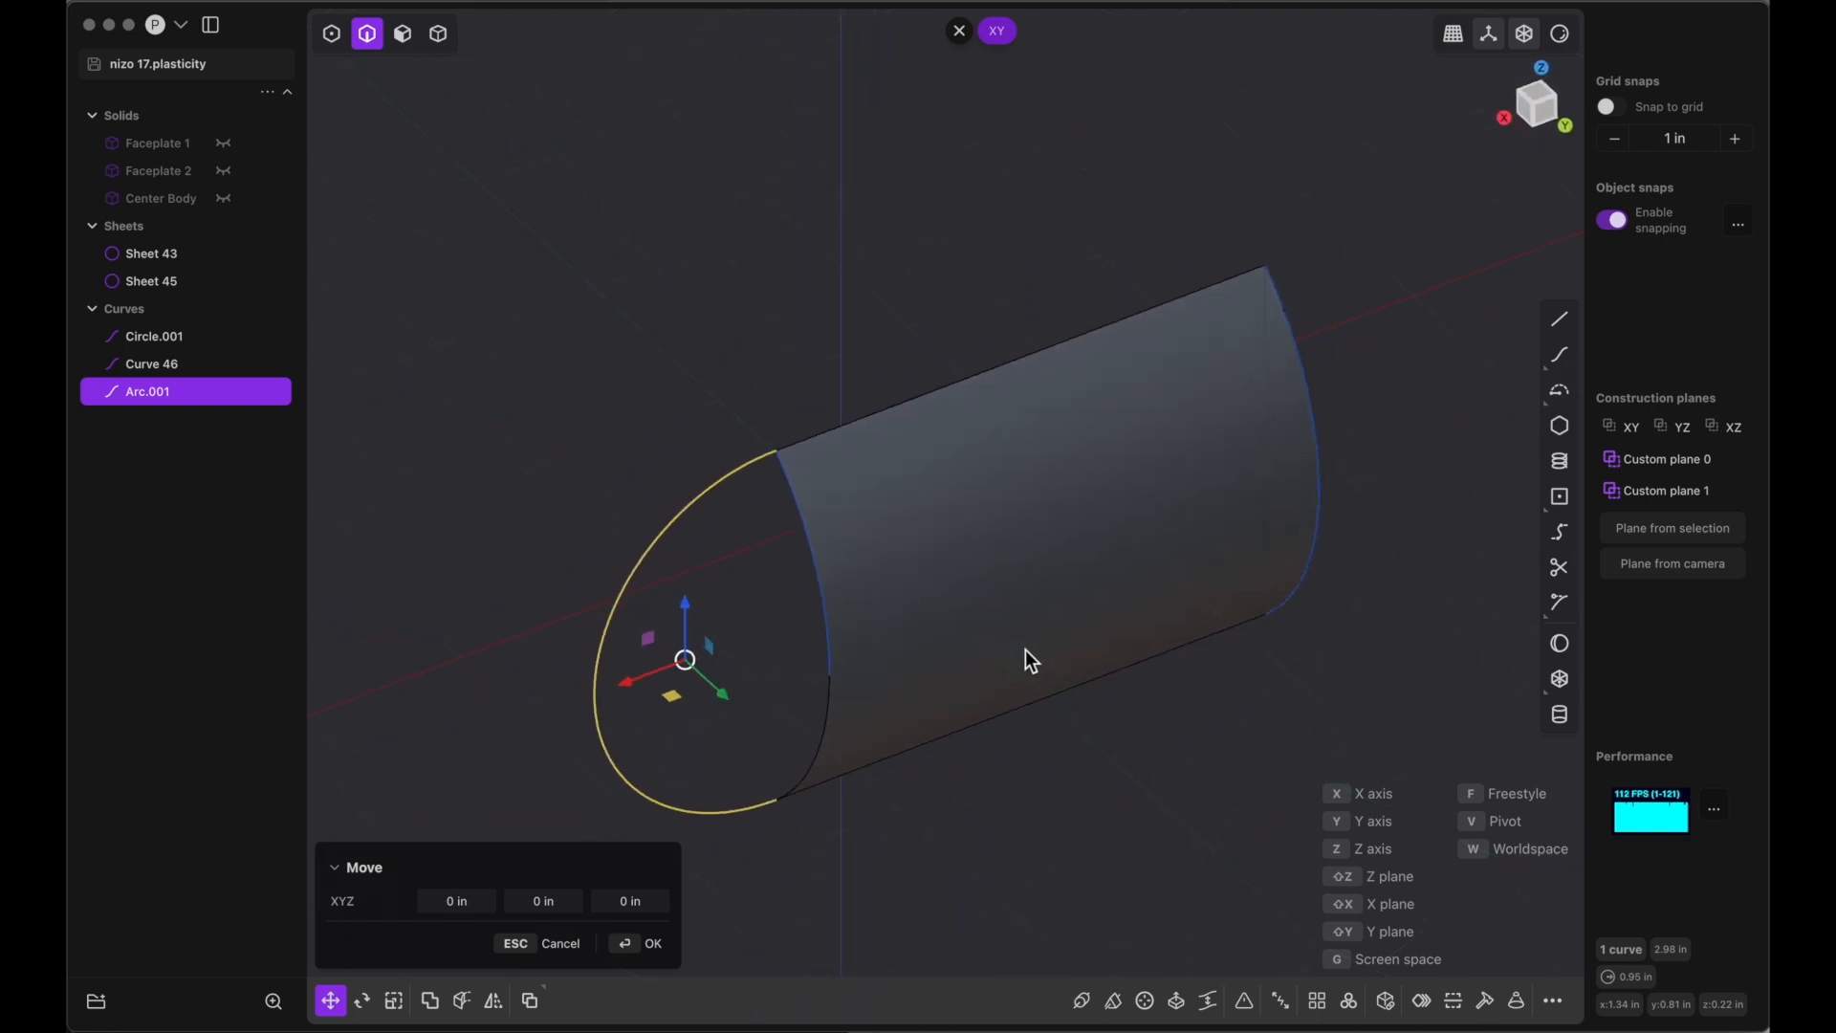
{"action": "key", "text": "Escape"}
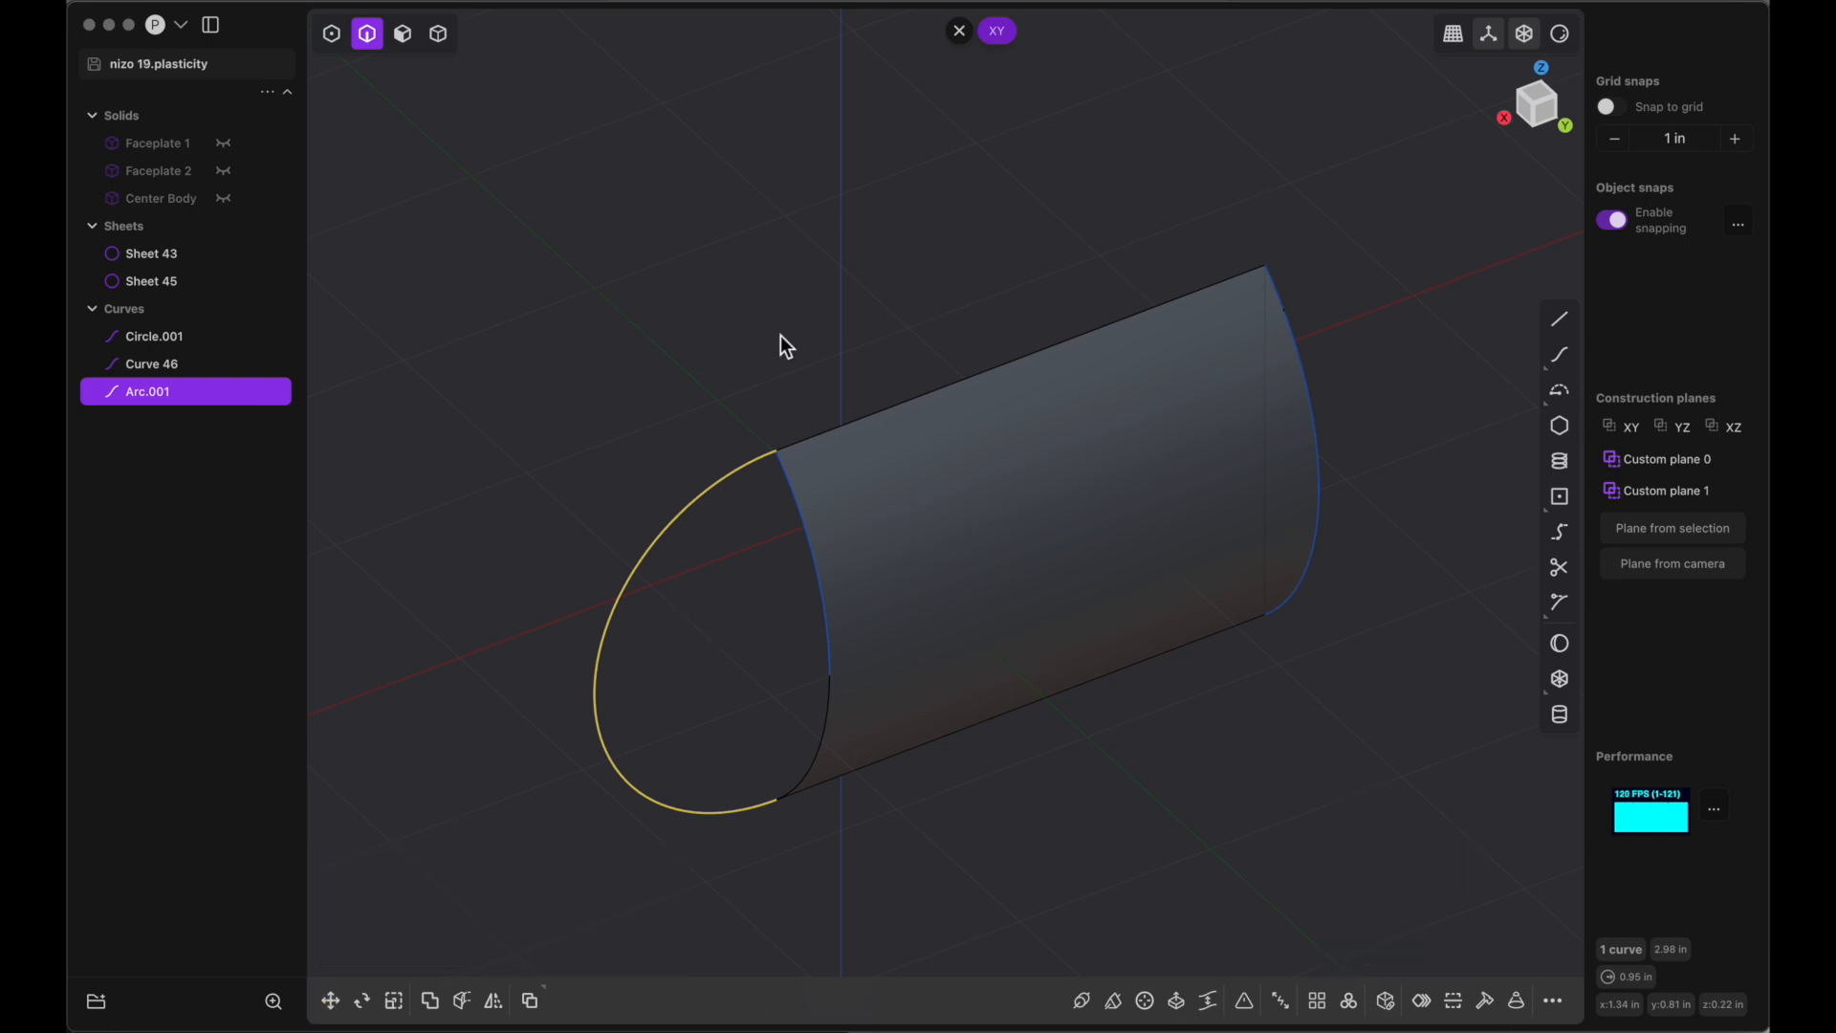
{"action": "key", "text": "Escape"}
Sweep the trimmed half curve along the semicircular arc, with twist 0 and Normal alignment, to form the rounded end cap
{"action": "left_click", "coordinate": [785, 491]}
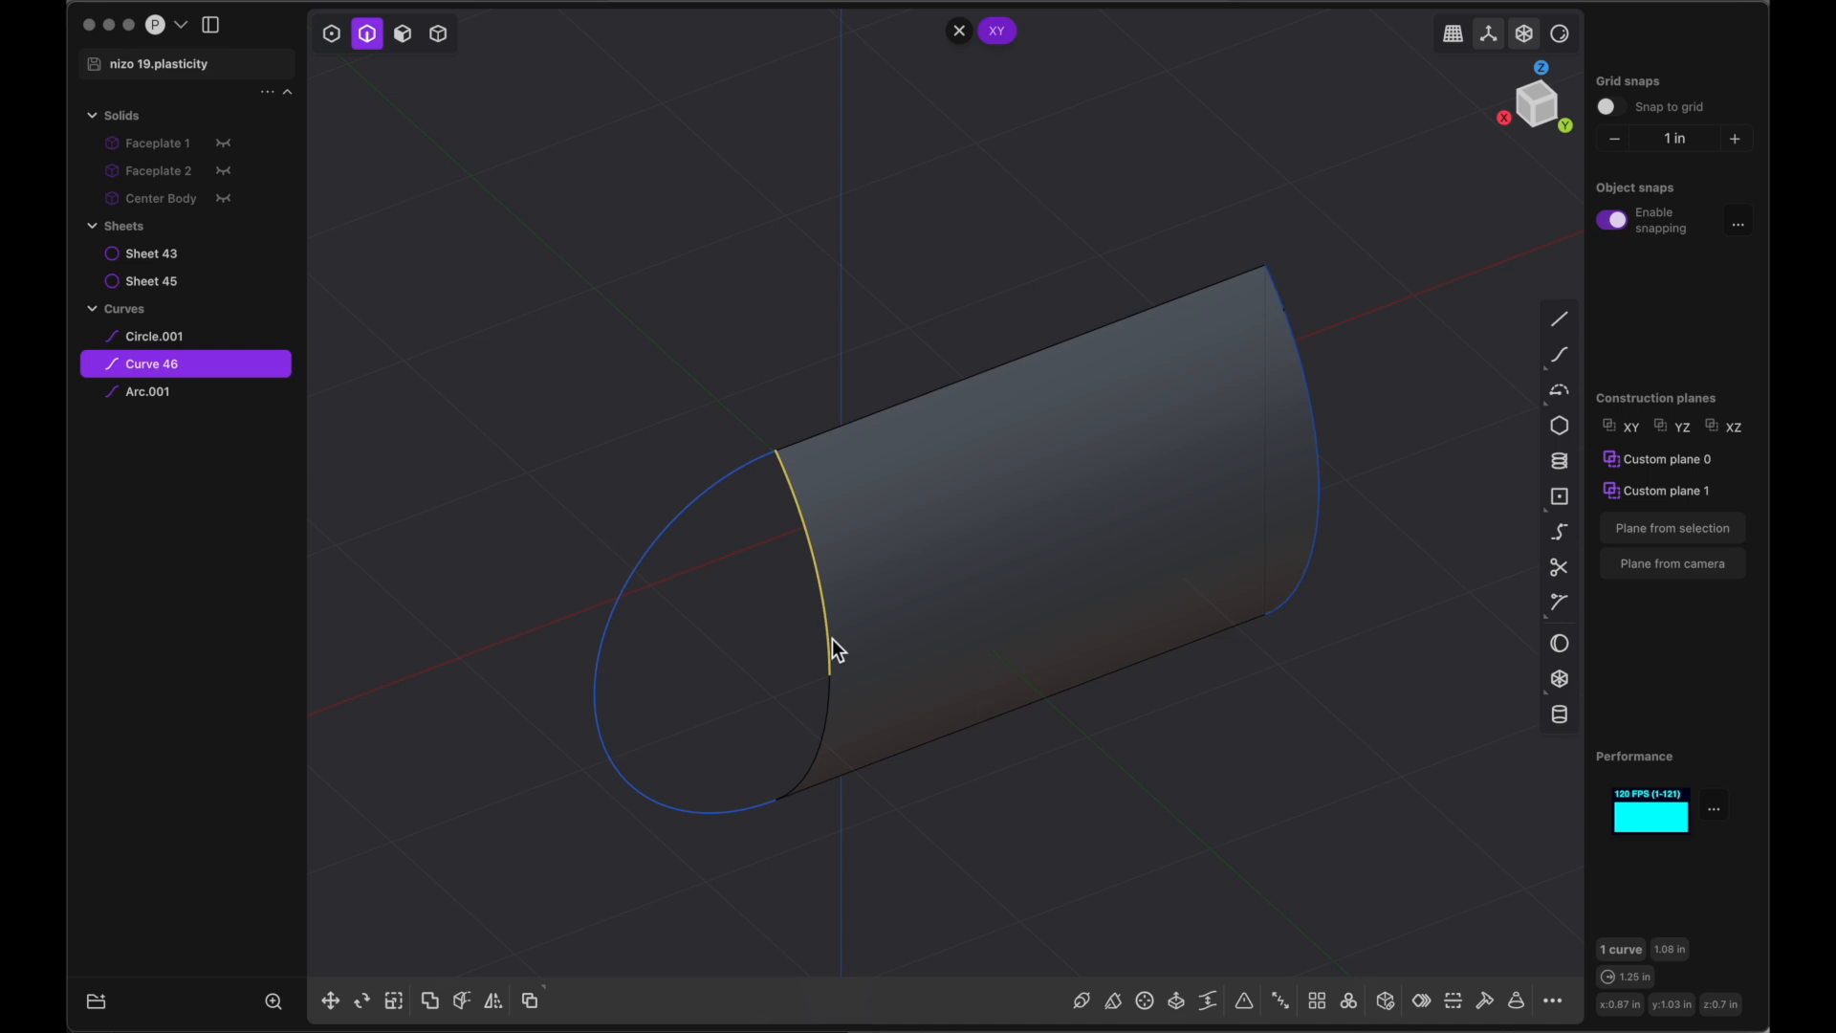
{"action": "left_click", "coordinate": [1114, 1001]}
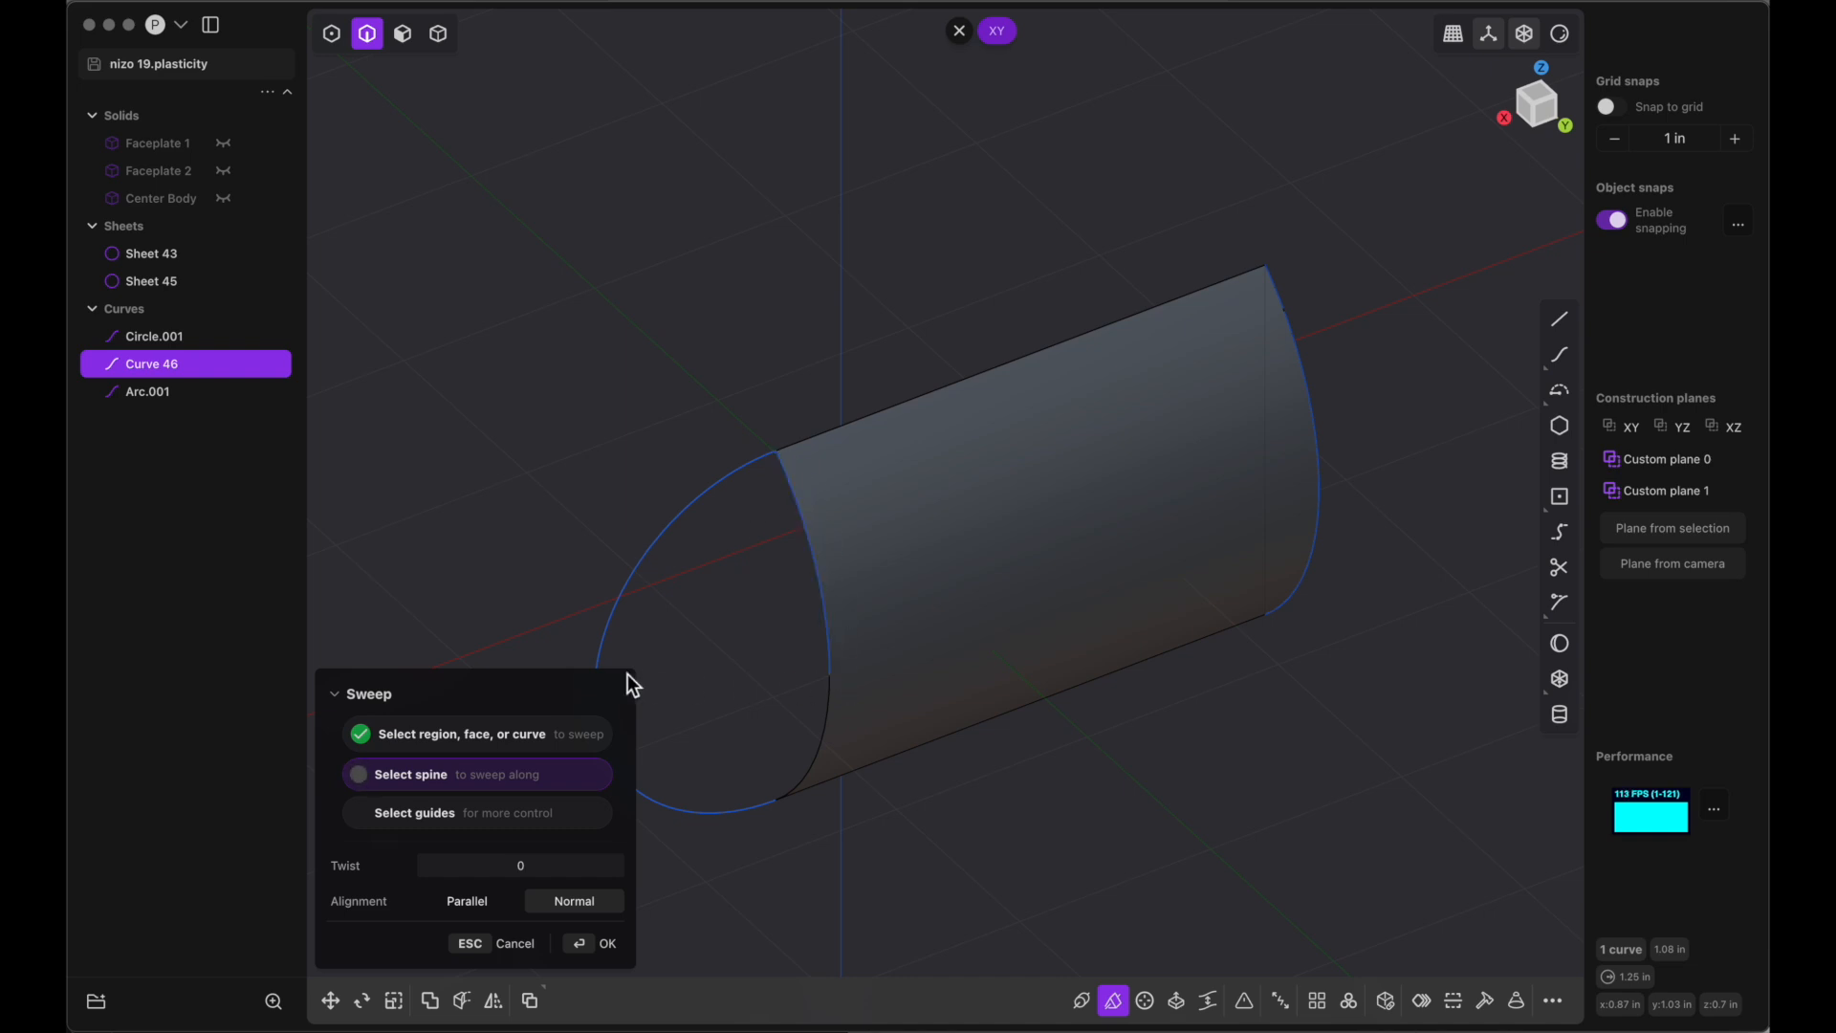
{"action": "left_click", "coordinate": [755, 462]}
{"action": "middle_click_drag", "start_coordinate": [749, 584], "coordinate": [749, 593]}
{"action": "left_click", "coordinate": [600, 945]}
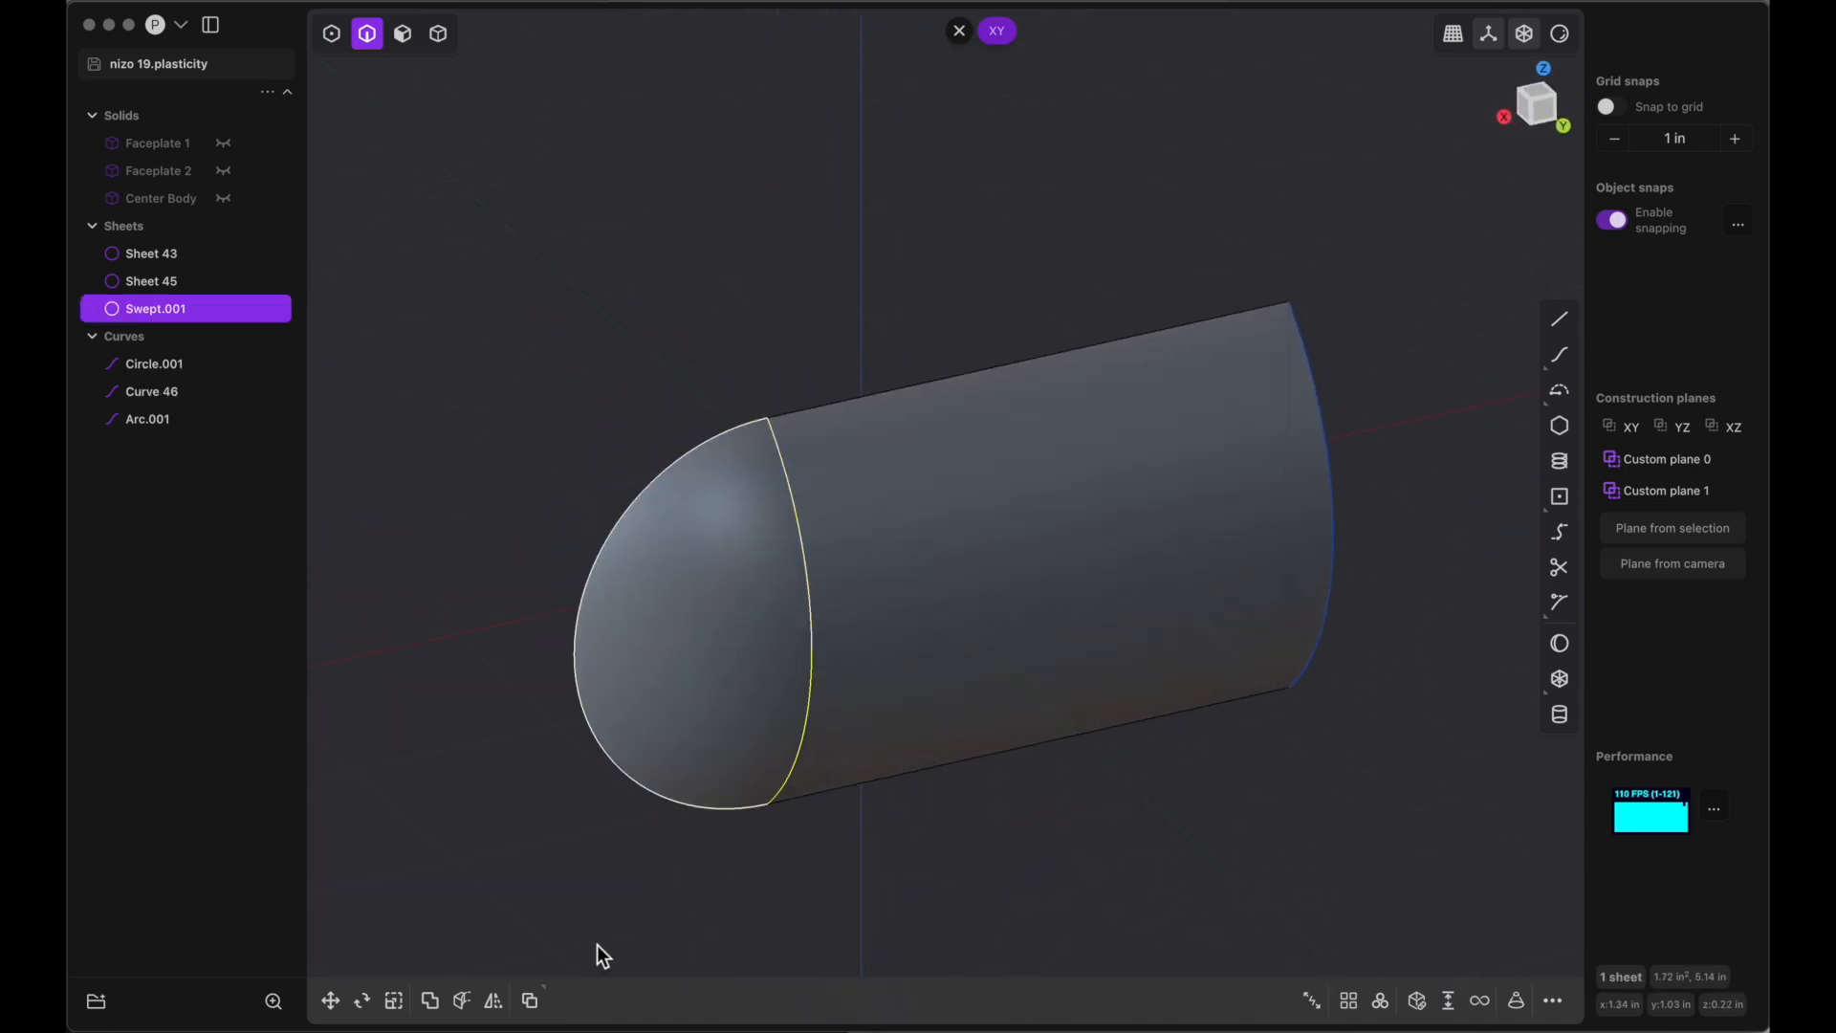
Delete the three leftover construction curves: the circle, the trimmed half curve and the arc
{"action": "left_click", "coordinate": [515, 685]}
{"action": "left_click", "coordinate": [143, 372]}
{"action": "left_click", "coordinate": [142, 387], "text": "shift"}
{"action": "left_click", "coordinate": [142, 417], "text": "shift"}
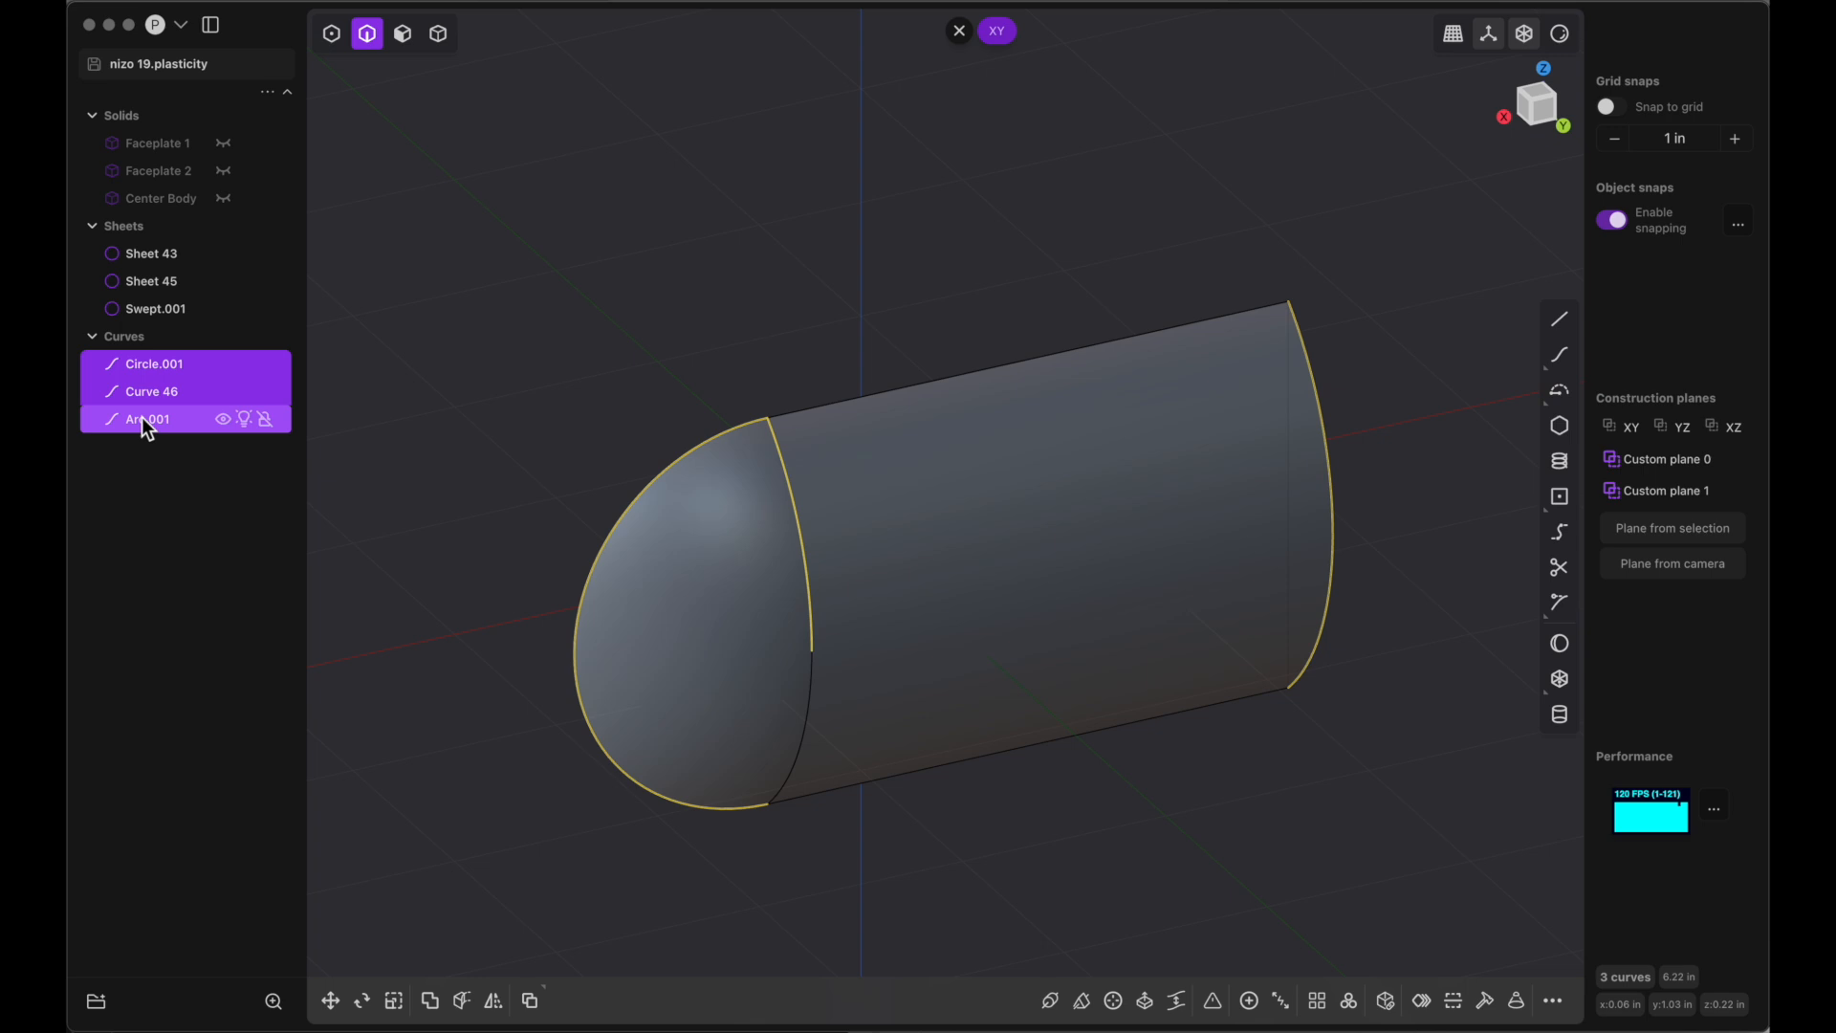
{"action": "key", "text": "Delete"}
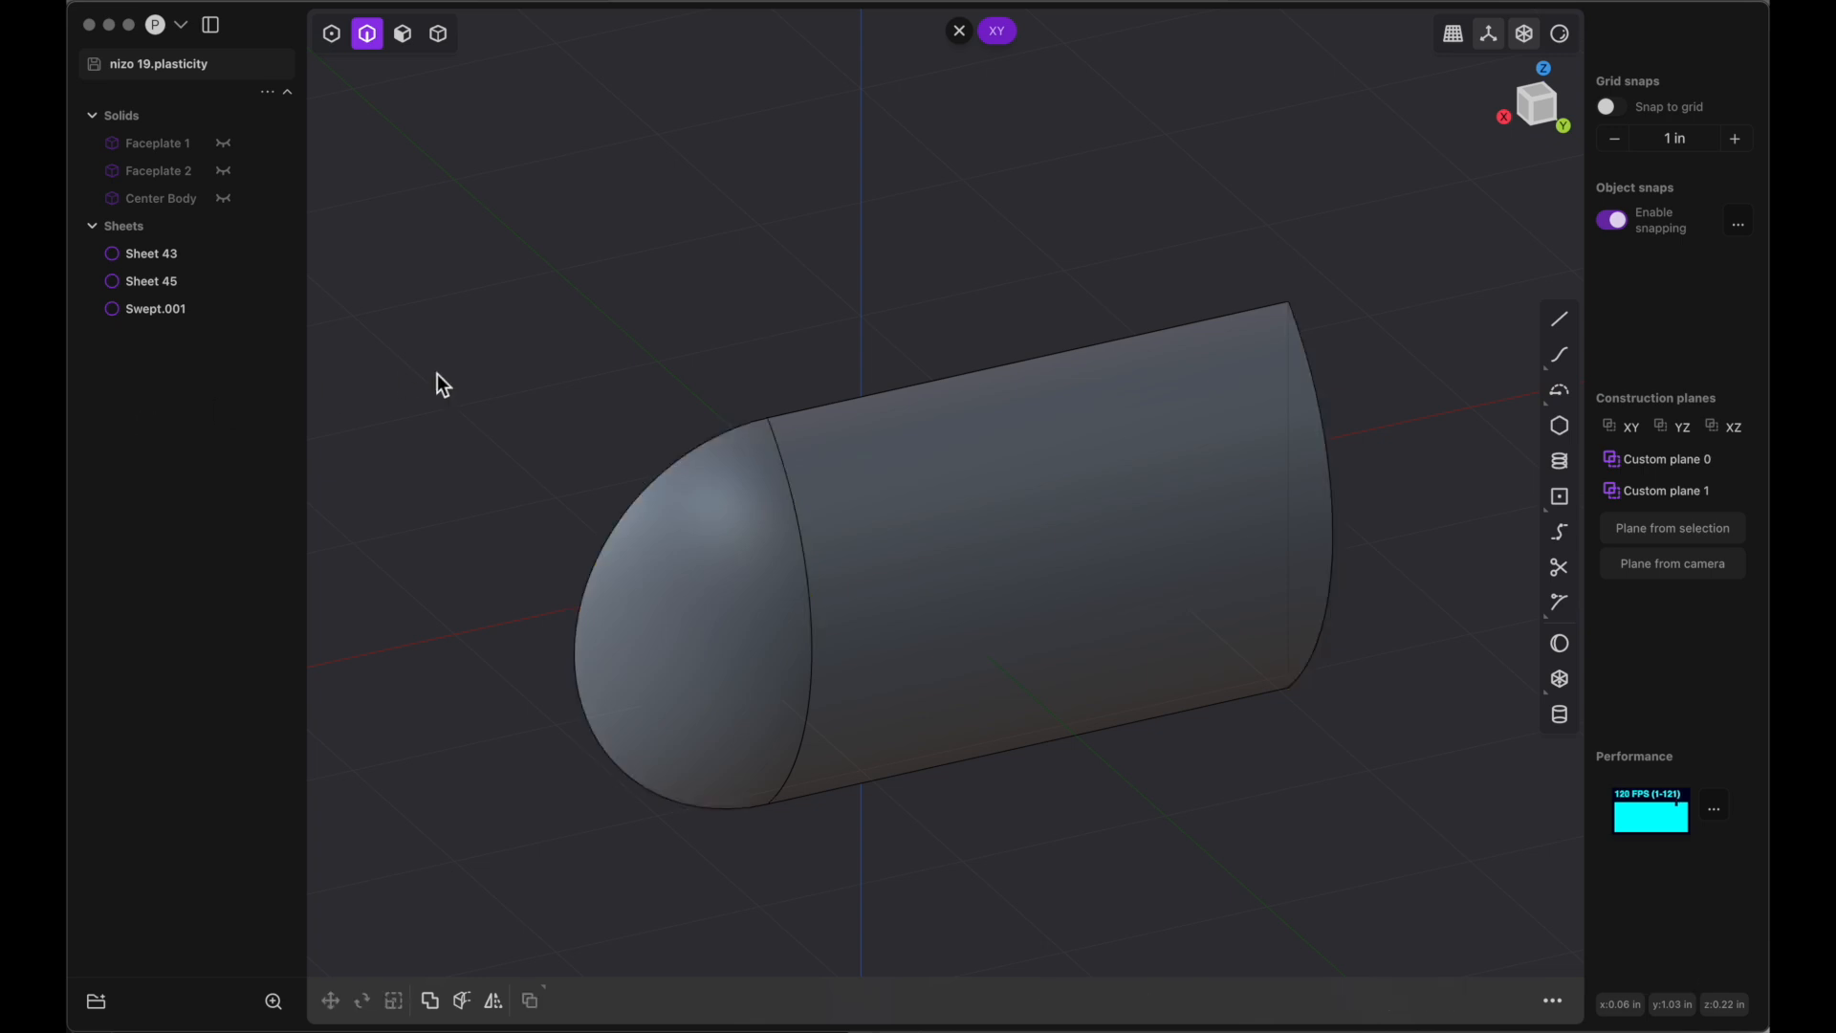
Join the flat end sheet, the half-cylinder sheet and the swept end cap into one sheet
{"action": "middle_click_drag", "start_coordinate": [432, 376], "coordinate": [495, 402]}
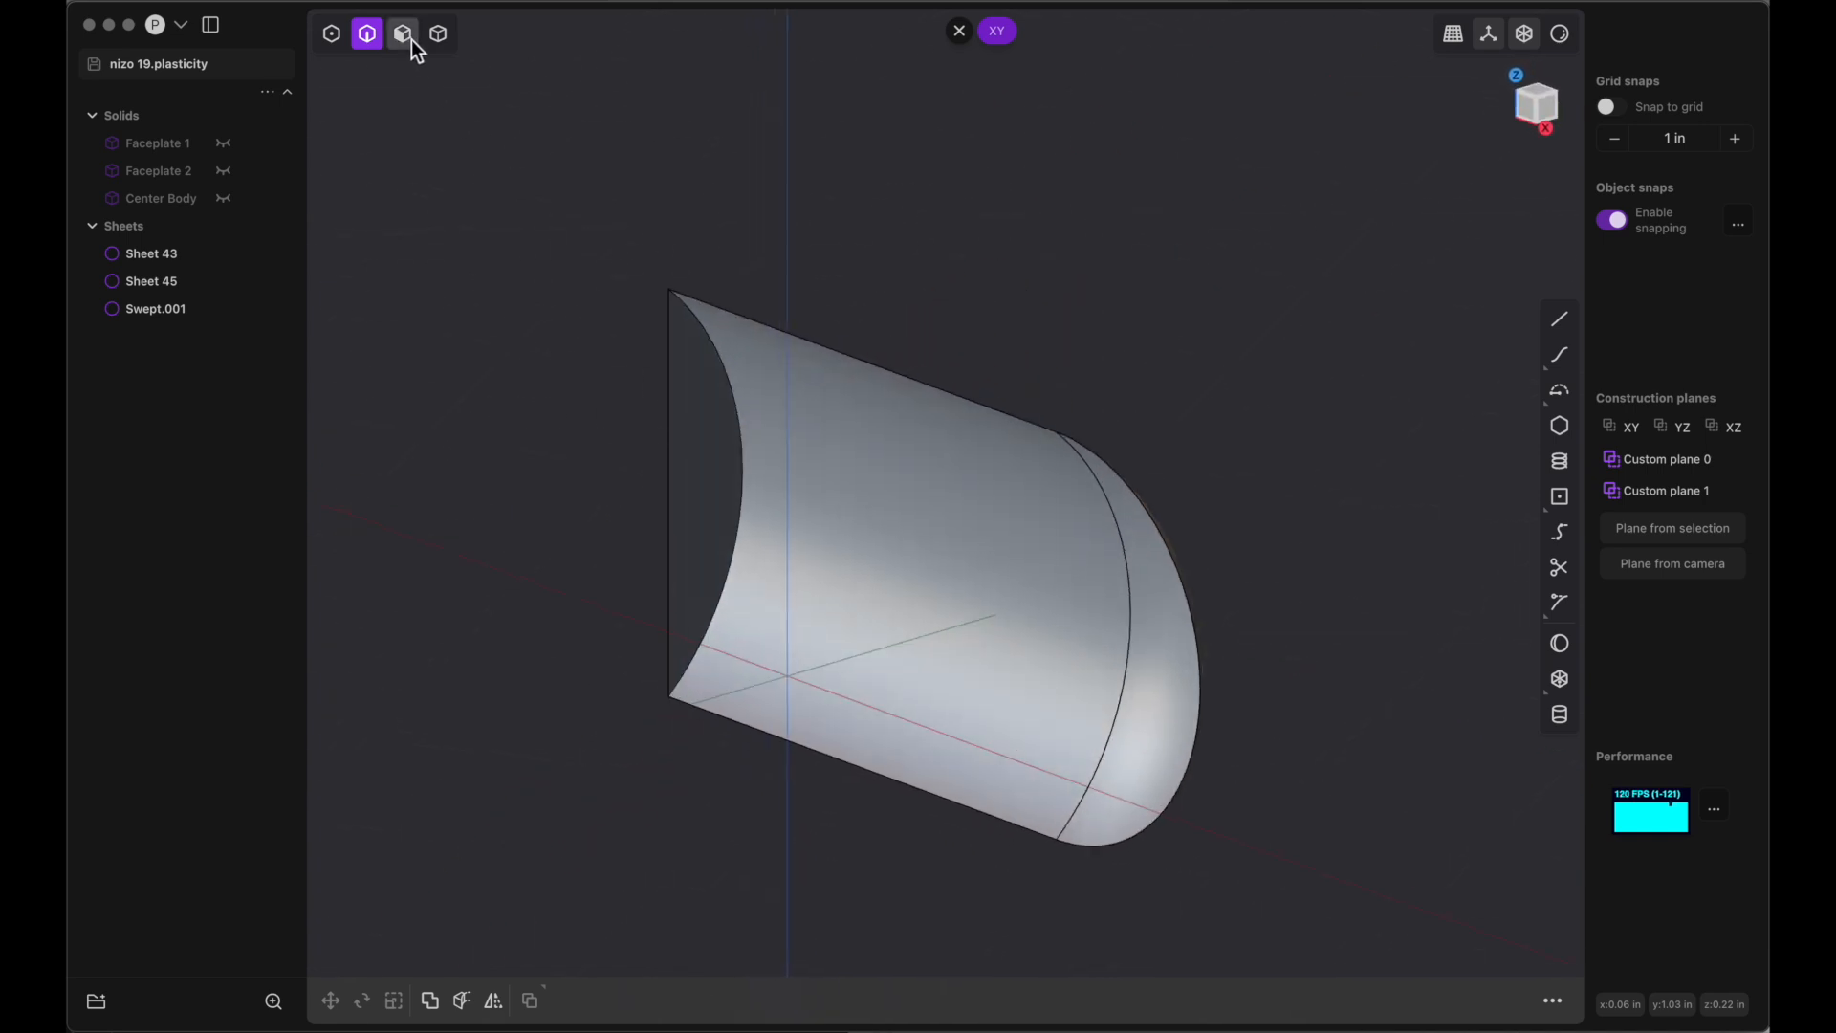
{"action": "left_click", "coordinate": [440, 38]}
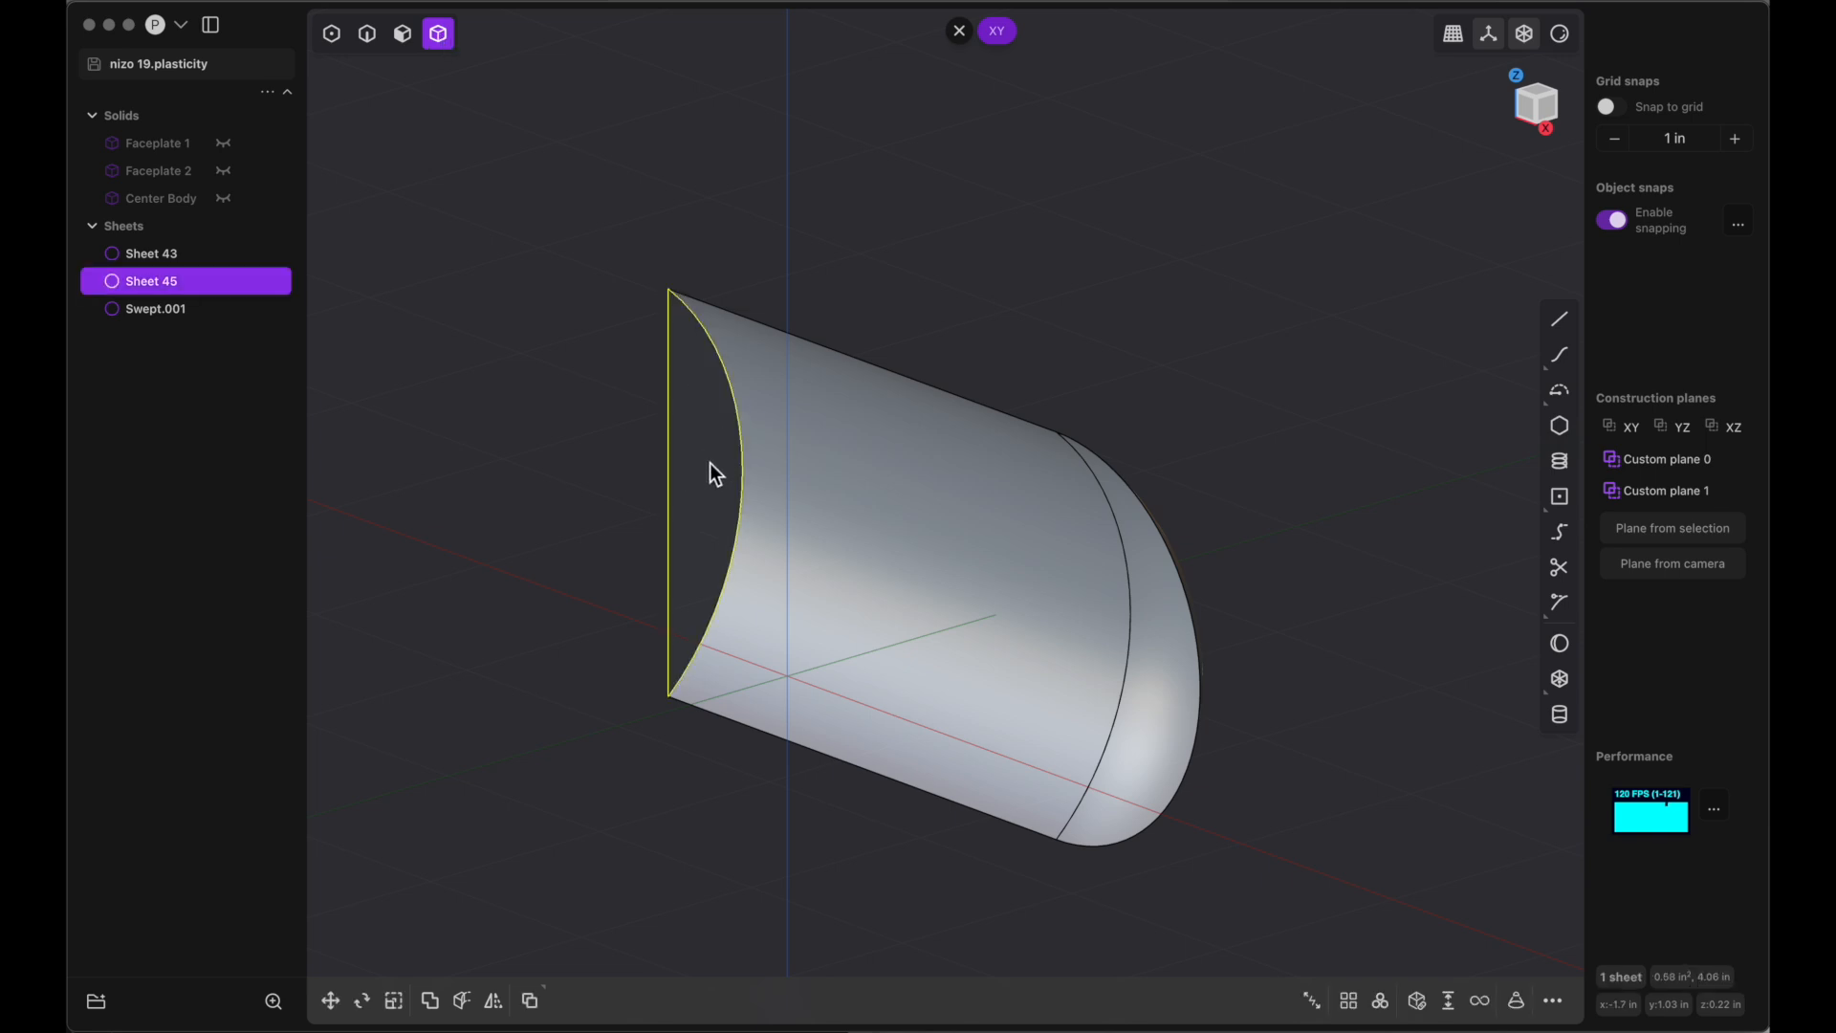
{"action": "left_click", "coordinate": [822, 479]}
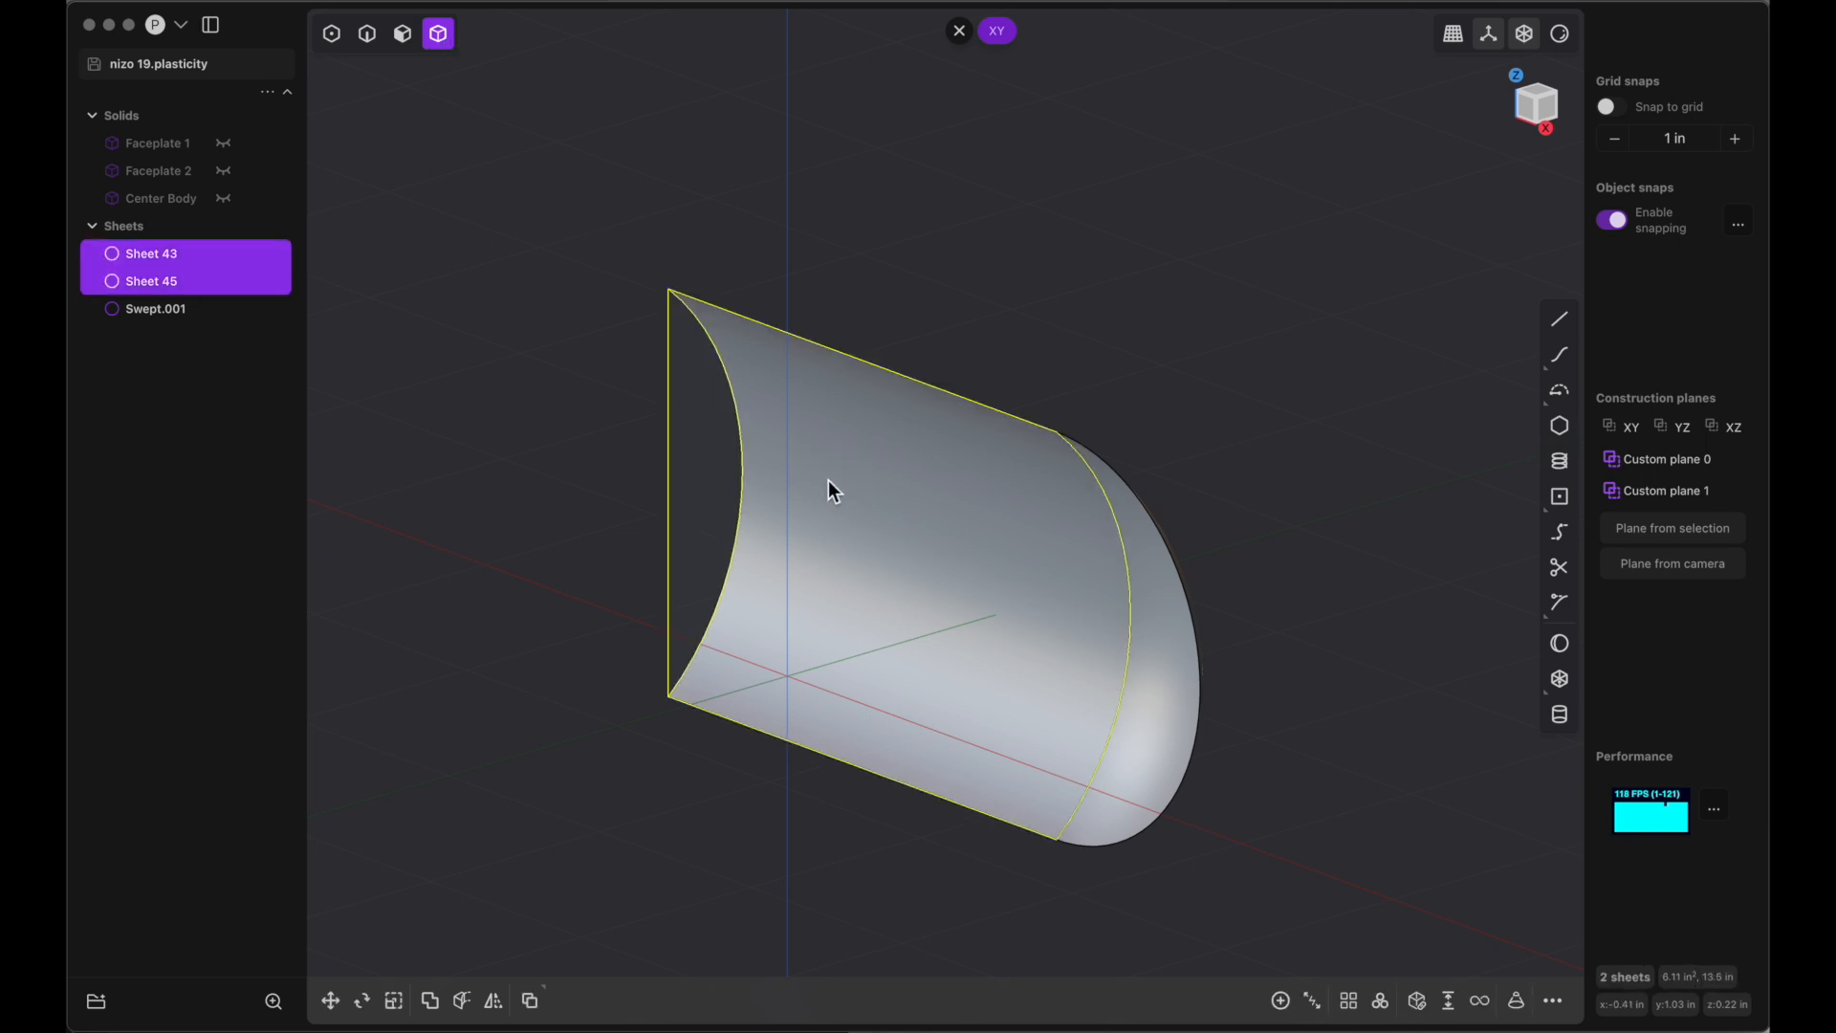
{"action": "left_click", "coordinate": [1178, 692]}
{"action": "scroll", "coordinate": [1178, 693], "scroll_direction": "right", "scroll_amount": 10}
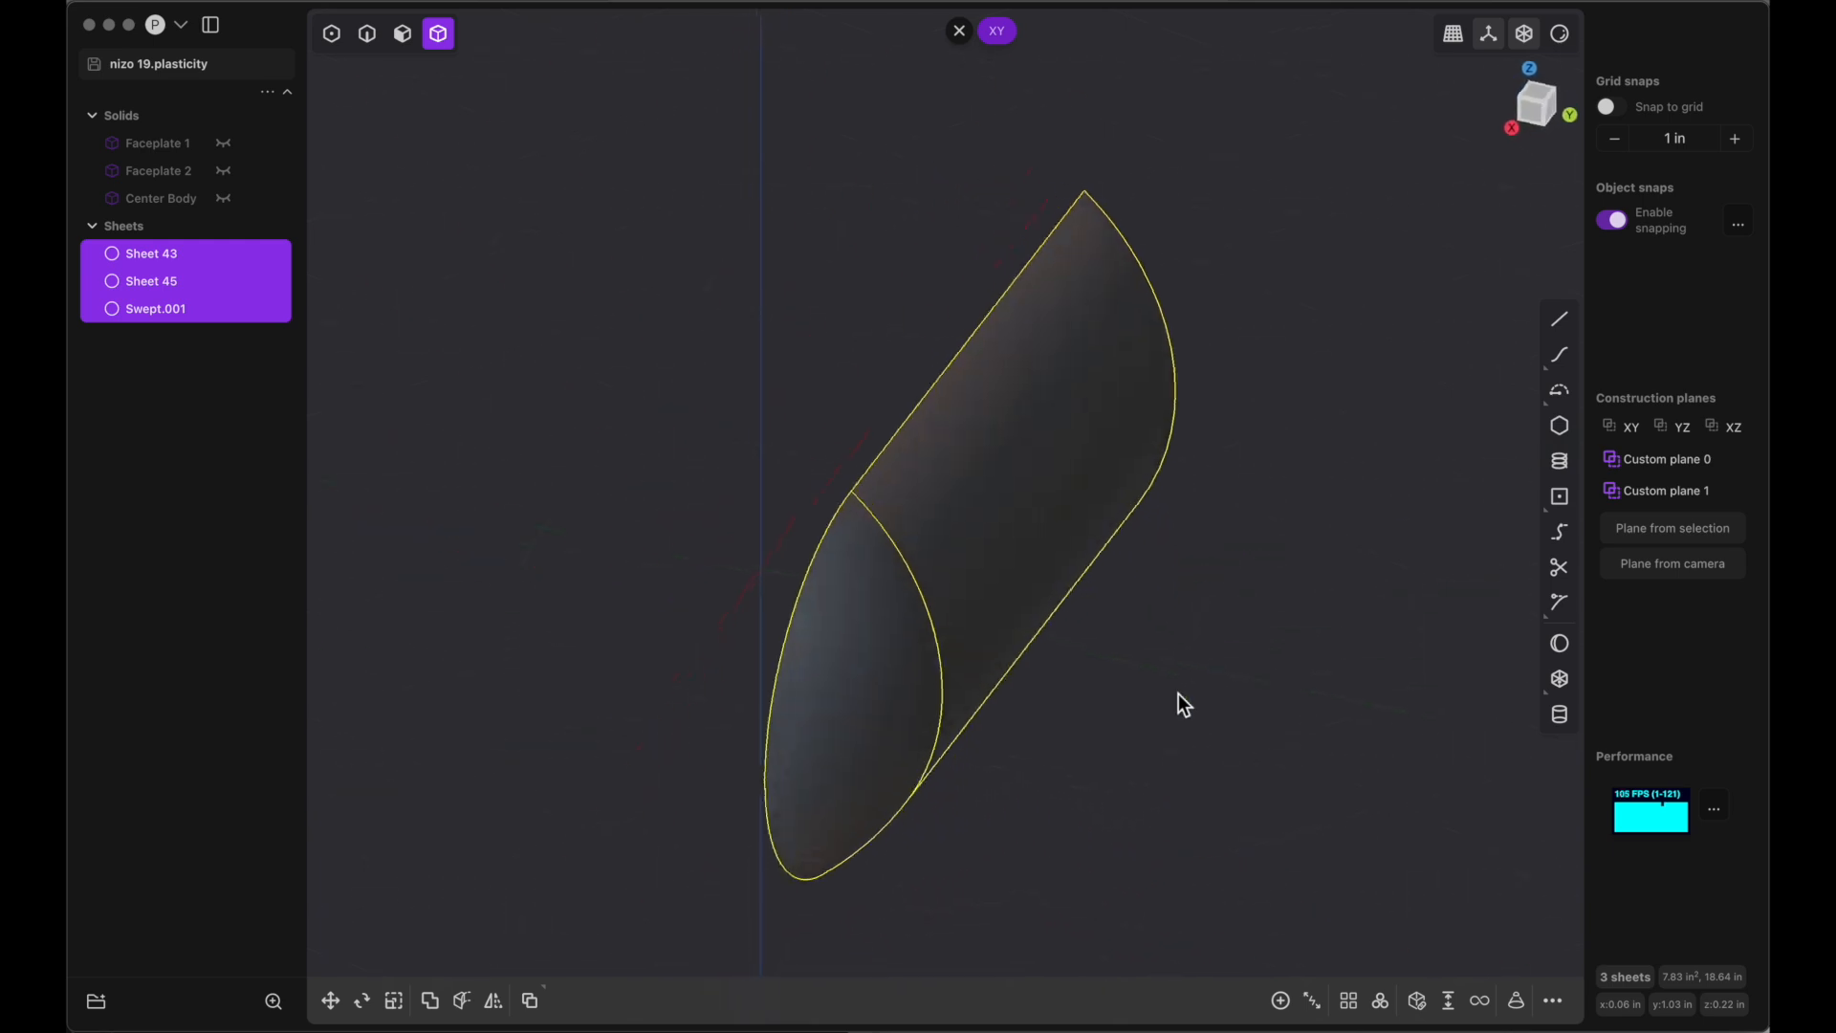
{"action": "scroll", "coordinate": [1179, 692], "scroll_direction": "right", "scroll_amount": 5}
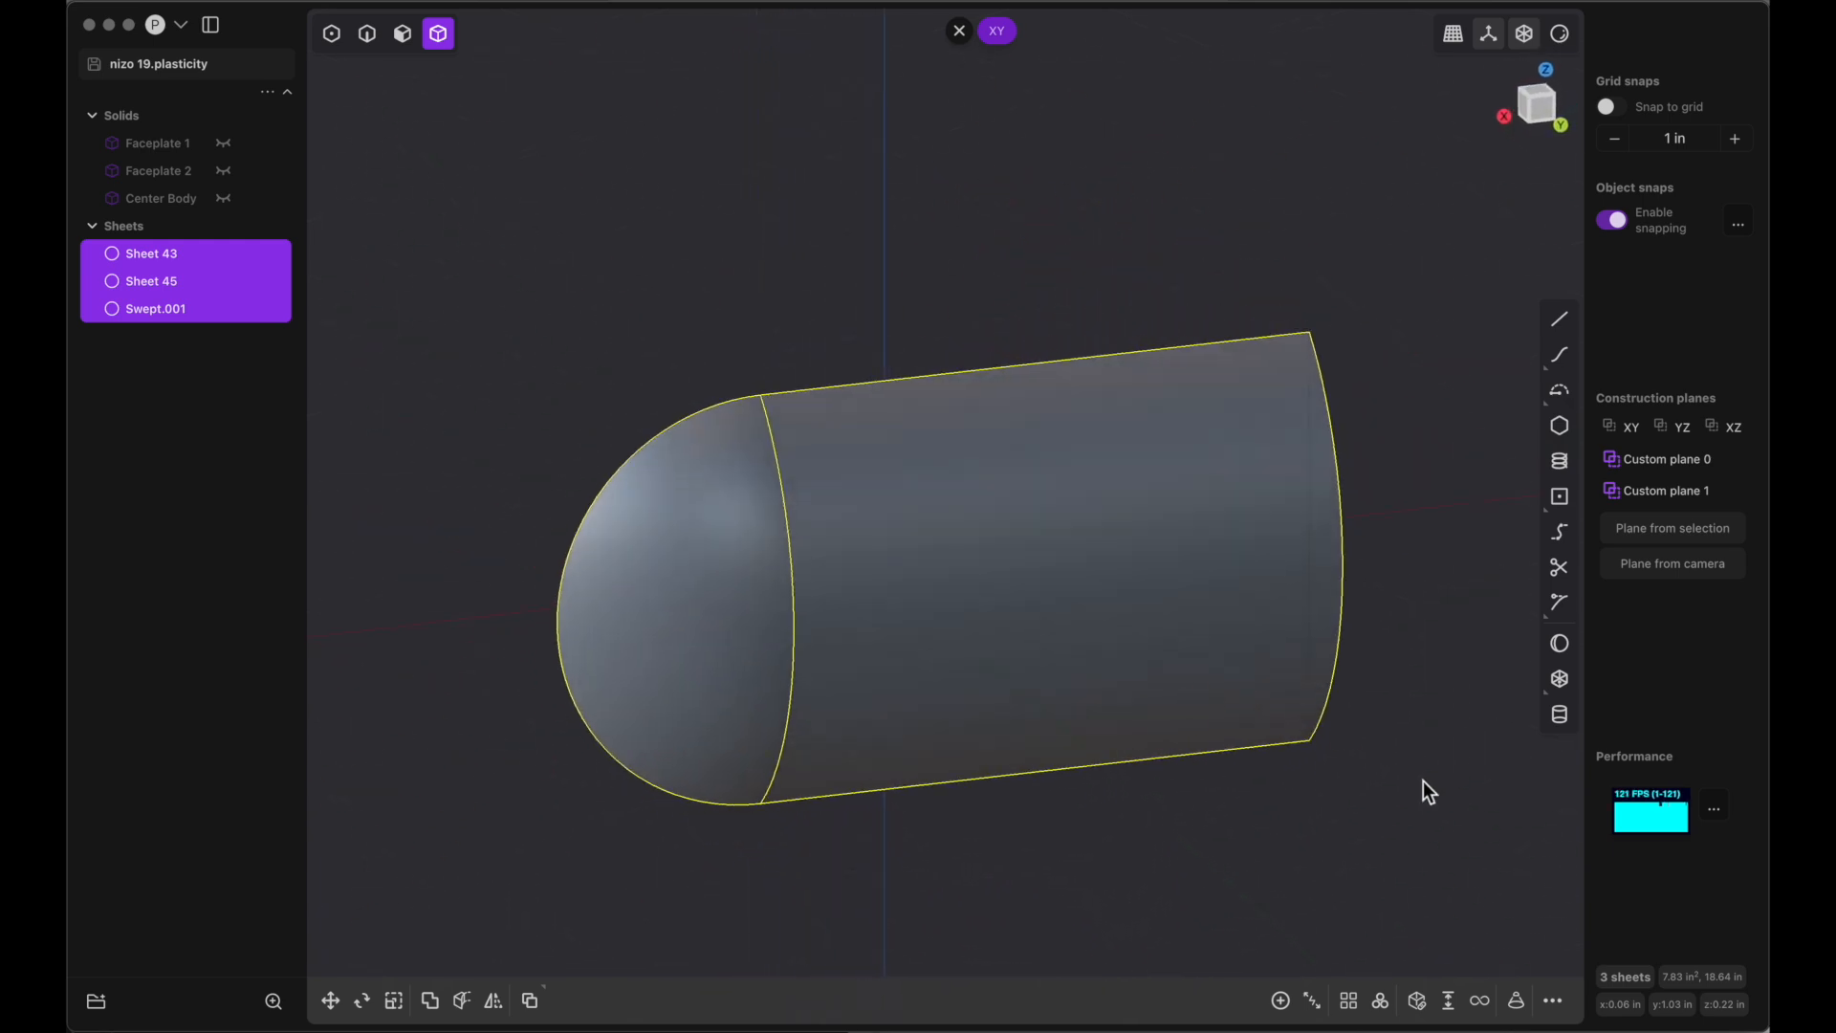
{"action": "left_click", "coordinate": [1283, 1001]}
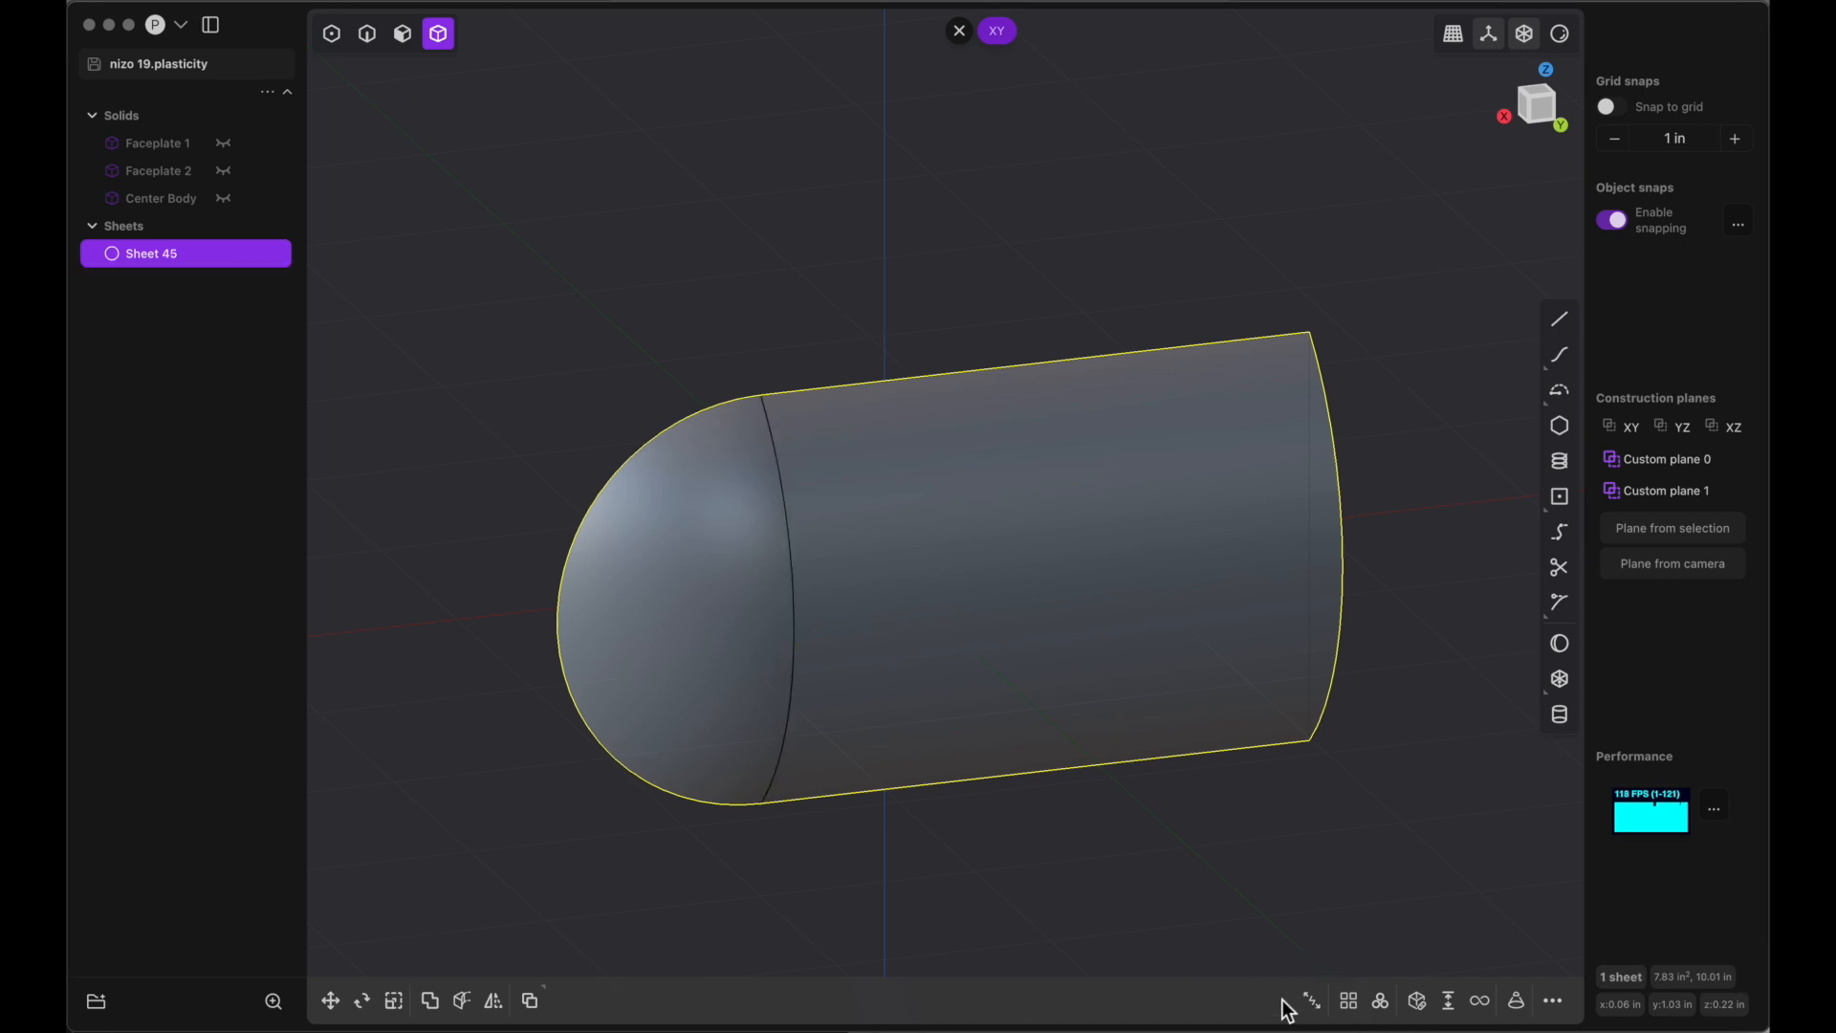
Cap the open flat back of the joined grip sheet to turn it into a solid
{"action": "scroll", "coordinate": [1255, 865], "scroll_direction": "left", "scroll_amount": 10}
{"action": "scroll", "coordinate": [1255, 865], "scroll_direction": "left", "scroll_amount": 15}
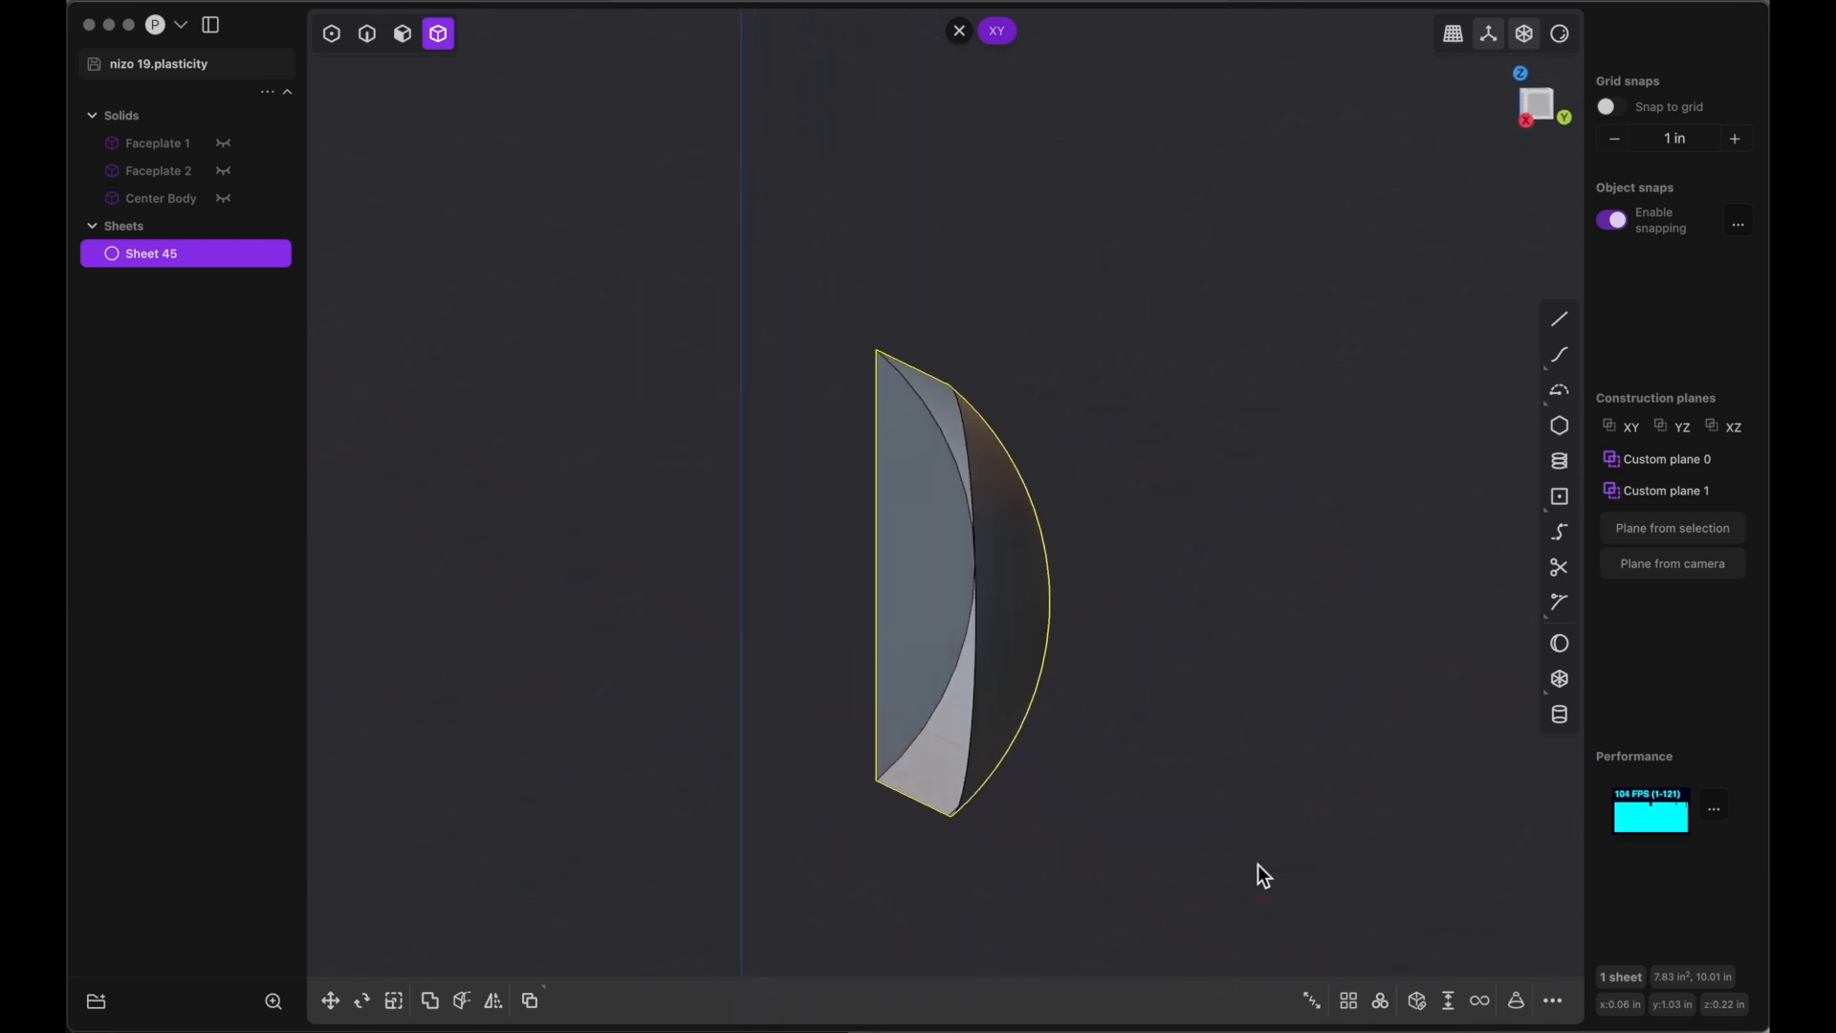
{"action": "scroll", "coordinate": [961, 451], "scroll_direction": "left", "scroll_amount": 10}
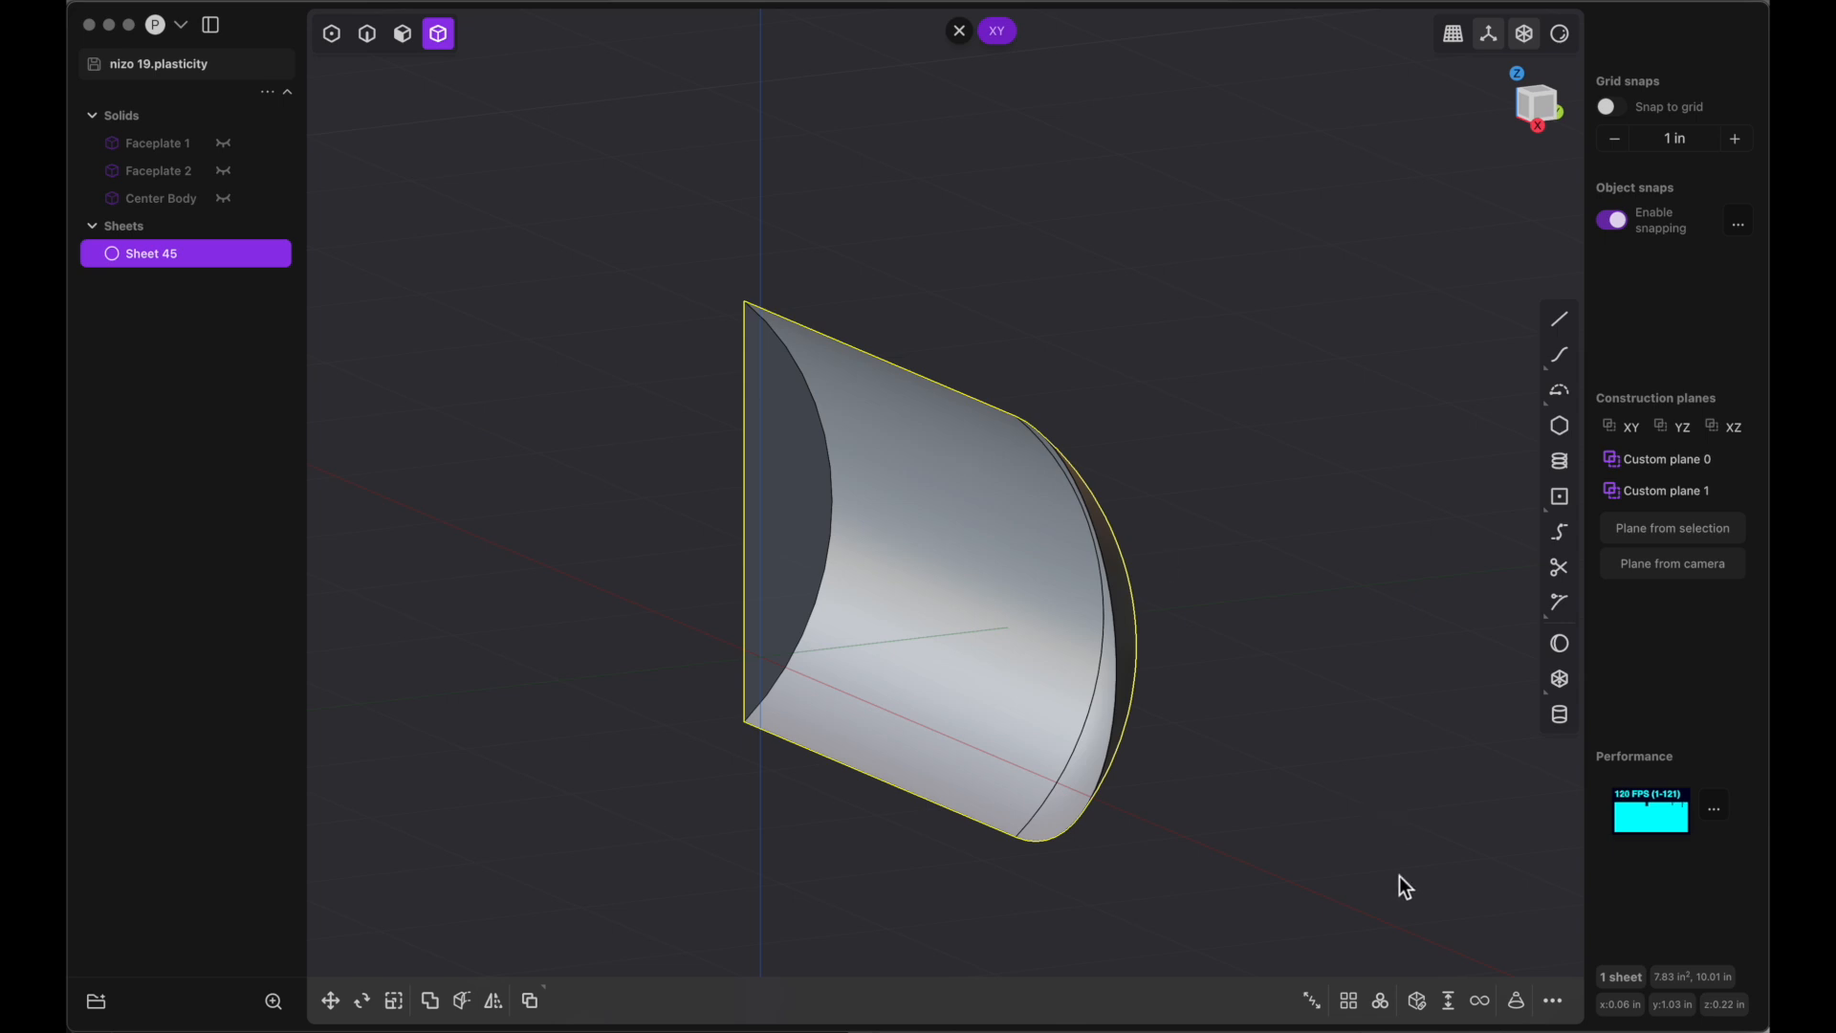
{"action": "left_click", "coordinate": [1417, 1002]}
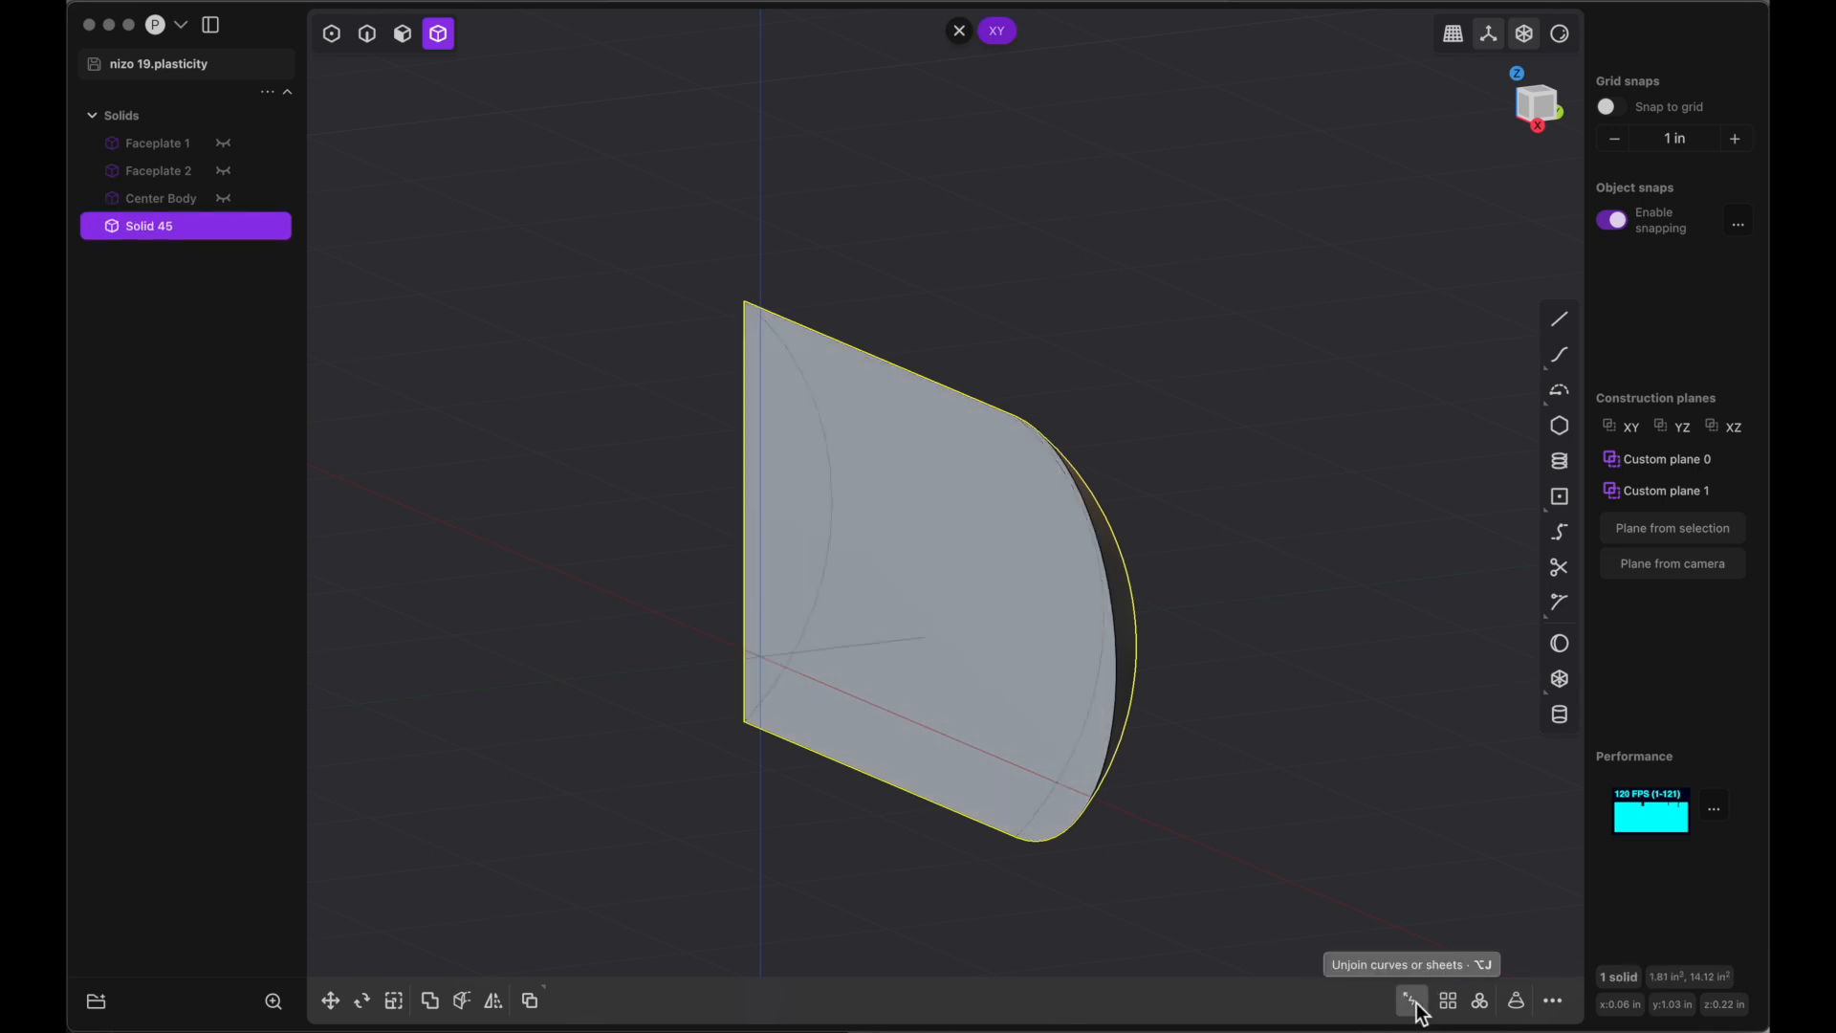
{"action": "scroll", "coordinate": [1291, 685], "scroll_direction": "left", "scroll_amount": 8}
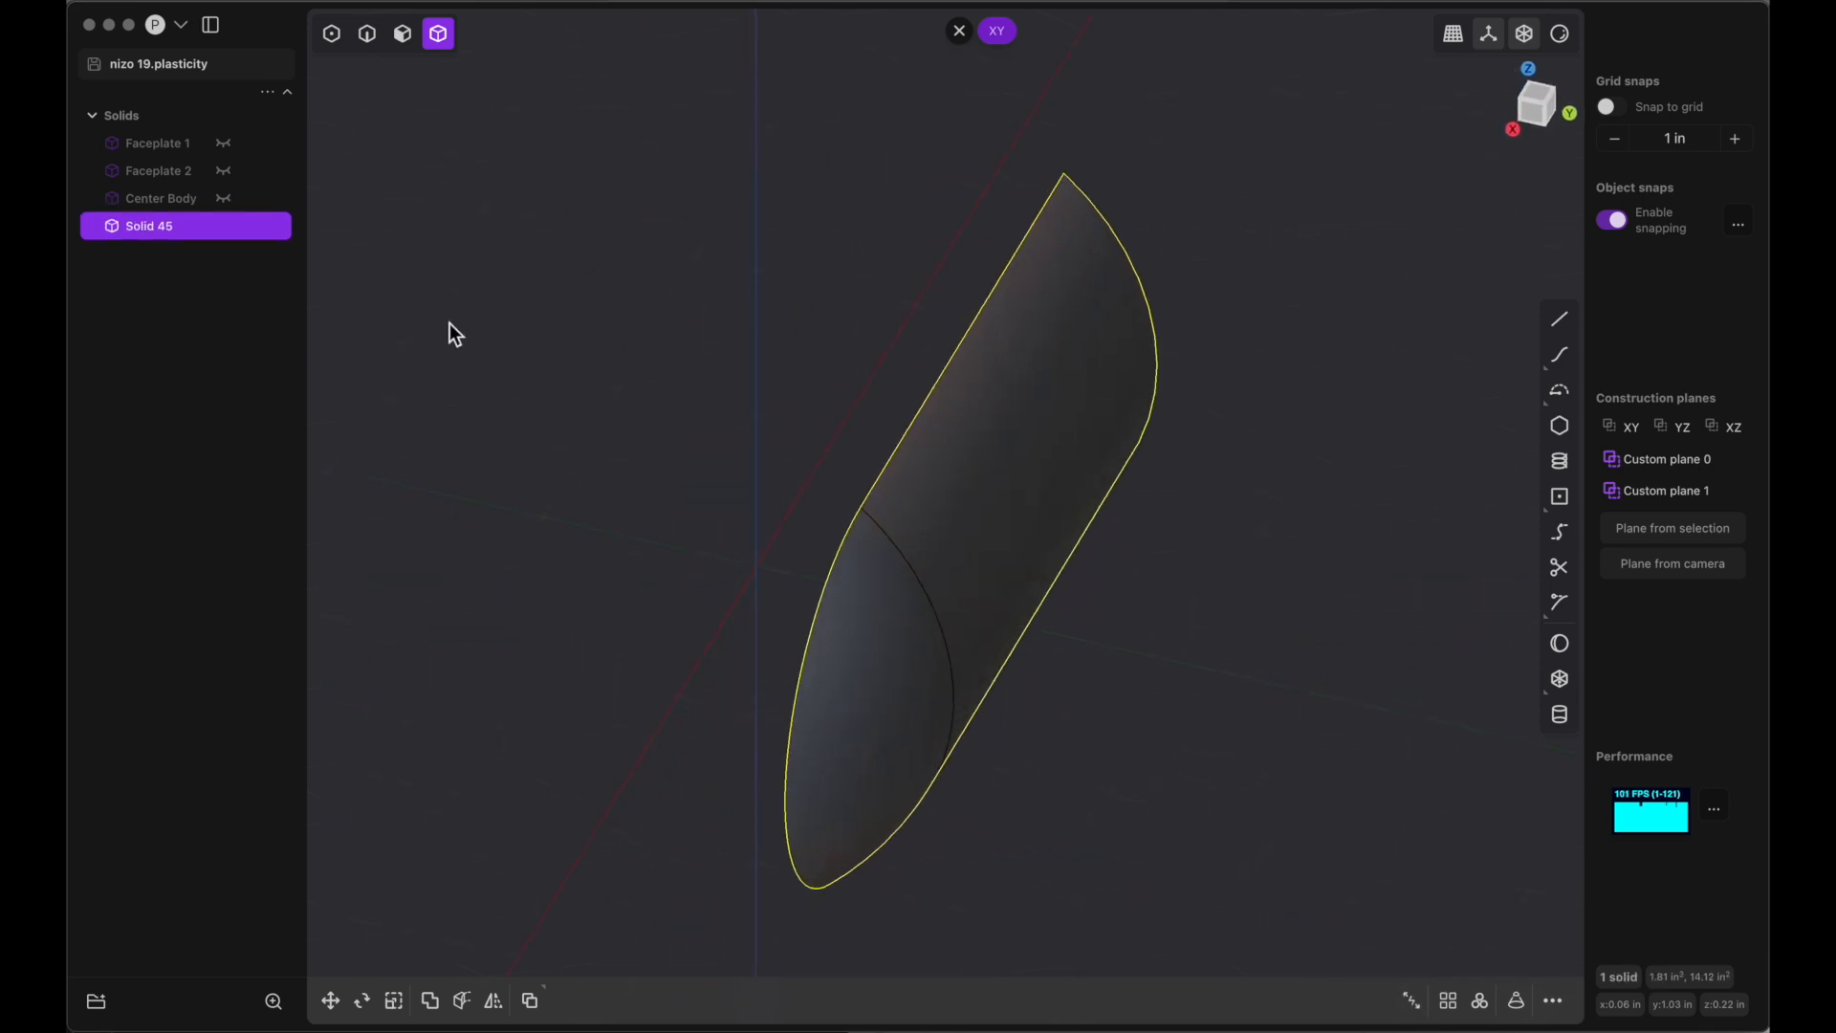
{"action": "scroll", "coordinate": [629, 293], "scroll_direction": "right", "scroll_amount": 10}
{"action": "scroll", "coordinate": [629, 293], "scroll_direction": "right", "scroll_amount": 5}
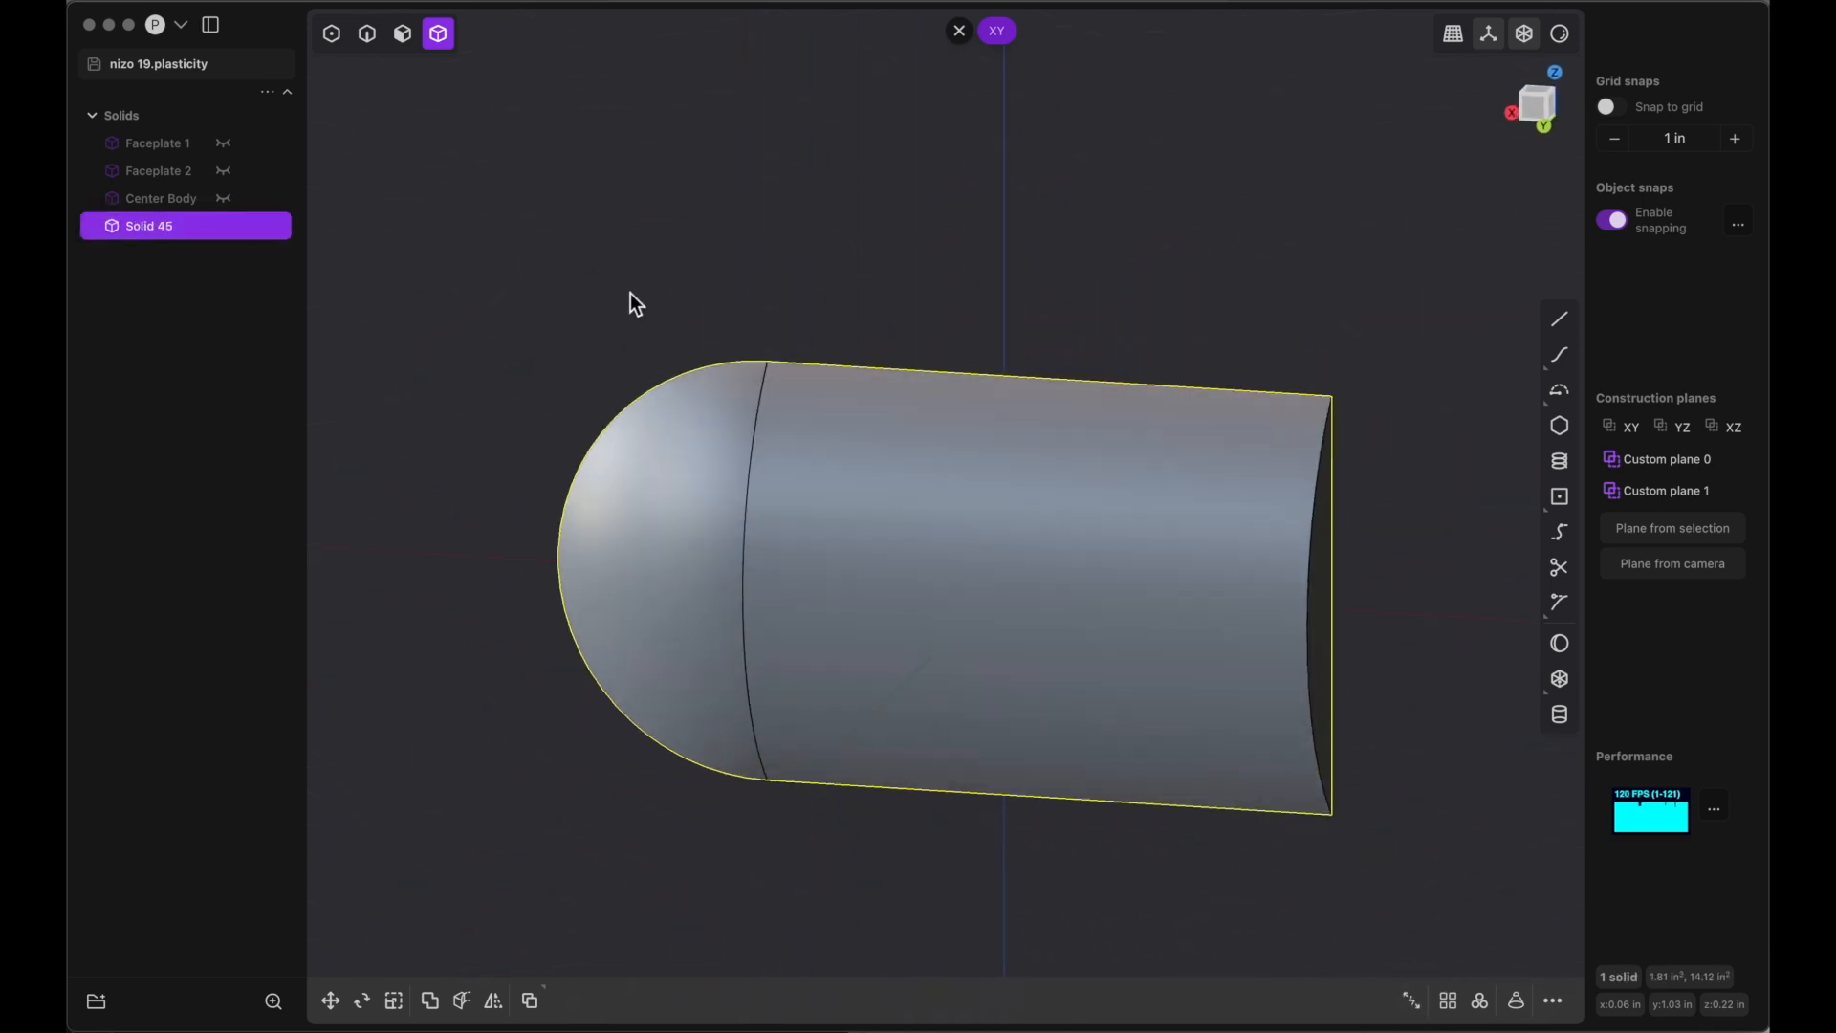
Unhide Faceplate 2, merge it with the grip solid using a Boolean Union, and save the file as nizo 20
{"action": "left_click", "coordinate": [221, 171]}
{"action": "middle_click_drag", "start_coordinate": [627, 238], "coordinate": [627, 238]}
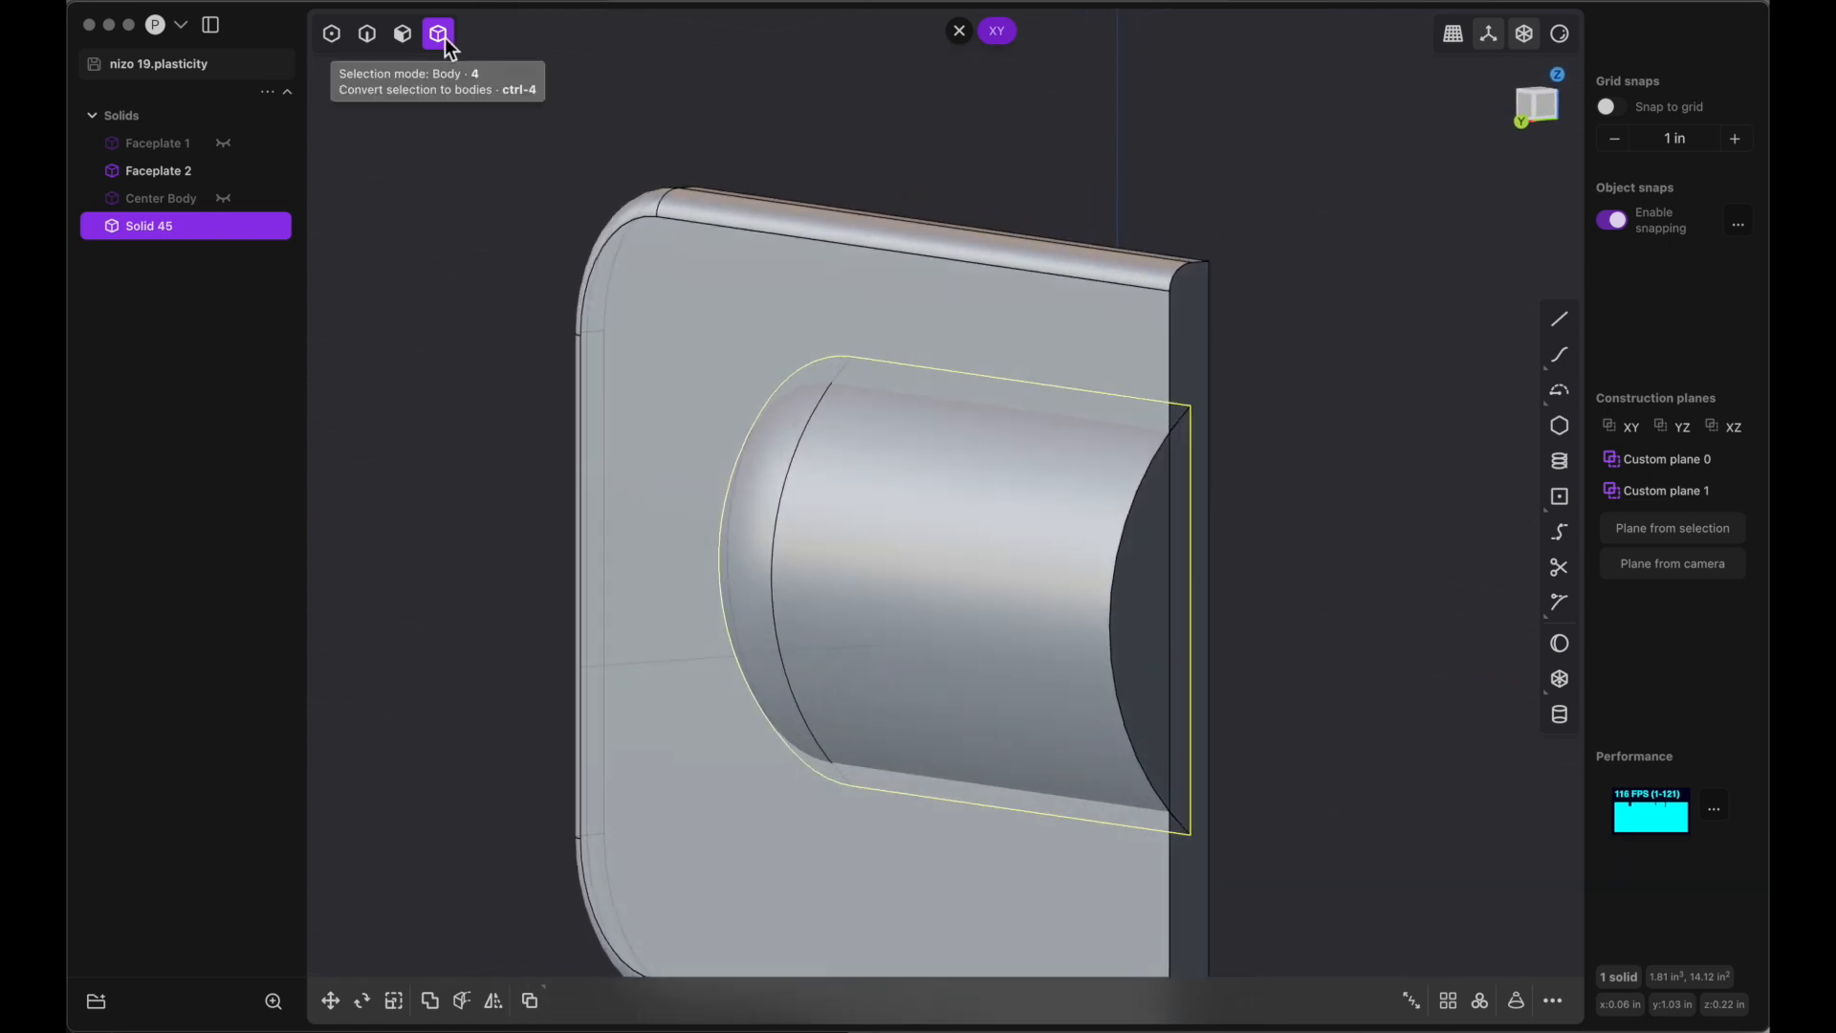
{"action": "left_click", "coordinate": [851, 277]}
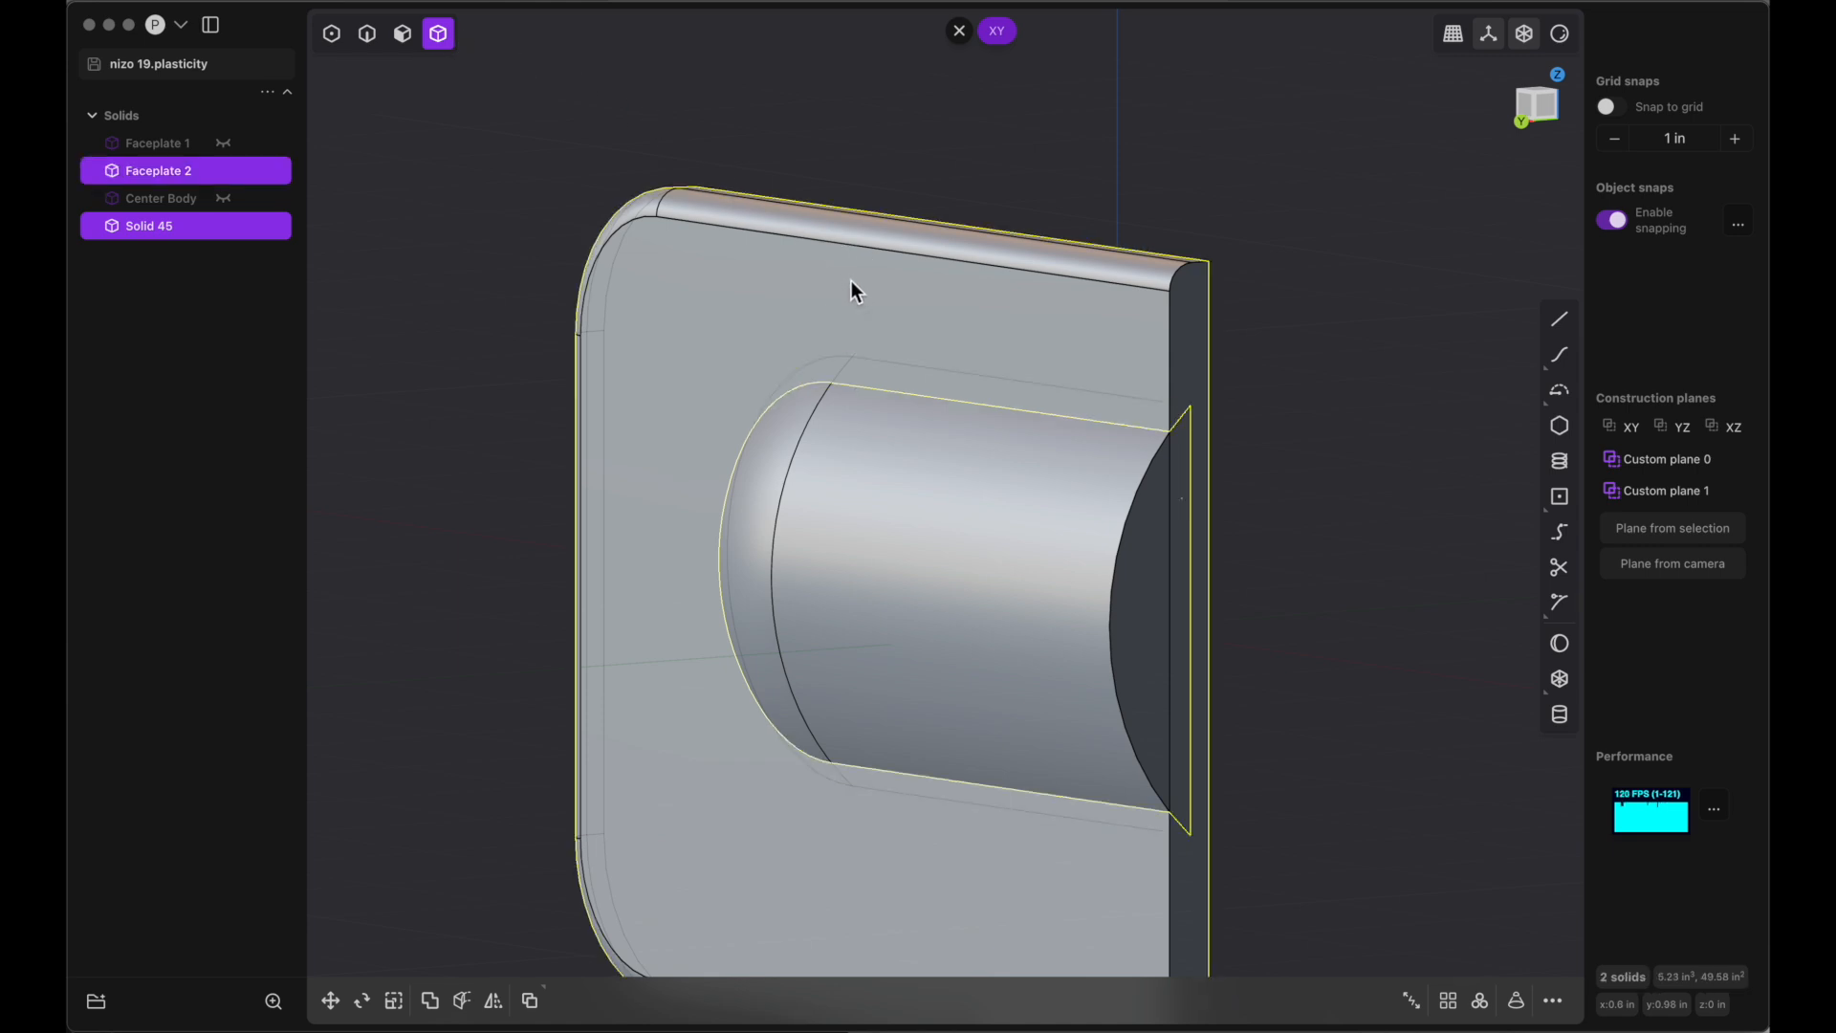
{"action": "left_click", "coordinate": [430, 1001]}
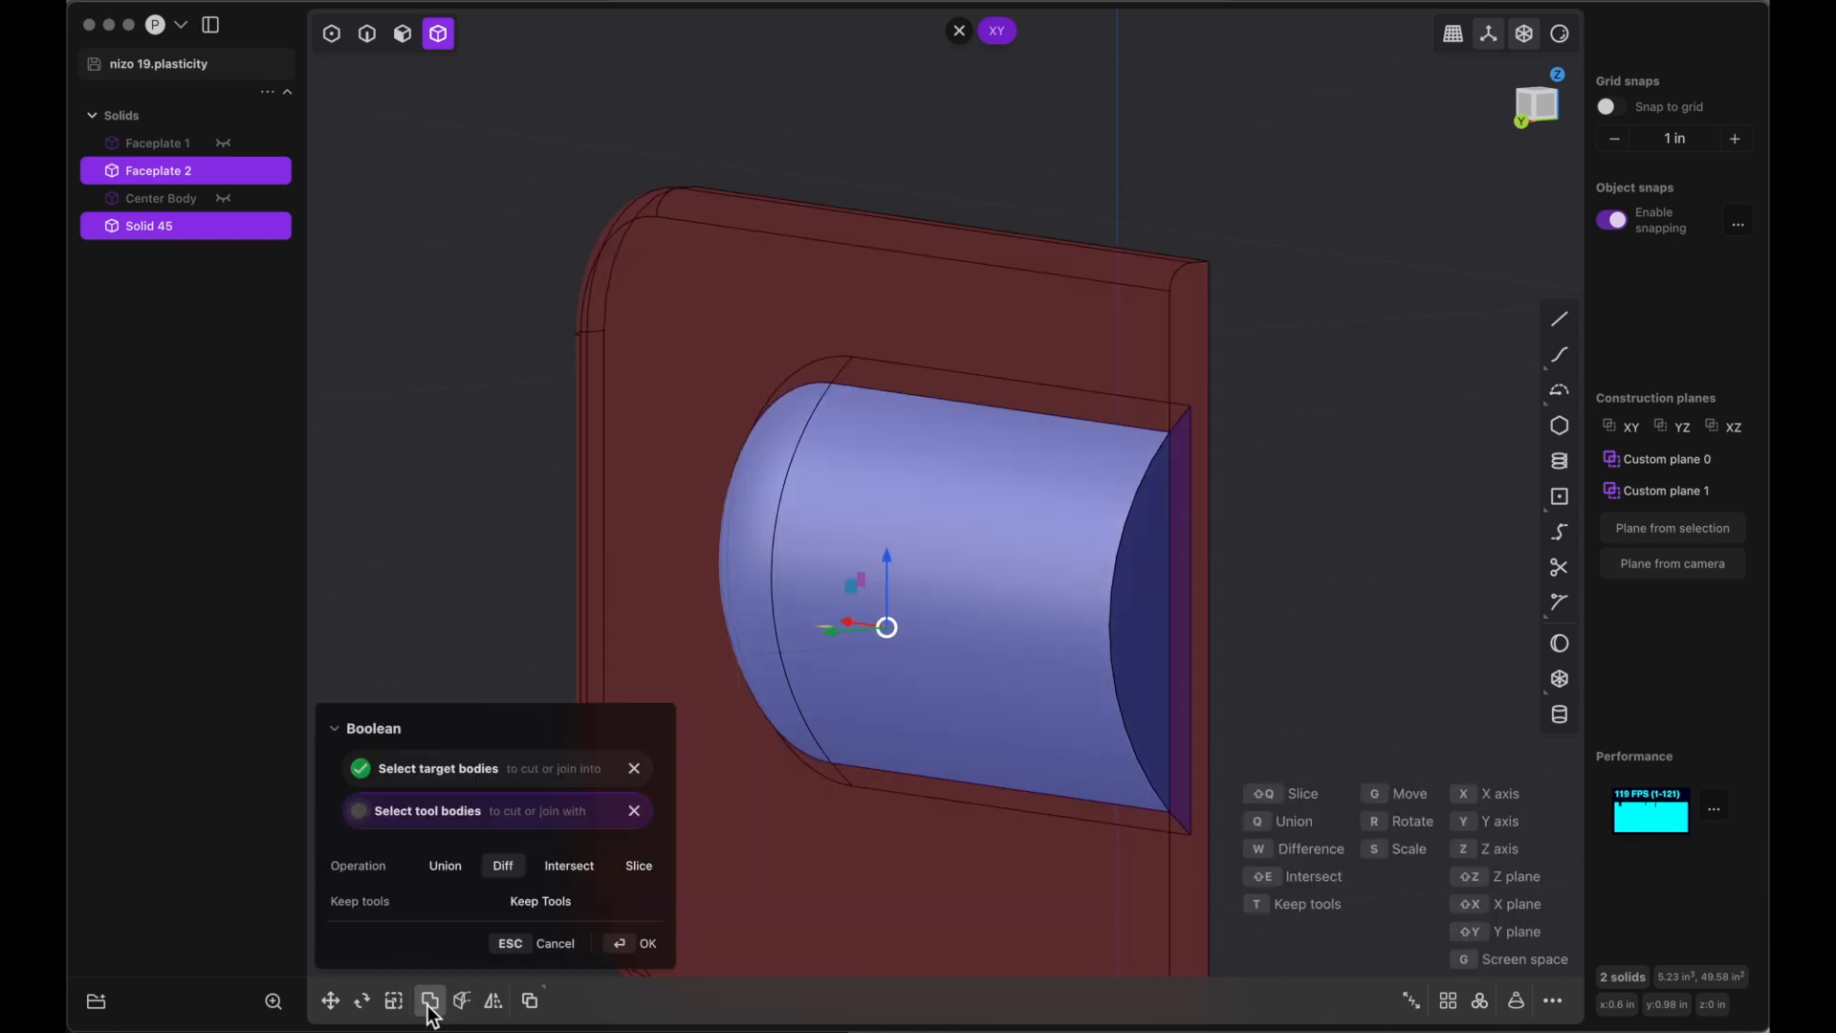
{"action": "left_click", "coordinate": [457, 877]}
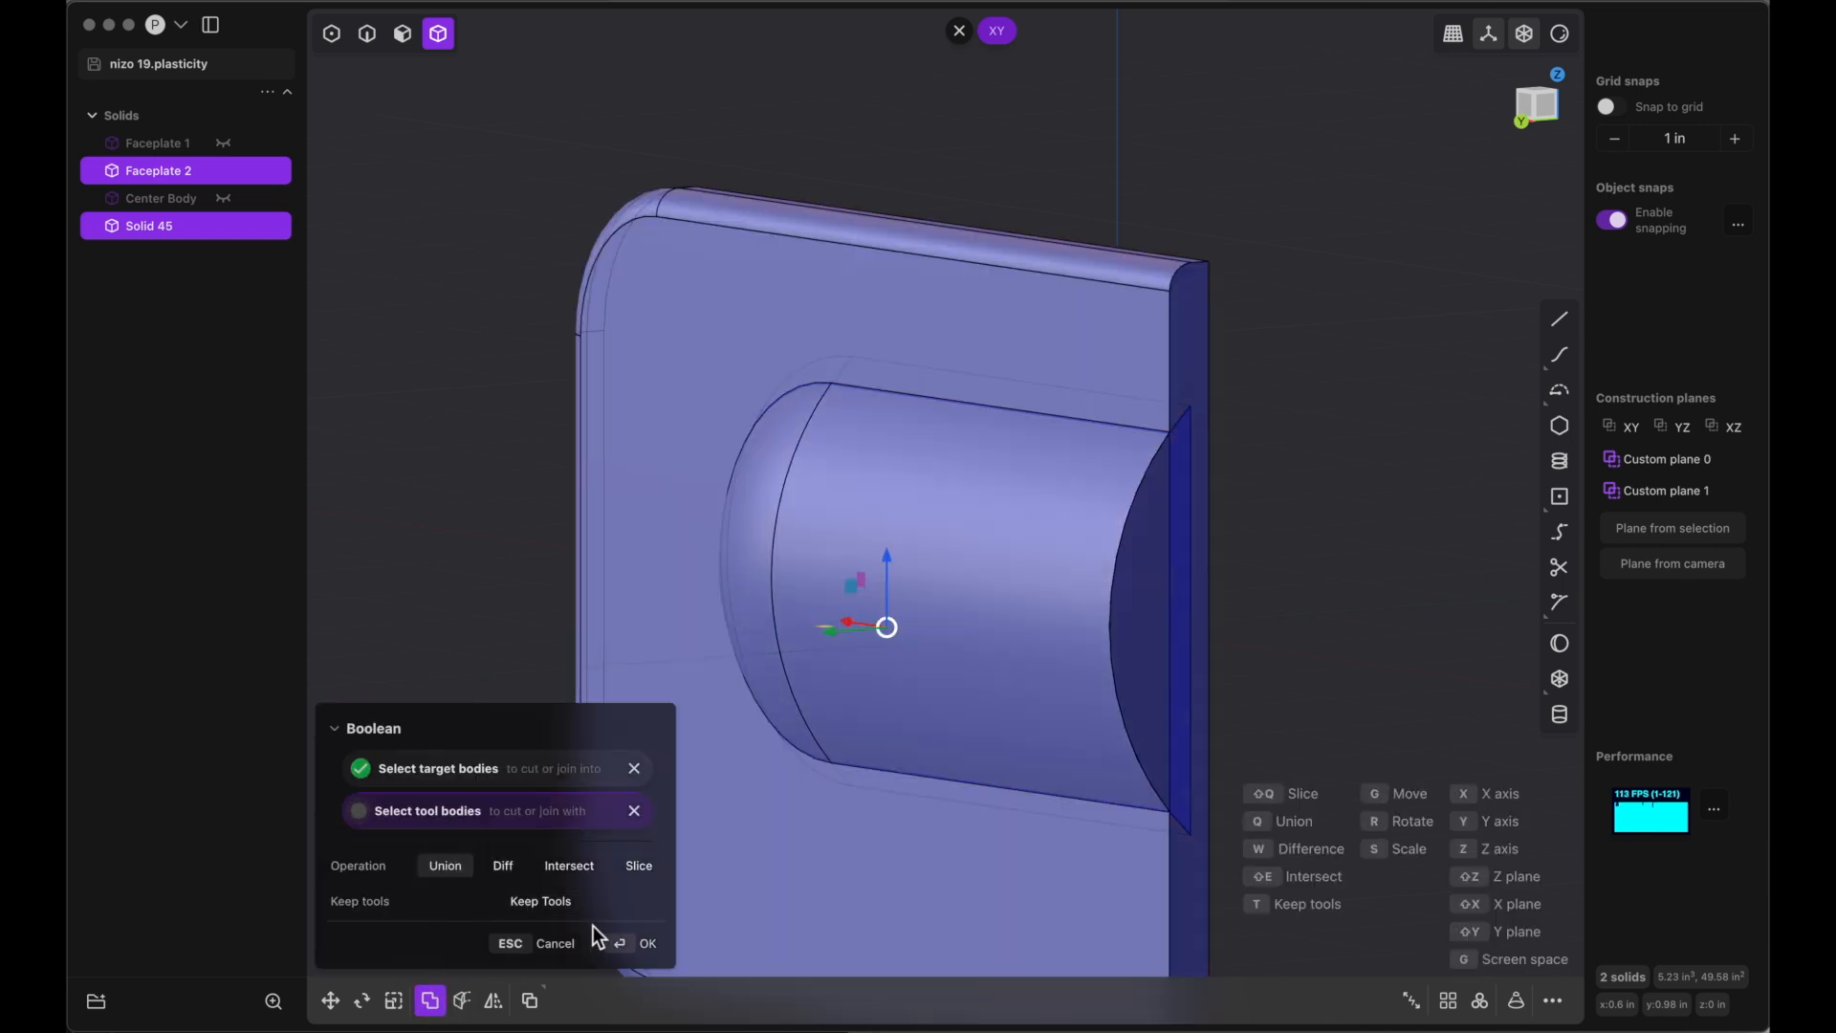
{"action": "left_click", "coordinate": [633, 947]}
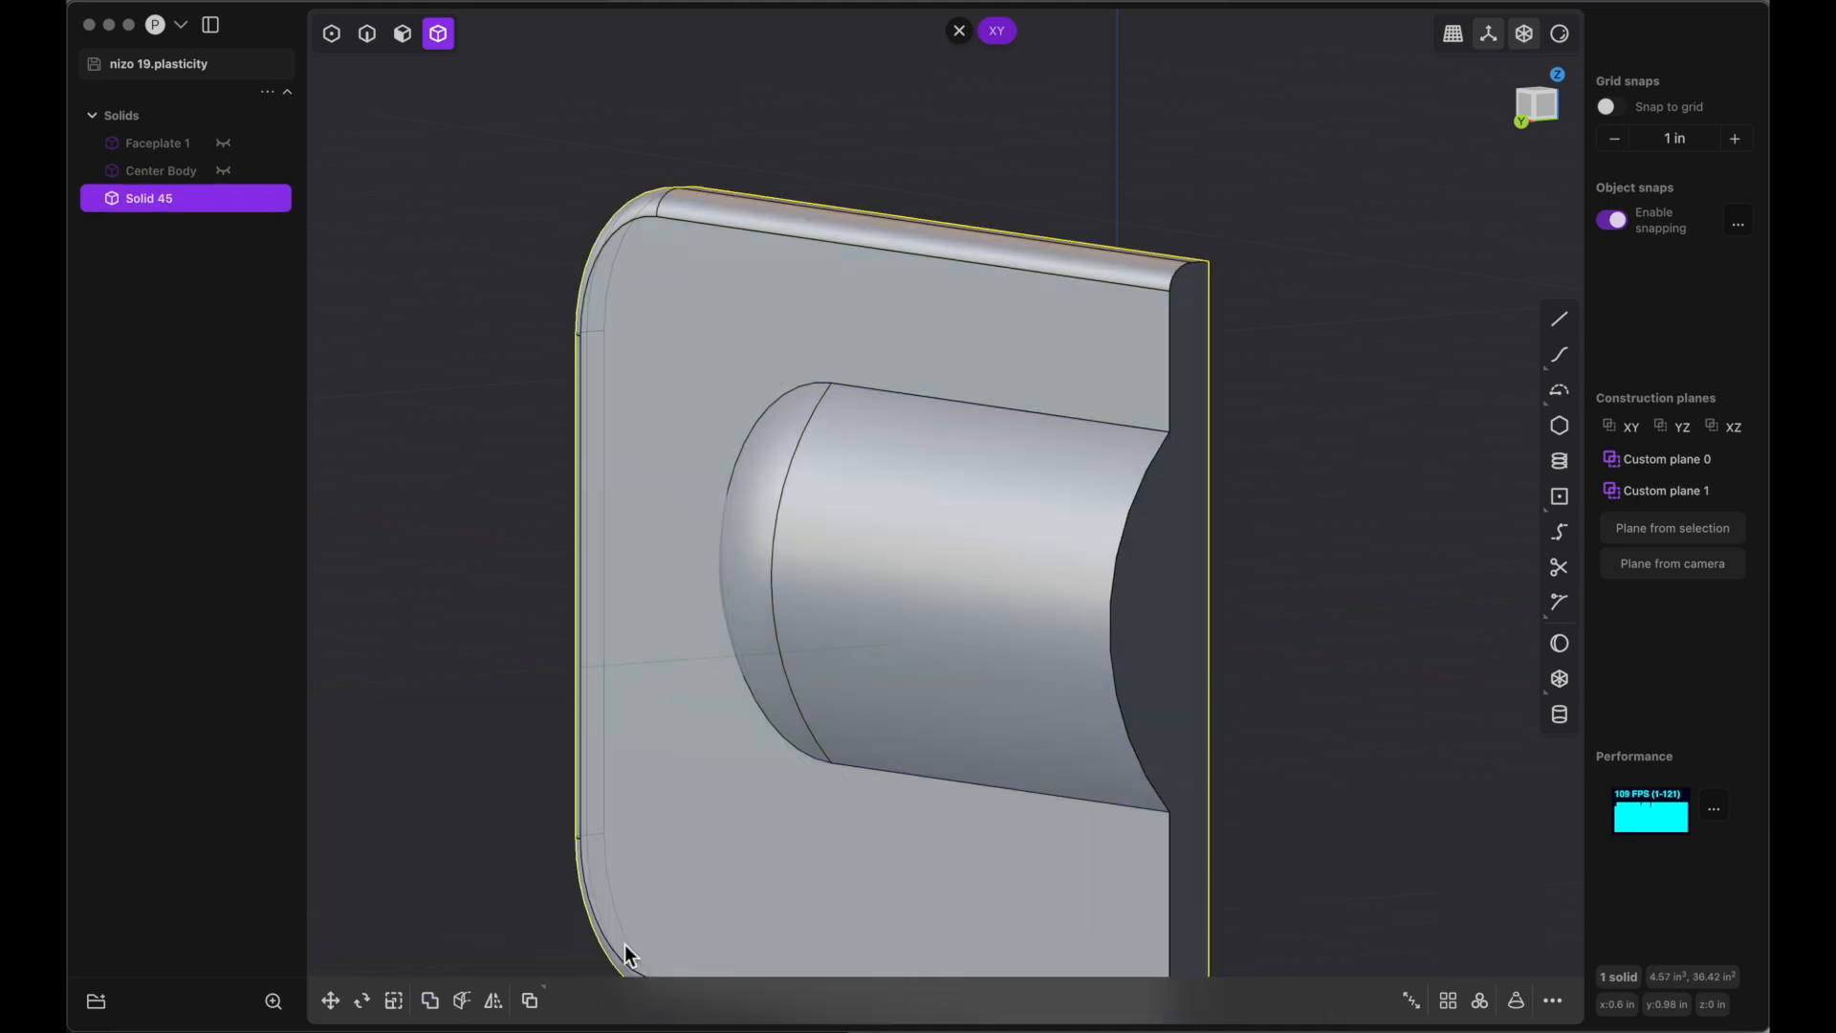
{"action": "key", "text": "alt+super+s"}
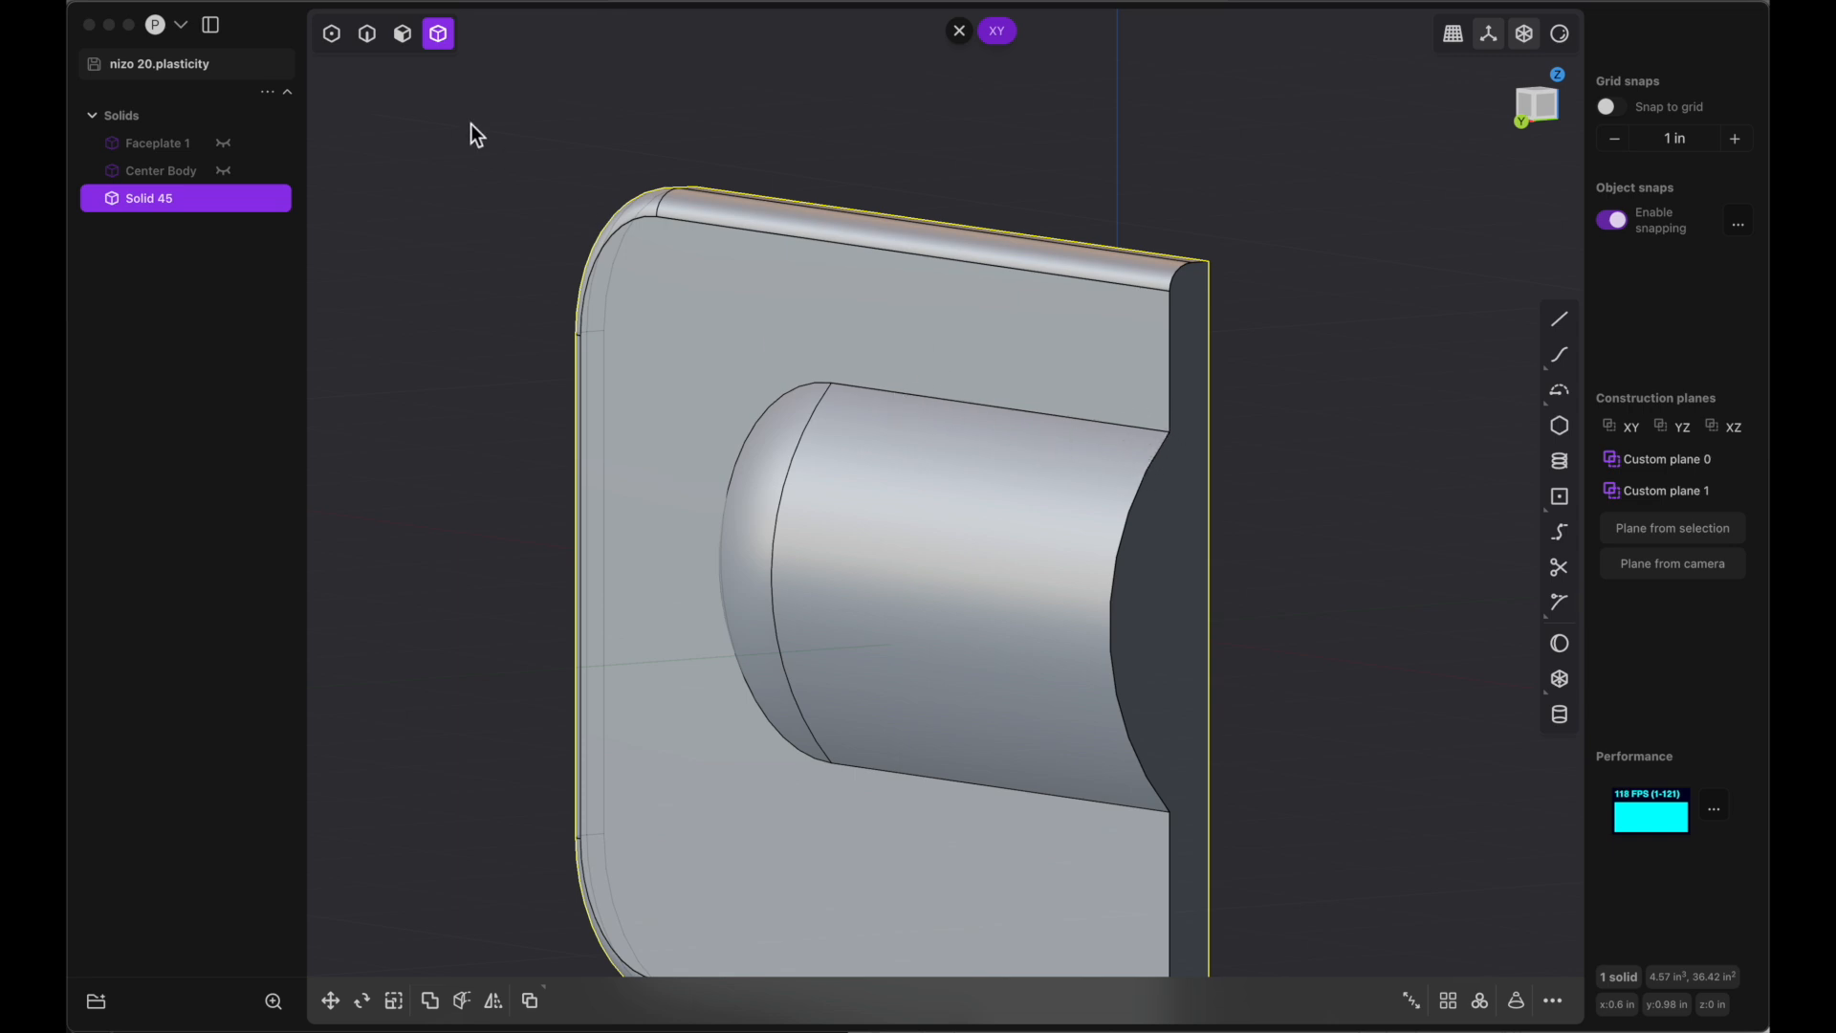
Fillet the tangent edge loop where the grip meets the faceplate with a conic fillet of about 0.122 in
{"action": "left_click", "coordinate": [369, 37]}
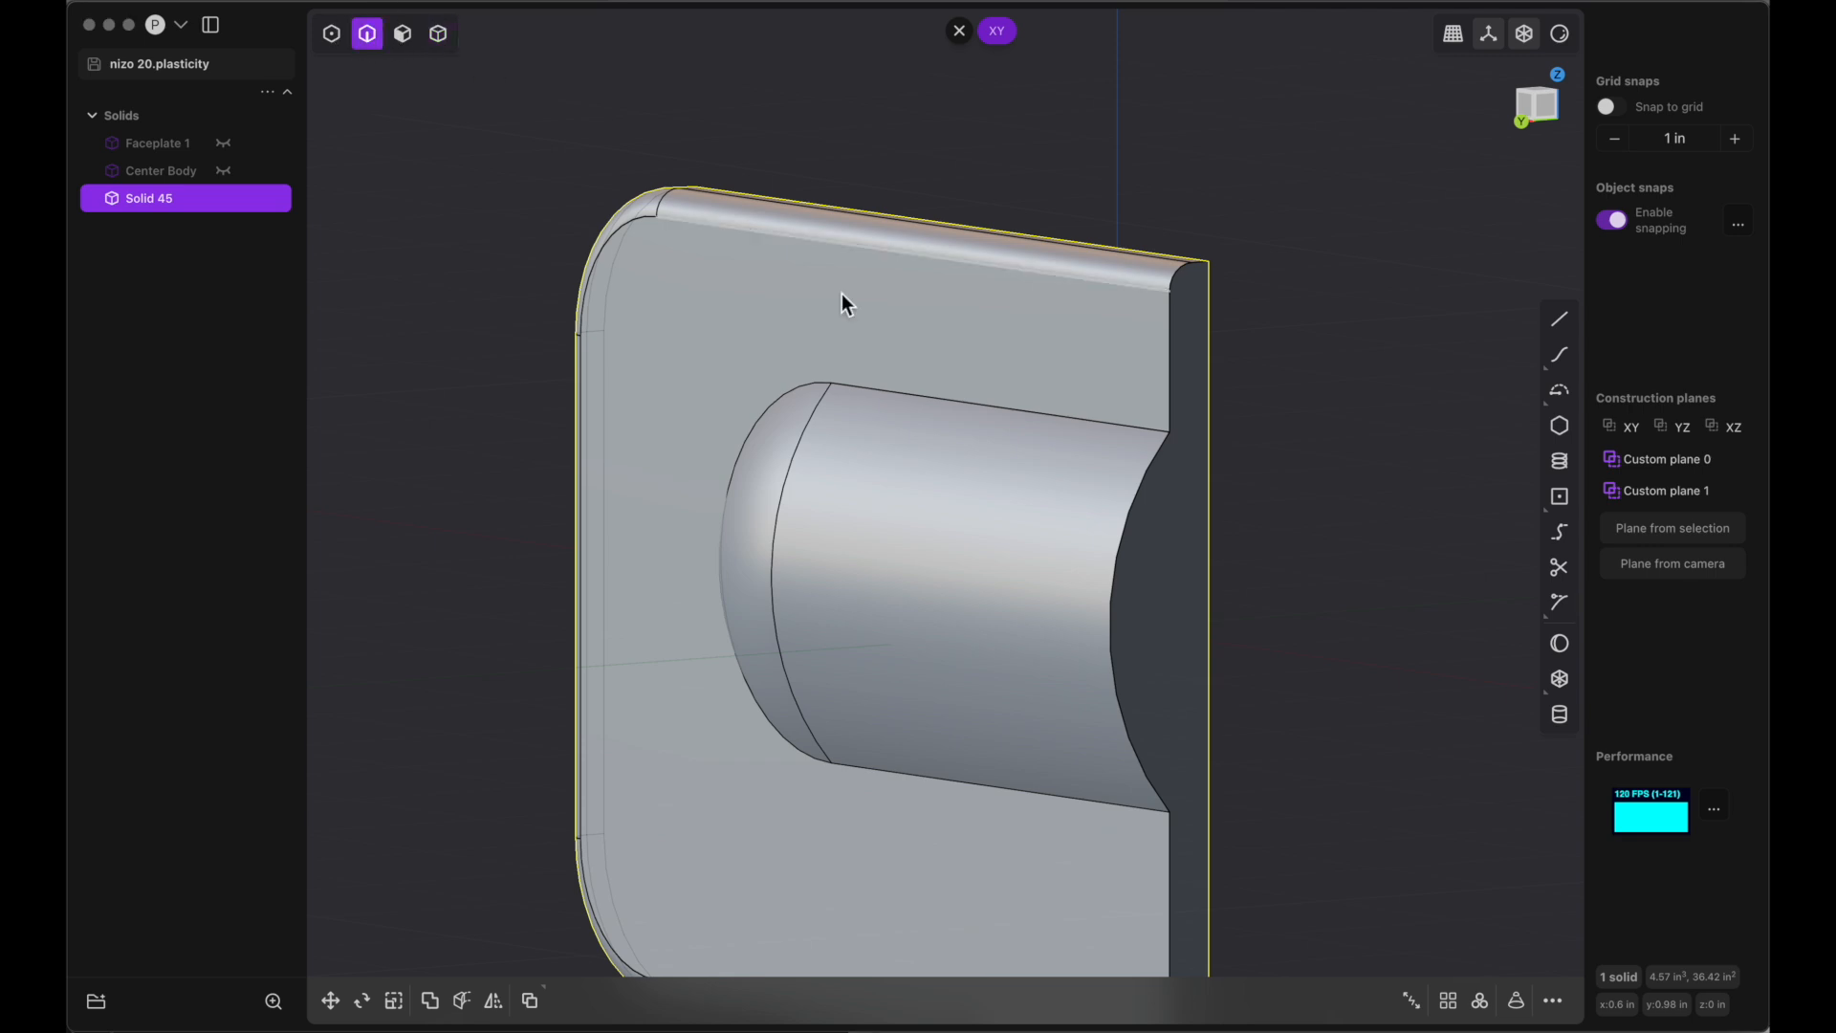
{"action": "left_click", "coordinate": [918, 394], "text": "alt"}
{"action": "key", "text": "f"}
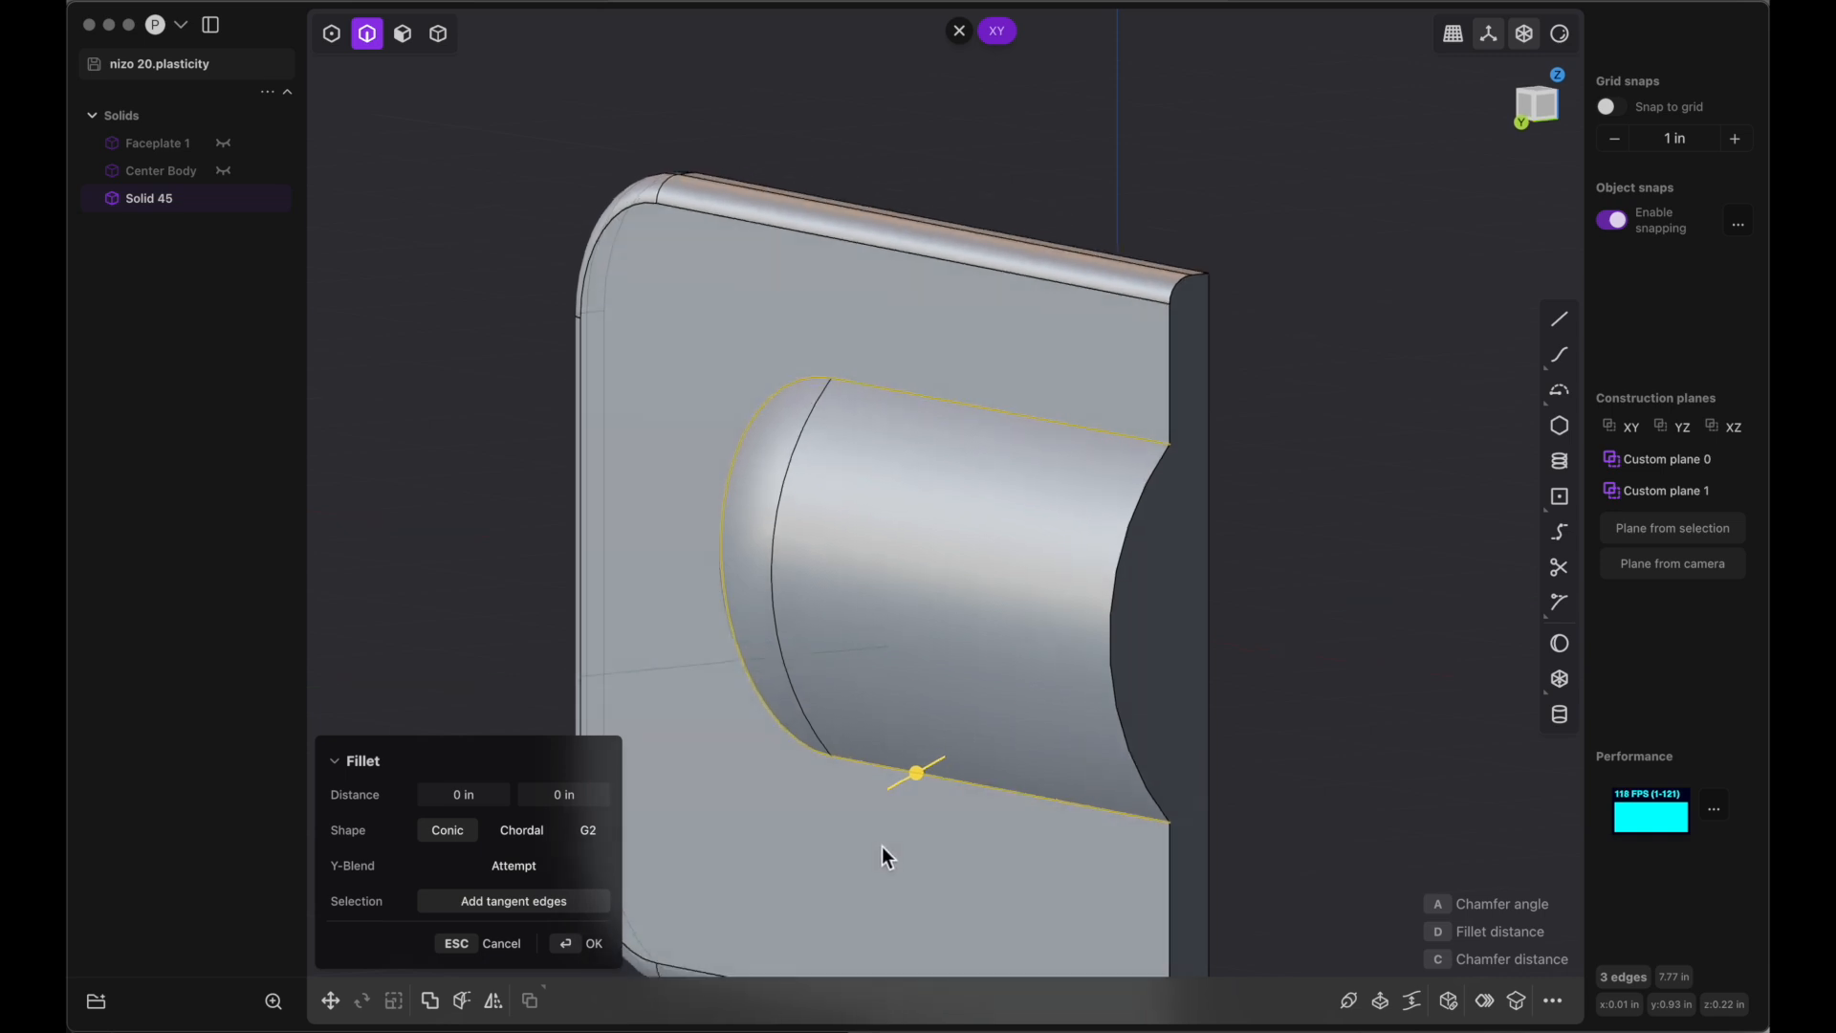
{"action": "scroll", "coordinate": [882, 846], "scroll_direction": "up", "scroll_amount": 3}
{"action": "left_click_drag", "start_coordinate": [950, 708], "coordinate": [915, 738]}
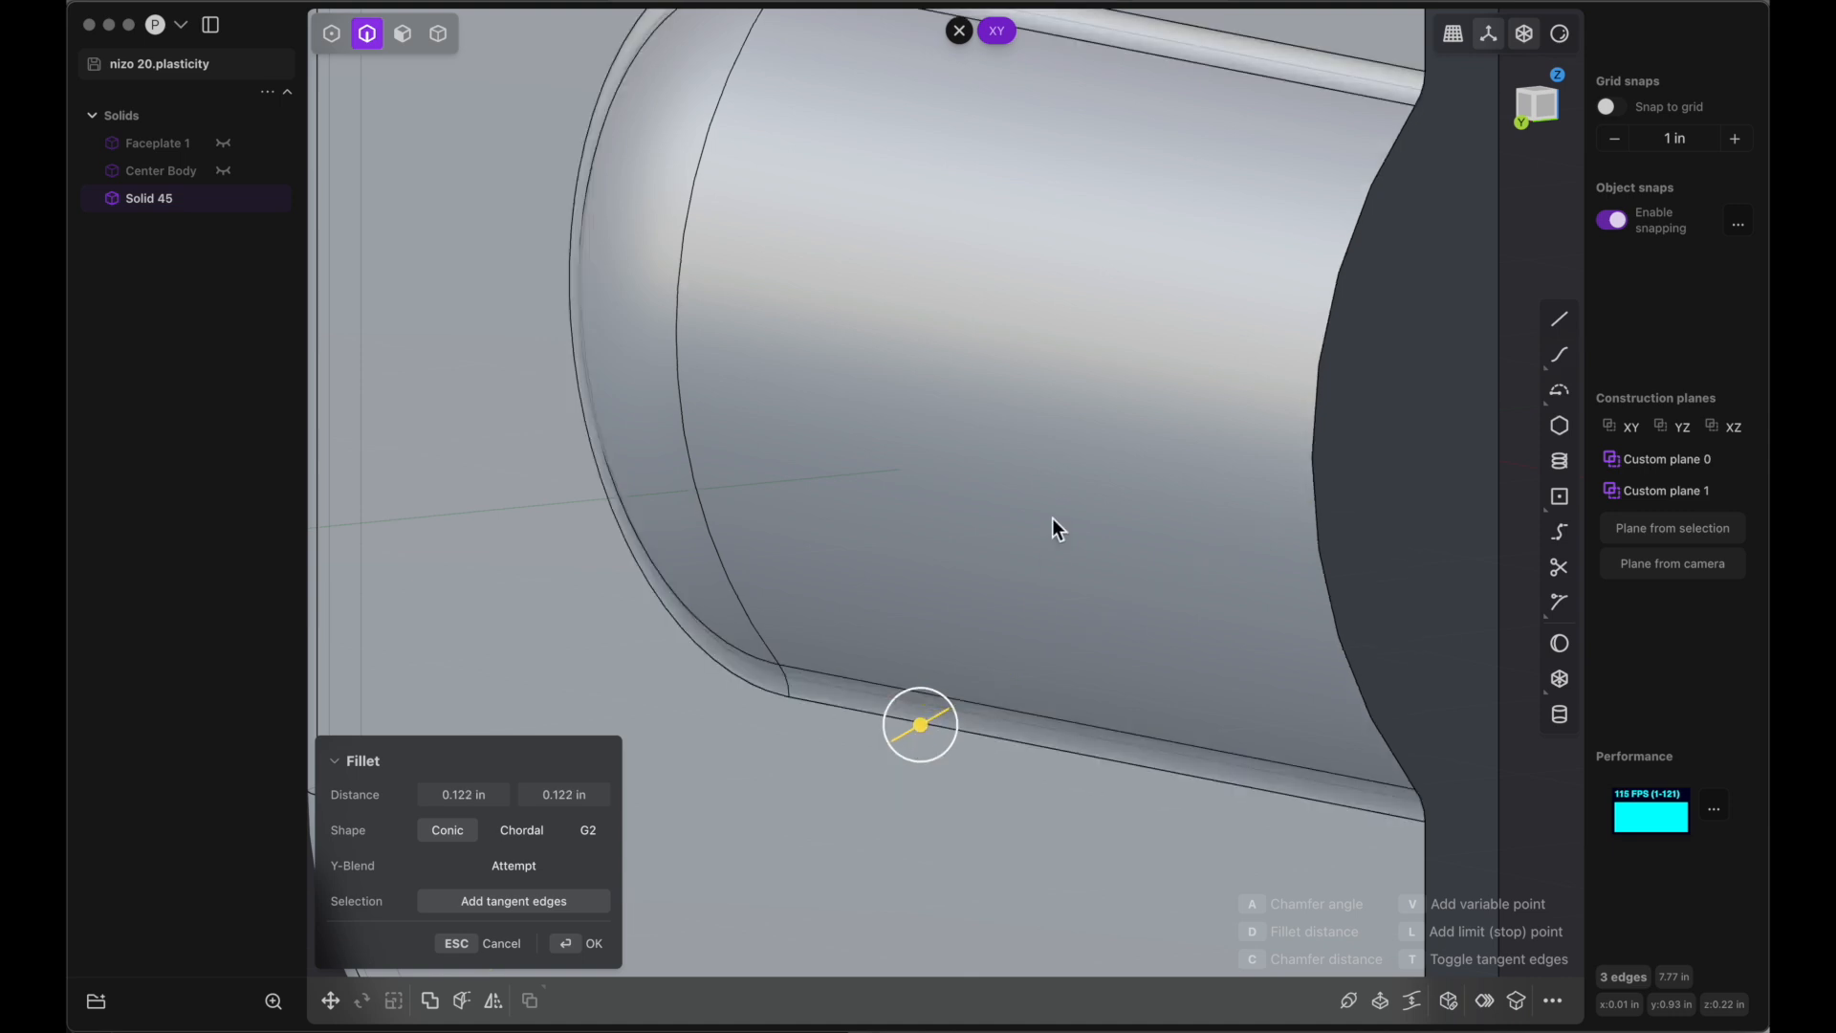
{"action": "scroll", "coordinate": [1052, 518], "scroll_direction": "up", "scroll_amount": 3}
{"action": "key", "text": "Return"}
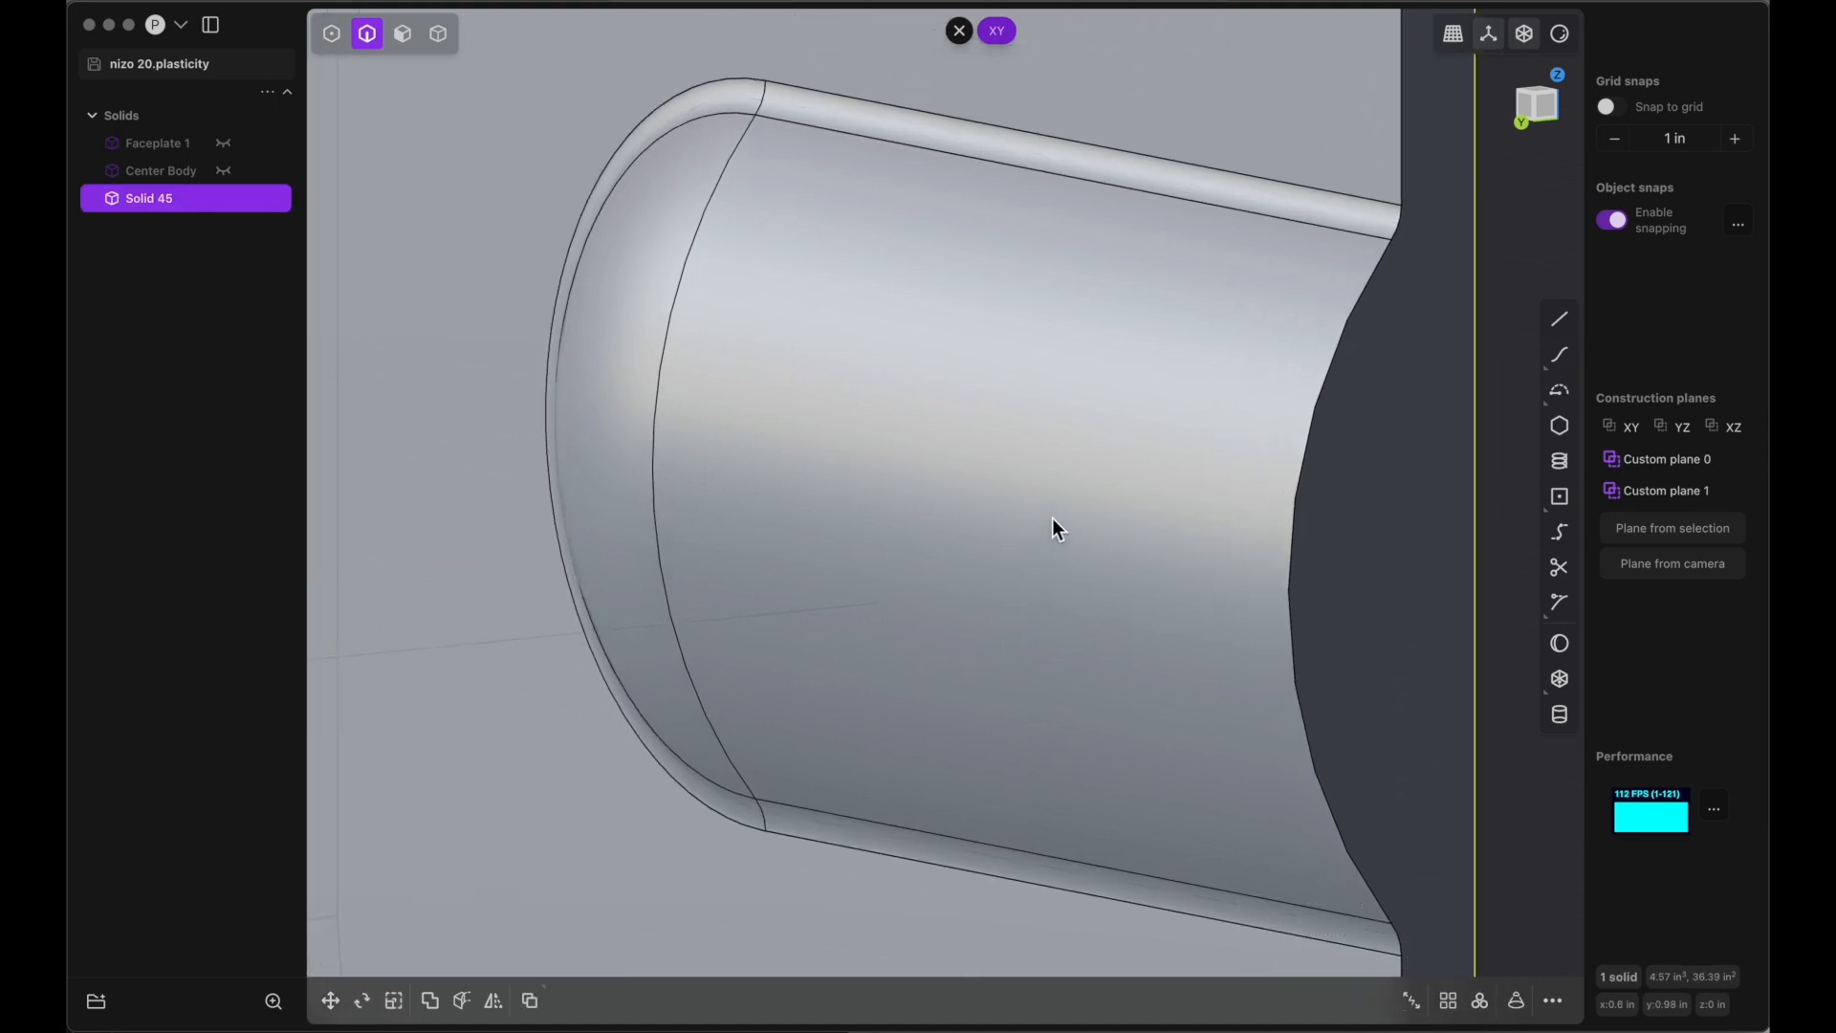
Unhide the Center Body and Faceplate 1 alongside the filleted grip faceplate and clear the selection
{"action": "scroll", "coordinate": [1052, 518], "scroll_direction": "left", "scroll_amount": 10}
{"action": "scroll", "coordinate": [1052, 518], "scroll_direction": "left", "scroll_amount": 10}
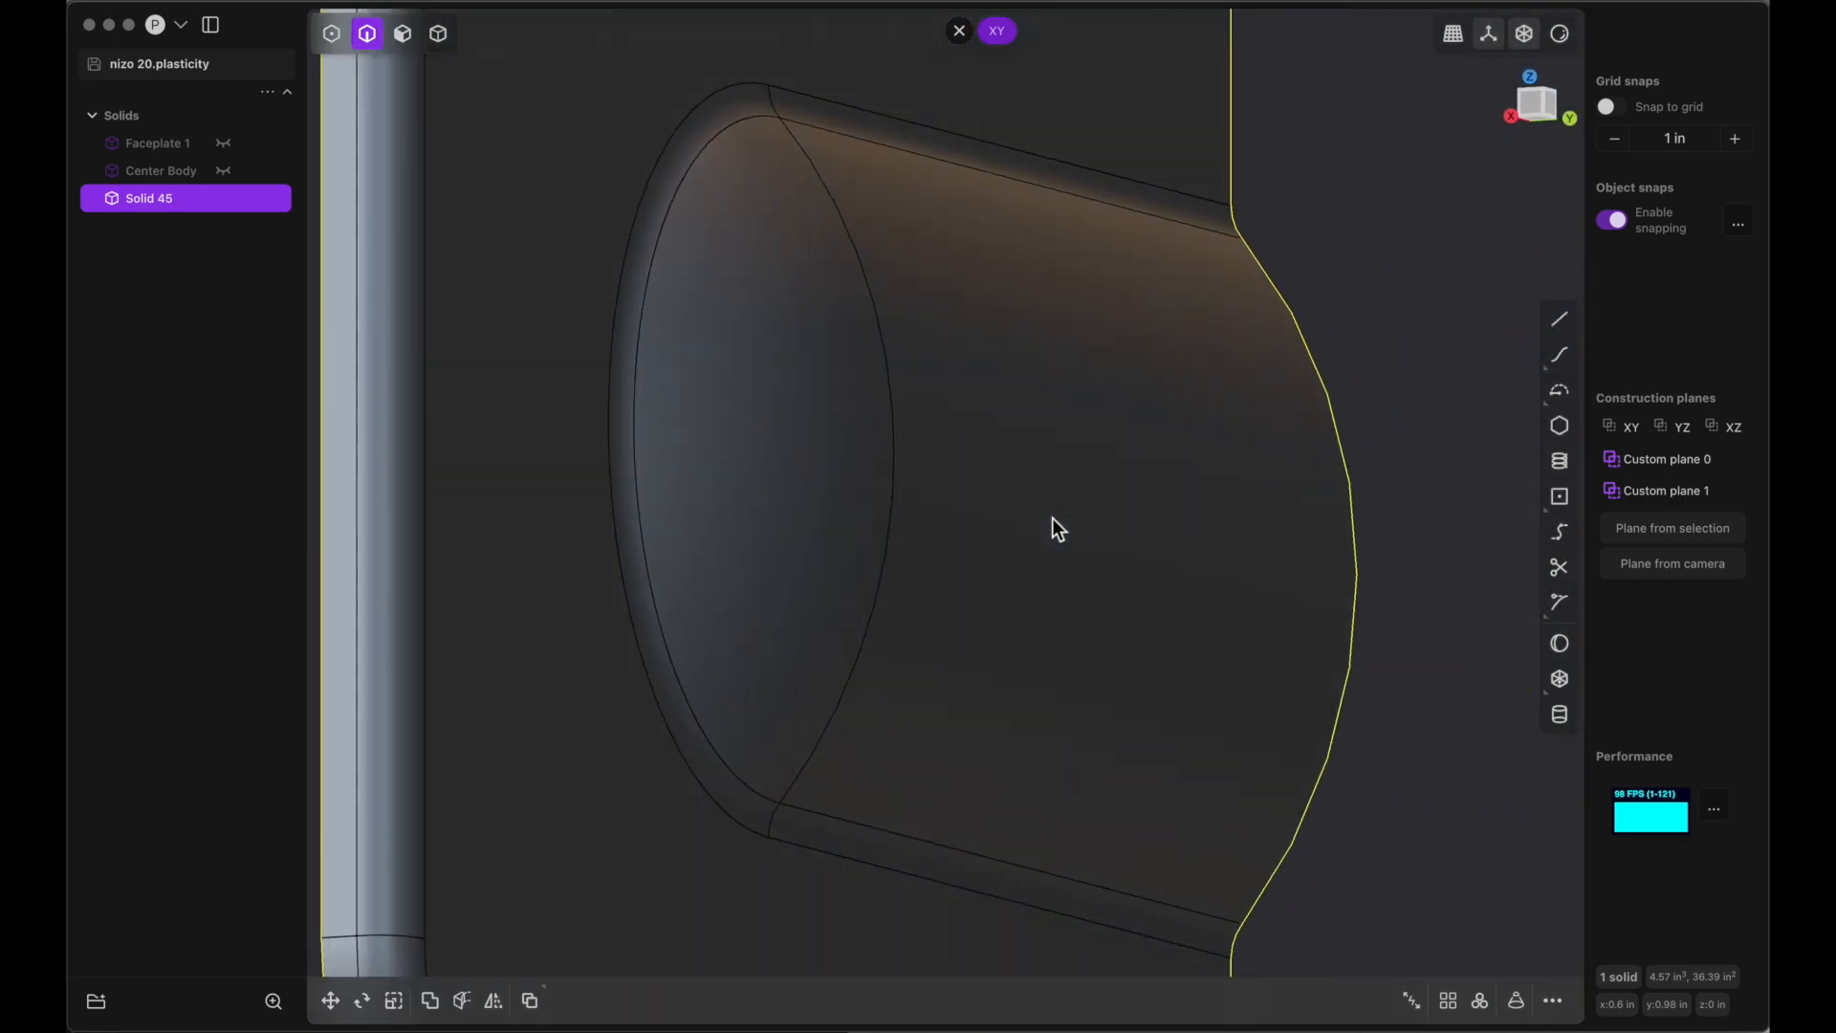
{"action": "scroll", "coordinate": [1052, 519], "scroll_direction": "right", "scroll_amount": 5}
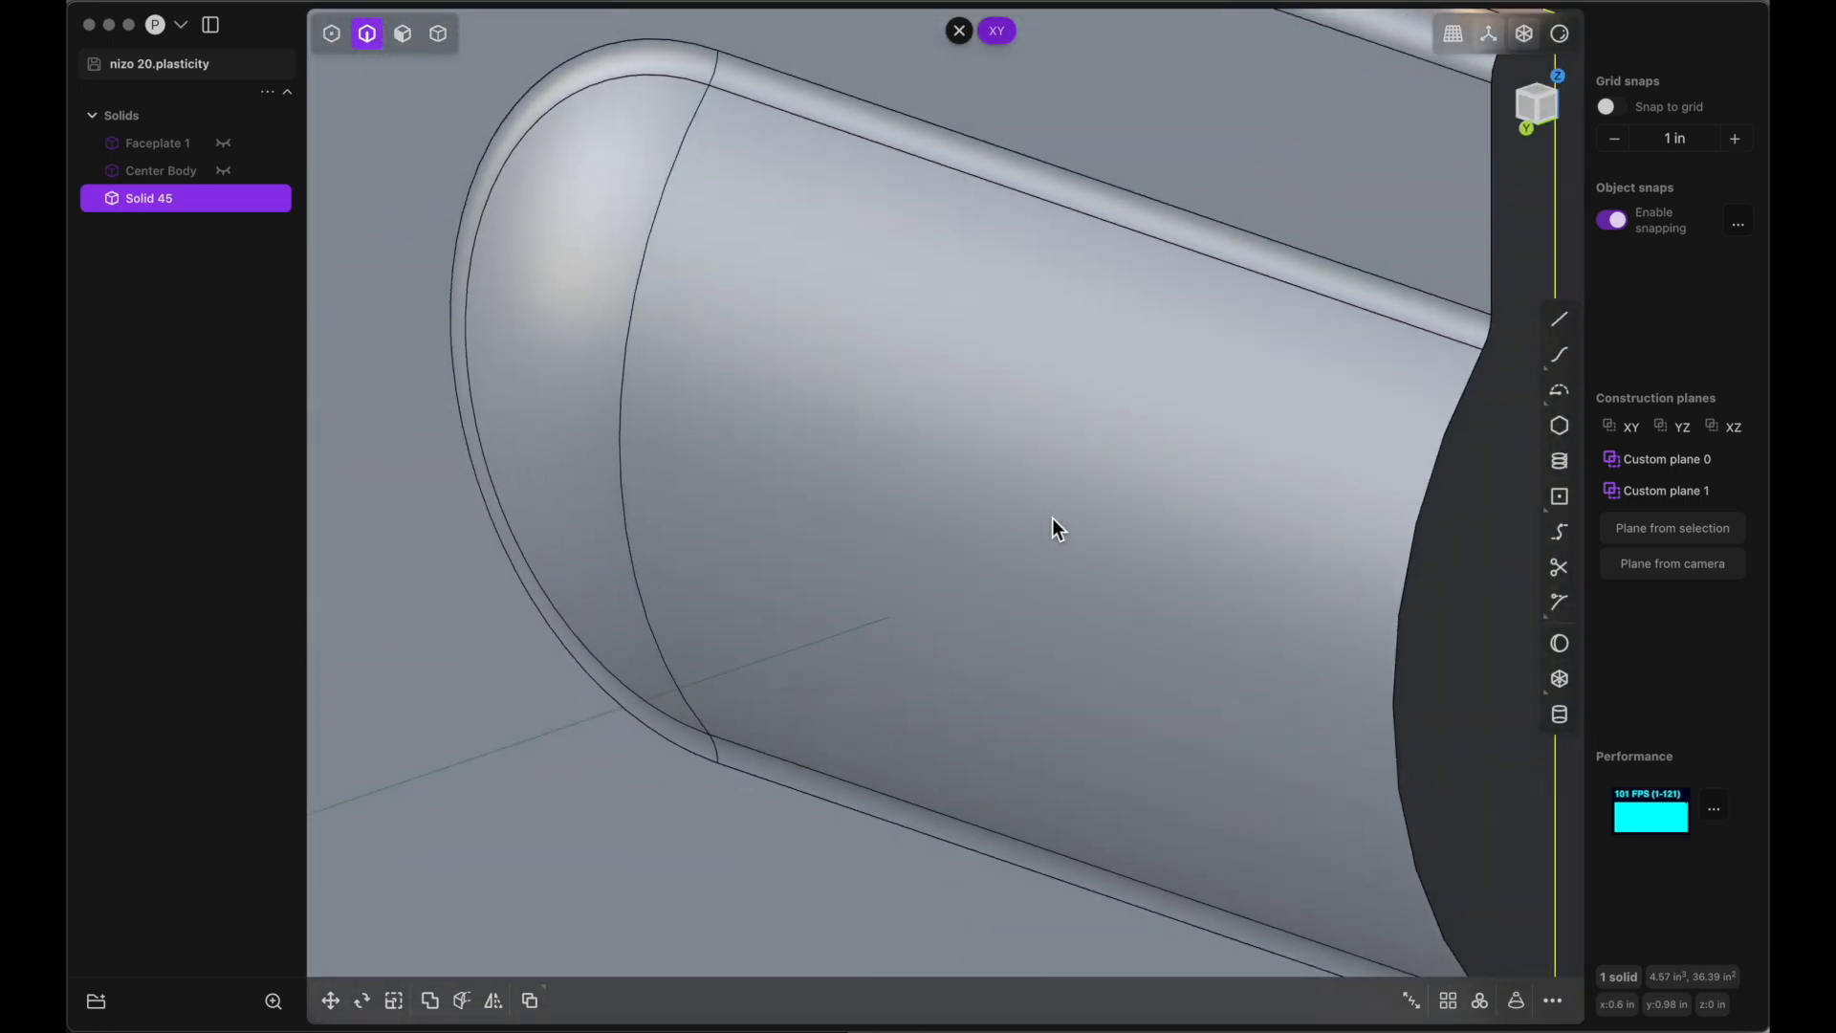
{"action": "scroll", "coordinate": [1052, 518], "scroll_direction": "up", "scroll_amount": 5}
{"action": "scroll", "coordinate": [1053, 519], "scroll_direction": "down", "scroll_amount": 10}
{"action": "scroll", "coordinate": [1052, 519], "scroll_direction": "down", "scroll_amount": 3}
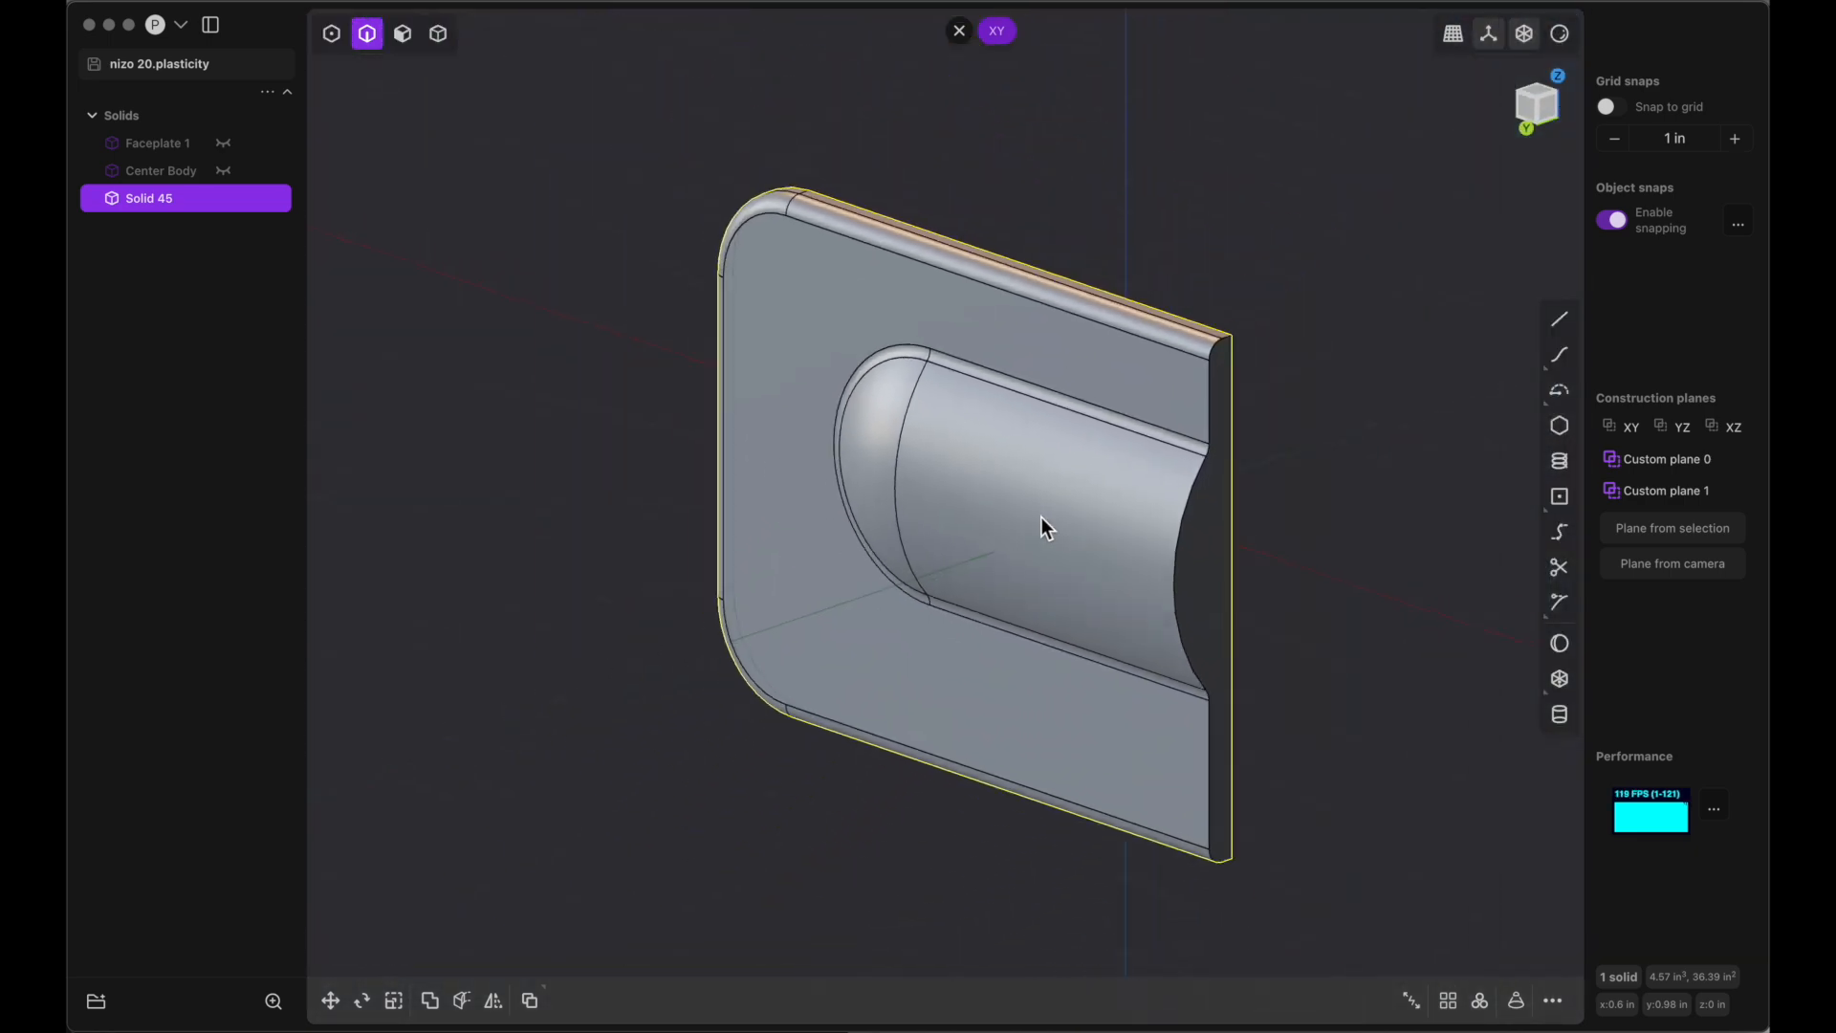
{"action": "left_click", "coordinate": [244, 170]}
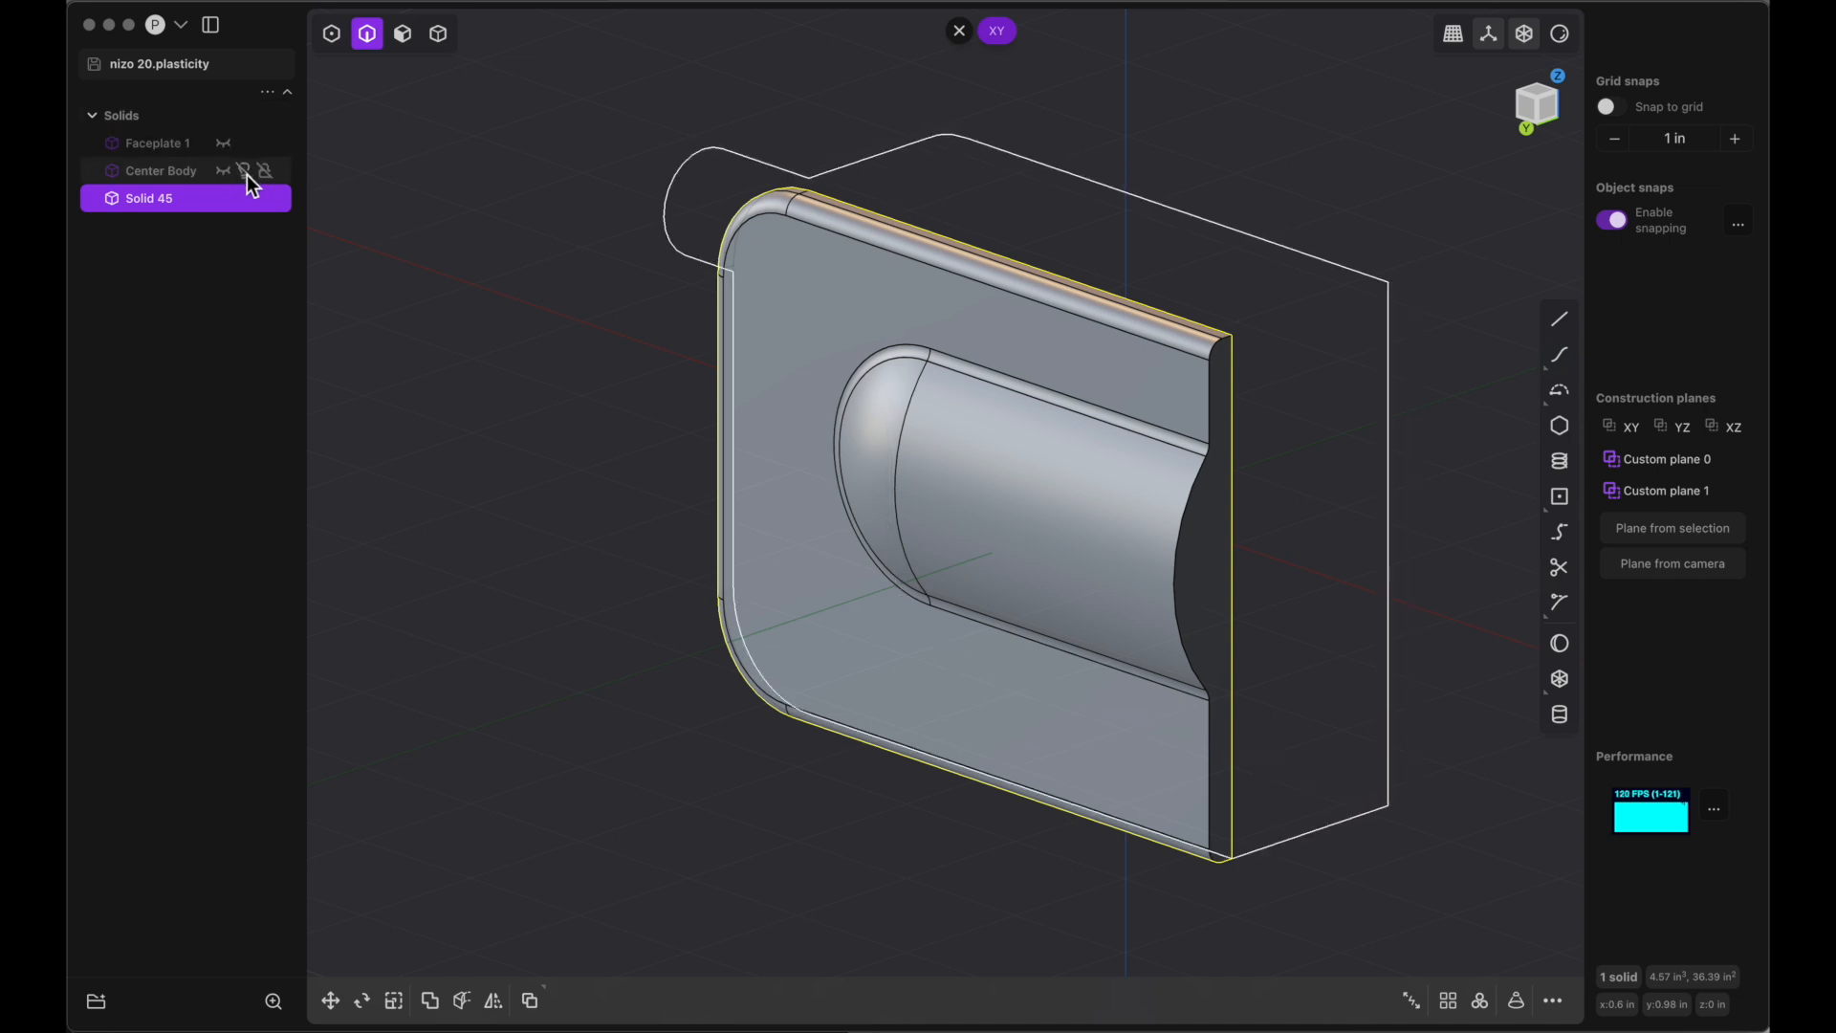
{"action": "left_click", "coordinate": [223, 170]}
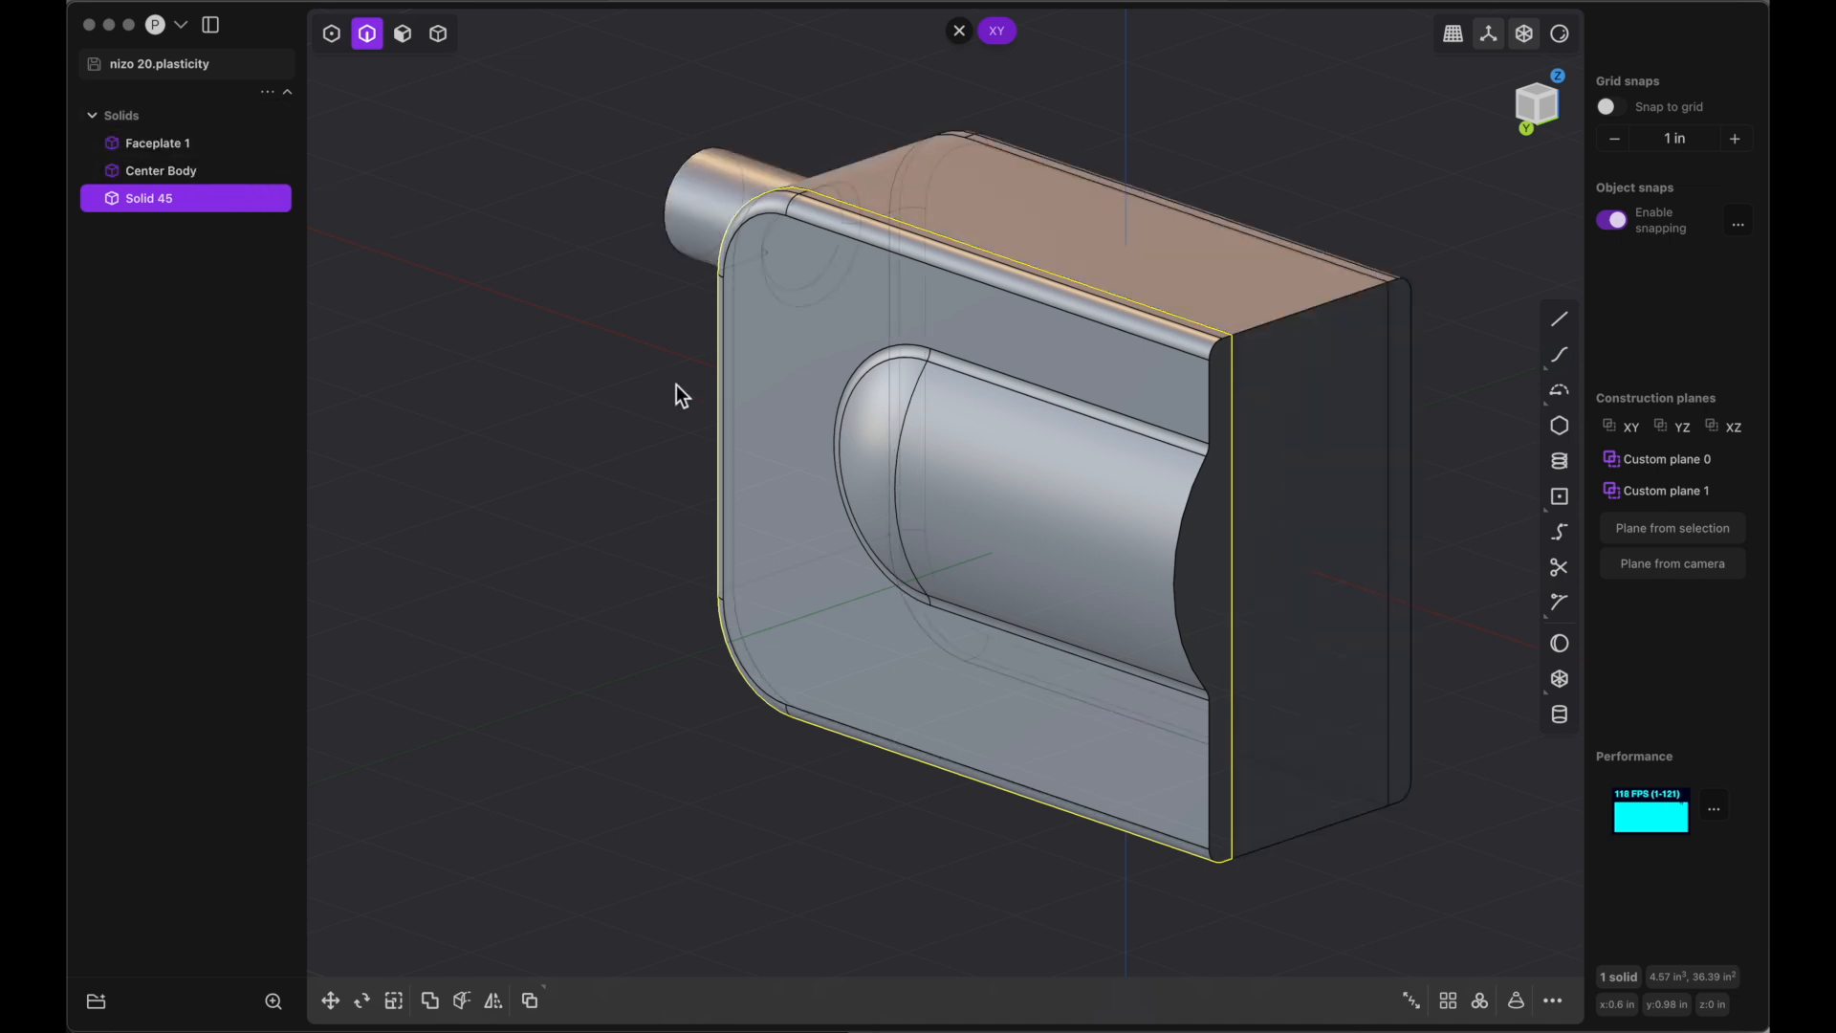
{"action": "left_click", "coordinate": [614, 396]}
Start a fillet on the long straight upper edge of Faceplate 1, on the side opposite the grip
{"action": "scroll", "coordinate": [604, 398], "scroll_direction": "left", "scroll_amount": 10}
{"action": "scroll", "coordinate": [605, 398], "scroll_direction": "left", "scroll_amount": 15}
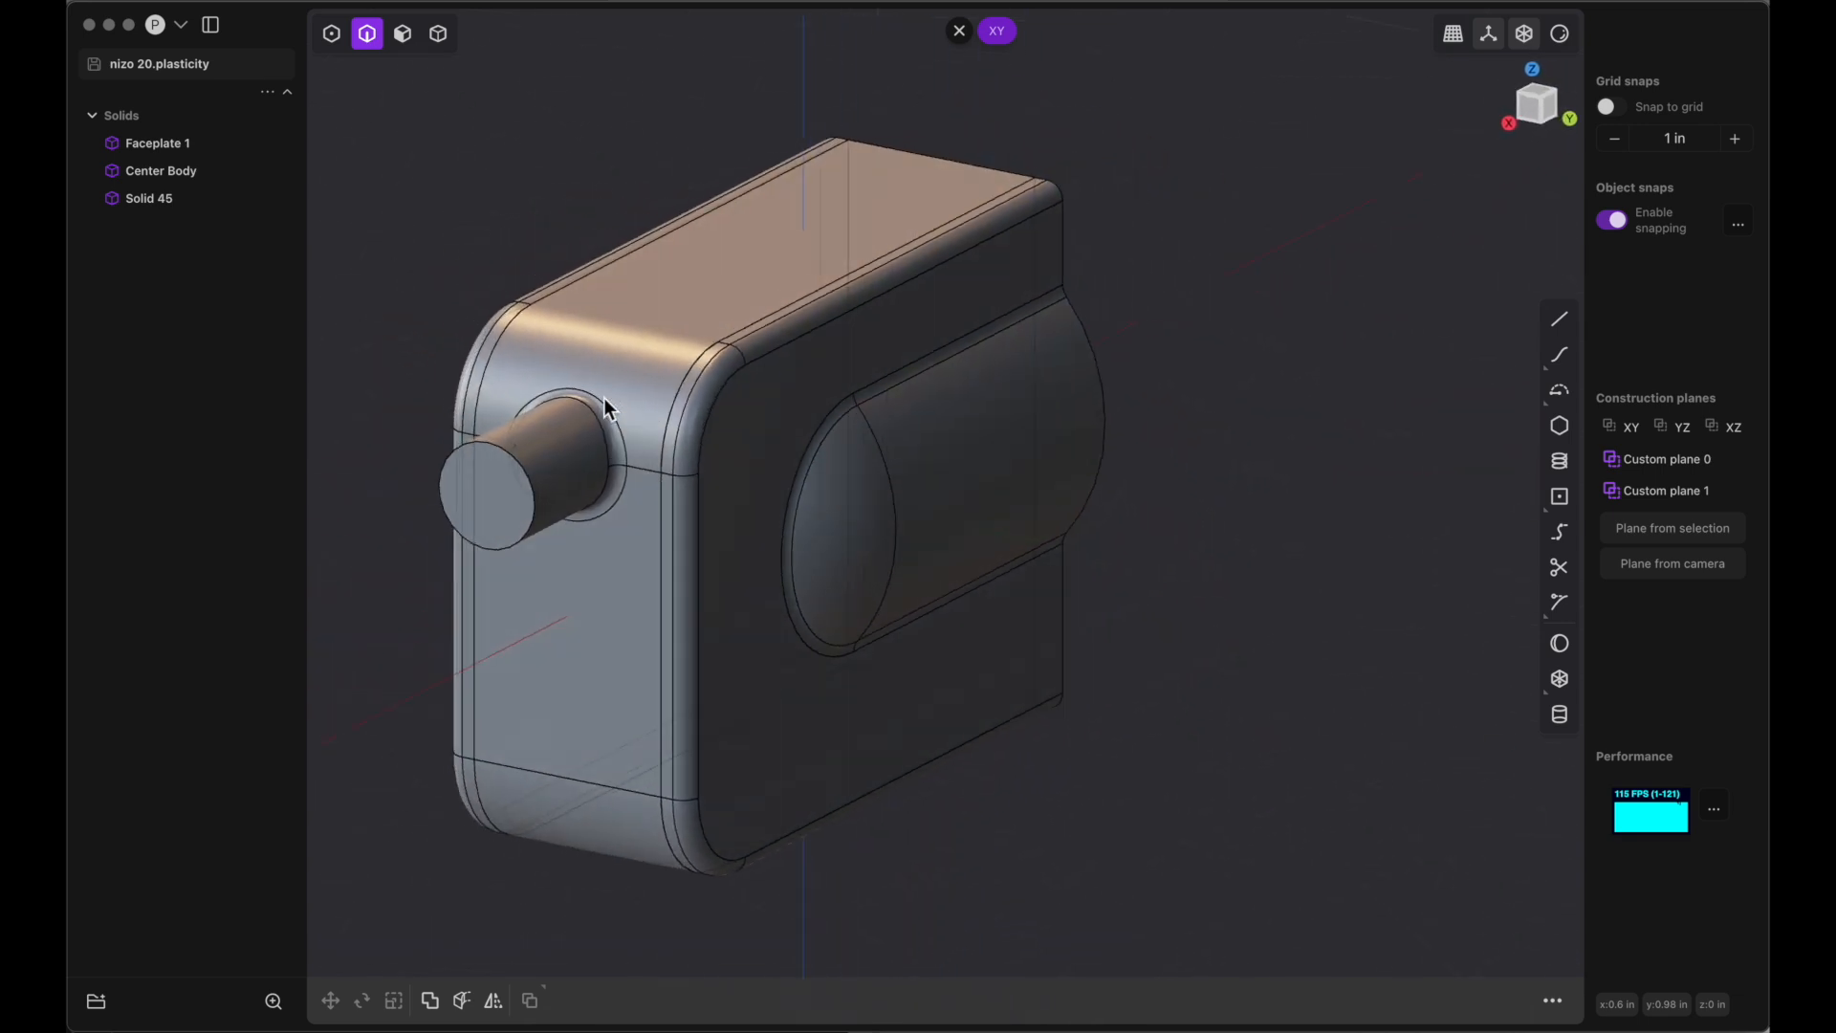
{"action": "scroll", "coordinate": [605, 398], "scroll_direction": "left", "scroll_amount": 5}
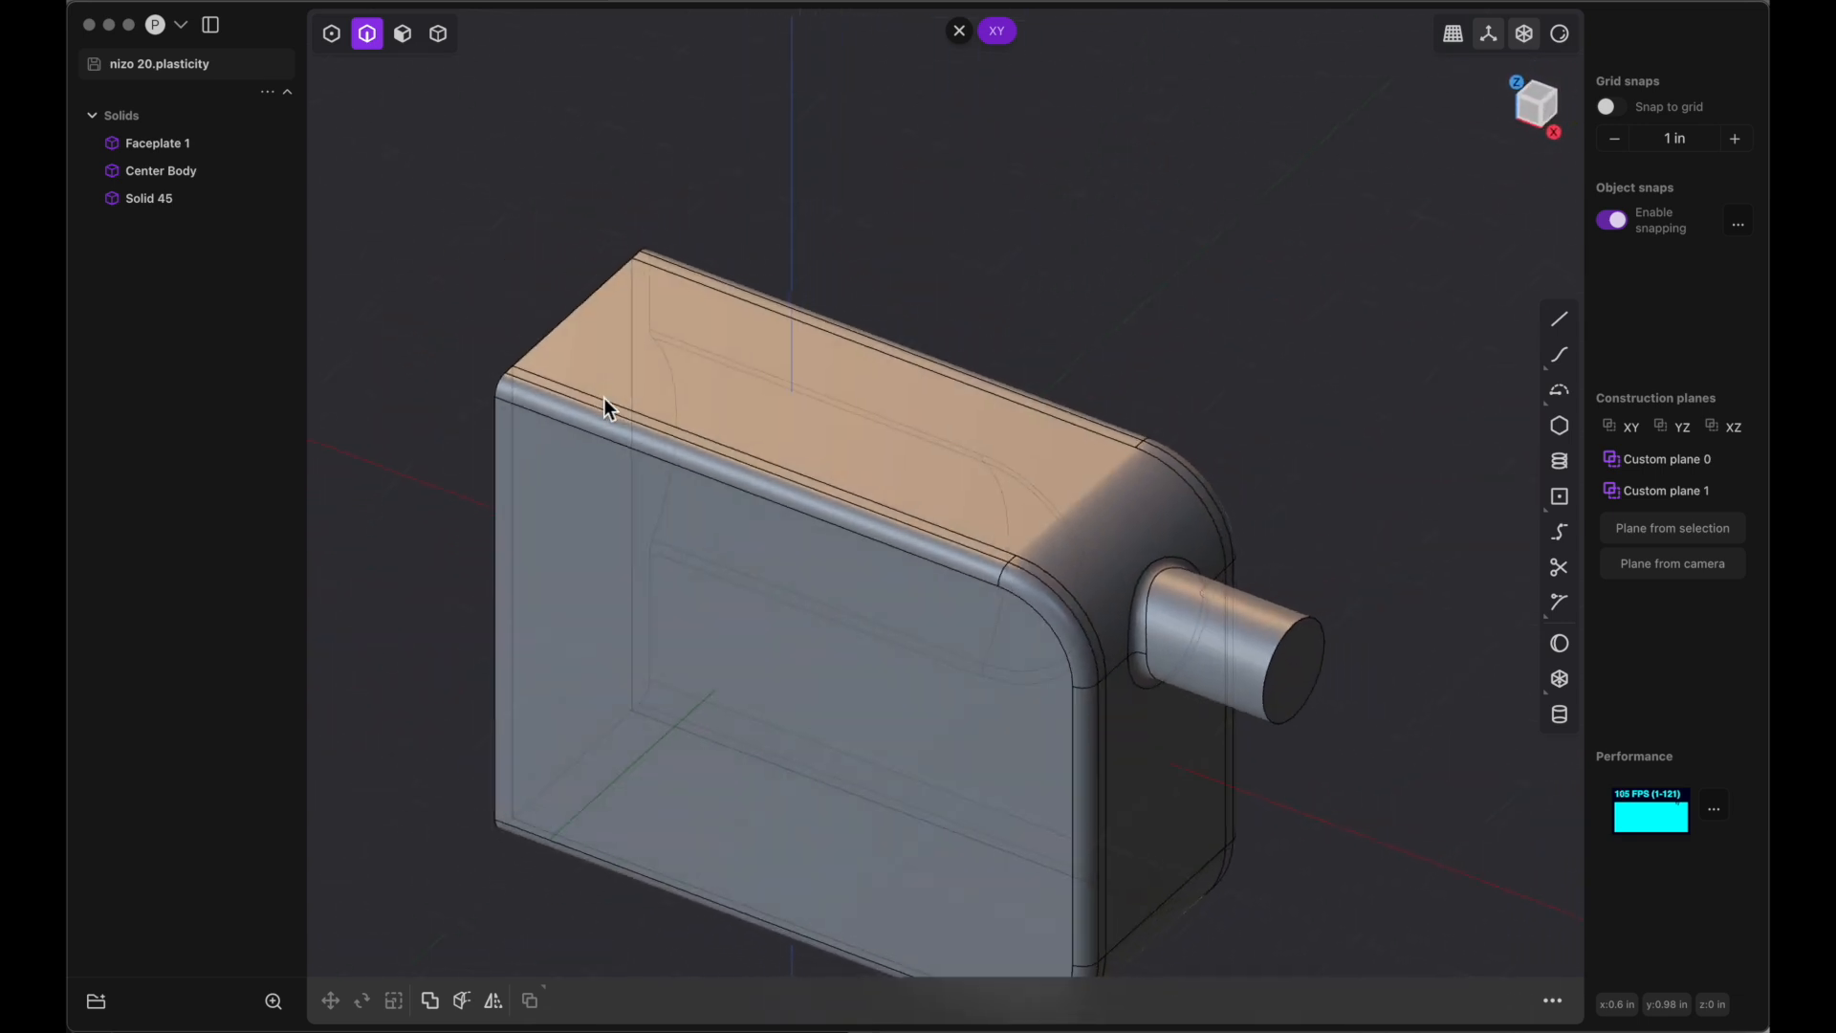
{"action": "left_click", "coordinate": [605, 398]}
{"action": "key", "text": "f"}
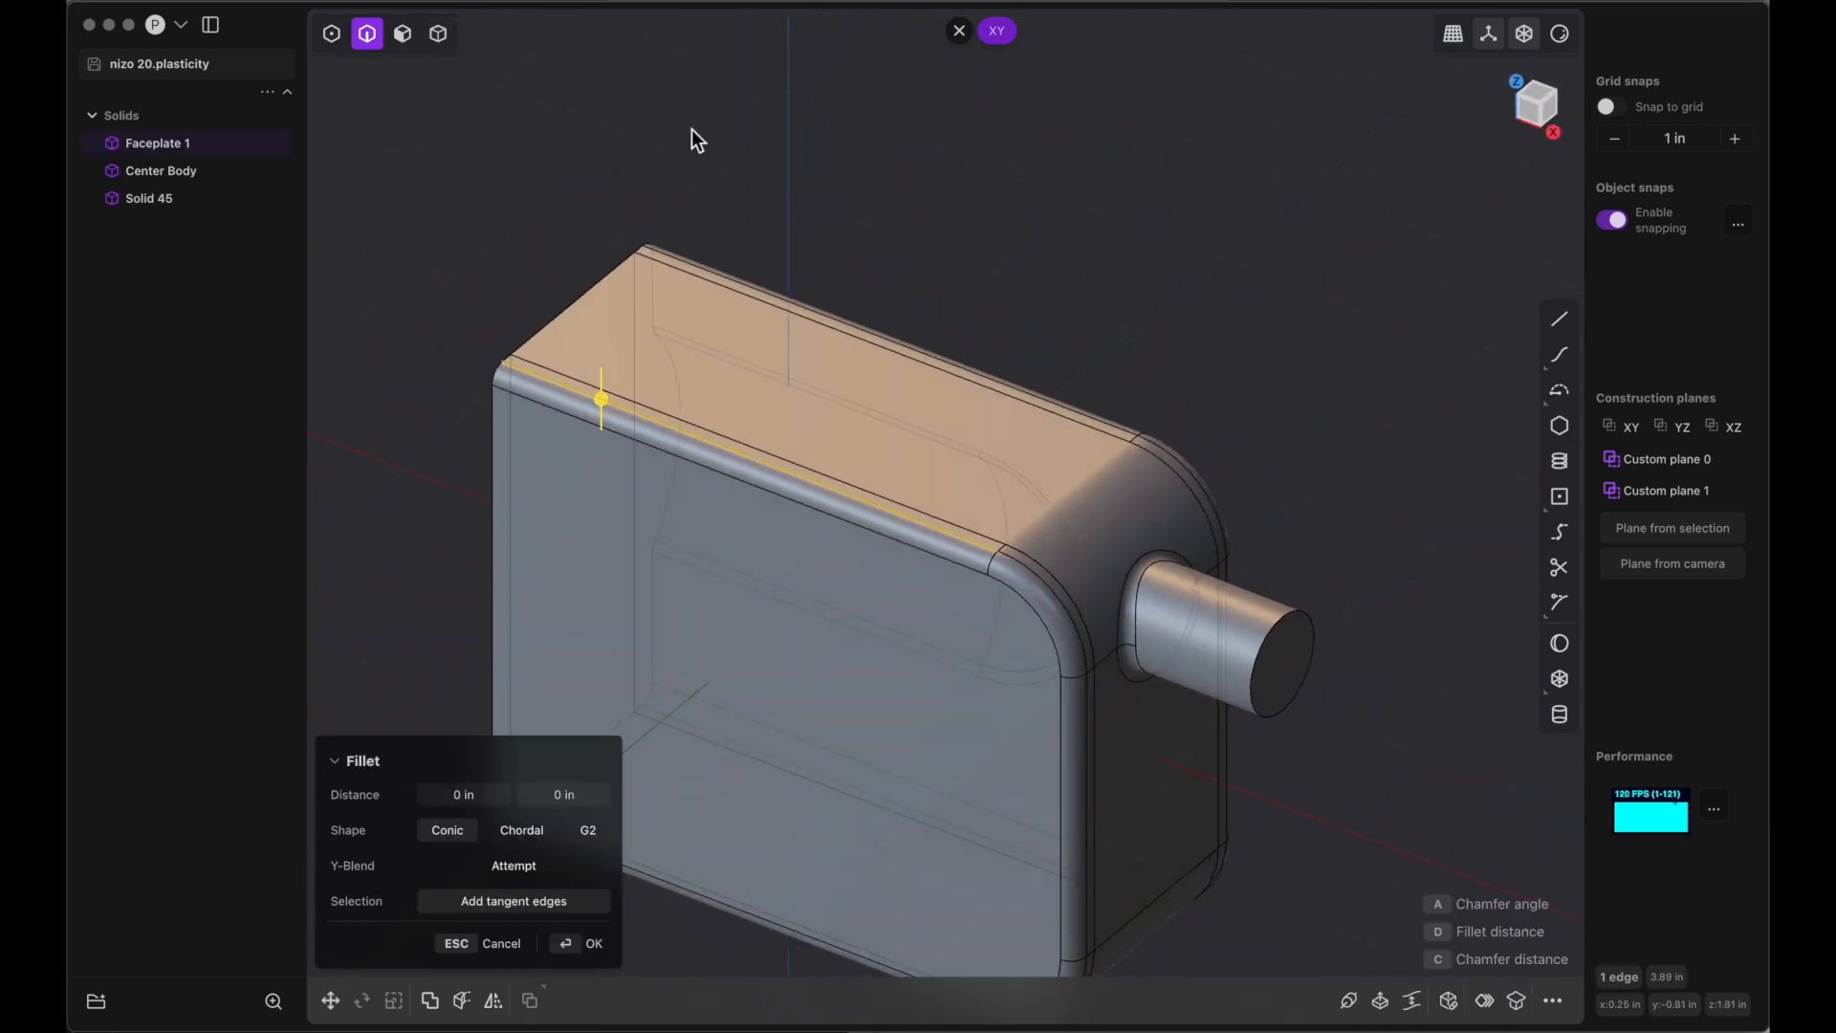